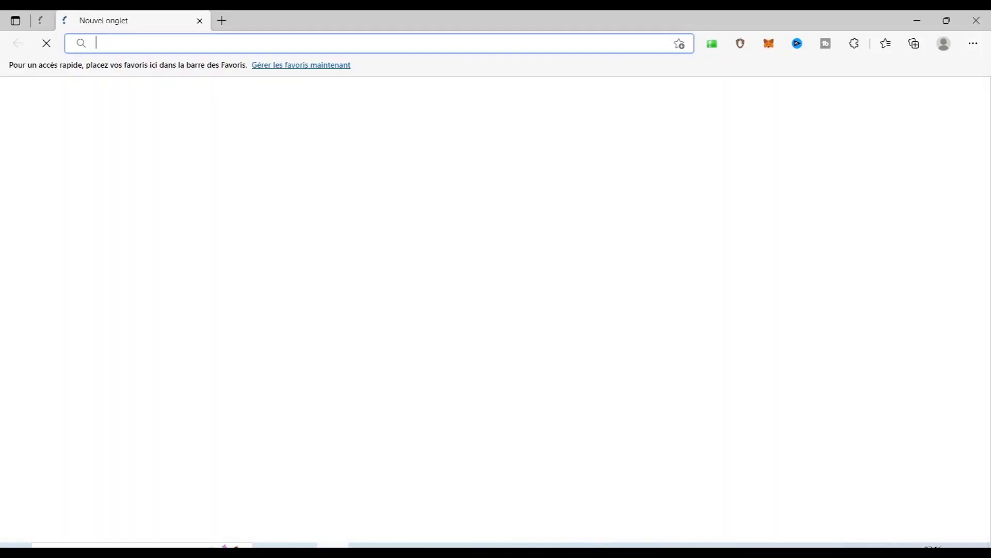
Go to the French WordPress site fr.wordpress.org
{"action": "type", "text": "fr"}
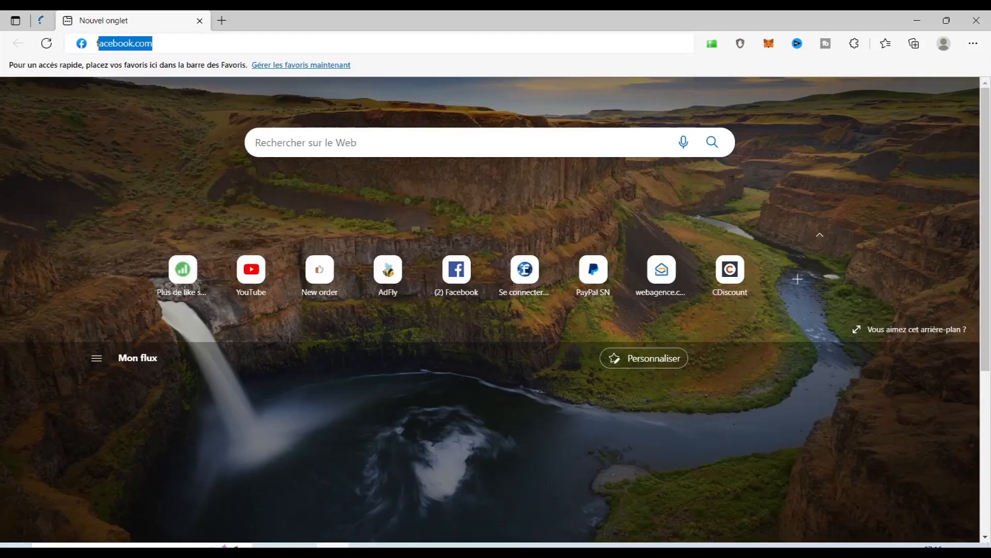
{"action": "type", "text": "."}
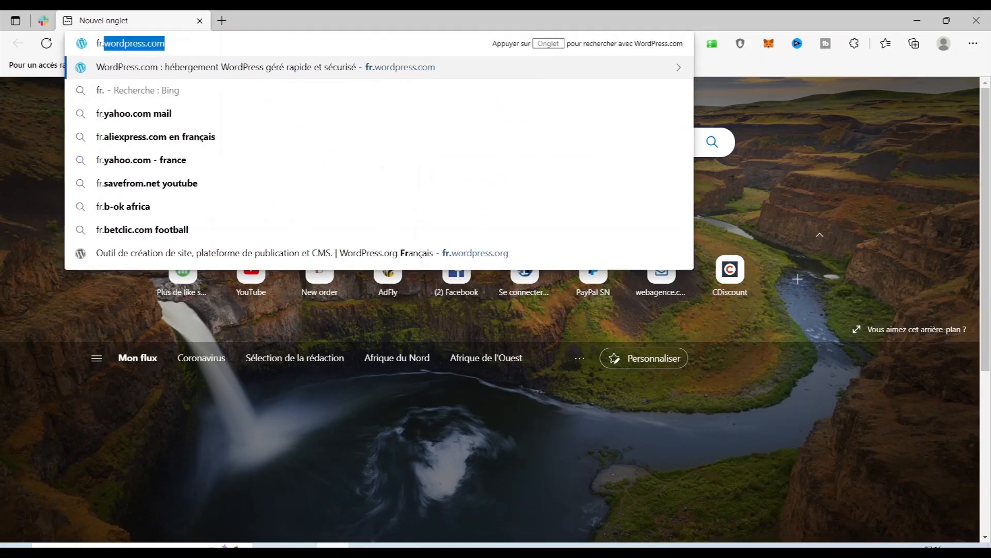
{"action": "type", "text": "wordpress.com"}
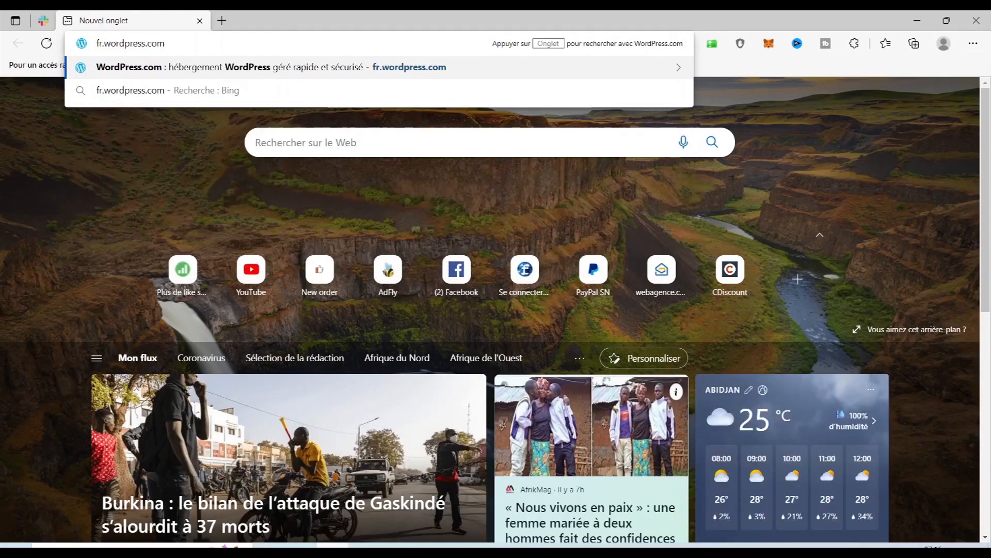
{"action": "key", "text": "BackSpace"}
{"action": "key", "text": "BackSpace"}
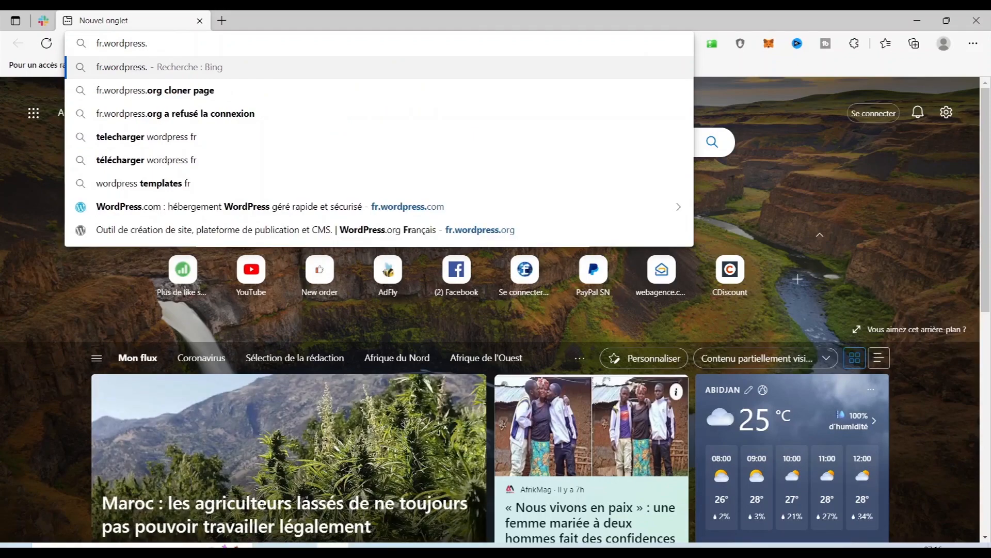
{"action": "type", "text": "org"}
{"action": "key", "text": "Return"}
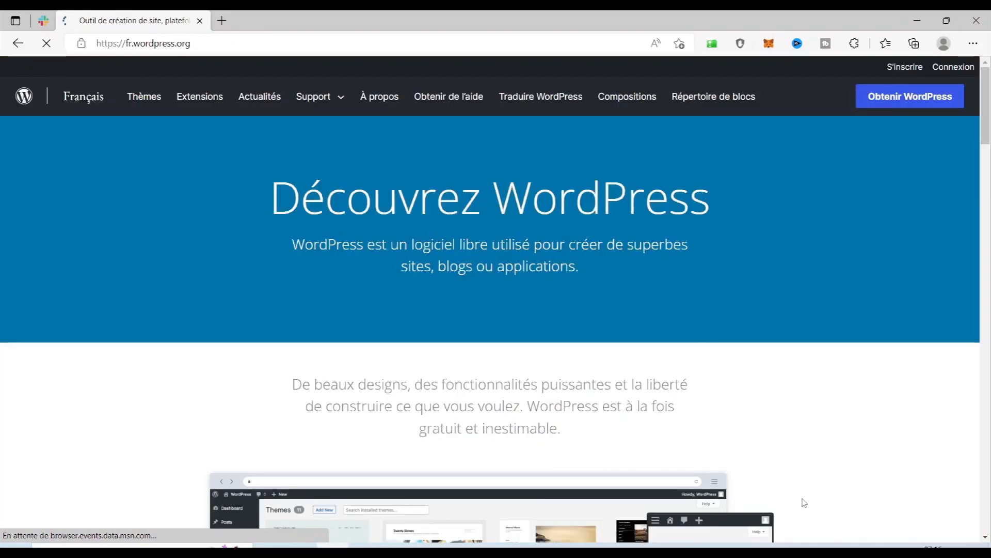
Open the WordPress 6.0.2 download page, scroll to its download button, and open a new tab
{"action": "left_click", "coordinate": [908, 102]}
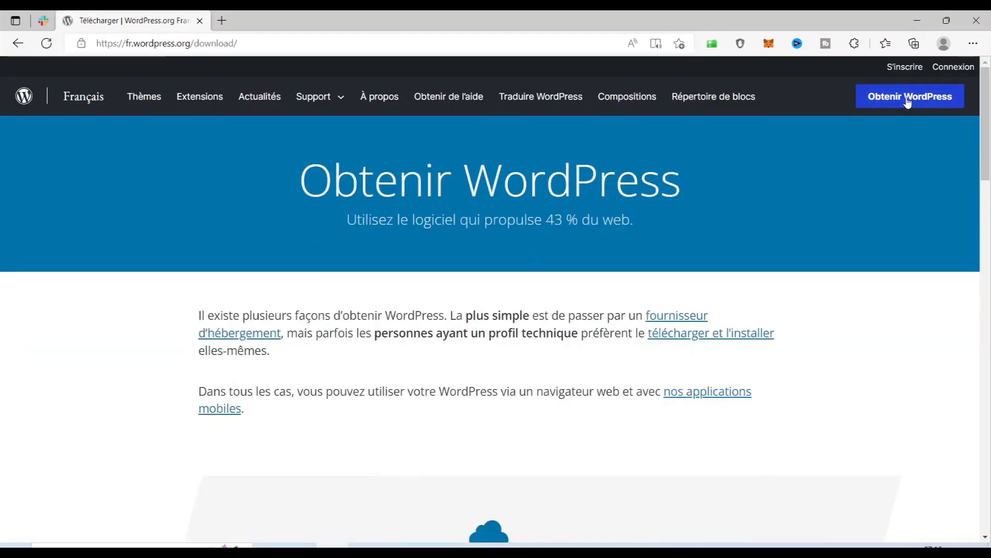
{"action": "scroll", "coordinate": [725, 330], "scroll_direction": "down", "scroll_amount": 10}
{"action": "scroll", "coordinate": [717, 328], "scroll_direction": "down", "scroll_amount": 3}
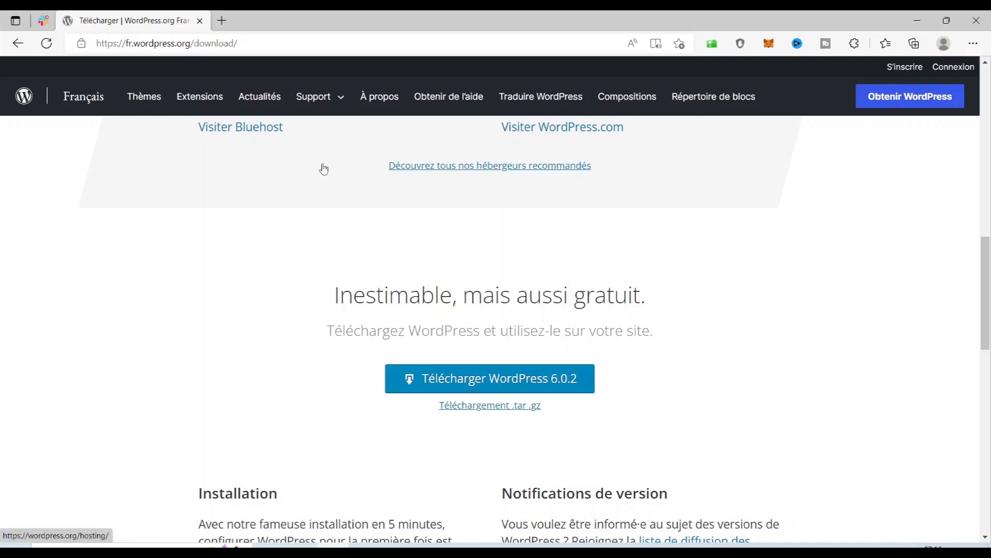
{"action": "left_click", "coordinate": [225, 25]}
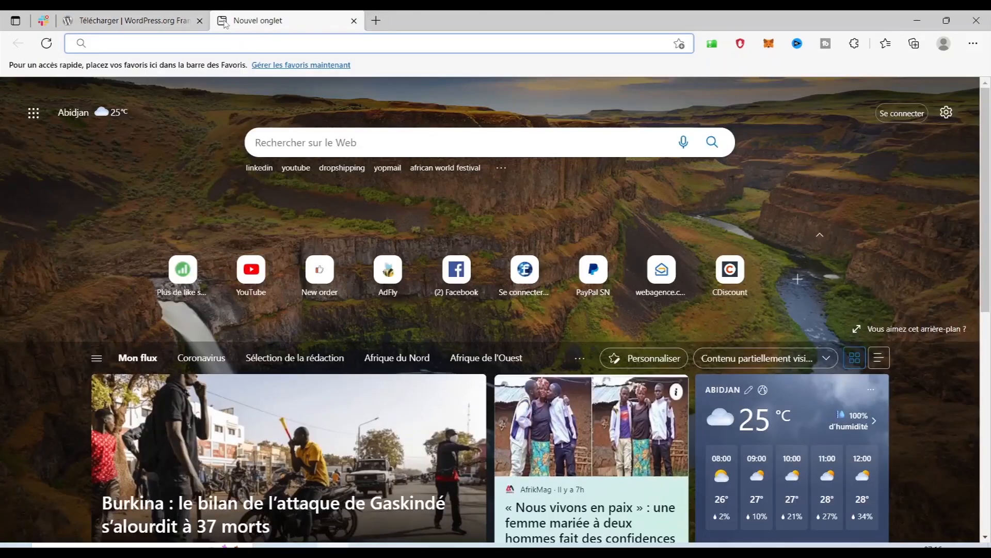
Search Bing for xampp and open the Apache Friends XAMPP download page
{"action": "type", "text": "xa"}
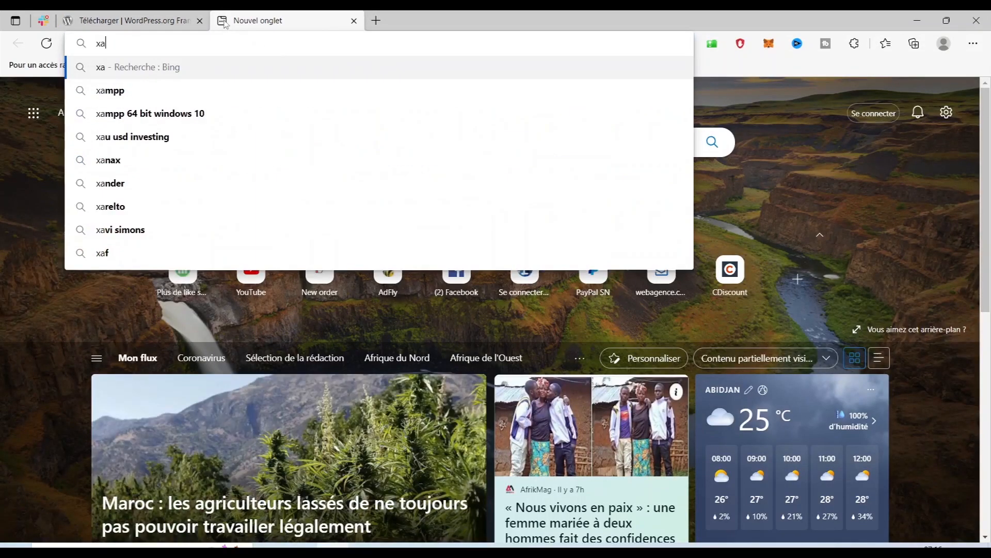
{"action": "type", "text": "mpp"}
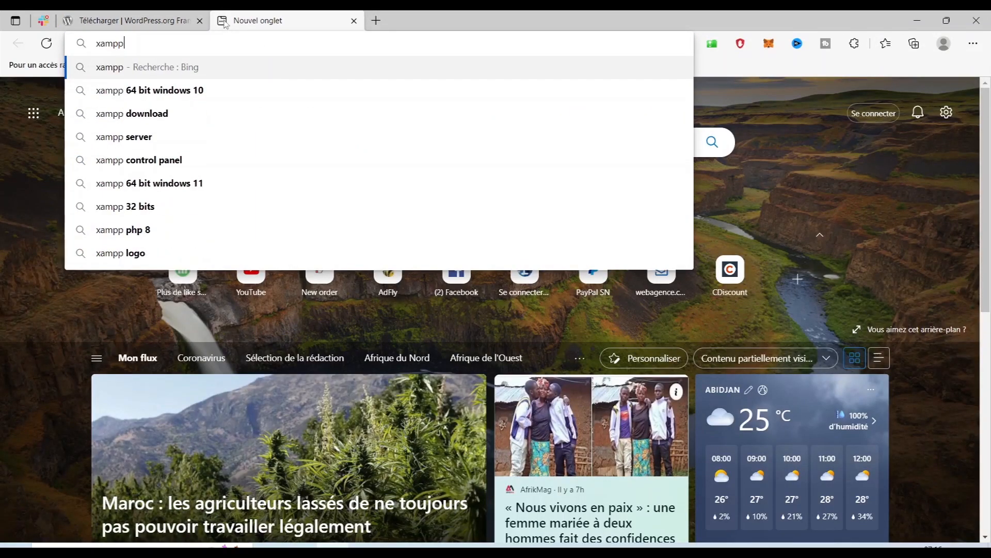
{"action": "key", "text": "Return"}
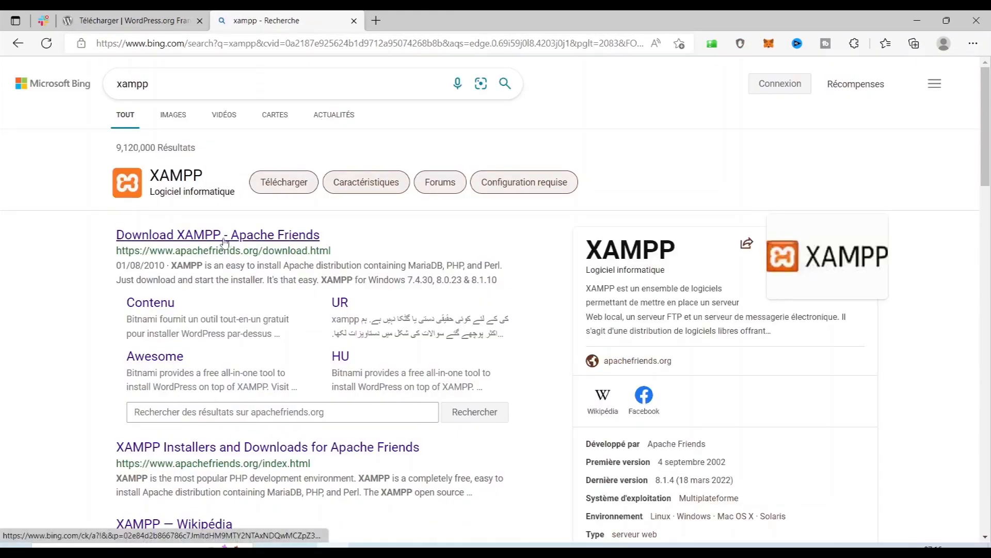
{"action": "left_click", "coordinate": [196, 238]}
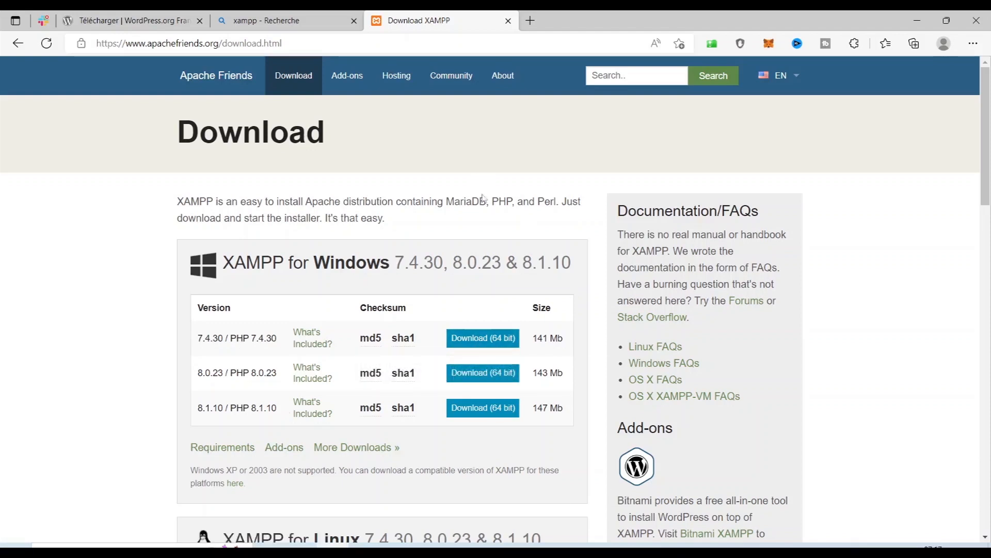
{"action": "left_click", "coordinate": [15, 546]}
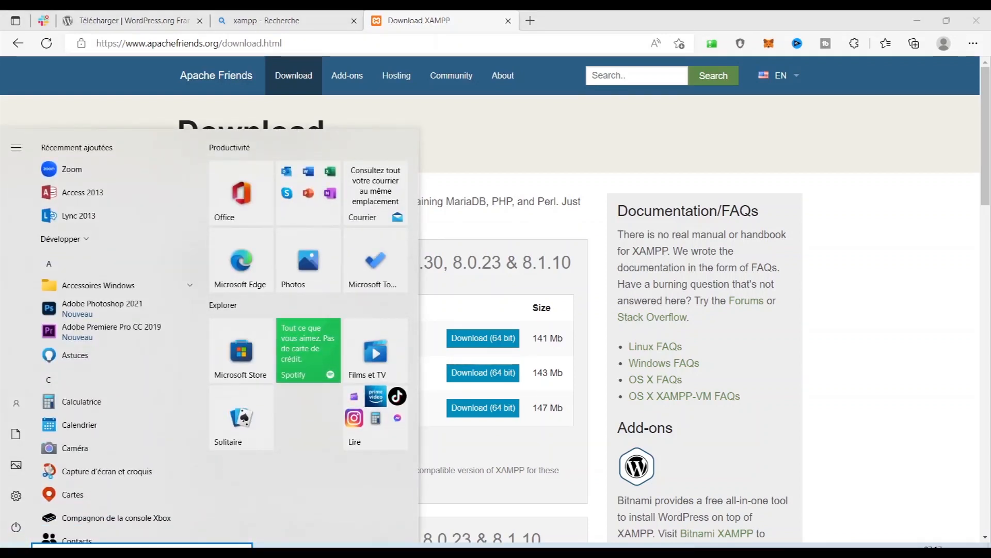
{"action": "left_click", "coordinate": [141, 546]}
Launch XAMPP Control Panel, start Apache and MySQL, then minimize the panel
{"action": "type", "text": "xamp"}
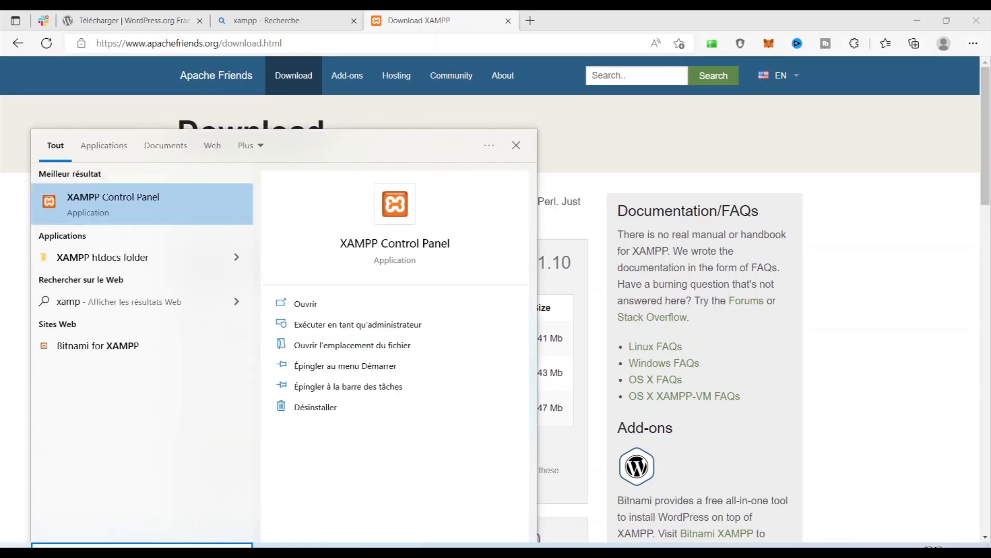
{"action": "left_click", "coordinate": [106, 203]}
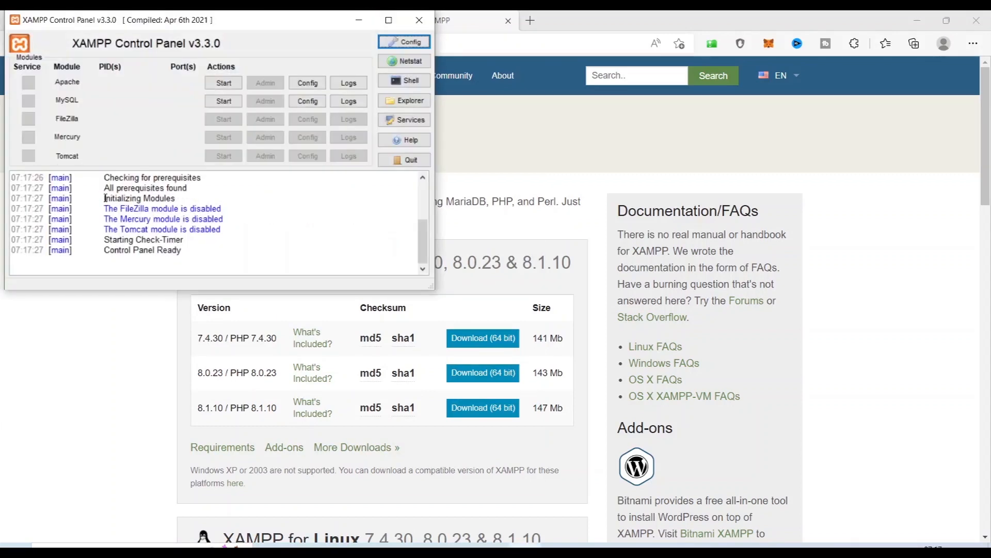
{"action": "left_click", "coordinate": [230, 84]}
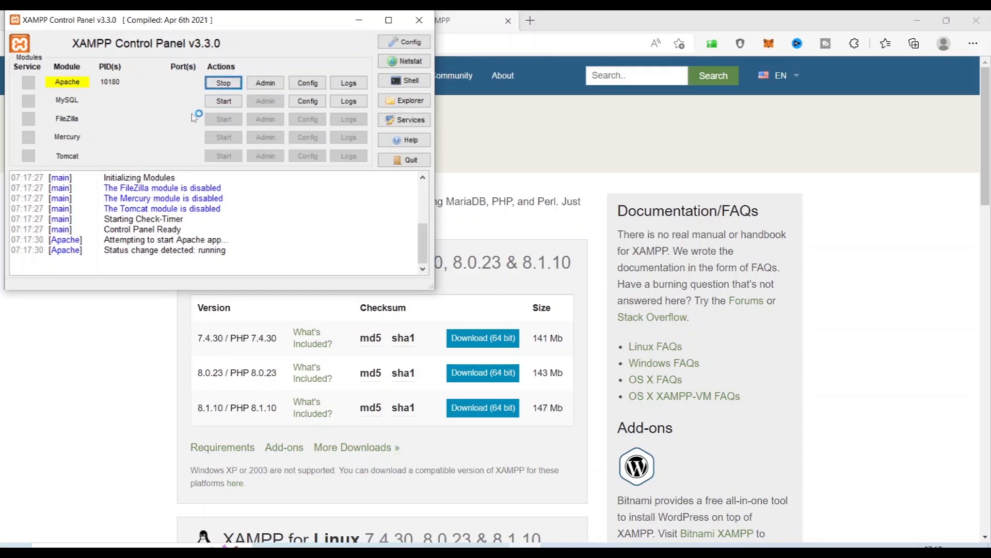
{"action": "left_click", "coordinate": [223, 101]}
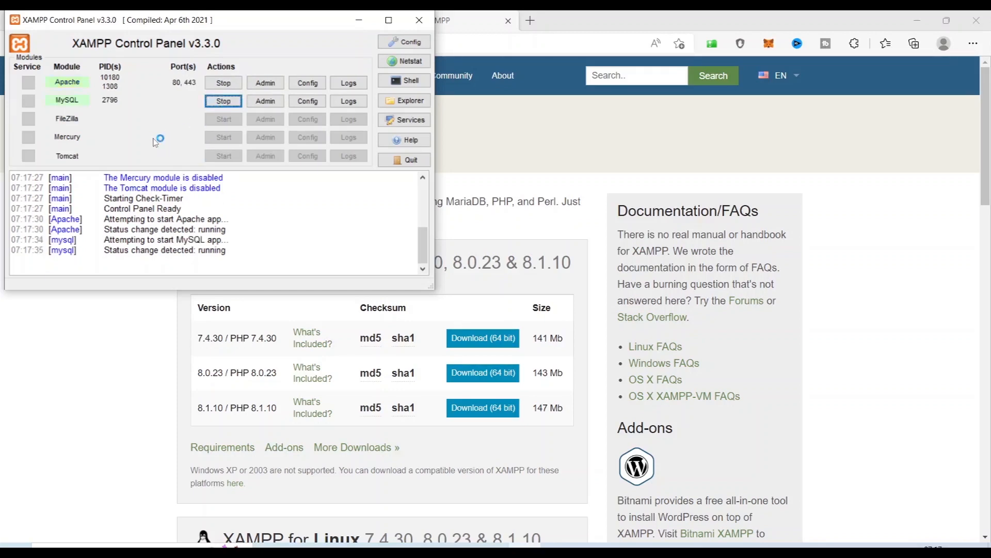
{"action": "left_click", "coordinate": [359, 20]}
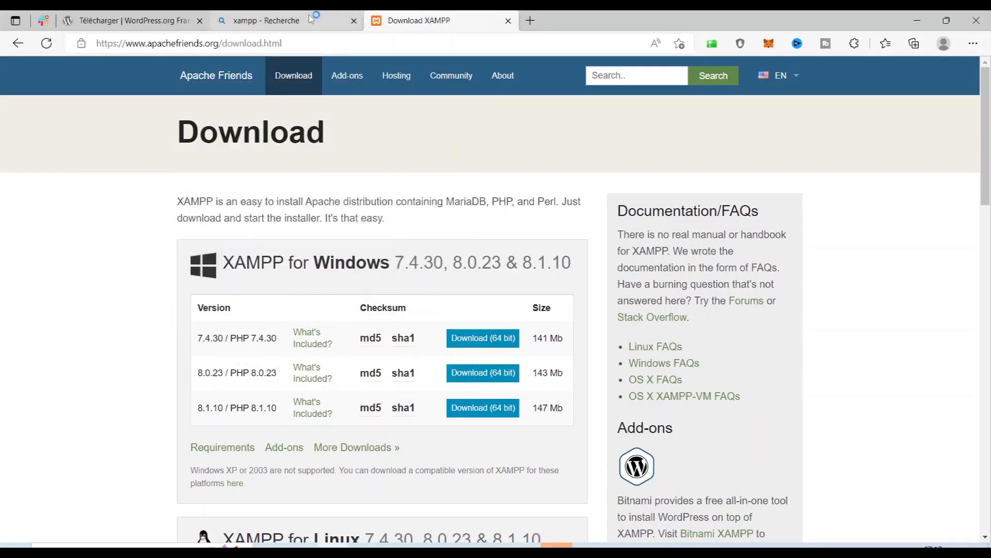
{"action": "left_click", "coordinate": [352, 20]}
Close the XAMPP tabs, open a new tab, and allow mysqld through the firewall
{"action": "left_click", "coordinate": [351, 20]}
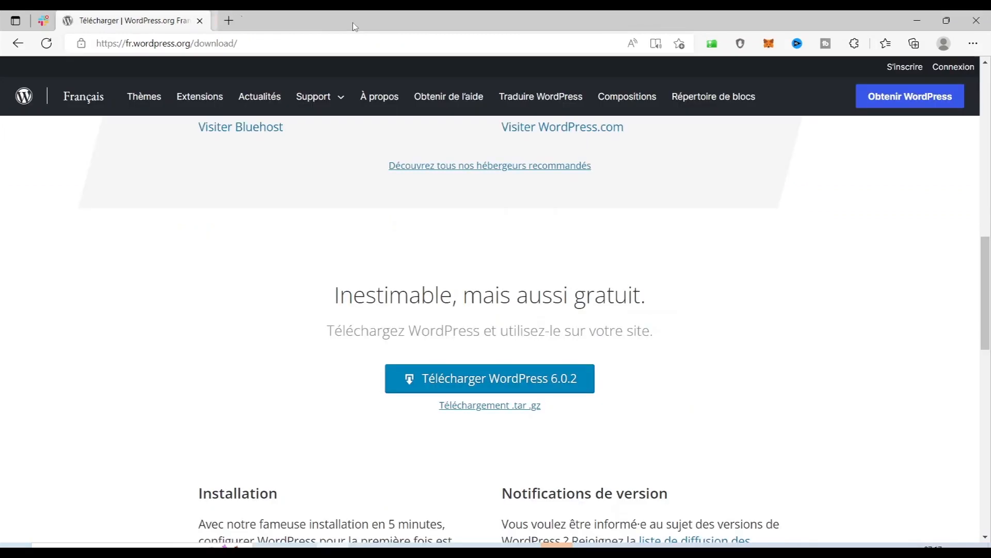
{"action": "left_click", "coordinate": [224, 18]}
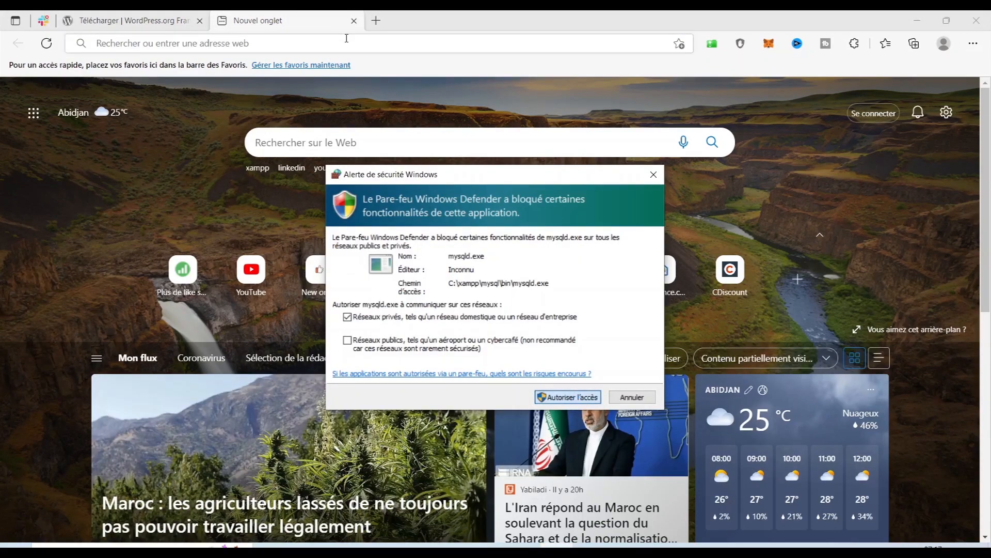
{"action": "left_click", "coordinate": [568, 396]}
{"action": "left_click", "coordinate": [569, 397]}
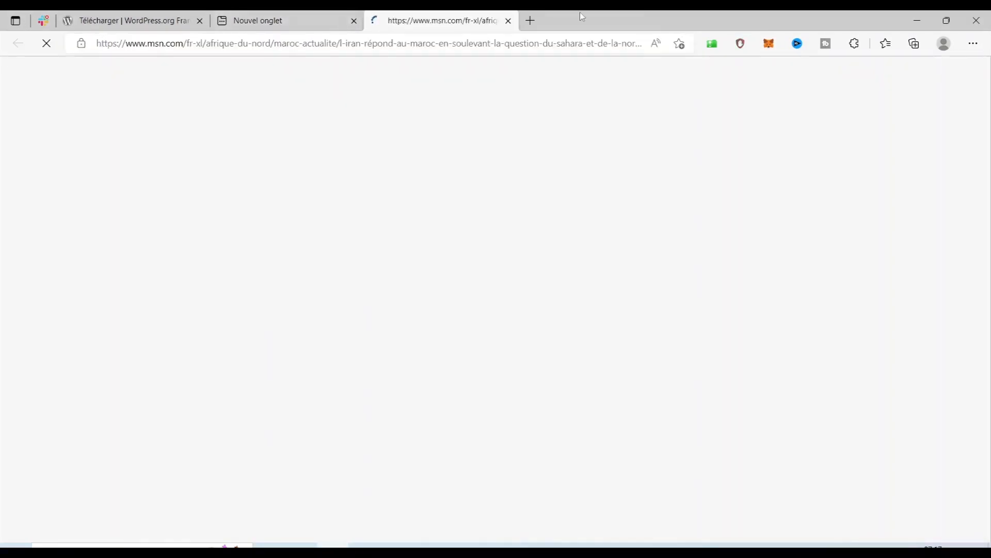
{"action": "left_click", "coordinate": [508, 21]}
Load localhost/phpmyadmin/ in the new tab
{"action": "left_click", "coordinate": [508, 45]}
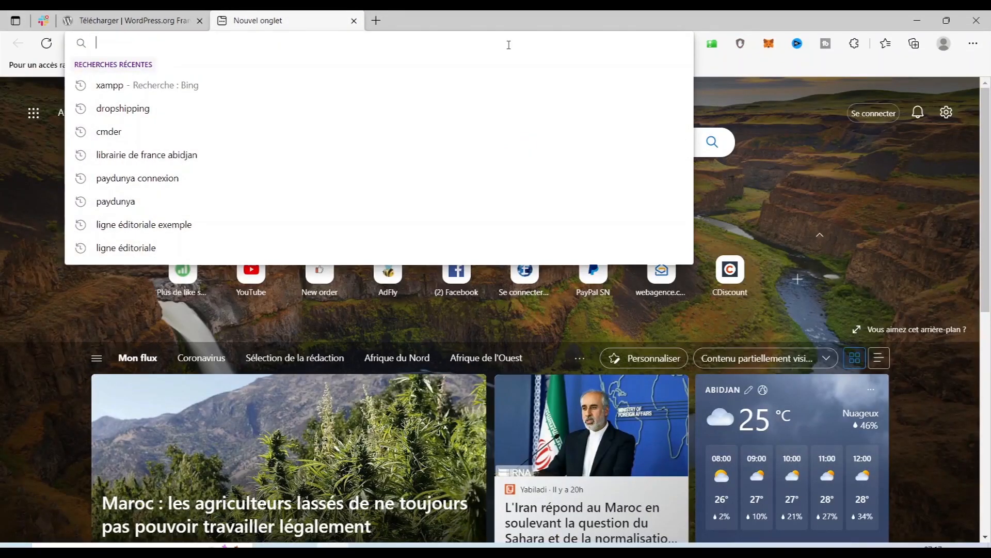
{"action": "type", "text": "lo"}
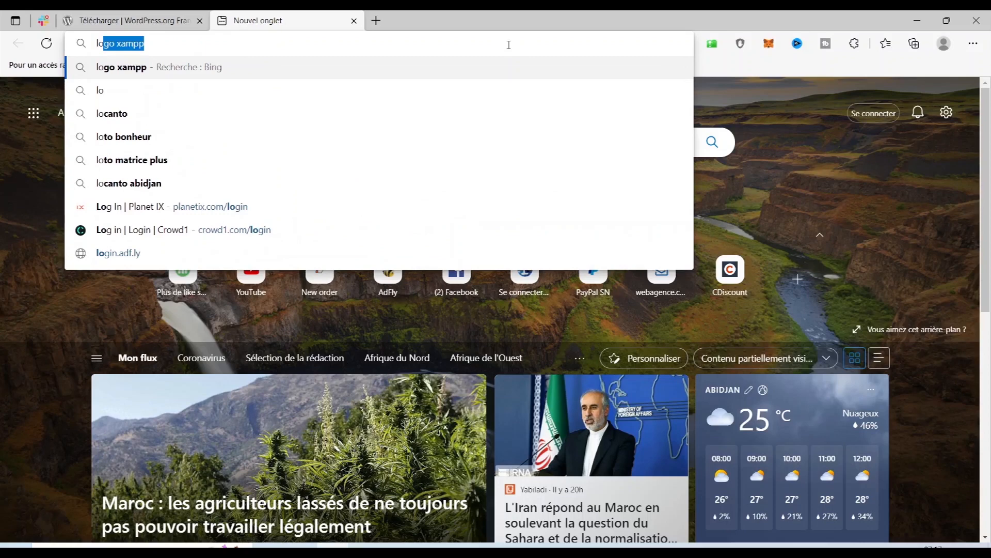
{"action": "type", "text": "ca"}
{"action": "key", "text": "Down"}
{"action": "key", "text": "BackSpace"}
{"action": "key", "text": "BackSpace"}
{"action": "key", "text": "BackSpace"}
{"action": "type", "text": "lhost"}
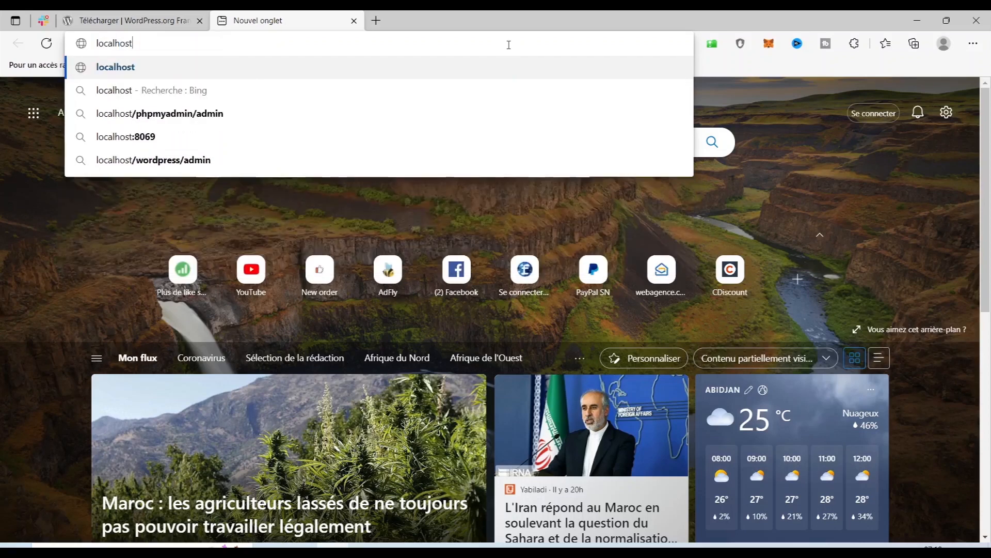
{"action": "type", "text": "/phpm"}
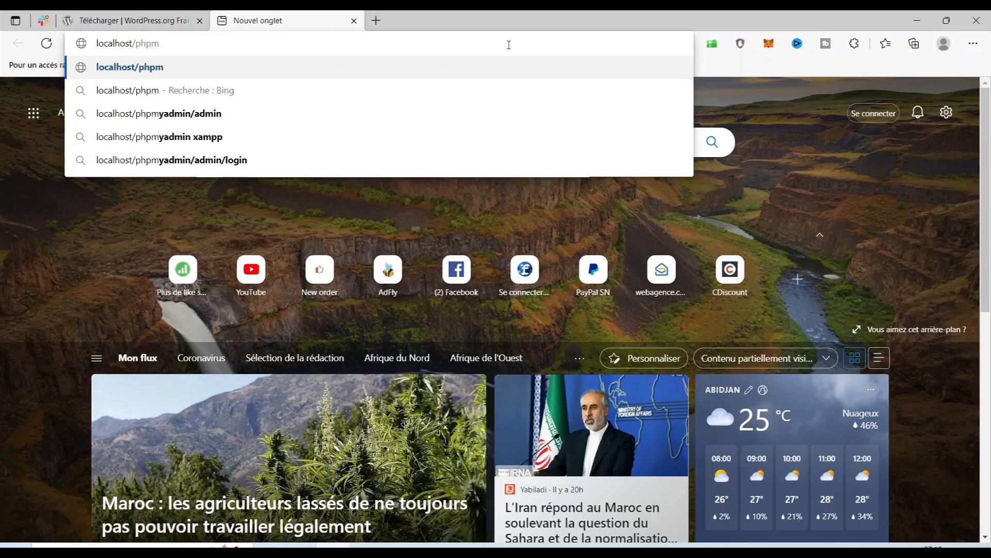
{"action": "type", "text": "yadmin/"}
{"action": "key", "text": "Return"}
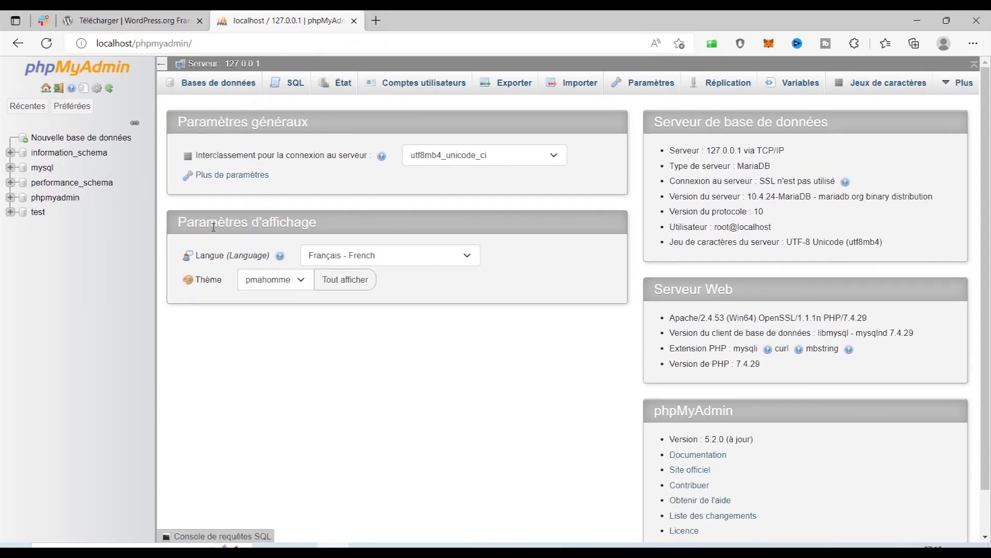
Create the database freehzaixboutique_db with utf8mb4_general_ci collation
{"action": "left_click", "coordinate": [49, 139]}
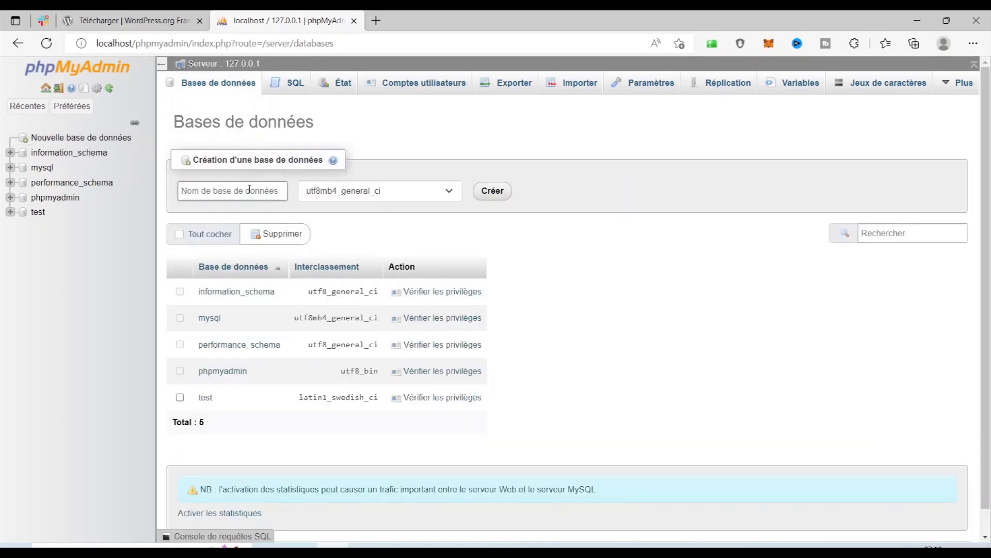
{"action": "left_click", "coordinate": [250, 189]}
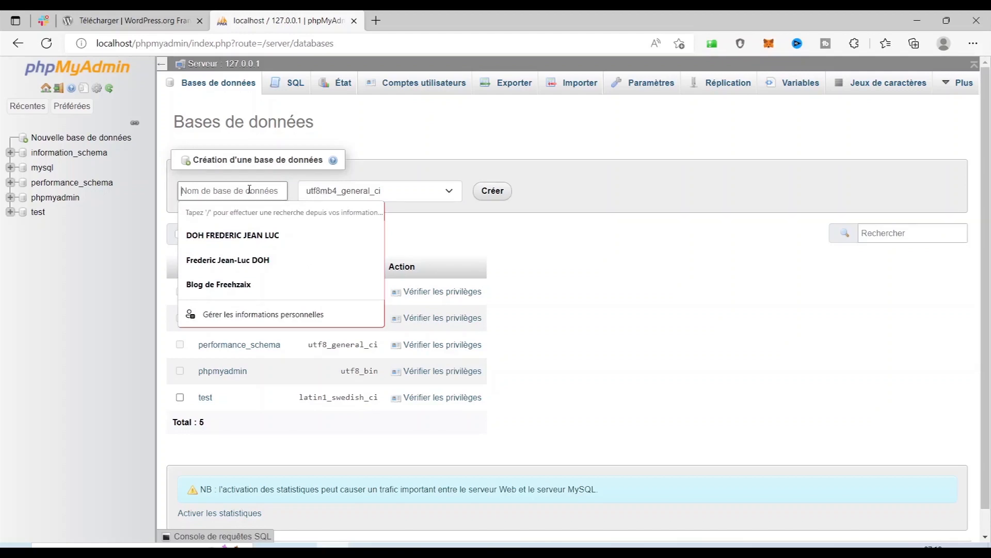
{"action": "type", "text": "freehzaixboutique_db"}
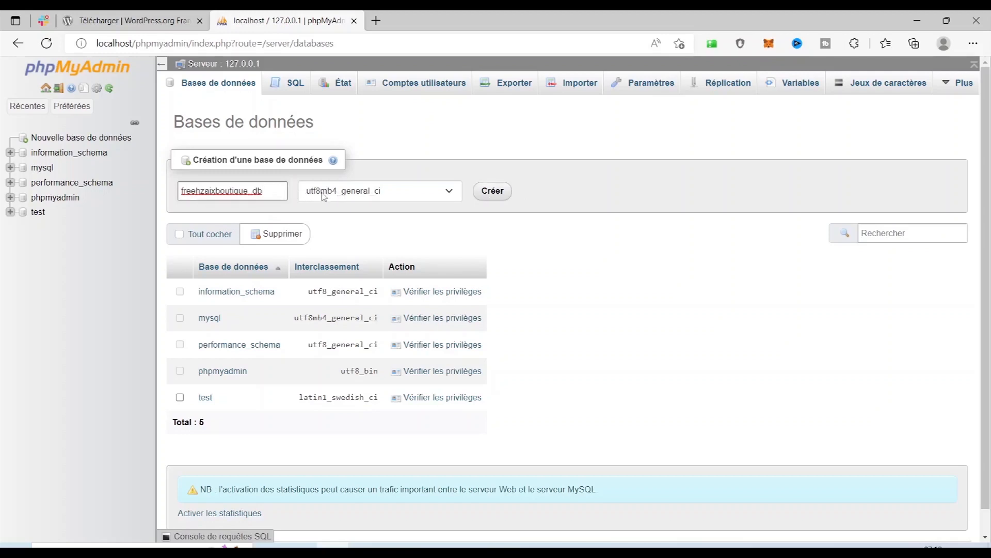
{"action": "left_click", "coordinate": [488, 199]}
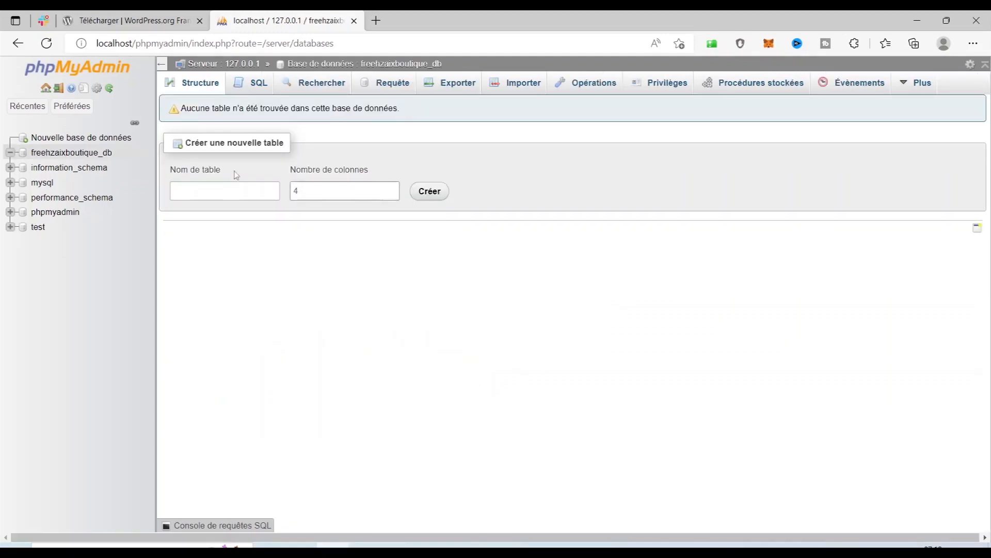
Return to the server home and show the user accounts overview
{"action": "left_click", "coordinate": [60, 107]}
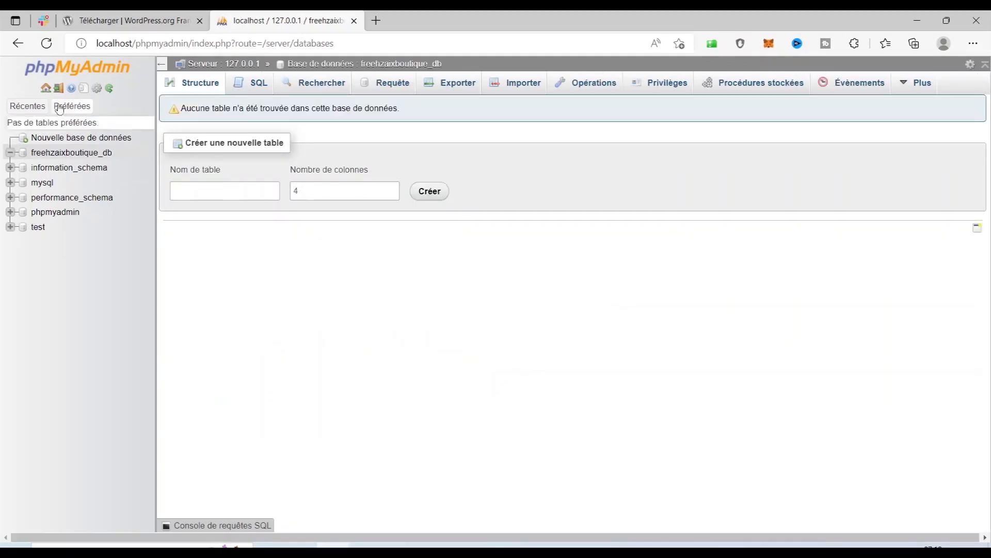
{"action": "left_click", "coordinate": [46, 89]}
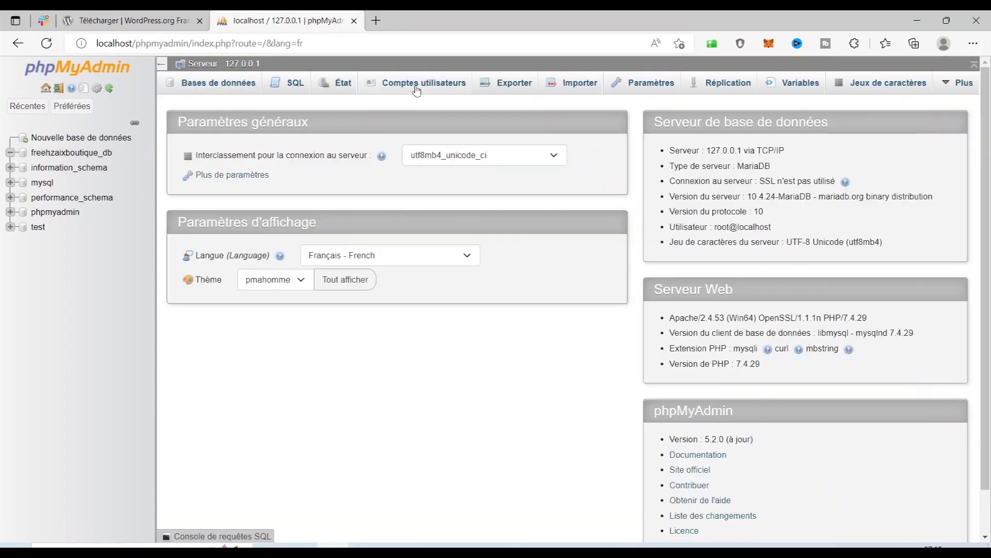
{"action": "left_click", "coordinate": [417, 89]}
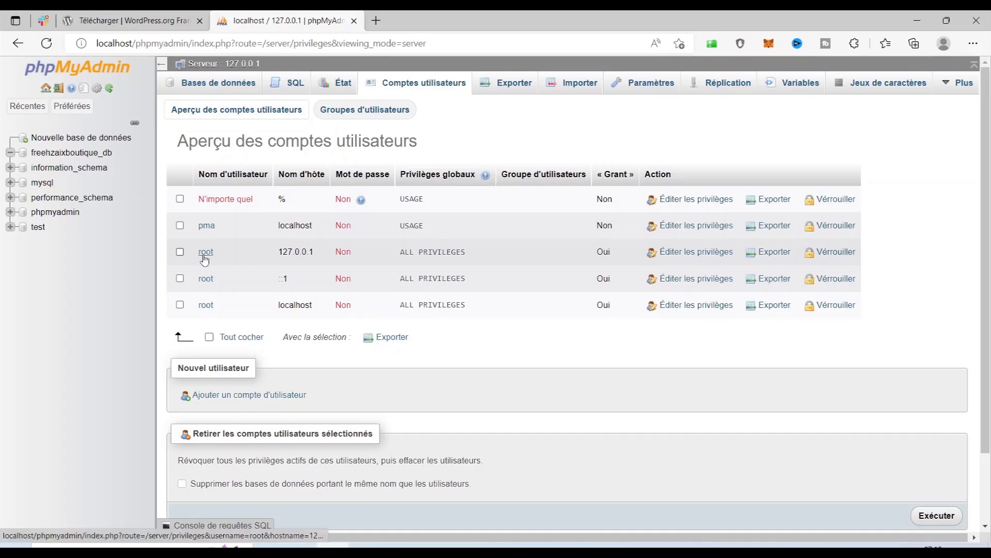
Start a new user account with a username, host Local, and the password entered twice
{"action": "left_click", "coordinate": [232, 396]}
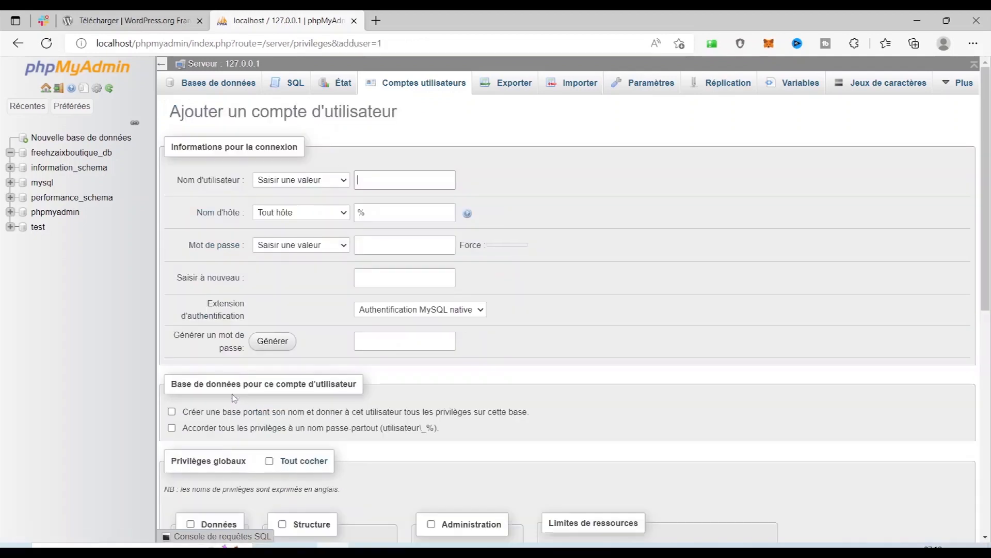
{"action": "left_click", "coordinate": [320, 181]}
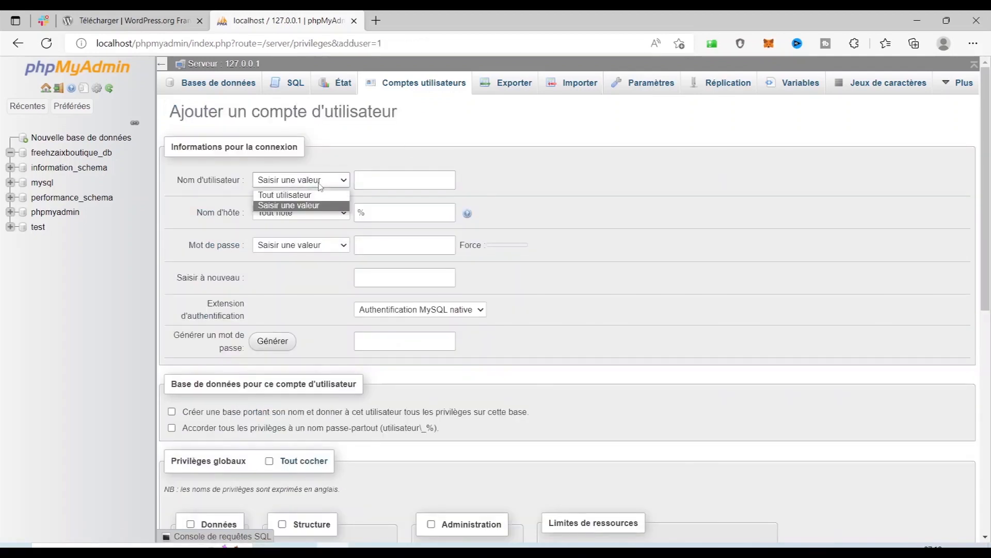
{"action": "left_click", "coordinate": [320, 182]}
{"action": "left_click", "coordinate": [410, 181]}
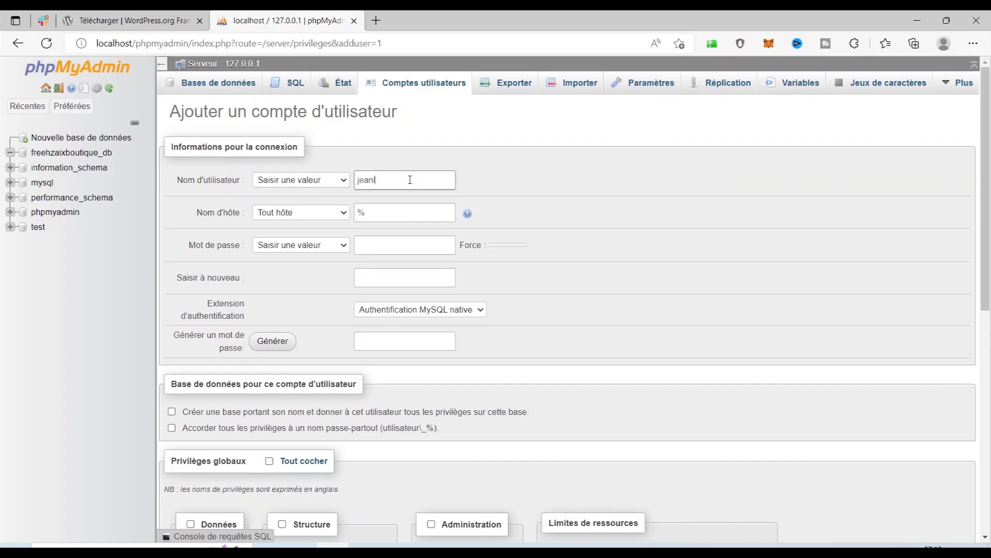
{"action": "left_click", "coordinate": [331, 212]}
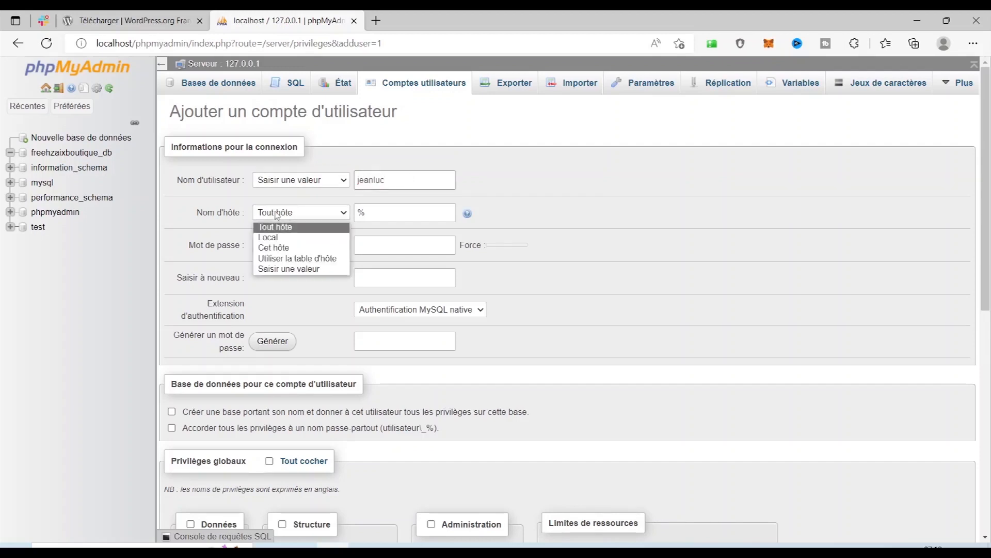
{"action": "left_click", "coordinate": [279, 240]}
{"action": "left_click", "coordinate": [415, 239]}
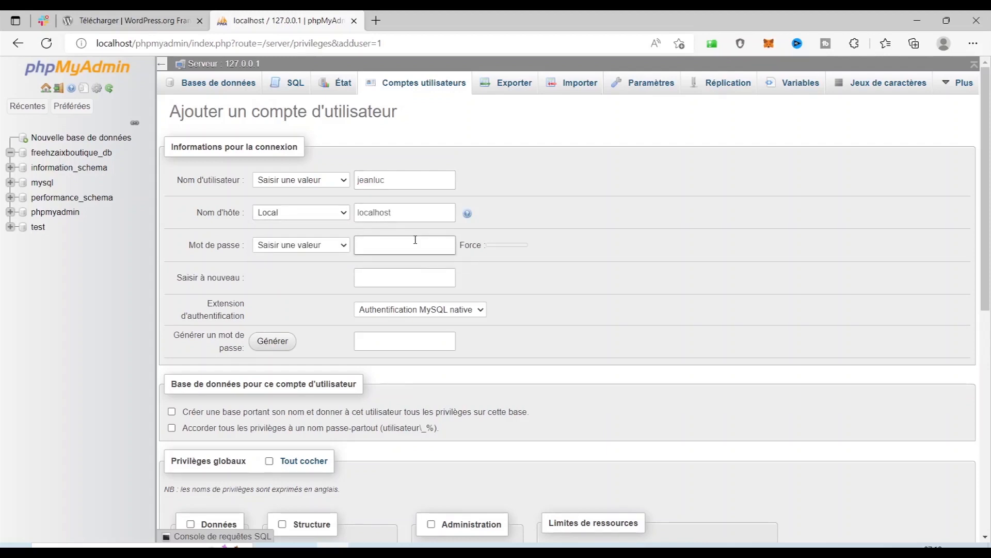
{"action": "type", "text": "p•••••"}
{"action": "left_click", "coordinate": [398, 279]}
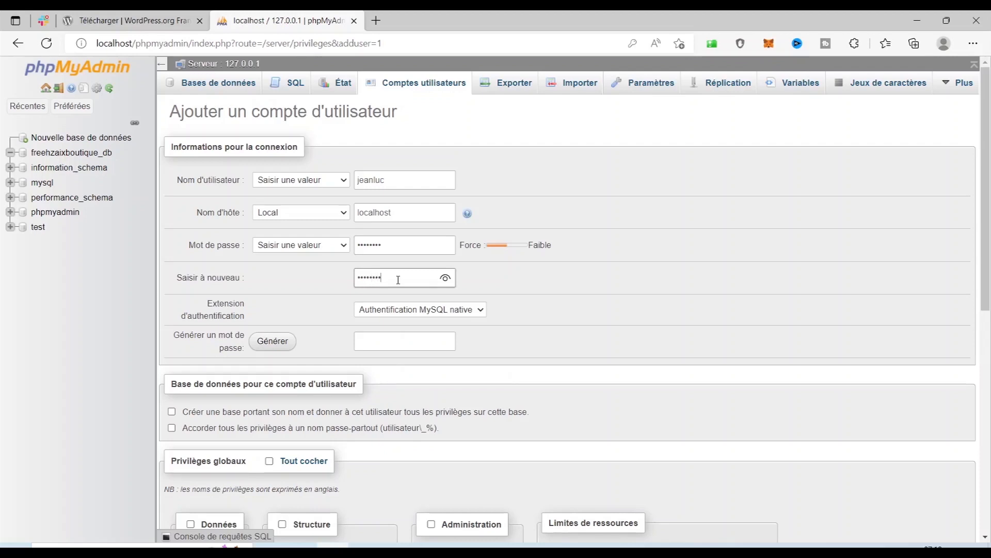
{"action": "type", "text": "••••••••"}
Grant the account all global privileges, create it, and open its privilege settings
{"action": "scroll", "coordinate": [400, 352], "scroll_direction": "down", "scroll_amount": 4}
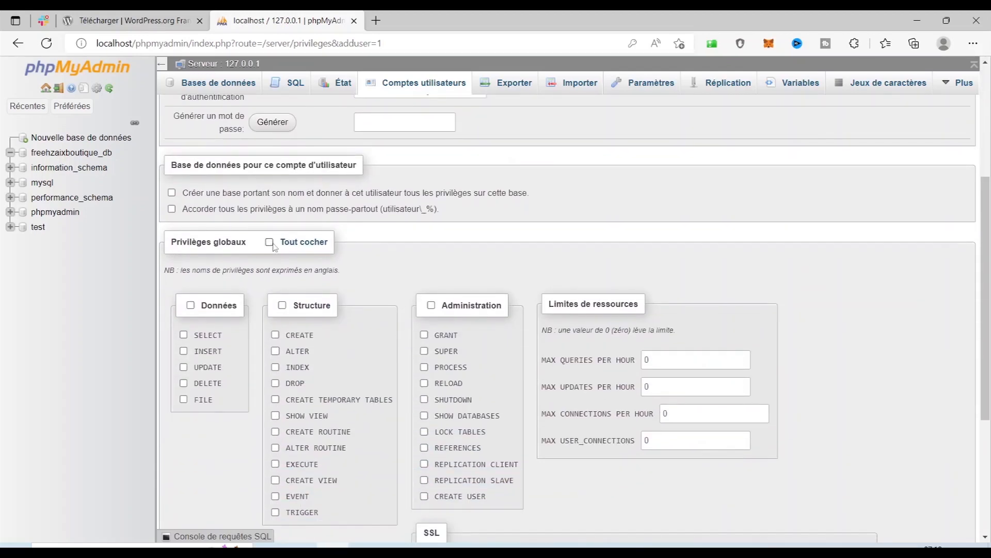
{"action": "left_click", "coordinate": [269, 243]}
{"action": "scroll", "coordinate": [250, 420], "scroll_direction": "down", "scroll_amount": 4}
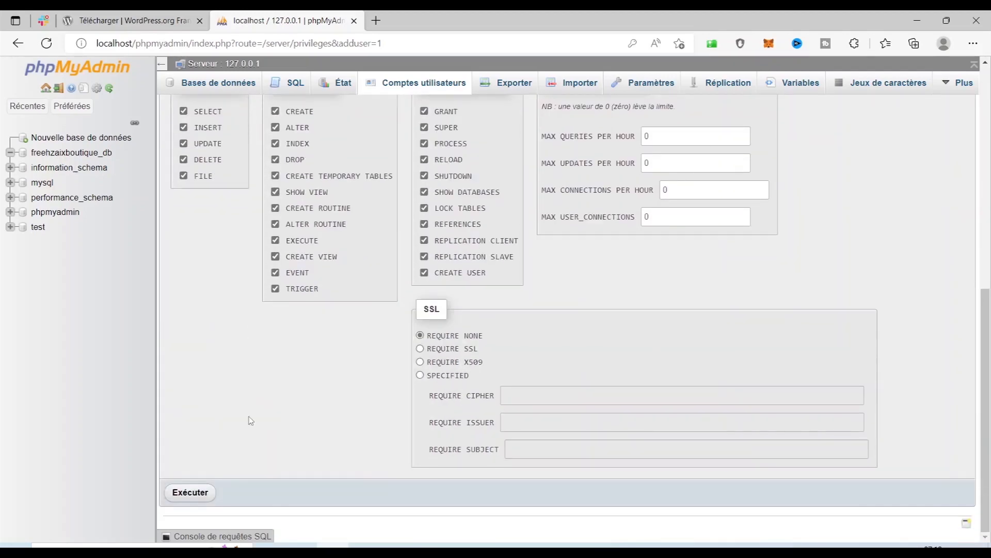
{"action": "left_click", "coordinate": [188, 492]}
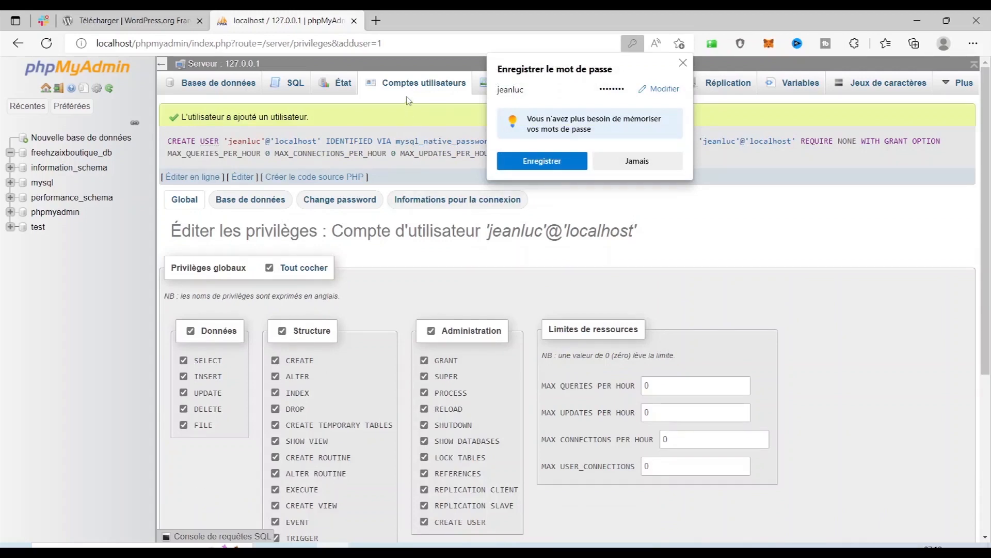
{"action": "left_click", "coordinate": [631, 158]}
{"action": "left_click", "coordinate": [419, 87]}
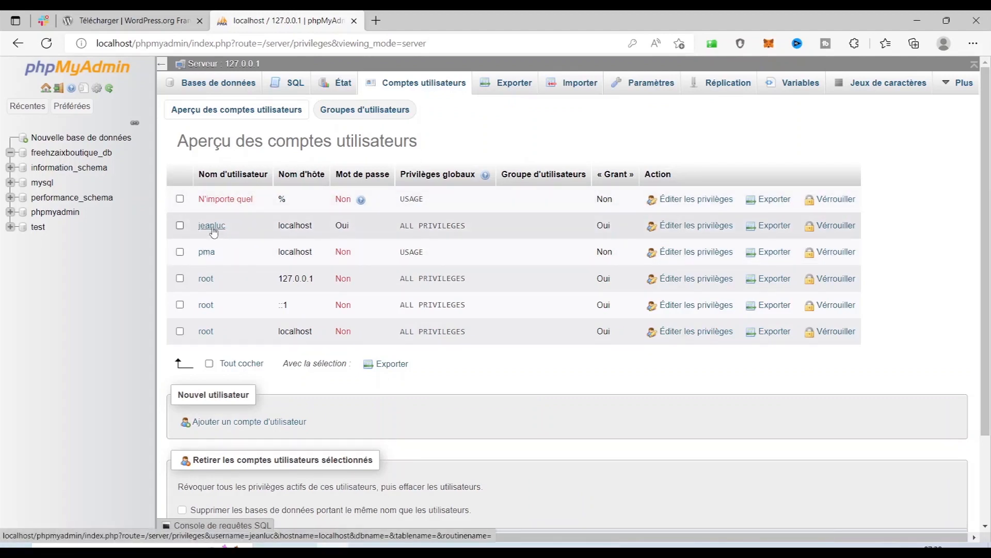
{"action": "left_click", "coordinate": [211, 225]}
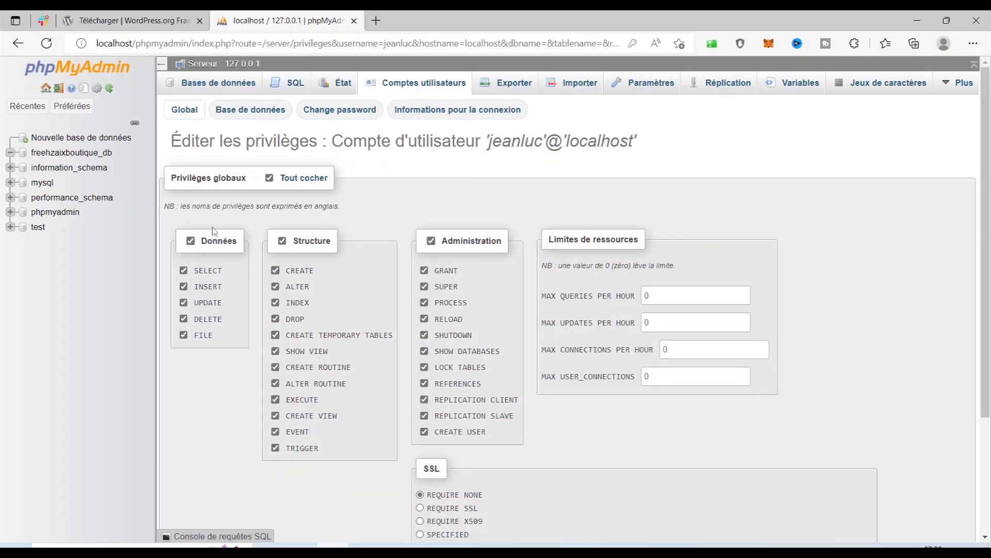
Give the new account all privileges on freehzaixboutique_db, then open Téléchargements in File Explorer
{"action": "left_click", "coordinate": [227, 113]}
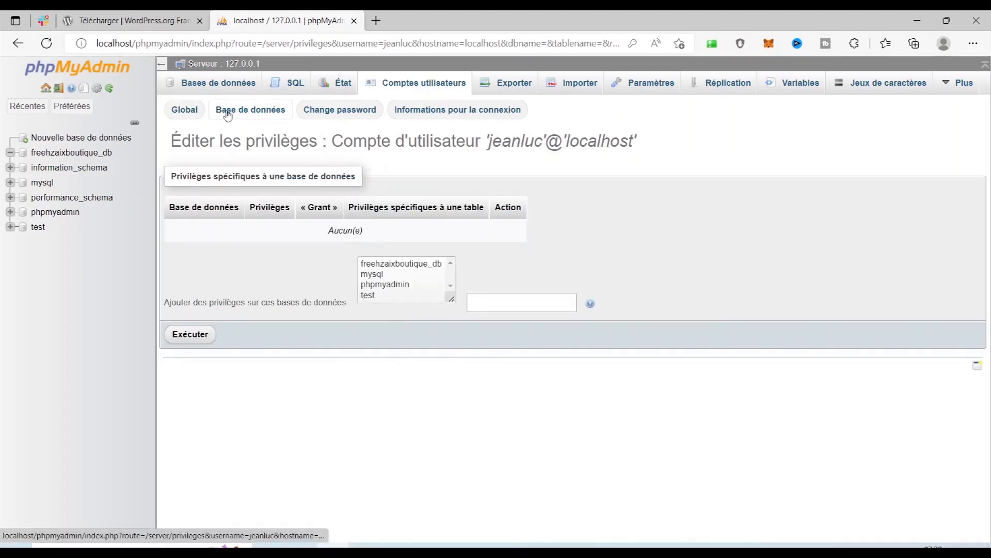
{"action": "left_click", "coordinate": [392, 264]}
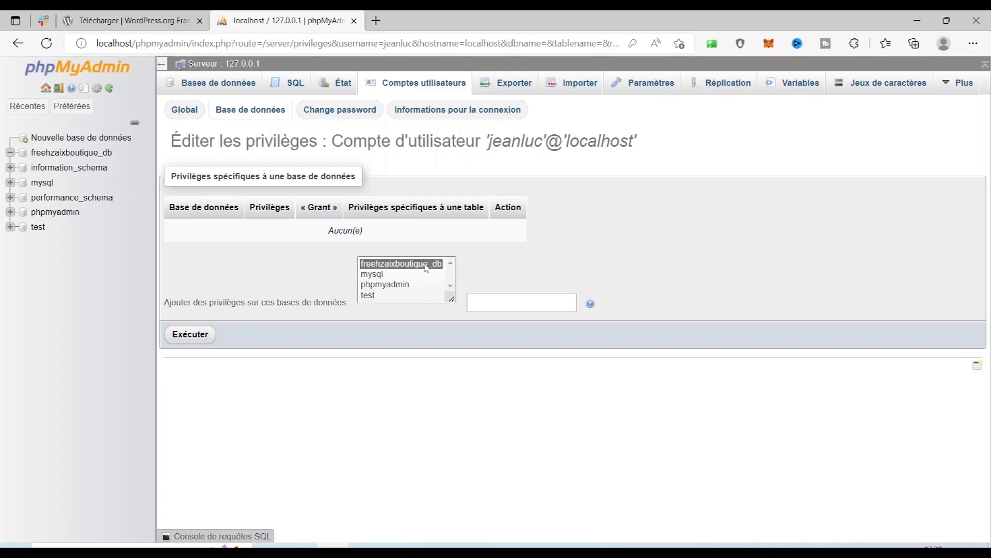
{"action": "left_click", "coordinate": [196, 340]}
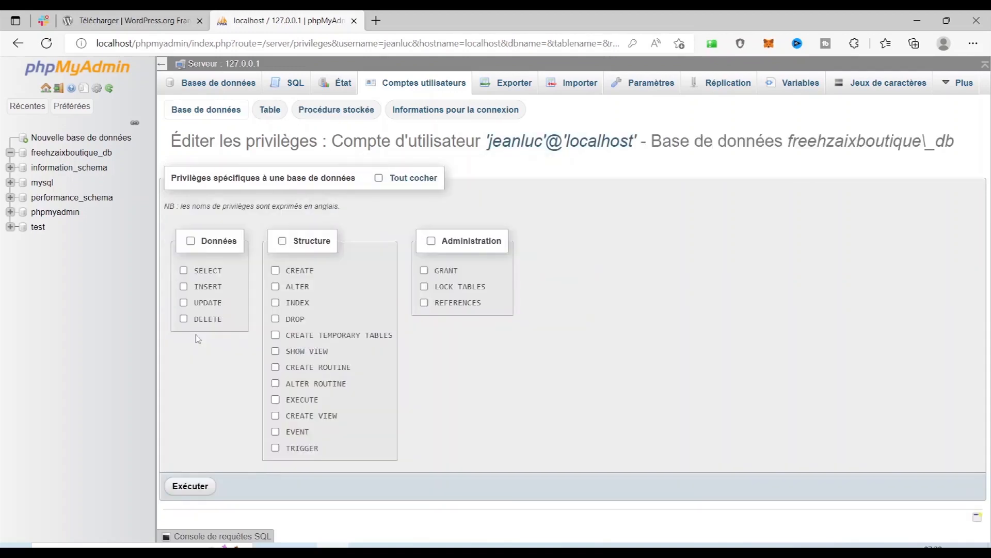
{"action": "left_click", "coordinate": [379, 179]}
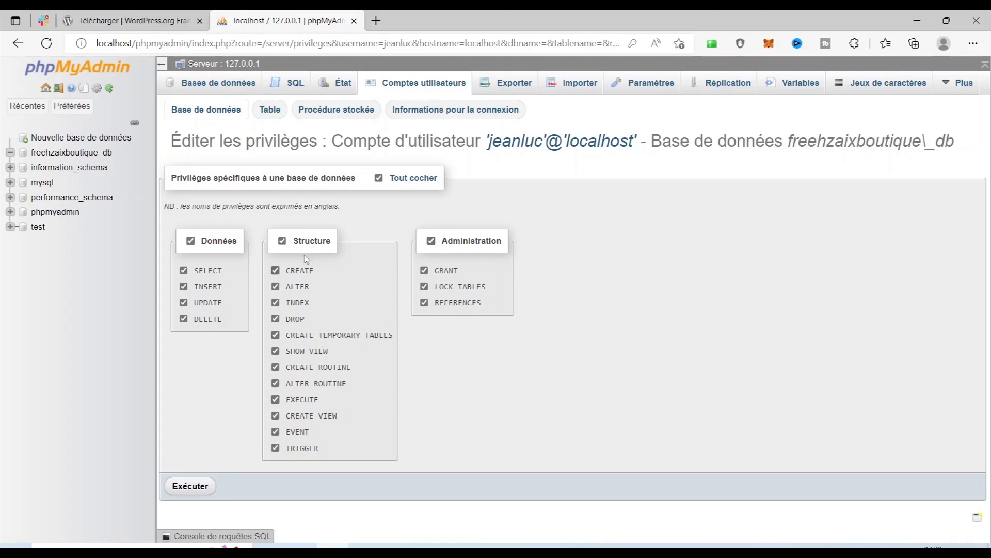
{"action": "left_click", "coordinate": [190, 488]}
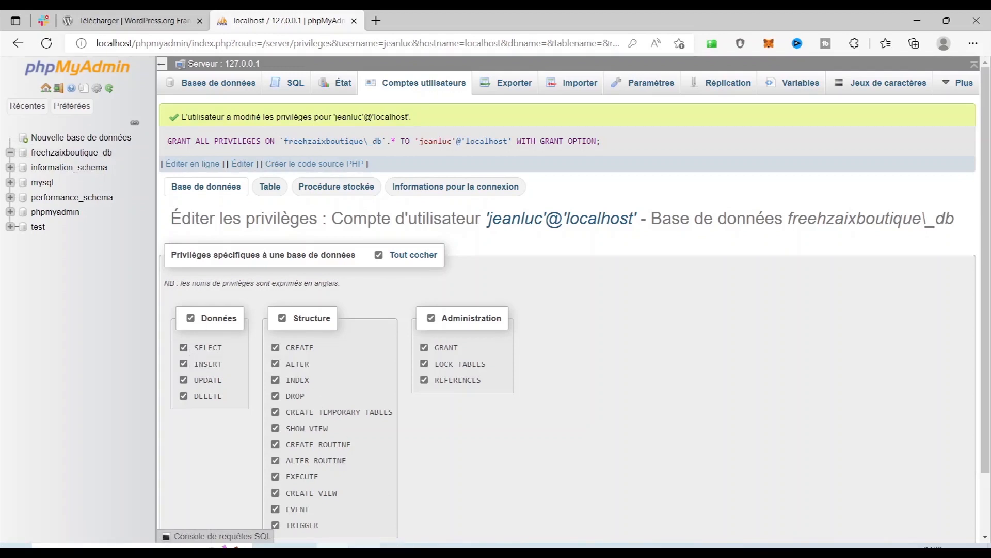
{"action": "left_click", "coordinate": [364, 550]}
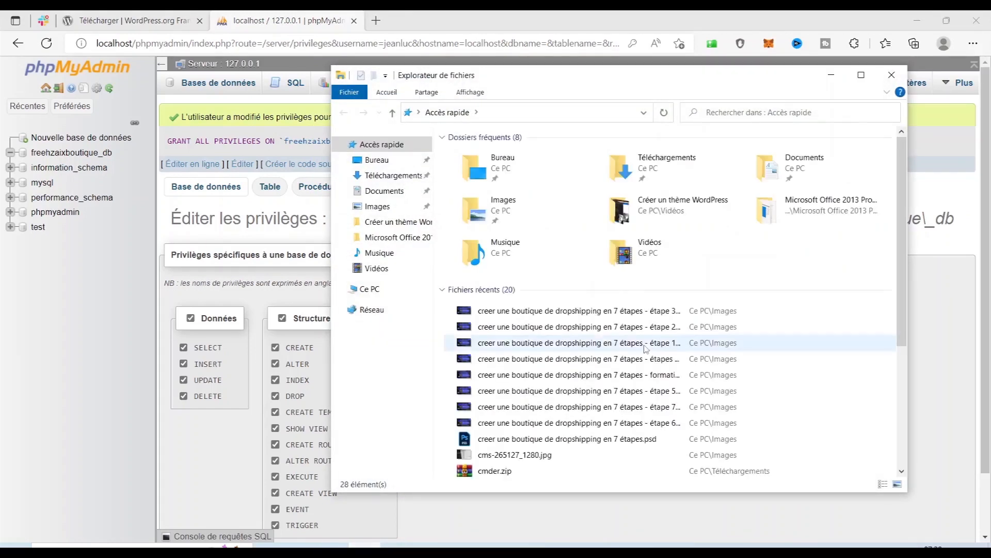
{"action": "left_click", "coordinate": [405, 178]}
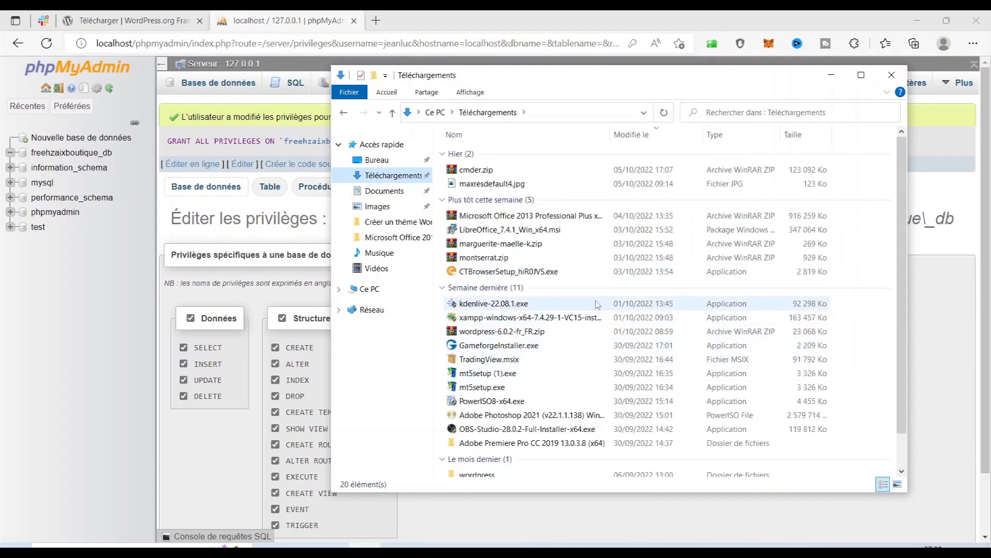
Select the extracted wordpress folder in Téléchargements, leaving its name unchanged
{"action": "scroll", "coordinate": [553, 289], "scroll_direction": "down", "scroll_amount": 1}
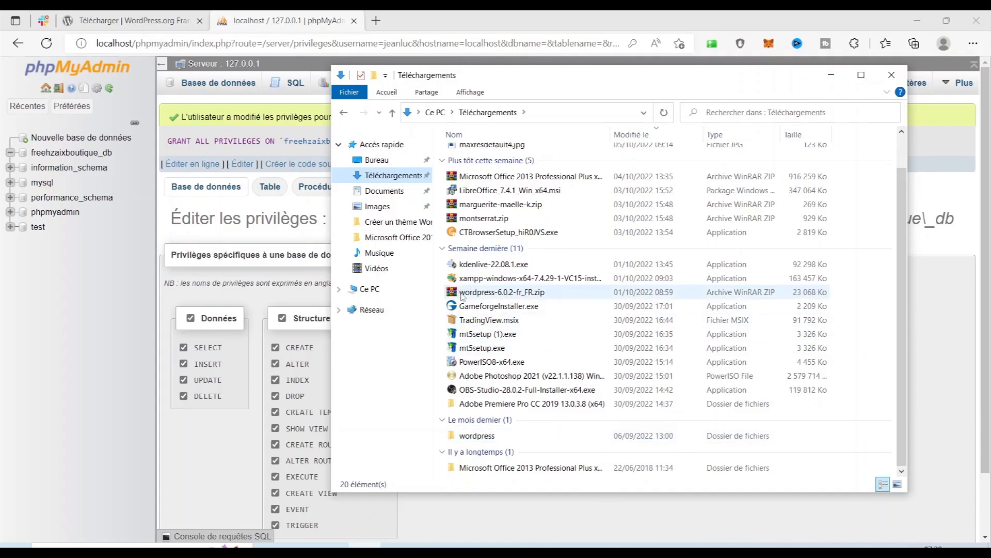
{"action": "left_click", "coordinate": [489, 294]}
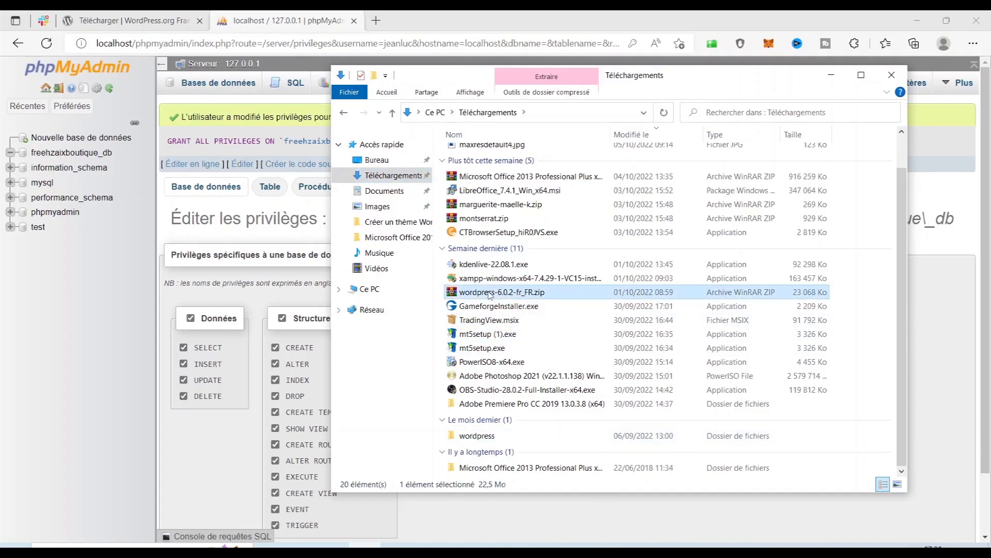
{"action": "left_click", "coordinate": [486, 438]}
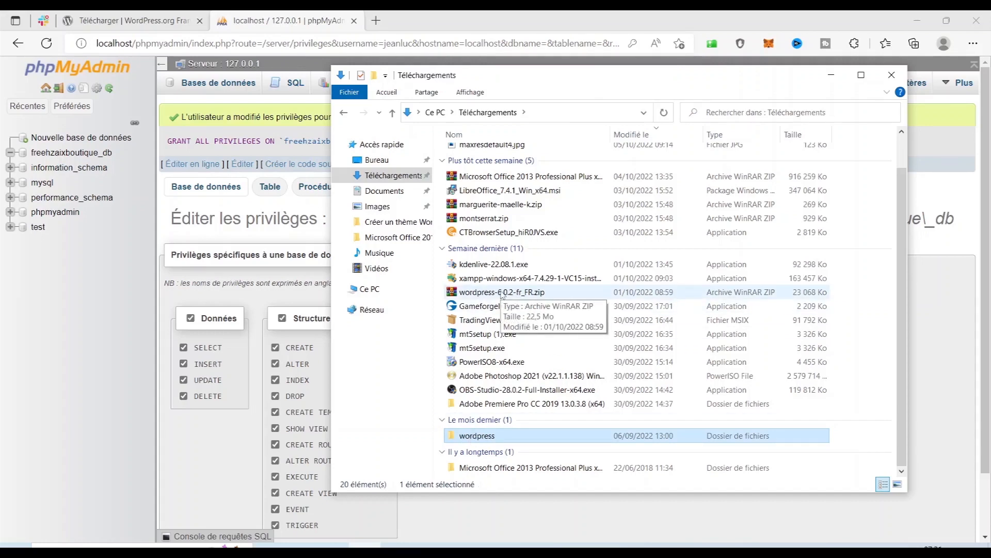
{"action": "left_click", "coordinate": [473, 435]}
{"action": "left_click", "coordinate": [539, 421]}
{"action": "left_click", "coordinate": [488, 436]}
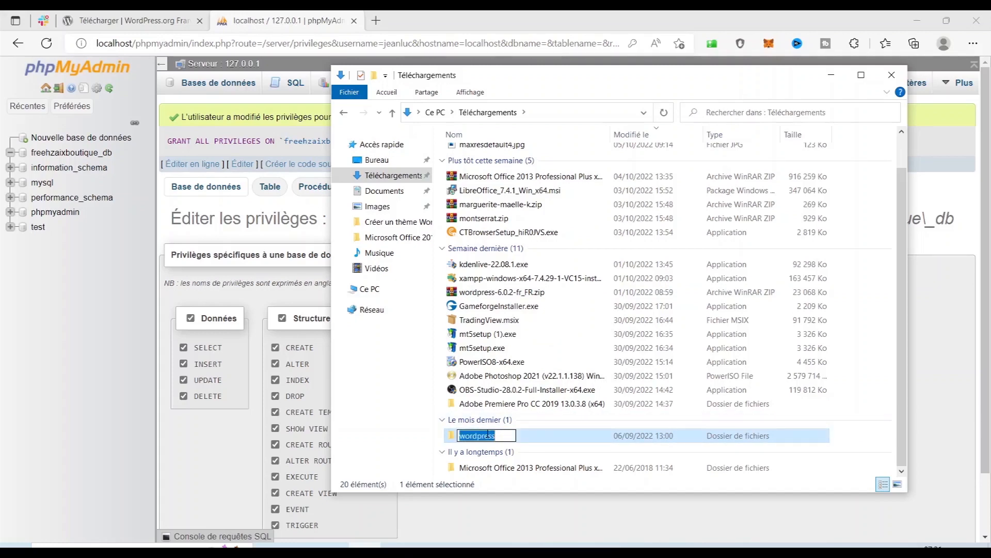
{"action": "left_click", "coordinate": [505, 468]}
{"action": "left_click", "coordinate": [499, 439]}
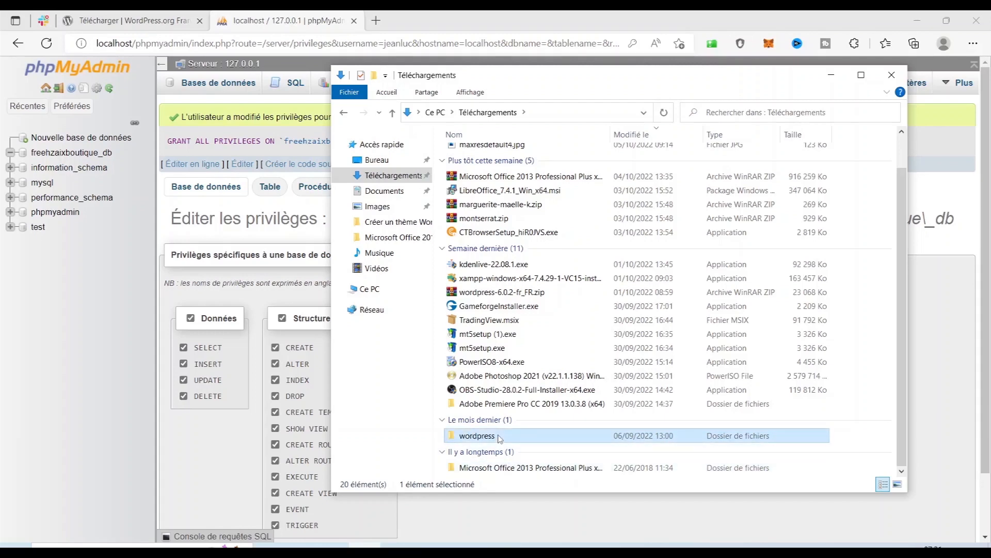
Navigate to C:\xampp\htdocs via This PC
{"action": "left_click", "coordinate": [372, 290]}
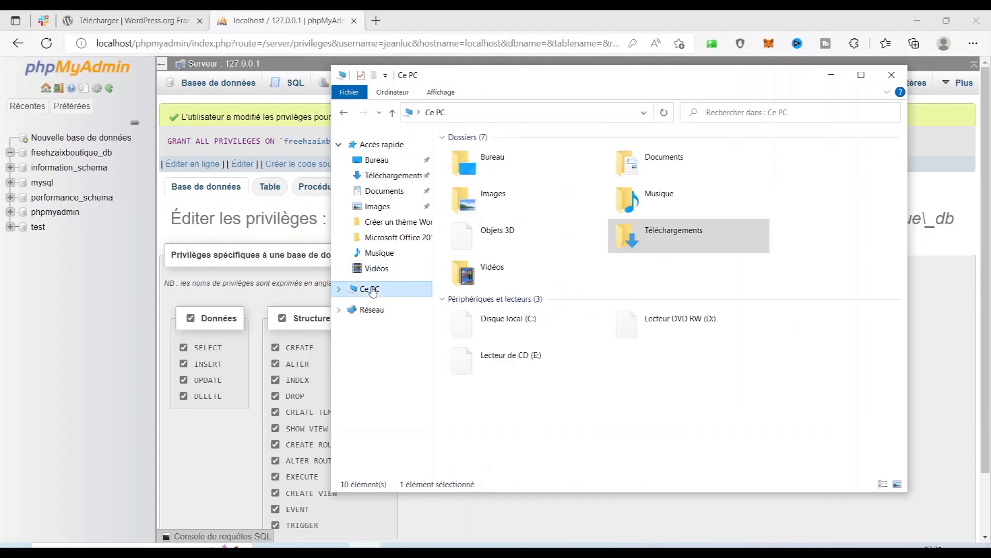
{"action": "double_click", "coordinate": [537, 325]}
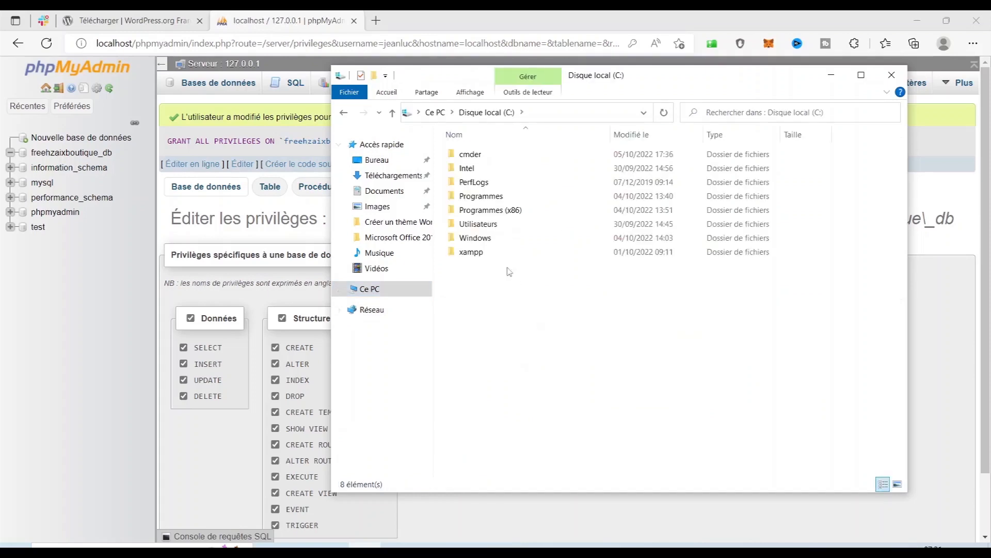
{"action": "double_click", "coordinate": [485, 252]}
{"action": "double_click", "coordinate": [472, 210]}
Paste the wordpress folder into htdocs and rename it freehzaixboutique
{"action": "right_click", "coordinate": [530, 324]}
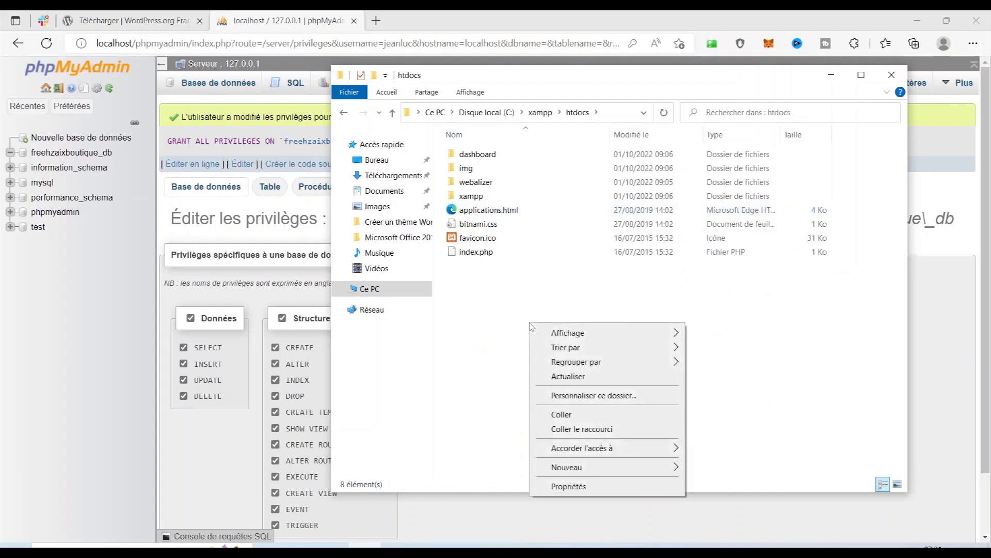
{"action": "left_click", "coordinate": [578, 415]}
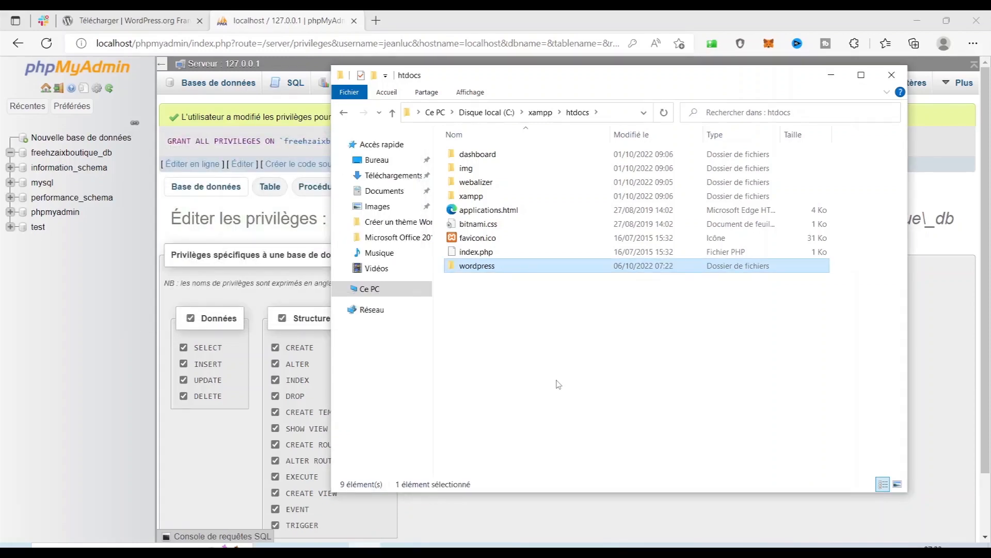
{"action": "double_click", "coordinate": [483, 266]}
{"action": "right_click", "coordinate": [482, 266]}
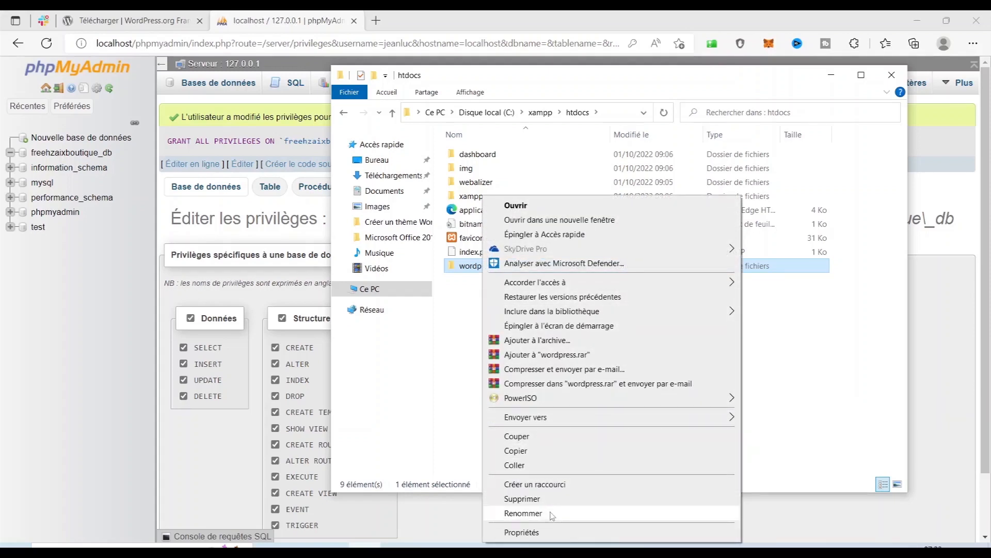
{"action": "left_click", "coordinate": [523, 513]}
{"action": "type", "text": "fre"}
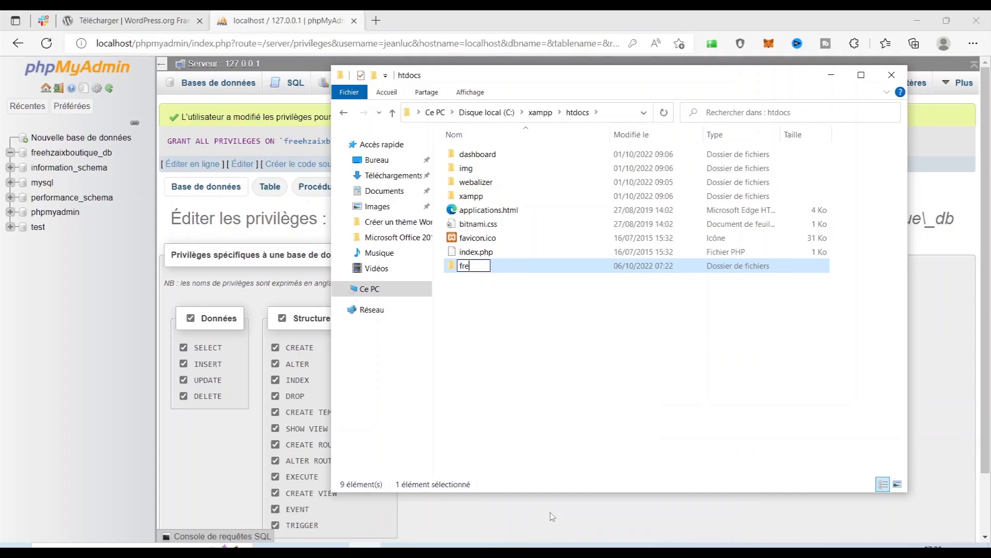
{"action": "type", "text": "ehzaixbouti"}
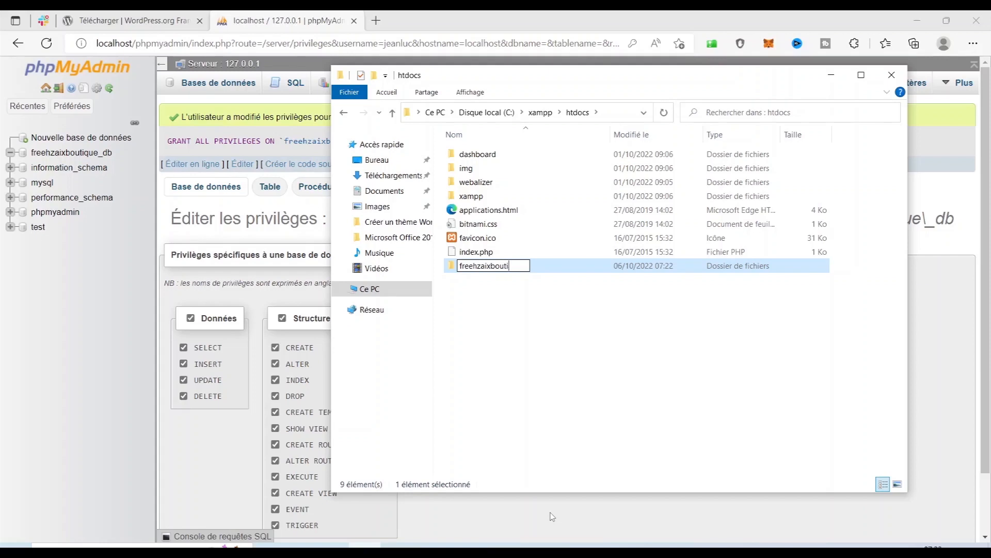
{"action": "type", "text": "que"}
{"action": "key", "text": "Return"}
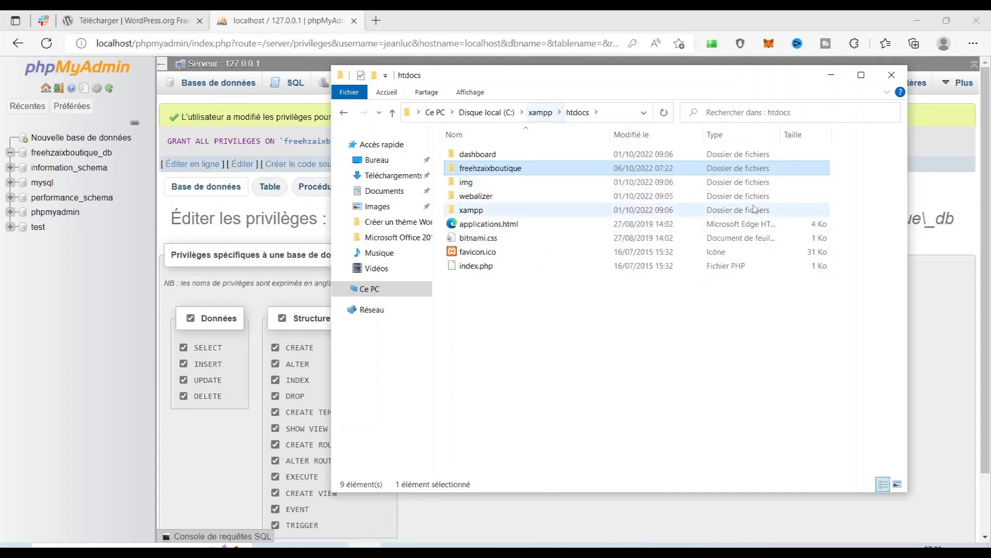
Change the browser address to localhost/freehzaixboutique
{"action": "left_click", "coordinate": [832, 75]}
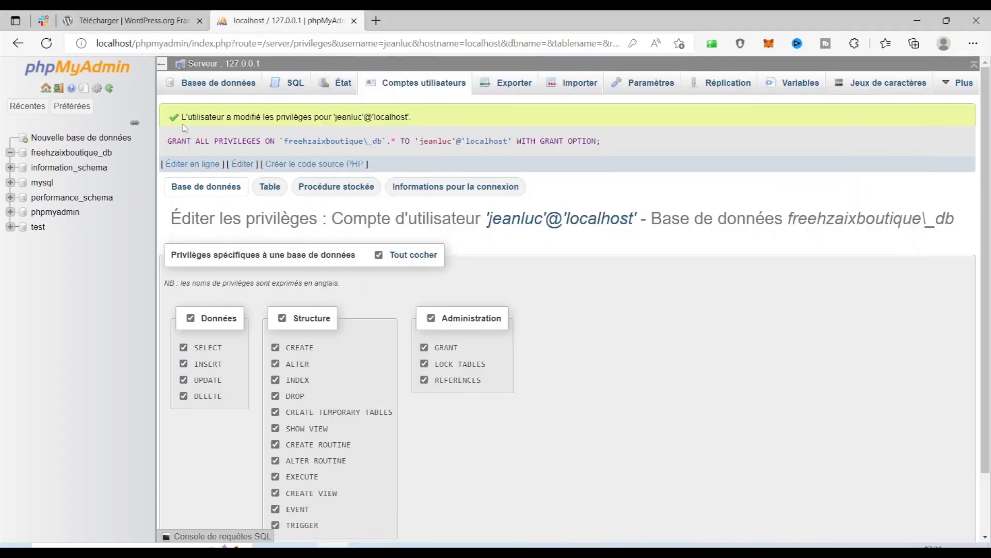
{"action": "left_click_drag", "start_coordinate": [137, 43], "coordinate": [669, 48]}
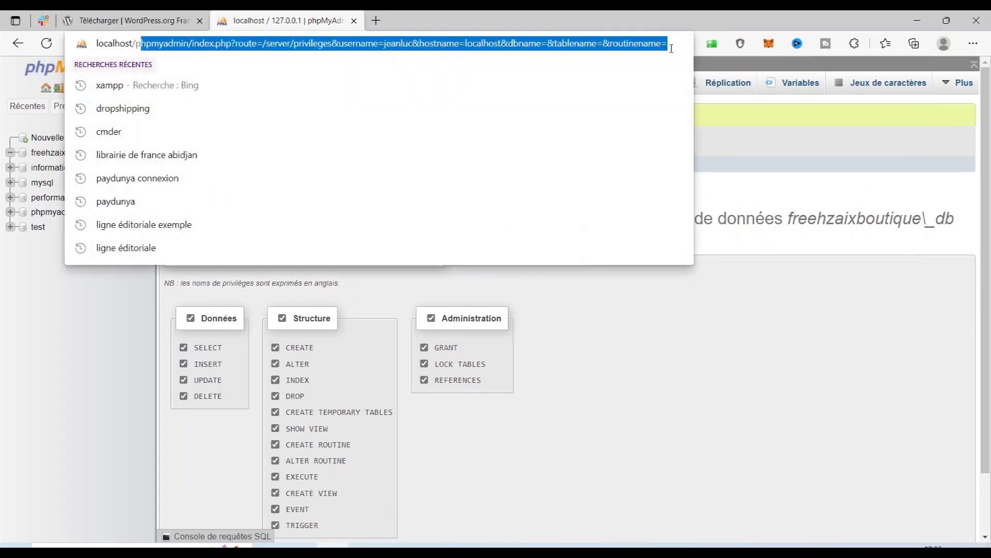
{"action": "key", "text": "BackSpace"}
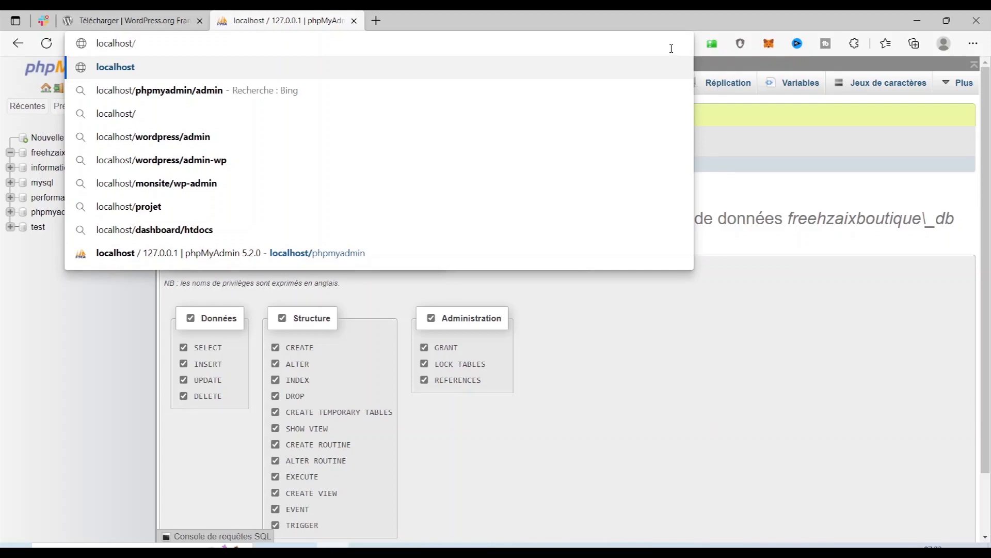
{"action": "type", "text": "fre"}
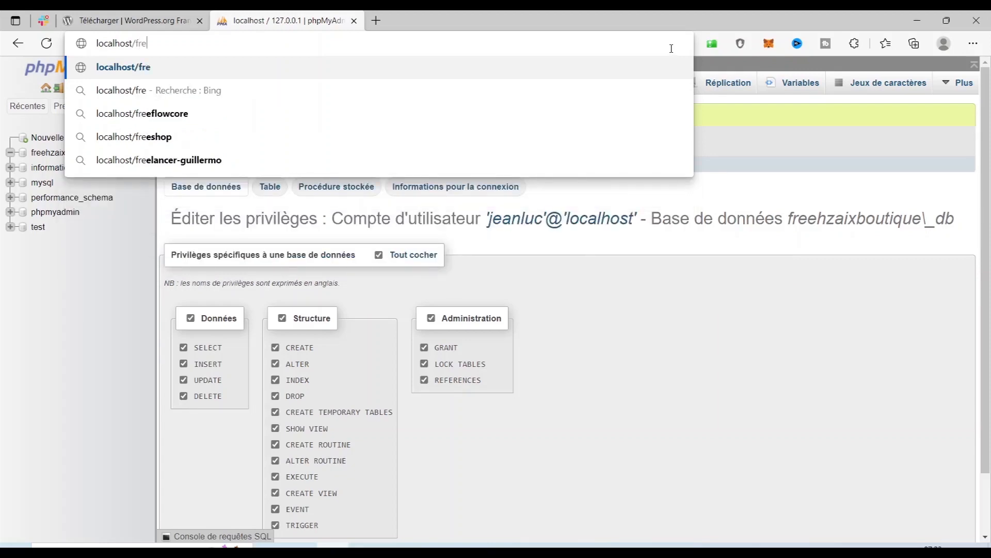
{"action": "type", "text": "ehzaix"}
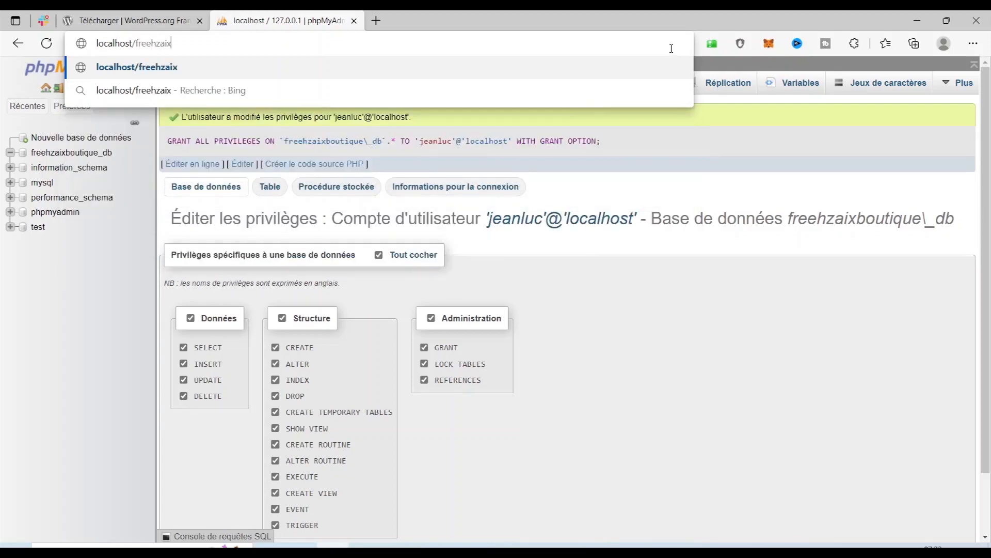
{"action": "type", "text": "boutique"}
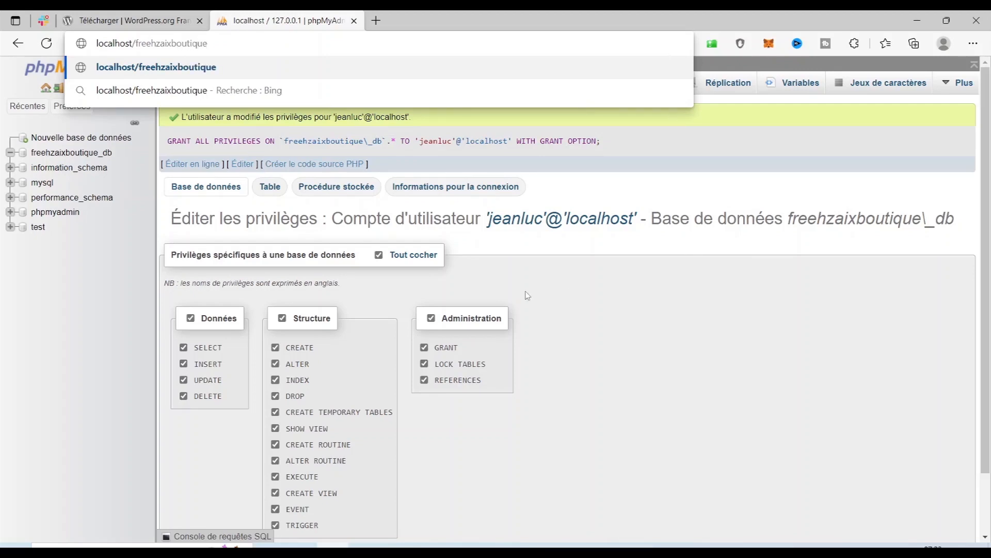
Check the freehzaixboutique folder contents in Explorer, then load the new address
{"action": "left_click", "coordinate": [370, 543]}
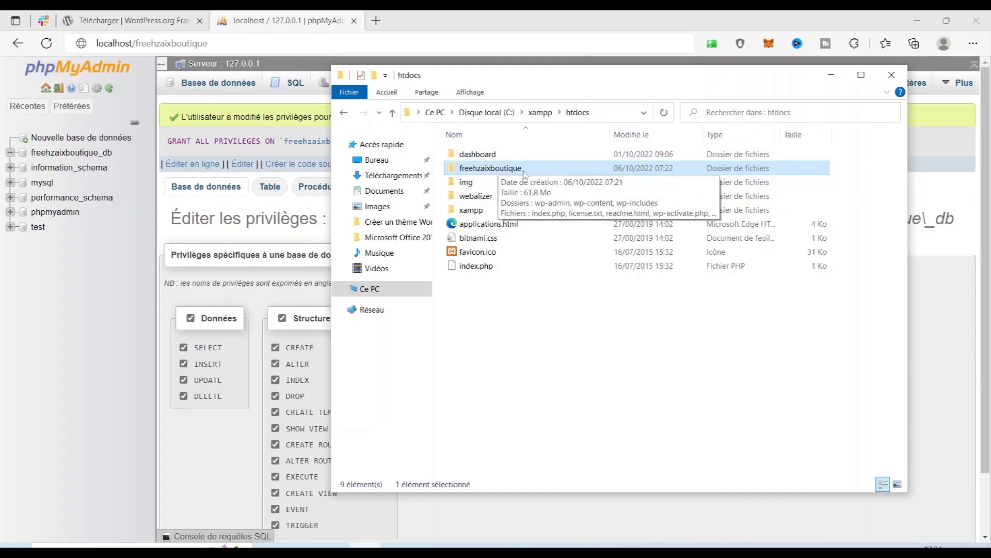
{"action": "double_click", "coordinate": [468, 168]}
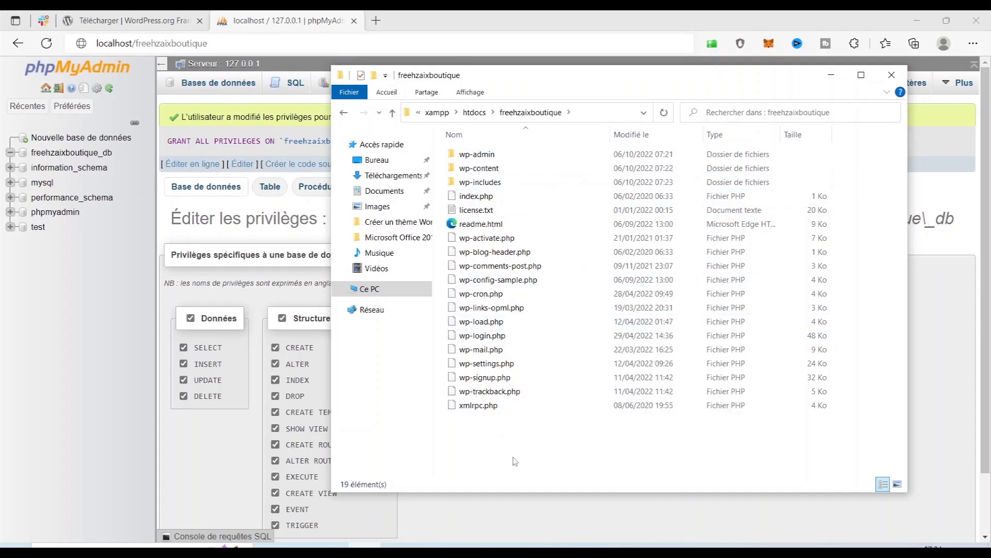
{"action": "left_click", "coordinate": [470, 112]}
{"action": "left_click", "coordinate": [276, 41]}
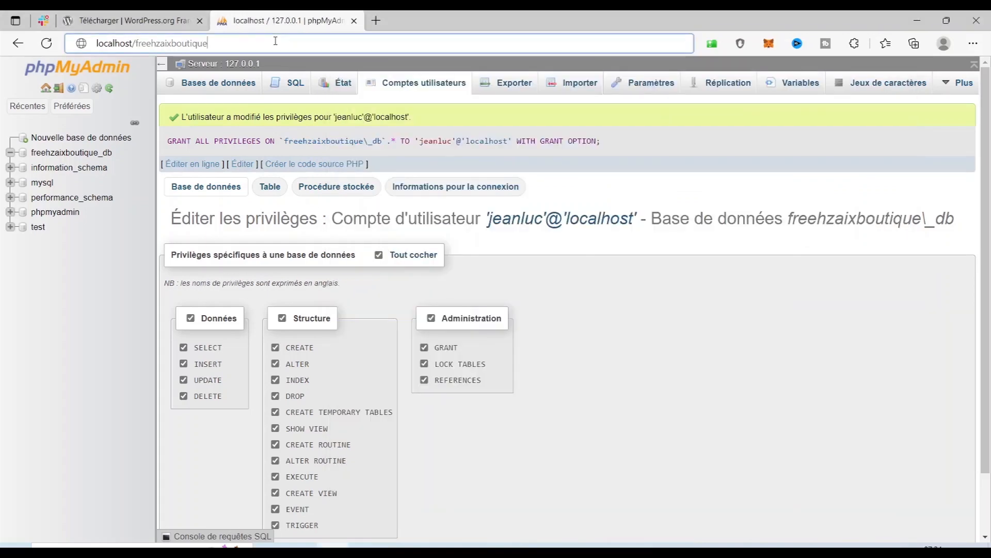
{"action": "key", "text": "Return"}
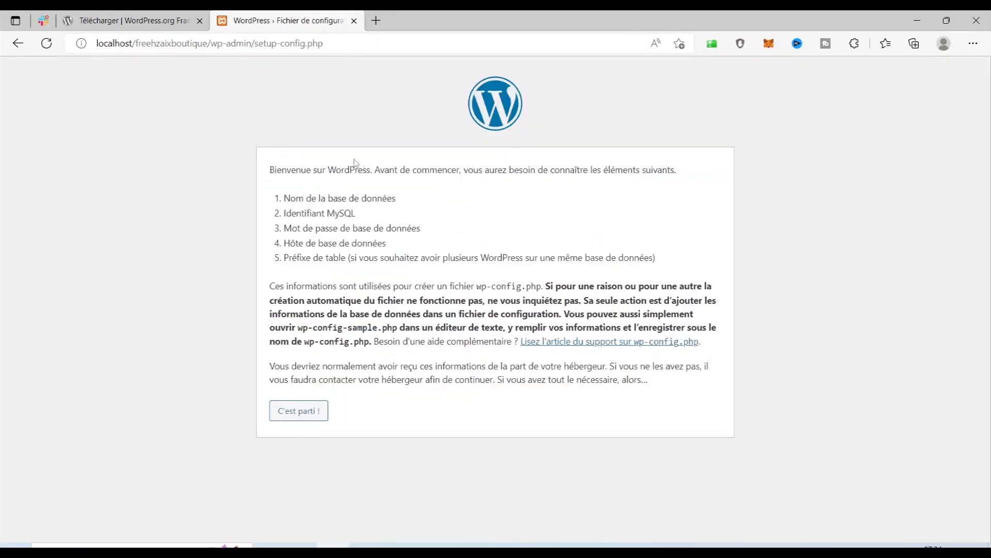
Start the database setup, close the download tab, and enter database name freehzaixboutique_db
{"action": "left_click", "coordinate": [296, 416]}
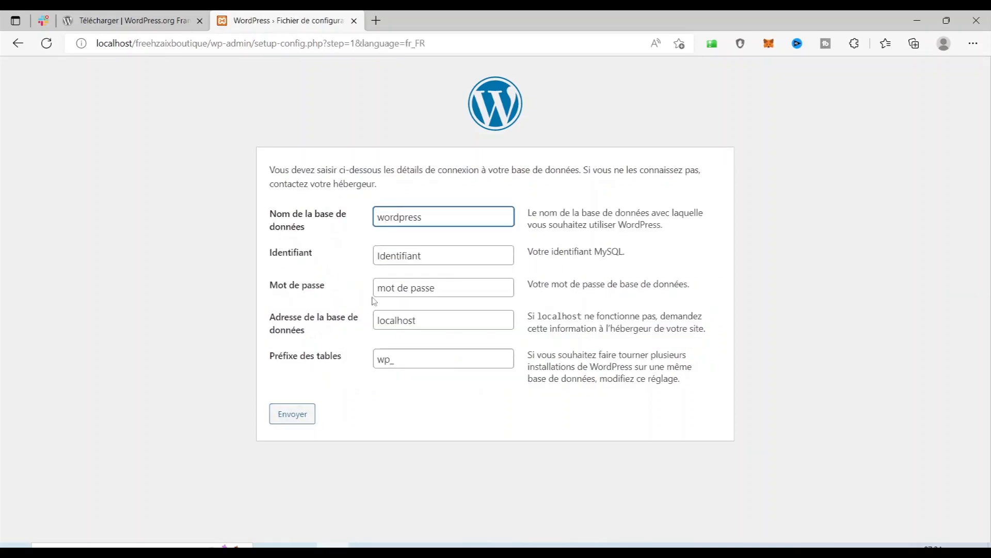
{"action": "left_click", "coordinate": [404, 222]}
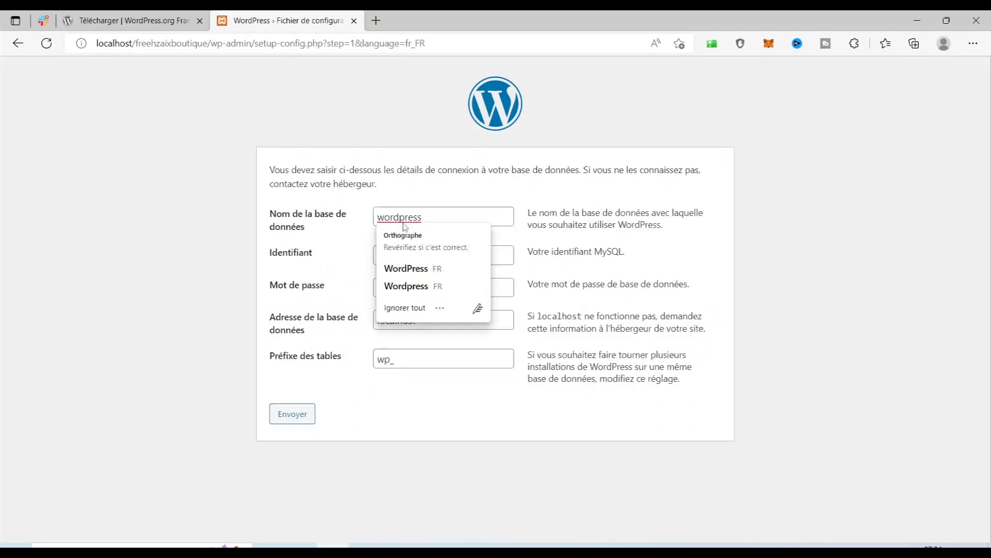
{"action": "double_click", "coordinate": [435, 221]}
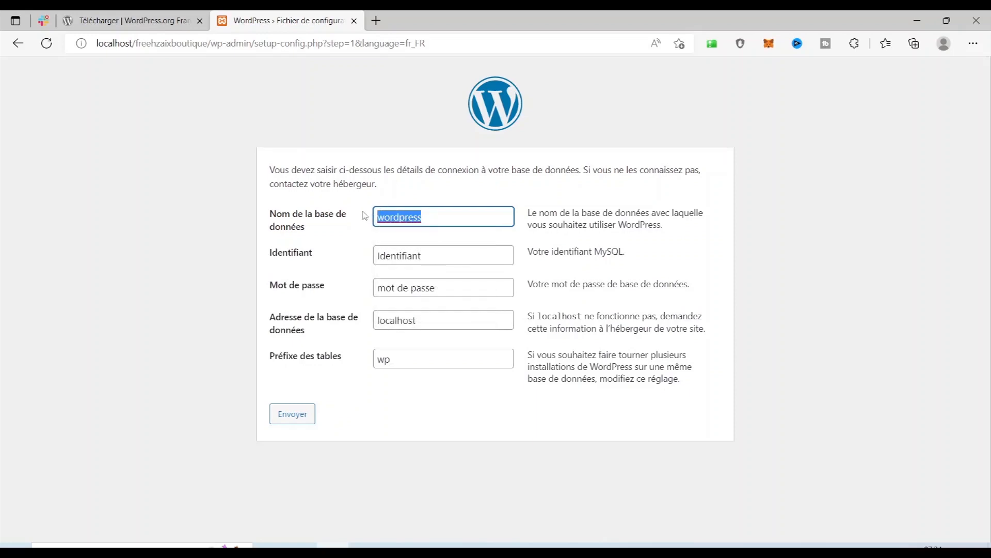
{"action": "left_click", "coordinate": [200, 20]}
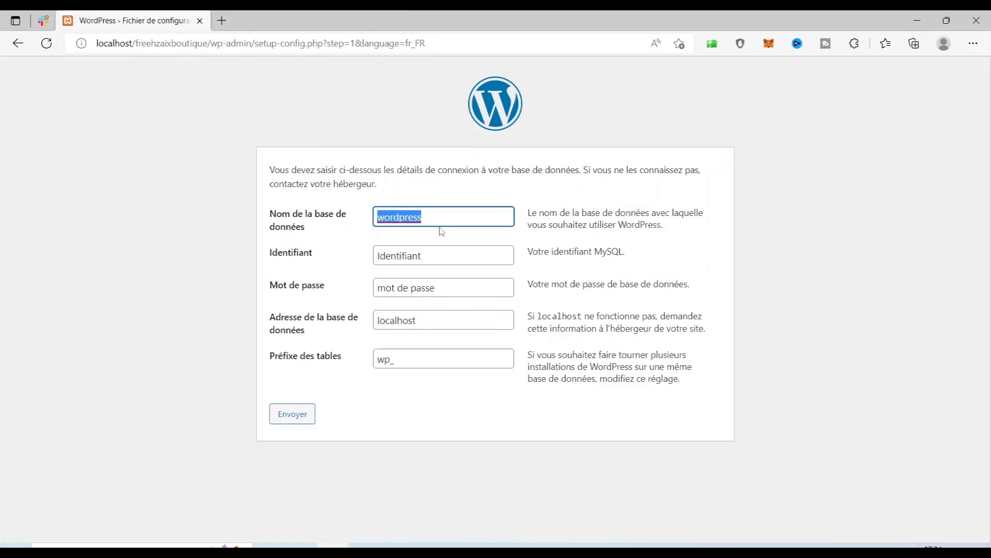
{"action": "type", "text": "freehzaixbout"}
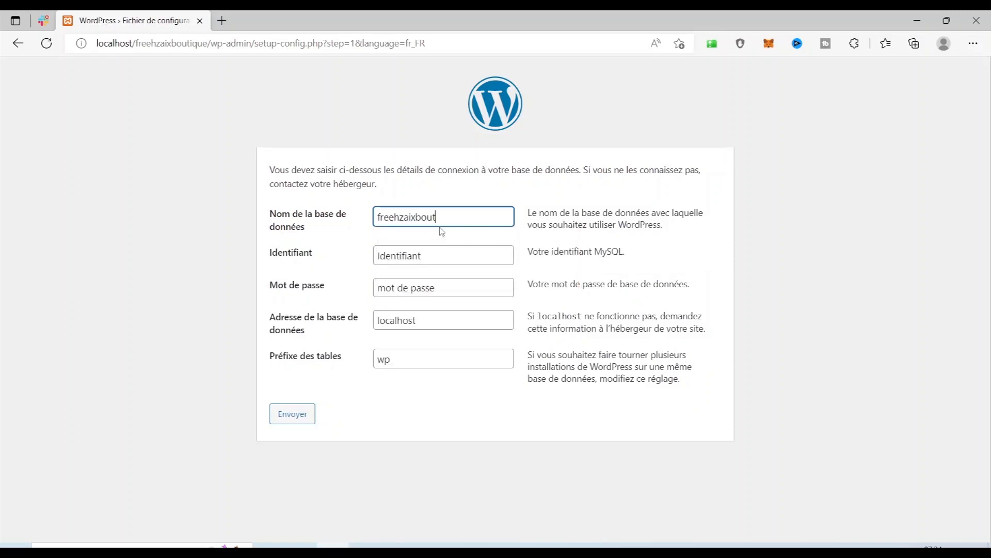
{"action": "type", "text": "ique_db"}
Enter the database username and password, then submit the connection details
{"action": "key", "text": "Tab"}
{"action": "type", "text": "jeanluc"}
{"action": "key", "text": "Tab"}
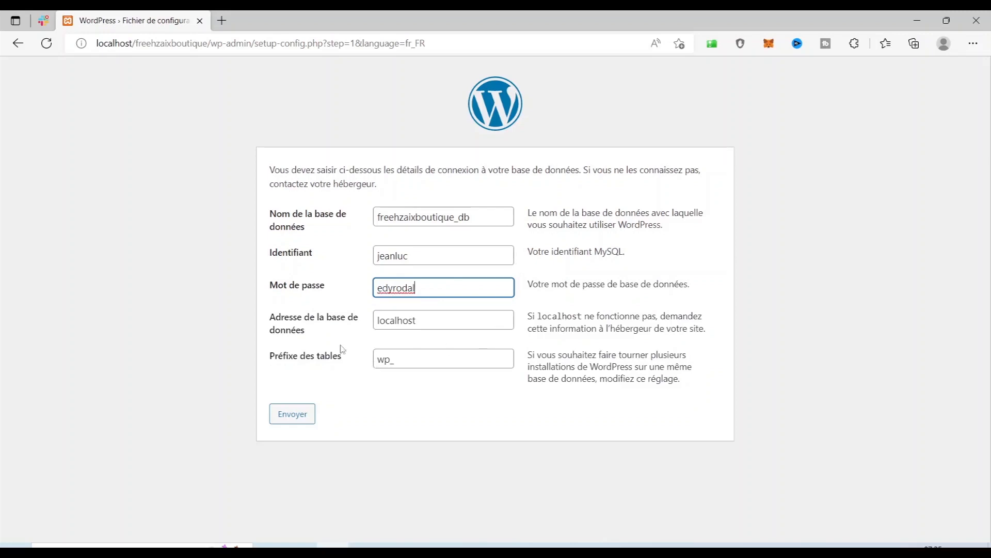
{"action": "left_click", "coordinate": [434, 326]}
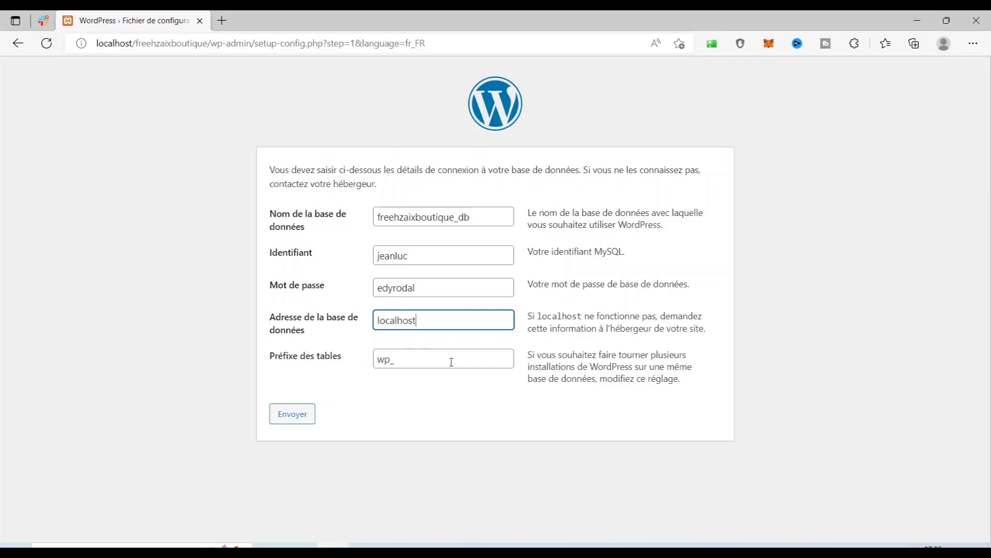
{"action": "left_click", "coordinate": [288, 421]}
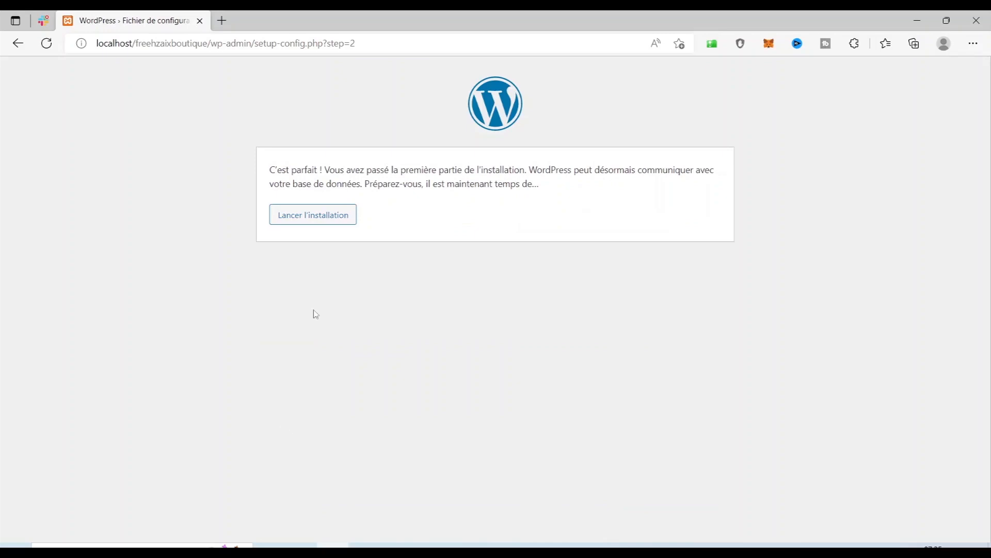
Launch the installation and enter site title 'Freehzaix Boutique', username admin and a password
{"action": "left_click", "coordinate": [337, 225]}
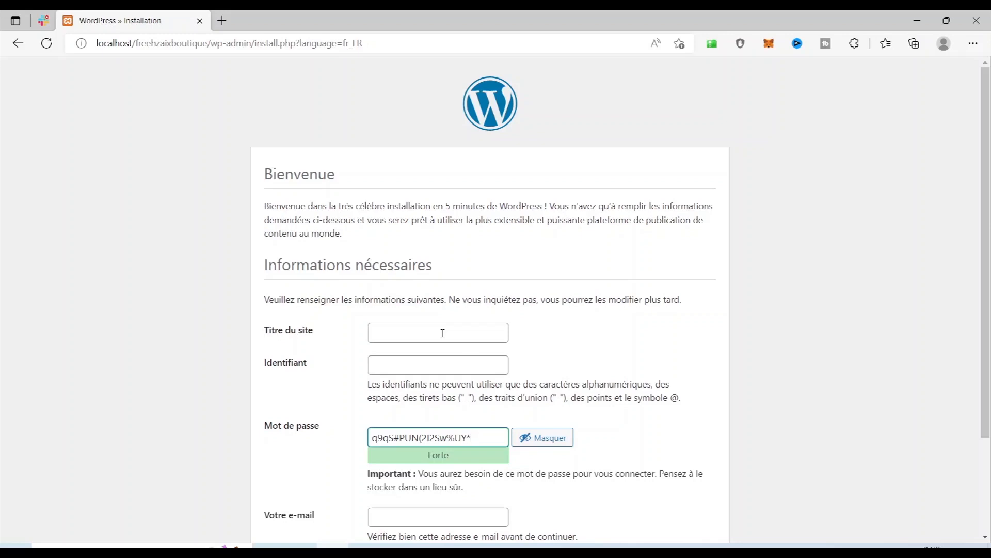
{"action": "left_click", "coordinate": [443, 333]}
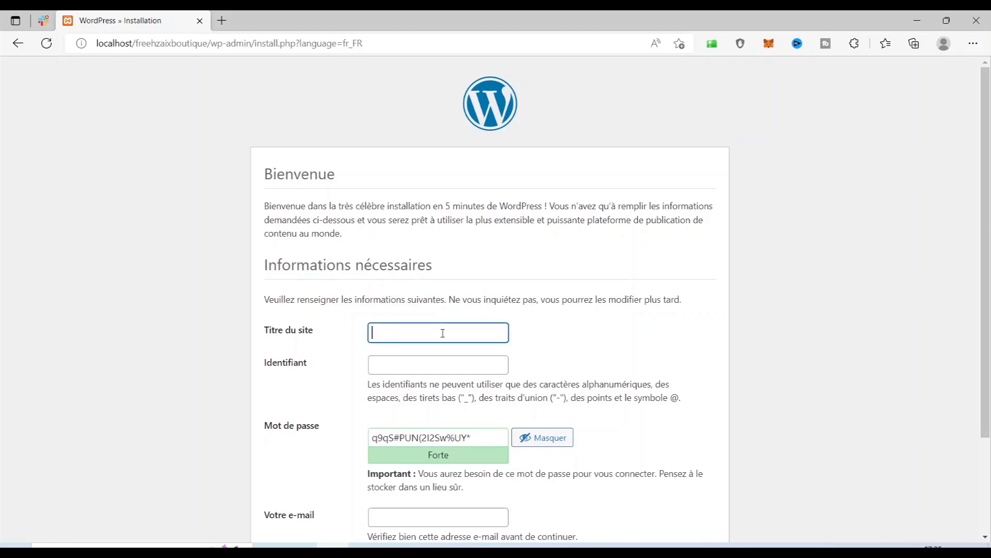
{"action": "type", "text": "Freehzaix Boutique"}
{"action": "key", "text": "Tab"}
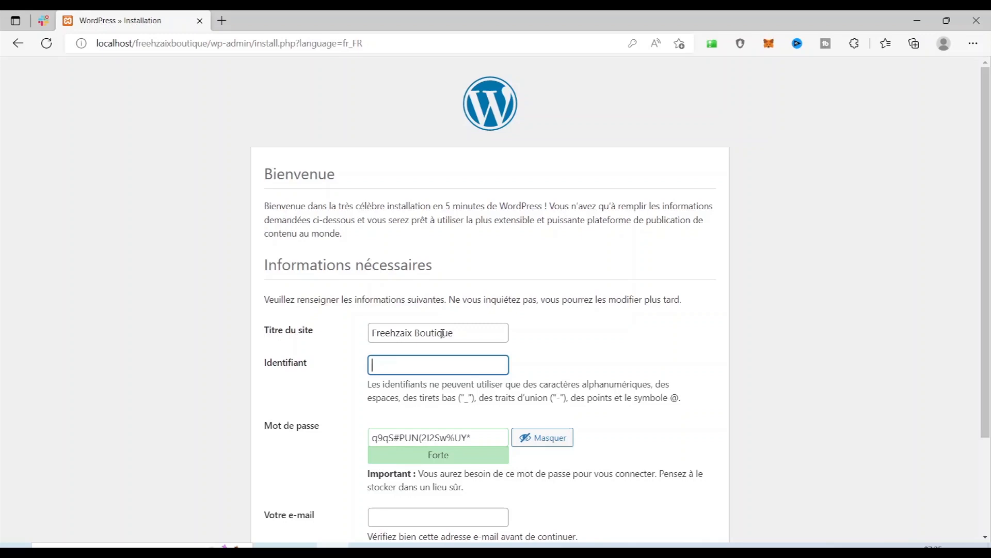
{"action": "type", "text": "admin"}
{"action": "key", "text": "Tab"}
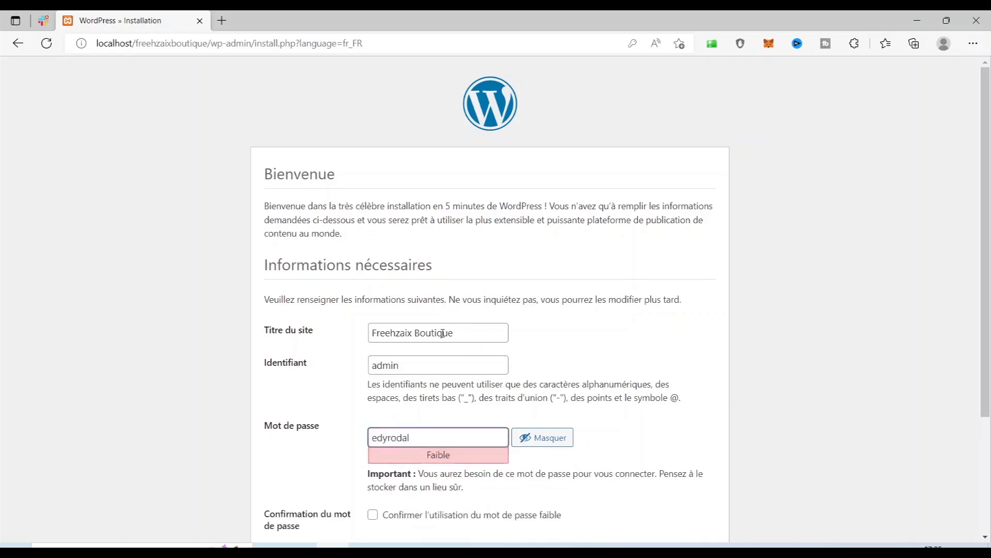
Confirm the weak password, use the saved admin e-mail, discourage indexing, and install WordPress
{"action": "scroll", "coordinate": [442, 333], "scroll_direction": "down", "scroll_amount": 3}
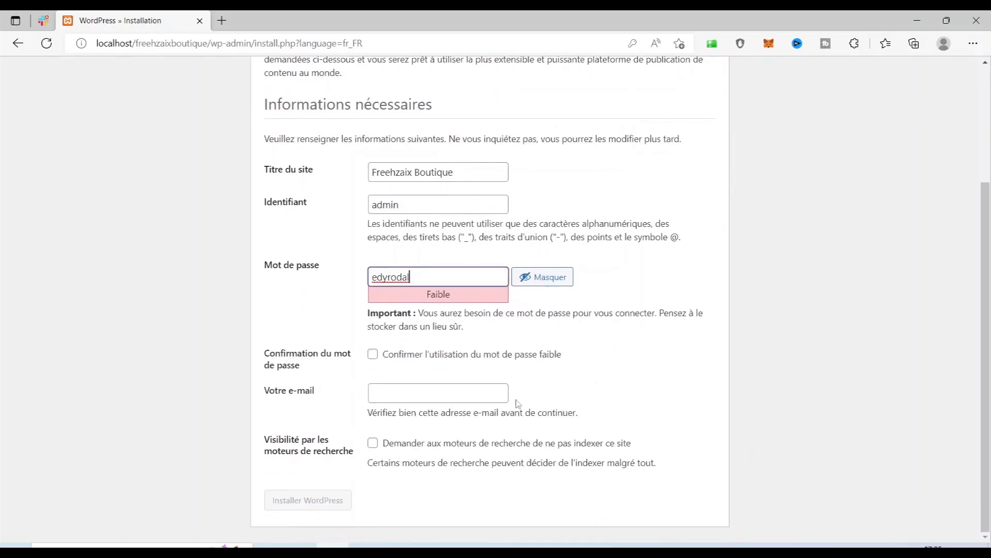
{"action": "left_click", "coordinate": [427, 355]}
{"action": "left_click", "coordinate": [433, 400]}
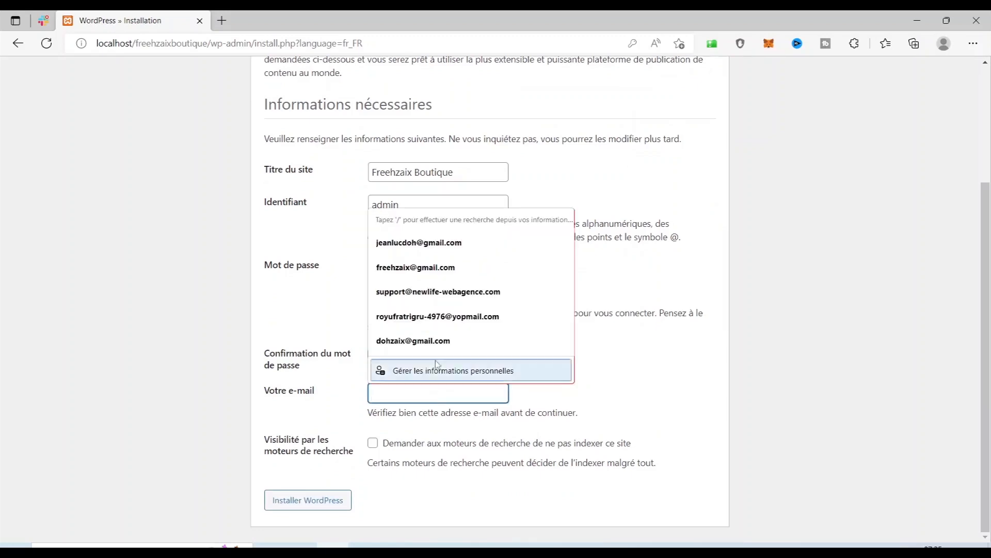
{"action": "left_click", "coordinate": [449, 296]}
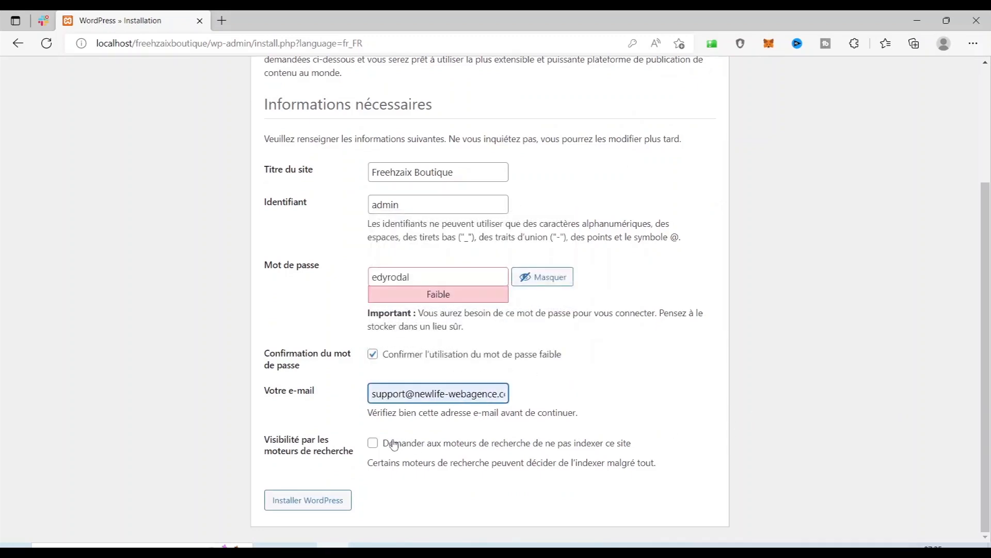
{"action": "left_click", "coordinate": [394, 444]}
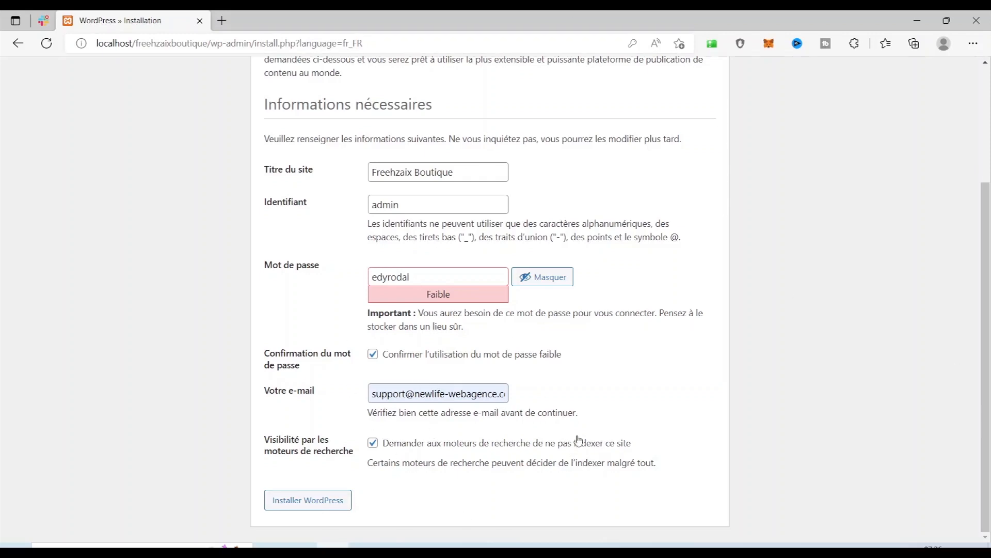
{"action": "left_click", "coordinate": [303, 506]}
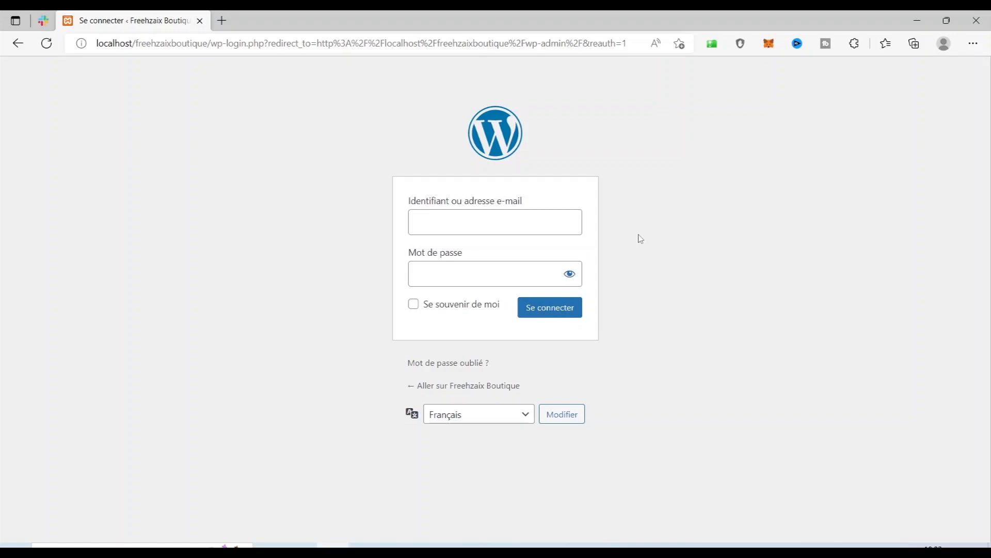
Log in to the dashboard with username admin and its password
{"action": "left_click", "coordinate": [580, 218]}
{"action": "type", "text": "admin"}
{"action": "key", "text": "Tab"}
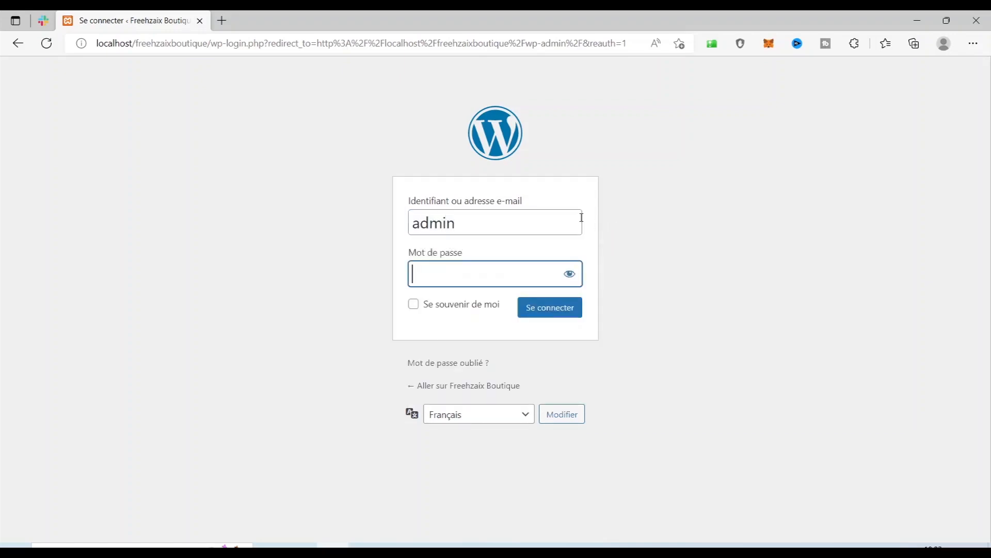
{"action": "key", "text": "Return"}
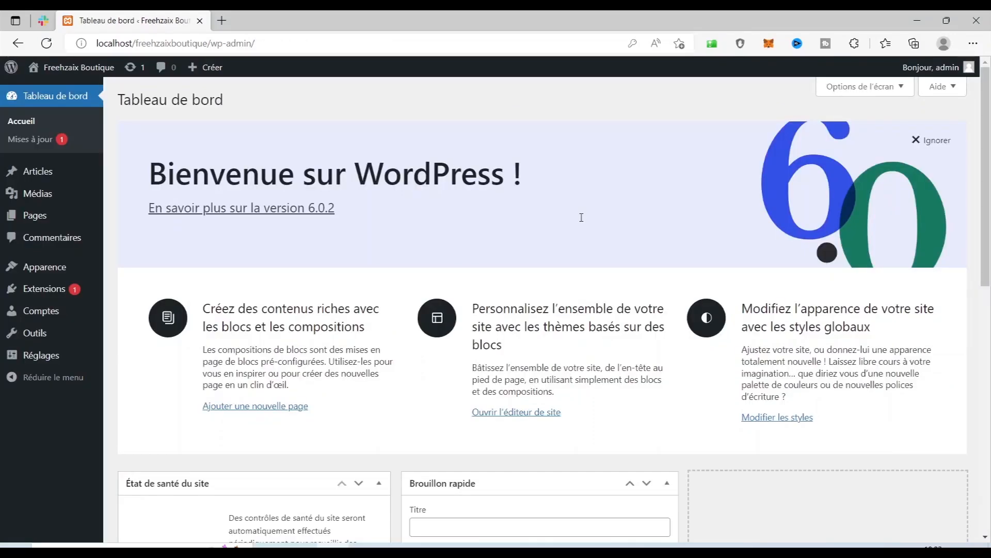
Go from Apparence > Thèmes to the Ajouter des thèmes page
{"action": "mouse_move", "coordinate": [70, 270]}
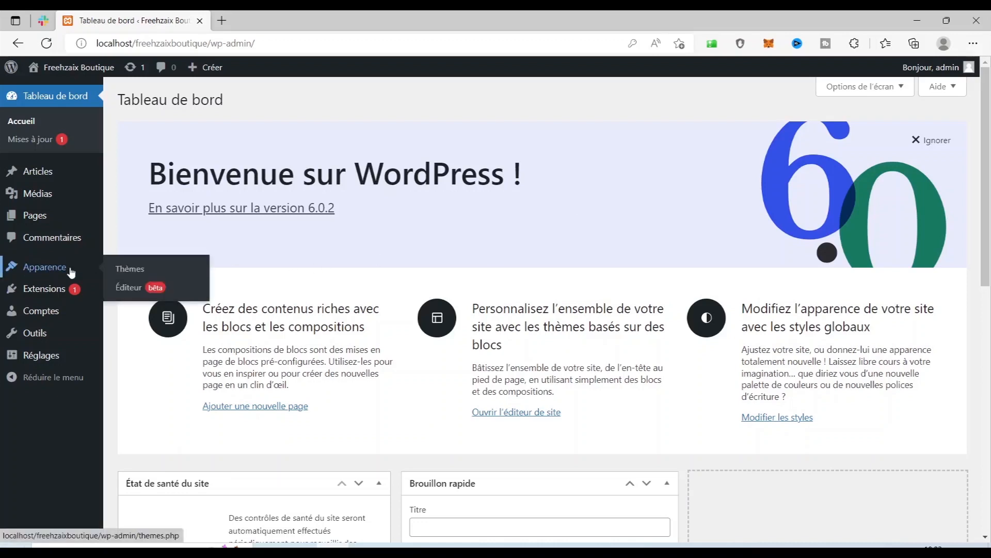
{"action": "left_click", "coordinate": [117, 269]}
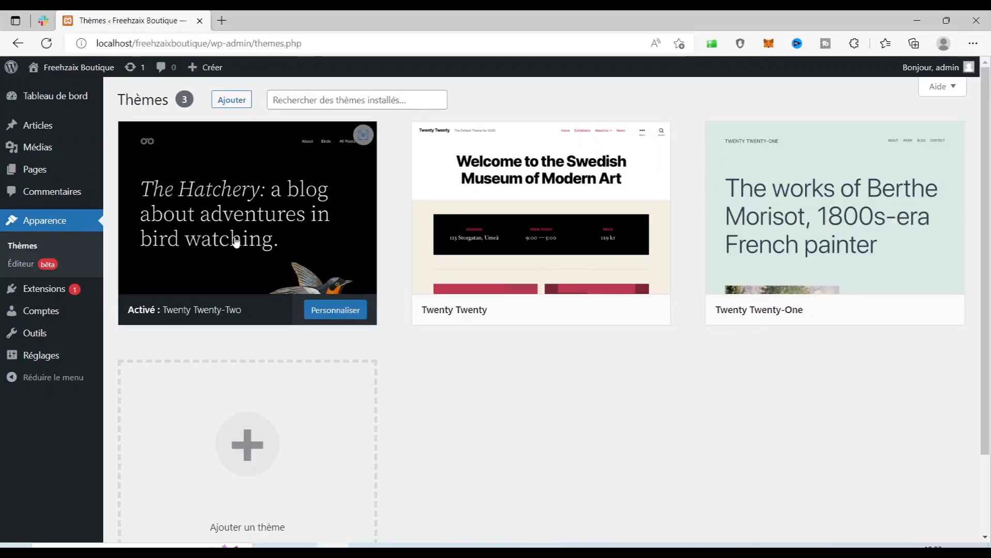
{"action": "left_click", "coordinate": [225, 99]}
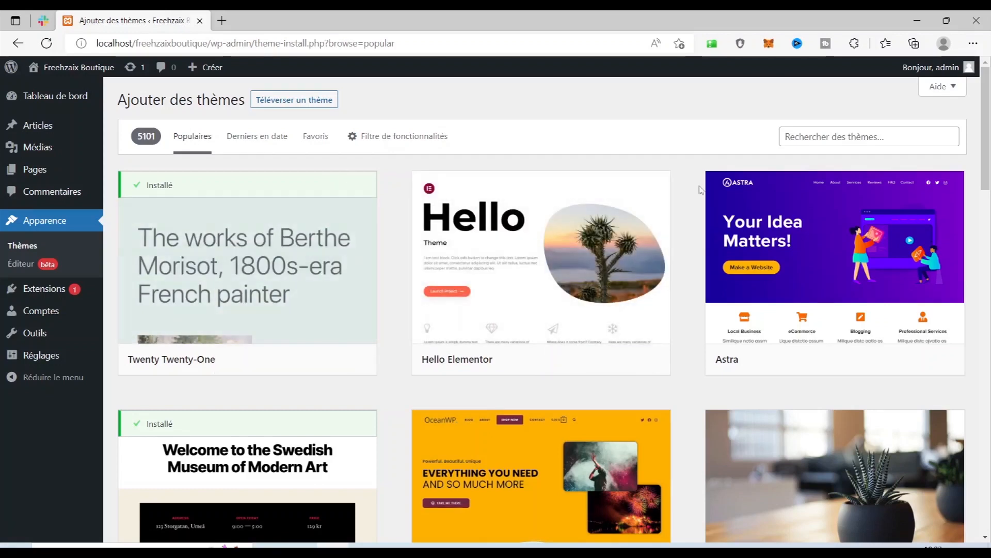
Search the theme directory for kadence, then install and activate the Kadence theme
{"action": "left_click", "coordinate": [825, 135]}
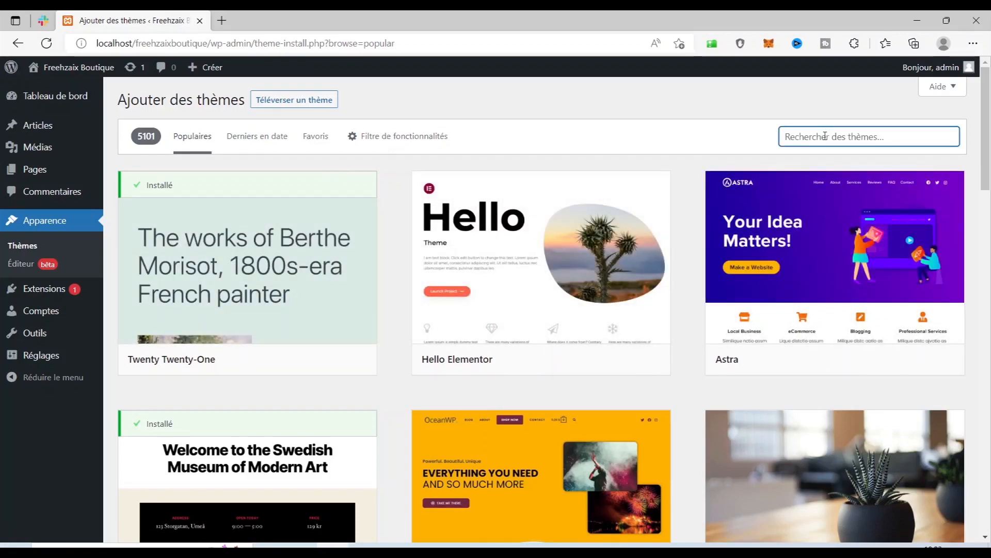
{"action": "type", "text": "kadence"}
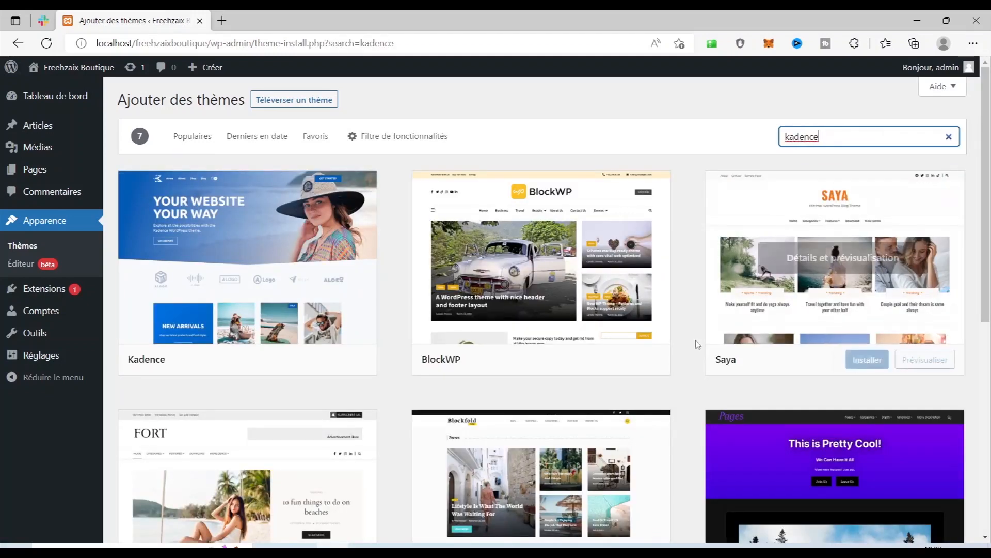
{"action": "mouse_move", "coordinate": [279, 362]}
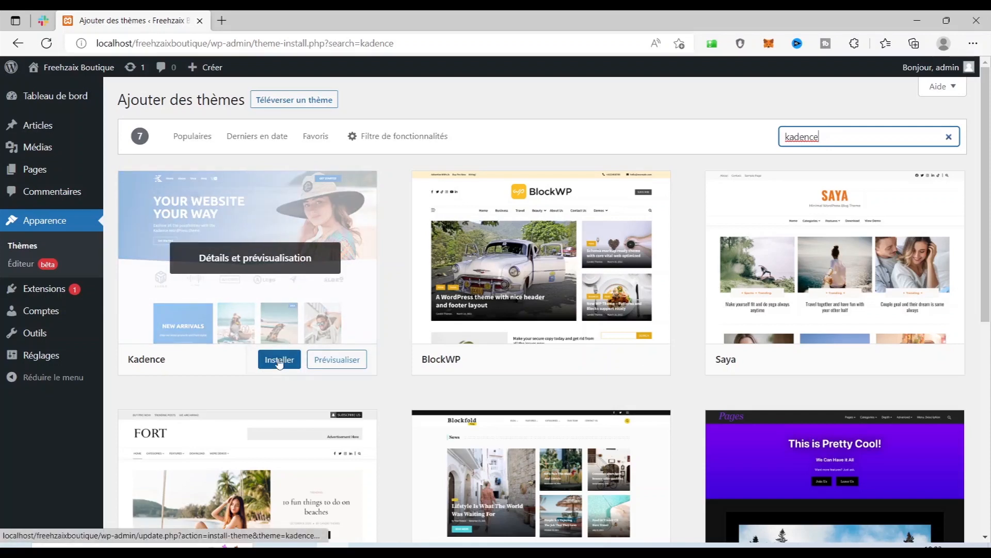
{"action": "left_click", "coordinate": [279, 362]}
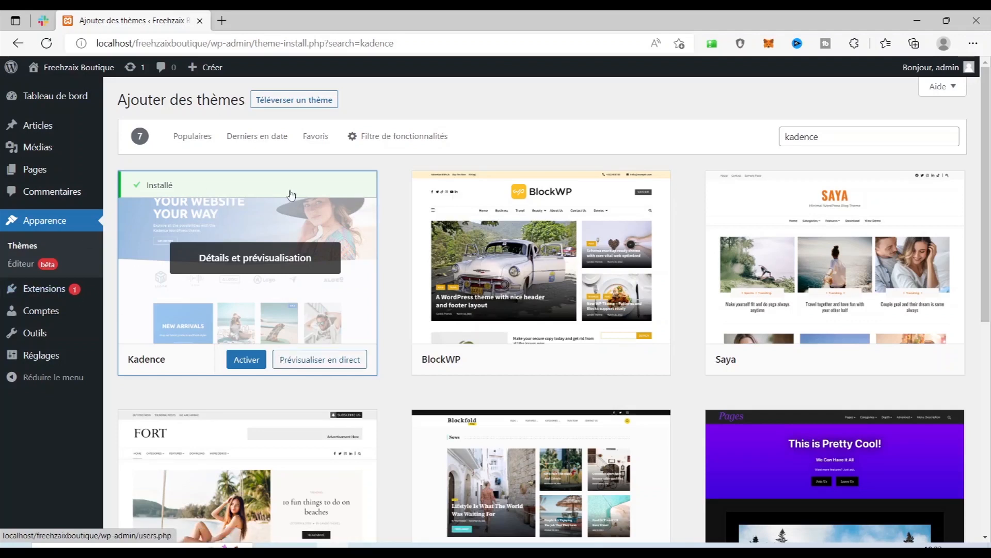
{"action": "left_click", "coordinate": [248, 362]}
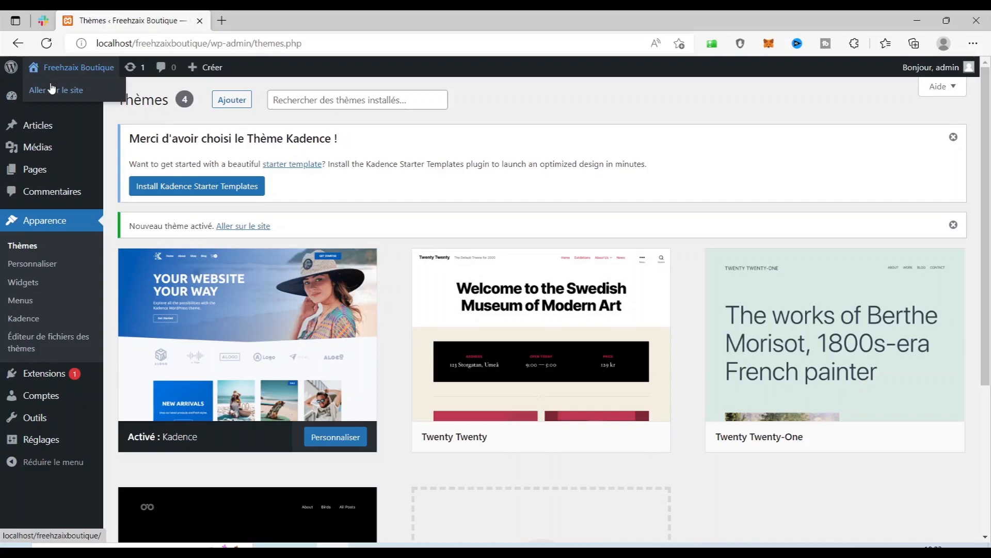
{"action": "right_click", "coordinate": [49, 84]}
View the site's front page with Kadence in a new tab, then close it
{"action": "left_click", "coordinate": [126, 95]}
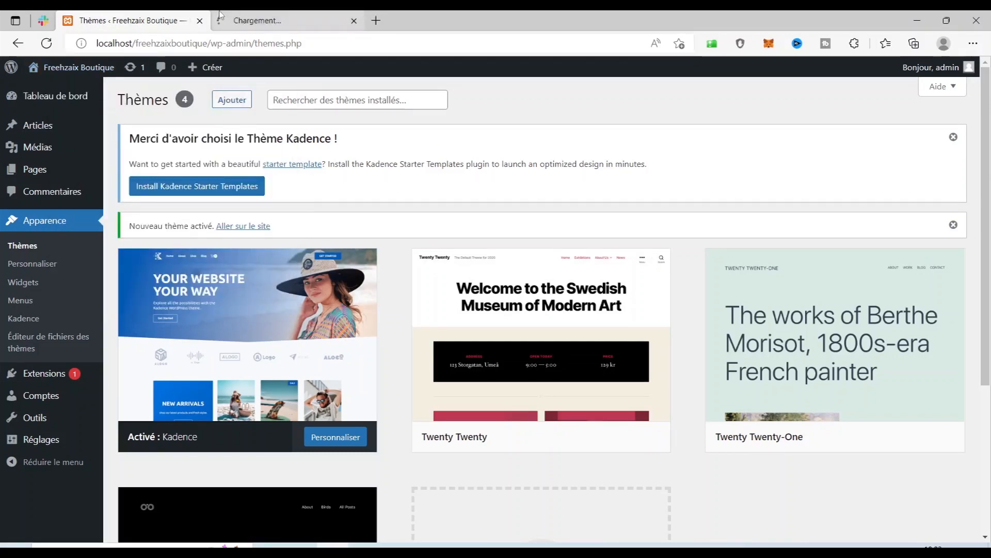
{"action": "left_click", "coordinate": [284, 21]}
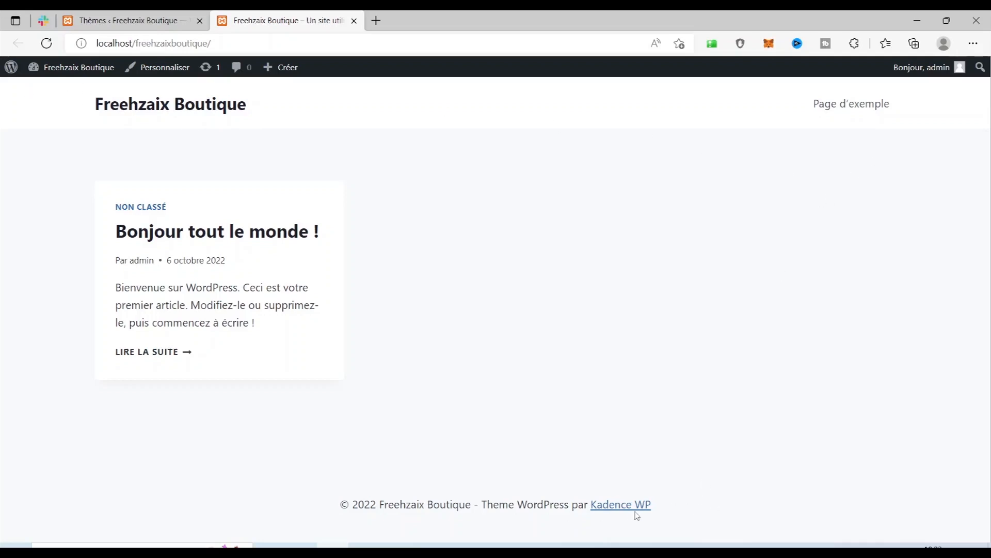
{"action": "left_click", "coordinate": [354, 20]}
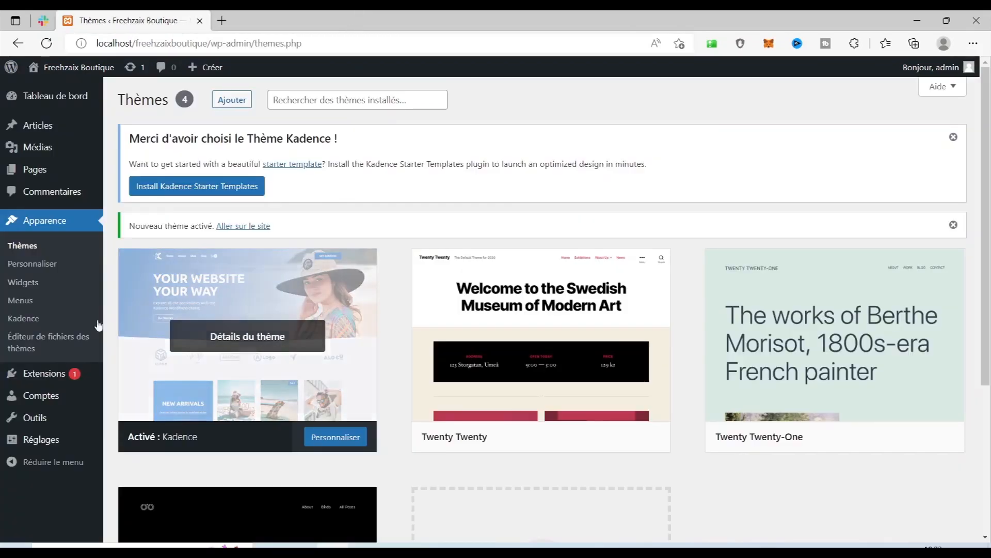
{"action": "left_click", "coordinate": [14, 266]}
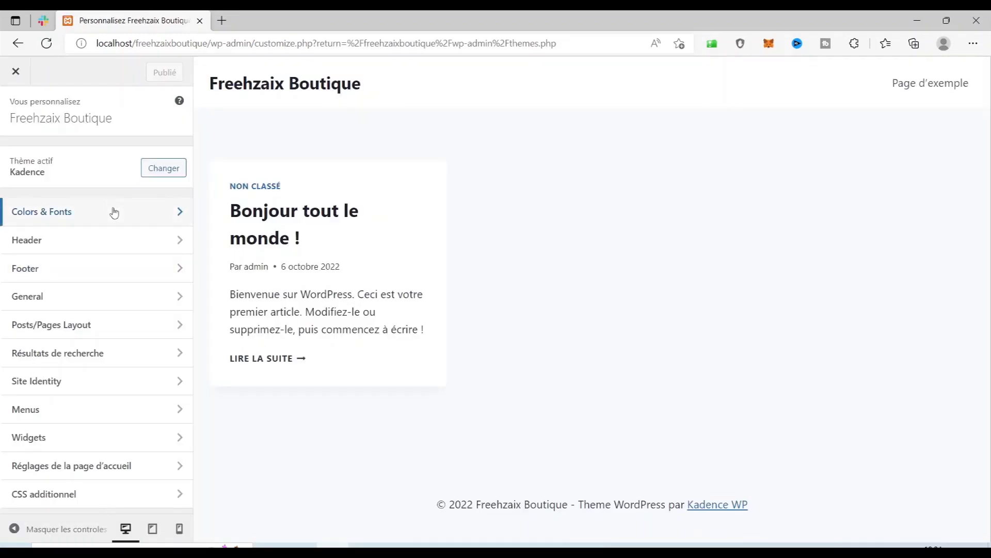
Change the second global palette colour to a darker blue
{"action": "left_click", "coordinate": [113, 212]}
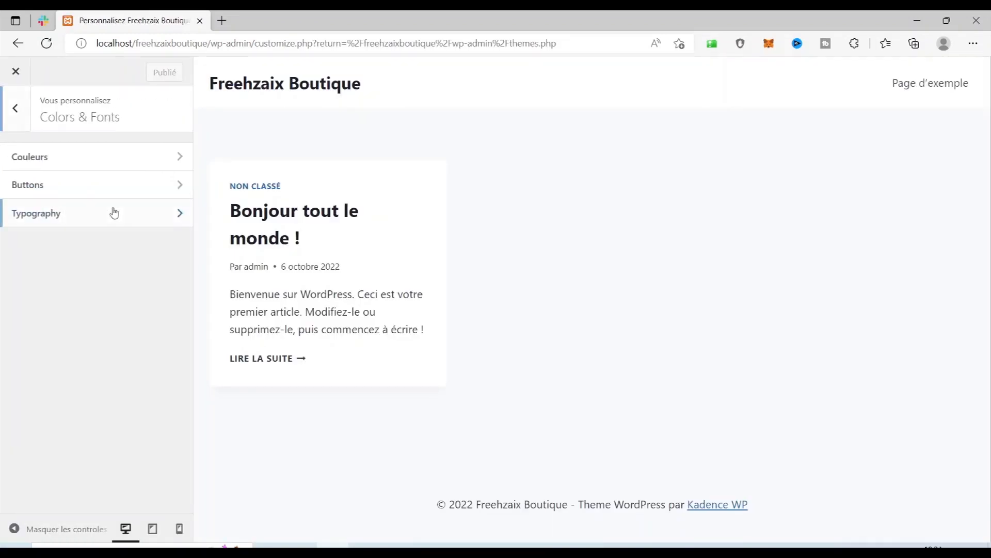
{"action": "left_click", "coordinate": [73, 159]}
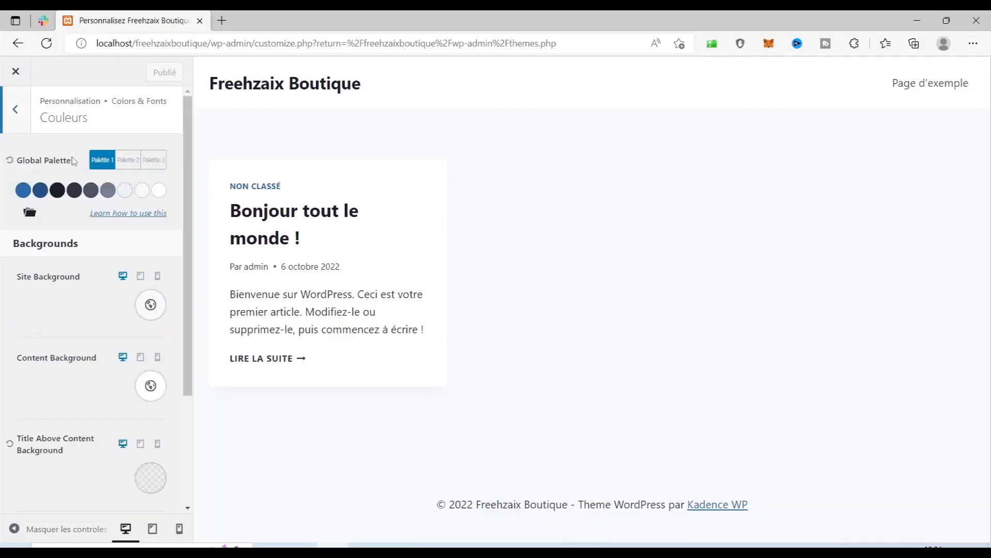
{"action": "left_click", "coordinate": [37, 192]}
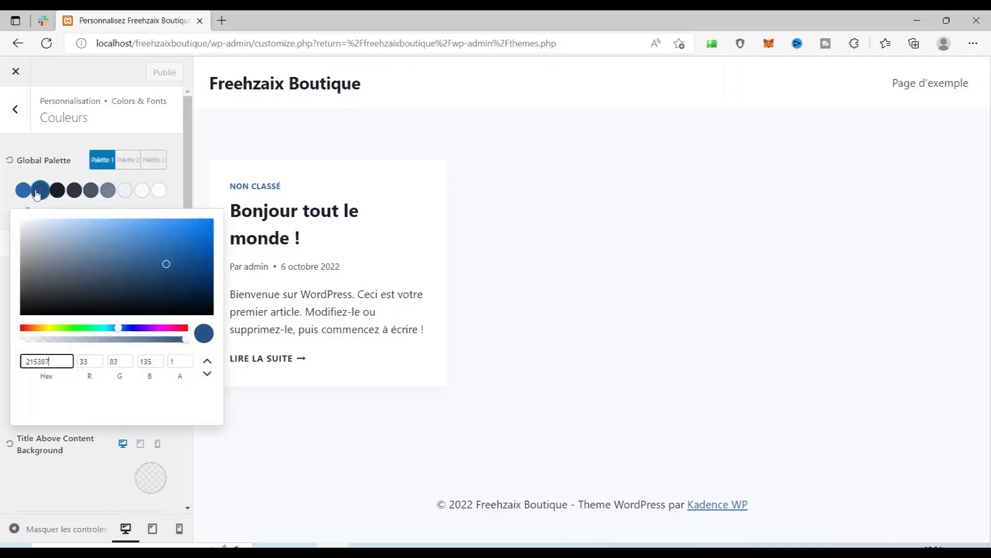
{"action": "mouse_move", "coordinate": [173, 290]}
{"action": "left_mouse_down"}
{"action": "mouse_move", "coordinate": [193, 270]}
{"action": "mouse_move", "coordinate": [219, 283]}
{"action": "mouse_move", "coordinate": [212, 283]}
{"action": "left_mouse_up"}
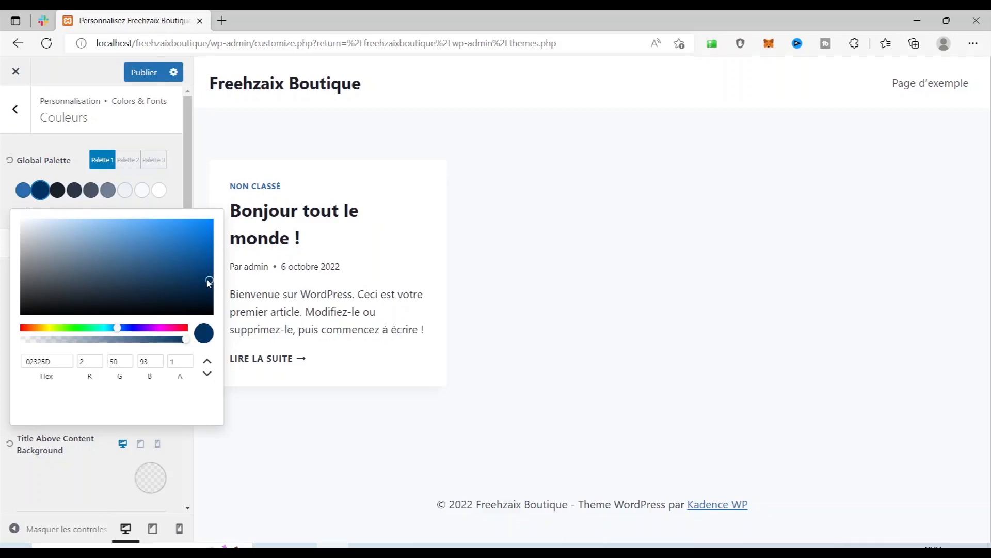
{"action": "left_click", "coordinate": [36, 199]}
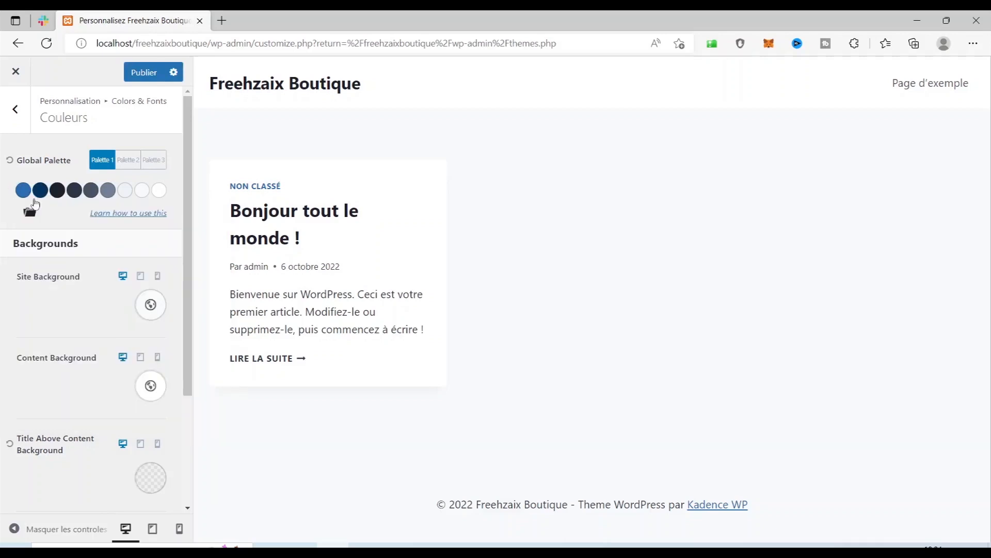
Keep link style as Standard underline and review the button settings
{"action": "scroll", "coordinate": [138, 306], "scroll_direction": "down", "scroll_amount": 3}
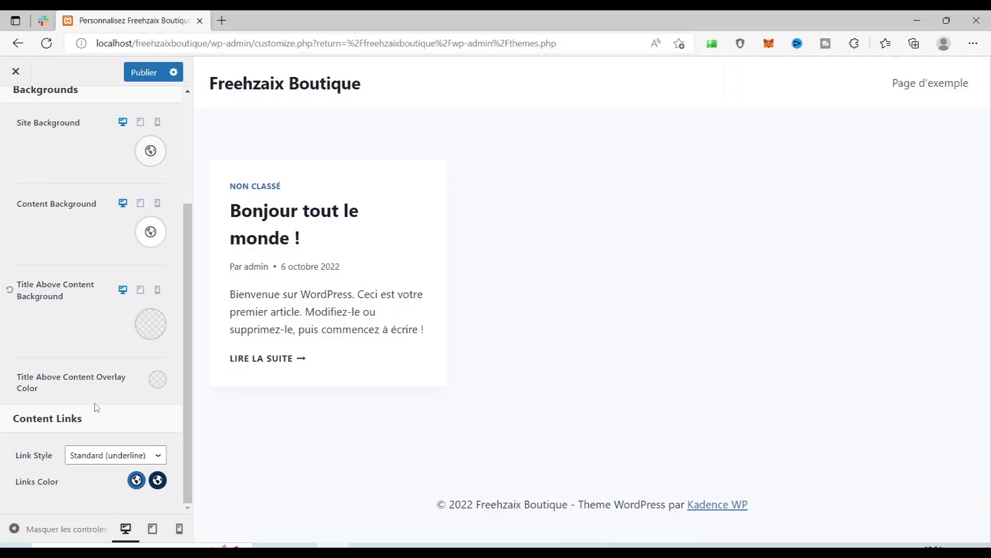
{"action": "left_click", "coordinate": [102, 451]}
{"action": "left_click", "coordinate": [103, 451]}
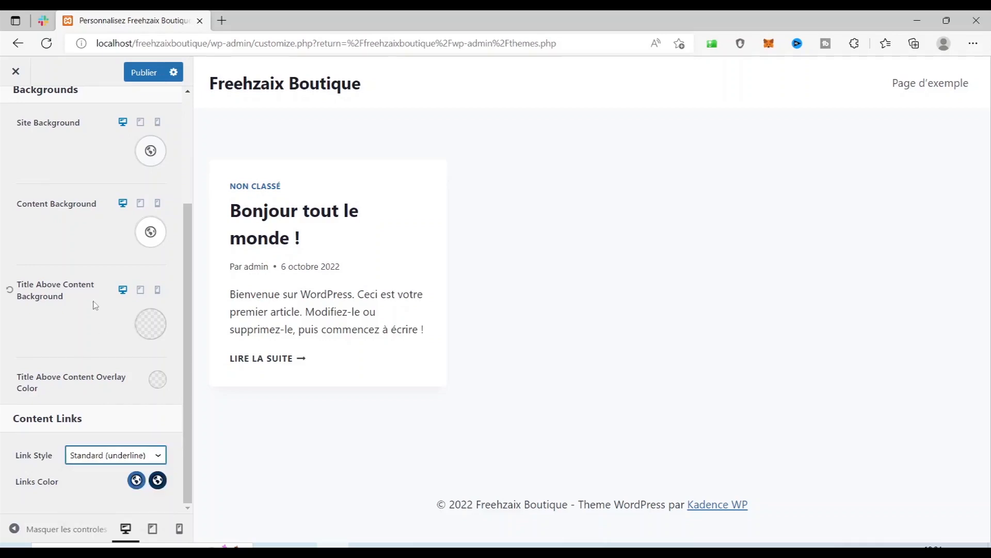
{"action": "scroll", "coordinate": [98, 338], "scroll_direction": "up", "scroll_amount": 3}
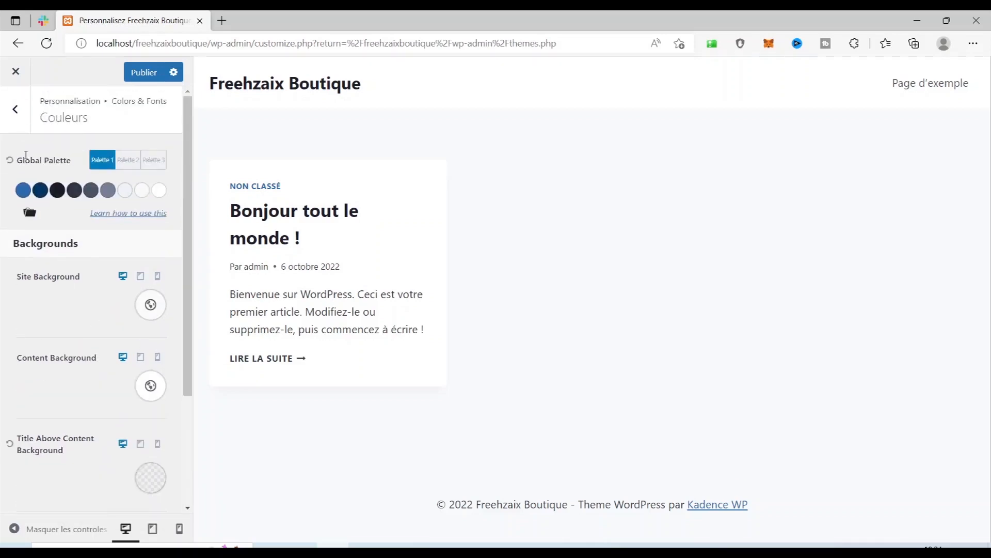
{"action": "left_click", "coordinate": [14, 110]}
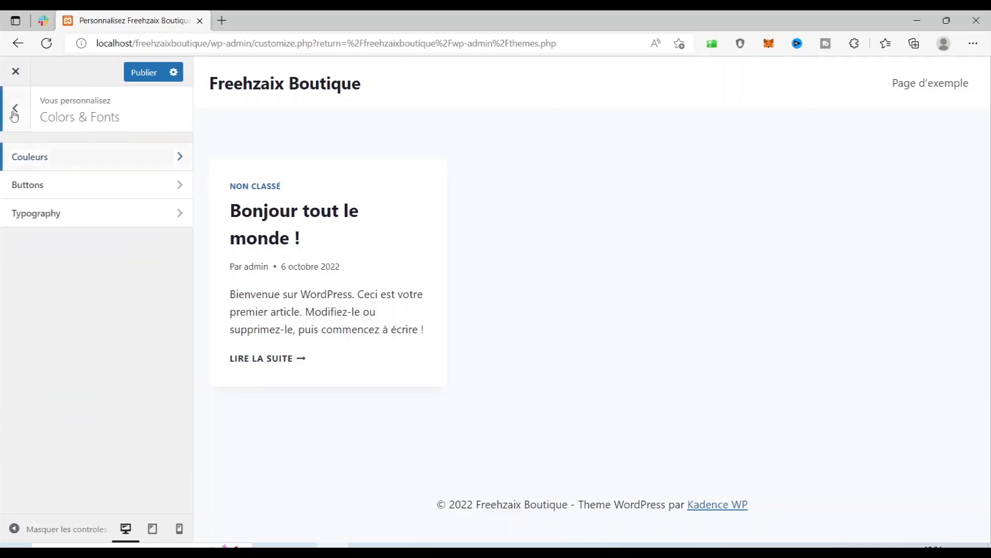
{"action": "left_click", "coordinate": [98, 187]}
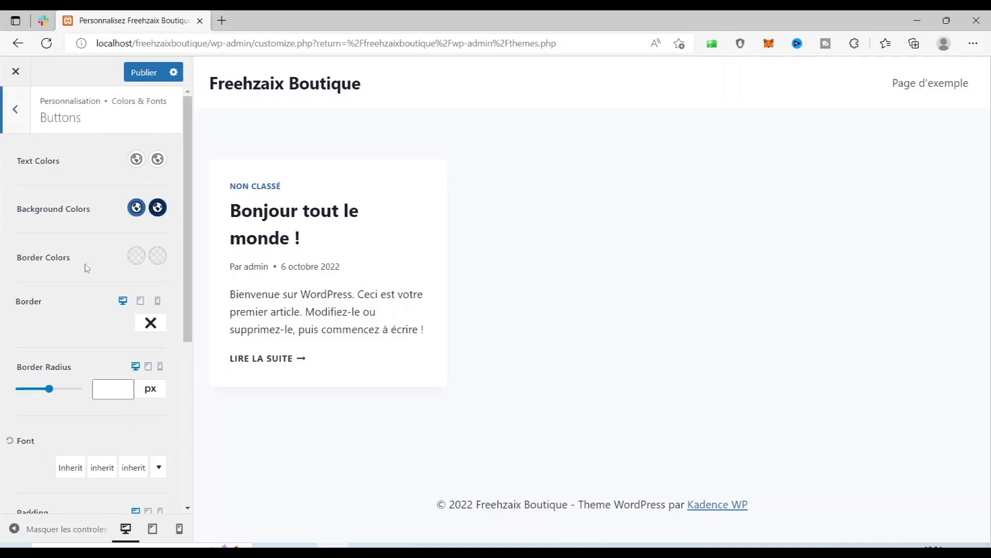
{"action": "left_click", "coordinate": [17, 122]}
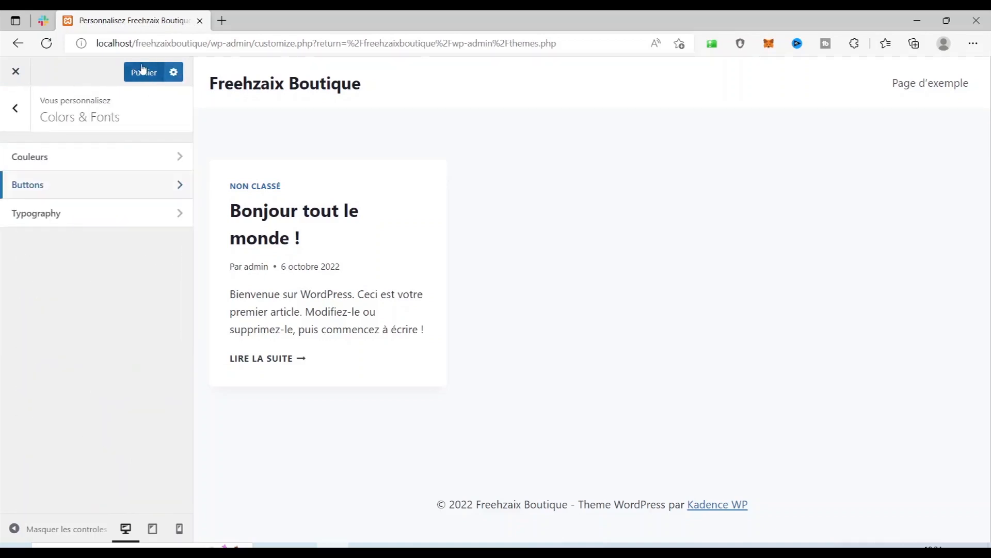
{"action": "left_click", "coordinate": [22, 112]}
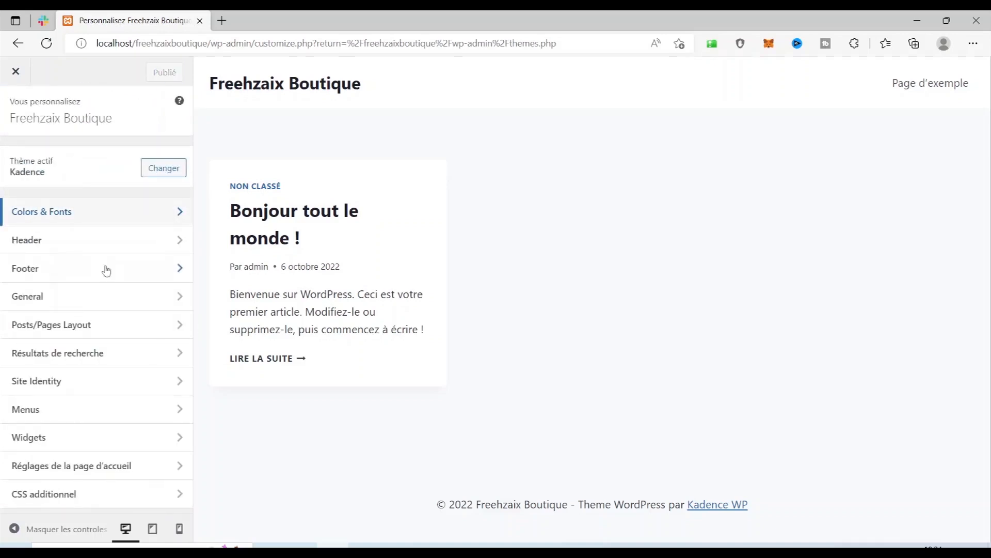
Upload logo-freehzaix.png from the Images folder as the header logo
{"action": "left_click", "coordinate": [94, 245]}
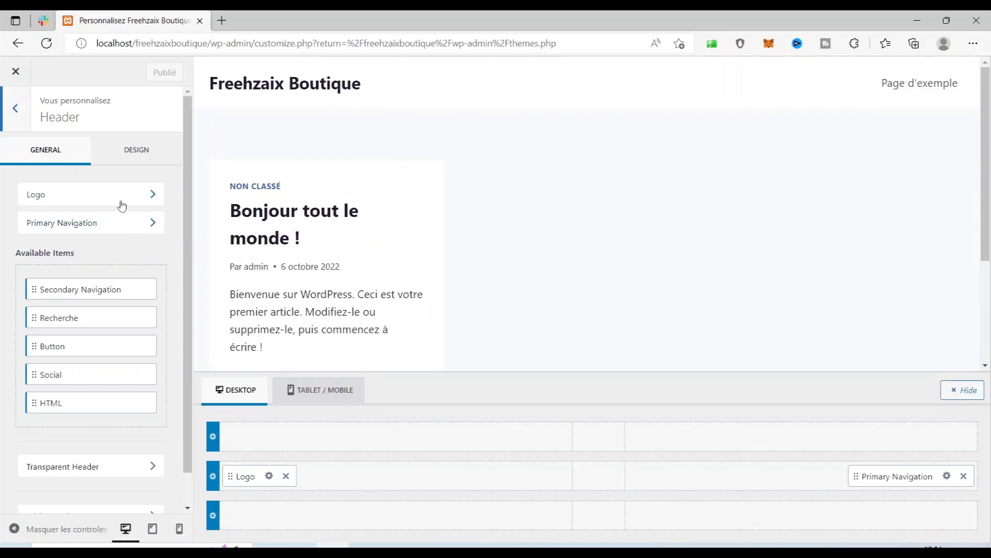
{"action": "left_click", "coordinate": [88, 194]}
{"action": "left_click", "coordinate": [93, 205]}
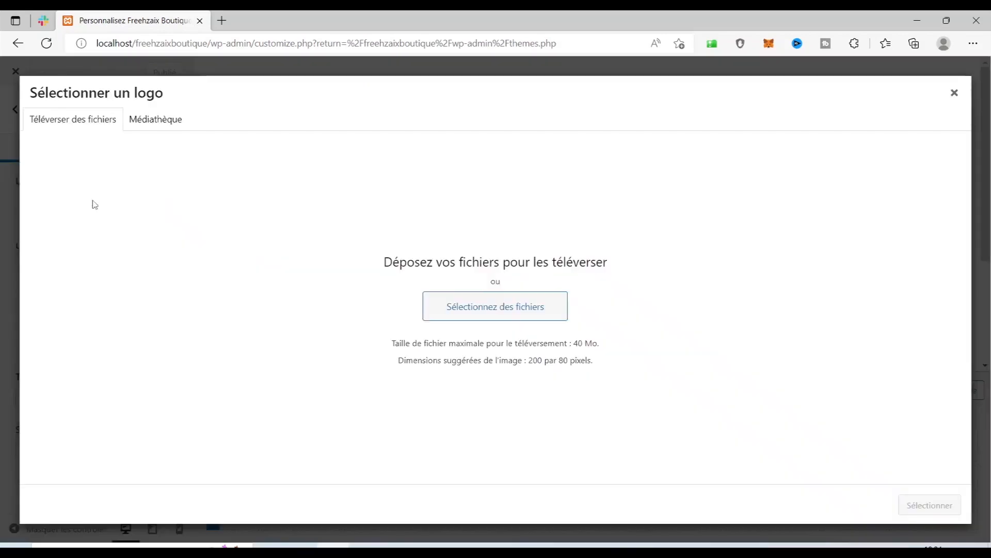
{"action": "left_click", "coordinate": [501, 313]}
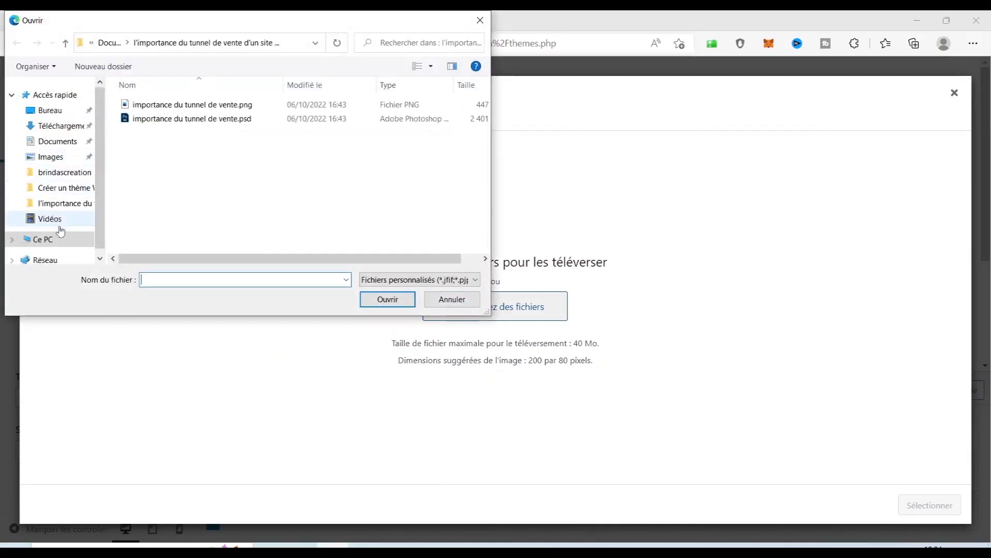
{"action": "left_click", "coordinate": [57, 157]}
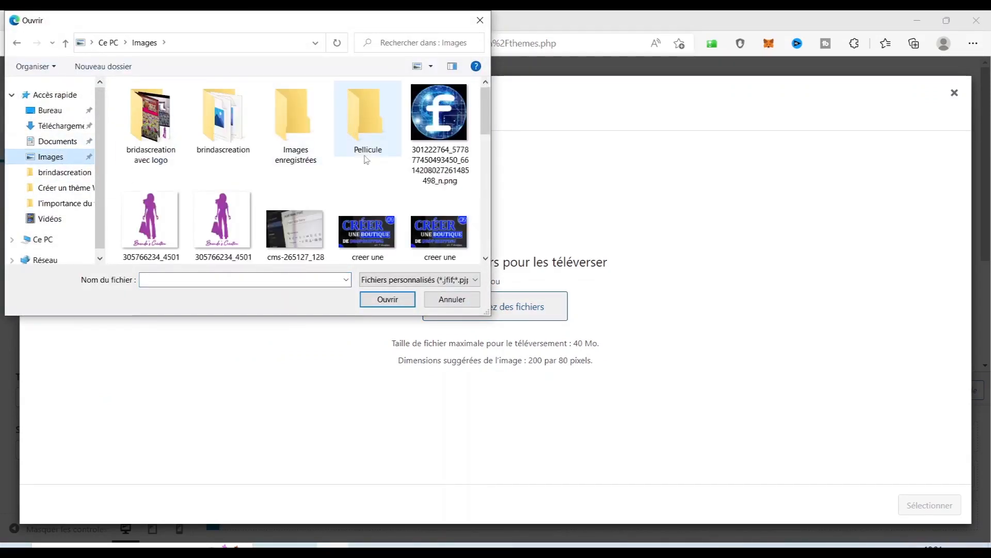
{"action": "scroll", "coordinate": [365, 160], "scroll_direction": "down", "scroll_amount": 3}
{"action": "left_click", "coordinate": [363, 196]}
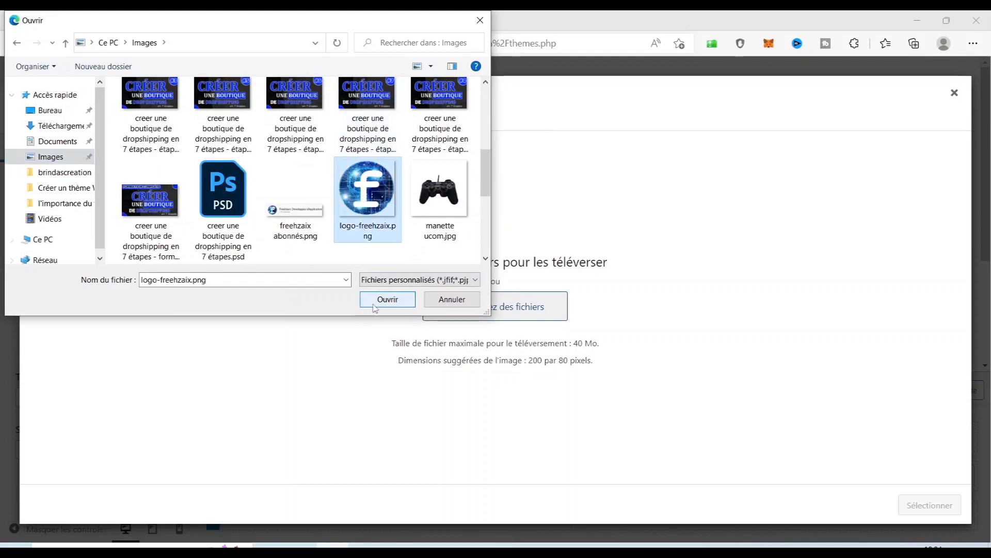
{"action": "left_click", "coordinate": [376, 304]}
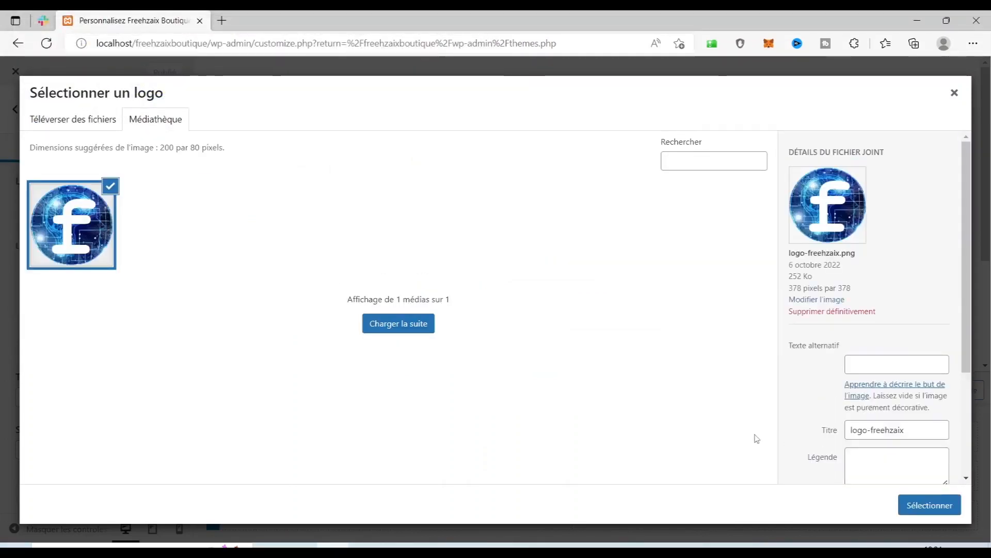
Crop the logo to include the whole circular image
{"action": "left_click", "coordinate": [930, 505]}
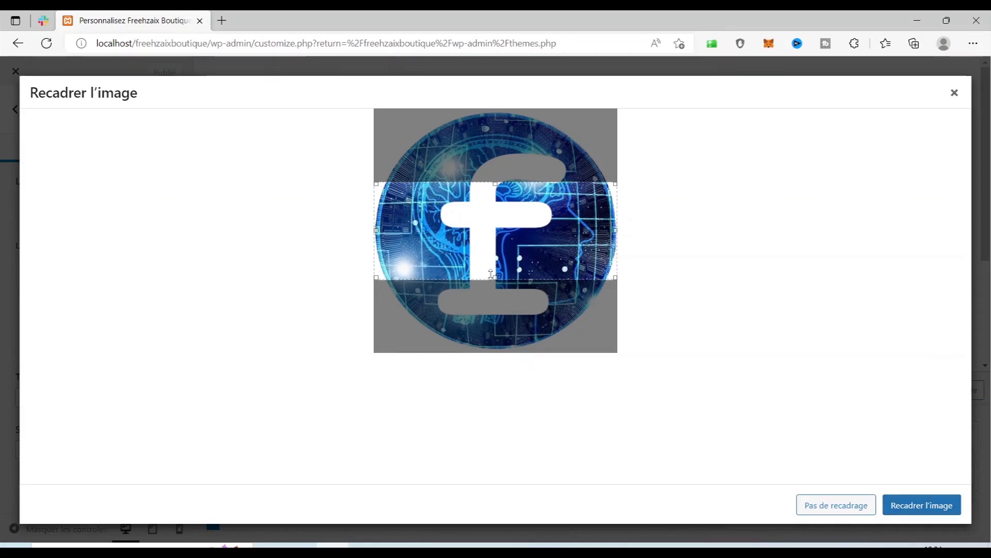
{"action": "left_click_drag", "start_coordinate": [494, 278], "coordinate": [485, 356]}
{"action": "left_click_drag", "start_coordinate": [495, 184], "coordinate": [495, 108]}
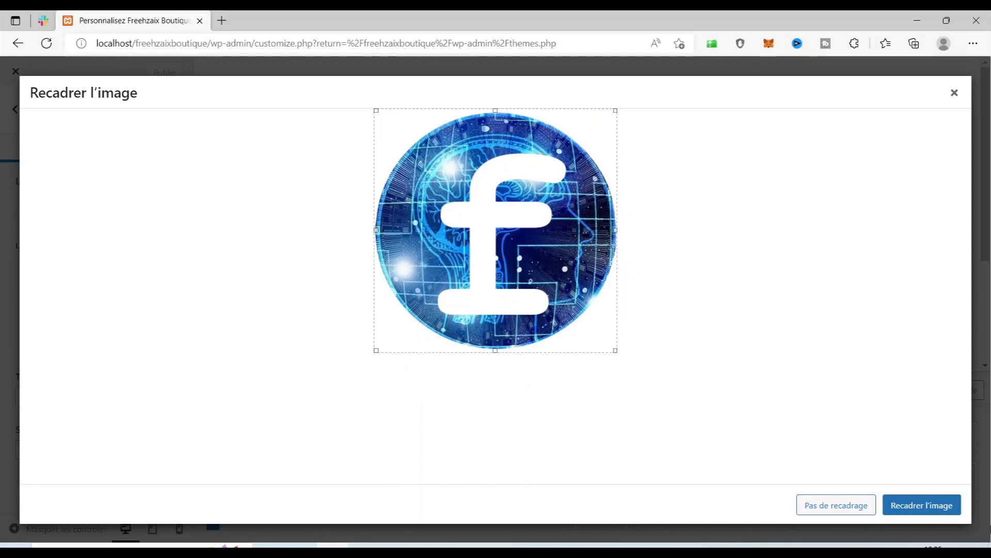
{"action": "left_click", "coordinate": [921, 505]}
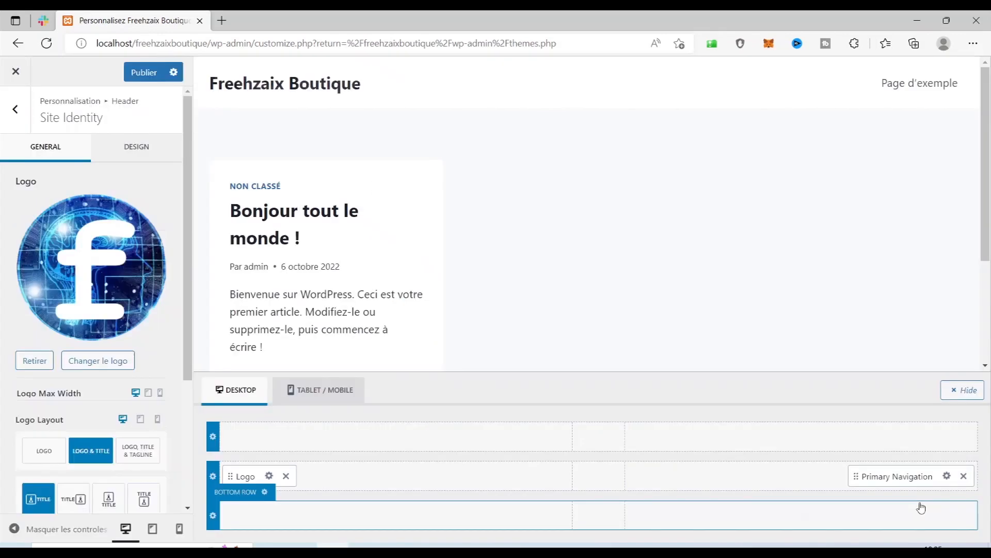
Reduce the header logo's maximum width to 50 px
{"action": "scroll", "coordinate": [470, 268], "scroll_direction": "down", "scroll_amount": 3}
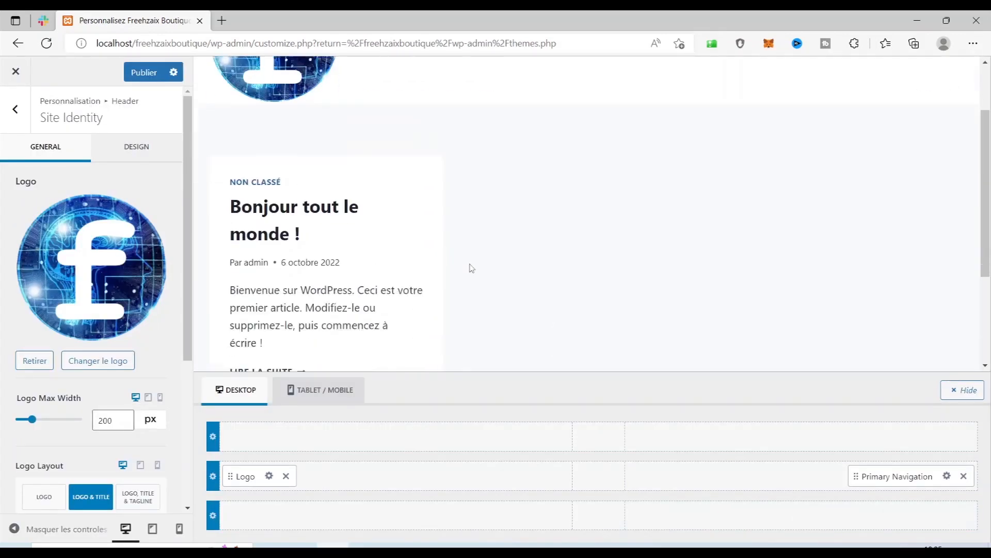
{"action": "scroll", "coordinate": [469, 268], "scroll_direction": "up", "scroll_amount": 3}
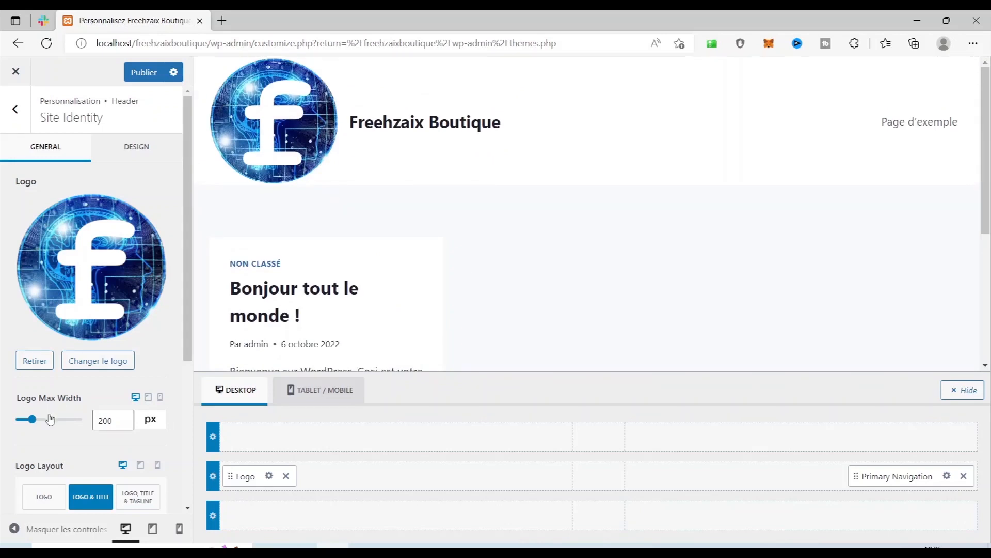
{"action": "scroll", "coordinate": [653, 291], "scroll_direction": "down", "scroll_amount": 2}
{"action": "scroll", "coordinate": [647, 305], "scroll_direction": "up", "scroll_amount": 2}
{"action": "left_click_drag", "start_coordinate": [32, 419], "coordinate": [21, 416]}
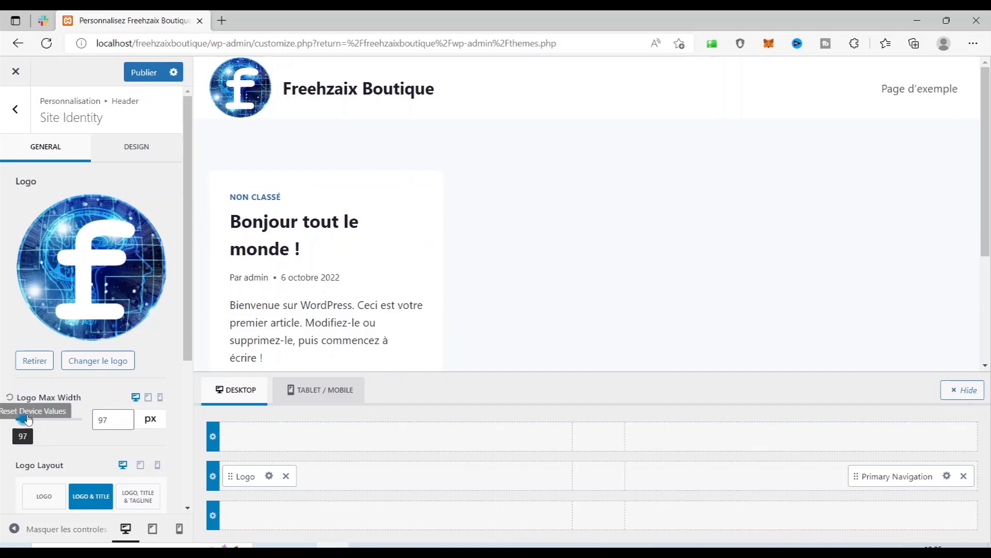
{"action": "left_click", "coordinate": [114, 419]}
{"action": "scroll", "coordinate": [114, 419], "scroll_direction": "down", "scroll_amount": 3}
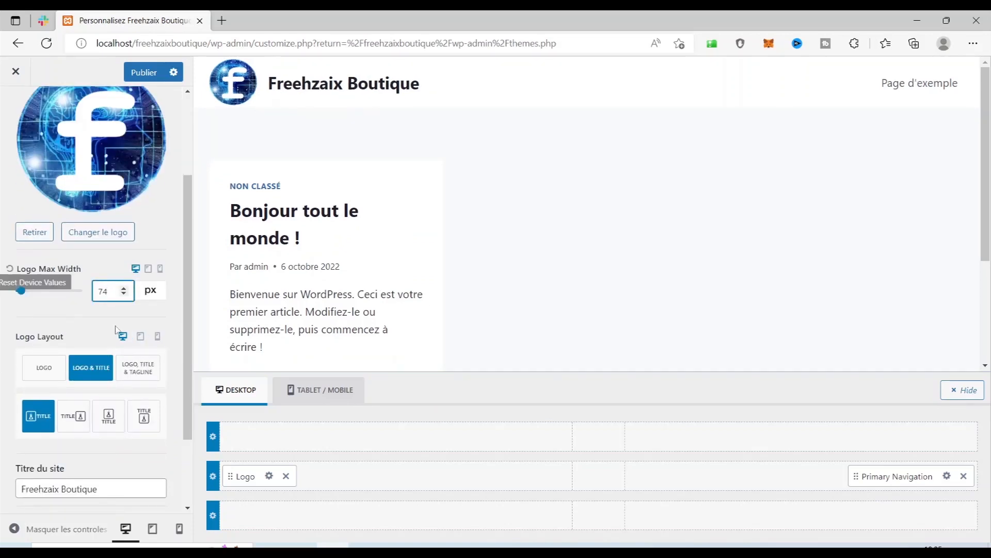
{"action": "left_click", "coordinate": [125, 296]}
{"action": "left_click", "coordinate": [125, 296]}
{"action": "left_click", "coordinate": [124, 296]}
{"action": "left_click", "coordinate": [125, 296]}
{"action": "left_click", "coordinate": [124, 296]}
{"action": "left_click", "coordinate": [125, 296]}
{"action": "left_click", "coordinate": [124, 295]}
{"action": "left_click", "coordinate": [124, 296]}
{"action": "left_click", "coordinate": [124, 296]}
{"action": "left_click", "coordinate": [124, 296]}
{"action": "left_click", "coordinate": [124, 296]}
{"action": "left_click", "coordinate": [125, 296]}
{"action": "left_click", "coordinate": [124, 296]}
{"action": "left_click", "coordinate": [125, 296]}
{"action": "left_click", "coordinate": [124, 296]}
{"action": "left_click", "coordinate": [125, 296]}
{"action": "left_click", "coordinate": [124, 296]}
{"action": "left_click", "coordinate": [125, 295]}
{"action": "left_click", "coordinate": [124, 296]}
{"action": "left_click", "coordinate": [125, 296]}
{"action": "left_click", "coordinate": [125, 296]}
{"action": "left_click", "coordinate": [124, 296]}
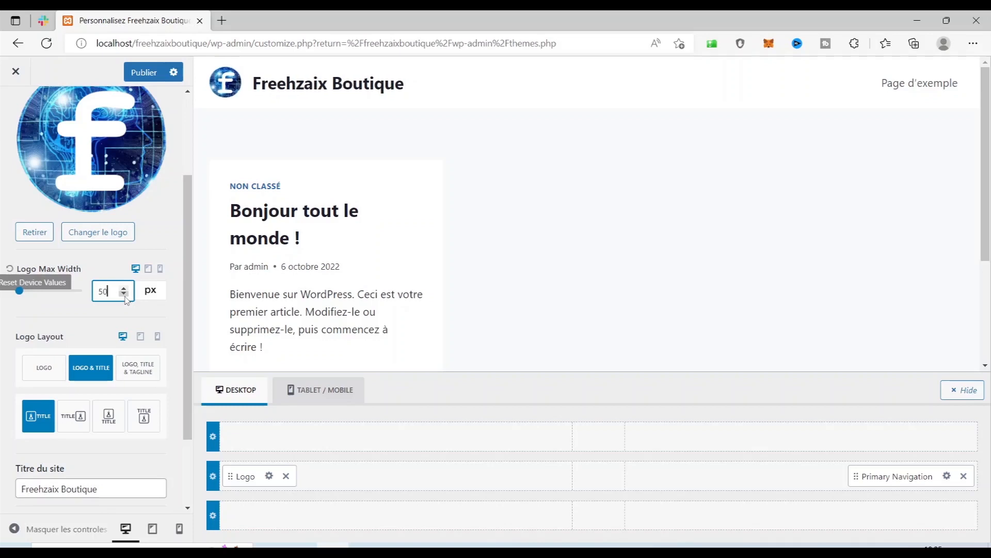
{"action": "left_click", "coordinate": [64, 316]}
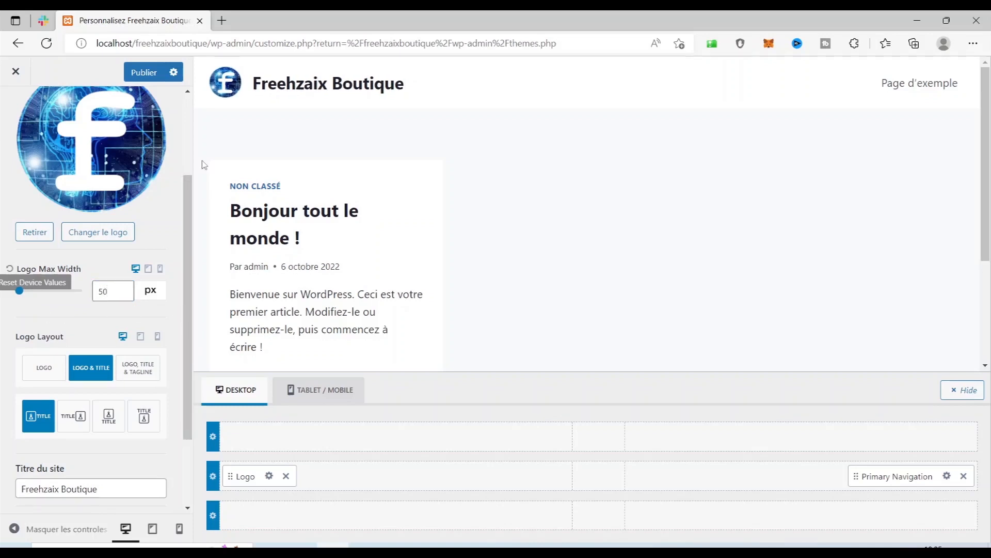
Publish the logo width change
{"action": "left_click", "coordinate": [144, 73]}
{"action": "scroll", "coordinate": [653, 210], "scroll_direction": "down", "scroll_amount": 3}
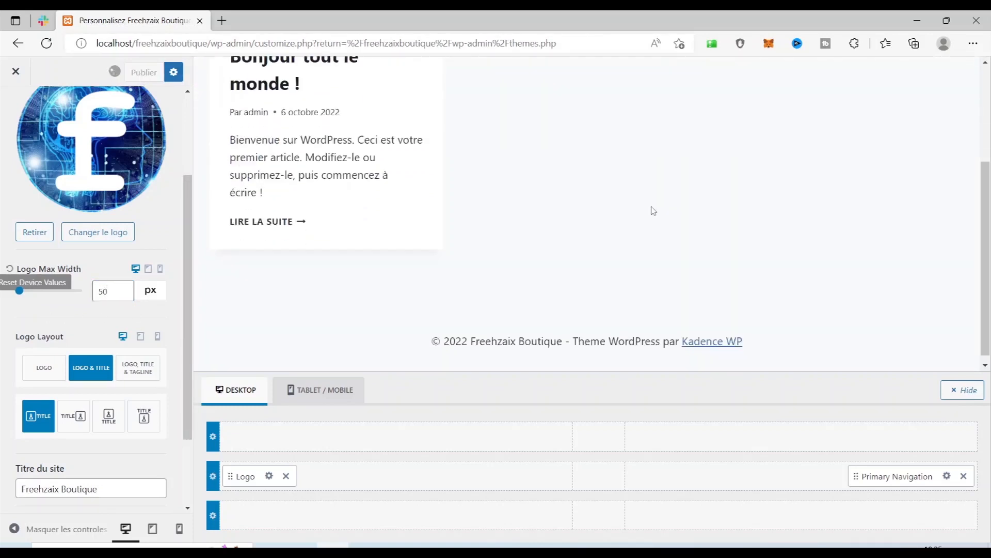
{"action": "scroll", "coordinate": [653, 211], "scroll_direction": "up", "scroll_amount": 3}
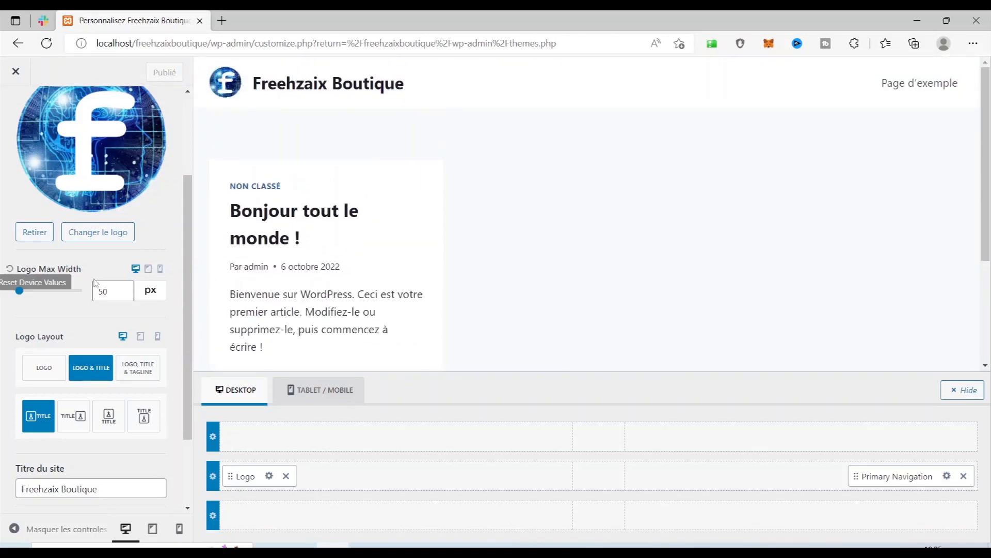
{"action": "scroll", "coordinate": [15, 319], "scroll_direction": "down", "scroll_amount": 2}
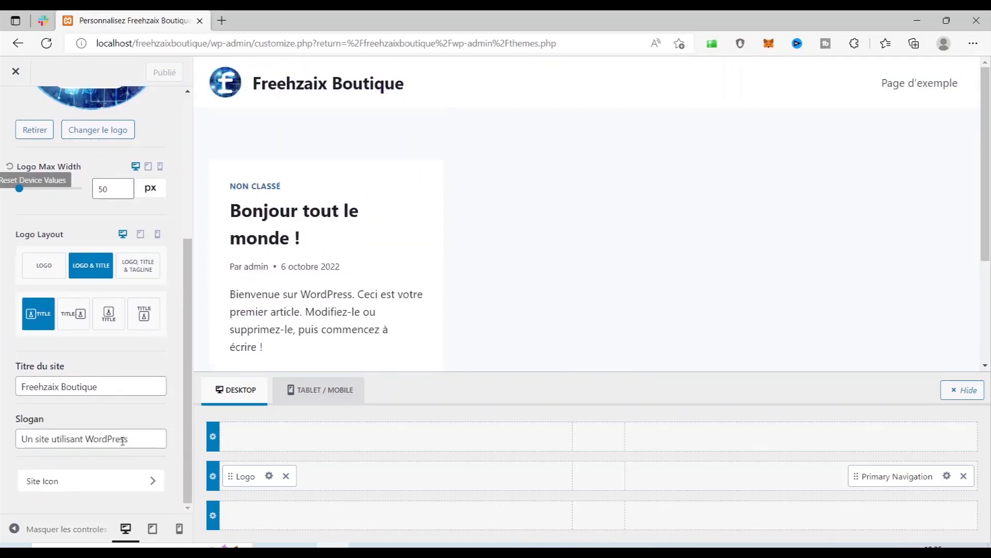
Set the original logo-freehzaix.png as site icon without cropping and publish it
{"action": "left_click", "coordinate": [76, 483]}
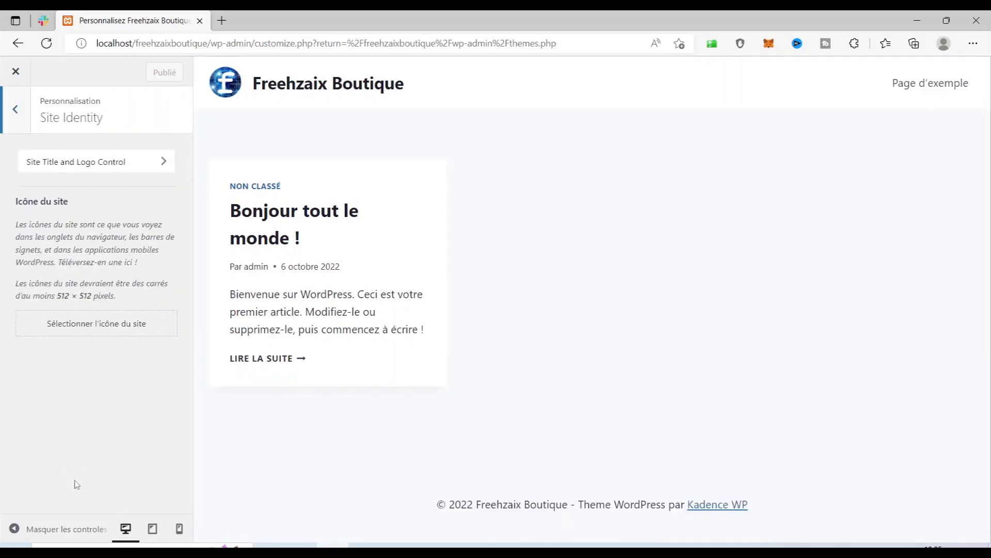
{"action": "left_click", "coordinate": [78, 333]}
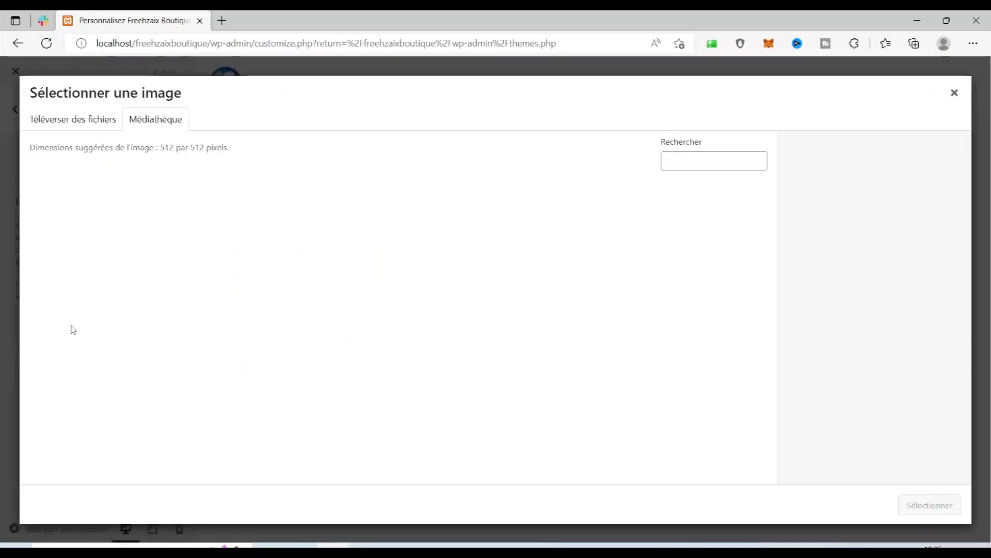
{"action": "left_click", "coordinate": [170, 264]}
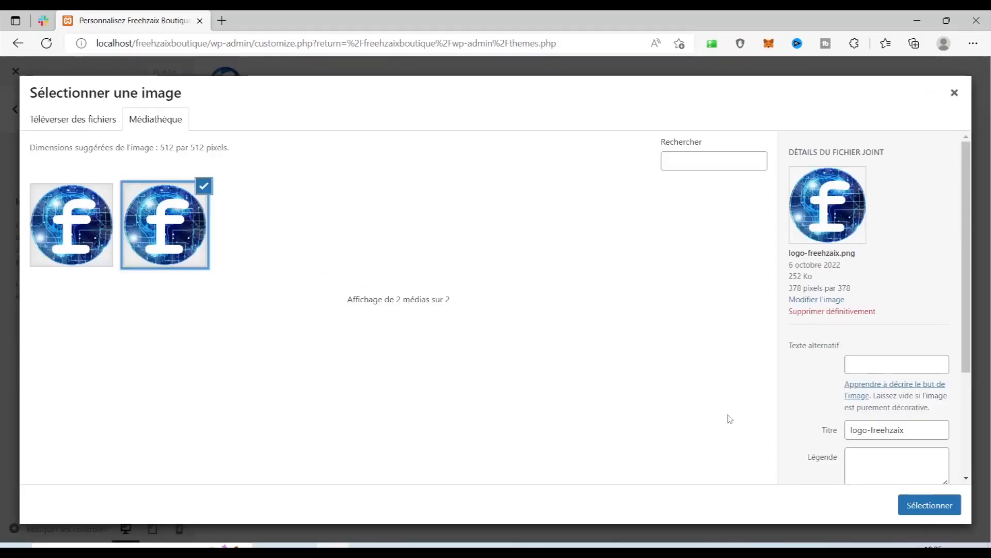
{"action": "left_click", "coordinate": [81, 210]}
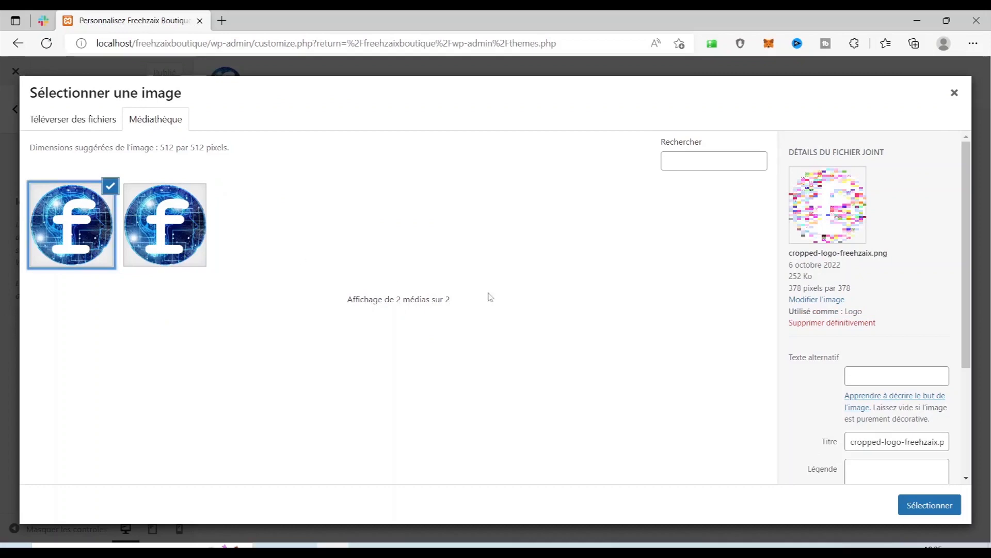
{"action": "left_click", "coordinate": [164, 212]}
{"action": "left_click", "coordinate": [943, 511]}
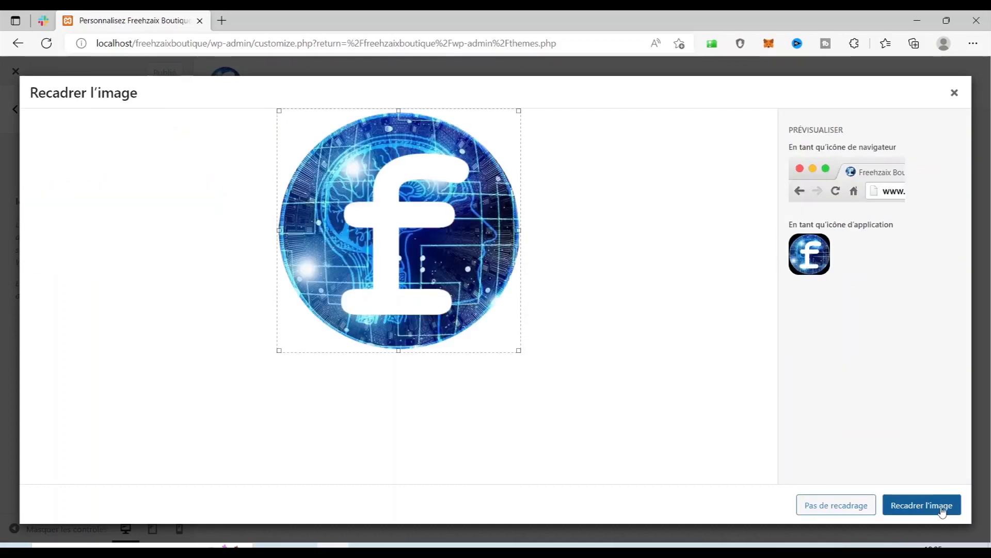
{"action": "left_click", "coordinate": [857, 506]}
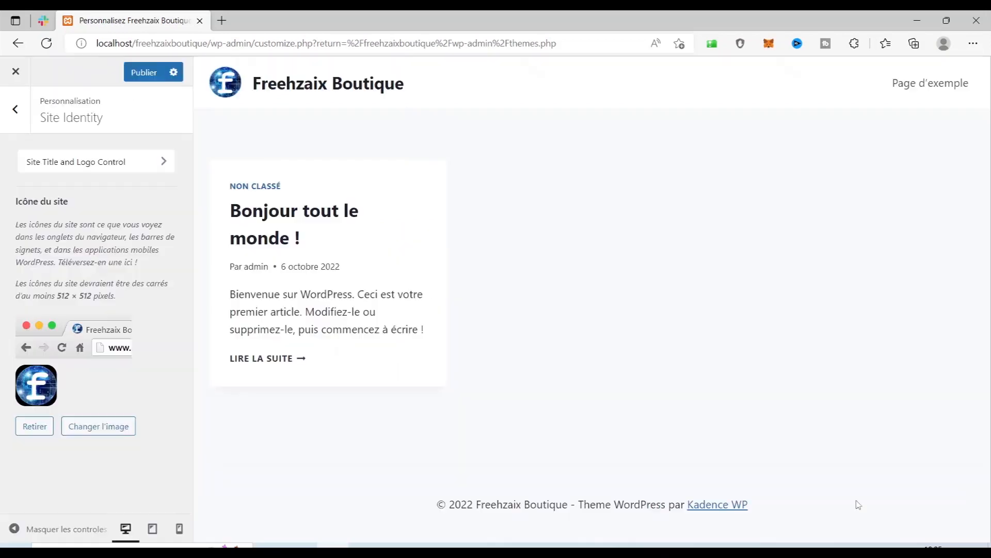
{"action": "left_click", "coordinate": [144, 72]}
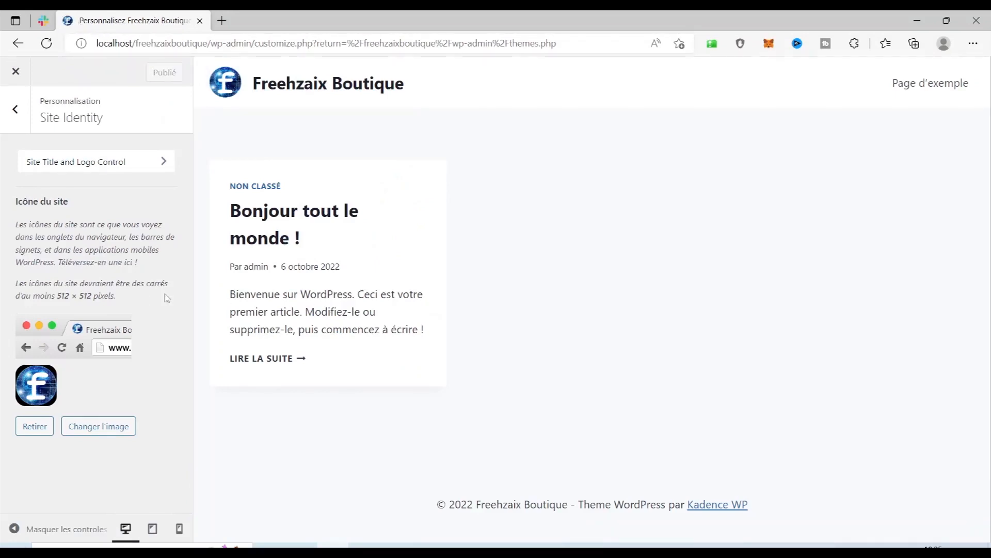
{"action": "left_click", "coordinate": [15, 109]}
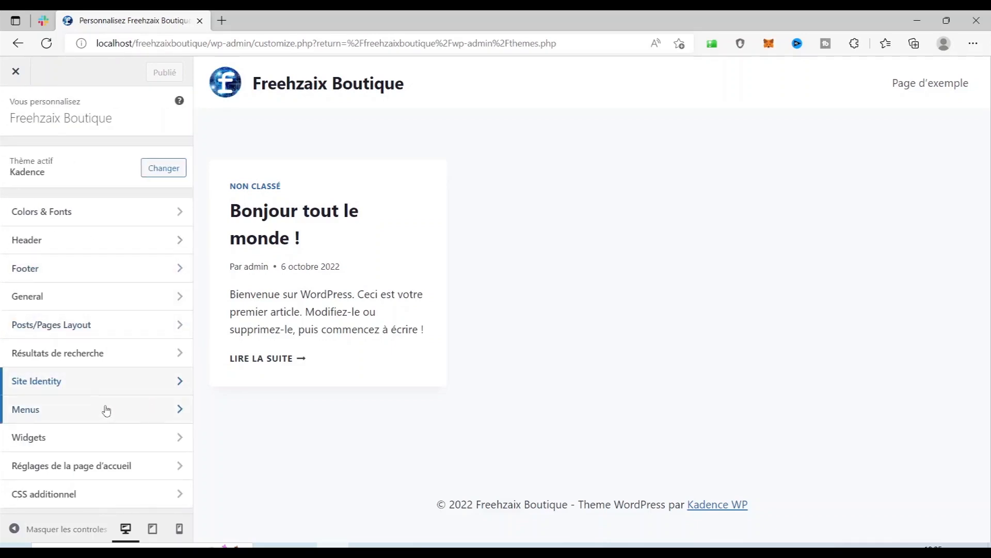
Create a new menu named 'Menu pricipal' assigned to the Primary and Mobile locations
{"action": "left_click", "coordinate": [73, 410]}
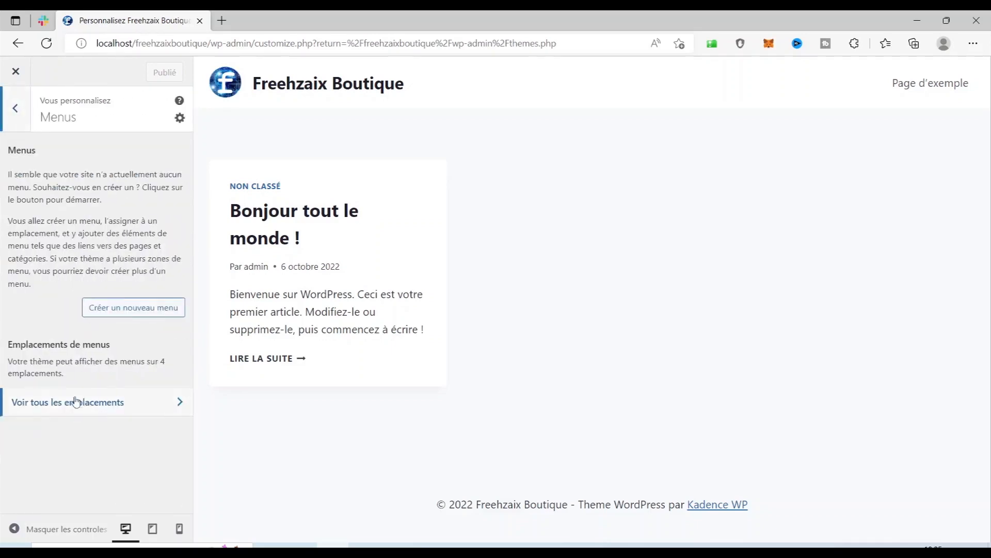
{"action": "left_click", "coordinate": [119, 316]}
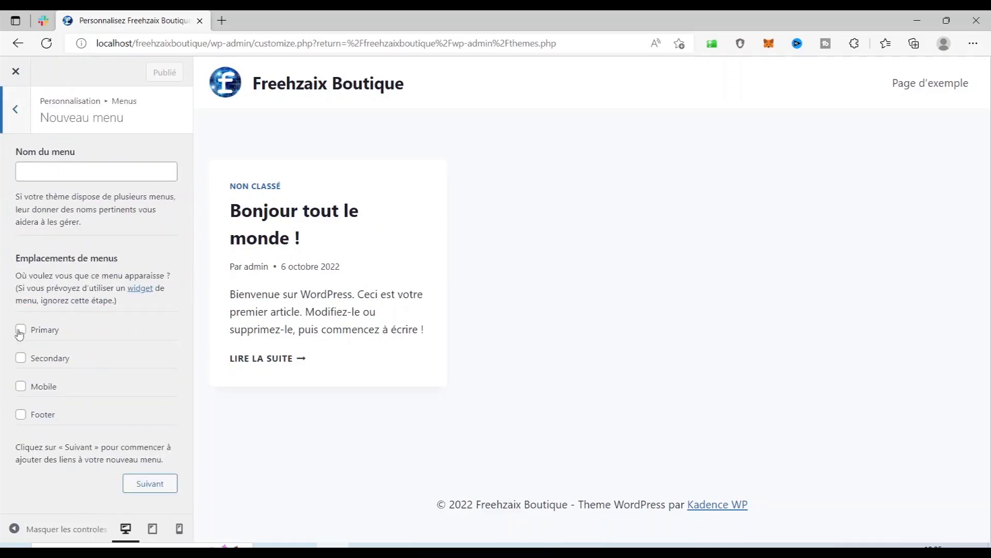
{"action": "left_click", "coordinate": [20, 330]}
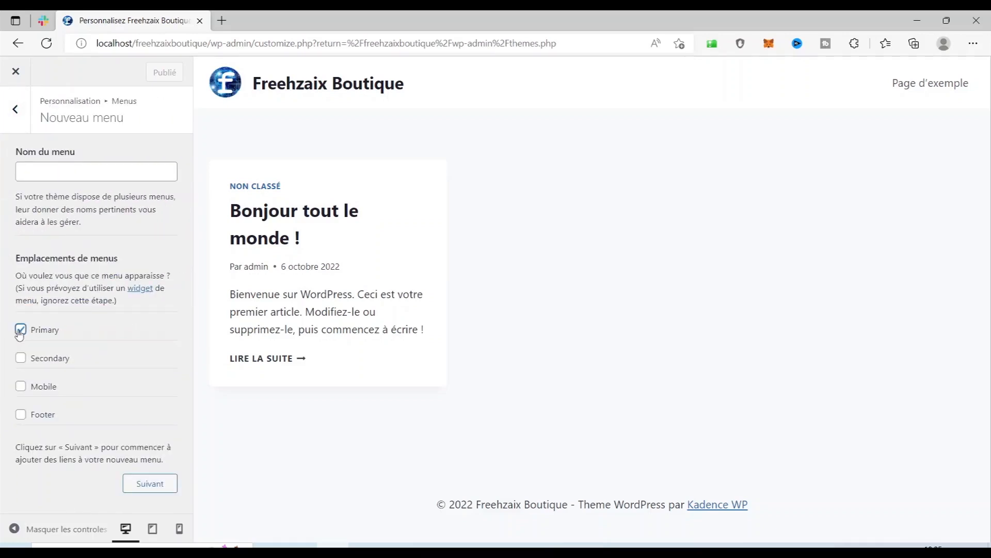
{"action": "left_click", "coordinate": [22, 390]}
{"action": "left_click", "coordinate": [144, 483]}
{"action": "left_click", "coordinate": [124, 178]}
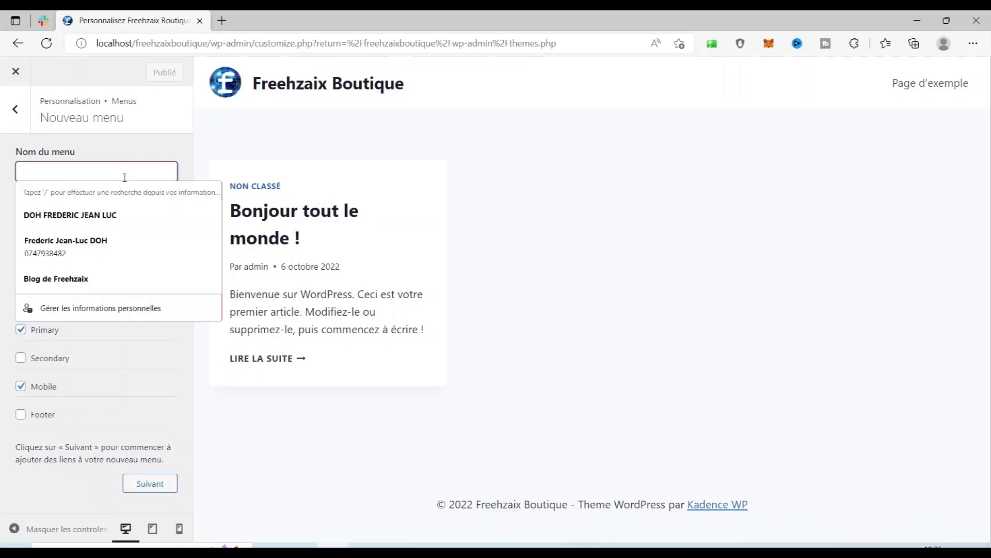
{"action": "type", "text": "Menu pricipal"}
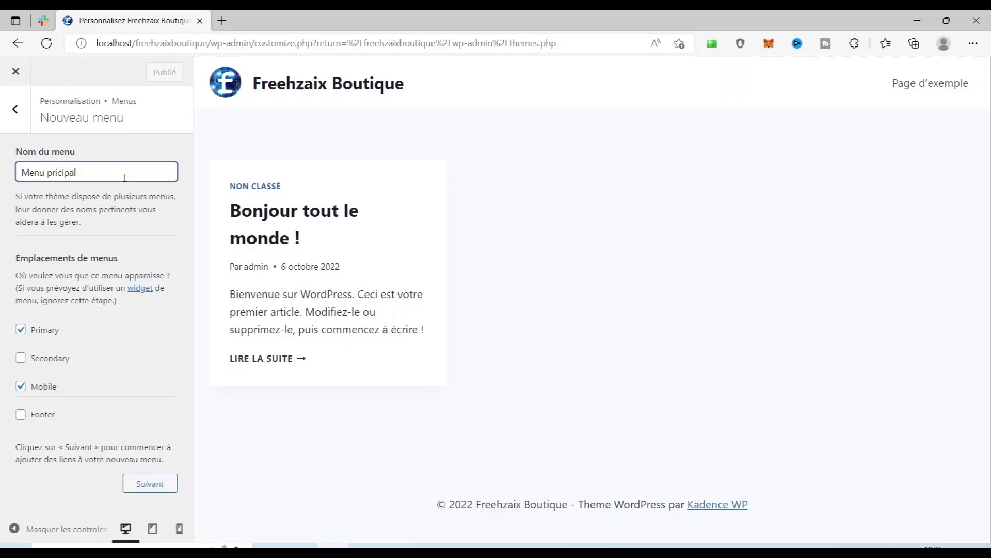
{"action": "left_click", "coordinate": [138, 485]}
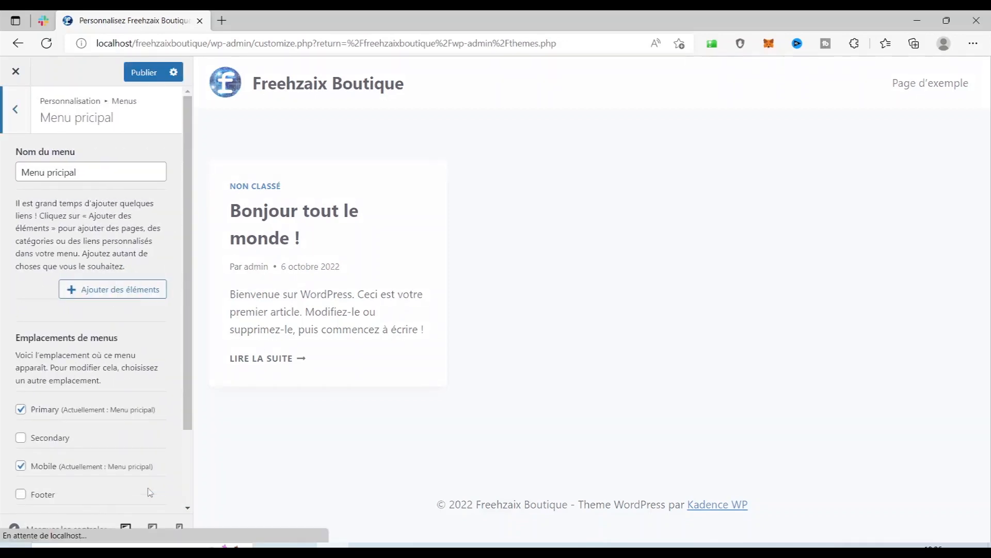
Add new pages Accueil and A propos to the menu
{"action": "left_click", "coordinate": [137, 295]}
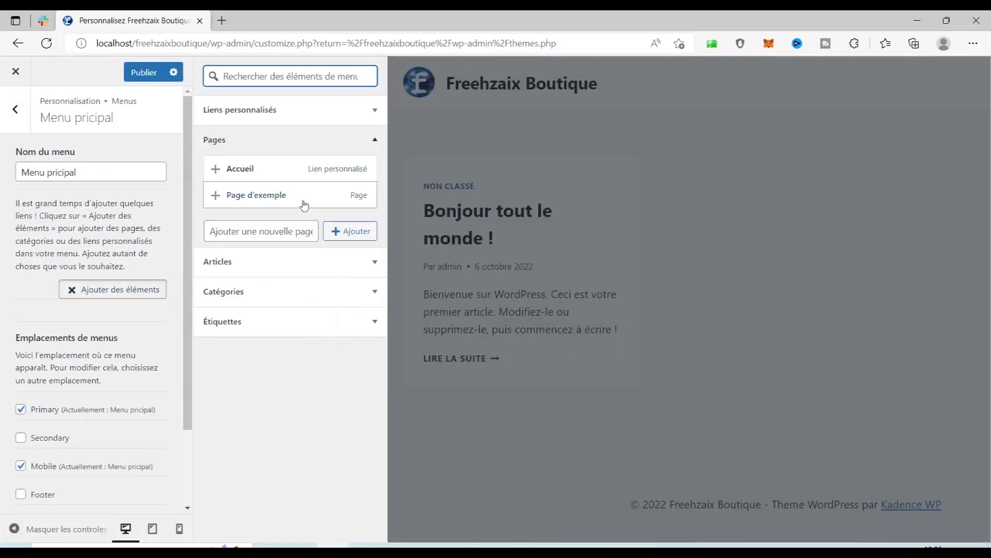
{"action": "left_click", "coordinate": [288, 232]}
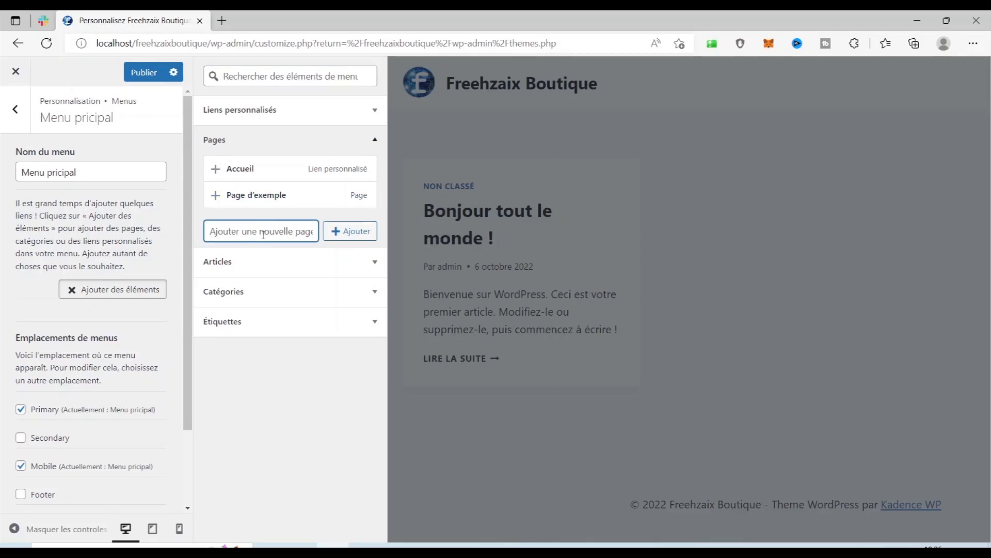
{"action": "type", "text": "Accu"}
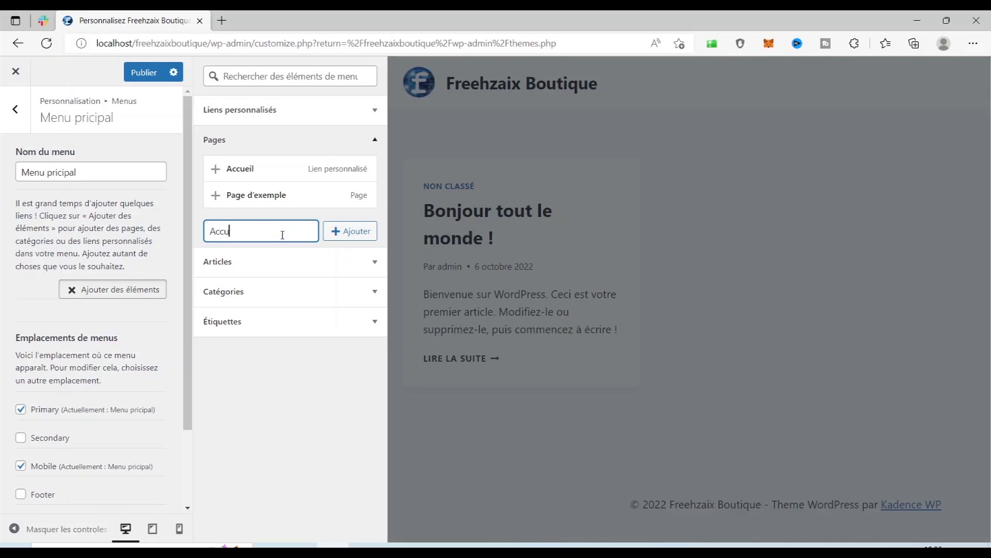
{"action": "type", "text": "eil"}
{"action": "left_click", "coordinate": [347, 232]}
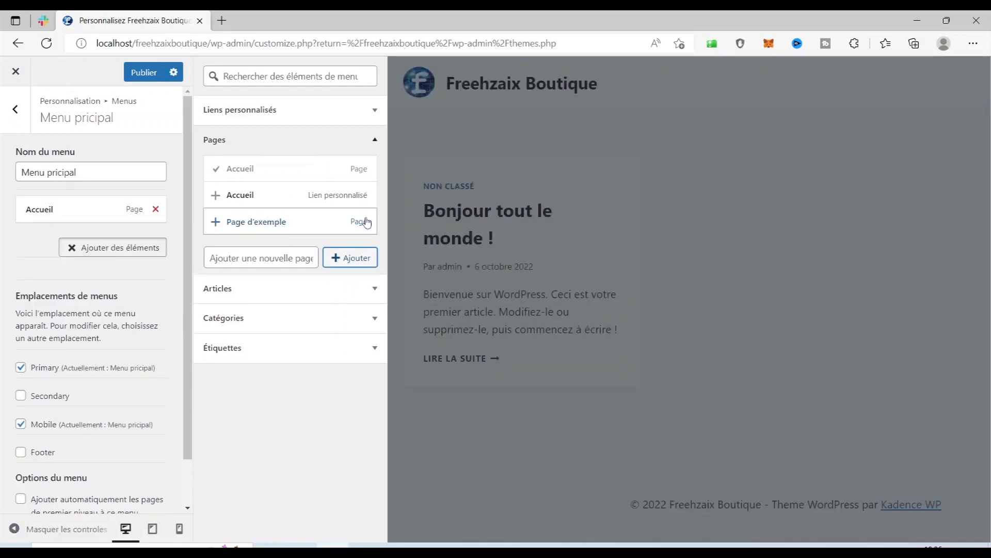
{"action": "left_click", "coordinate": [271, 260]}
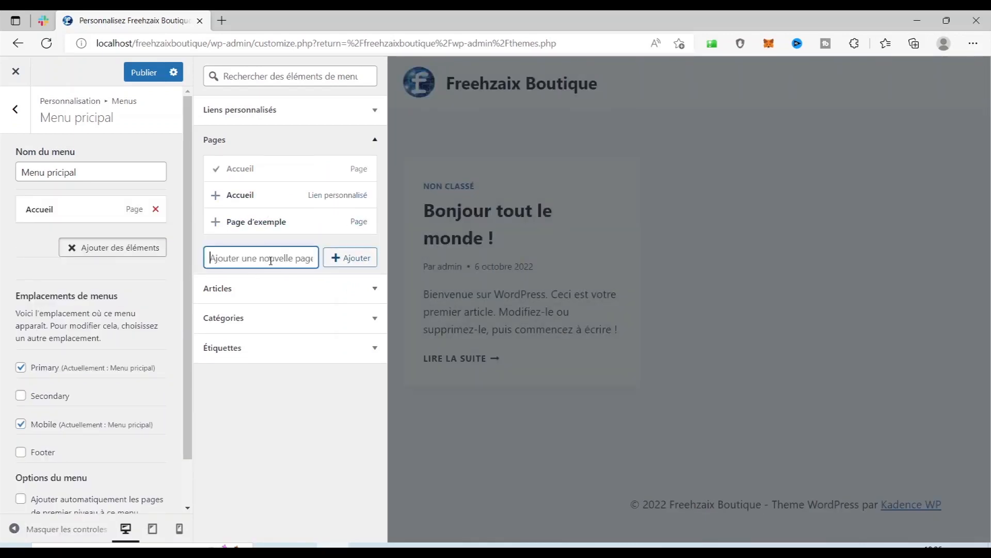
{"action": "type", "text": "A propos"}
{"action": "left_click", "coordinate": [338, 262]}
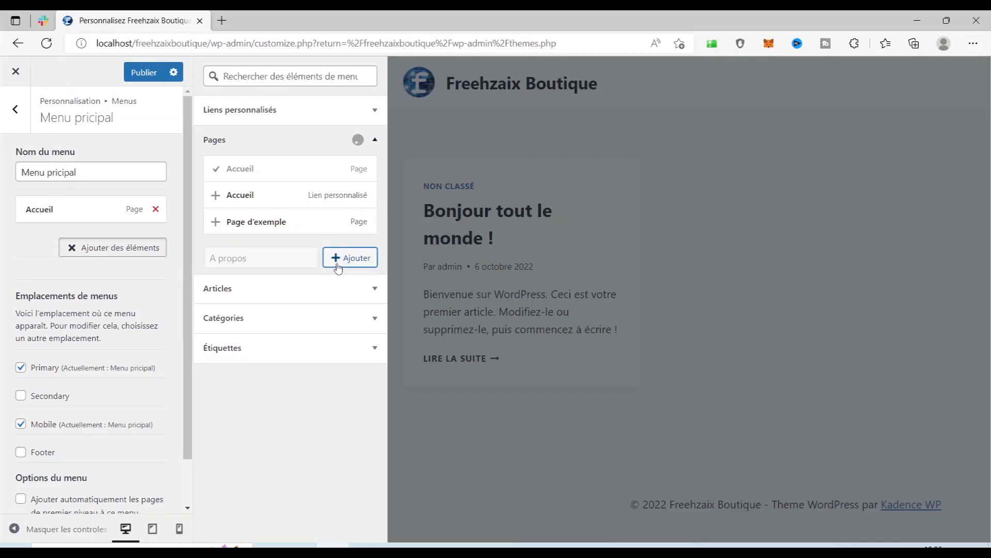
Add new pages Boutique and Nous contacter to the menu and publish it
{"action": "left_click", "coordinate": [289, 284]}
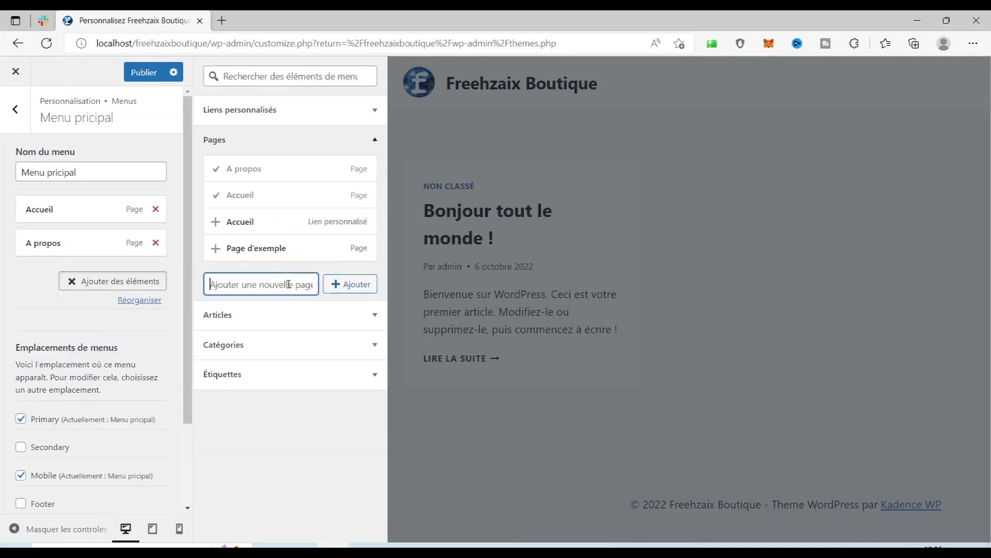
{"action": "type", "text": "Bo"}
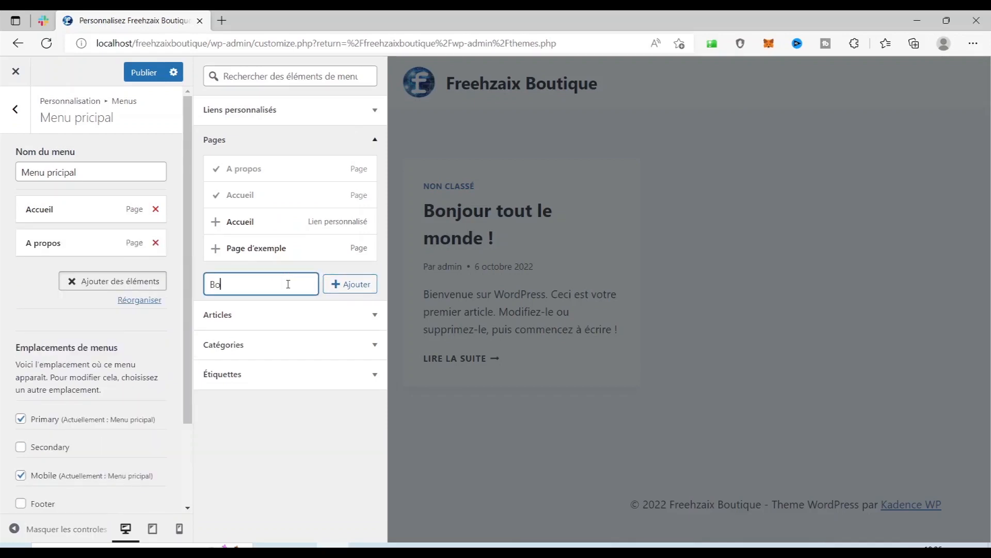
{"action": "type", "text": "utique"}
{"action": "left_click", "coordinate": [351, 286]}
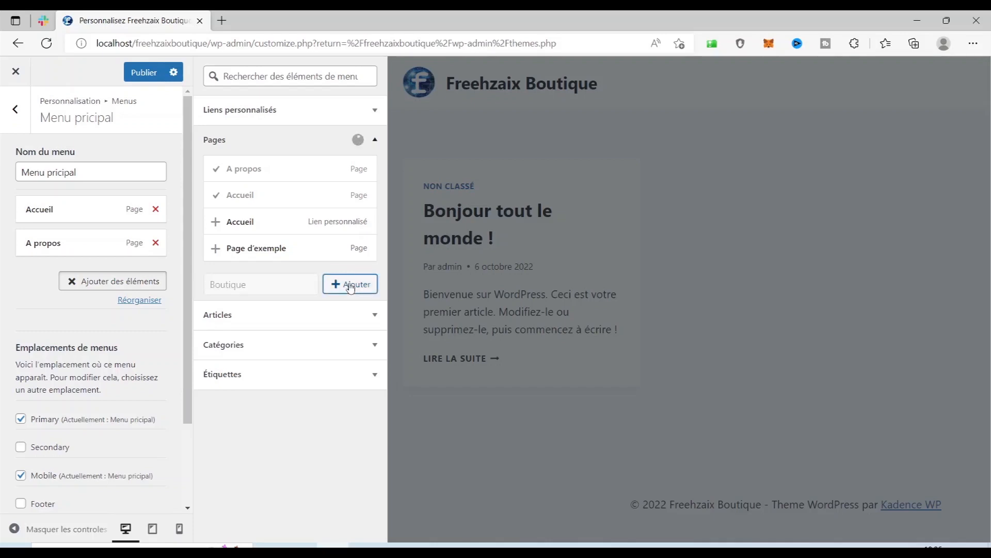
{"action": "left_click", "coordinate": [294, 294]}
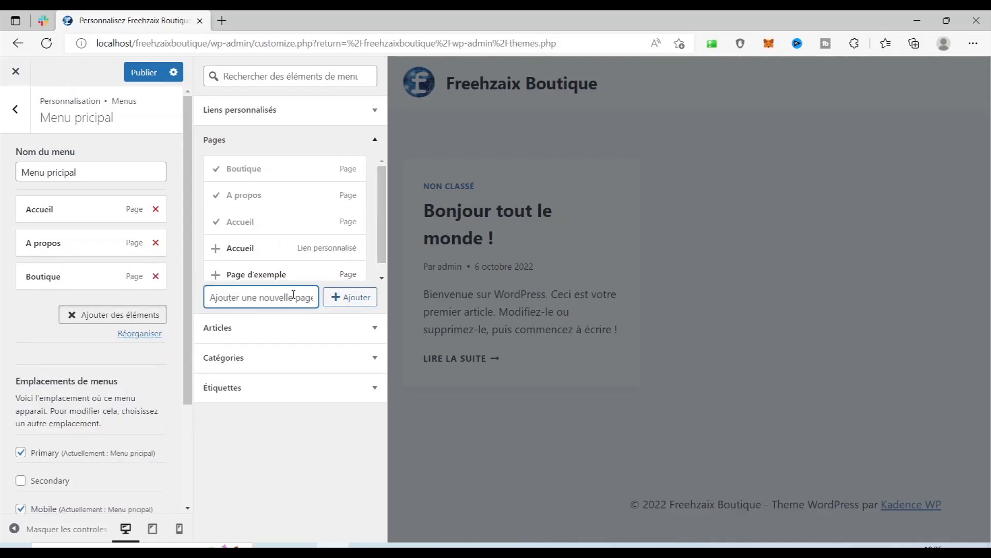
{"action": "type", "text": "N"}
{"action": "left_click", "coordinate": [353, 304]}
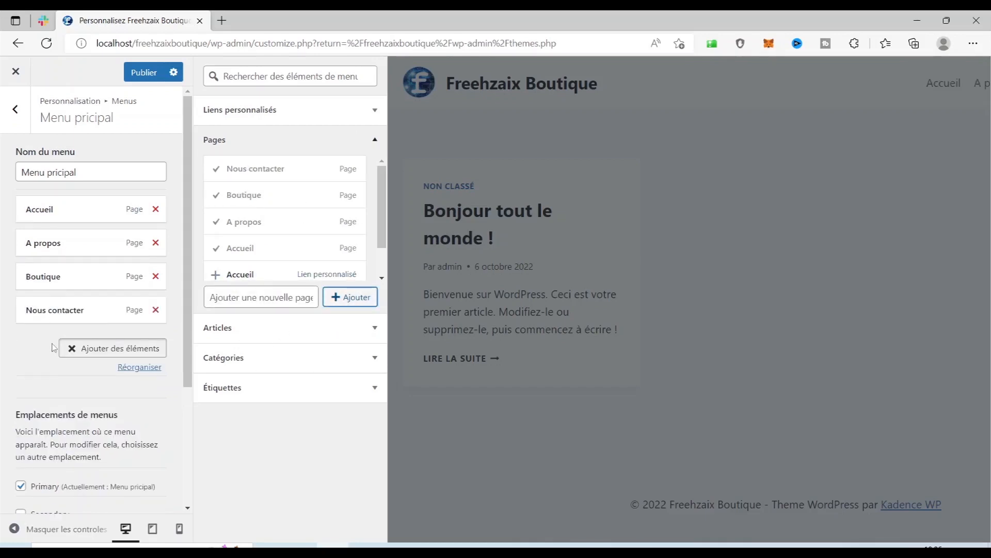
{"action": "scroll", "coordinate": [54, 348], "scroll_direction": "down", "scroll_amount": 3}
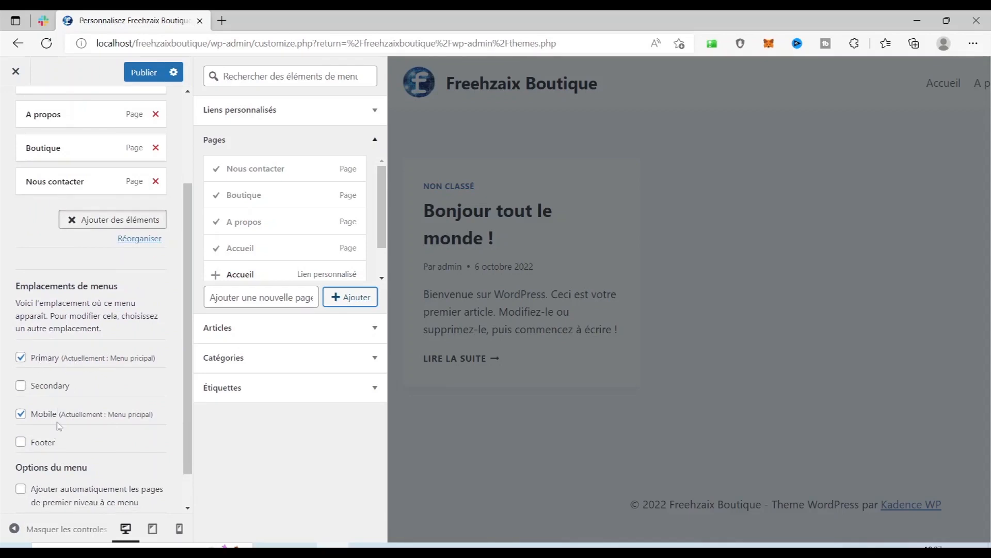
{"action": "scroll", "coordinate": [98, 416], "scroll_direction": "up", "scroll_amount": 3}
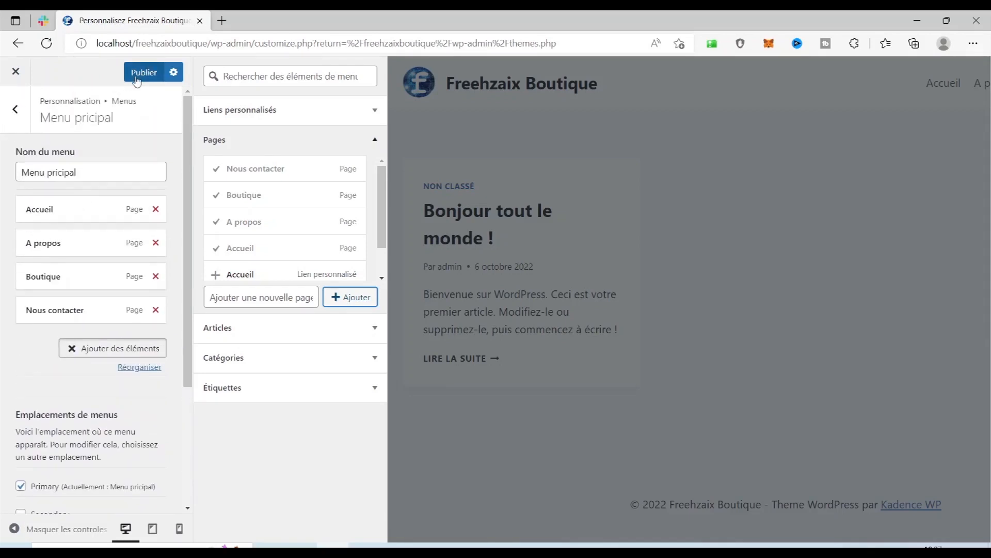
{"action": "left_click", "coordinate": [137, 77]}
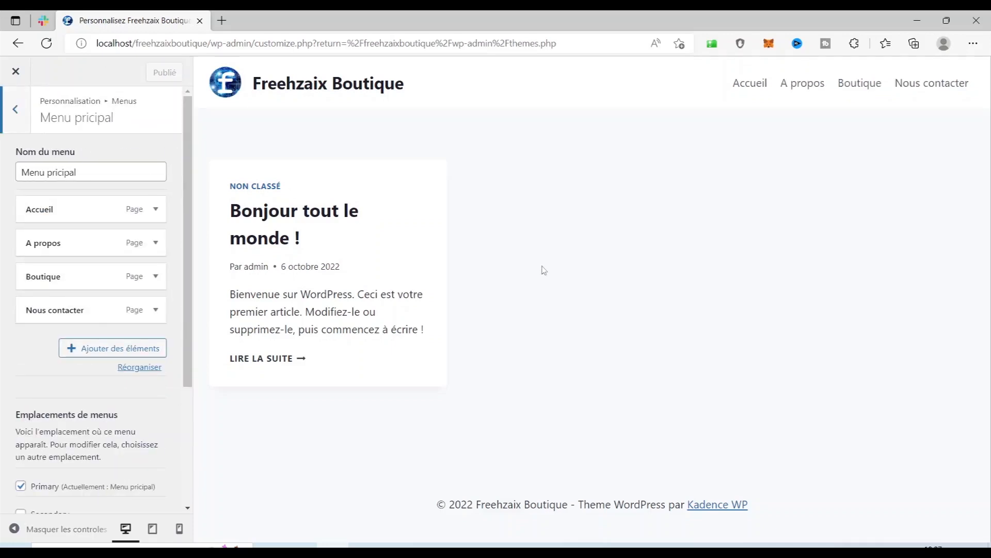
Check the published menu in the preview header, then return to the main Customizer panel
{"action": "scroll", "coordinate": [103, 212], "scroll_direction": "down", "scroll_amount": 3}
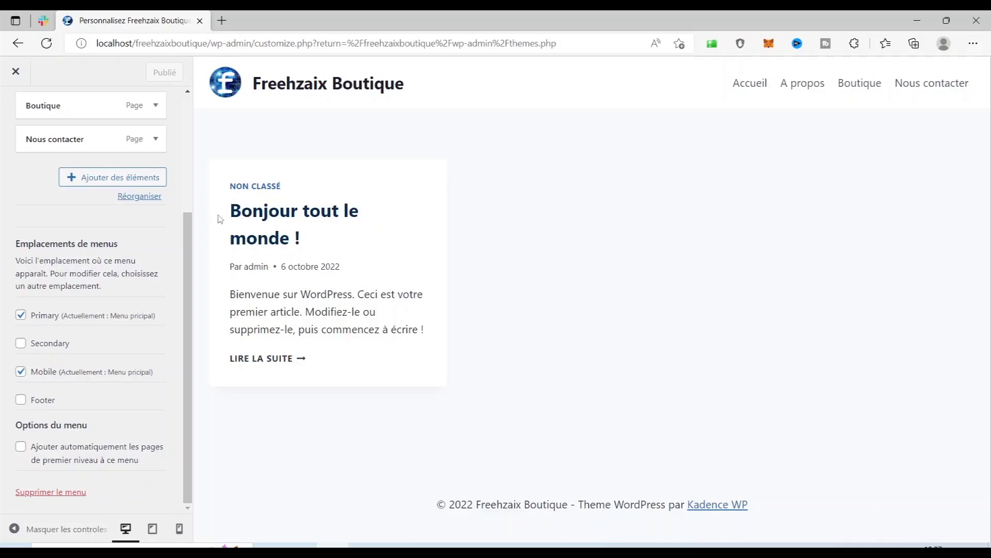
{"action": "scroll", "coordinate": [136, 265], "scroll_direction": "up", "scroll_amount": 3}
{"action": "left_click", "coordinate": [17, 110]}
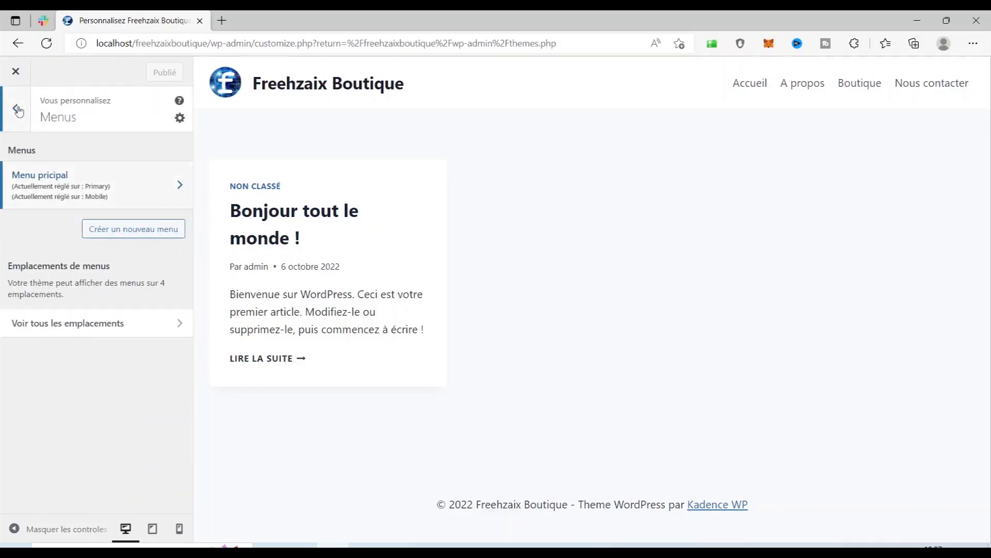
{"action": "left_click", "coordinate": [18, 111]}
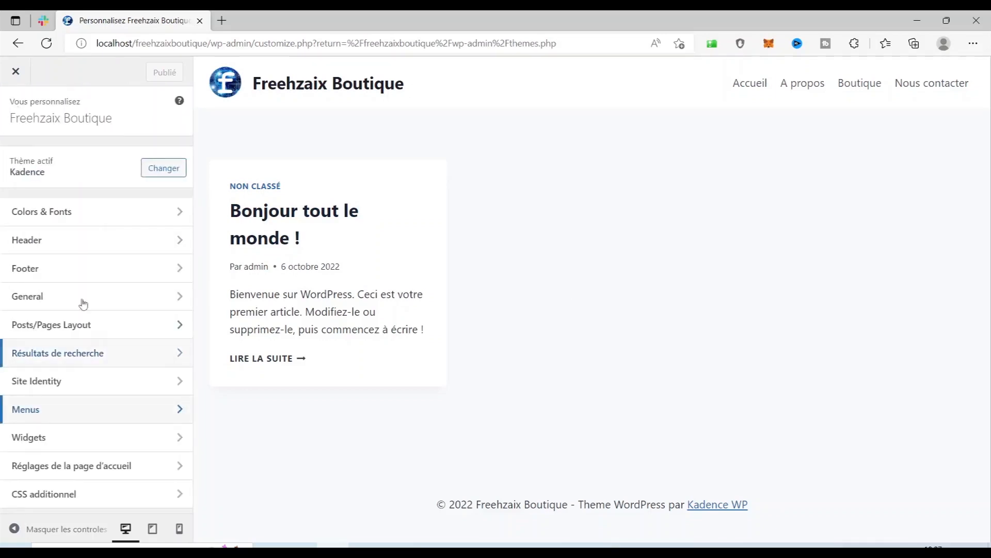
Set the header's 'Enable Sticky Header?' option to 'Yes - Whole Header'
{"action": "left_click", "coordinate": [74, 250]}
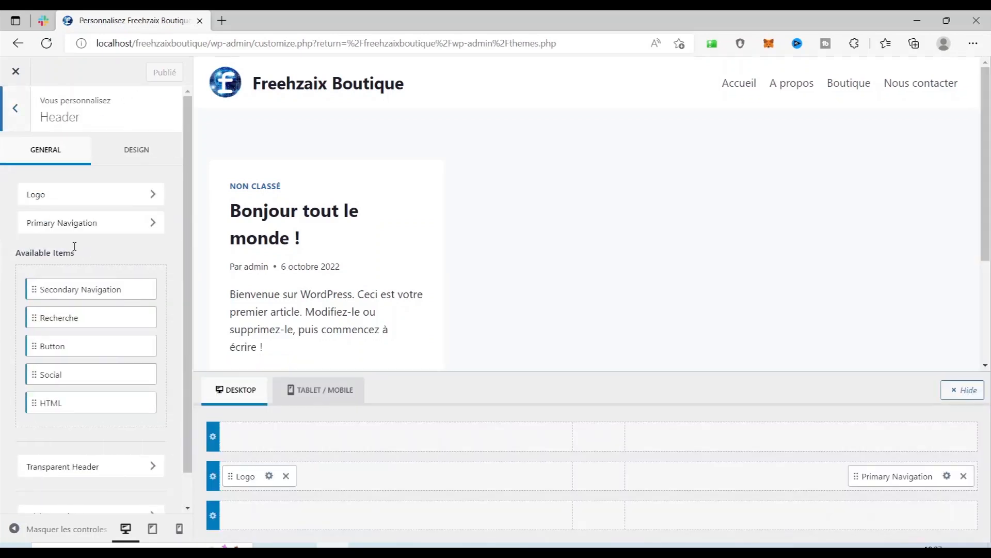
{"action": "scroll", "coordinate": [75, 247], "scroll_direction": "down", "scroll_amount": 1}
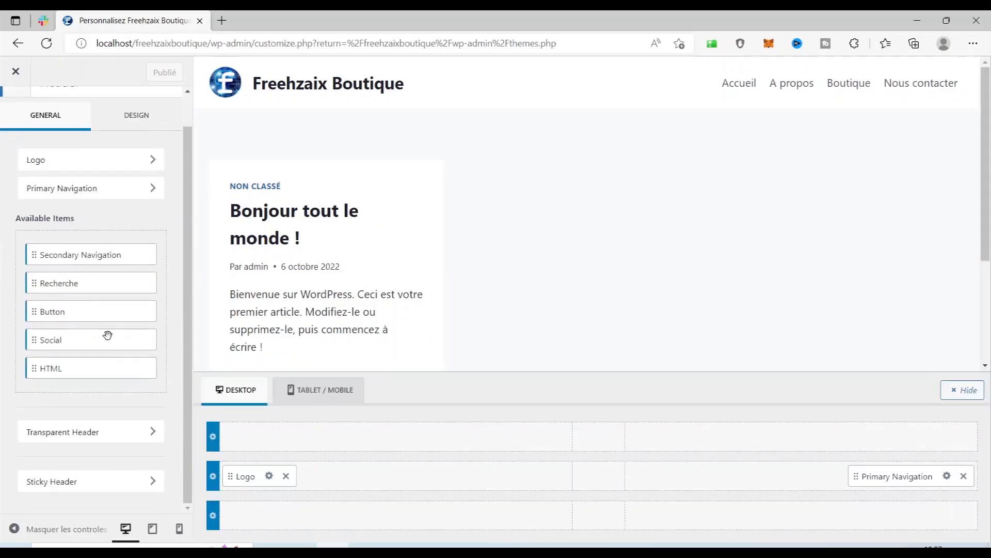
{"action": "left_click", "coordinate": [72, 490]}
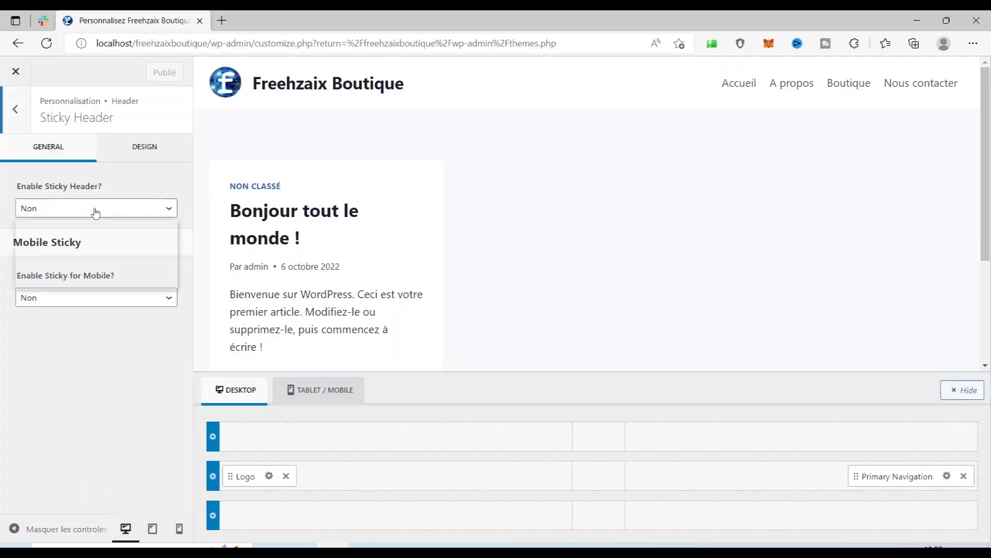
{"action": "left_click", "coordinate": [96, 209]}
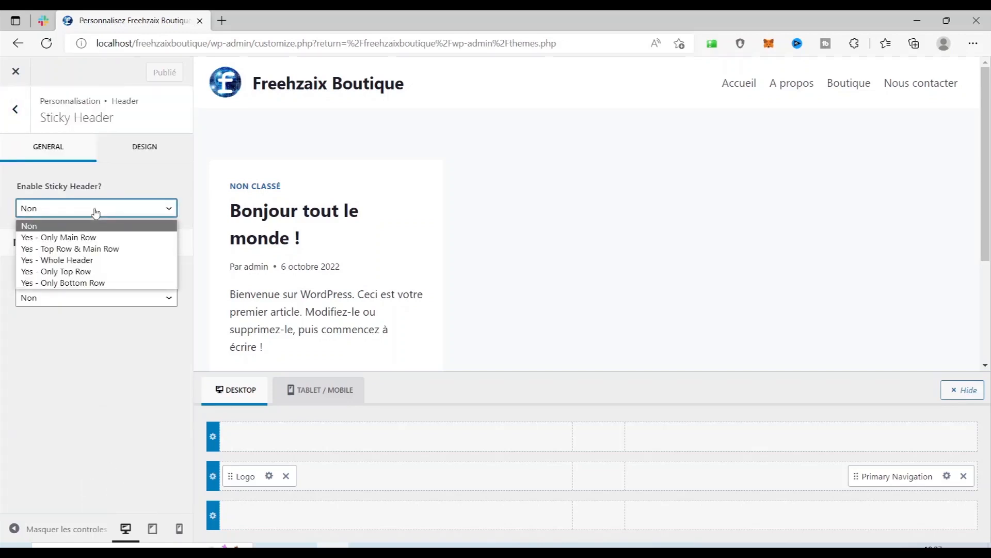
{"action": "scroll", "coordinate": [615, 274], "scroll_direction": "down", "scroll_amount": 3}
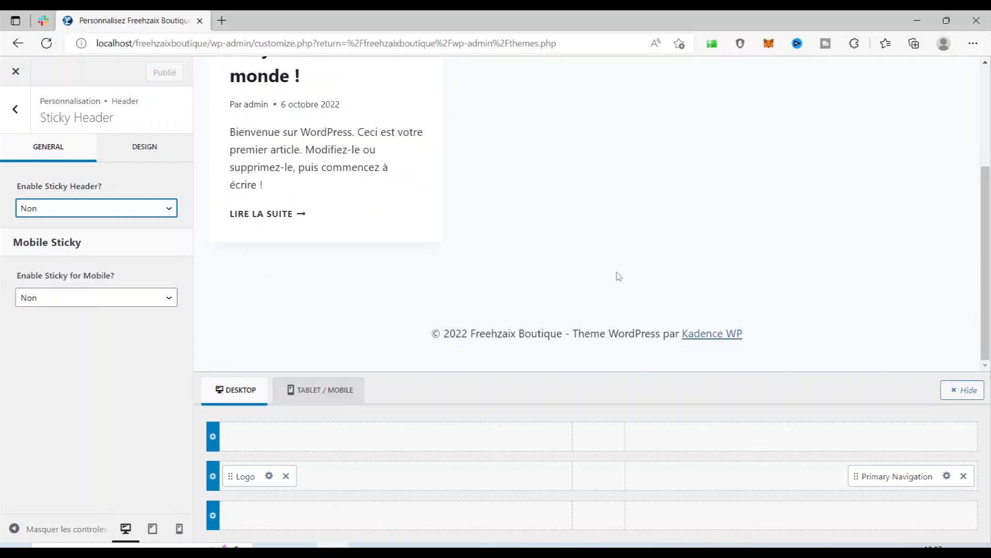
{"action": "scroll", "coordinate": [619, 276], "scroll_direction": "up", "scroll_amount": 3}
{"action": "scroll", "coordinate": [620, 237], "scroll_direction": "down", "scroll_amount": 3}
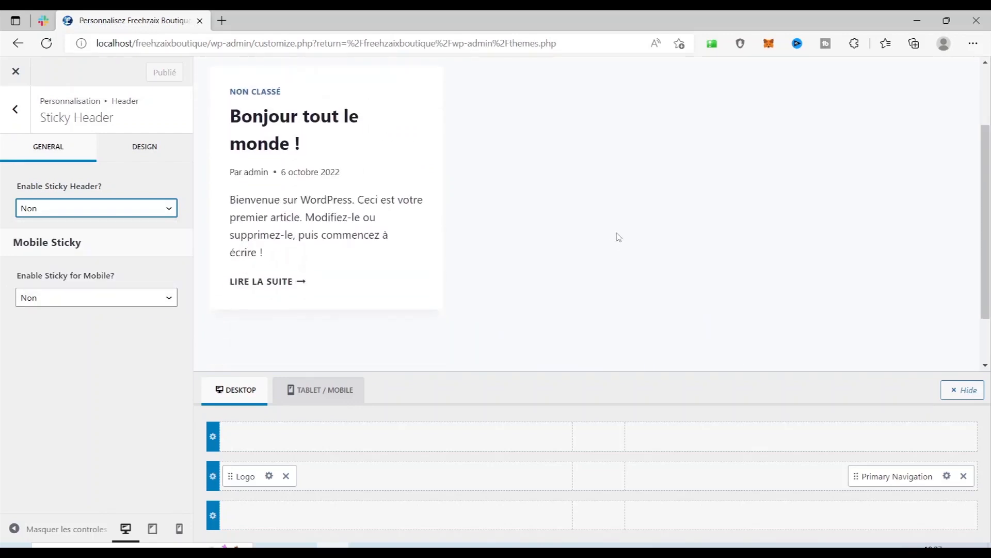
{"action": "scroll", "coordinate": [618, 237], "scroll_direction": "up", "scroll_amount": 3}
{"action": "scroll", "coordinate": [618, 237], "scroll_direction": "down", "scroll_amount": 1}
{"action": "scroll", "coordinate": [618, 237], "scroll_direction": "up", "scroll_amount": 1}
{"action": "left_click", "coordinate": [123, 213]}
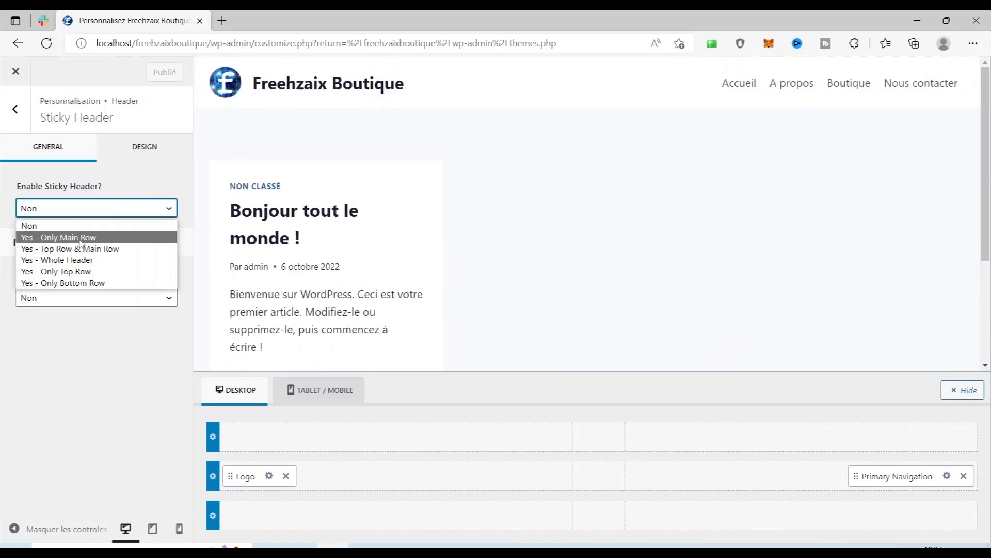
{"action": "left_click", "coordinate": [64, 261]}
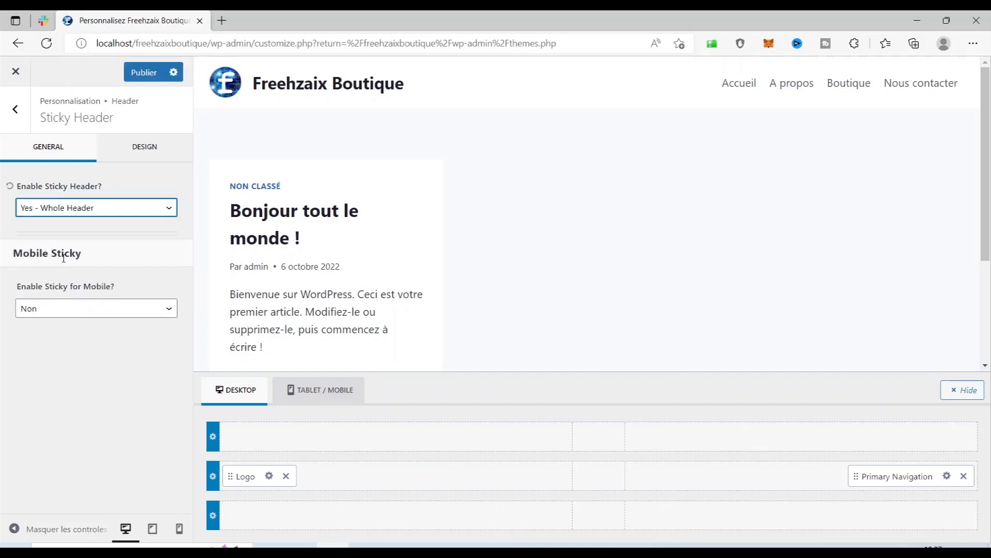
Publish the sticky header setting and scroll the preview to test it
{"action": "left_click", "coordinate": [143, 73]}
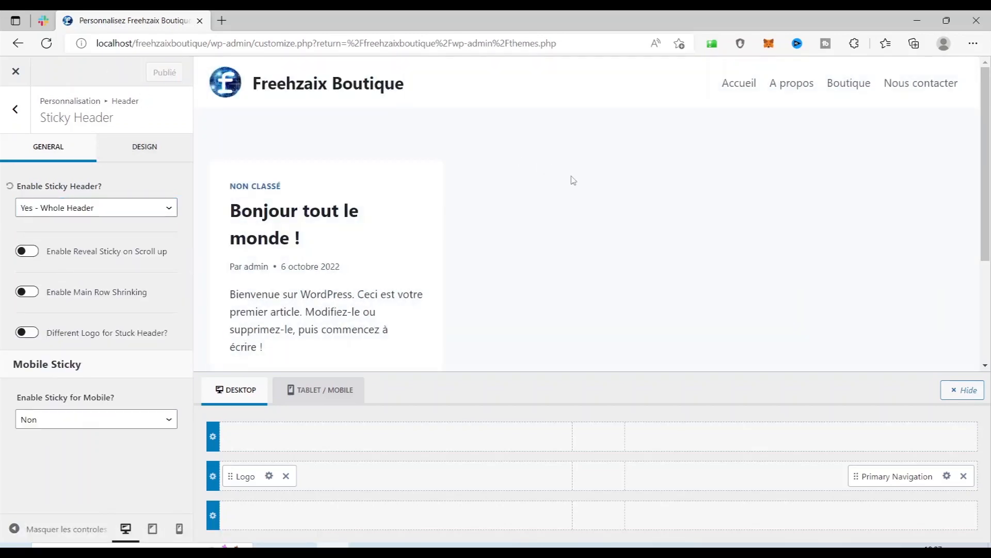
{"action": "scroll", "coordinate": [572, 180], "scroll_direction": "down", "scroll_amount": 3}
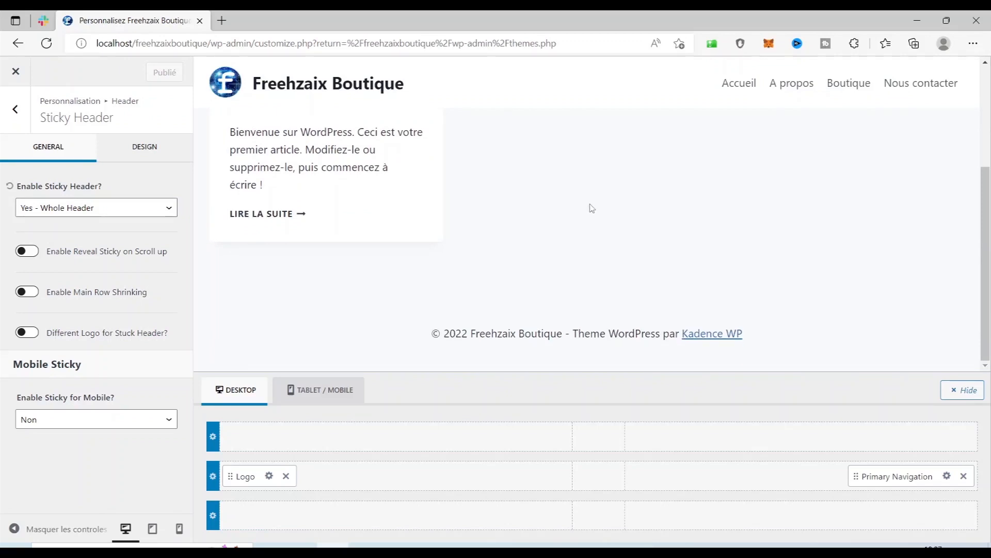
{"action": "scroll", "coordinate": [592, 209], "scroll_direction": "up", "scroll_amount": 3}
{"action": "scroll", "coordinate": [592, 209], "scroll_direction": "down", "scroll_amount": 3}
{"action": "scroll", "coordinate": [592, 208], "scroll_direction": "up", "scroll_amount": 3}
{"action": "scroll", "coordinate": [592, 208], "scroll_direction": "down", "scroll_amount": 3}
{"action": "scroll", "coordinate": [592, 208], "scroll_direction": "up", "scroll_amount": 3}
{"action": "scroll", "coordinate": [591, 208], "scroll_direction": "down", "scroll_amount": 3}
{"action": "scroll", "coordinate": [635, 162], "scroll_direction": "up", "scroll_amount": 3}
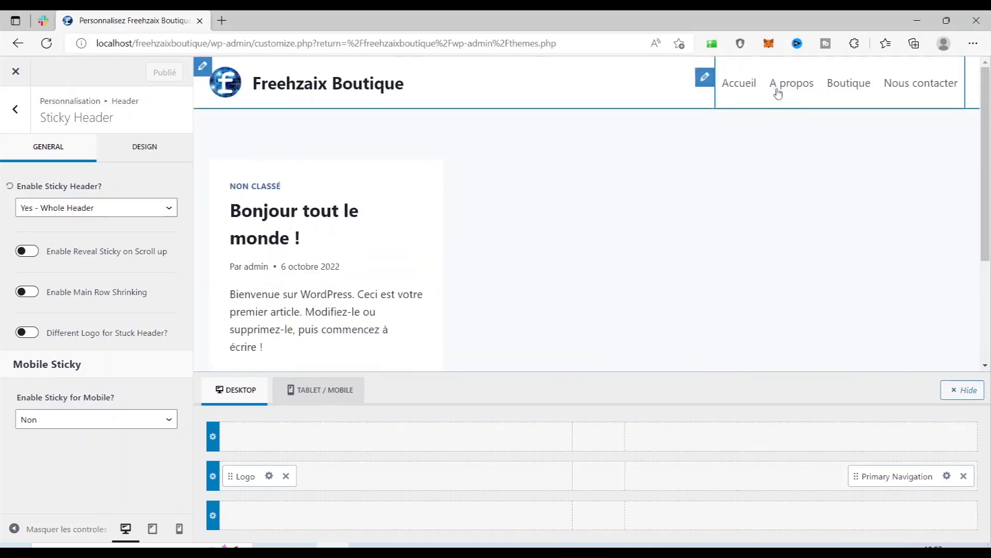
{"action": "scroll", "coordinate": [642, 172], "scroll_direction": "down", "scroll_amount": 3}
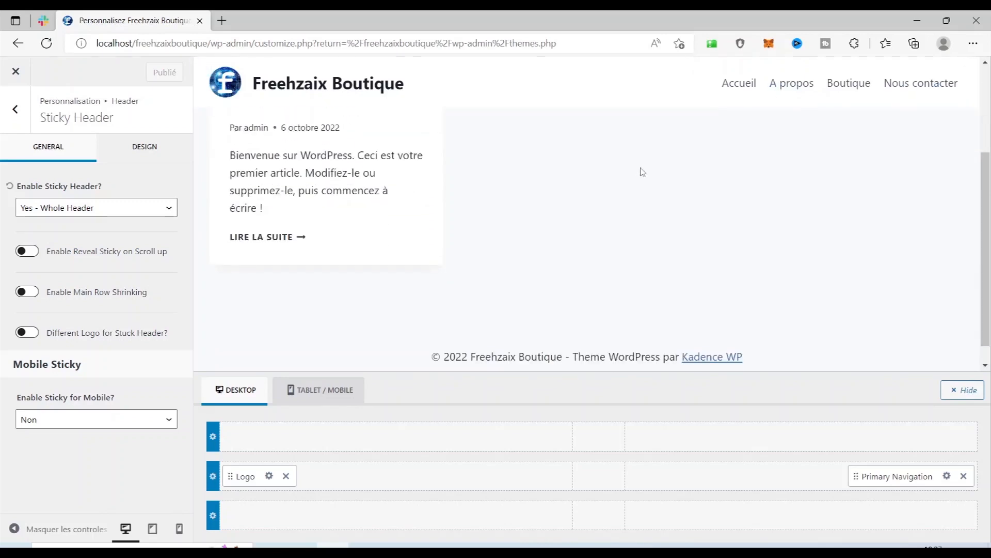
{"action": "scroll", "coordinate": [643, 172], "scroll_direction": "up", "scroll_amount": 3}
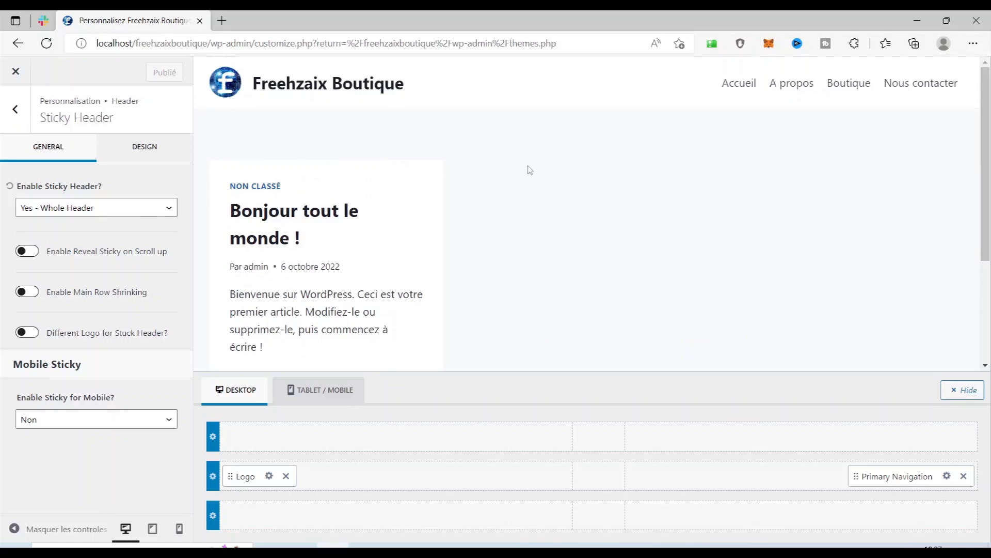
{"action": "scroll", "coordinate": [501, 176], "scroll_direction": "down", "scroll_amount": 3}
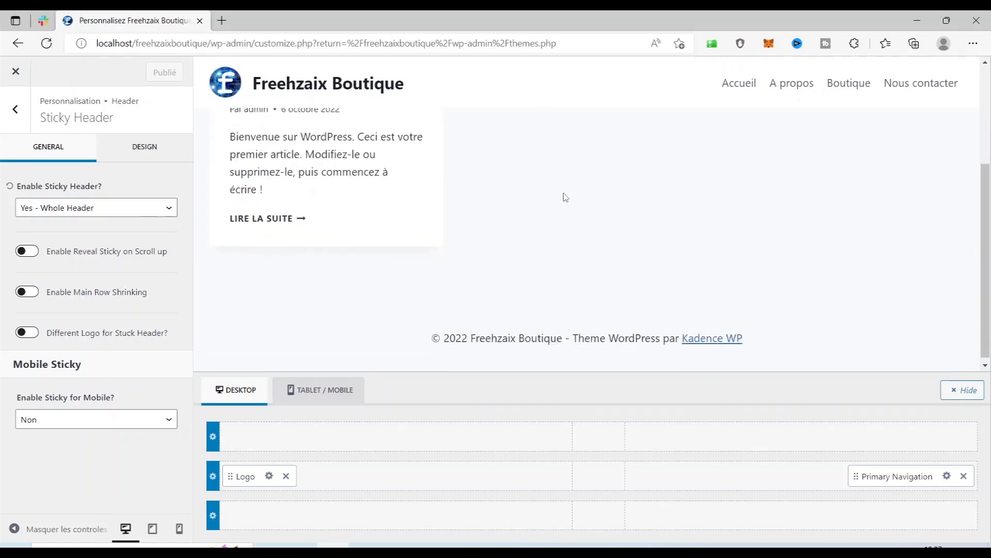
{"action": "left_click", "coordinate": [82, 419]}
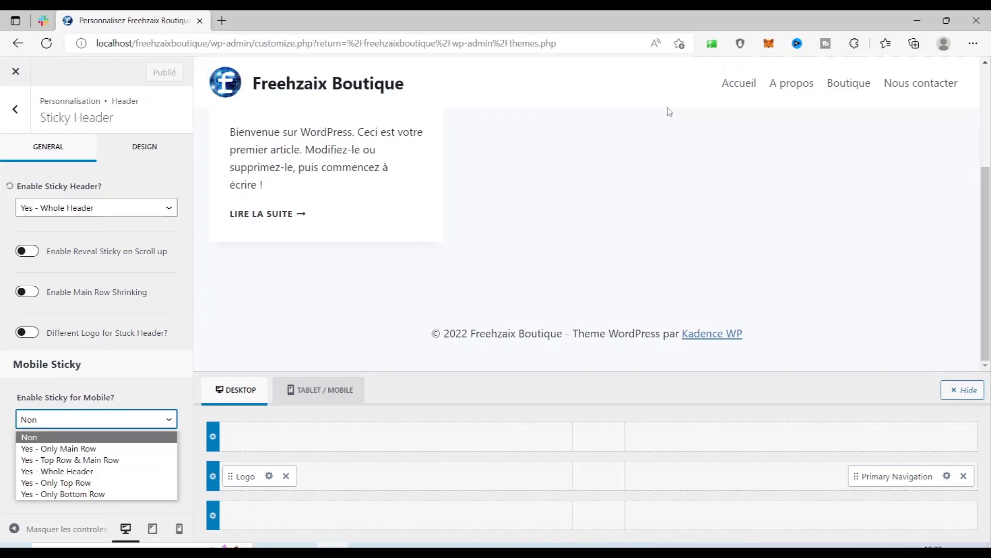
Set 'Enable Sticky for Mobile?' to 'Yes - Whole Header' and publish it
{"action": "left_click", "coordinate": [78, 472]}
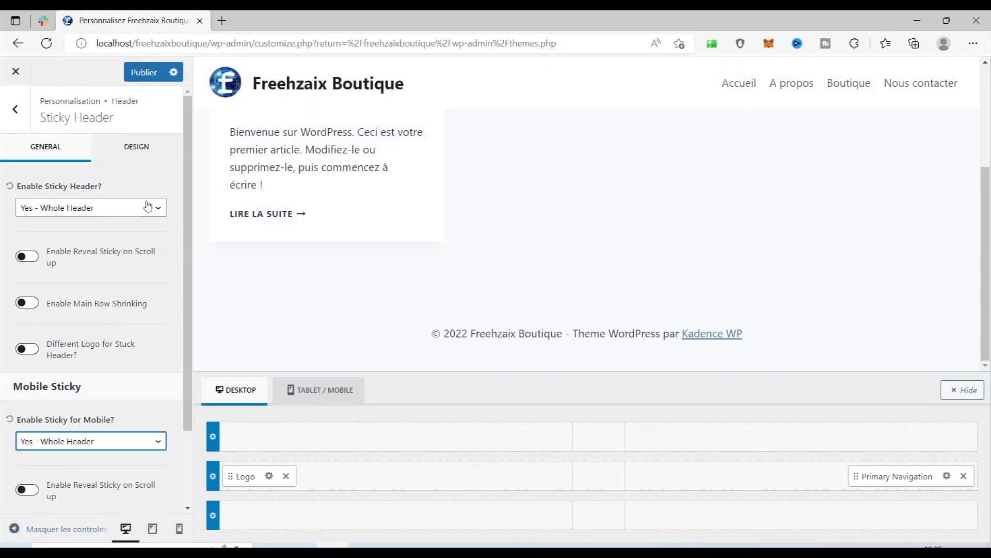
{"action": "left_click", "coordinate": [134, 71]}
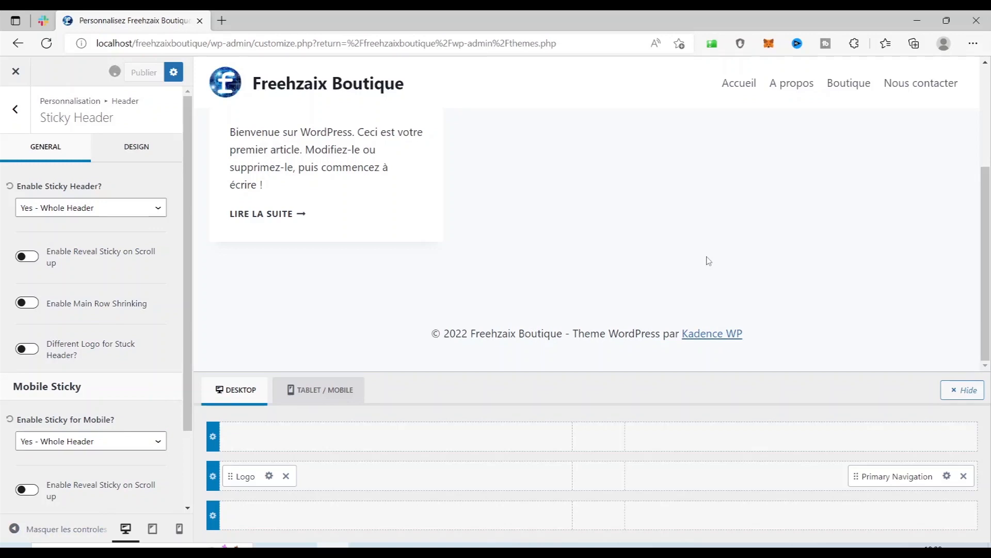
{"action": "scroll", "coordinate": [82, 419], "scroll_direction": "down", "scroll_amount": 2}
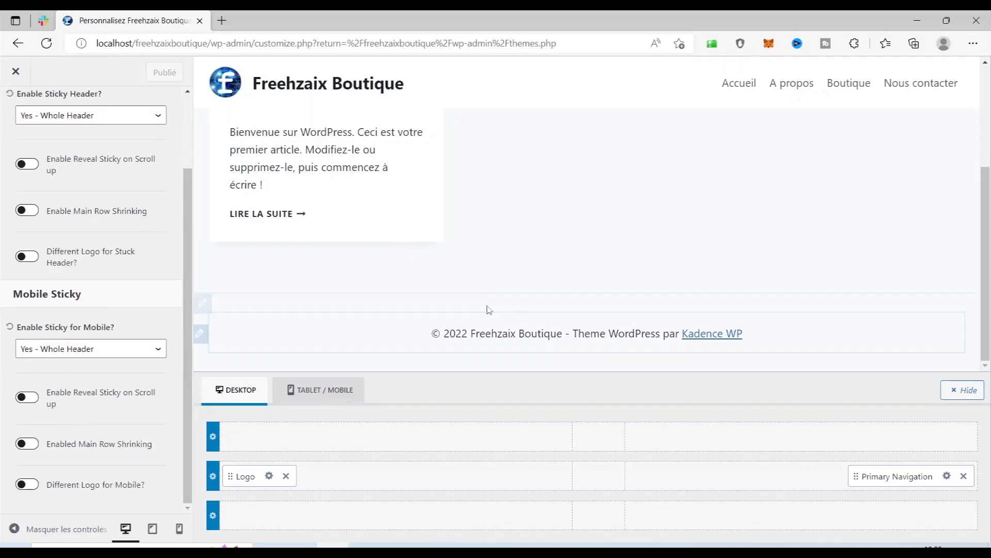
{"action": "scroll", "coordinate": [525, 311], "scroll_direction": "up", "scroll_amount": 3}
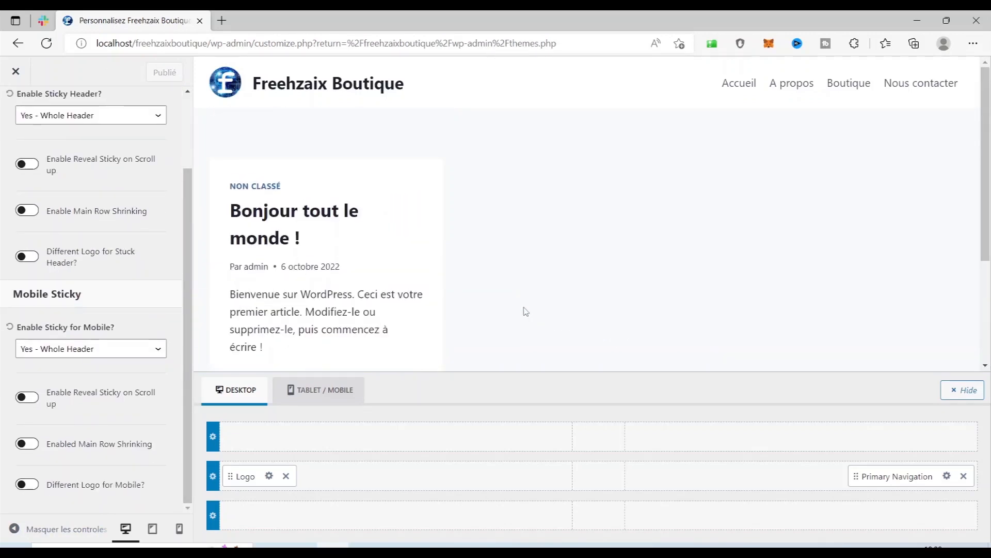
{"action": "scroll", "coordinate": [26, 122], "scroll_direction": "up", "scroll_amount": 2}
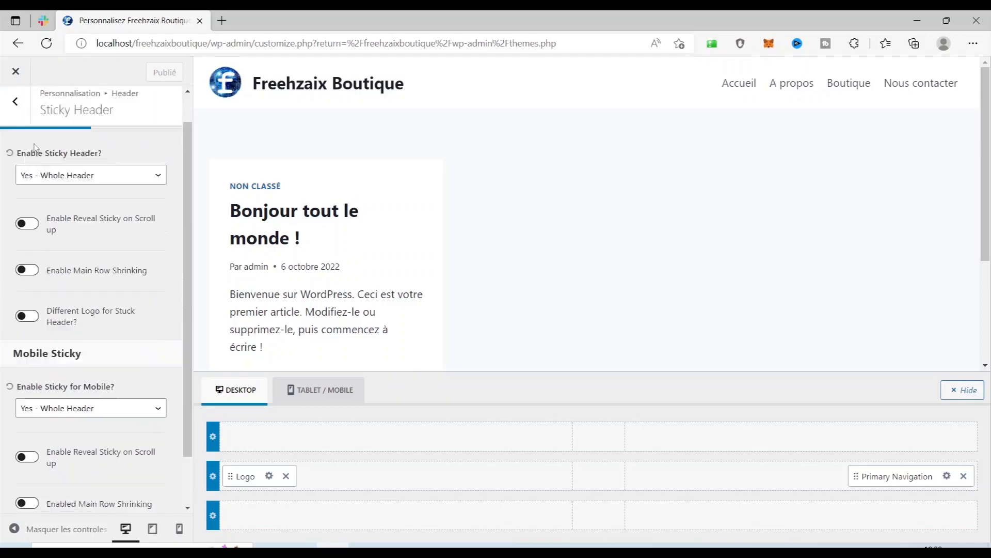
Return from the header settings to the main Customizer sections
{"action": "left_click", "coordinate": [16, 112]}
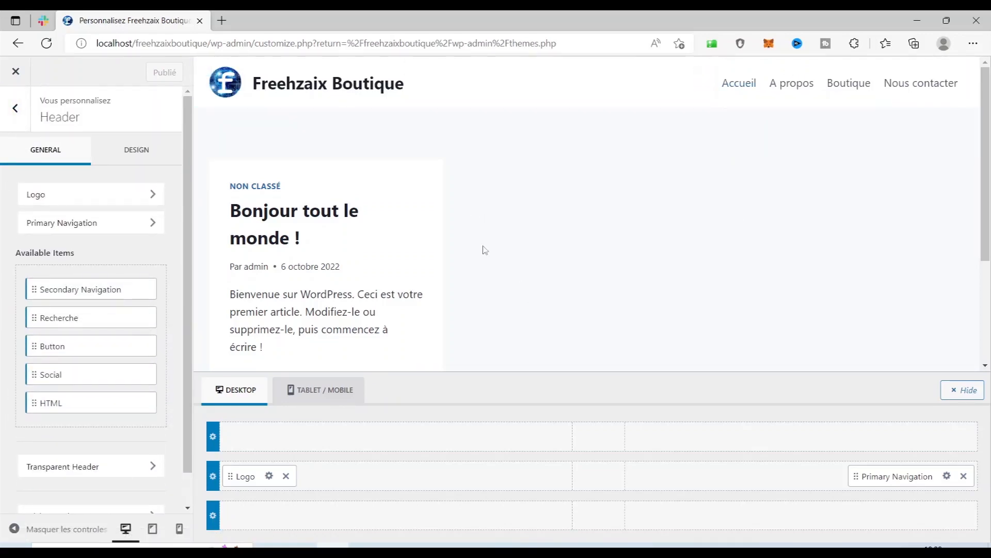
{"action": "left_click", "coordinate": [6, 109]}
{"action": "left_click", "coordinate": [6, 106]}
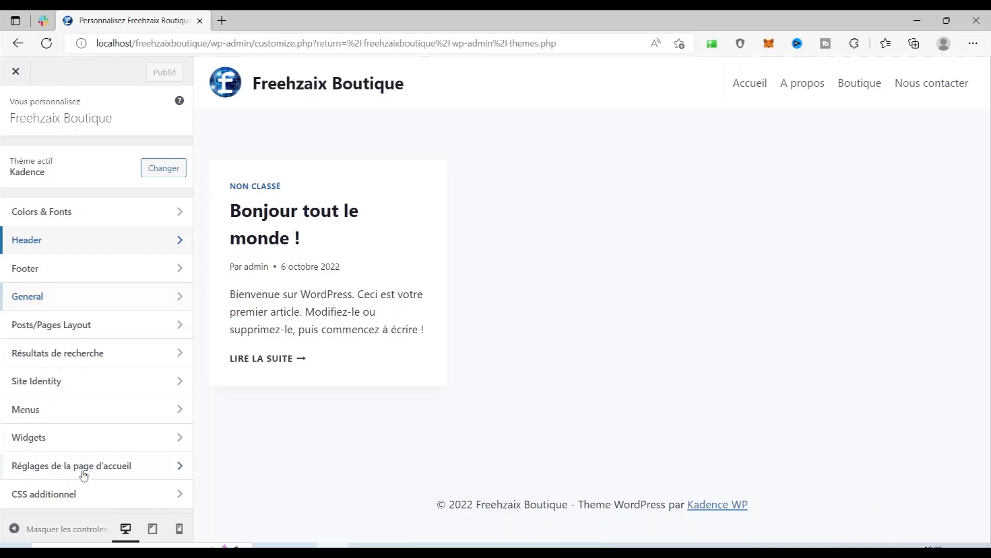
Make the homepage display the static page Accueil
{"action": "left_click", "coordinate": [66, 472]}
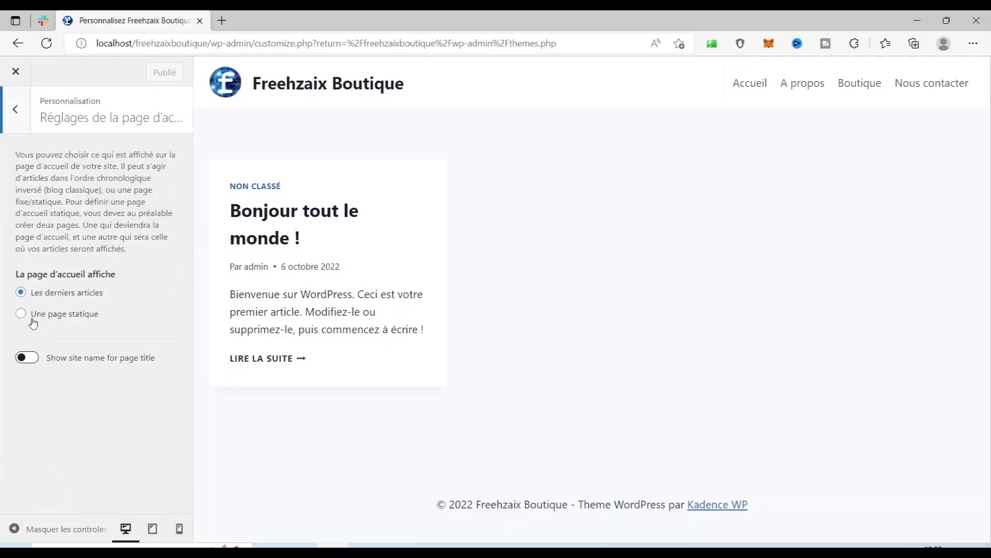
{"action": "left_click", "coordinate": [61, 319]}
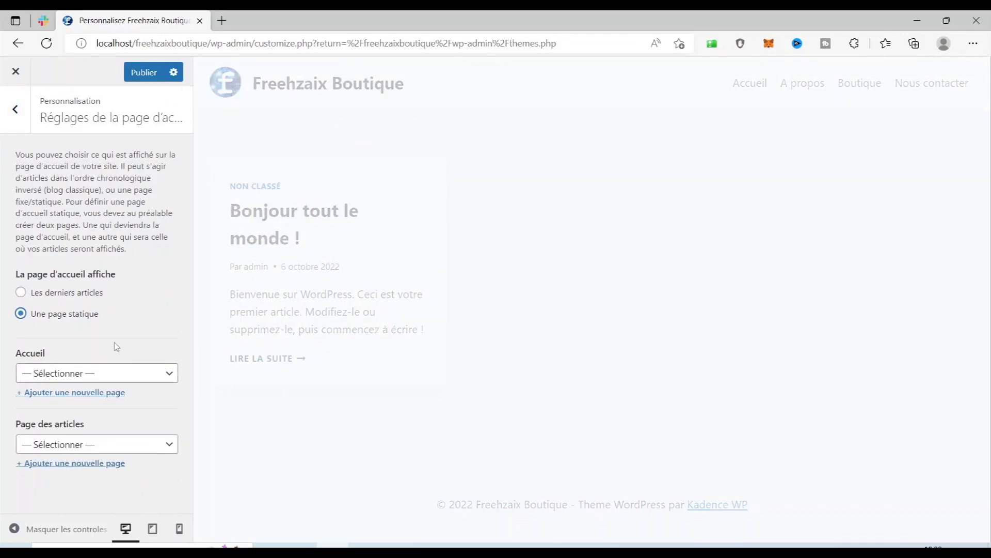
{"action": "left_click", "coordinate": [119, 376]}
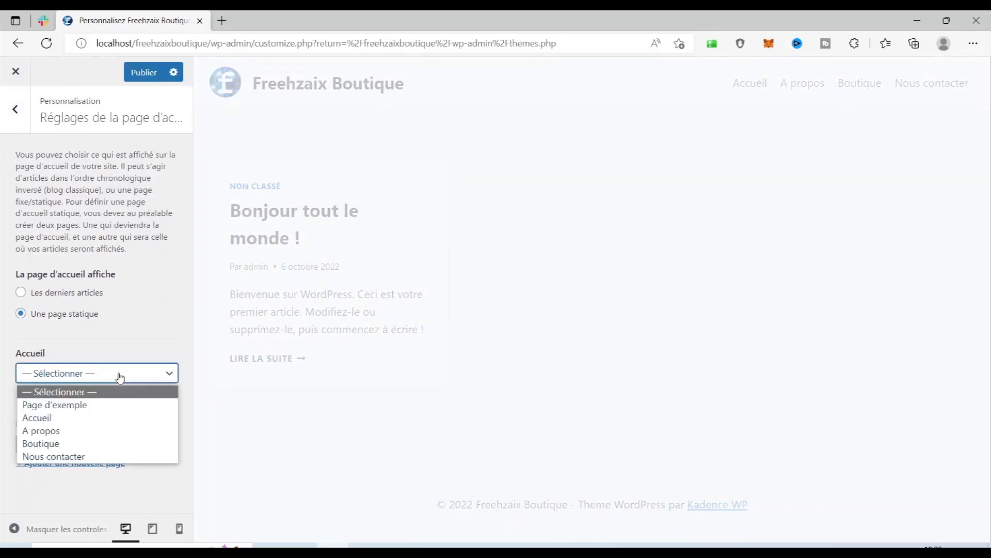
{"action": "left_click", "coordinate": [32, 418]}
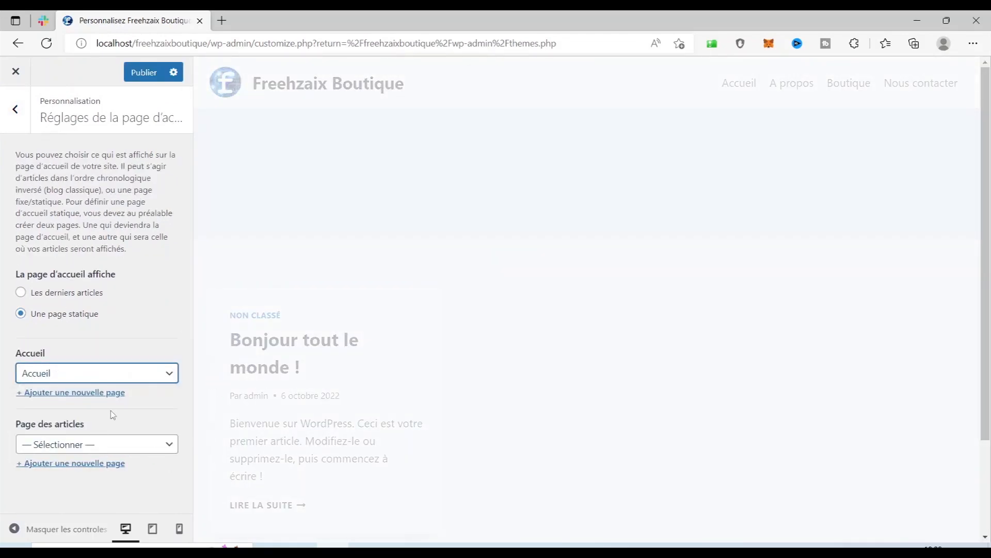
Create a new 'Blog' page as the posts page and publish the homepage settings
{"action": "left_click", "coordinate": [118, 443]}
{"action": "left_click", "coordinate": [121, 393]}
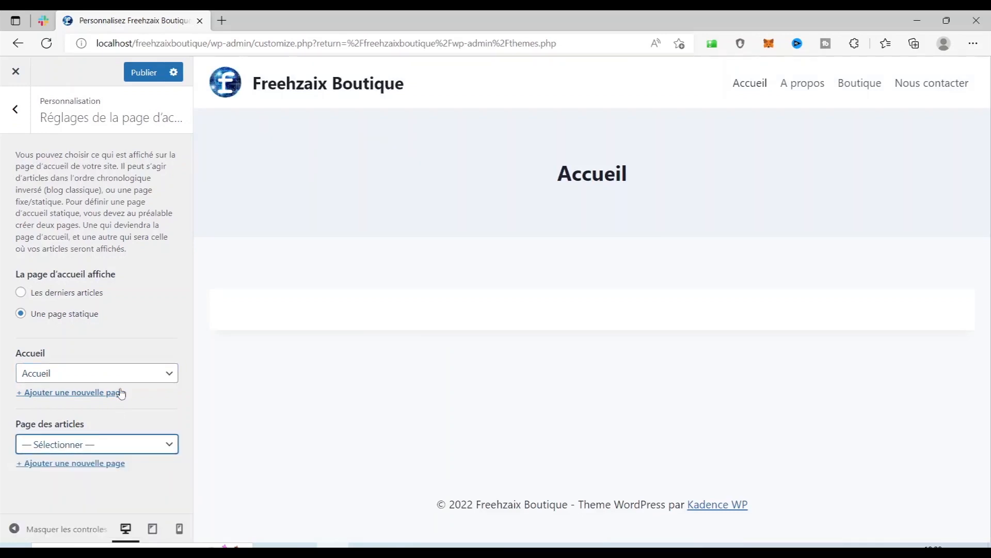
{"action": "left_click", "coordinate": [70, 463]}
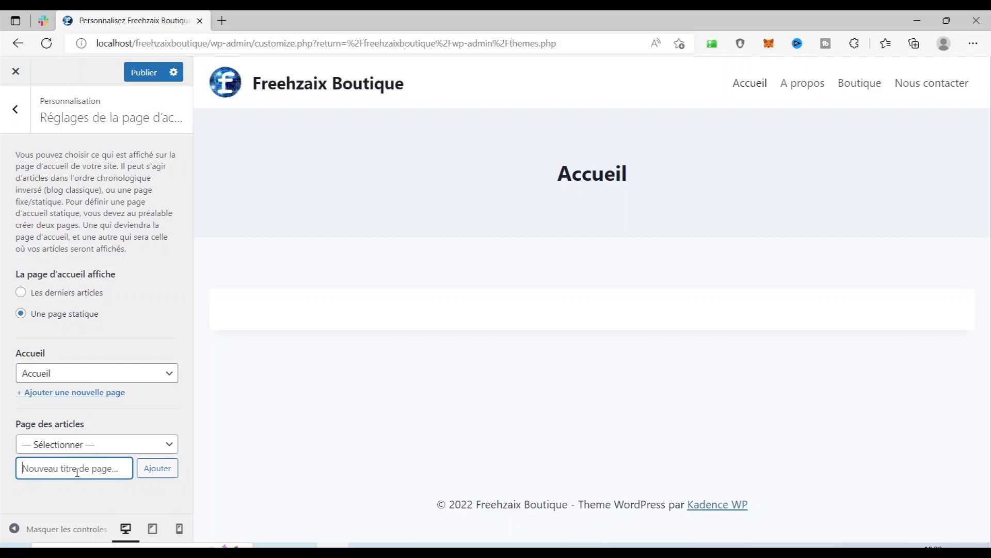
{"action": "type", "text": "Blog"}
{"action": "left_click", "coordinate": [156, 469]}
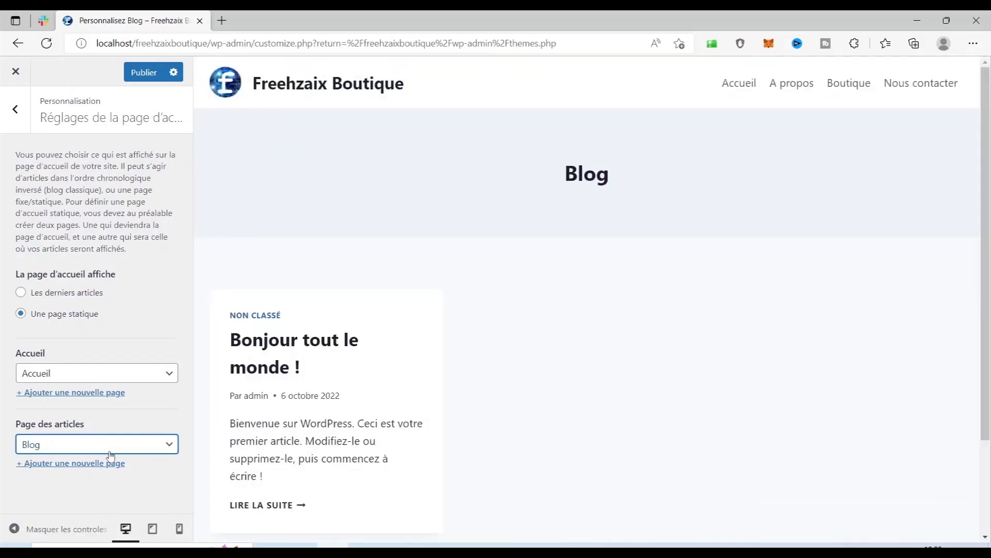
{"action": "scroll", "coordinate": [569, 243], "scroll_direction": "down", "scroll_amount": 3}
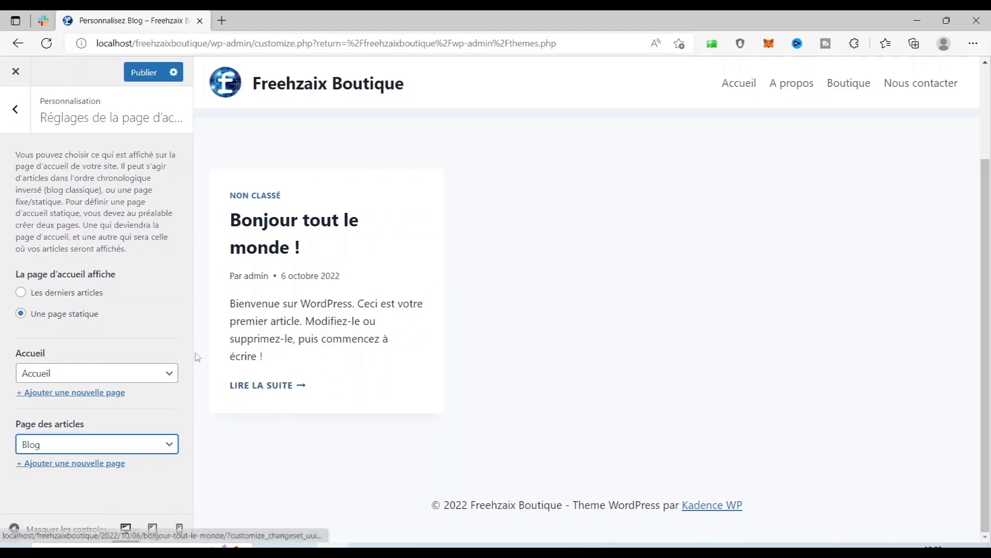
{"action": "left_click", "coordinate": [145, 75]}
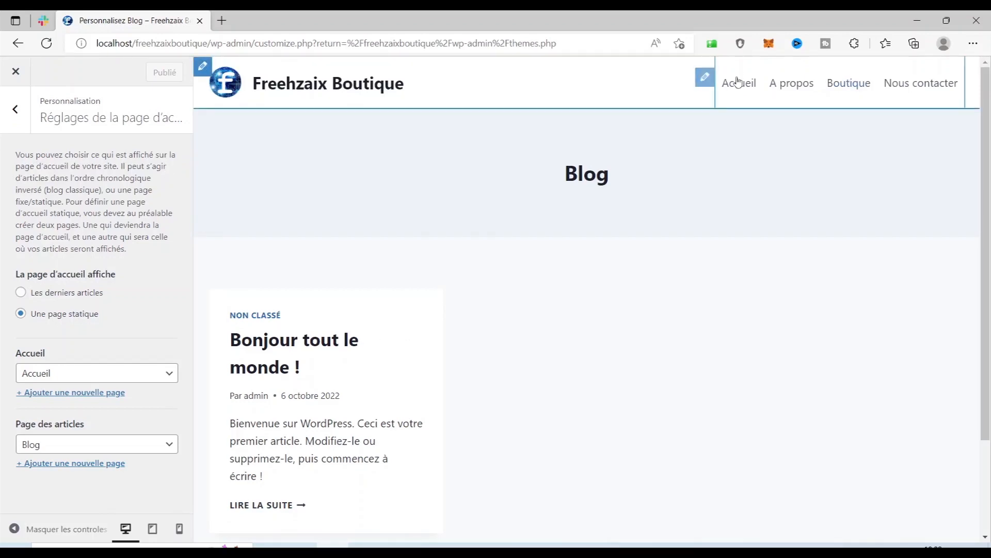
{"action": "left_click", "coordinate": [710, 79]}
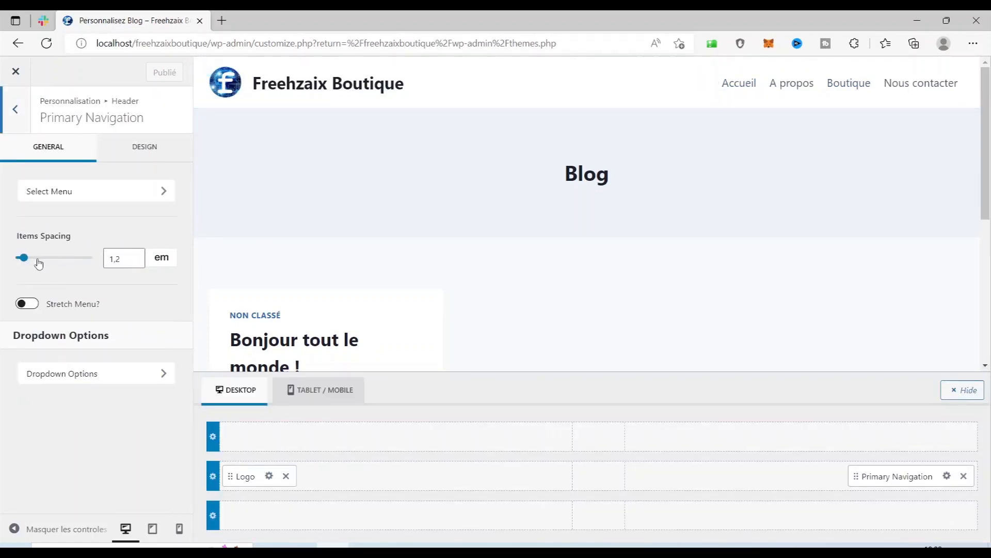
Add the Blog page to Menu pricipal, placed between Boutique and Nous contacter
{"action": "left_click", "coordinate": [17, 114]}
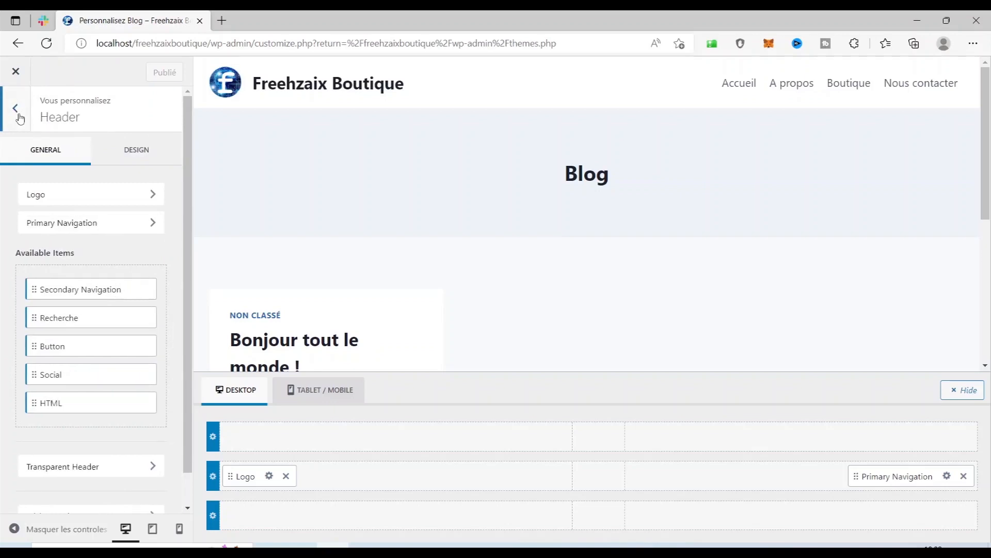
{"action": "left_click", "coordinate": [19, 116]}
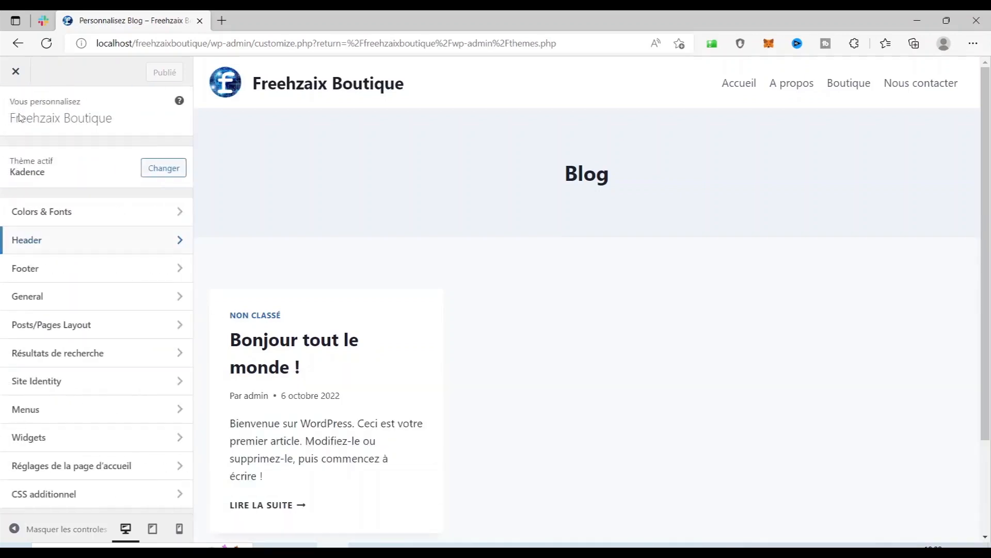
{"action": "left_click", "coordinate": [48, 409]}
{"action": "left_click", "coordinate": [64, 192]}
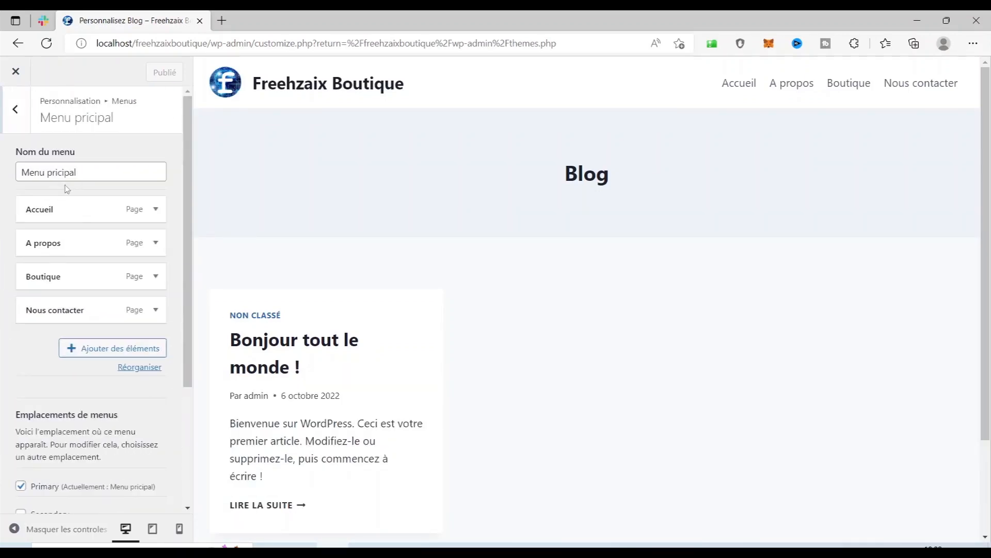
{"action": "left_click", "coordinate": [89, 354]}
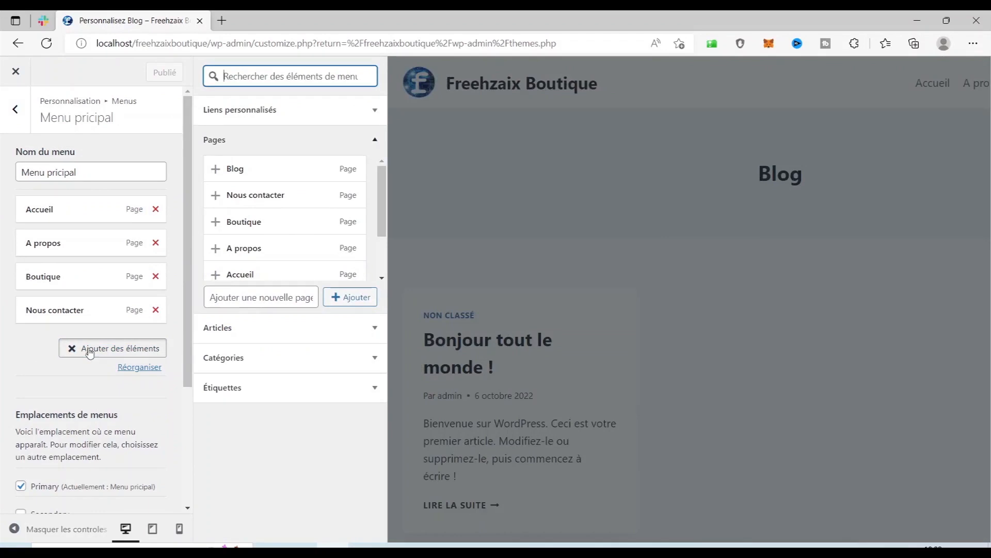
{"action": "left_click", "coordinate": [217, 170]}
{"action": "left_click_drag", "start_coordinate": [60, 343], "coordinate": [48, 309]}
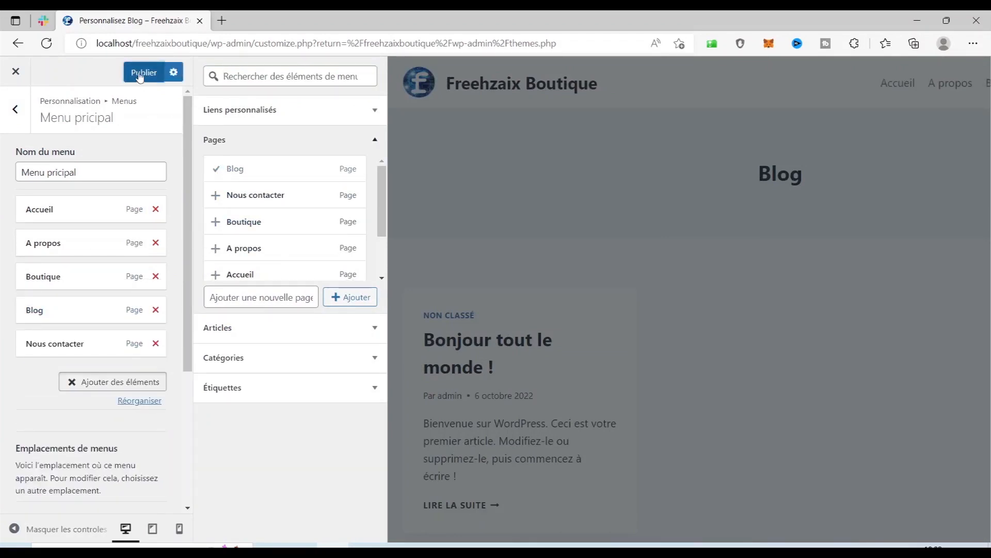
Publish the reordered main menu
{"action": "left_click", "coordinate": [141, 72]}
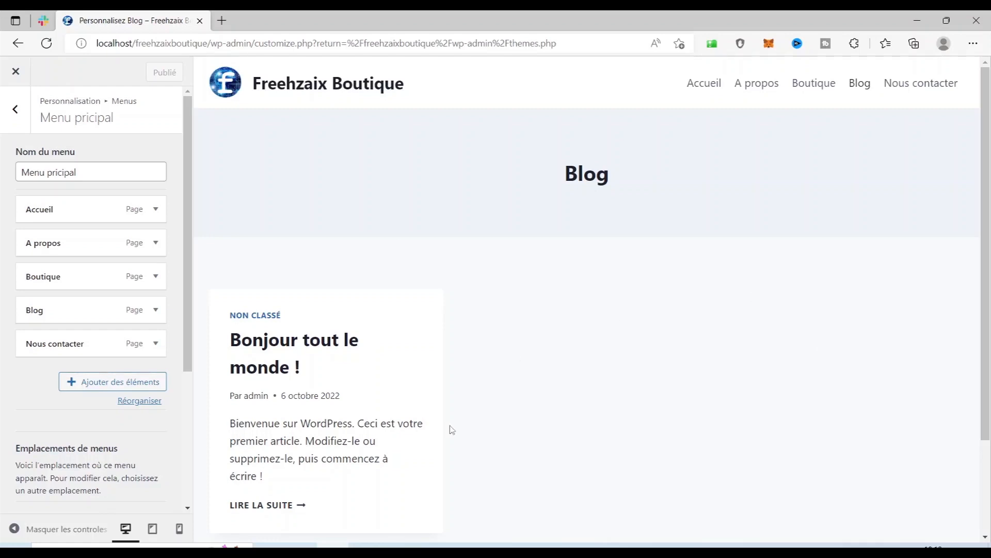
{"action": "scroll", "coordinate": [452, 430], "scroll_direction": "down", "scroll_amount": 3}
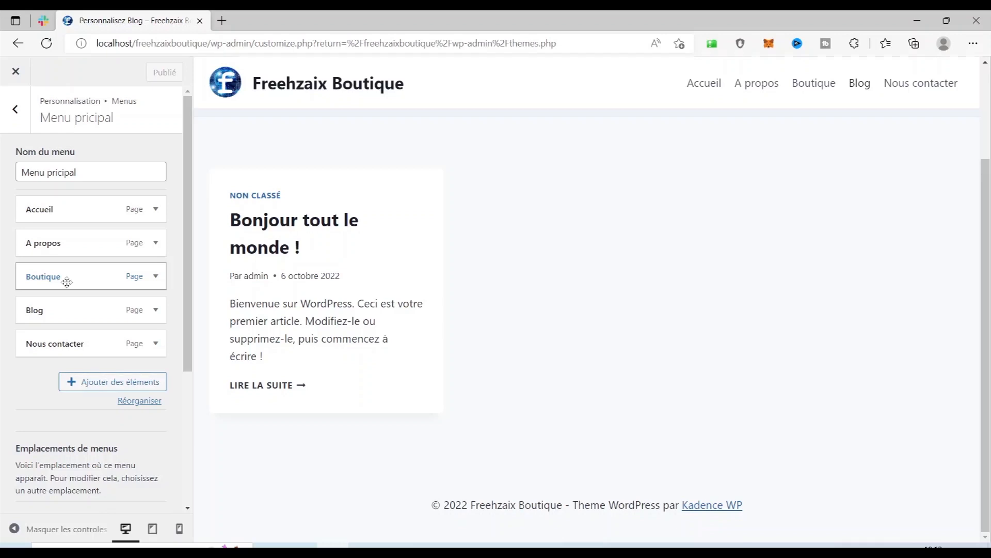
{"action": "left_click", "coordinate": [16, 109]}
Go back to the main Customizer sections and take a look at Widgets
{"action": "left_click", "coordinate": [20, 119]}
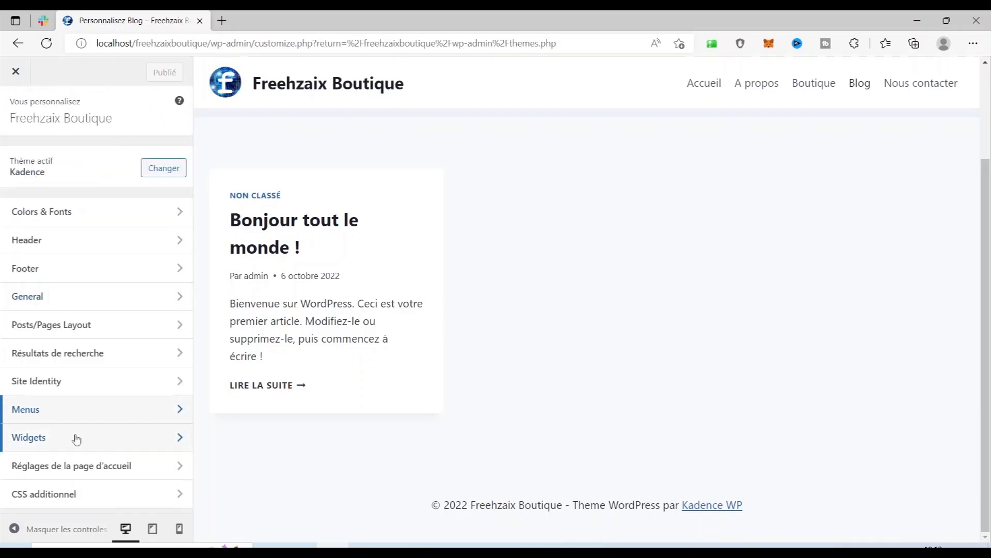
{"action": "left_click", "coordinate": [57, 445]}
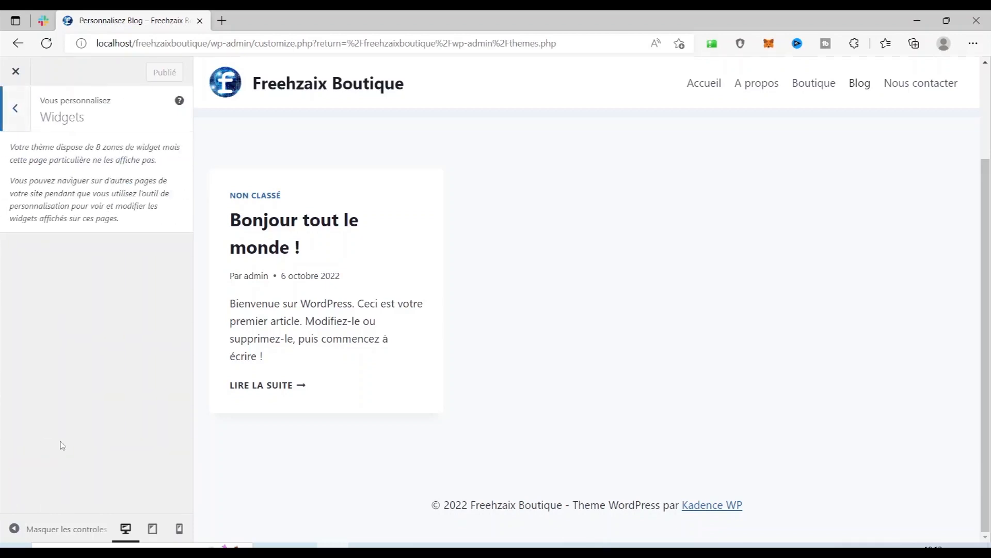
{"action": "left_click", "coordinate": [16, 110]}
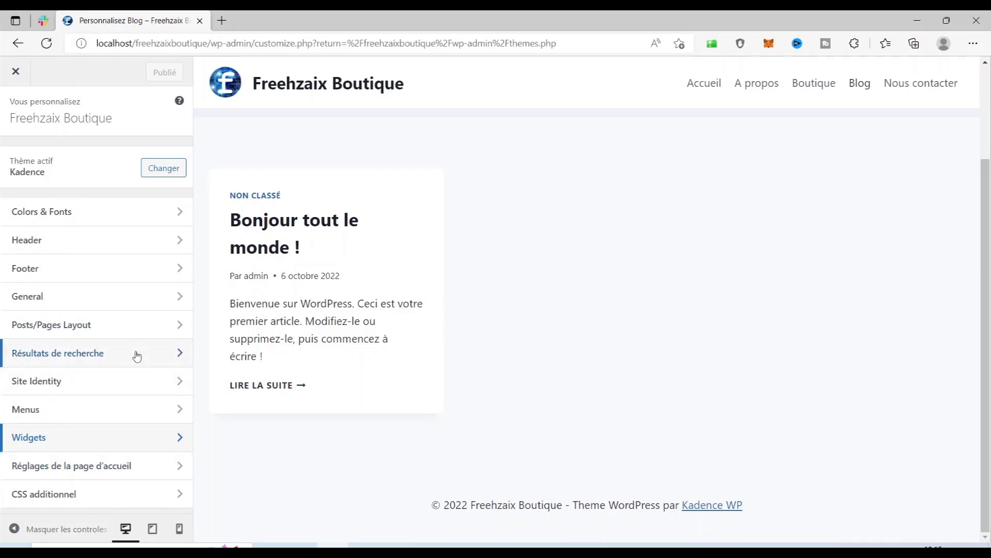
Open Posts/Pages Layout and review the Page Layout settings
{"action": "left_click", "coordinate": [129, 325]}
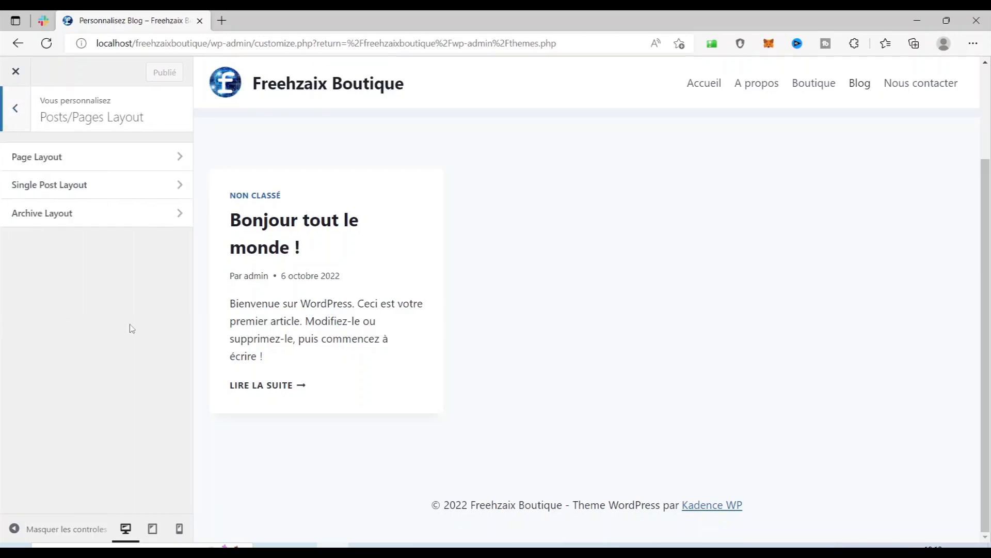
{"action": "left_click", "coordinate": [117, 161]}
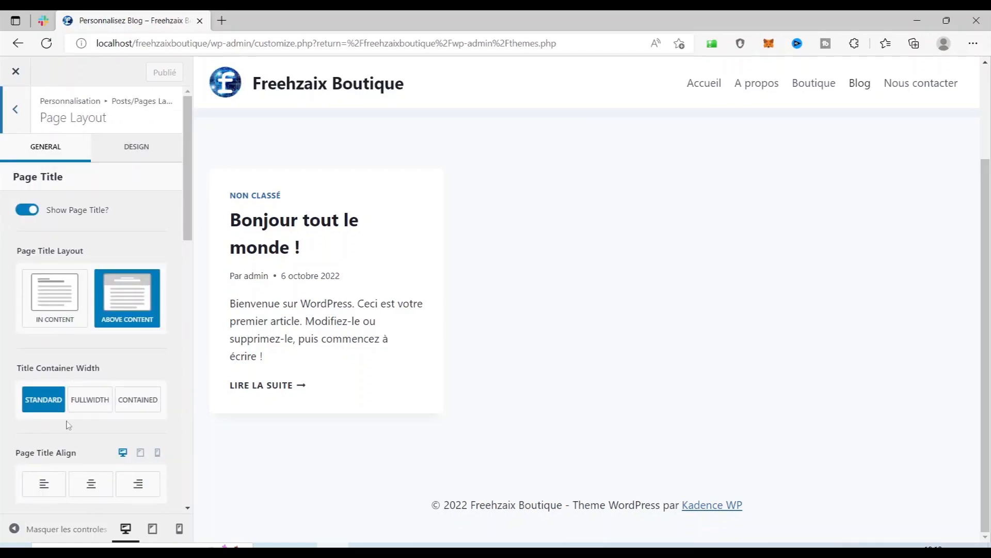
{"action": "scroll", "coordinate": [69, 425], "scroll_direction": "down", "scroll_amount": 5}
{"action": "scroll", "coordinate": [101, 391], "scroll_direction": "up", "scroll_amount": 5}
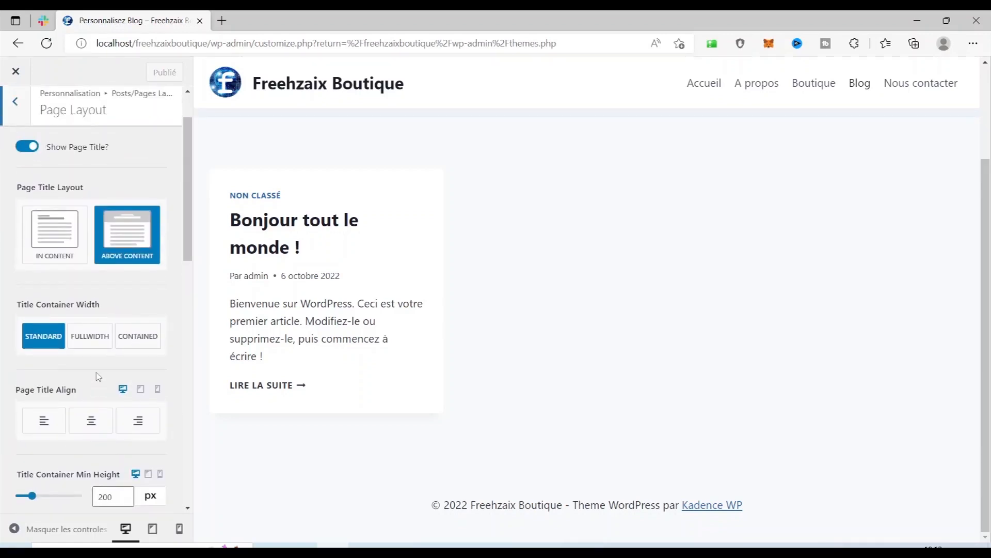
{"action": "left_click", "coordinate": [11, 110]}
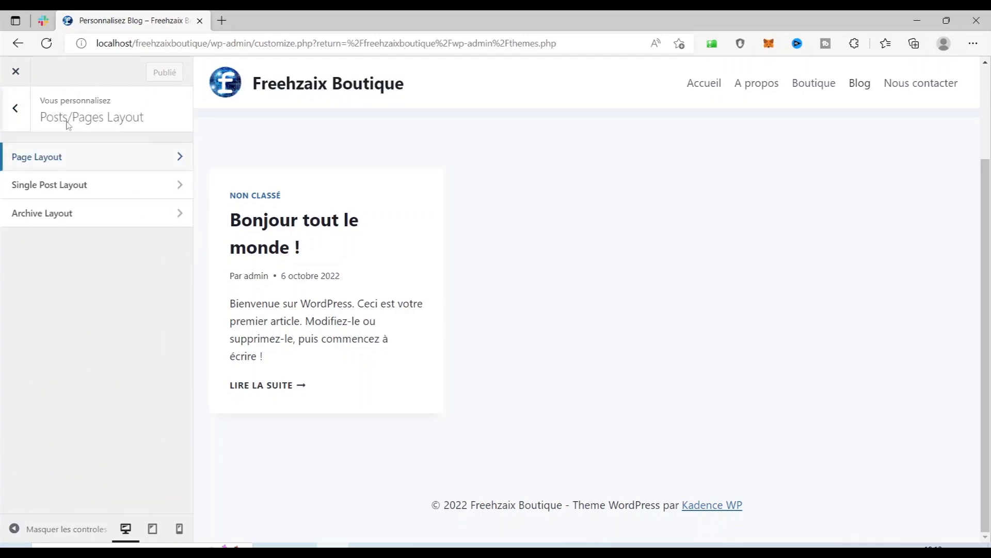
{"action": "left_click", "coordinate": [86, 161]}
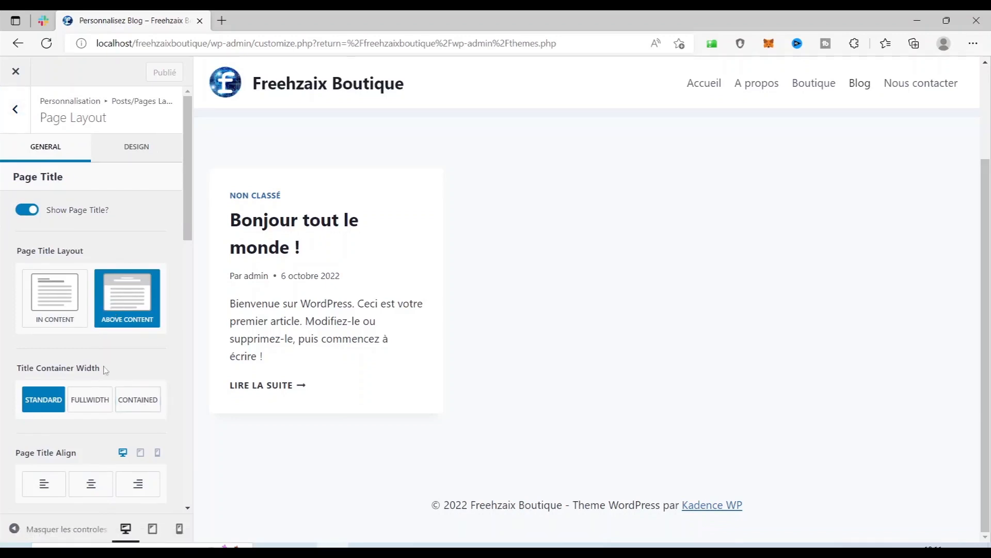
{"action": "scroll", "coordinate": [150, 338], "scroll_direction": "down", "scroll_amount": 1}
{"action": "scroll", "coordinate": [151, 345], "scroll_direction": "down", "scroll_amount": 3}
{"action": "scroll", "coordinate": [131, 445], "scroll_direction": "down", "scroll_amount": 5}
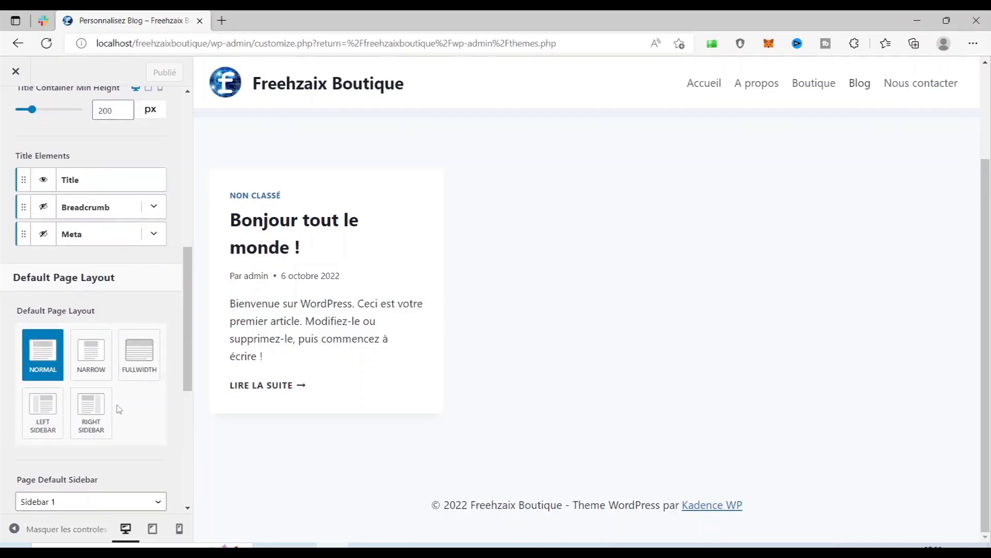
{"action": "scroll", "coordinate": [62, 133], "scroll_direction": "up", "scroll_amount": 5}
{"action": "scroll", "coordinate": [62, 133], "scroll_direction": "up", "scroll_amount": 1}
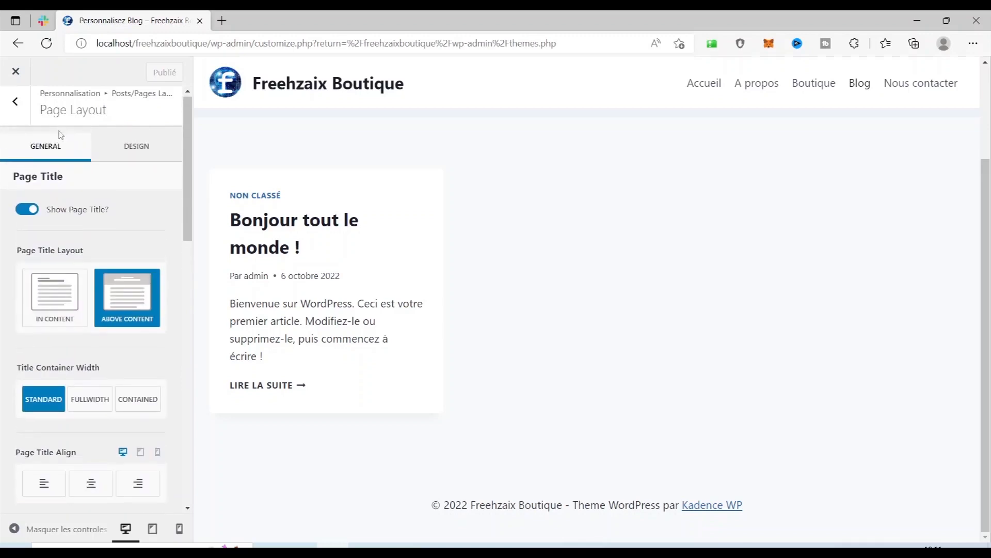
{"action": "left_click", "coordinate": [14, 116]}
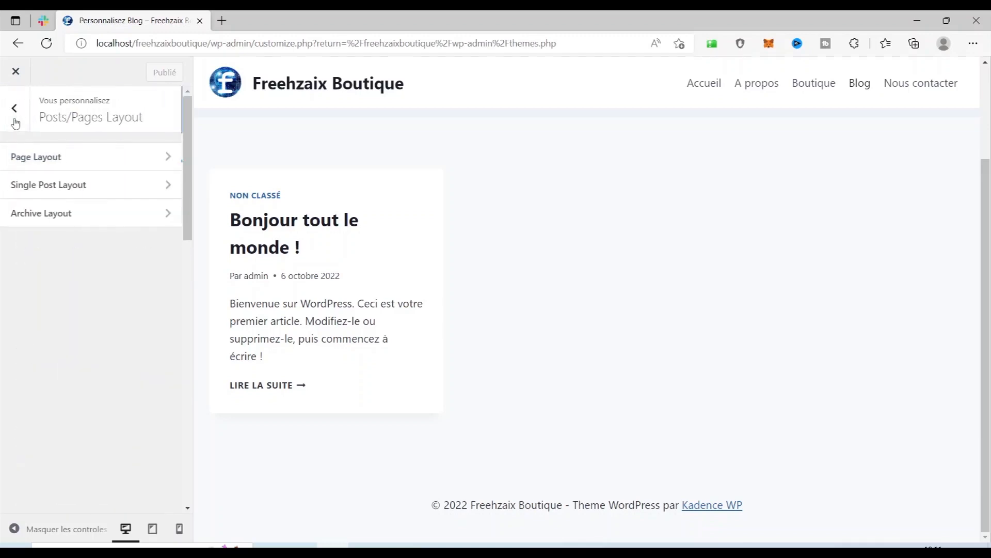
{"action": "left_click", "coordinate": [119, 187]}
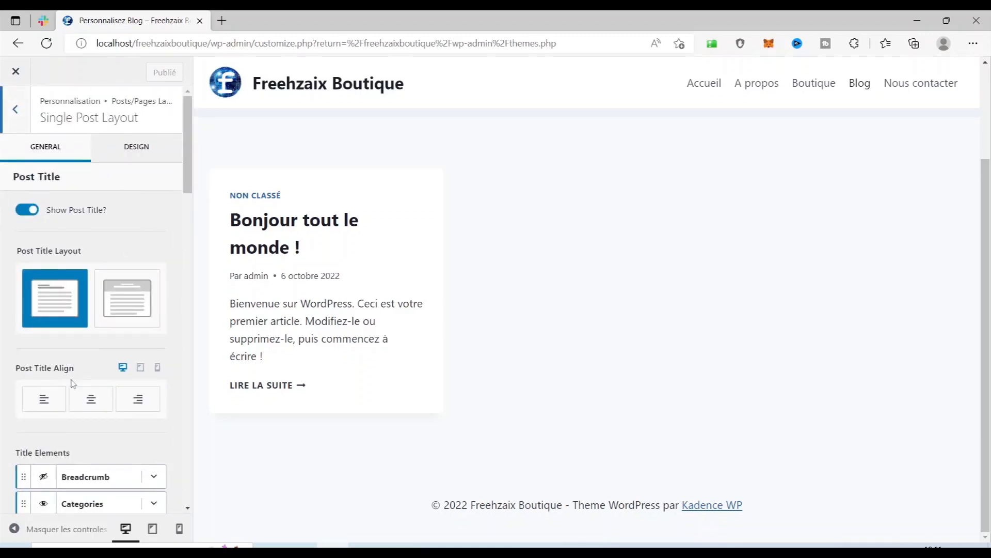
Review the Single Post Layout options, keeping Sidebar 1 as the post sidebar
{"action": "scroll", "coordinate": [73, 384], "scroll_direction": "down", "scroll_amount": 9}
{"action": "scroll", "coordinate": [73, 383], "scroll_direction": "down", "scroll_amount": 3}
{"action": "scroll", "coordinate": [72, 380], "scroll_direction": "down", "scroll_amount": 5}
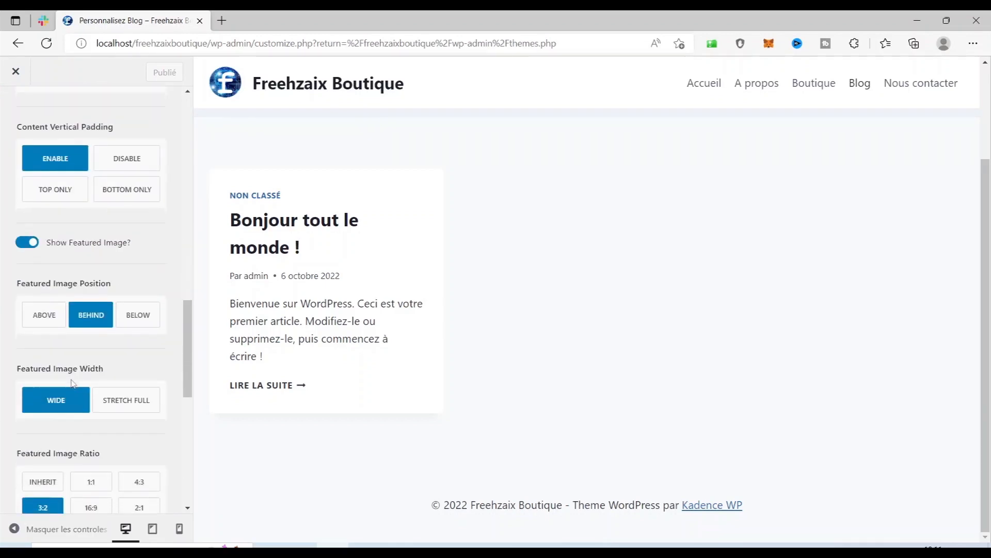
{"action": "scroll", "coordinate": [73, 385], "scroll_direction": "up", "scroll_amount": 10}
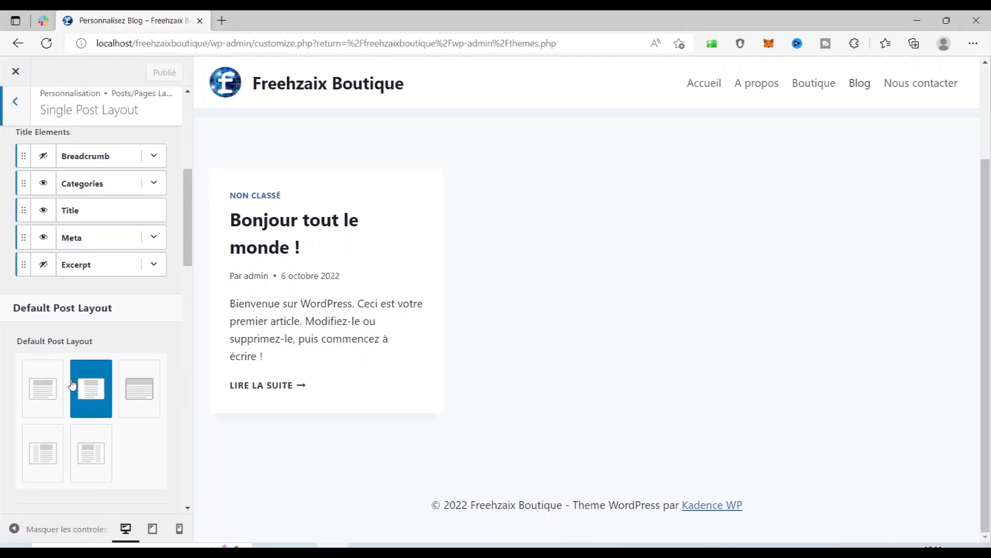
{"action": "scroll", "coordinate": [73, 384], "scroll_direction": "down", "scroll_amount": 3}
{"action": "left_click", "coordinate": [94, 423]}
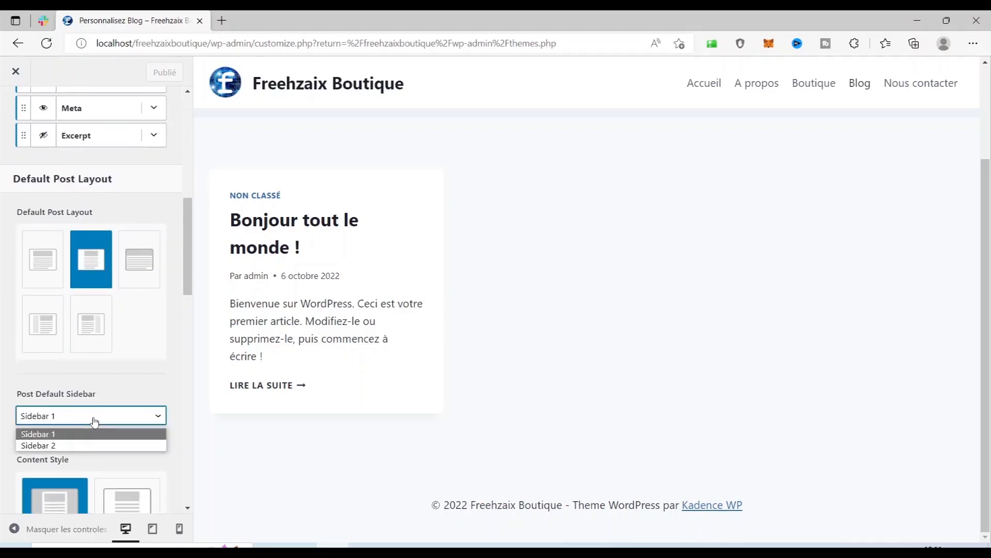
{"action": "left_click", "coordinate": [94, 422]}
Set the Post Title Layout to Above Content and publish the change
{"action": "scroll", "coordinate": [94, 422], "scroll_direction": "up", "scroll_amount": 4}
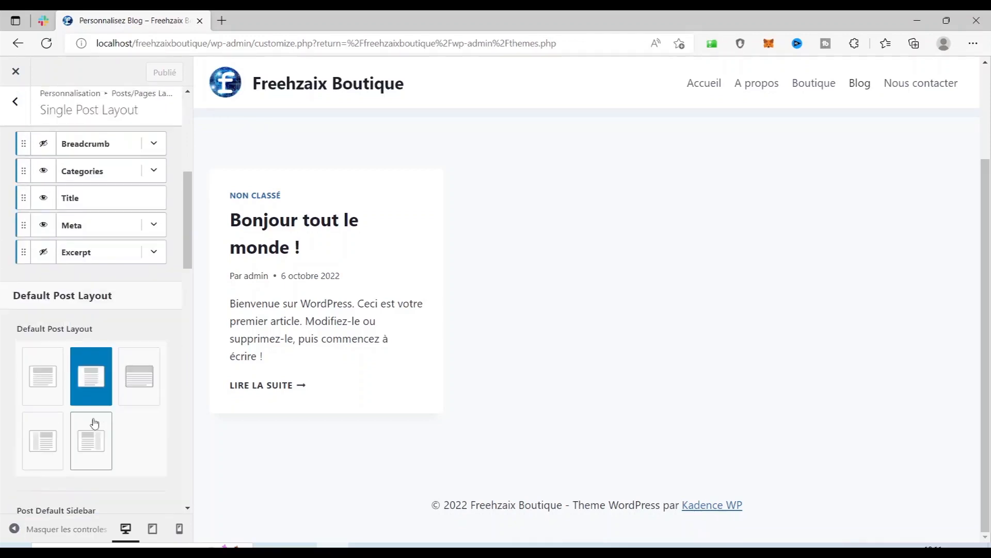
{"action": "scroll", "coordinate": [95, 423], "scroll_direction": "up", "scroll_amount": 3}
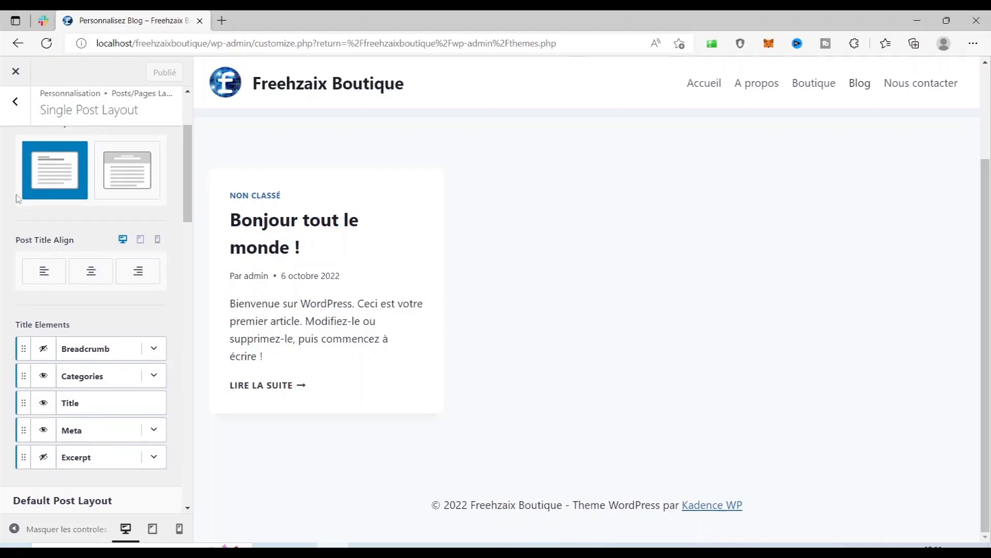
{"action": "scroll", "coordinate": [29, 155], "scroll_direction": "up", "scroll_amount": 3}
{"action": "scroll", "coordinate": [124, 336], "scroll_direction": "down", "scroll_amount": 1}
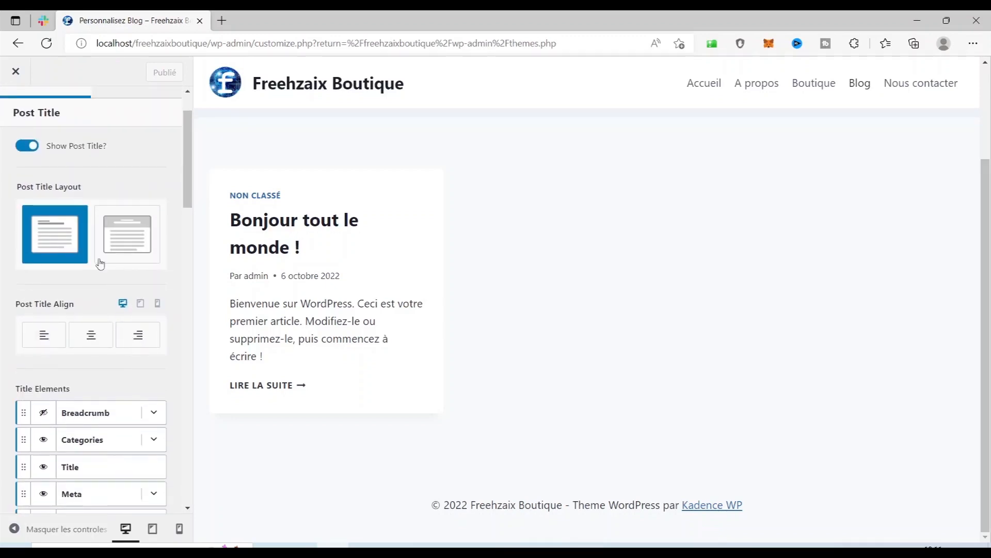
{"action": "left_click", "coordinate": [123, 239]}
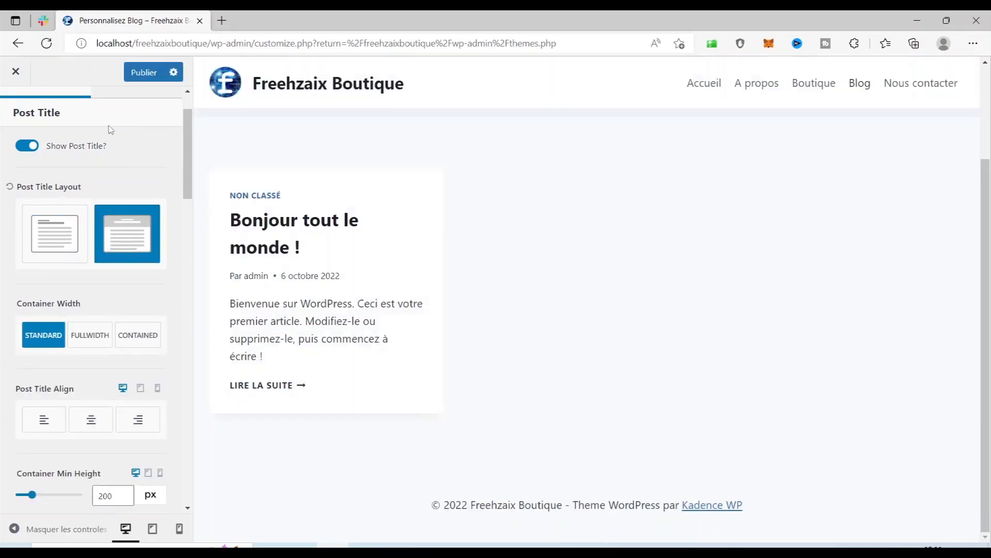
{"action": "left_click", "coordinate": [139, 71]}
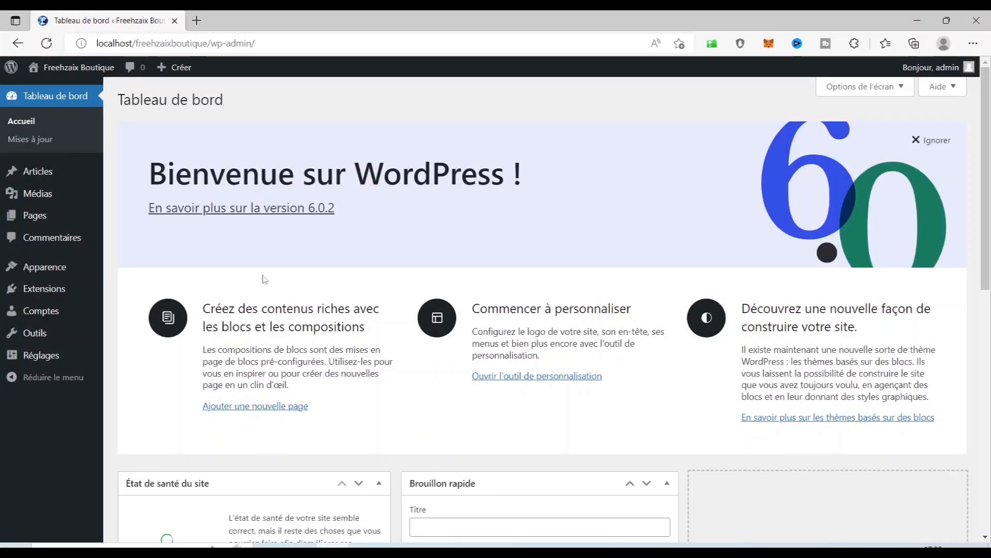
Search for 'elementor', install and activate Elementor Website Builder, and skip its onboarding
{"action": "mouse_move", "coordinate": [68, 291]}
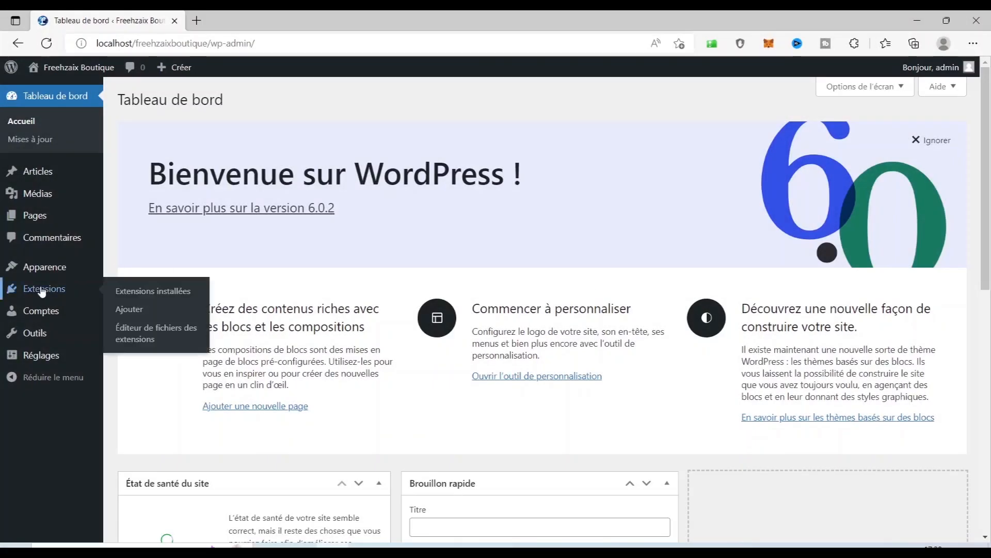
{"action": "left_click", "coordinate": [124, 310]}
{"action": "left_click", "coordinate": [862, 135]}
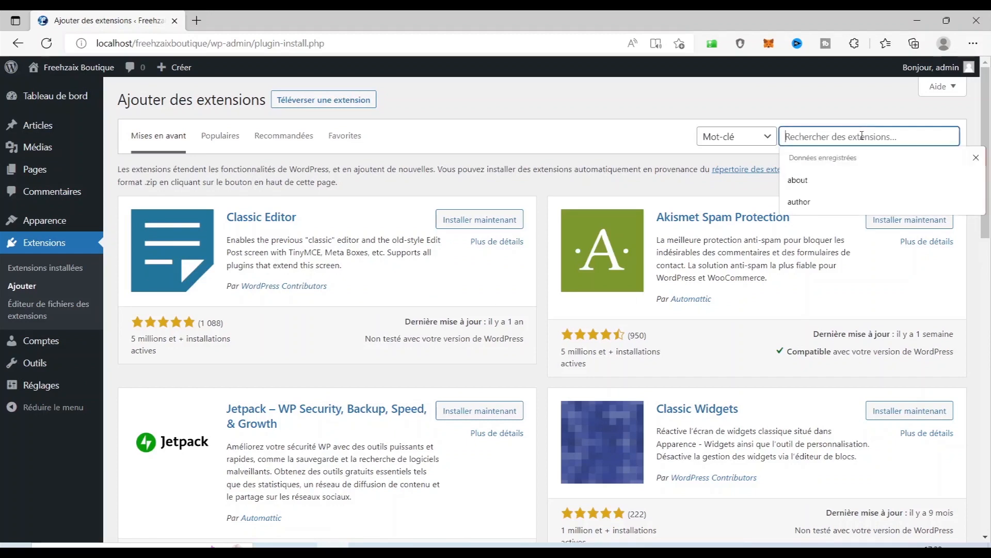
{"action": "type", "text": "elementor"}
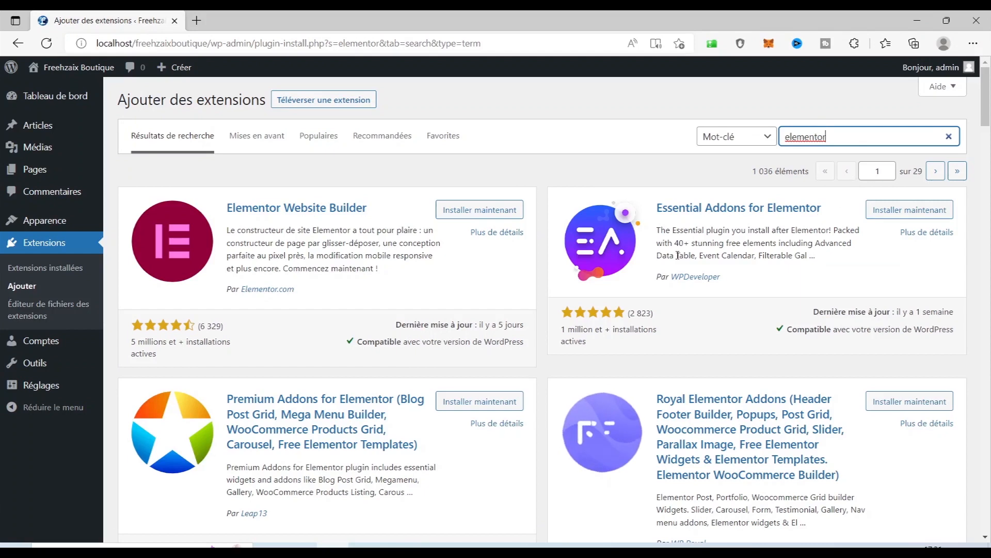
{"action": "left_click", "coordinate": [479, 209]}
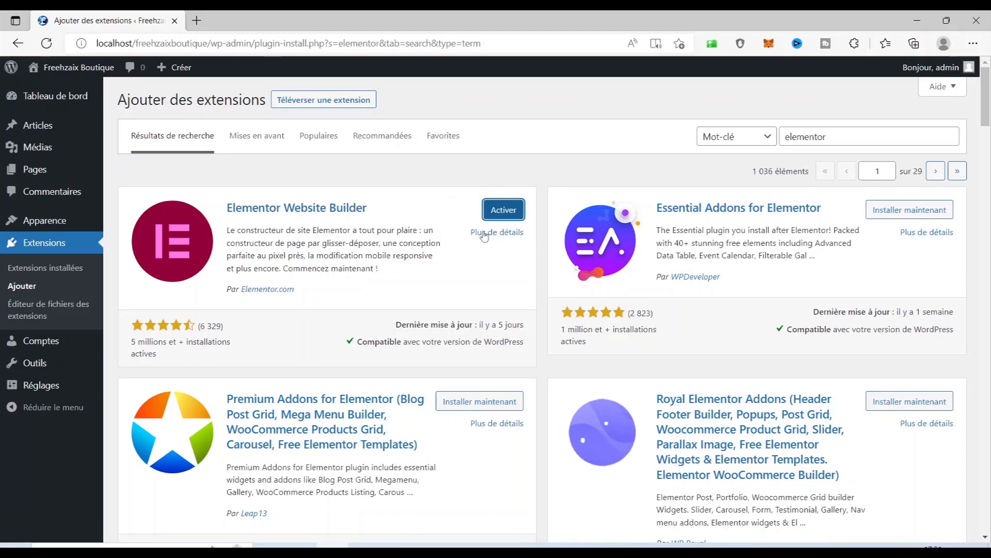
{"action": "left_click", "coordinate": [509, 212]}
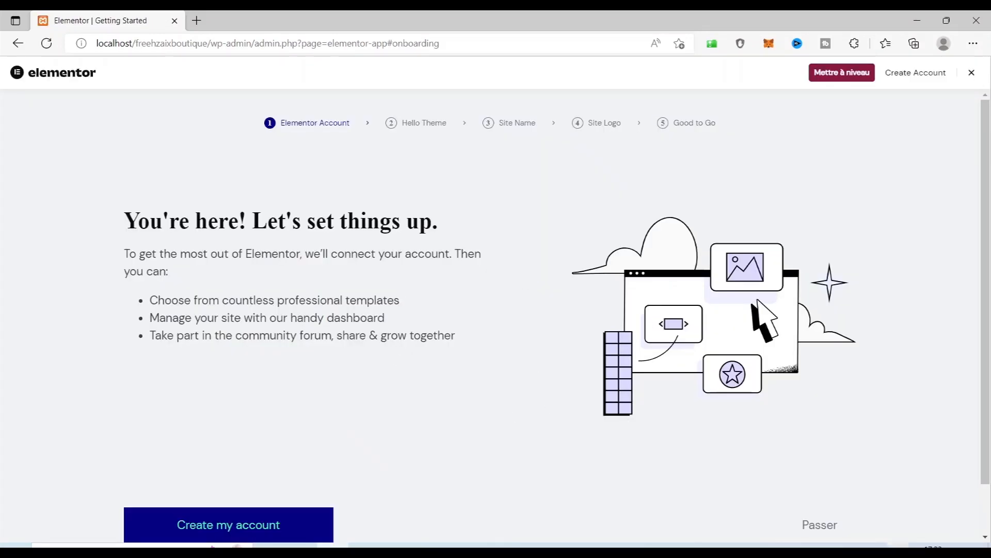
{"action": "left_click", "coordinate": [972, 75]}
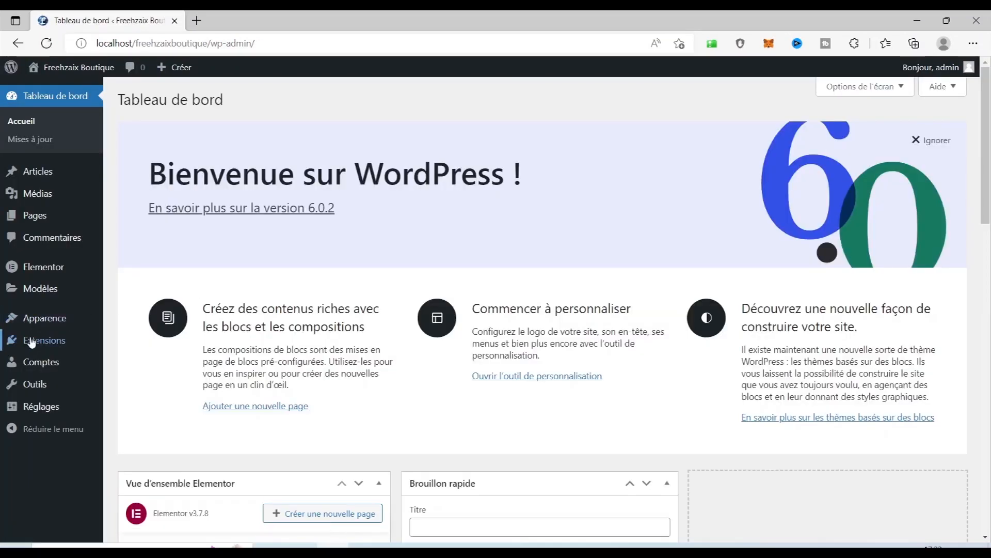
Upload elementor-pro.zip from Téléchargements > wp plugins > elementorpro377n as a new plugin
{"action": "mouse_move", "coordinate": [30, 347]}
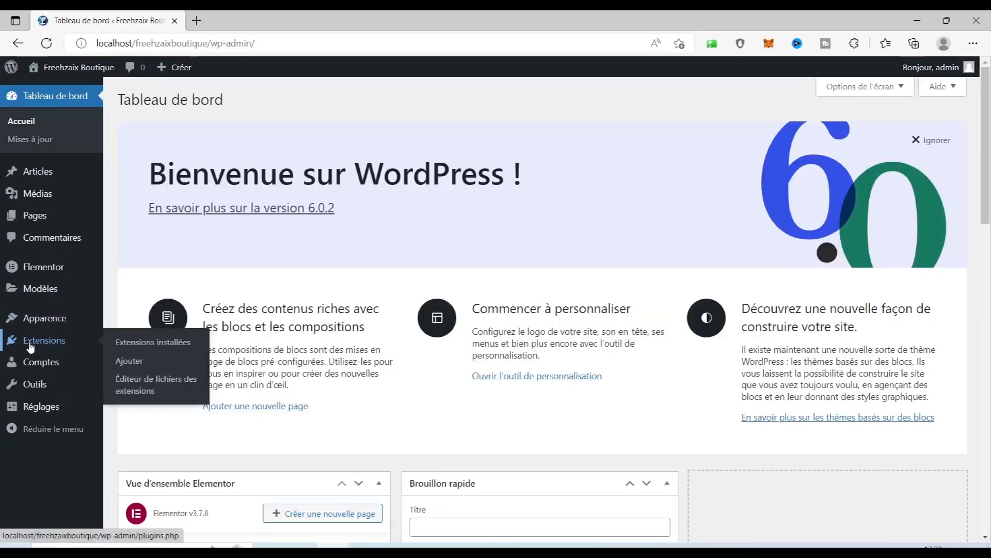
{"action": "left_click", "coordinate": [133, 361]}
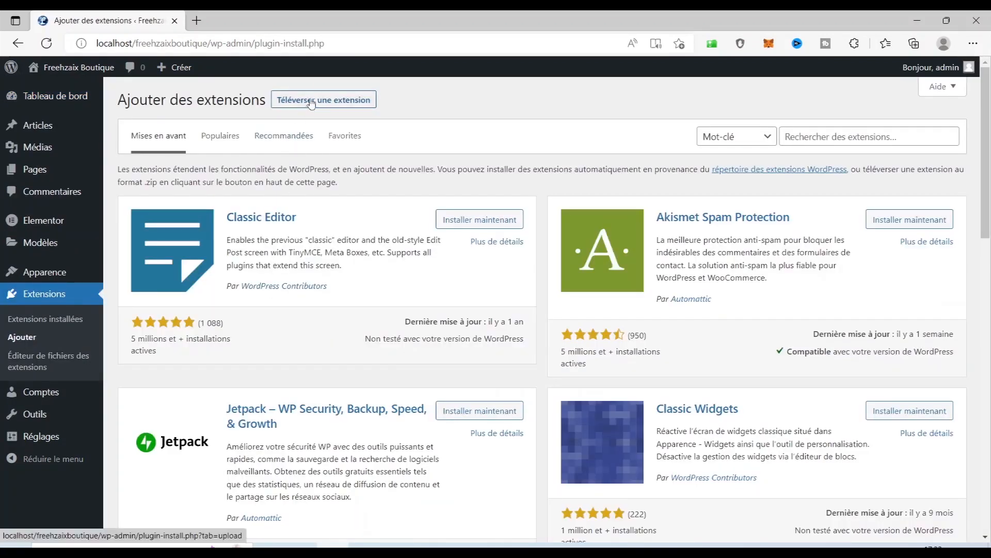
{"action": "left_click", "coordinate": [312, 101]}
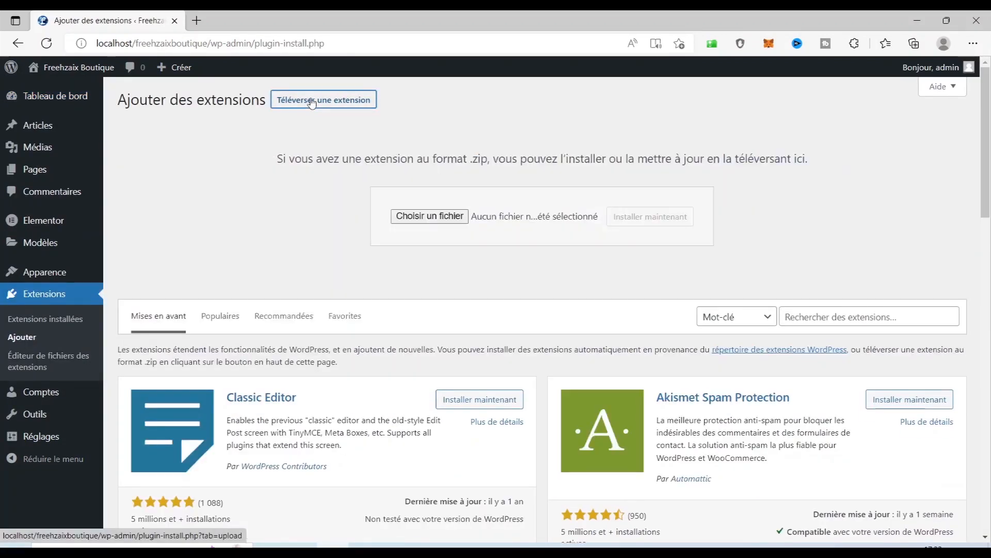
{"action": "left_click", "coordinate": [414, 216]}
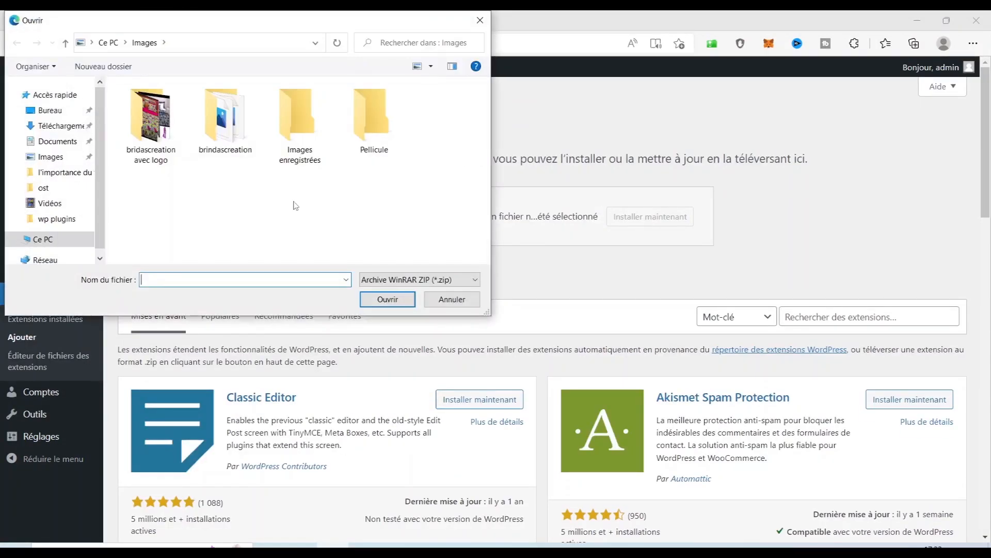
{"action": "left_click", "coordinate": [60, 129]}
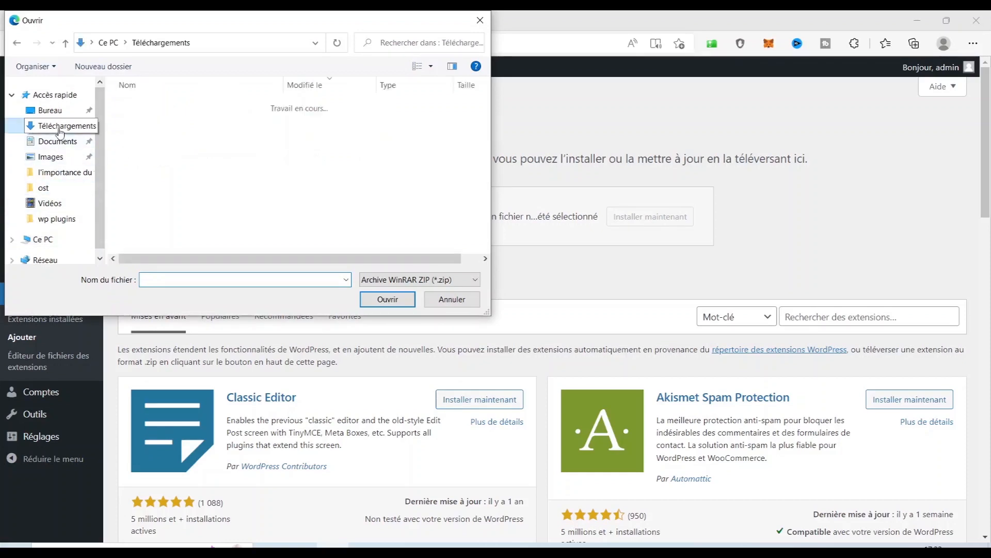
{"action": "double_click", "coordinate": [157, 124]}
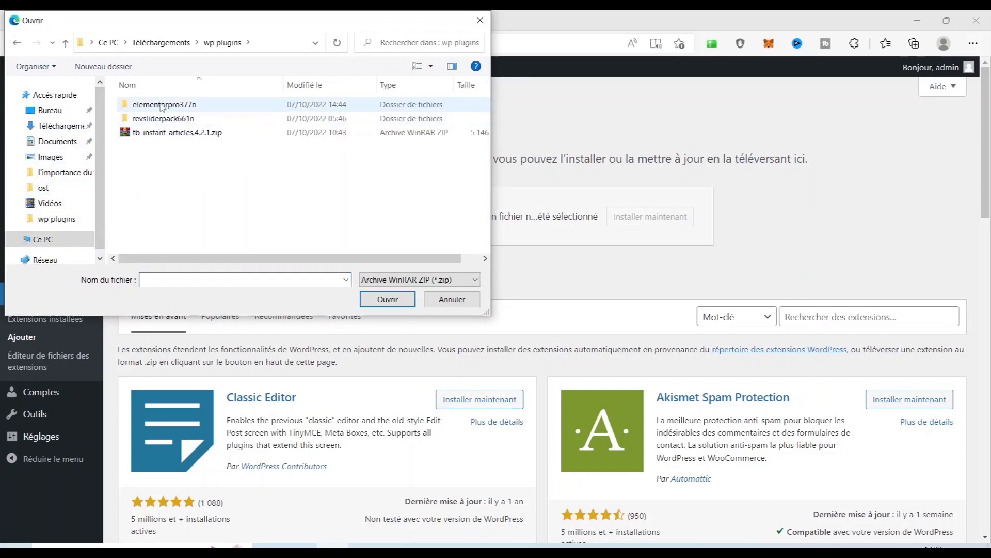
{"action": "double_click", "coordinate": [162, 106]}
{"action": "left_click", "coordinate": [161, 120]}
{"action": "left_click", "coordinate": [387, 299]}
Install and activate Elementor Pro, then return to Ajouter des extensions
{"action": "left_click", "coordinate": [645, 218]}
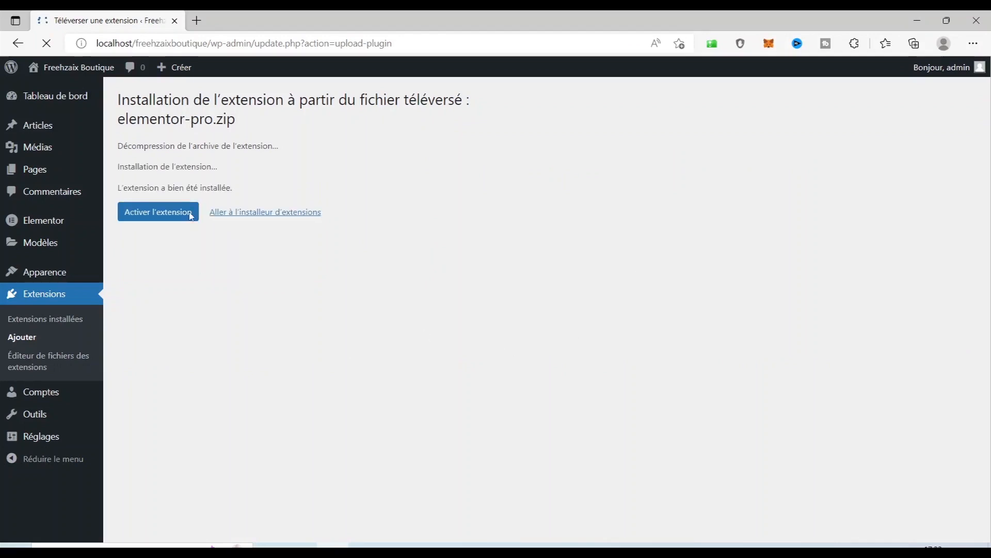
{"action": "left_click", "coordinate": [146, 216]}
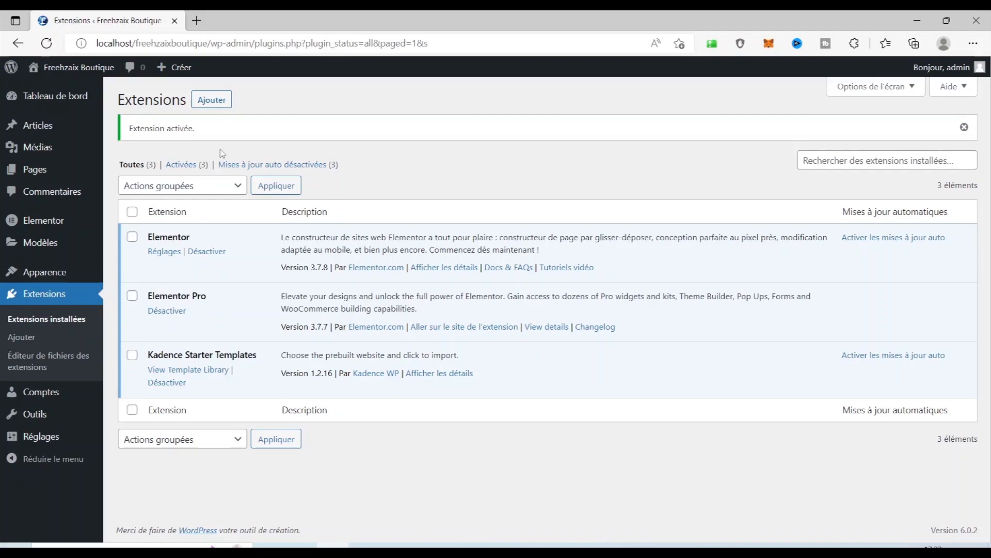
{"action": "left_click", "coordinate": [211, 101]}
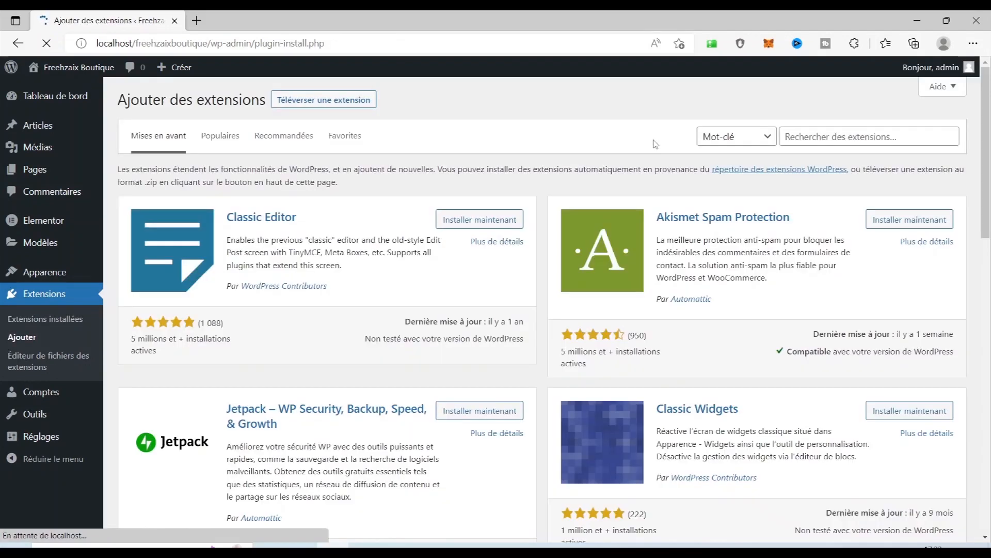
Search for 'woocommerce', then install and activate the WooCommerce plugin
{"action": "left_click", "coordinate": [871, 135]}
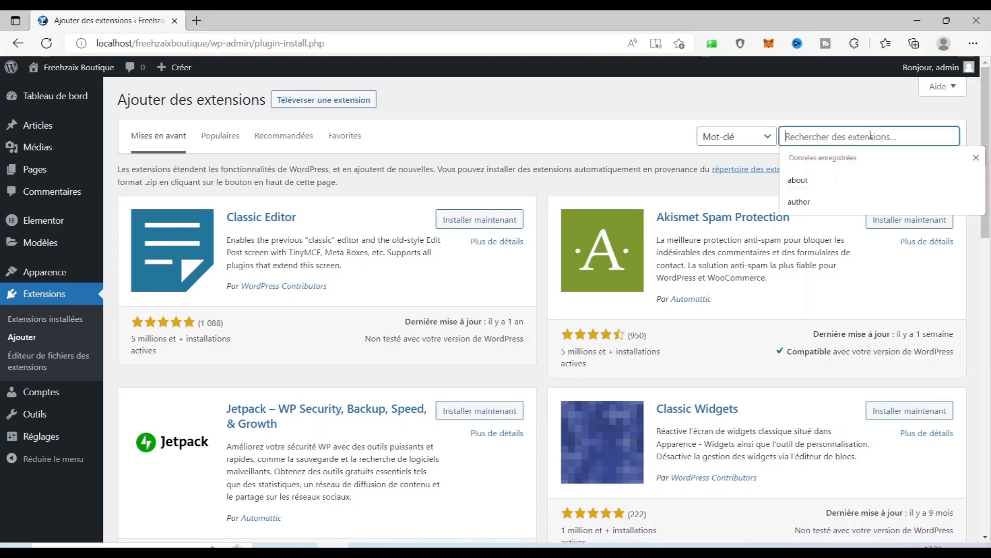
{"action": "type", "text": "woocomerce"}
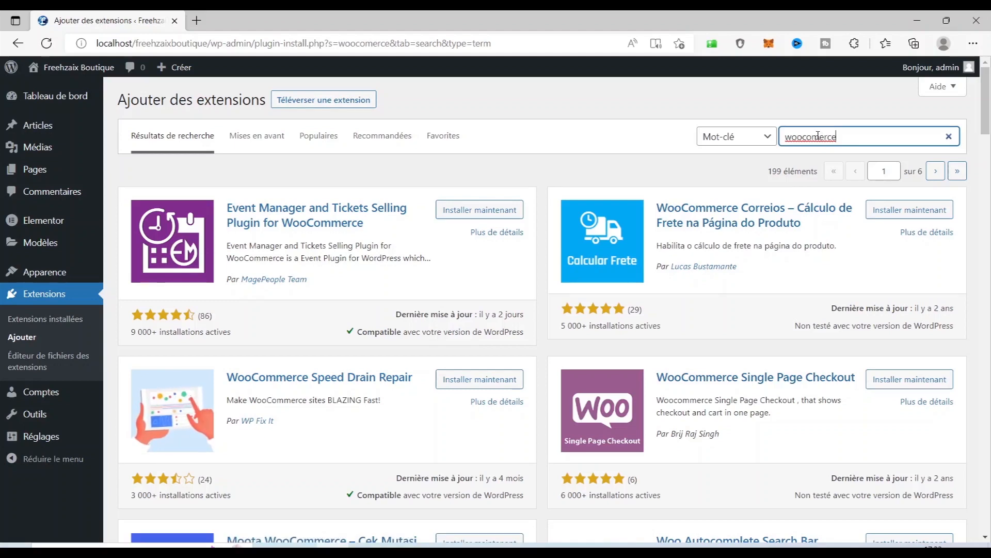
{"action": "right_click", "coordinate": [819, 136]}
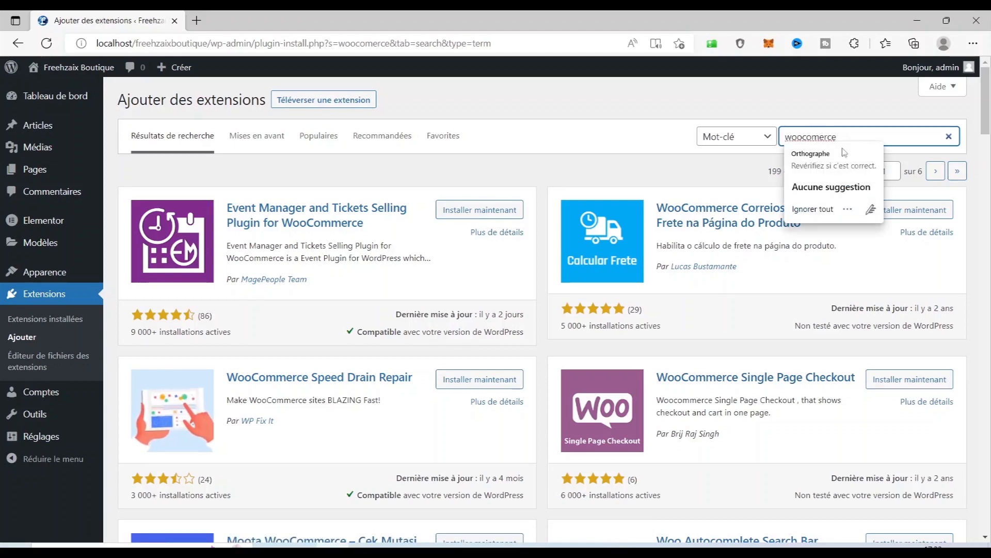
{"action": "type", "text": "m"}
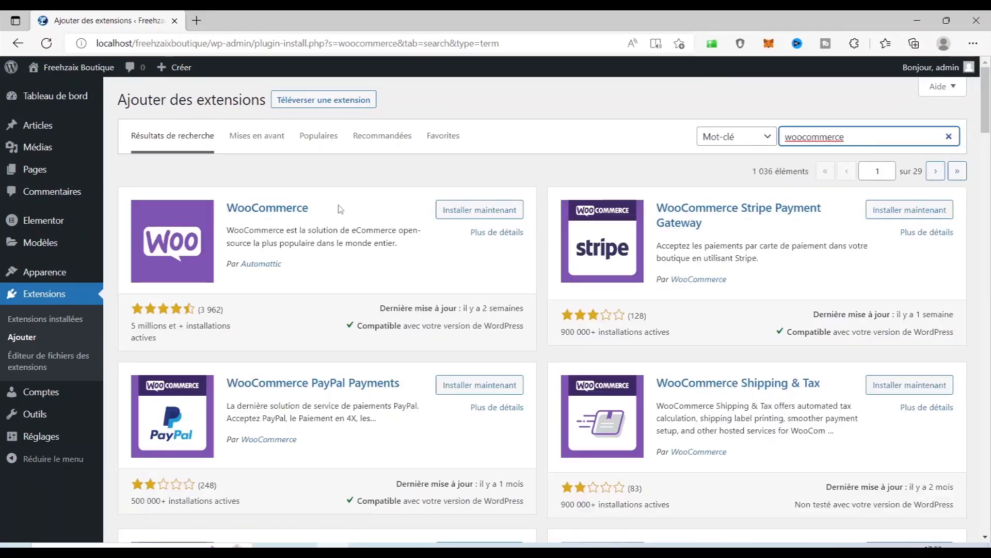
{"action": "left_click", "coordinate": [456, 214]}
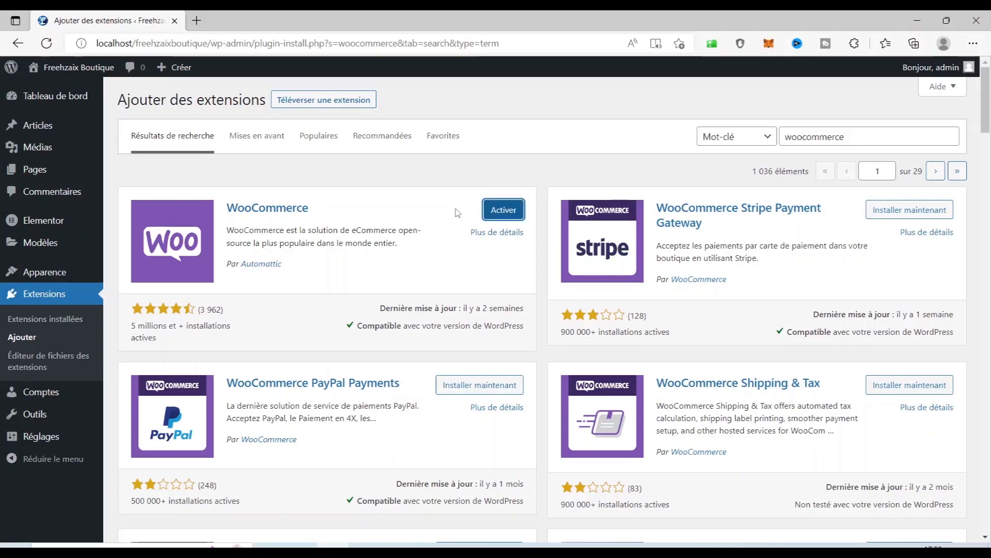
{"action": "left_click", "coordinate": [508, 210]}
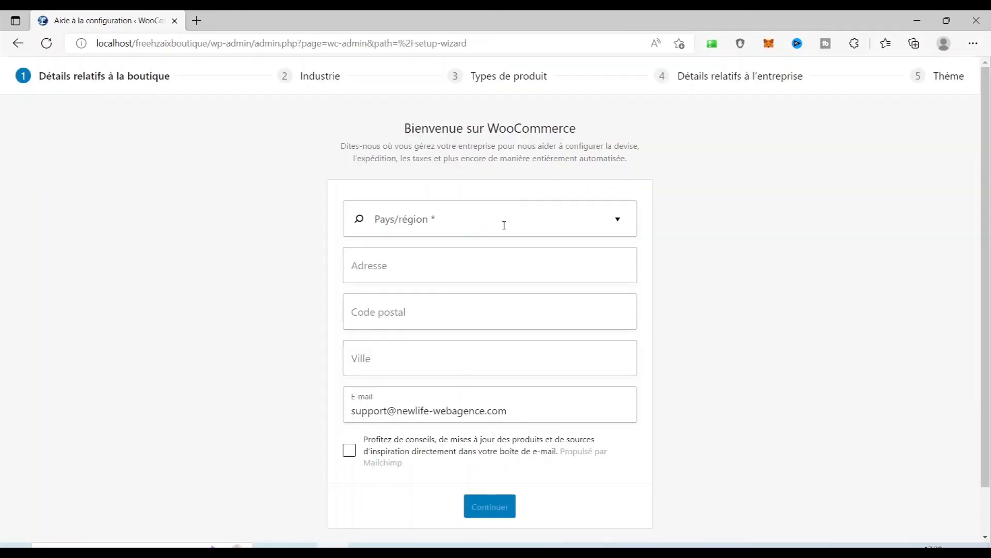
Set the store location to Côte-d'Ivoire, address Treichville, postal code 00225, city Abidjan
{"action": "left_click", "coordinate": [453, 228]}
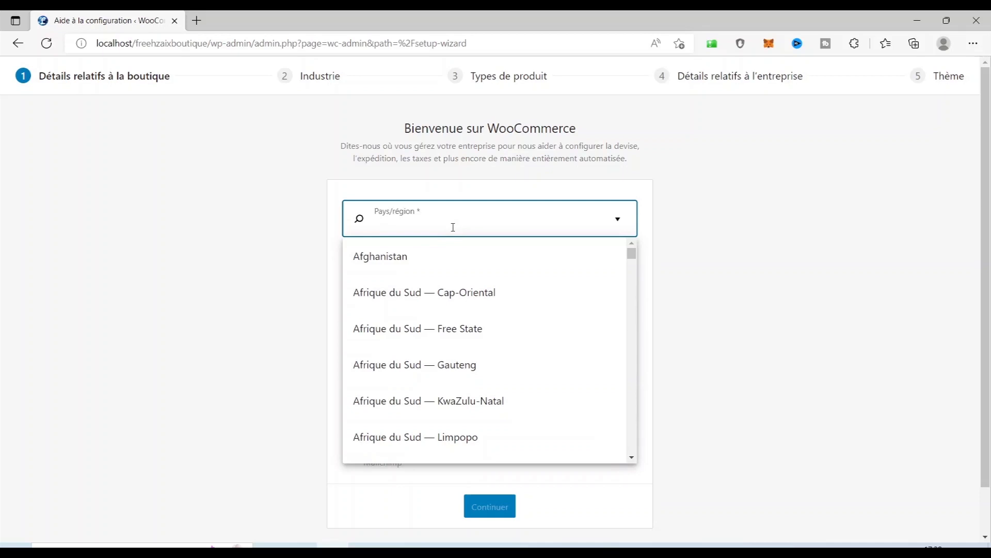
{"action": "type", "text": "côte"}
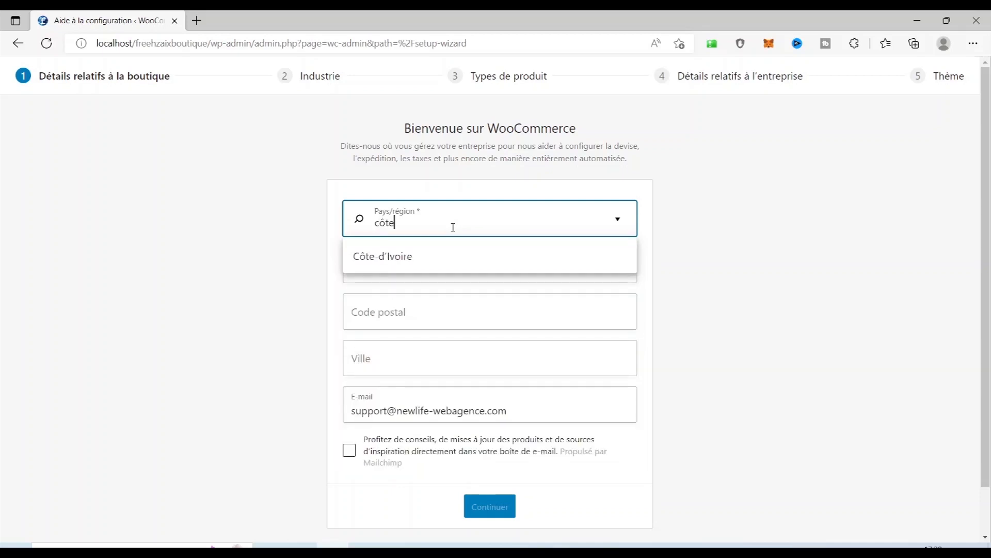
{"action": "left_click", "coordinate": [456, 264]}
{"action": "left_click", "coordinate": [457, 263]}
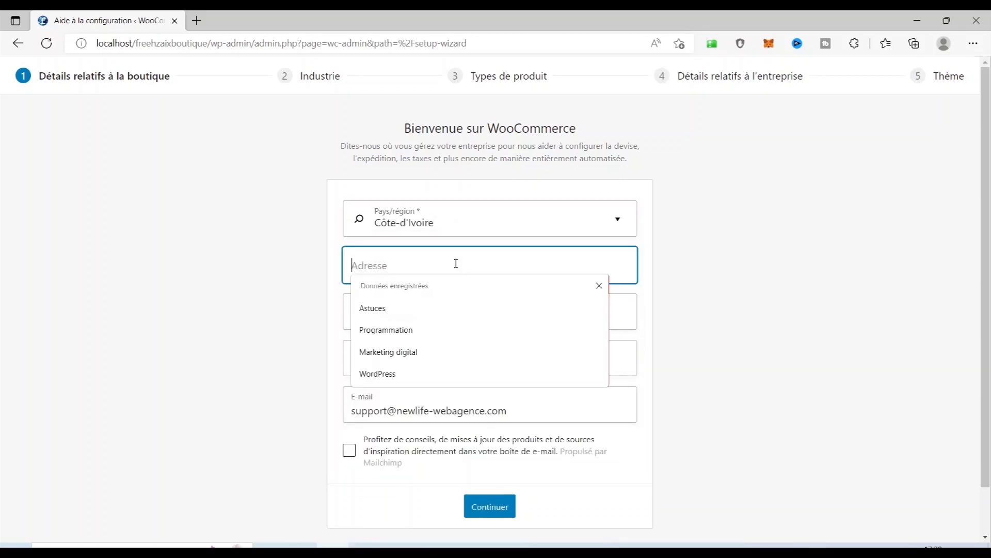
{"action": "type", "text": "Treichville"}
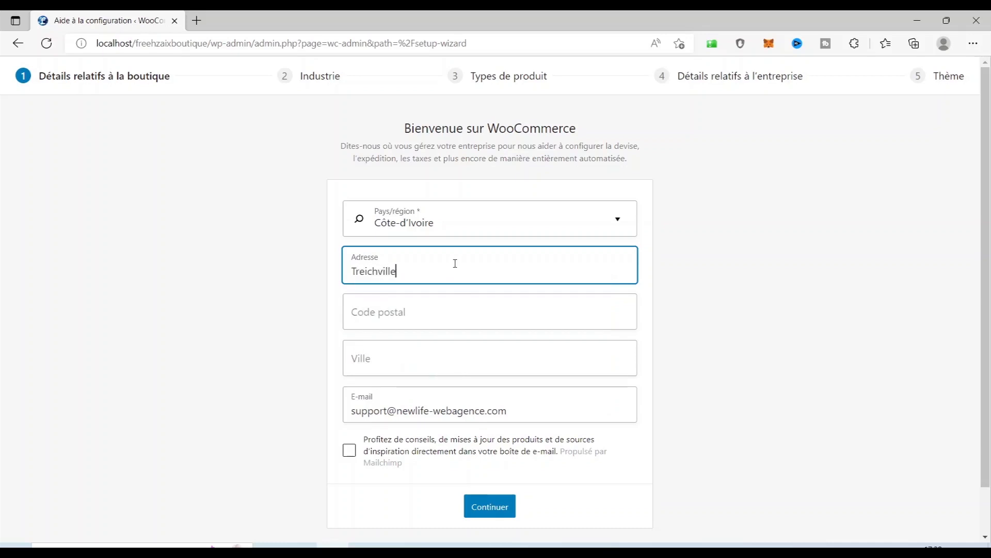
{"action": "key", "text": "Tab"}
{"action": "type", "text": "0"}
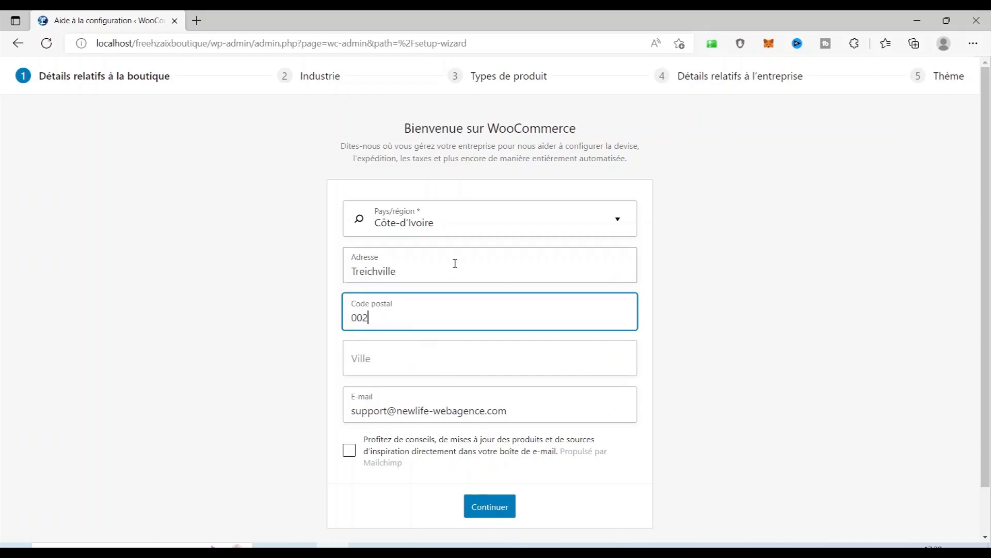
{"action": "key", "text": "Tab"}
{"action": "type", "text": "A"}
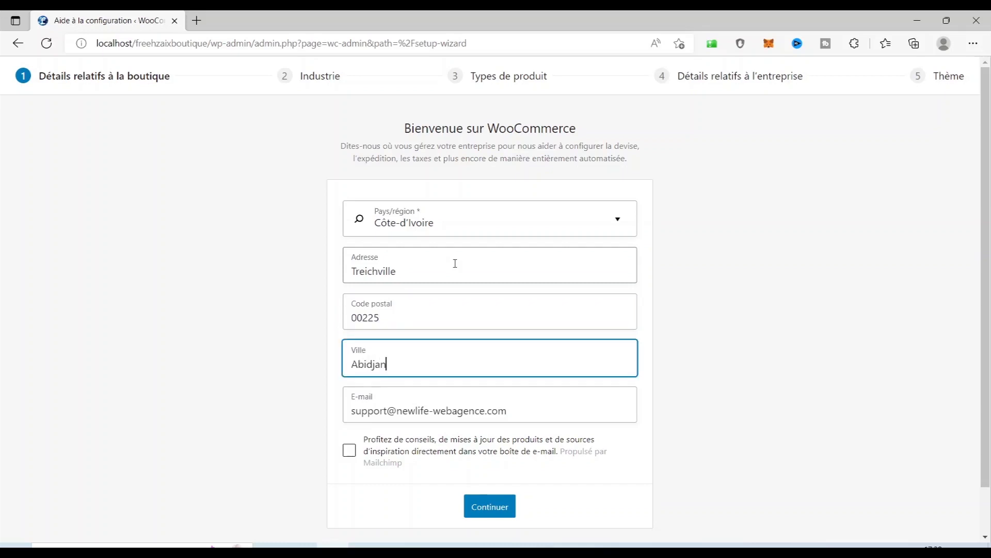
{"action": "key", "text": "Tab"}
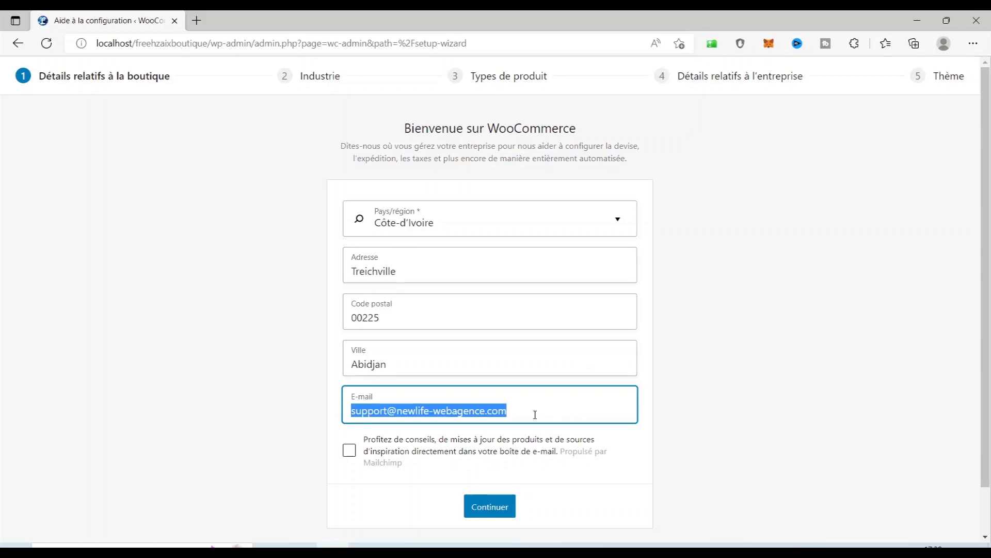
Update the store e-mail address, submit the store details, and decline usage tracking
{"action": "left_click", "coordinate": [535, 414]}
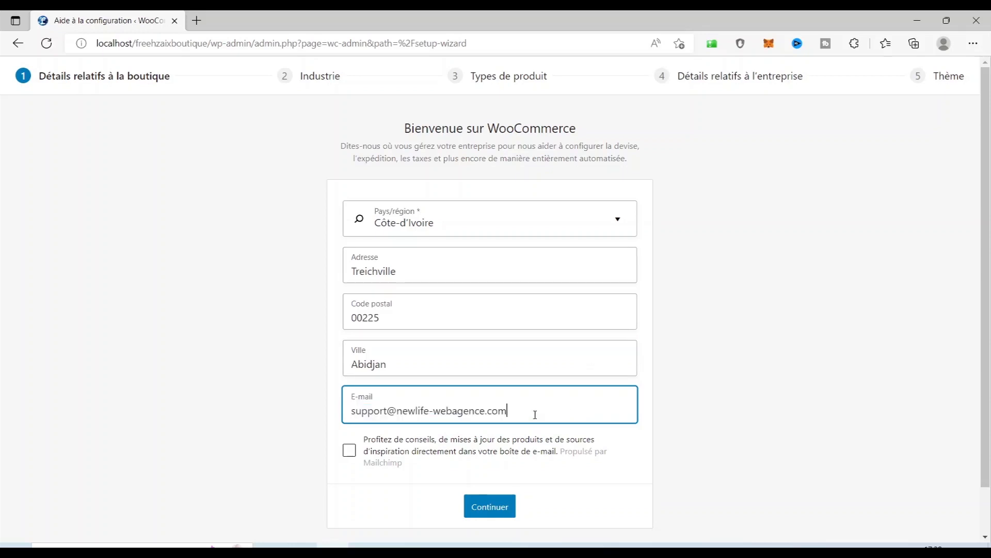
{"action": "key", "text": "BackSpace"}
{"action": "key", "text": "BackSpace"}
{"action": "key", "text": "BackSpace"}
{"action": "key", "text": "BackSpace"}
{"action": "key", "text": "BackSpace"}
{"action": "key", "text": "BackSpace"}
{"action": "key", "text": "BackSpace"}
{"action": "key", "text": "BackSpace"}
{"action": "key", "text": "BackSpace"}
{"action": "key", "text": "BackSpace"}
{"action": "key", "text": "BackSpace"}
{"action": "key", "text": "BackSpace"}
{"action": "key", "text": "BackSpace"}
{"action": "key", "text": "BackSpace"}
{"action": "key", "text": "BackSpace"}
{"action": "key", "text": "BackSpace"}
{"action": "key", "text": "BackSpace"}
{"action": "key", "text": "BackSpace"}
{"action": "key", "text": "BackSpace"}
{"action": "key", "text": "BackSpace"}
{"action": "key", "text": "BackSpace"}
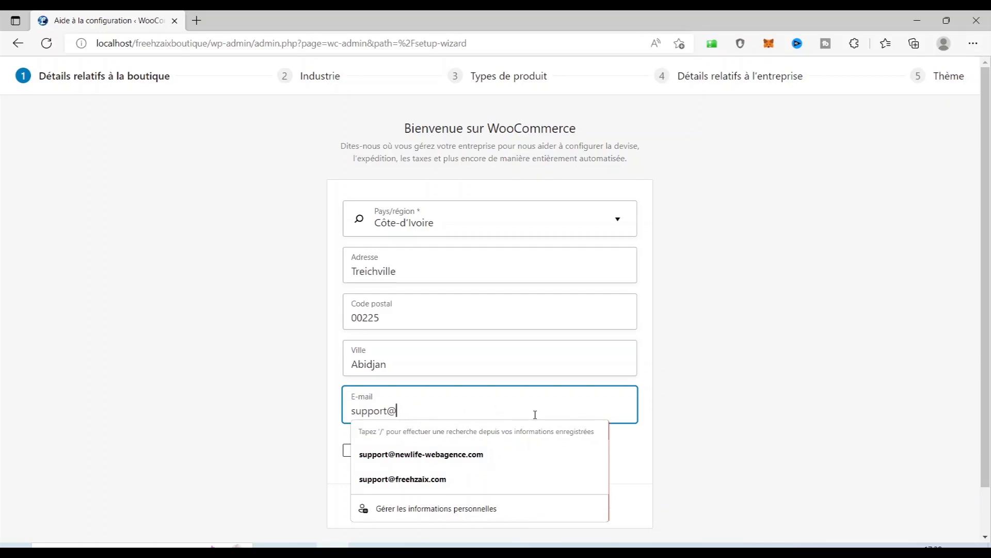
{"action": "type", "text": "free"}
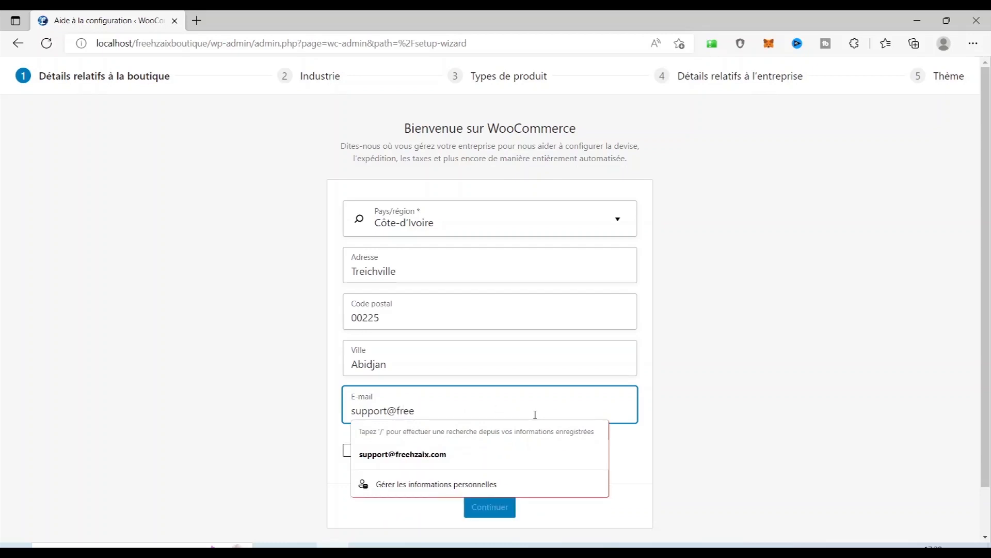
{"action": "key", "text": "Down"}
{"action": "key", "text": "Return"}
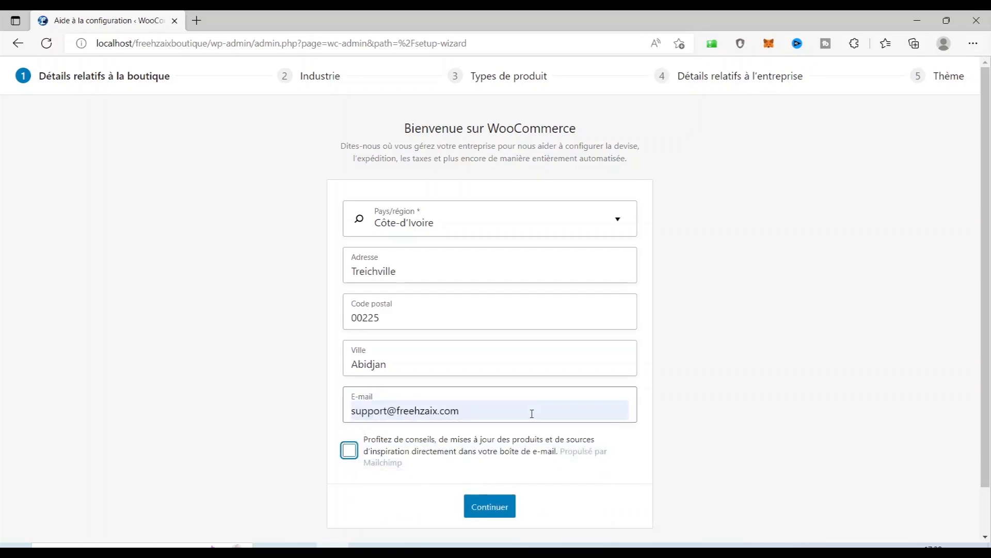
{"action": "scroll", "coordinate": [532, 413], "scroll_direction": "down", "scroll_amount": 1}
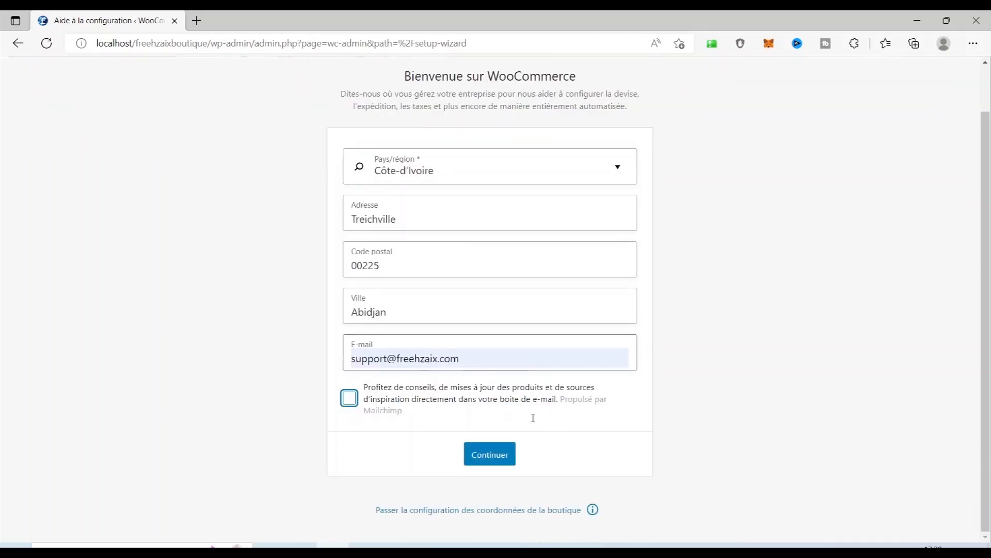
{"action": "left_click", "coordinate": [494, 459]}
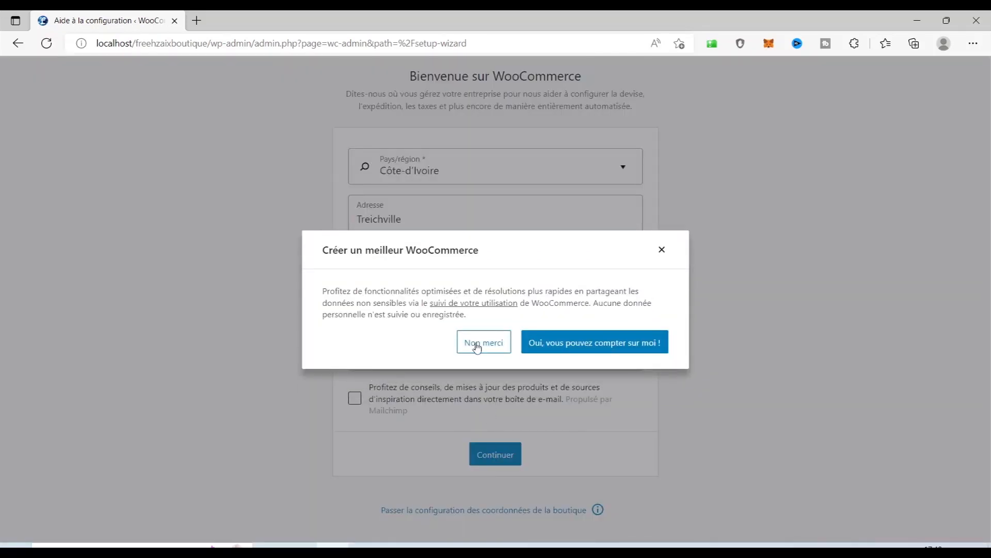
{"action": "left_click", "coordinate": [477, 345]}
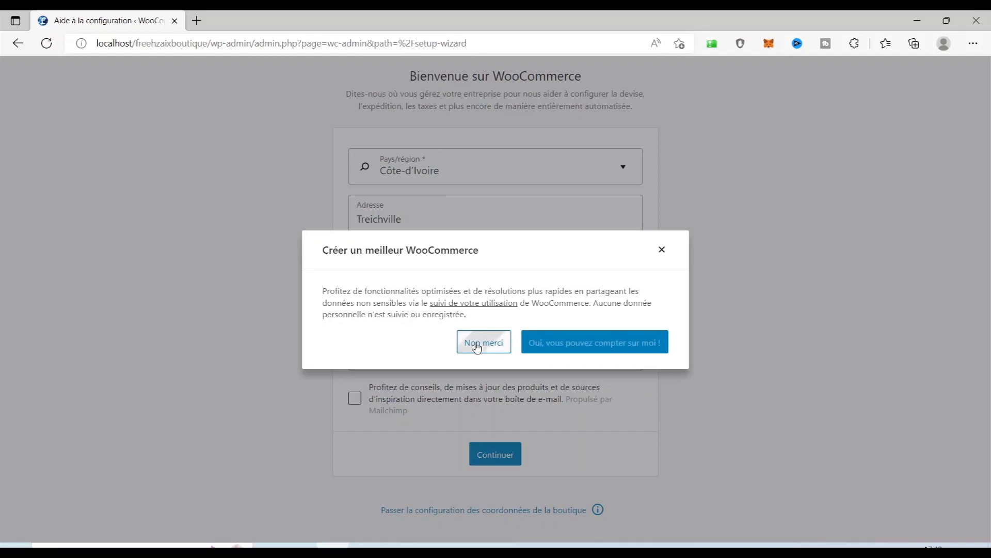
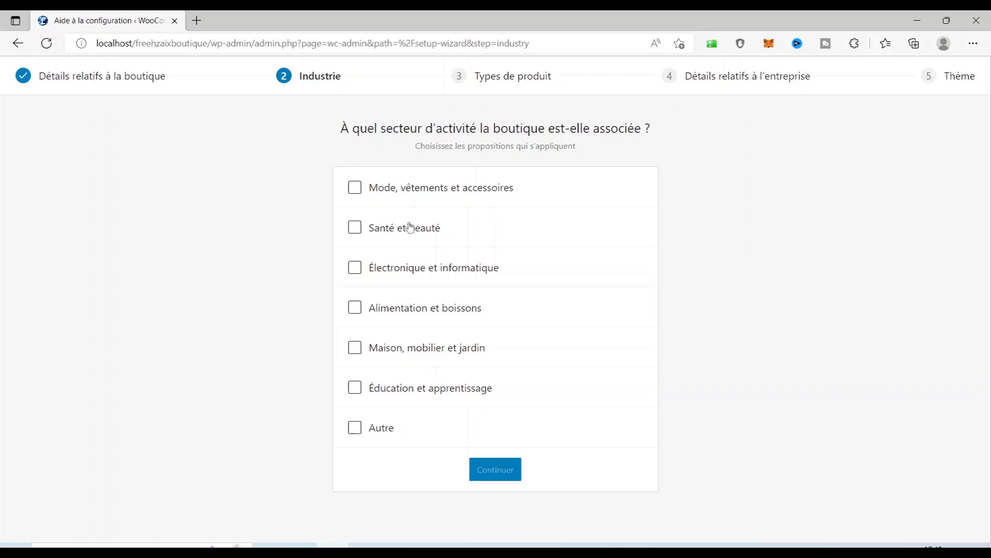
Mark six store industries: fashion, health and beauty, food, electronics, home and garden, education
{"action": "left_click", "coordinate": [406, 187]}
{"action": "left_click", "coordinate": [406, 233]}
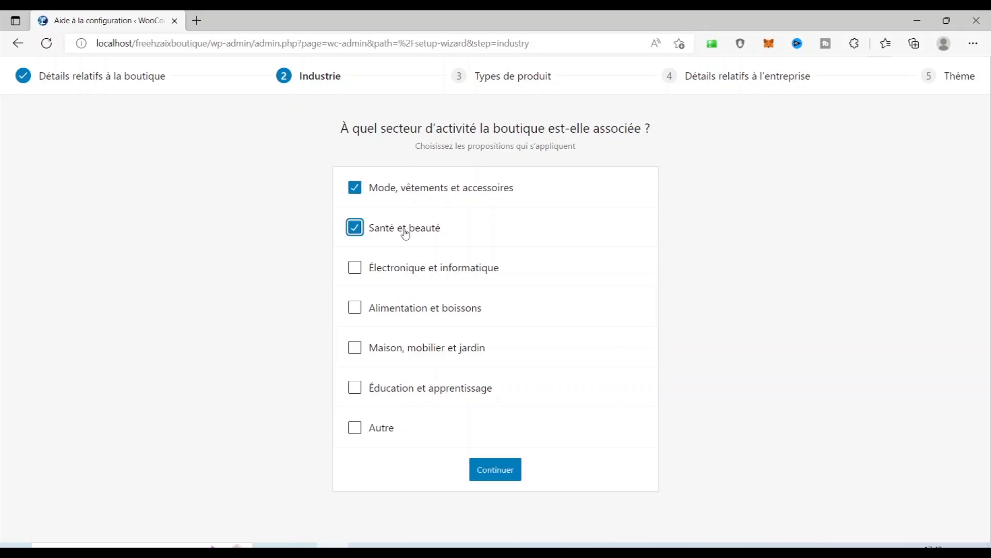
{"action": "left_click", "coordinate": [425, 316]}
{"action": "left_click", "coordinate": [413, 269]}
{"action": "left_click", "coordinate": [419, 356]}
{"action": "left_click", "coordinate": [425, 392]}
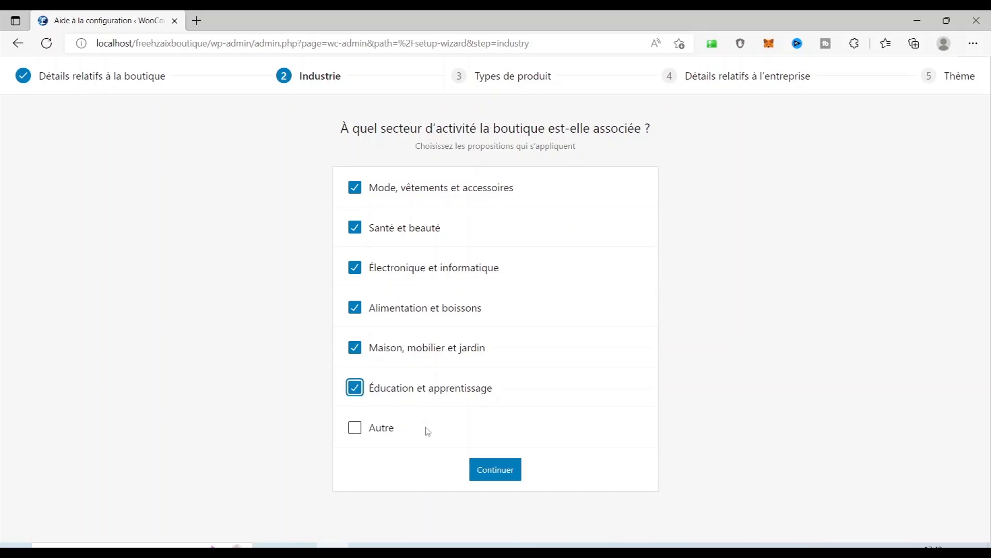
{"action": "left_click", "coordinate": [500, 473]}
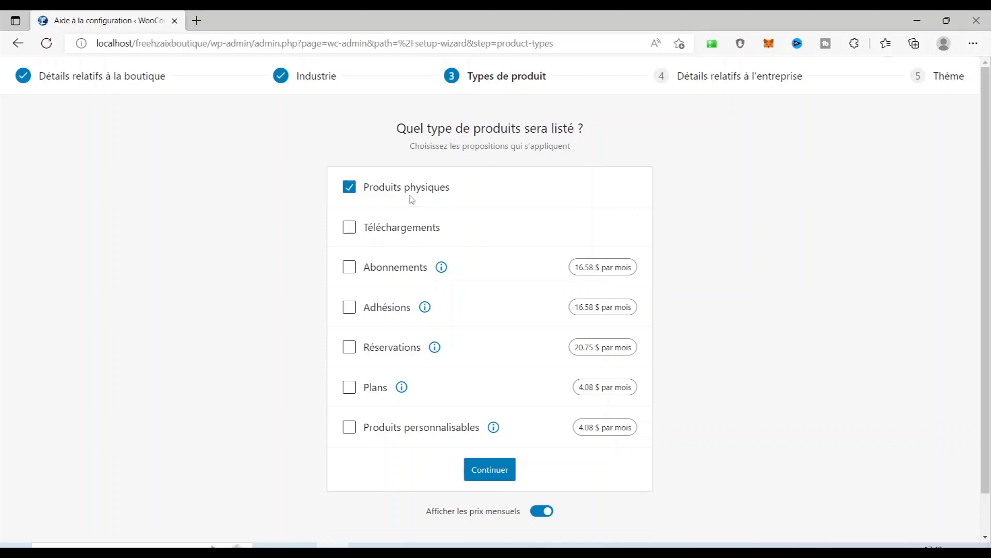
Choose Produits physiques and Téléchargements as the product types and continue
{"action": "left_click", "coordinate": [348, 232]}
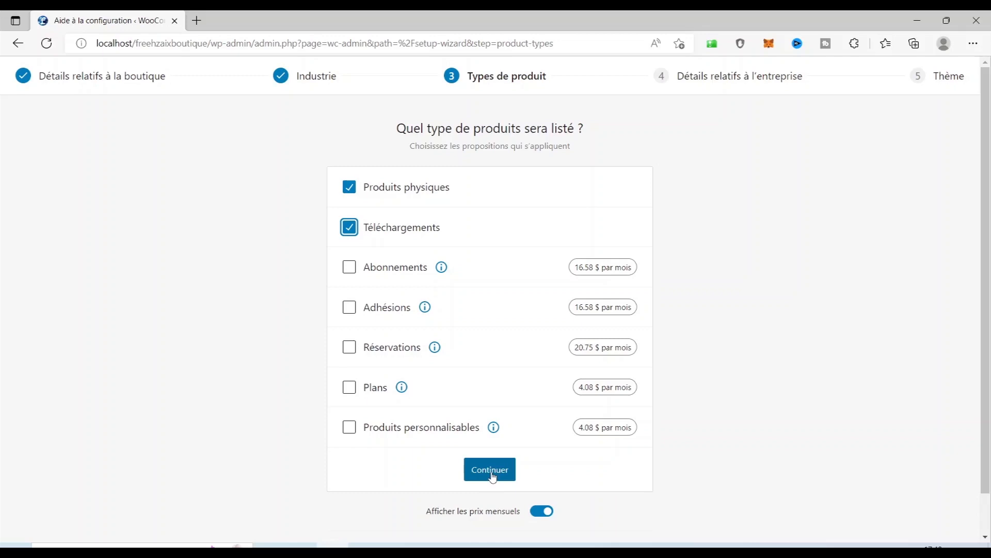
{"action": "left_click", "coordinate": [488, 514]}
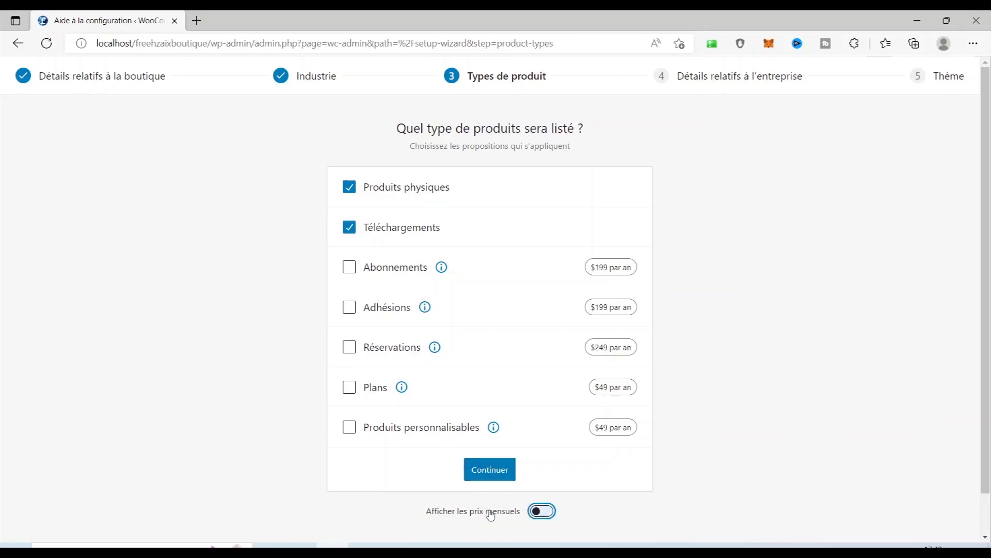
{"action": "left_click", "coordinate": [491, 514]}
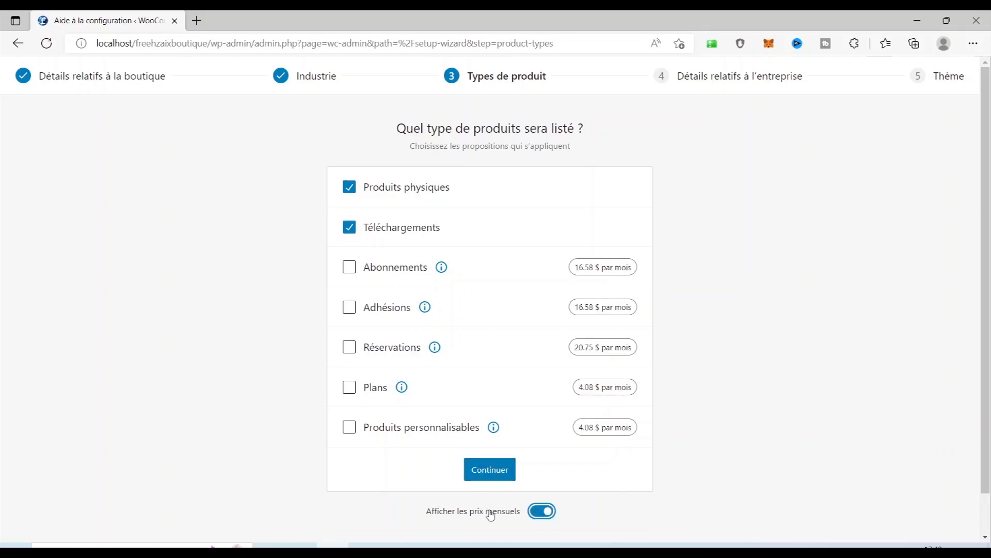
{"action": "left_click", "coordinate": [485, 470]}
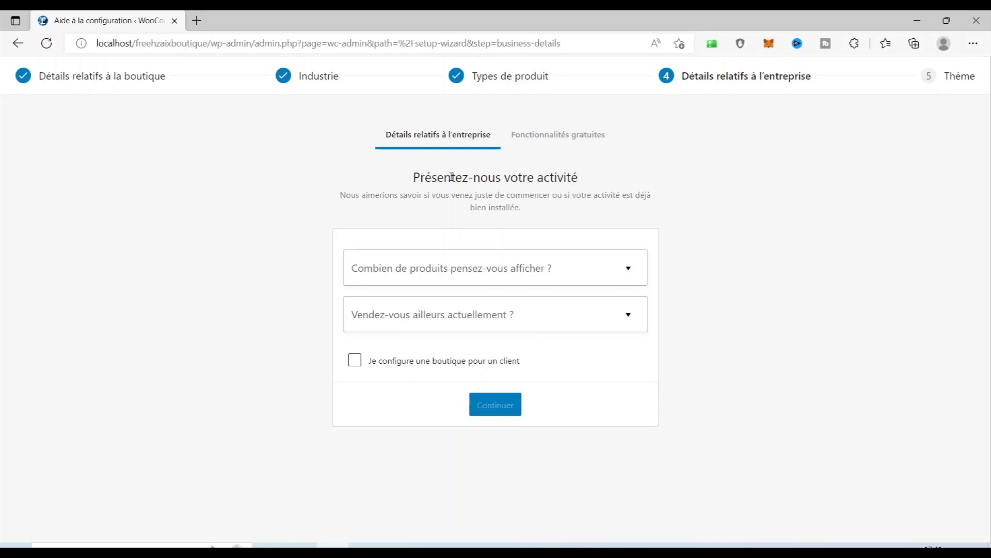
Answer that there are no products yet and no selling on other platforms
{"action": "left_click", "coordinate": [542, 280]}
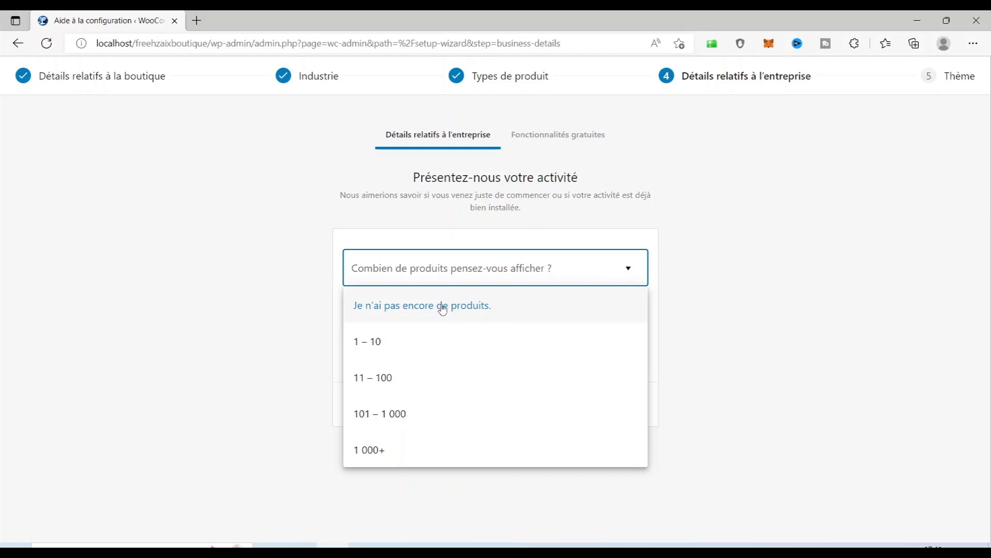
{"action": "left_click", "coordinate": [398, 307]}
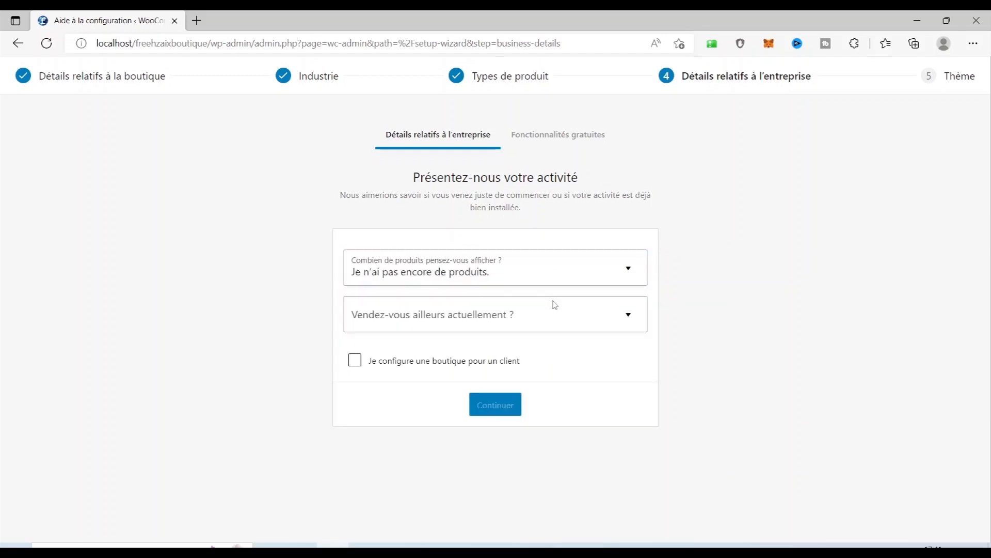
{"action": "left_click", "coordinate": [502, 318]}
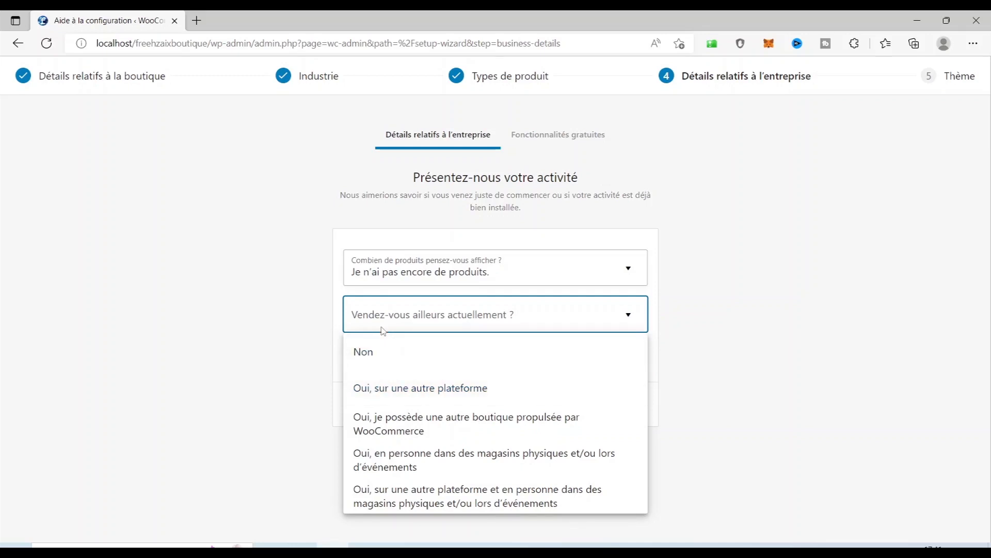
{"action": "left_click", "coordinate": [389, 350]}
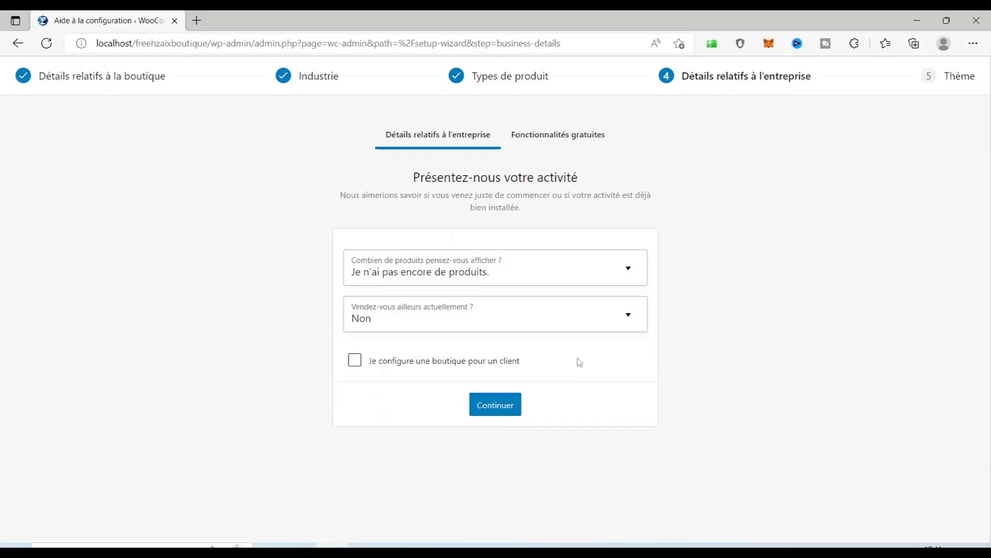
{"action": "left_click", "coordinate": [496, 405]}
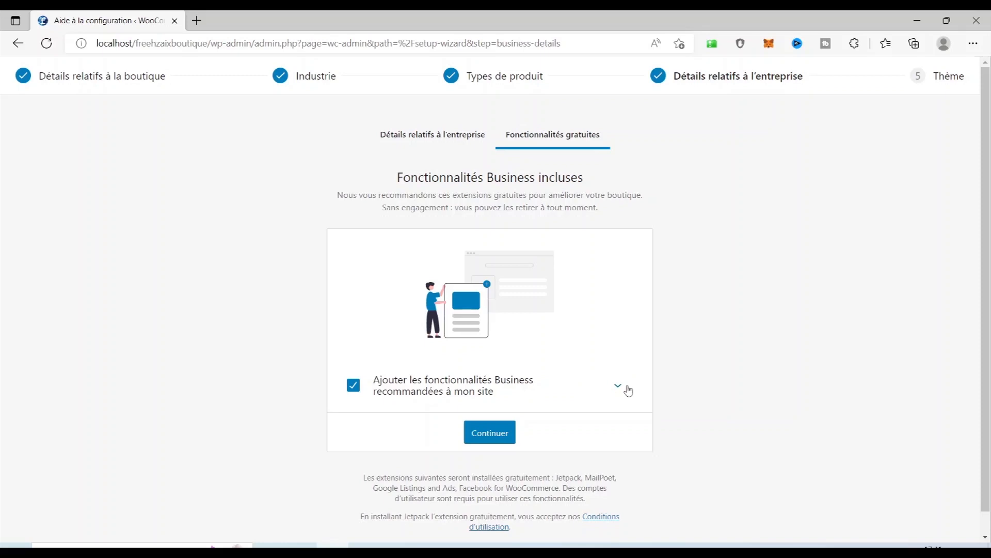
Decline all the recommended Business extensions
{"action": "left_click", "coordinate": [619, 387]}
{"action": "scroll", "coordinate": [627, 392], "scroll_direction": "down", "scroll_amount": 5}
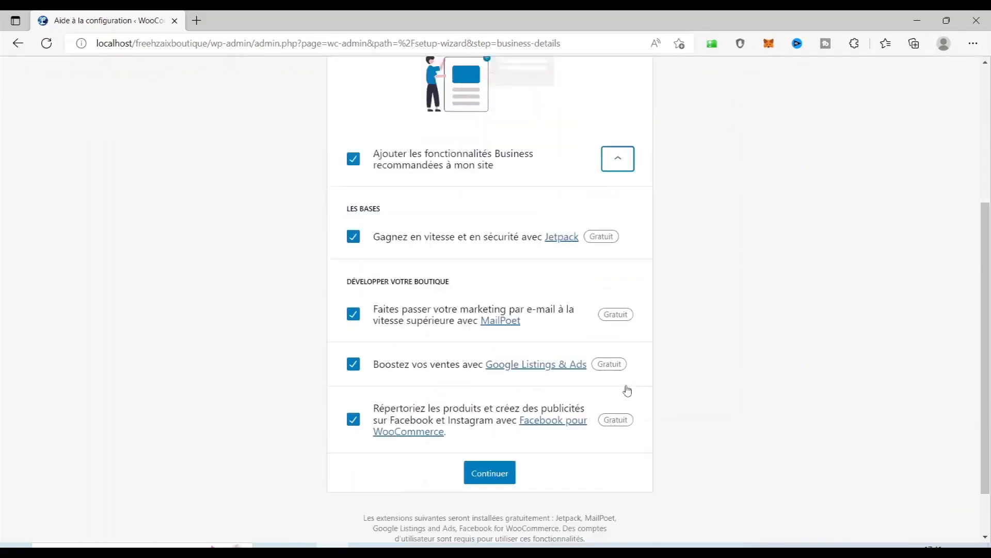
{"action": "scroll", "coordinate": [388, 366], "scroll_direction": "up", "scroll_amount": 4}
{"action": "left_click", "coordinate": [353, 316]}
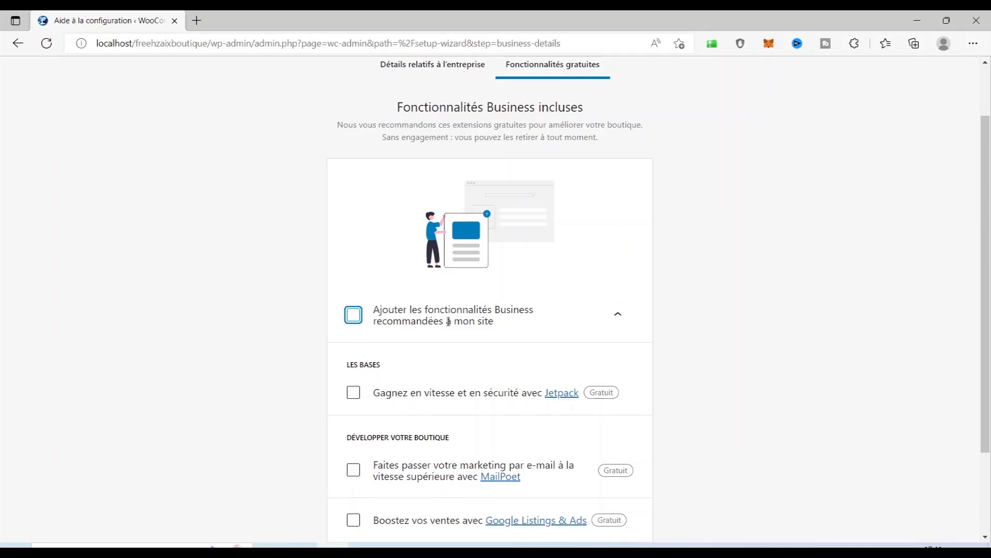
{"action": "scroll", "coordinate": [319, 324], "scroll_direction": "down", "scroll_amount": 1}
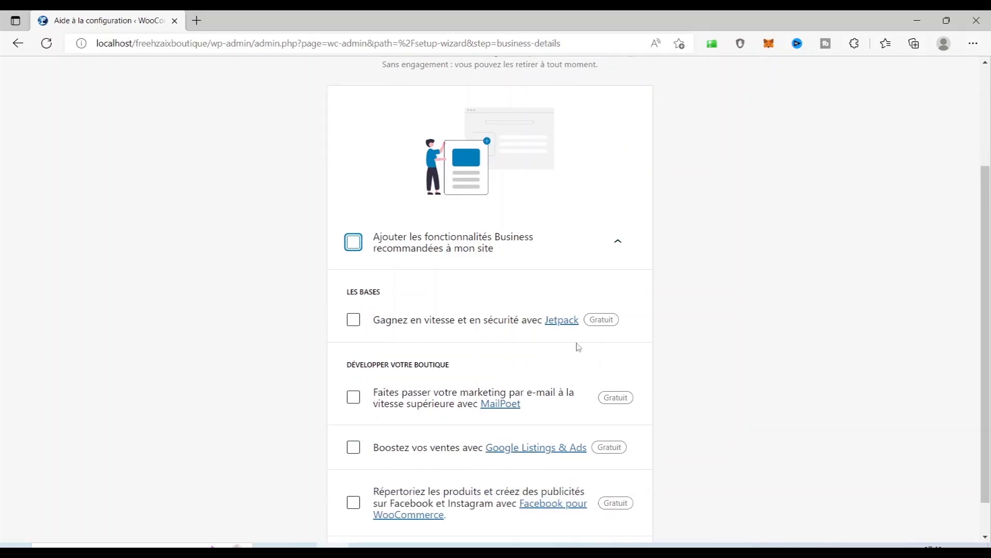
{"action": "scroll", "coordinate": [579, 347], "scroll_direction": "down", "scroll_amount": 1}
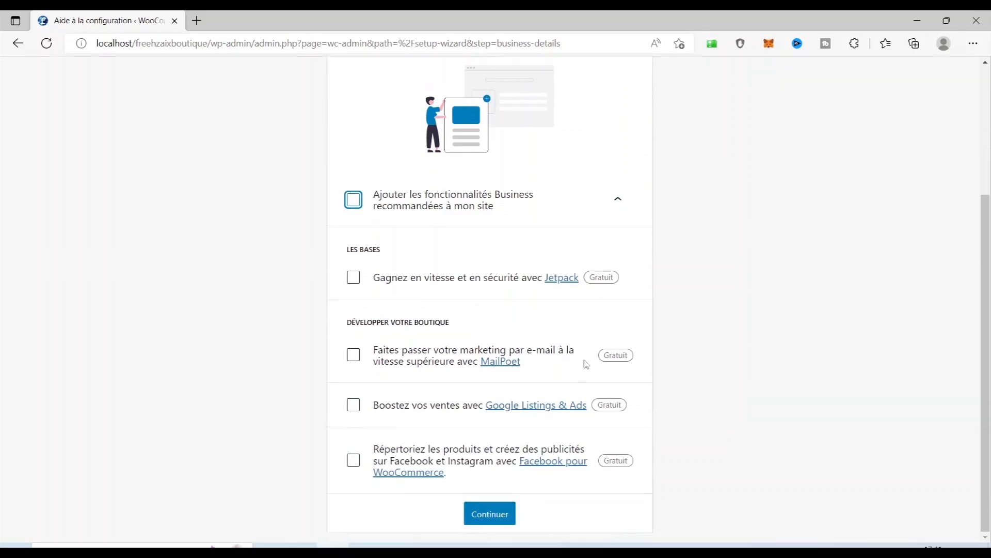
Keep the active Kadence theme to finish the setup wizard
{"action": "left_click", "coordinate": [492, 513]}
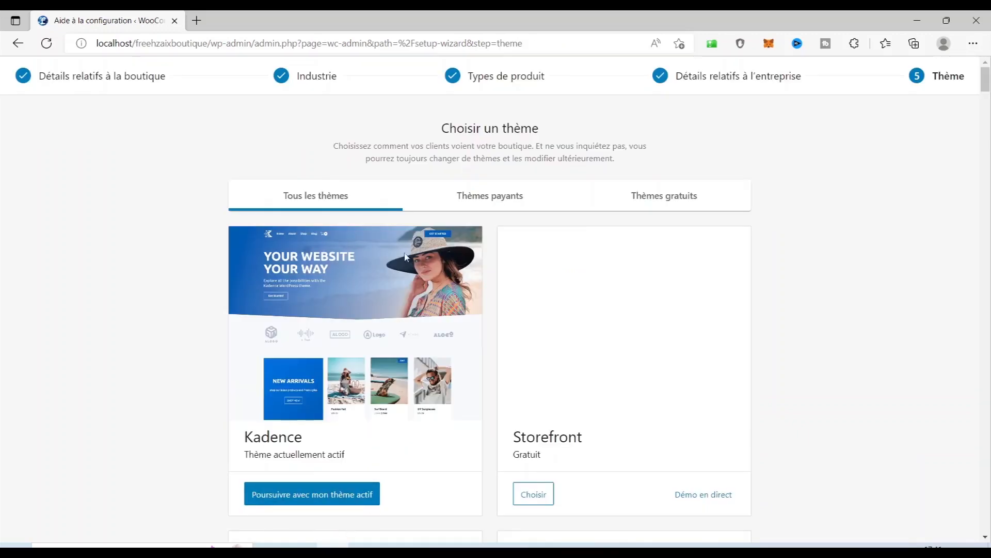
{"action": "scroll", "coordinate": [429, 370], "scroll_direction": "down", "scroll_amount": 5}
{"action": "scroll", "coordinate": [429, 372], "scroll_direction": "up", "scroll_amount": 5}
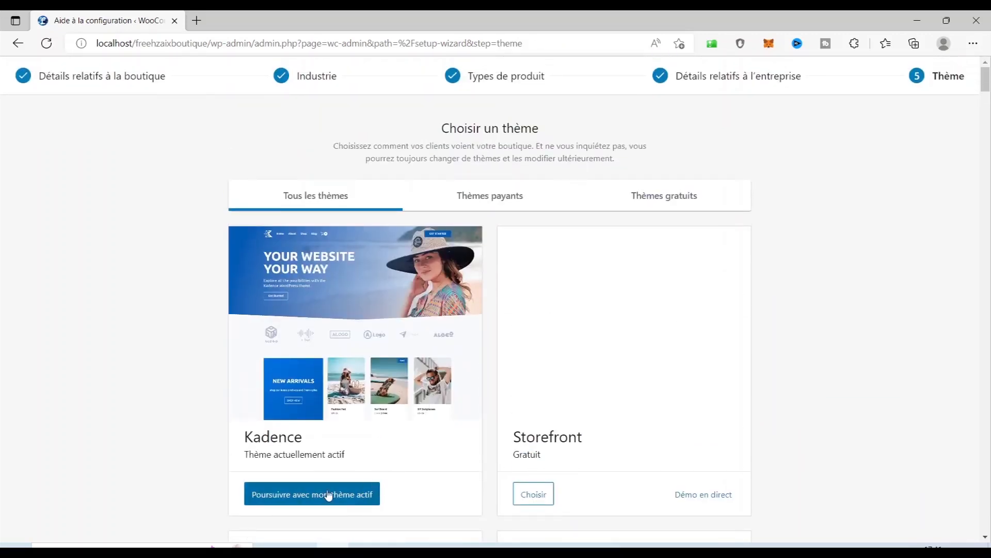
{"action": "left_click", "coordinate": [313, 495]}
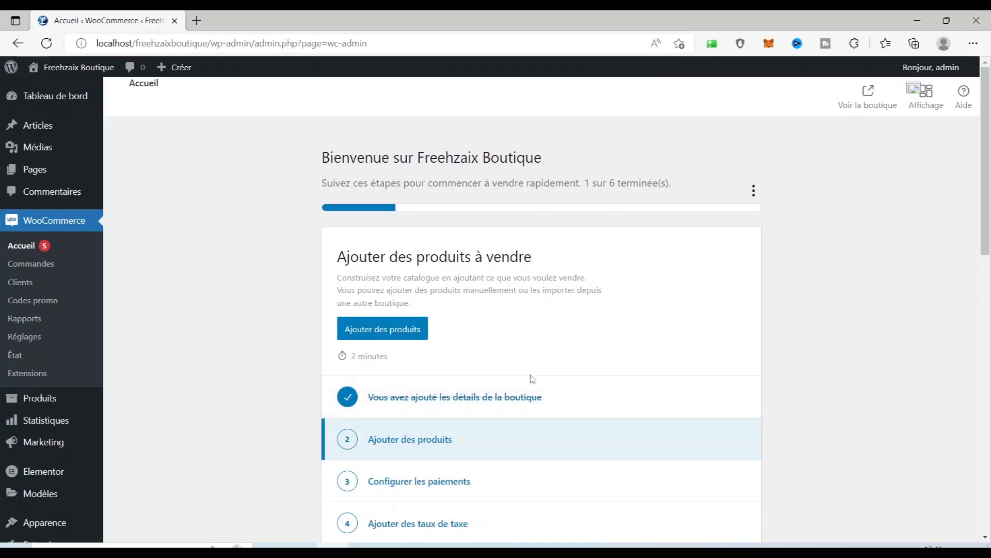
Start a new product titled 'Manette UCOM à port USB' and open a blank browser tab
{"action": "left_click", "coordinate": [382, 331]}
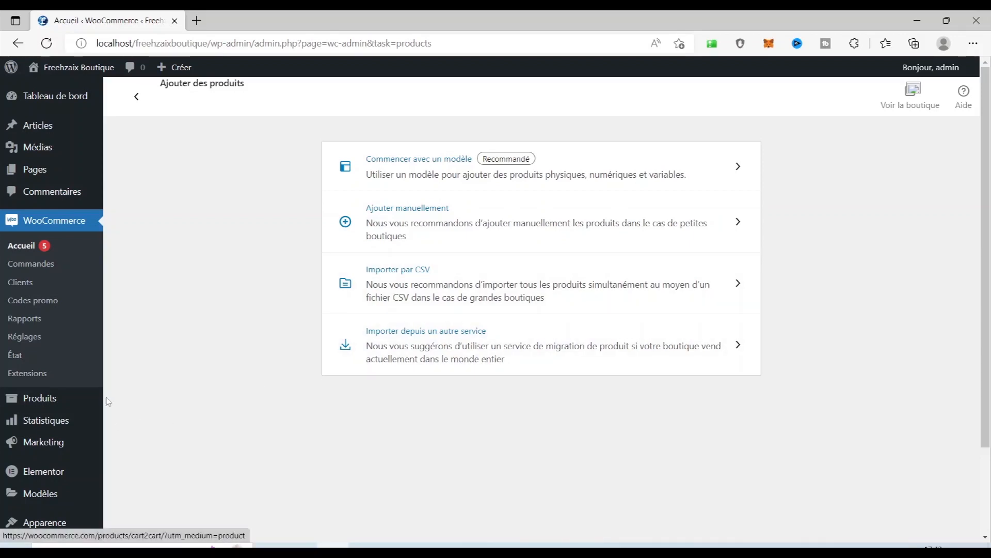
{"action": "mouse_move", "coordinate": [29, 402]}
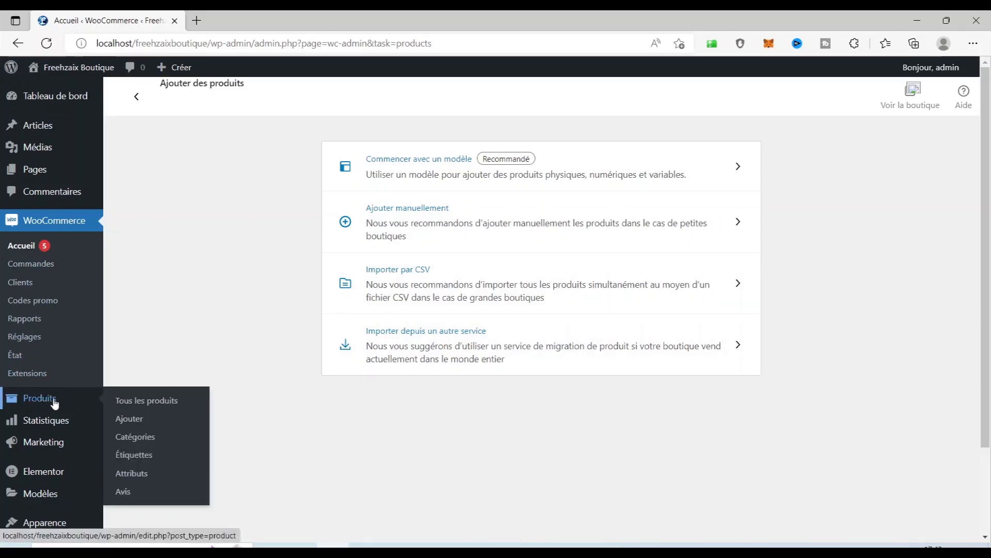
{"action": "left_click", "coordinate": [134, 420]}
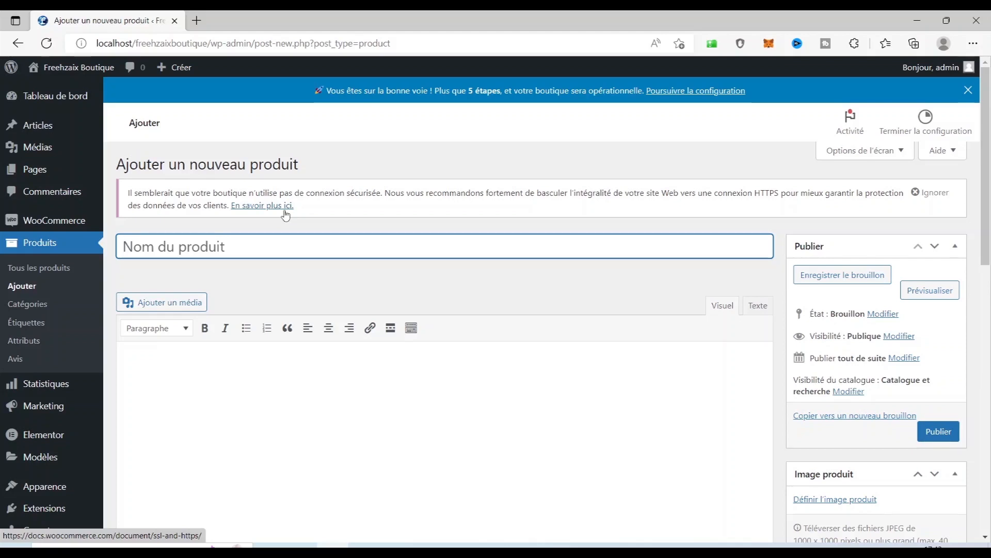
{"action": "type", "text": "MA"}
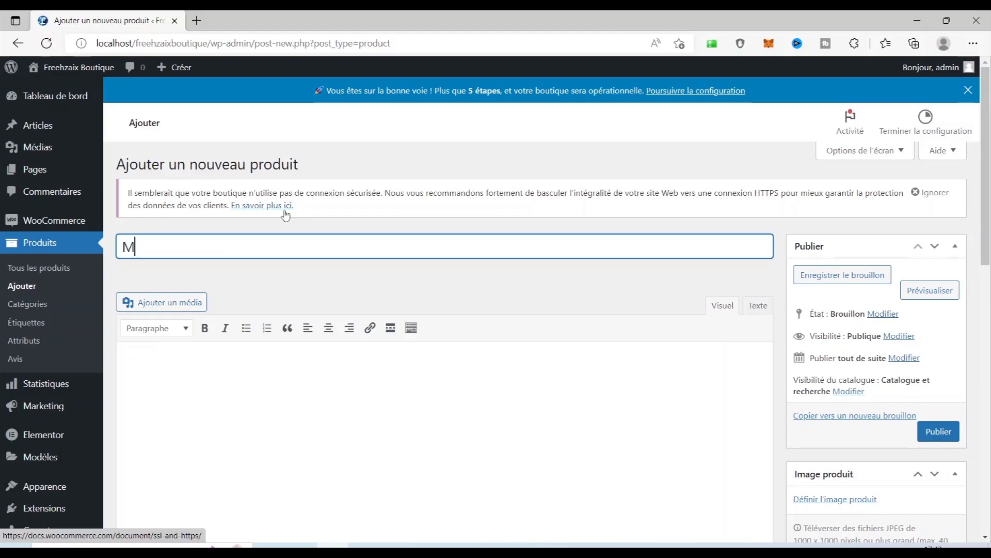
{"action": "key", "text": "BackSpace"}
{"action": "type", "text": "anette UCOM à port USB"}
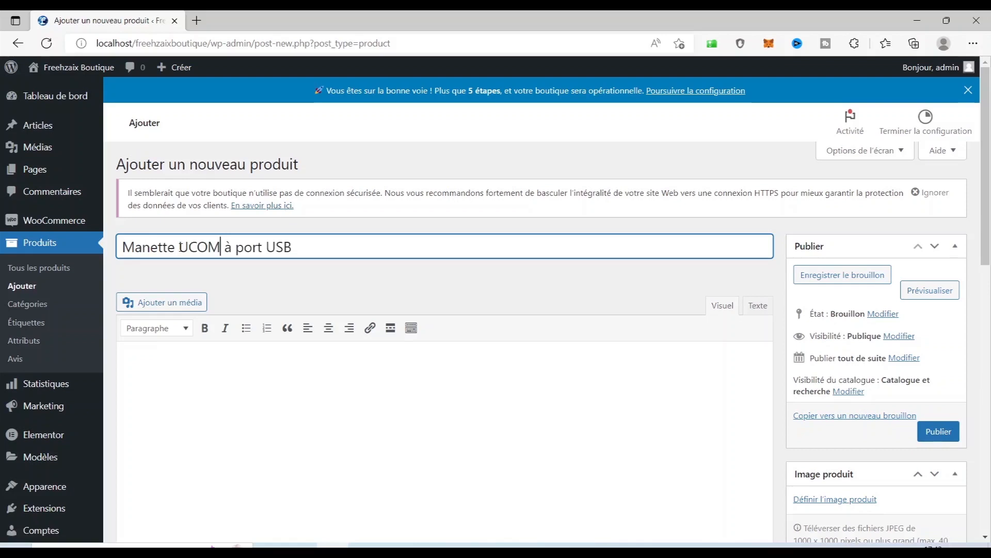
{"action": "left_click", "coordinate": [197, 21]}
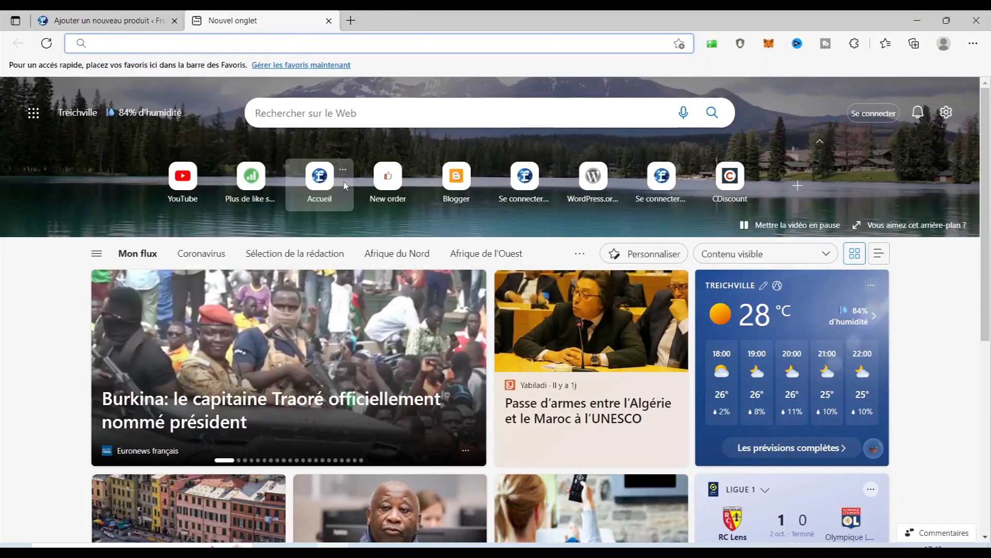
Search Bing images for 'manette ucom' and pick the single Ucom controller photo
{"action": "type", "text": "manette"}
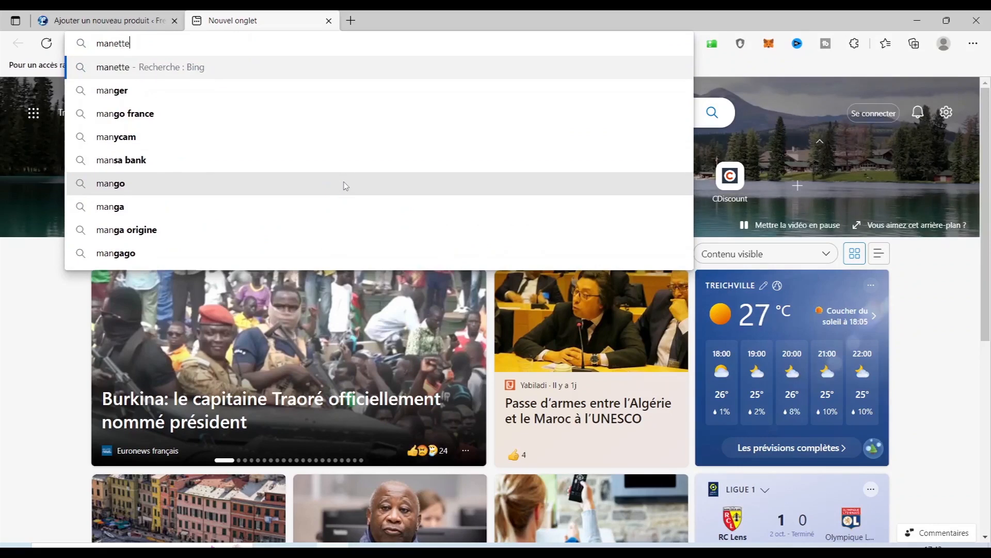
{"action": "type", "text": " ucom"}
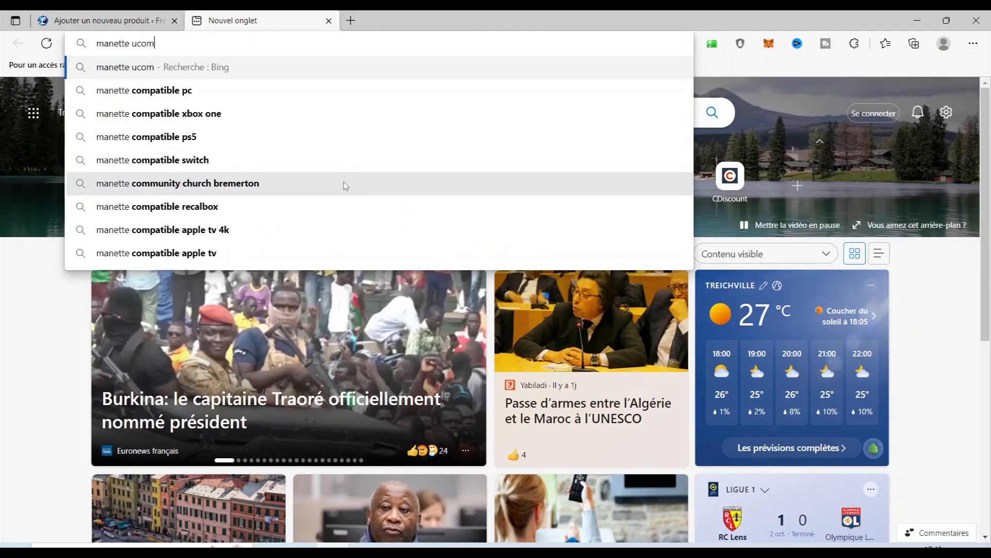
{"action": "key", "text": "Return"}
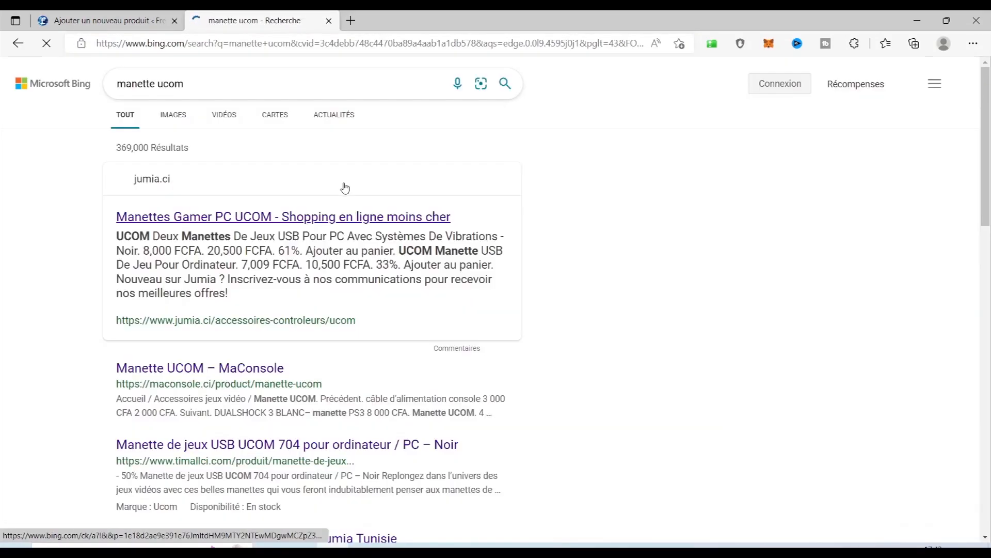
{"action": "left_click", "coordinate": [173, 114]}
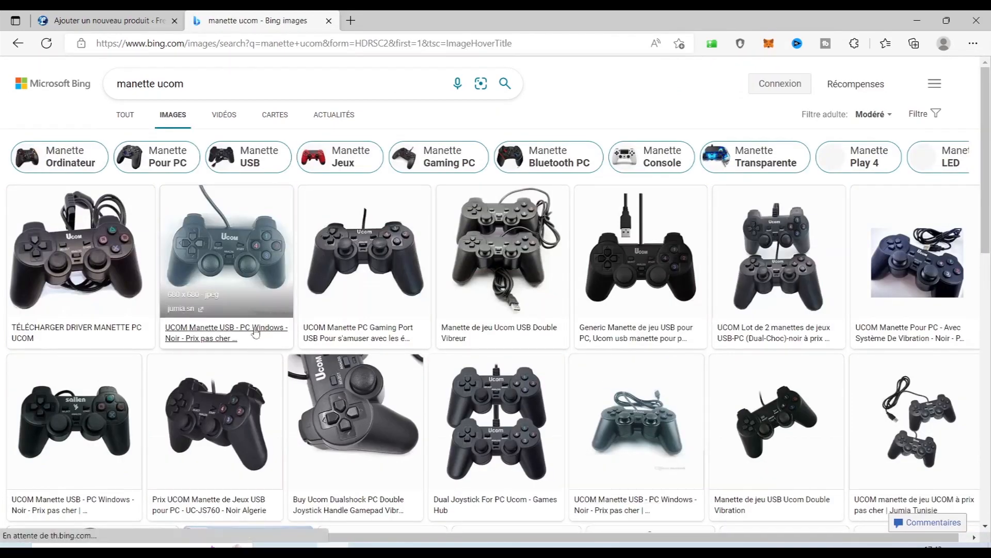
{"action": "left_click", "coordinate": [62, 233]}
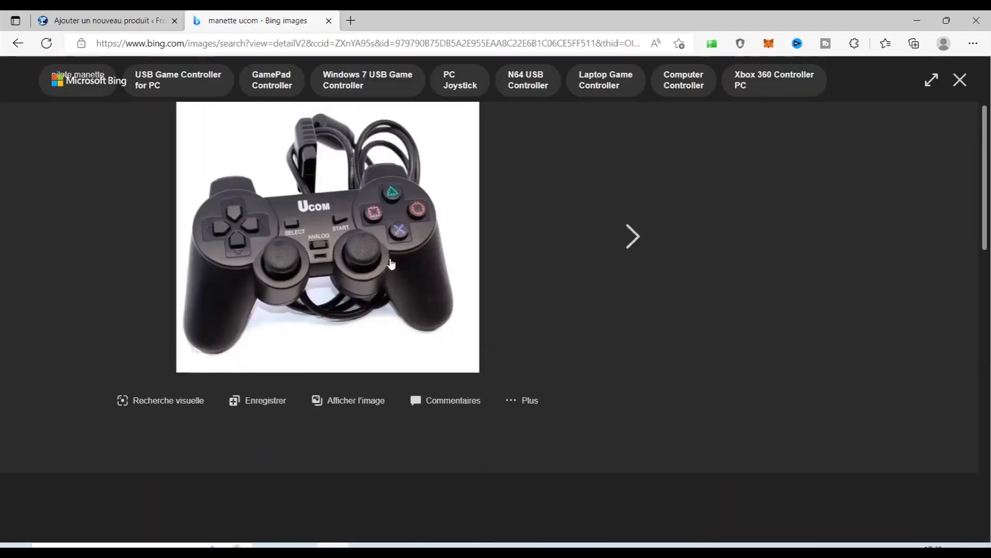
{"action": "left_click", "coordinate": [629, 236]}
{"action": "left_click", "coordinate": [629, 237]}
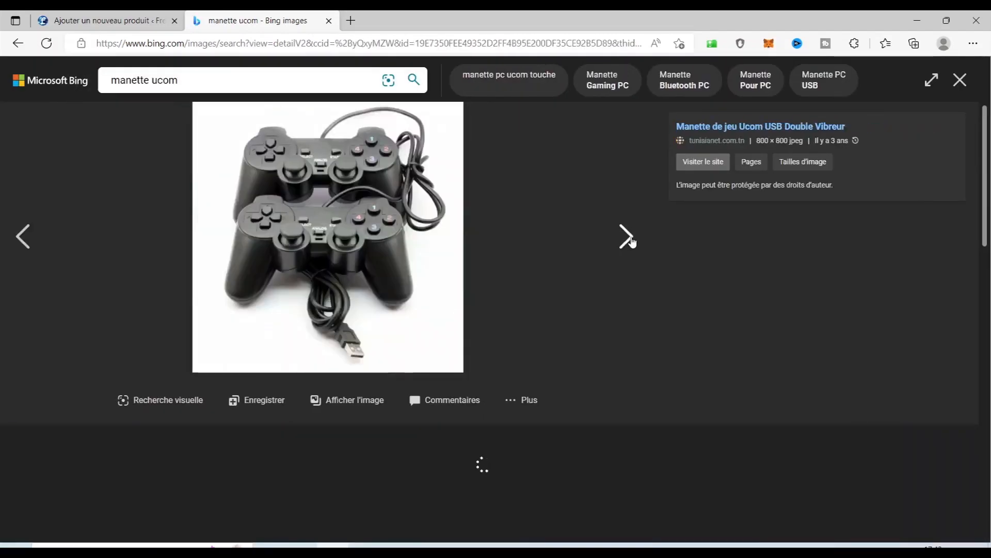
{"action": "left_click", "coordinate": [25, 236]}
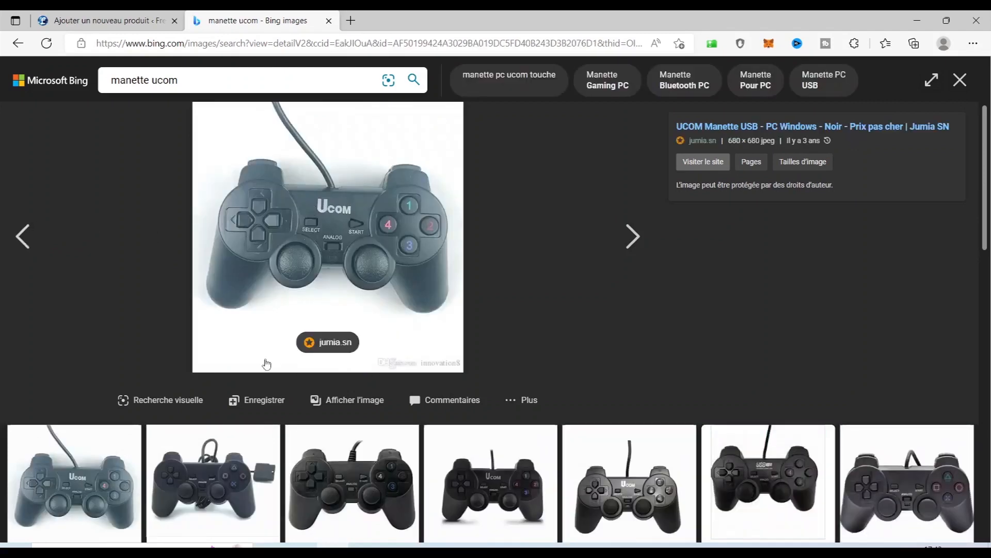
Save the photo in Images as 'manette ucom.jpg', replacing the existing file
{"action": "right_click", "coordinate": [332, 224]}
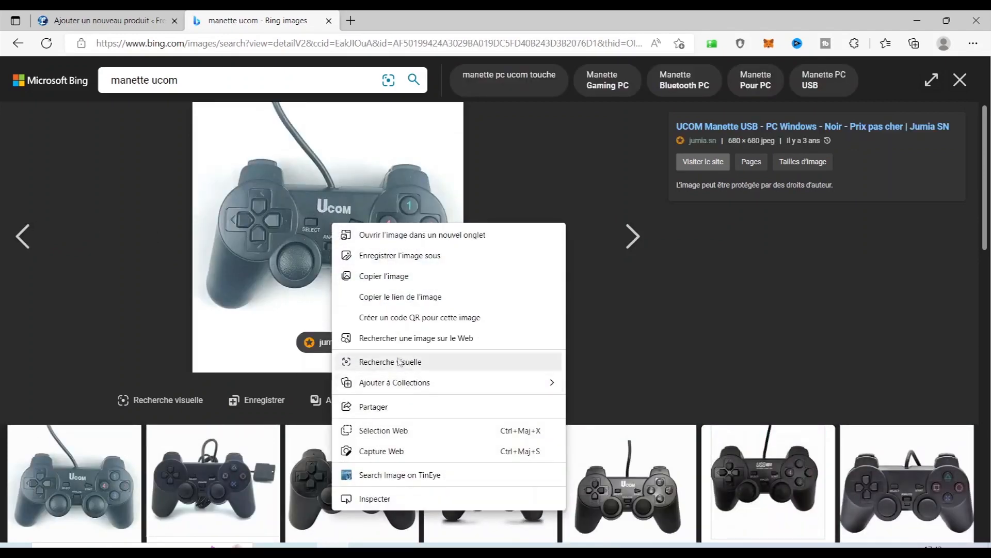
{"action": "left_click", "coordinate": [407, 255]}
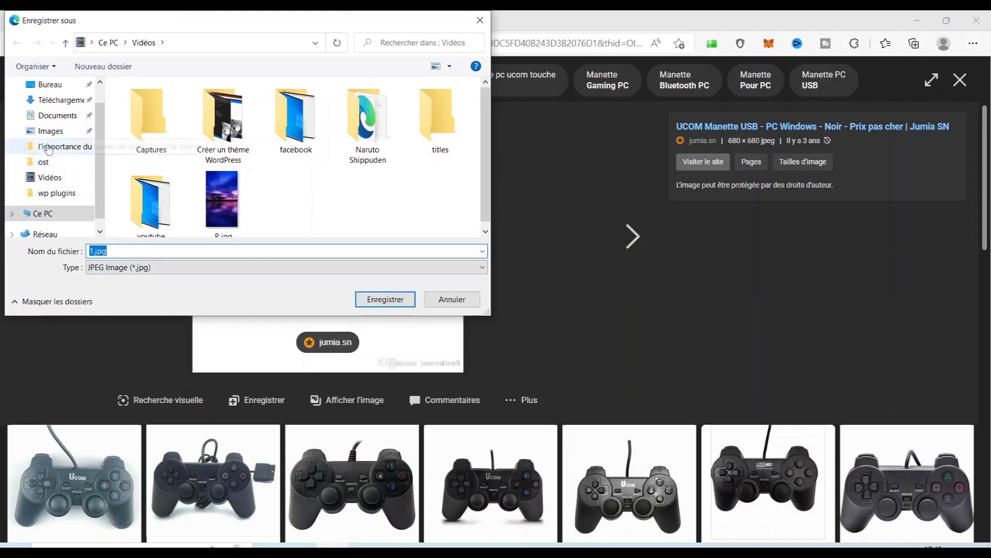
{"action": "left_click", "coordinate": [50, 131]}
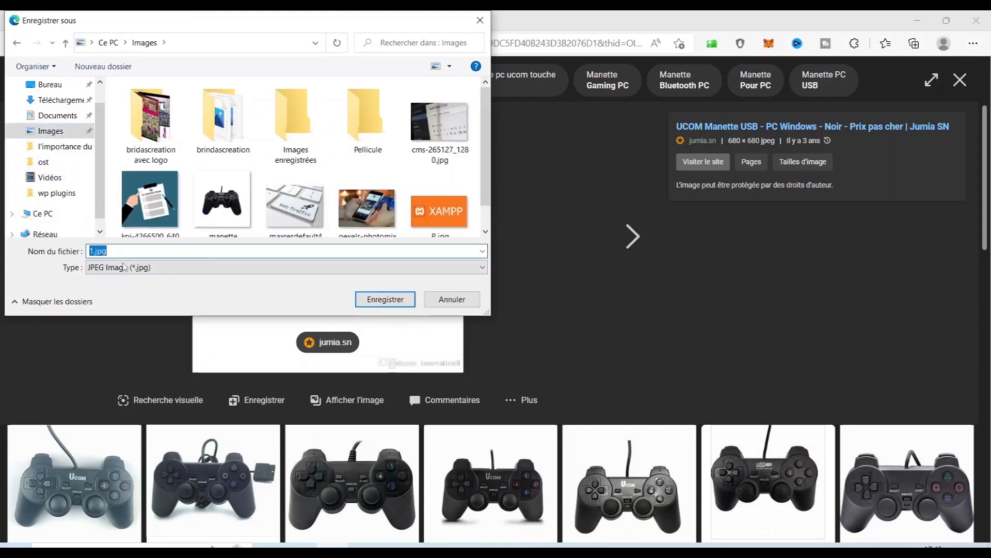
{"action": "key", "text": "Left"}
{"action": "key", "text": "Right"}
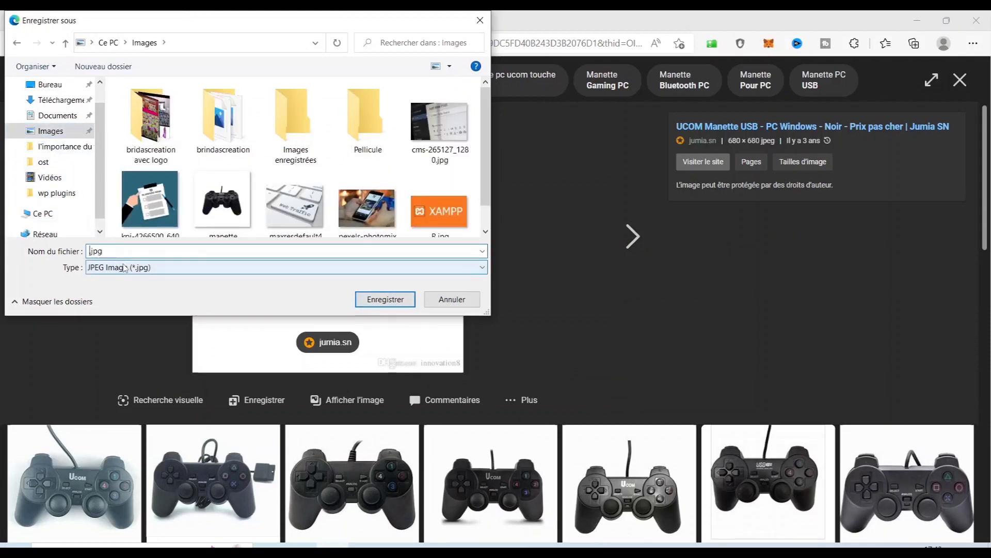
{"action": "type", "text": "manette uc"}
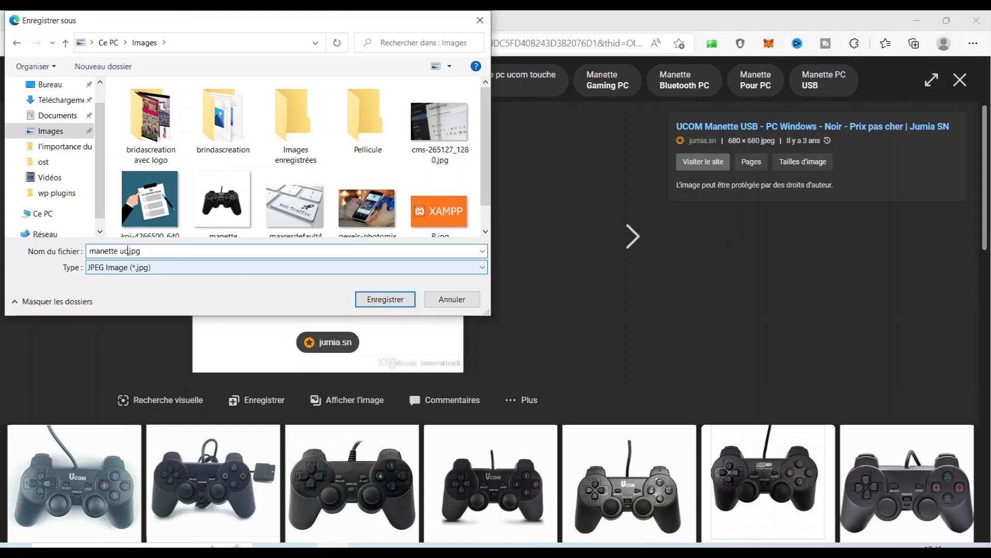
{"action": "type", "text": "om"}
{"action": "key", "text": "Return"}
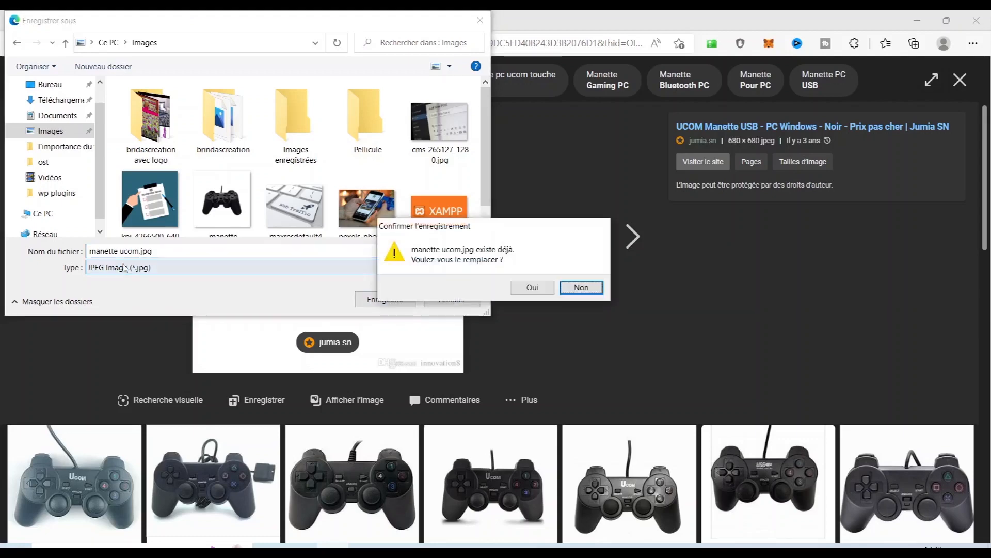
{"action": "left_click", "coordinate": [532, 287]}
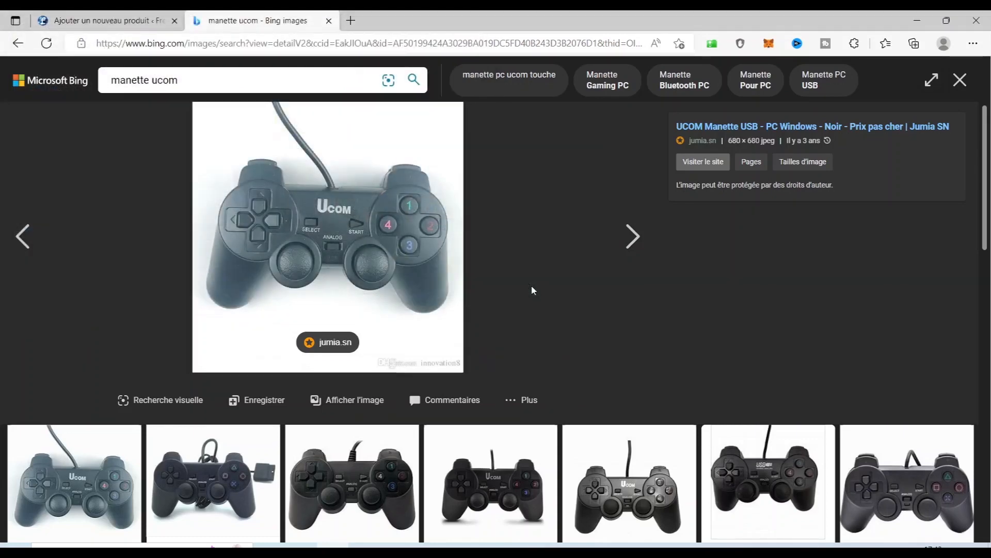
{"action": "left_click", "coordinate": [108, 21]}
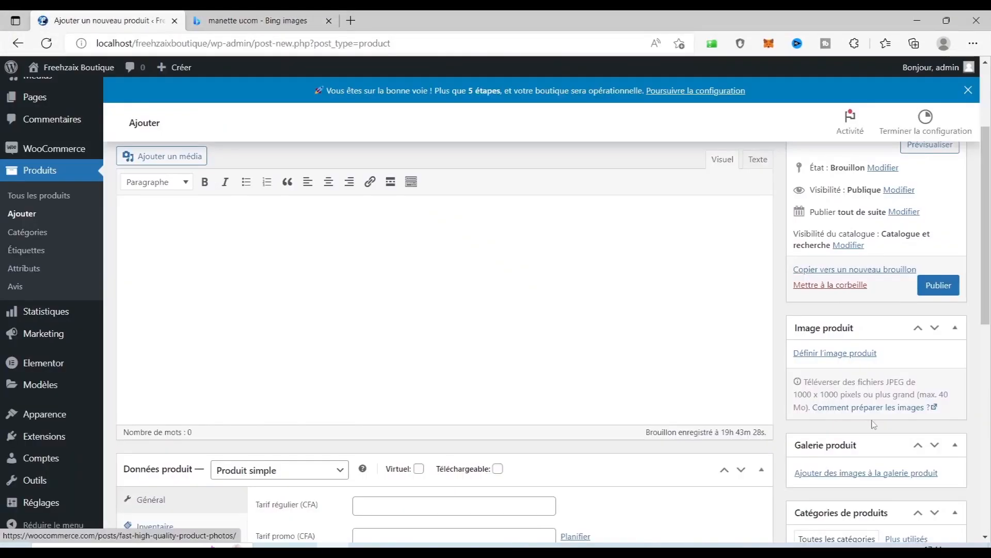
Upload manette ucom.jpg from Images and set it as the product image
{"action": "left_click", "coordinate": [837, 355]}
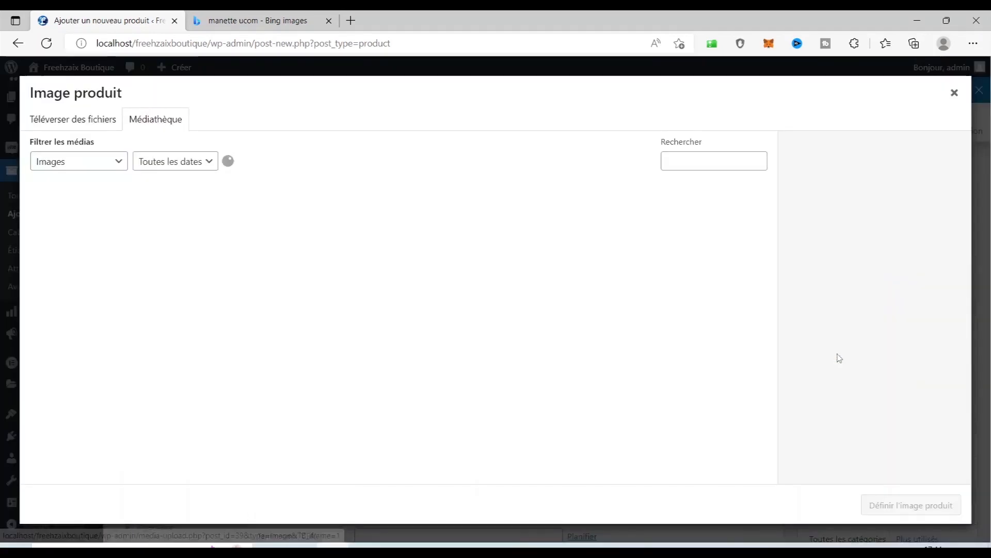
{"action": "left_click", "coordinate": [75, 120]}
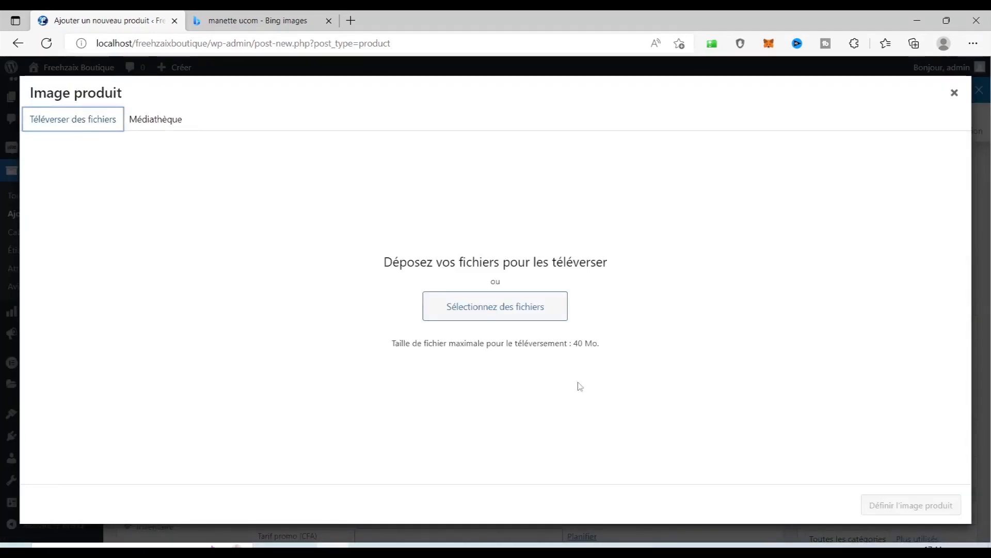
{"action": "left_click", "coordinate": [463, 311]}
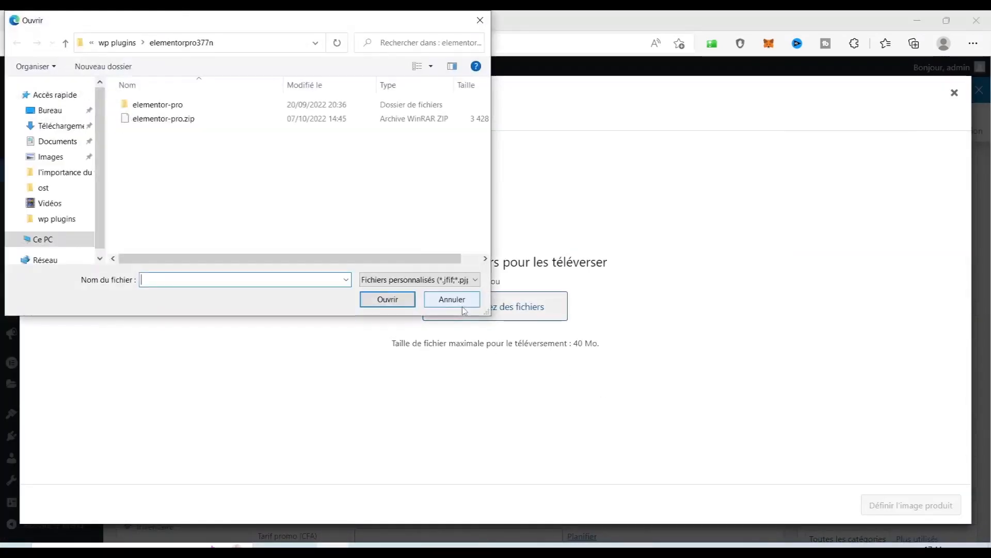
{"action": "left_click", "coordinate": [51, 156]}
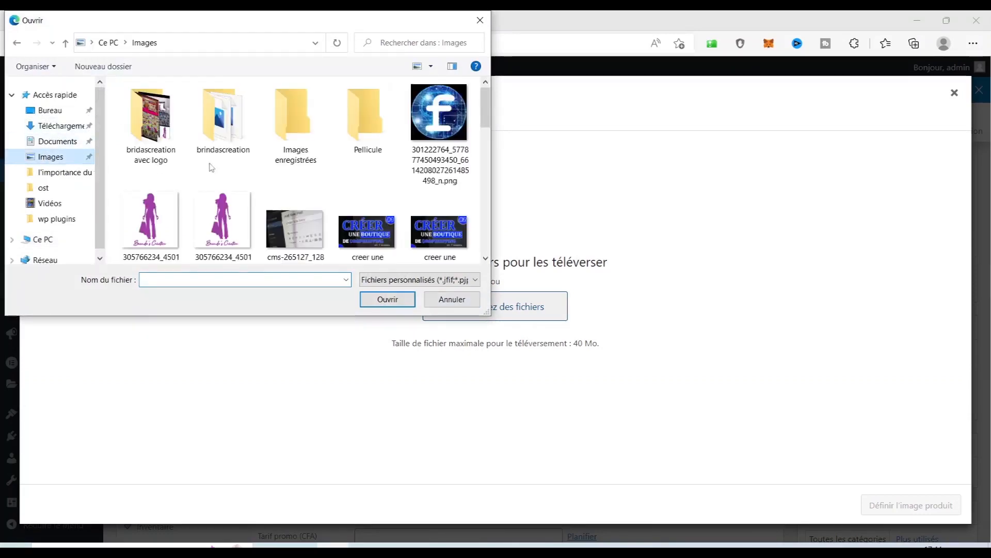
{"action": "scroll", "coordinate": [212, 165], "scroll_direction": "down", "scroll_amount": 5}
{"action": "scroll", "coordinate": [368, 179], "scroll_direction": "down", "scroll_amount": 3}
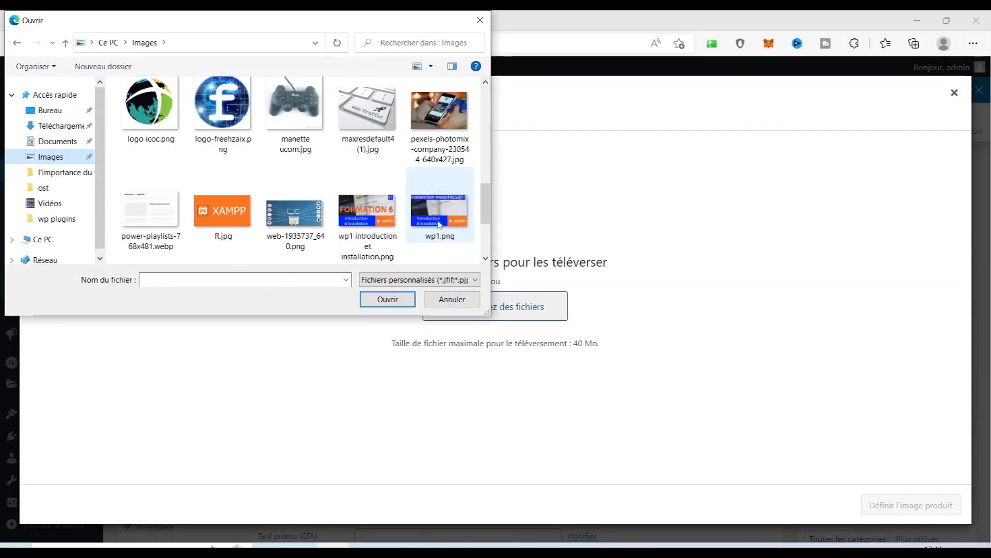
{"action": "left_click", "coordinate": [296, 119]}
{"action": "left_click", "coordinate": [387, 299]}
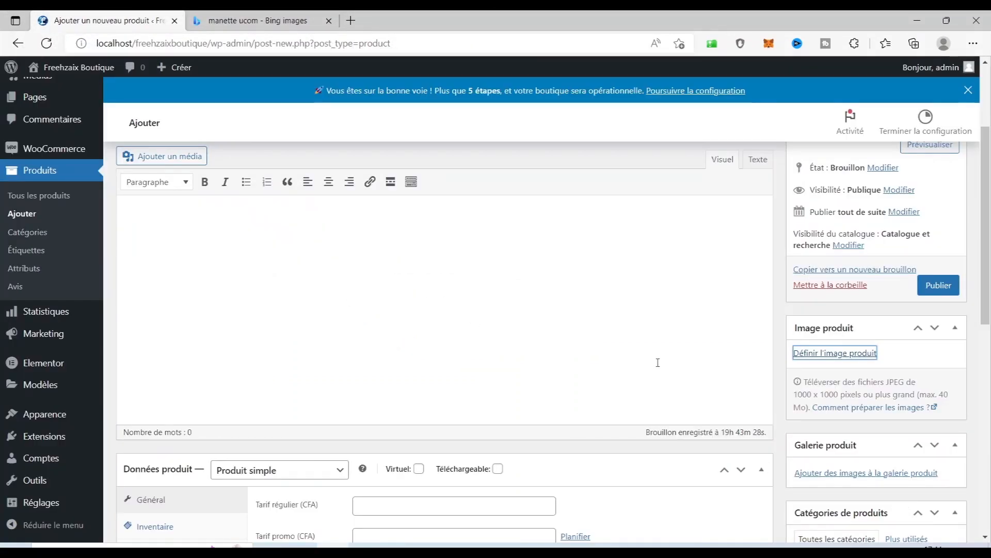
{"action": "scroll", "coordinate": [657, 361], "scroll_direction": "down", "scroll_amount": 4}
{"action": "scroll", "coordinate": [455, 420], "scroll_direction": "up", "scroll_amount": 3}
{"action": "left_click", "coordinate": [413, 434]}
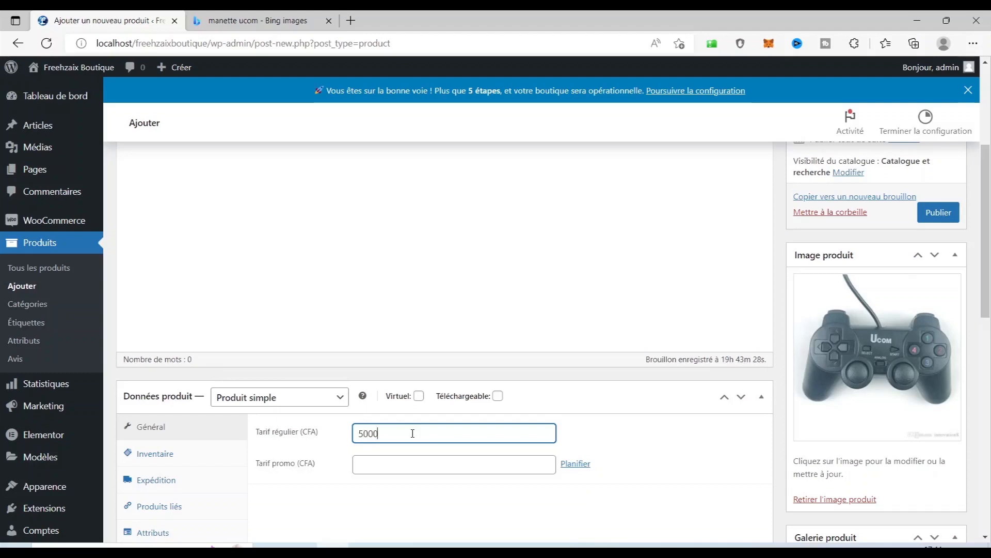
Copy the product title 'Manette UCOM à port USB' into the main description
{"action": "scroll", "coordinate": [413, 434], "scroll_direction": "down", "scroll_amount": 7}
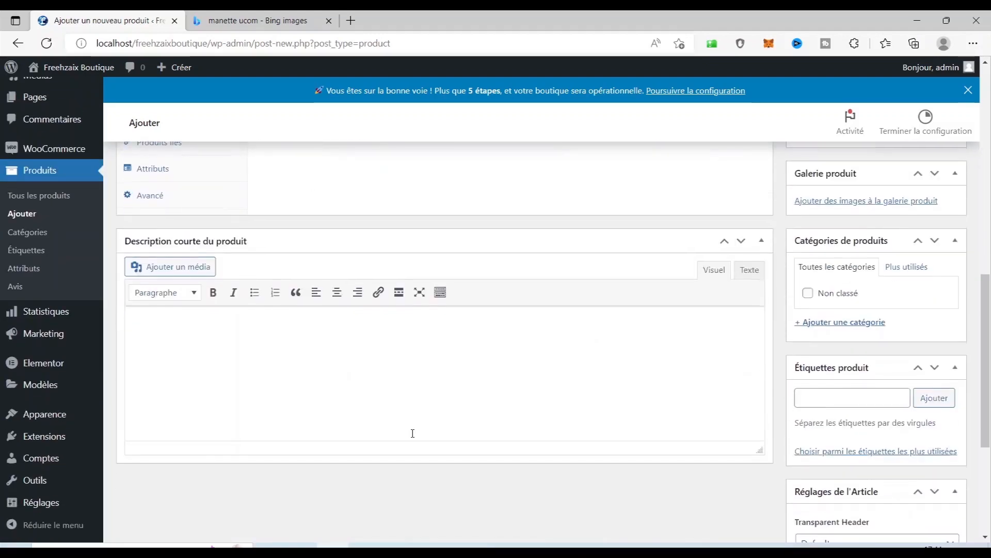
{"action": "scroll", "coordinate": [412, 433], "scroll_direction": "up", "scroll_amount": 10}
{"action": "left_click", "coordinate": [285, 299]}
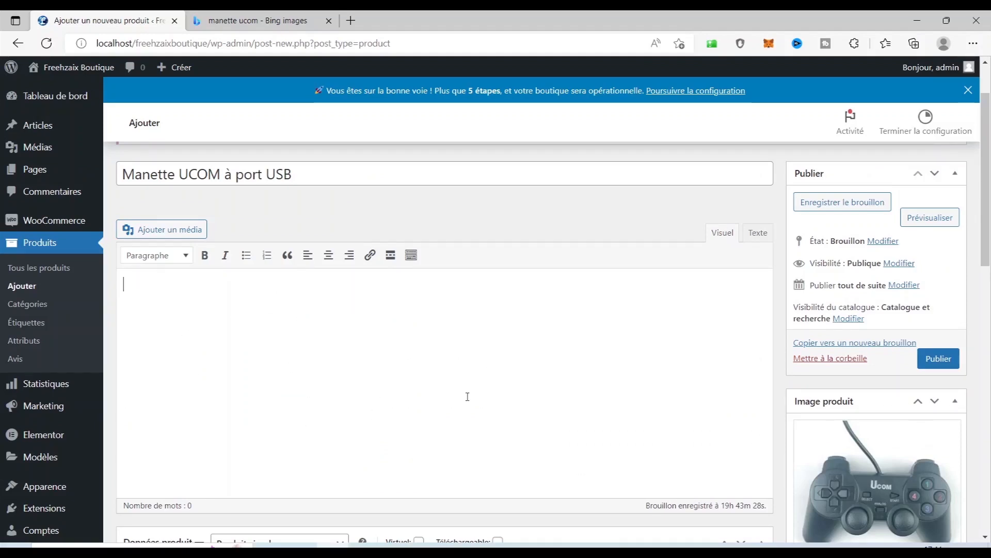
{"action": "left_click_drag", "start_coordinate": [328, 166], "coordinate": [118, 168]}
{"action": "key", "text": "ctrl+c"}
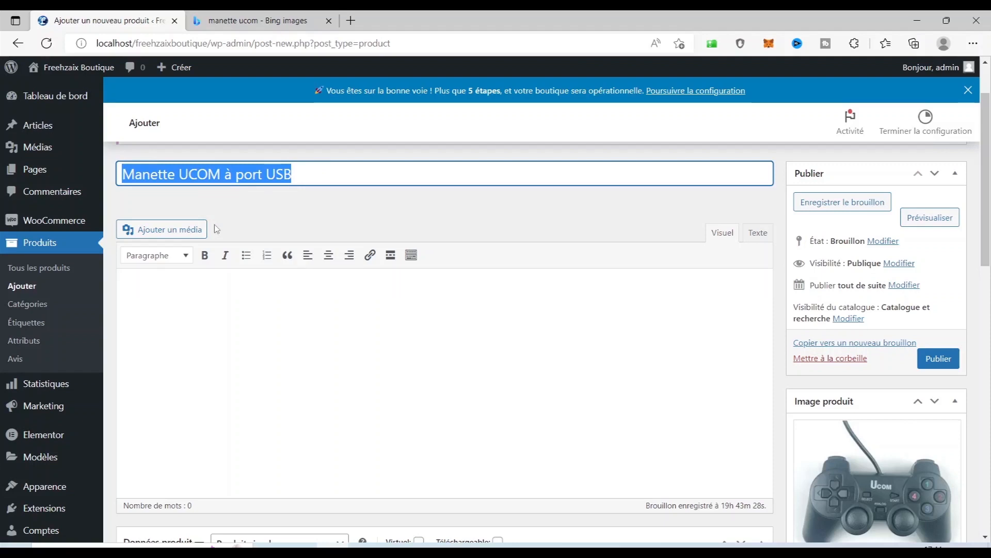
{"action": "left_click", "coordinate": [294, 372]}
{"action": "key", "text": "ctrl+v"}
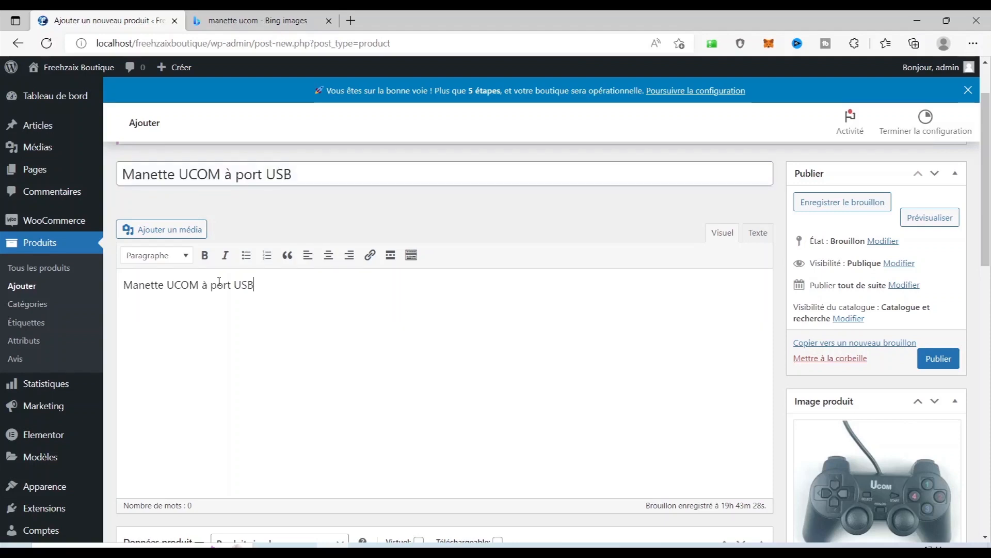
Paste the same title into the short product description
{"action": "scroll", "coordinate": [432, 290], "scroll_direction": "down", "scroll_amount": 1}
{"action": "scroll", "coordinate": [432, 289], "scroll_direction": "down", "scroll_amount": 8}
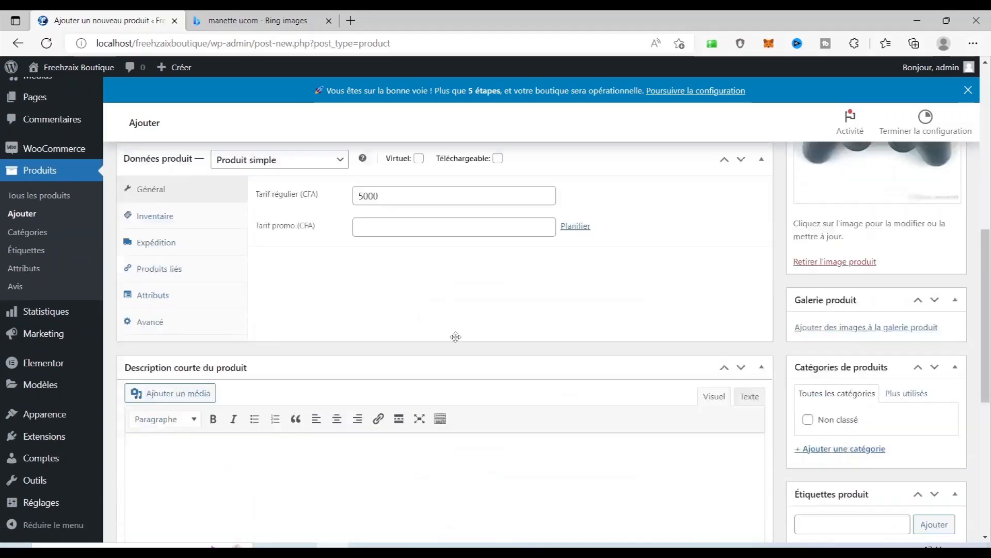
{"action": "left_click", "coordinate": [391, 358]}
{"action": "key", "text": "ctrl+v"}
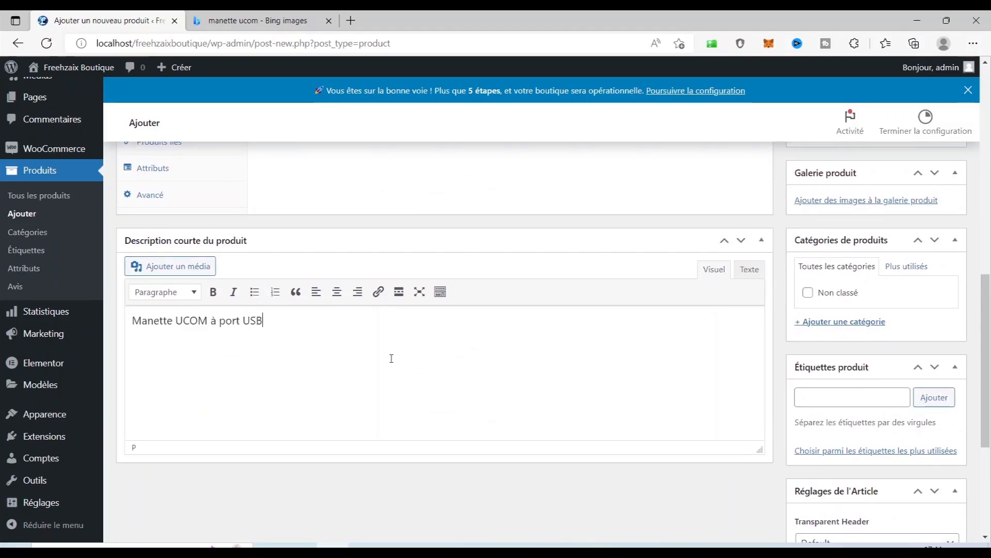
{"action": "scroll", "coordinate": [842, 377], "scroll_direction": "down", "scroll_amount": 4}
{"action": "scroll", "coordinate": [843, 378], "scroll_direction": "up", "scroll_amount": 5}
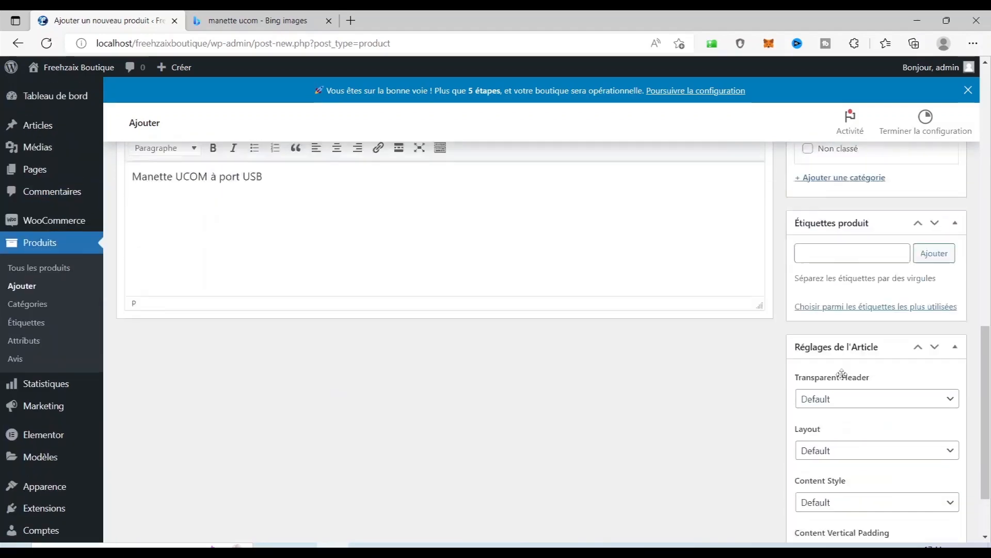
{"action": "scroll", "coordinate": [856, 340], "scroll_direction": "down", "scroll_amount": 3}
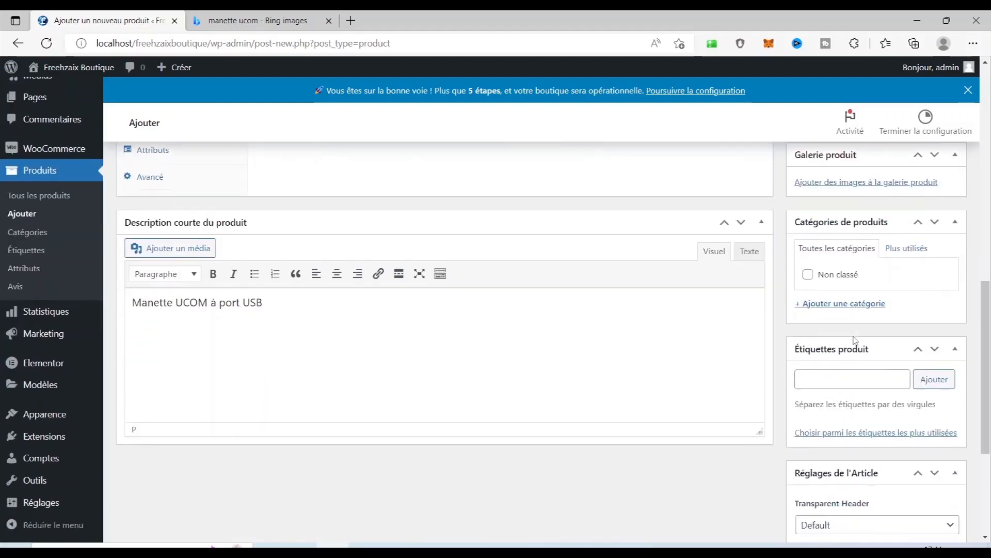
{"action": "scroll", "coordinate": [855, 342], "scroll_direction": "up", "scroll_amount": 9}
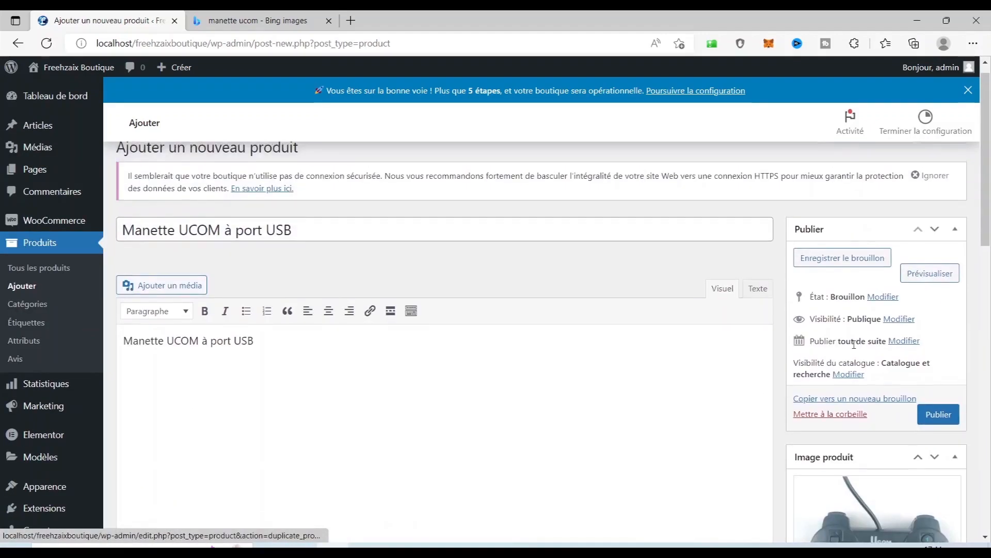
{"action": "scroll", "coordinate": [855, 349], "scroll_direction": "down", "scroll_amount": 9}
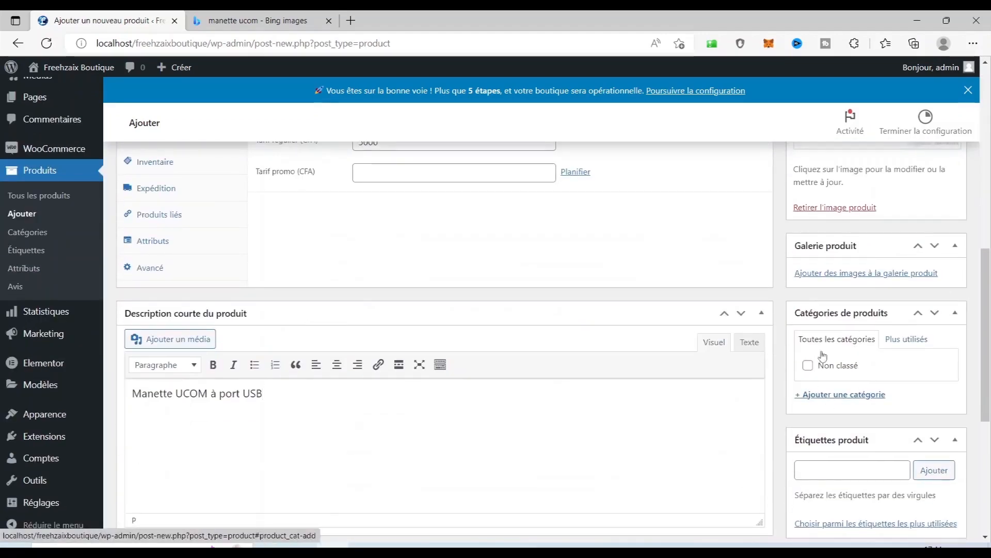
Create and assign the Manette de jeu category, then publish the product
{"action": "left_click", "coordinate": [853, 397]}
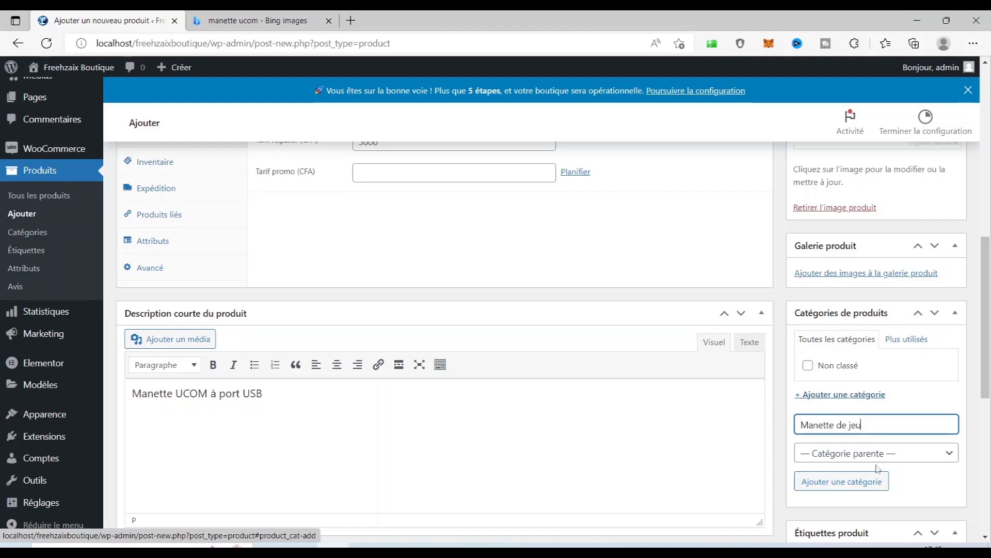
{"action": "left_click", "coordinate": [858, 483]}
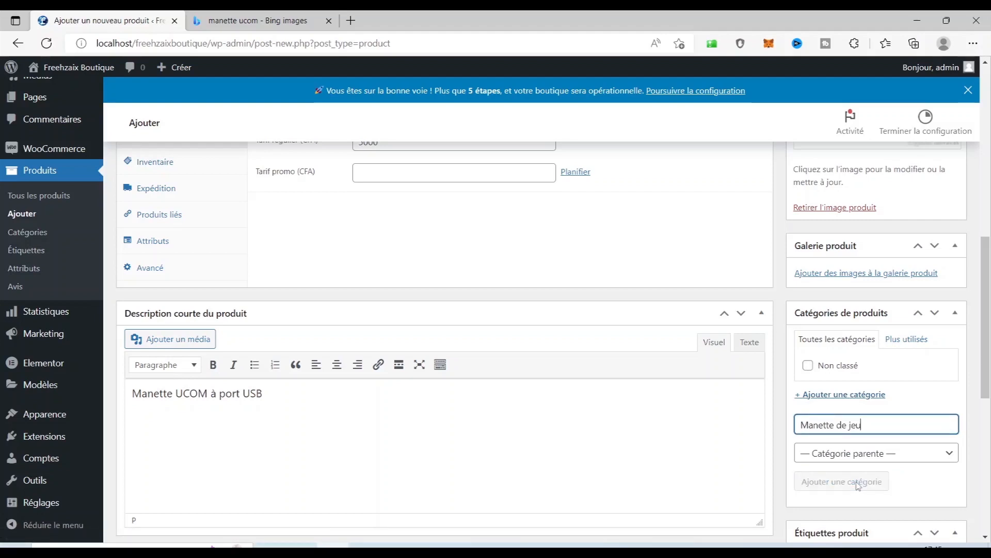
{"action": "scroll", "coordinate": [892, 452], "scroll_direction": "down", "scroll_amount": 7}
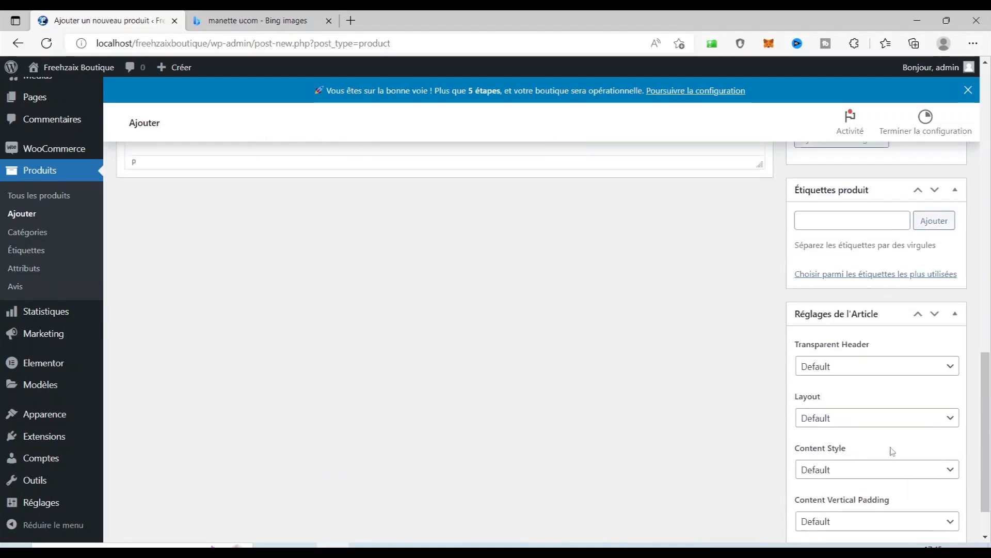
{"action": "scroll", "coordinate": [892, 451], "scroll_direction": "up", "scroll_amount": 7}
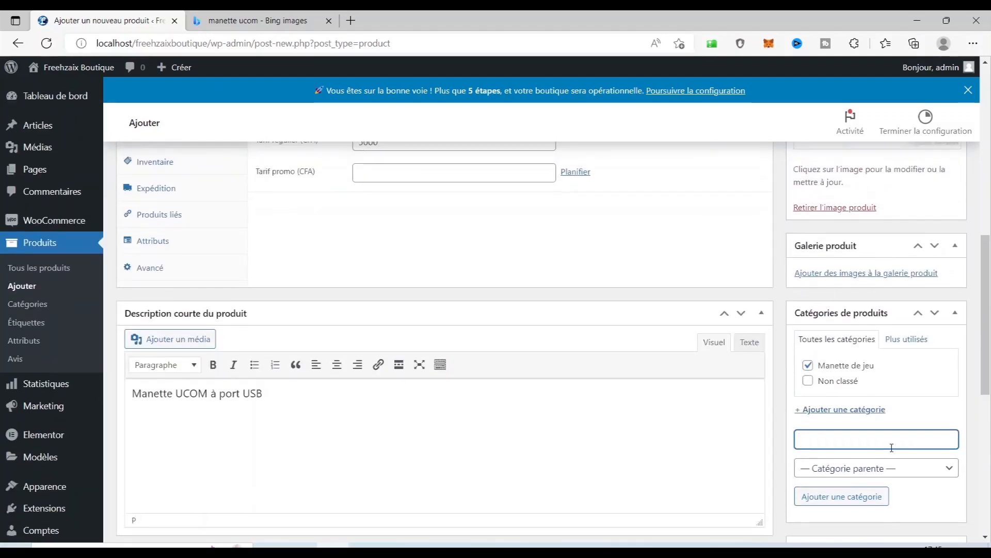
{"action": "scroll", "coordinate": [892, 447], "scroll_direction": "up", "scroll_amount": 10}
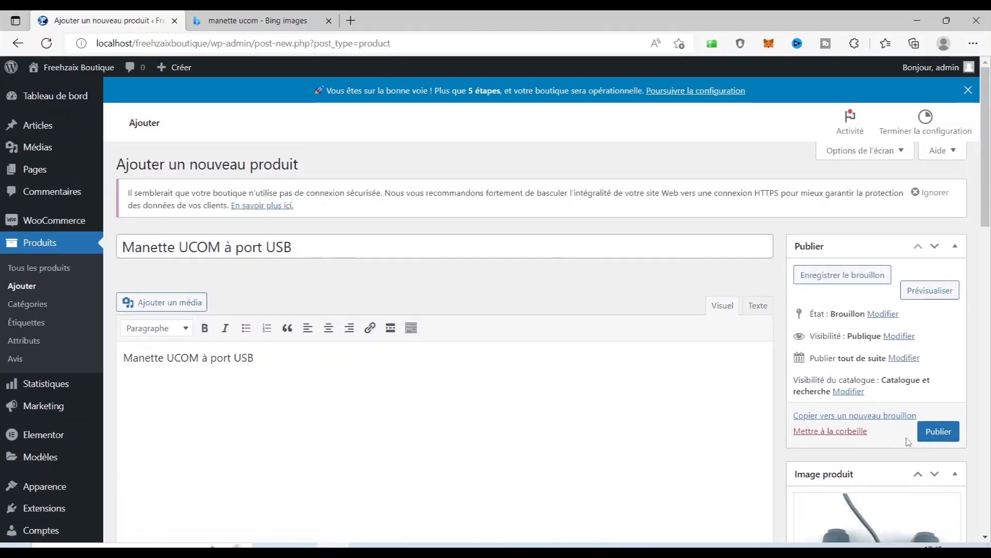
{"action": "left_click", "coordinate": [950, 436]}
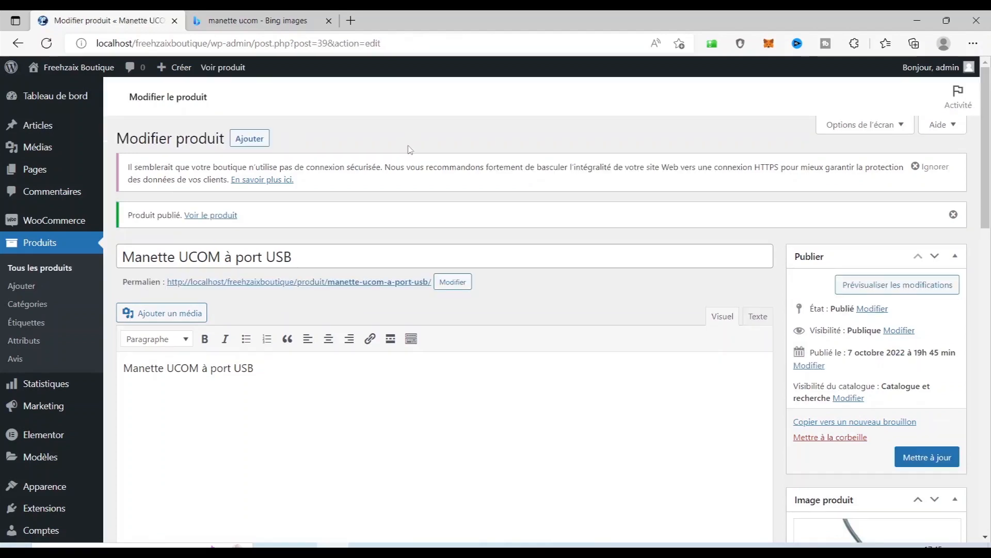
Visit the public storefront and go to its shop page
{"action": "mouse_move", "coordinate": [29, 66]}
{"action": "left_click", "coordinate": [62, 88]}
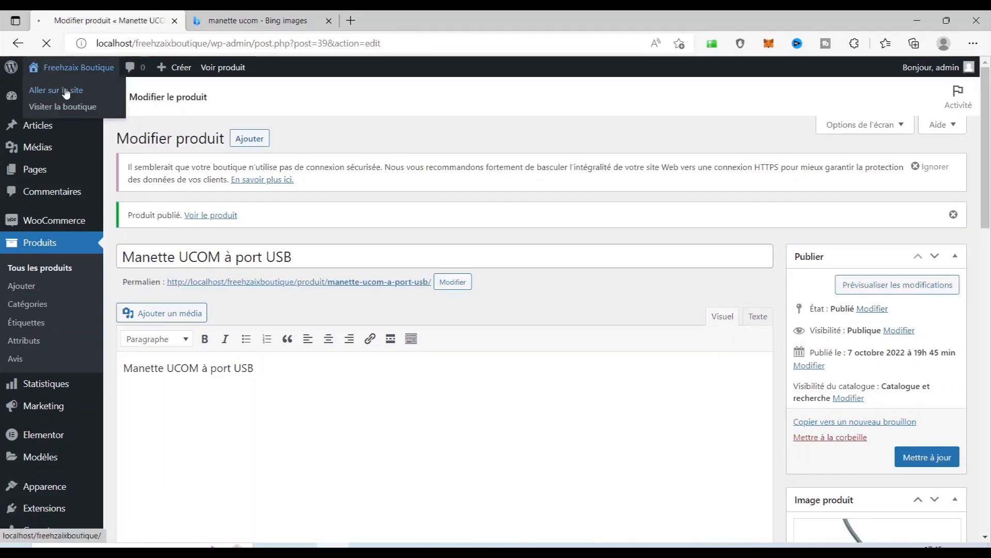
{"action": "left_click", "coordinate": [740, 106]}
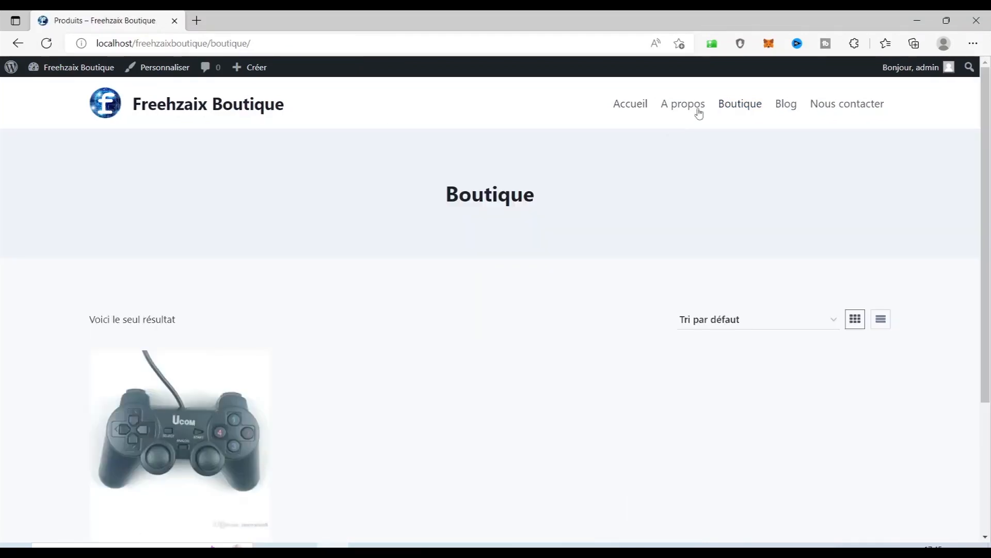
Open the Manette UCOM à port USB product page from the shop and add it to the cart
{"action": "scroll", "coordinate": [661, 248], "scroll_direction": "down", "scroll_amount": 4}
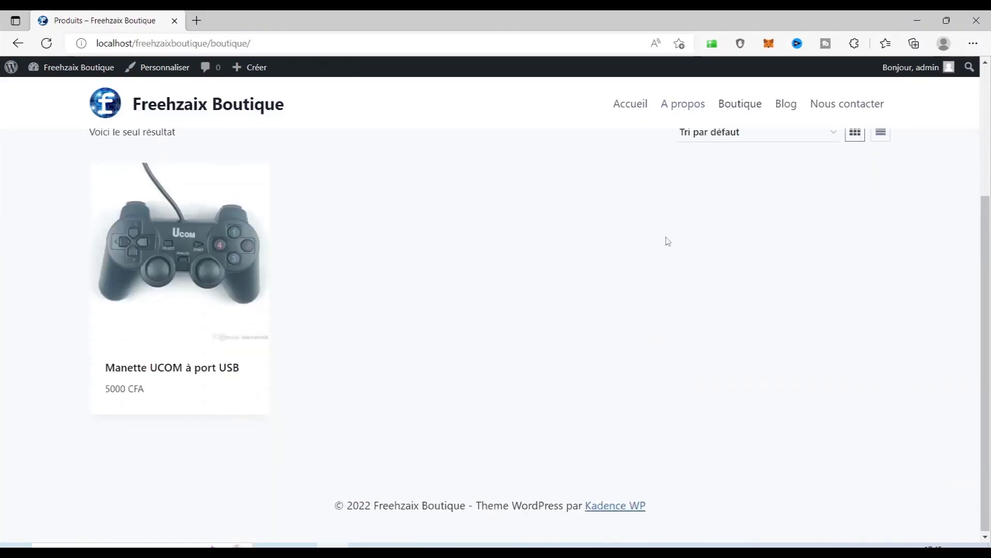
{"action": "scroll", "coordinate": [675, 274], "scroll_direction": "up", "scroll_amount": 4}
{"action": "scroll", "coordinate": [671, 273], "scroll_direction": "down", "scroll_amount": 4}
{"action": "mouse_move", "coordinate": [129, 284]}
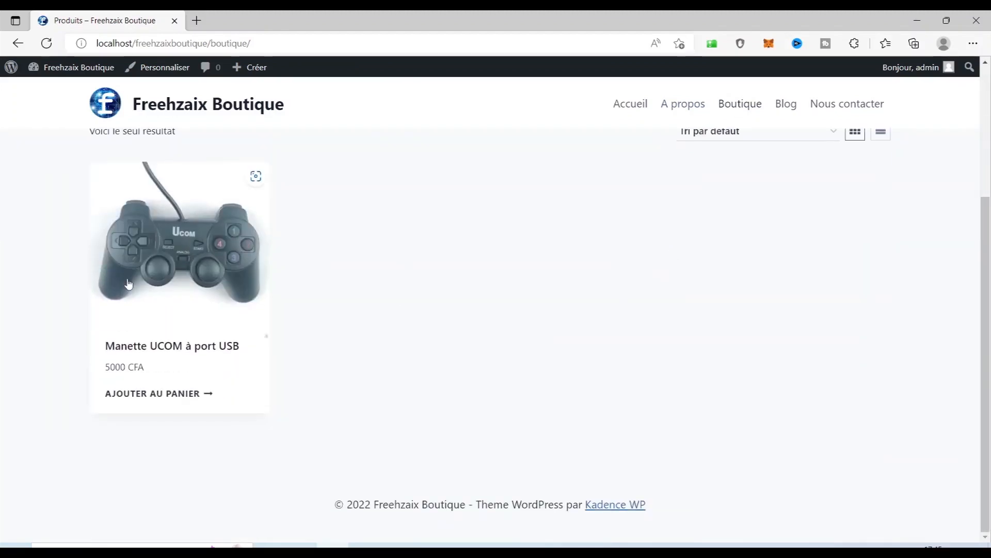
{"action": "left_click", "coordinate": [196, 269]}
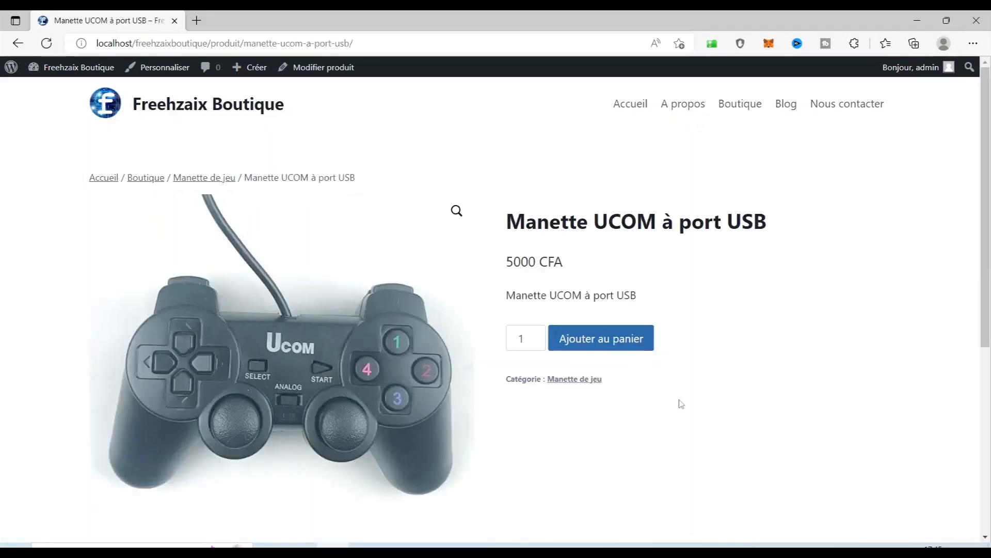
{"action": "scroll", "coordinate": [719, 277], "scroll_direction": "down", "scroll_amount": 5}
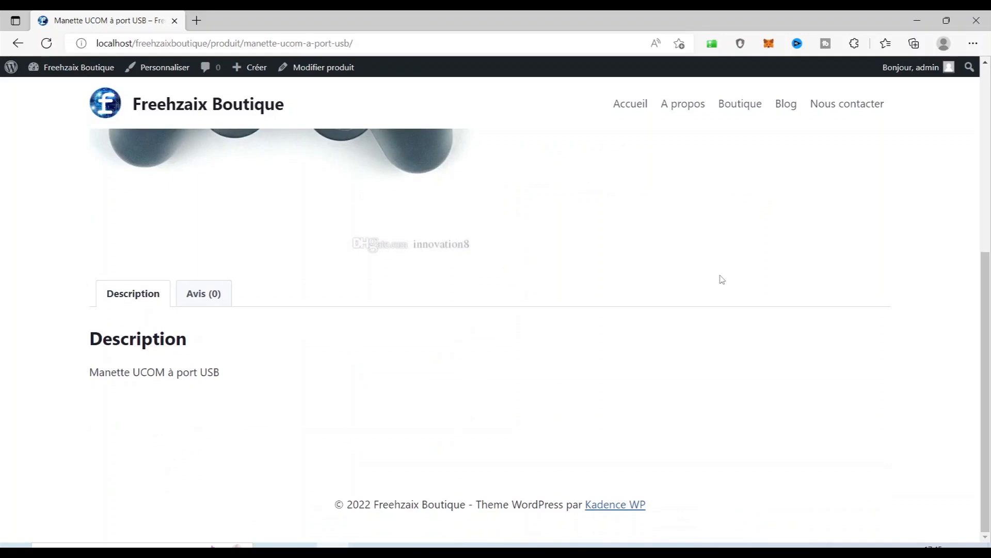
{"action": "scroll", "coordinate": [720, 279], "scroll_direction": "up", "scroll_amount": 5}
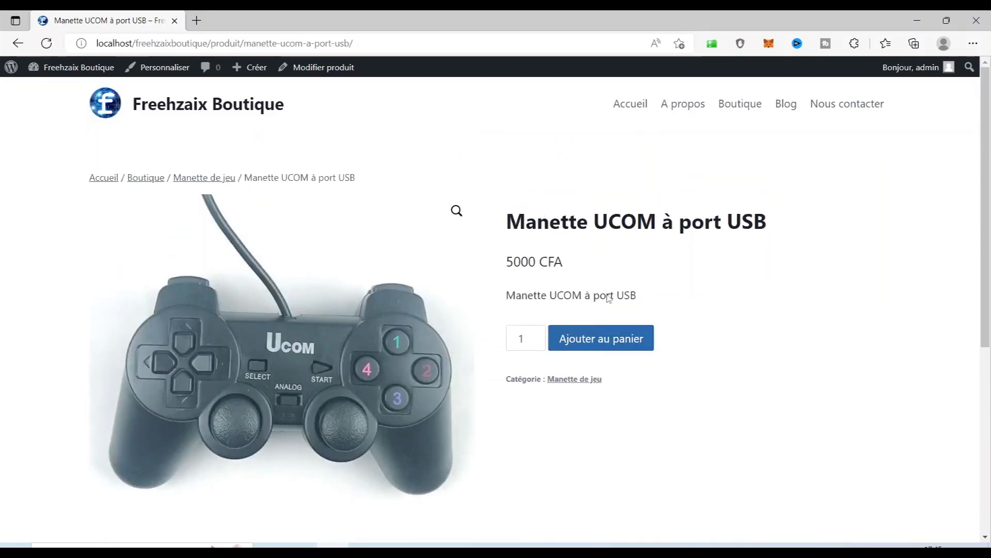
{"action": "left_click", "coordinate": [601, 343]}
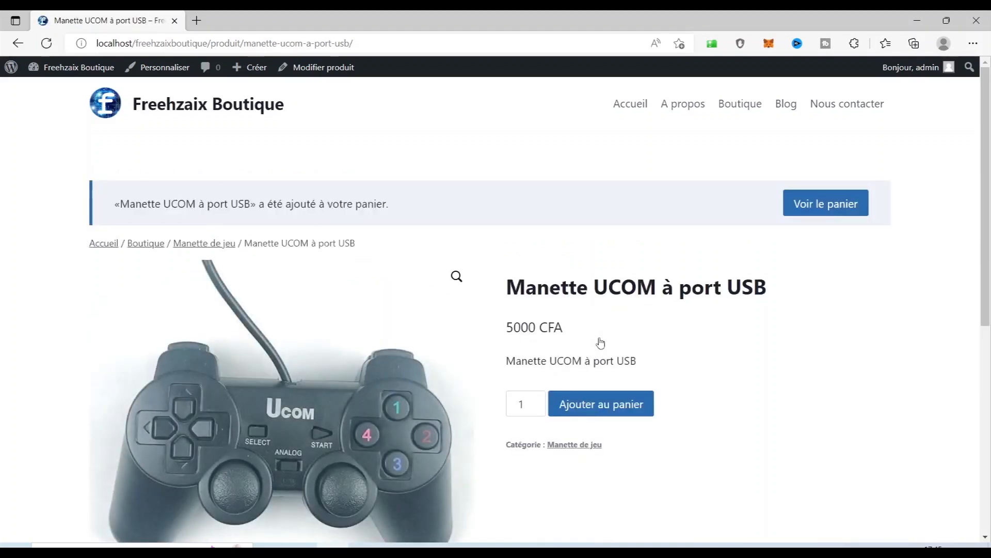
View the cart holding the controller at 5000 CFA and proceed to checkout
{"action": "left_click", "coordinate": [821, 211]}
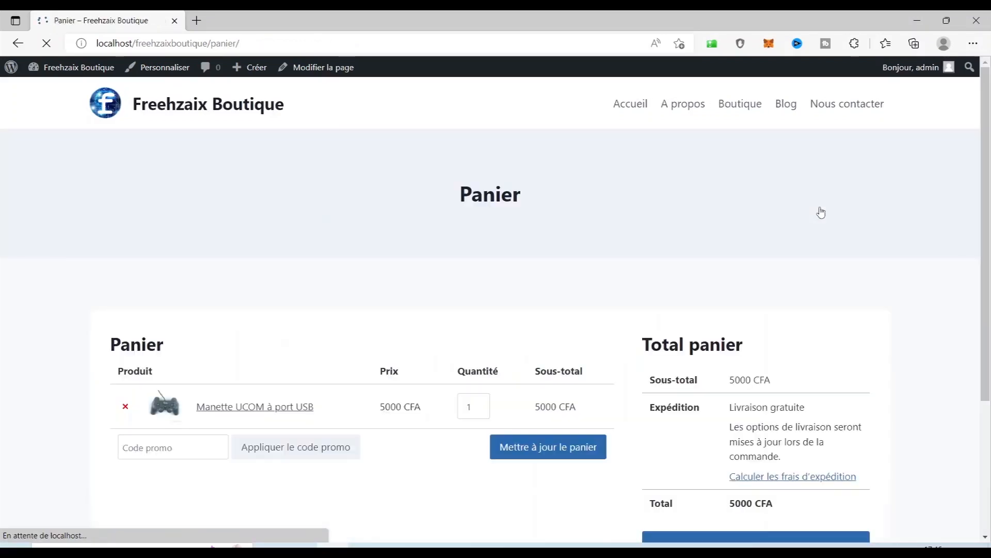
{"action": "scroll", "coordinate": [821, 212], "scroll_direction": "down", "scroll_amount": 3}
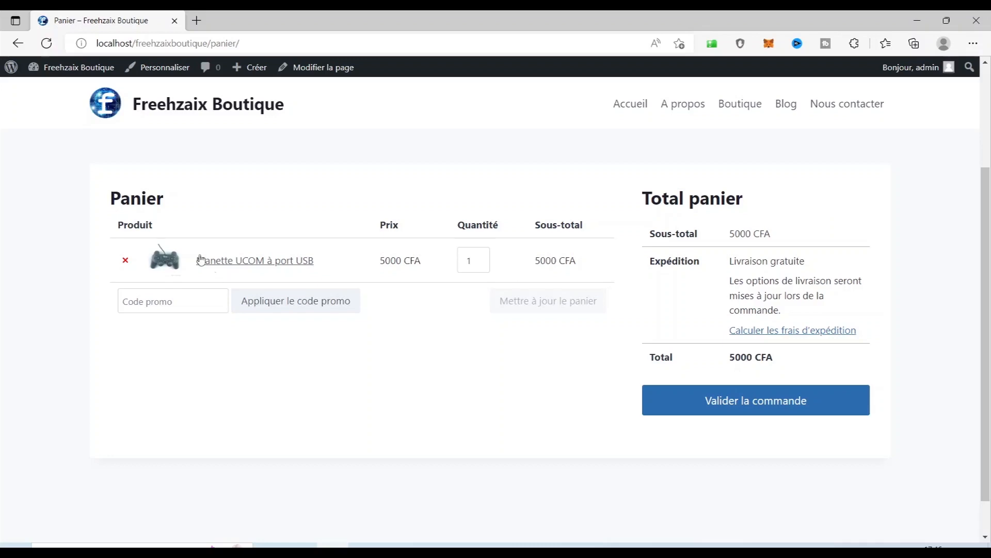
{"action": "left_click", "coordinate": [766, 404]}
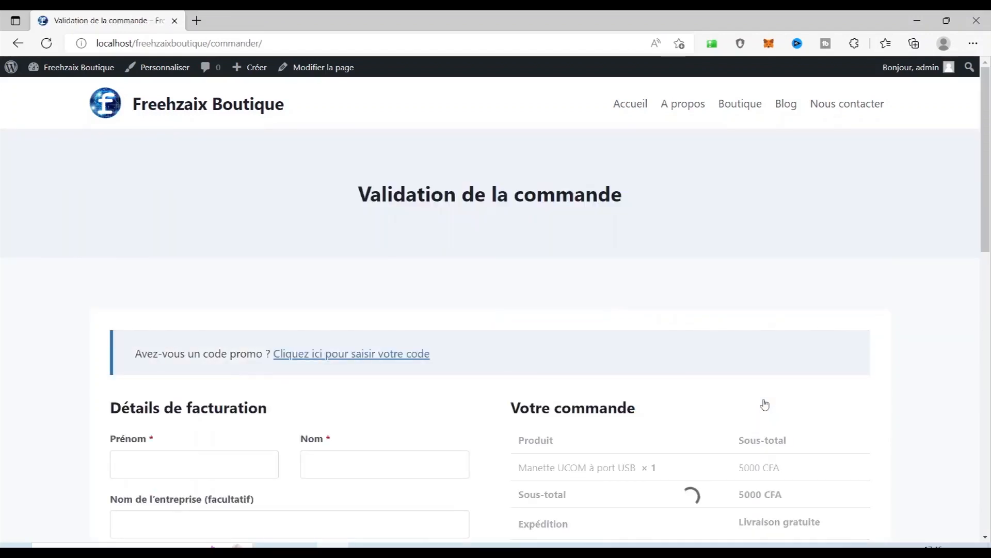
Enter billing first name 'Test', city Abidjan and region Abidjan
{"action": "scroll", "coordinate": [765, 405], "scroll_direction": "down", "scroll_amount": 5}
{"action": "scroll", "coordinate": [766, 404], "scroll_direction": "up", "scroll_amount": 3}
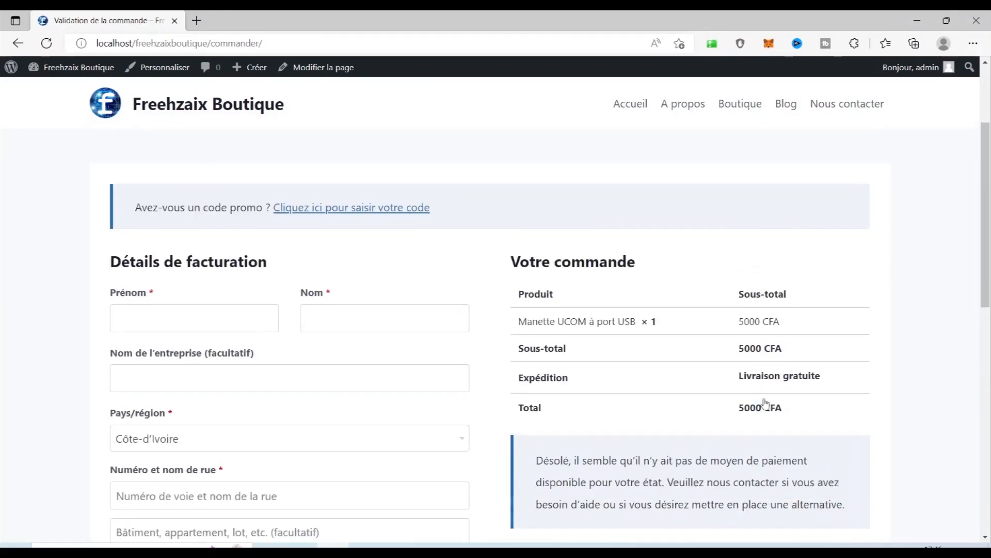
{"action": "left_click", "coordinate": [185, 319]}
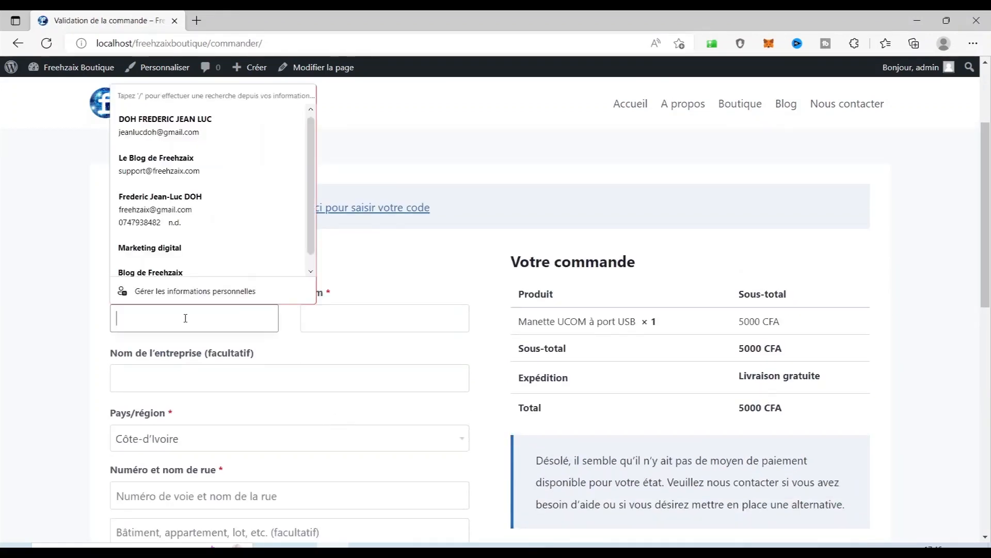
{"action": "type", "text": "Test"}
{"action": "key", "text": "Tab"}
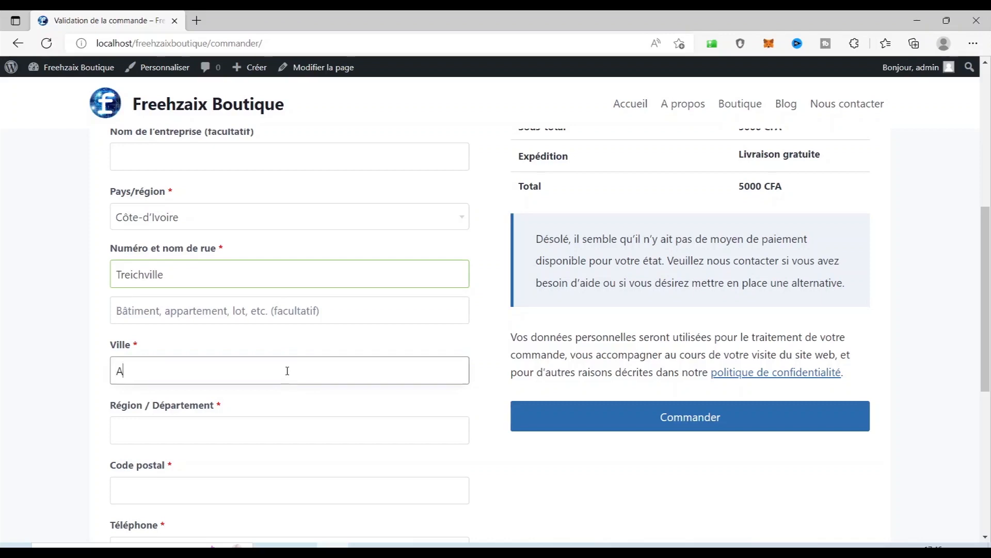
{"action": "left_click", "coordinate": [287, 370]}
{"action": "type", "text": "Abidjan"}
{"action": "key", "text": "Tab"}
{"action": "type", "text": "Abian"}
{"action": "key", "text": "BackSpace"}
{"action": "key", "text": "BackSpace"}
{"action": "type", "text": "djan"}
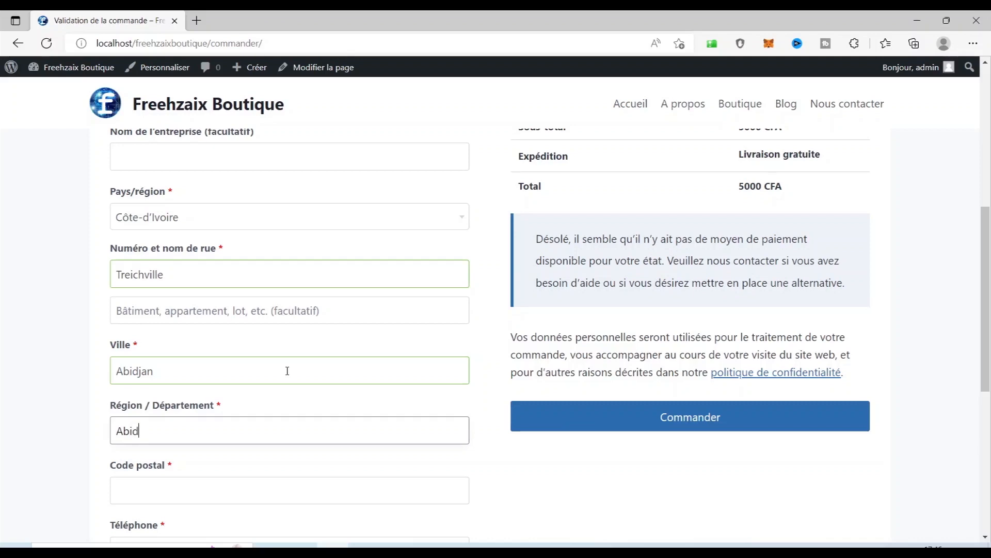
Enter postal code 00225 and autofill the saved phone and e-mail details
{"action": "key", "text": "Tab"}
{"action": "type", "text": "00"}
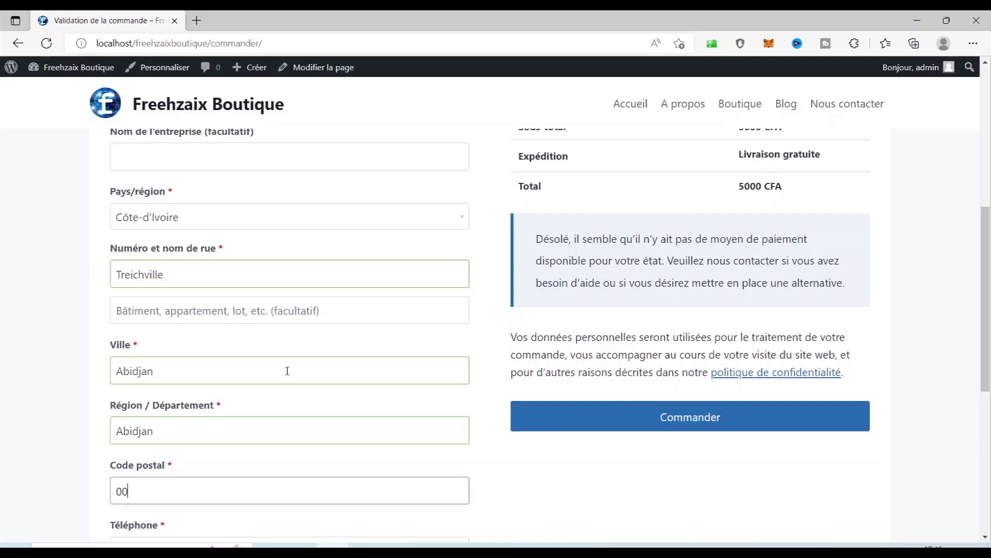
{"action": "type", "text": "225"}
{"action": "key", "text": "Tab"}
{"action": "type", "text": "07"}
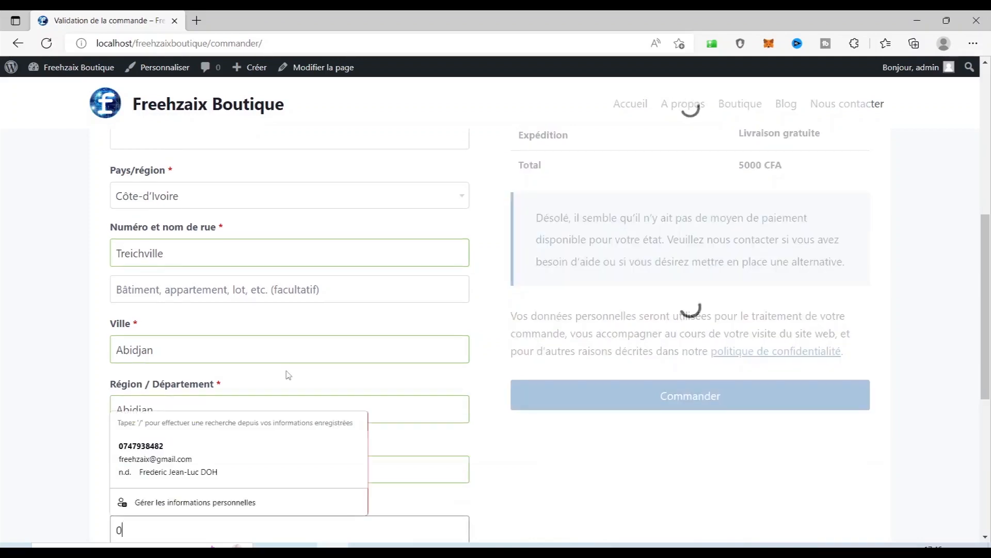
{"action": "key", "text": "Down"}
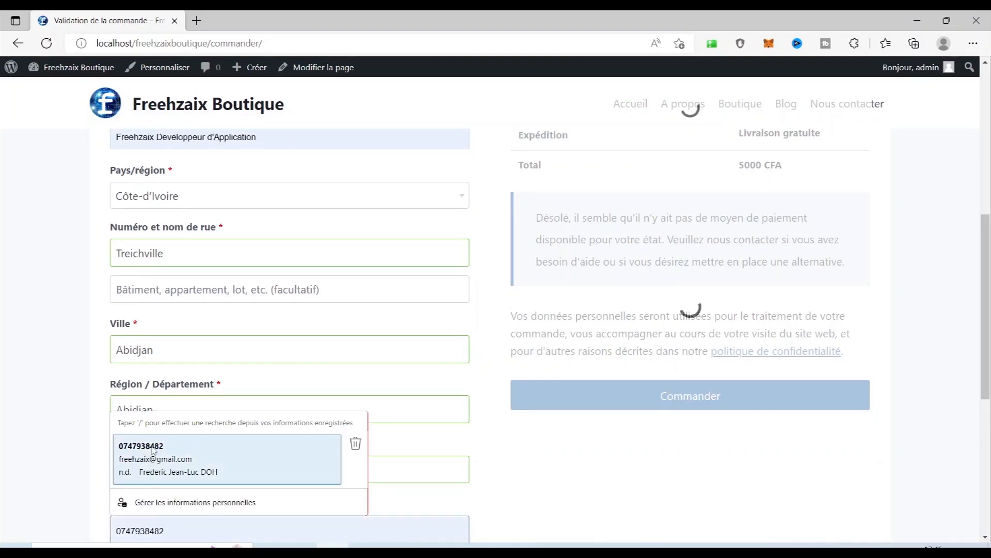
{"action": "key", "text": "Return"}
{"action": "scroll", "coordinate": [620, 457], "scroll_direction": "down", "scroll_amount": 3}
{"action": "scroll", "coordinate": [637, 466], "scroll_direction": "down", "scroll_amount": 2}
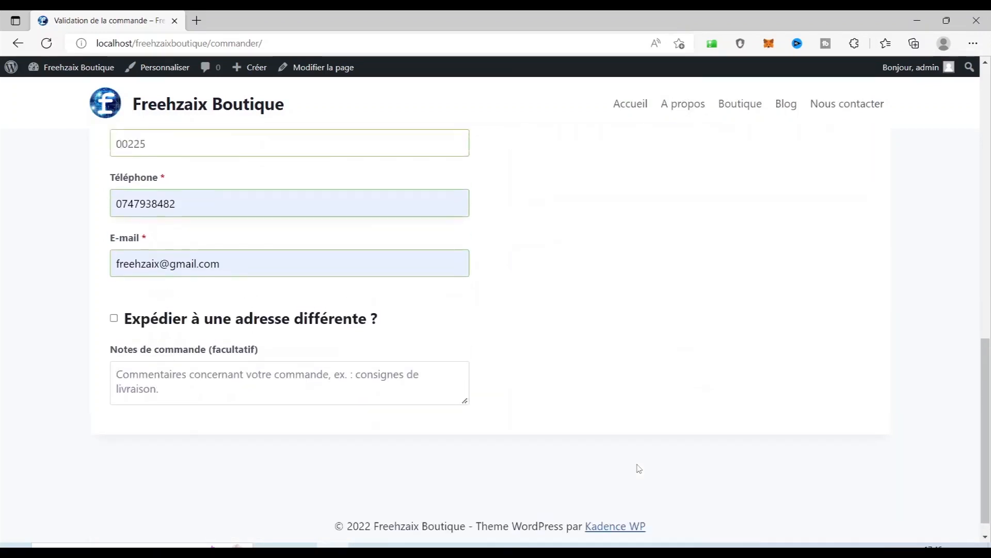
{"action": "scroll", "coordinate": [648, 478], "scroll_direction": "up", "scroll_amount": 7}
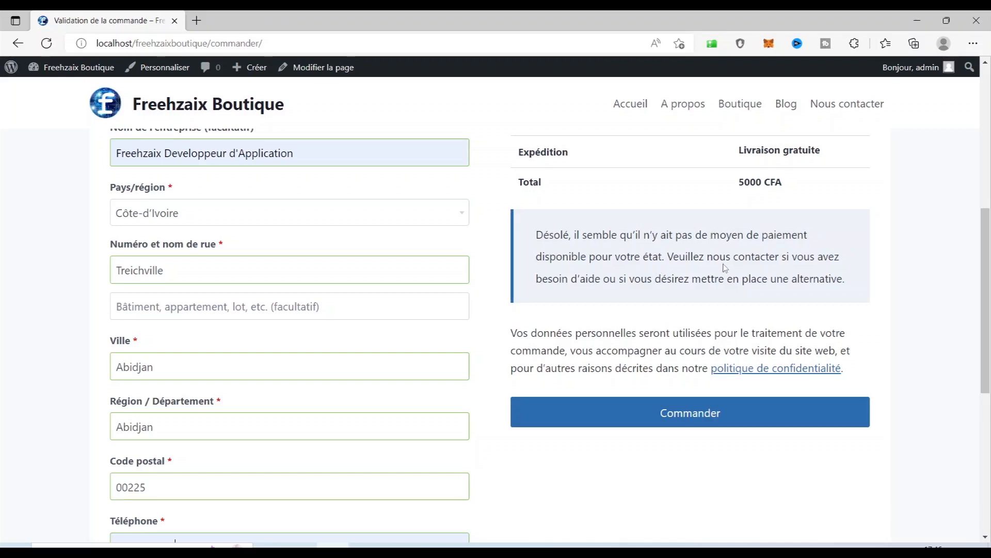
{"action": "scroll", "coordinate": [721, 267], "scroll_direction": "down", "scroll_amount": 5}
{"action": "scroll", "coordinate": [722, 267], "scroll_direction": "up", "scroll_amount": 12}
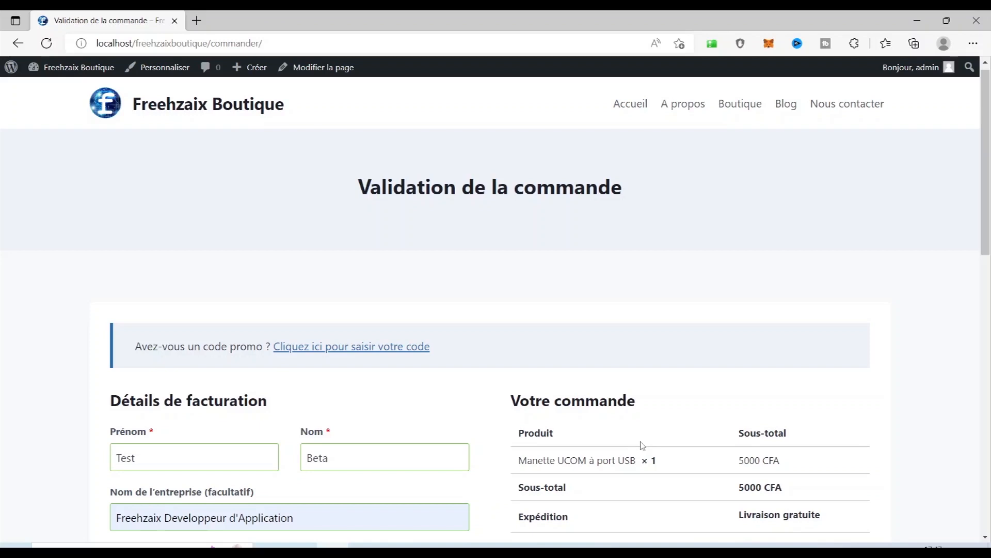
{"action": "scroll", "coordinate": [643, 445], "scroll_direction": "down", "scroll_amount": 10}
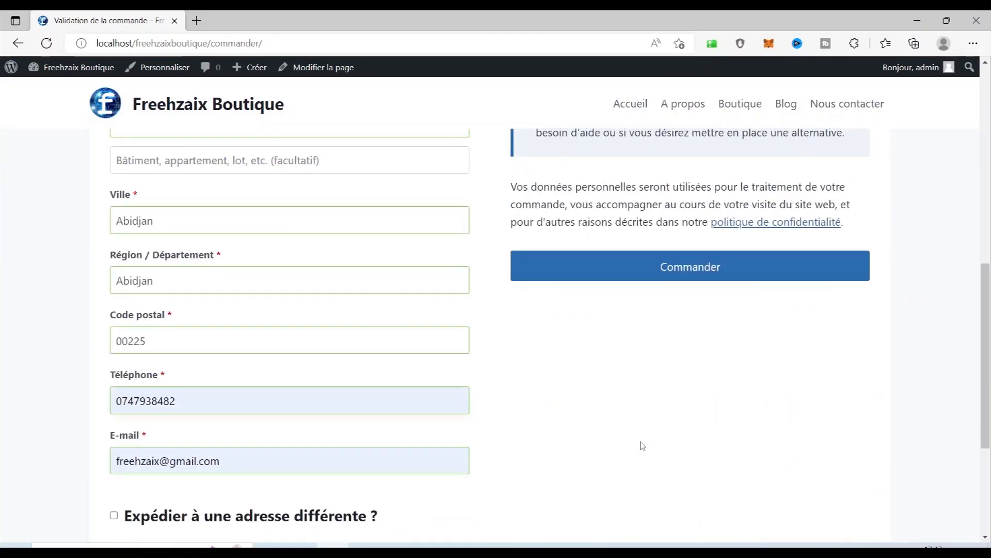
{"action": "scroll", "coordinate": [643, 446], "scroll_direction": "up", "scroll_amount": 20}
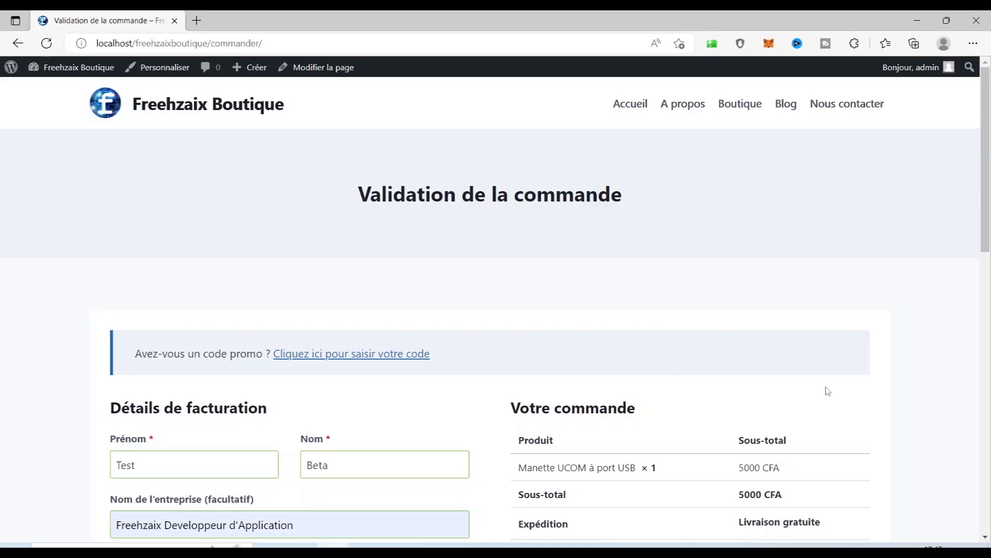
{"action": "left_click", "coordinate": [746, 103]}
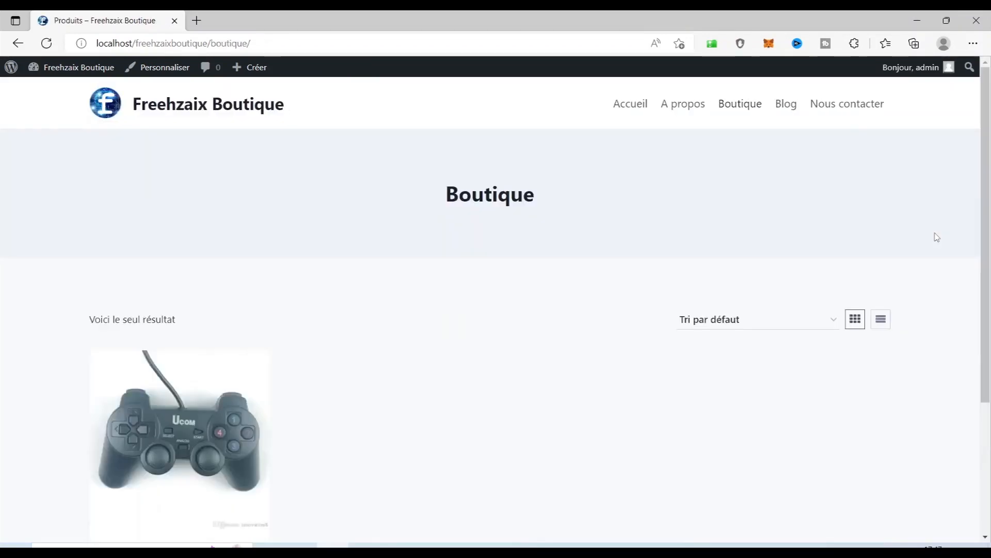
Leave the Boutique shop page for the Accueil homepage and open Accueil in the block editor
{"action": "scroll", "coordinate": [806, 202], "scroll_direction": "down", "scroll_amount": 3}
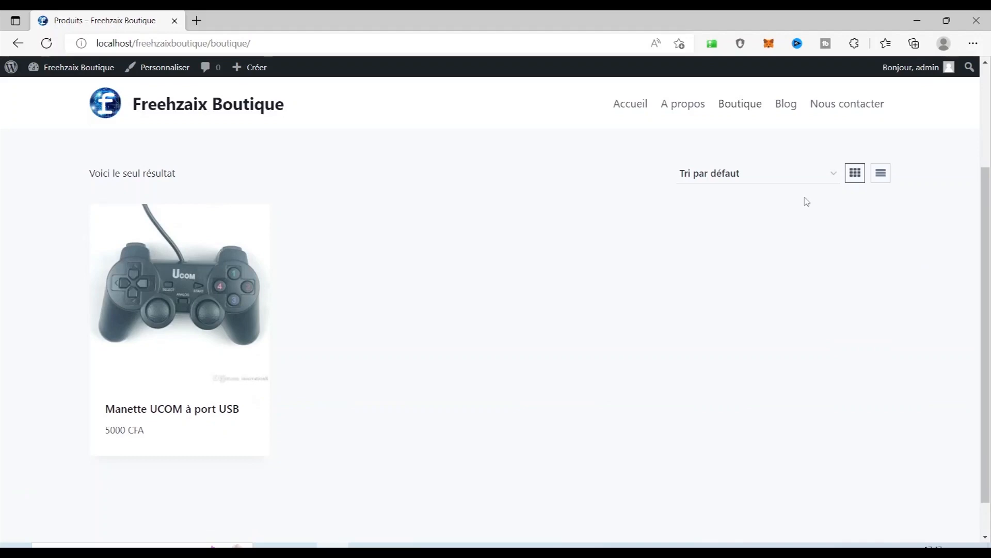
{"action": "left_click", "coordinate": [630, 104]}
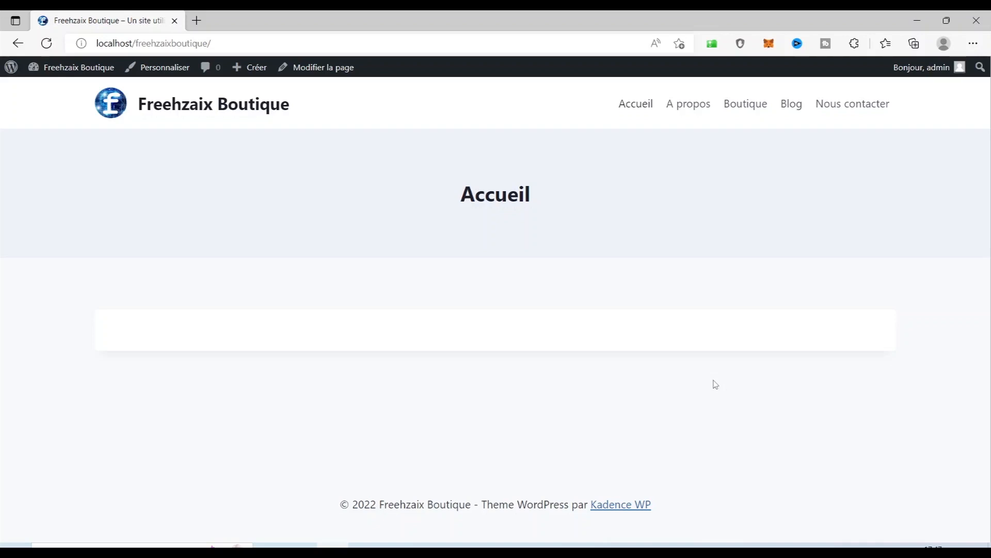
{"action": "left_click", "coordinate": [317, 74]}
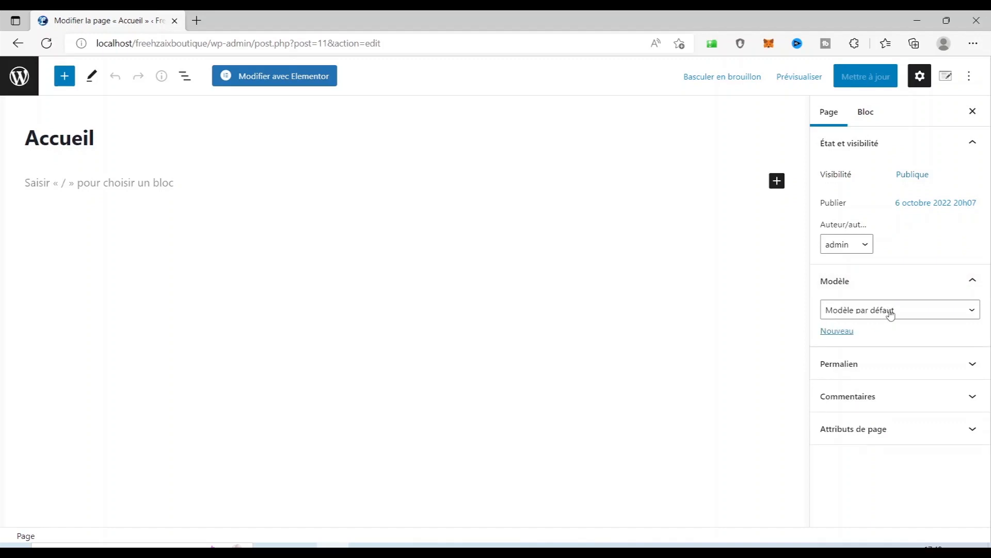
Switch Accueil to the Elementor pleine largeur template, save the page, and open it in Elementor
{"action": "left_click", "coordinate": [889, 312]}
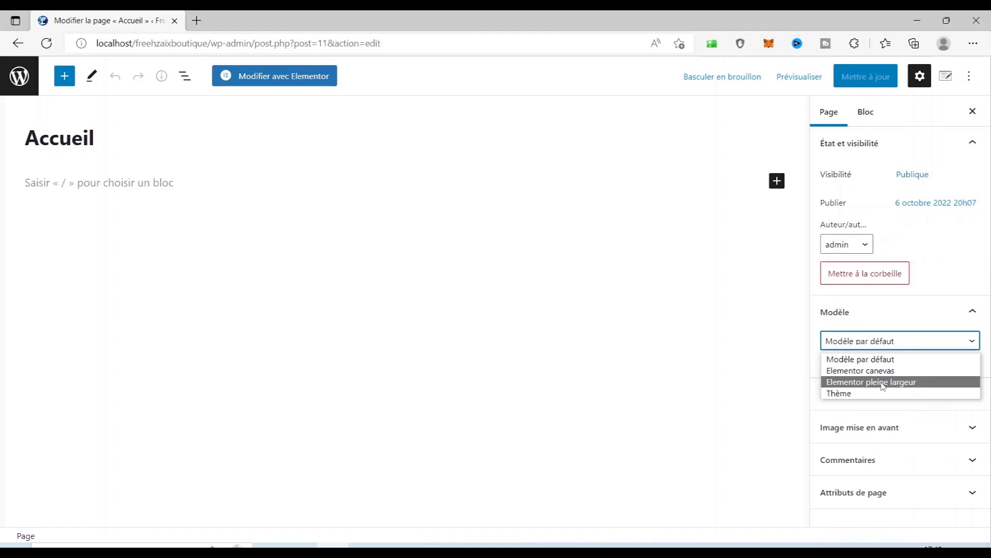
{"action": "left_click", "coordinate": [883, 382]}
{"action": "left_click", "coordinate": [870, 76]}
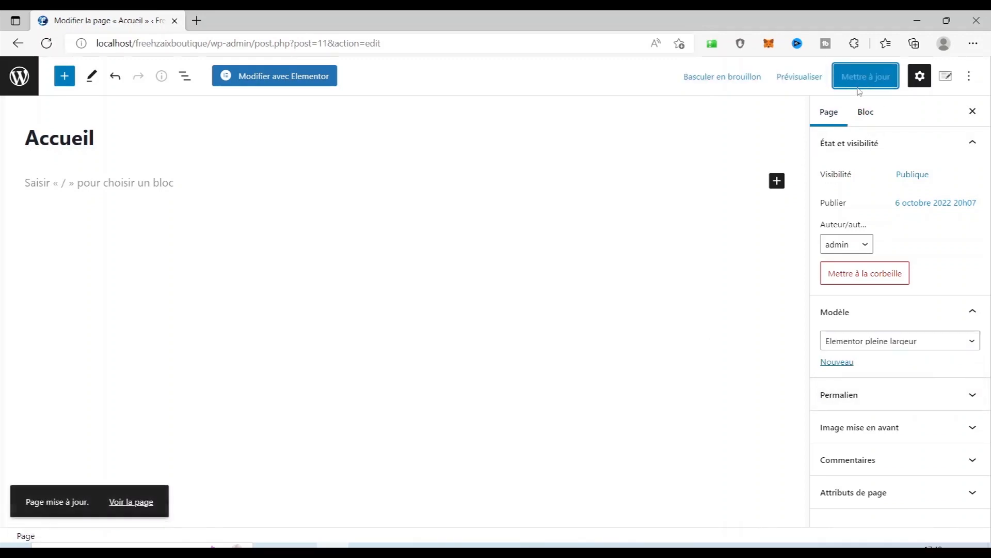
{"action": "left_click", "coordinate": [273, 85]}
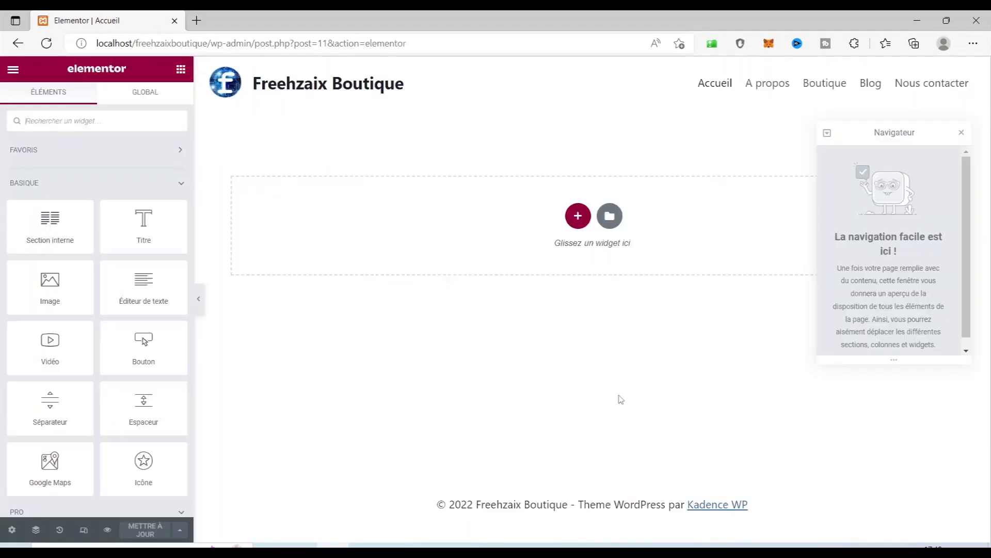
Close the Navigator and add a single-column section at the top of Accueil
{"action": "left_click", "coordinate": [962, 136]}
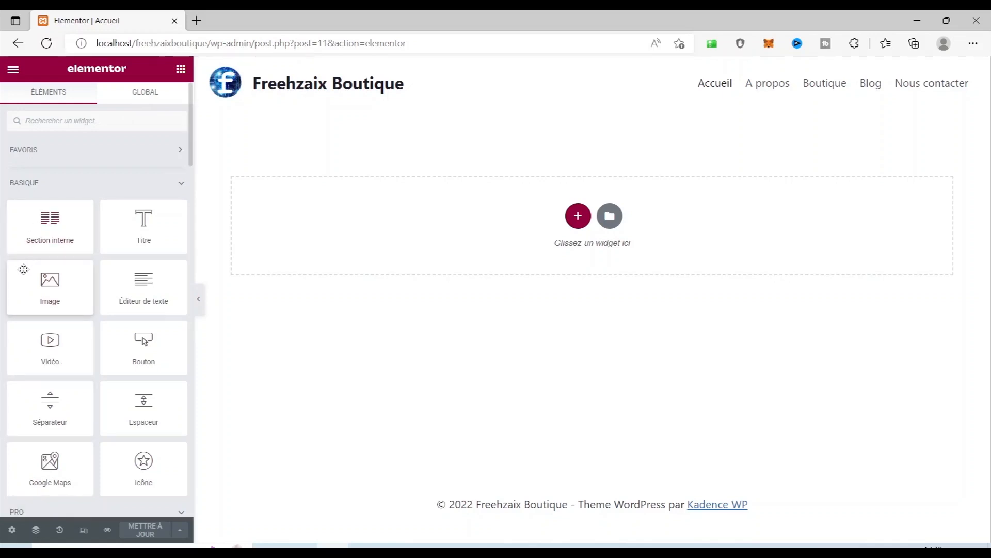
{"action": "left_click", "coordinate": [579, 217]}
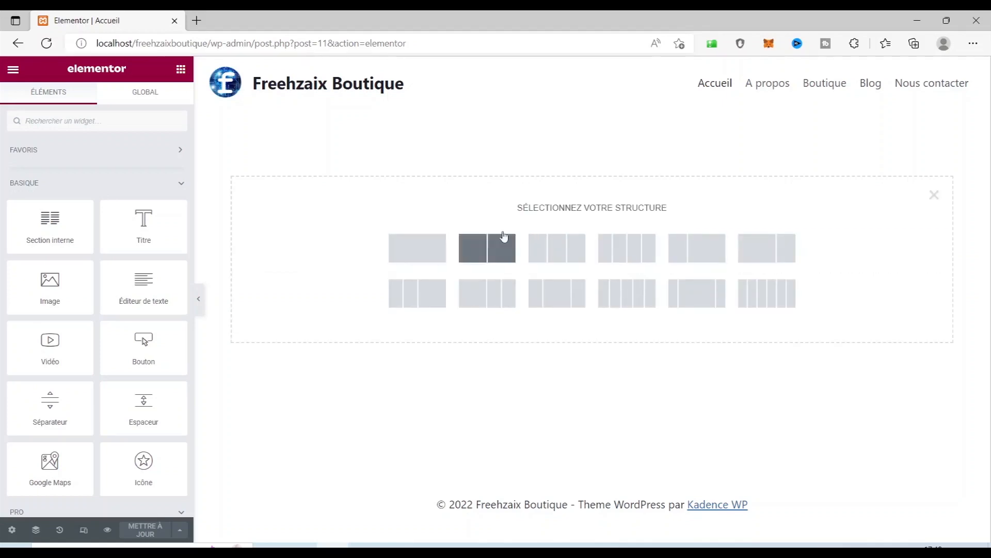
{"action": "left_click", "coordinate": [418, 250]}
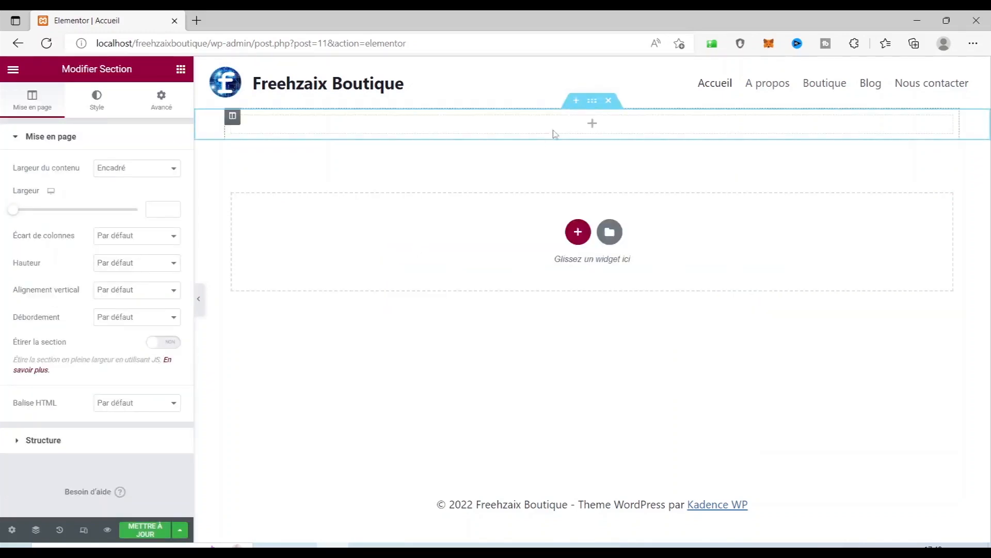
Search the widgets for 'si' and drop the Slides widget into the new section
{"action": "left_click", "coordinate": [593, 125]}
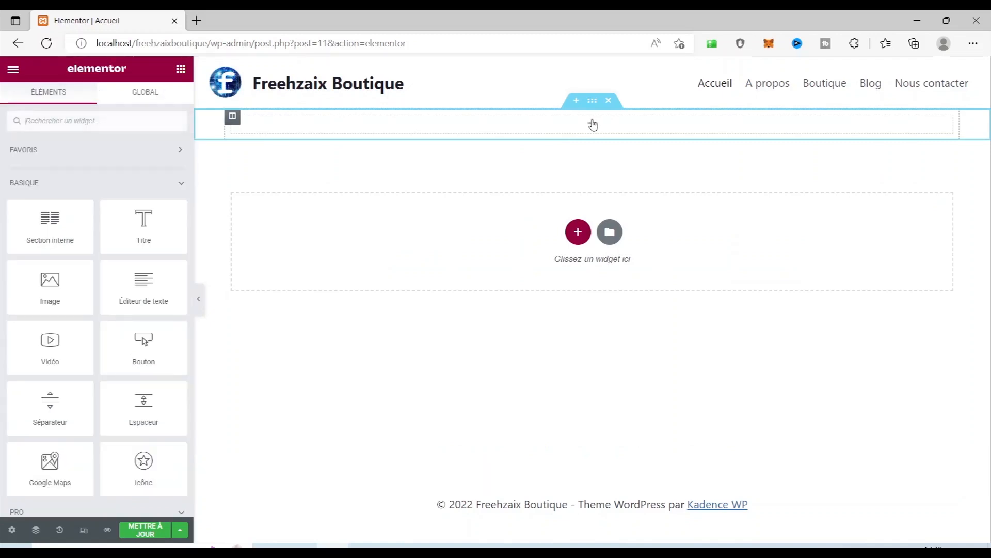
{"action": "mouse_move", "coordinate": [48, 291]}
{"action": "left_mouse_down"}
{"action": "mouse_move", "coordinate": [272, 215]}
{"action": "mouse_move", "coordinate": [566, 135]}
{"action": "mouse_move", "coordinate": [54, 281]}
{"action": "left_mouse_up"}
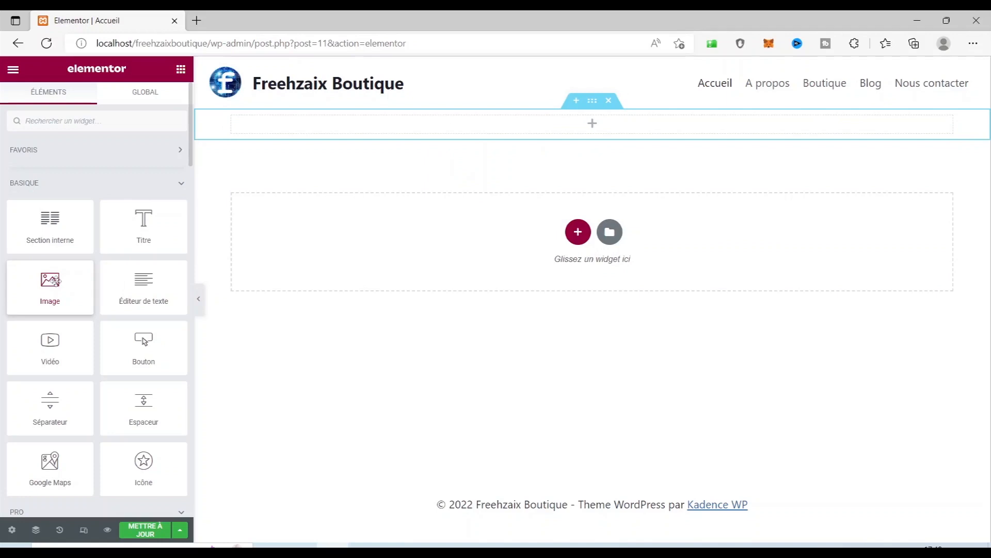
{"action": "scroll", "coordinate": [55, 281], "scroll_direction": "down", "scroll_amount": 5}
{"action": "scroll", "coordinate": [55, 281], "scroll_direction": "up", "scroll_amount": 5}
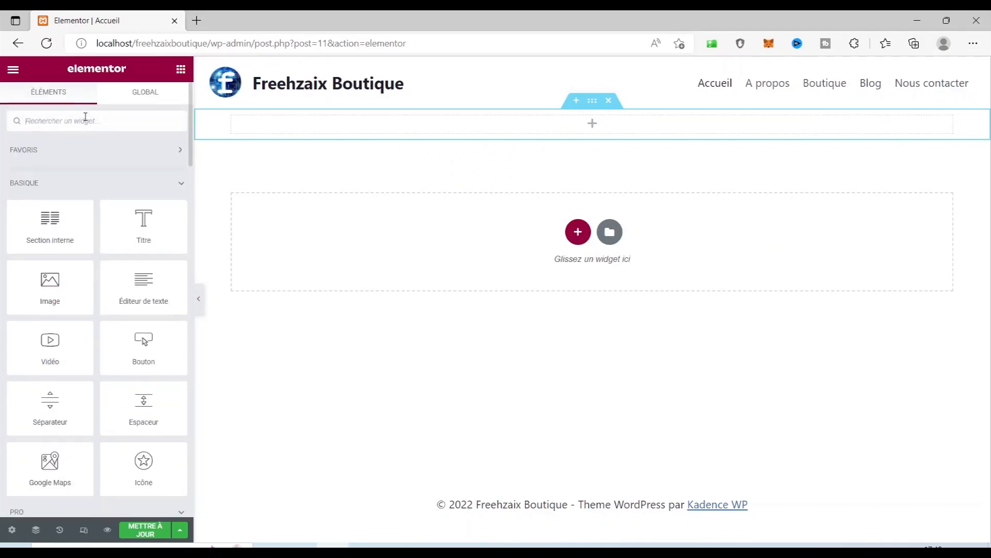
{"action": "left_click", "coordinate": [85, 117]}
{"action": "type", "text": "s"}
{"action": "type", "text": "i"}
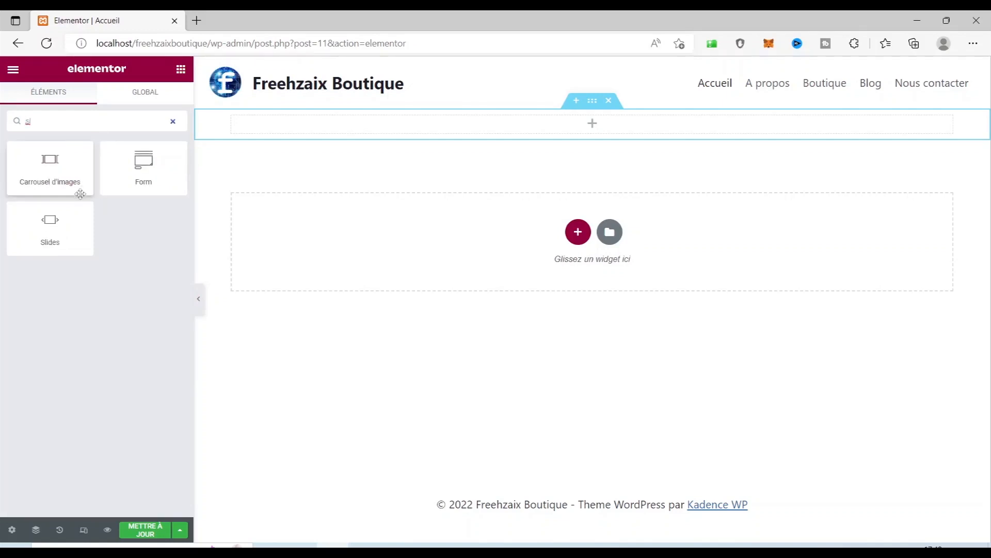
{"action": "left_click_drag", "start_coordinate": [49, 222], "coordinate": [597, 124]}
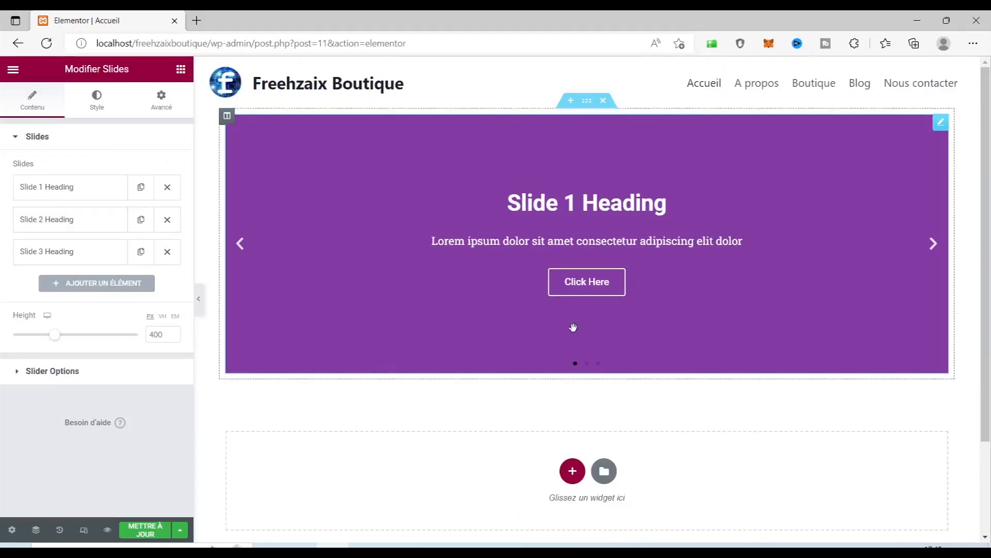
Upload IMG-20221006-WA0016.png from bridascreation avec logo as Slide 1's background image
{"action": "left_click", "coordinate": [61, 192]}
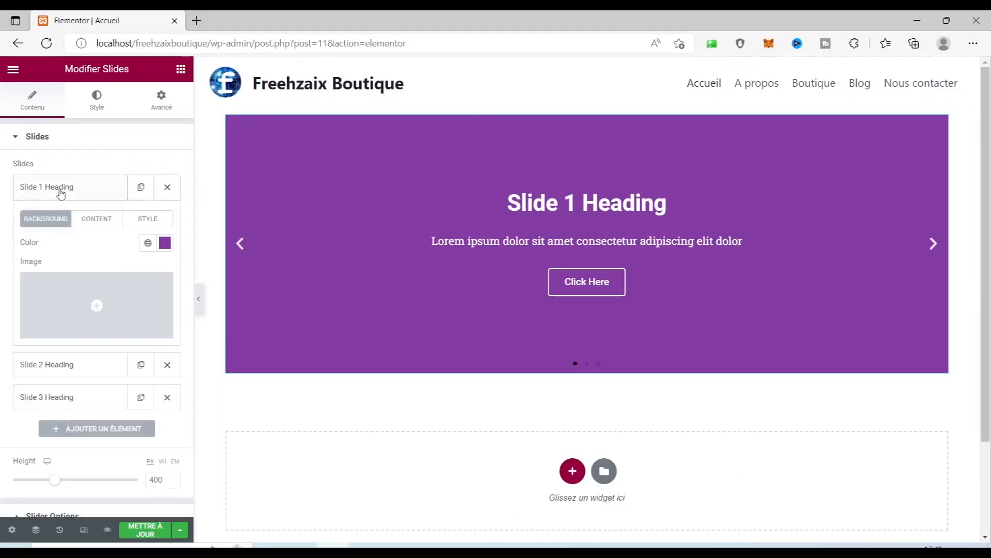
{"action": "left_click", "coordinate": [101, 298]}
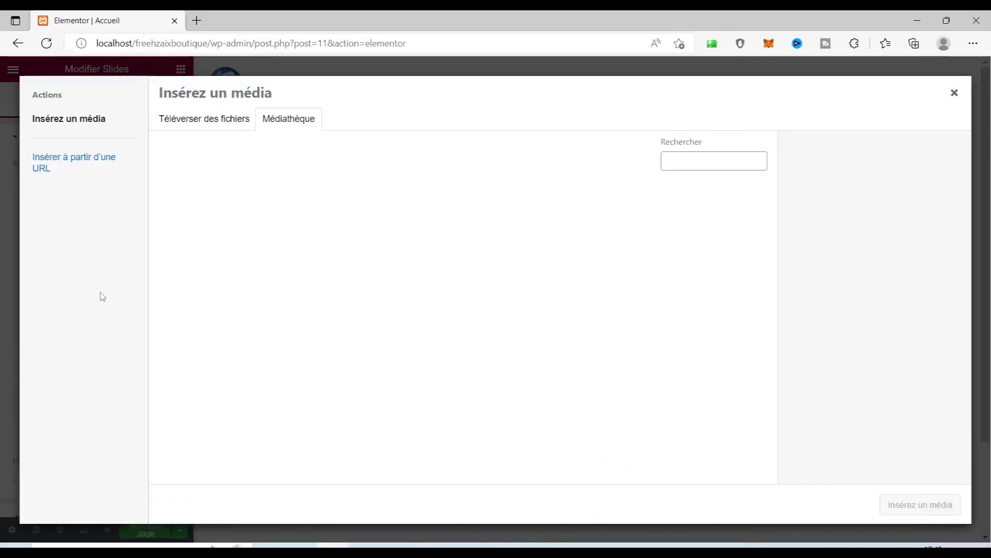
{"action": "left_click", "coordinate": [217, 133]}
{"action": "left_click", "coordinate": [553, 304]}
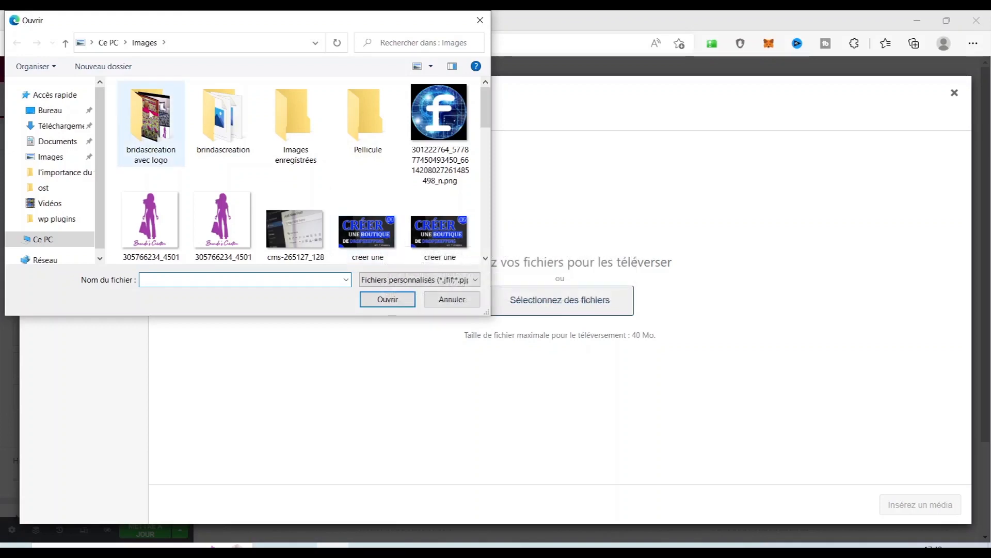
{"action": "left_click", "coordinate": [158, 114]}
{"action": "double_click", "coordinate": [157, 114]}
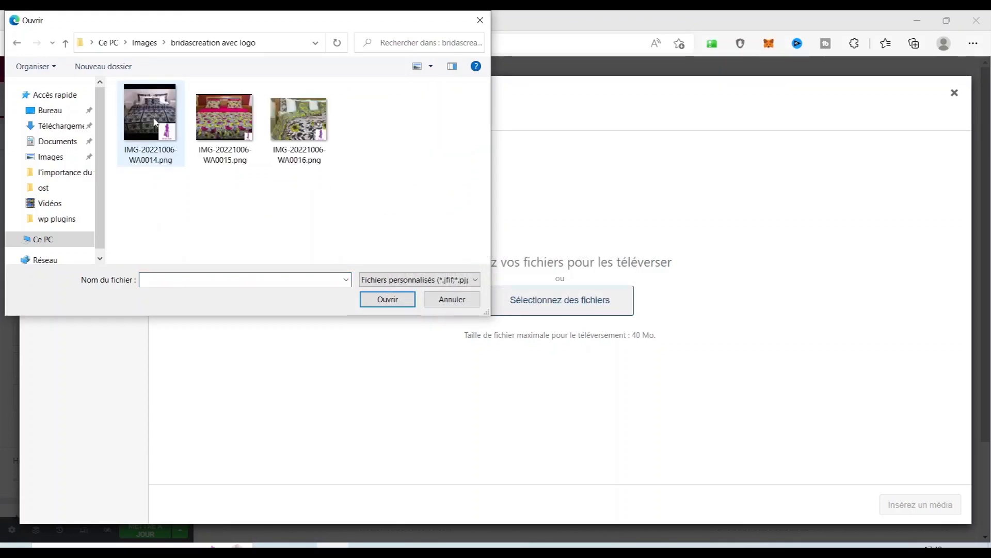
{"action": "left_click", "coordinate": [300, 121]}
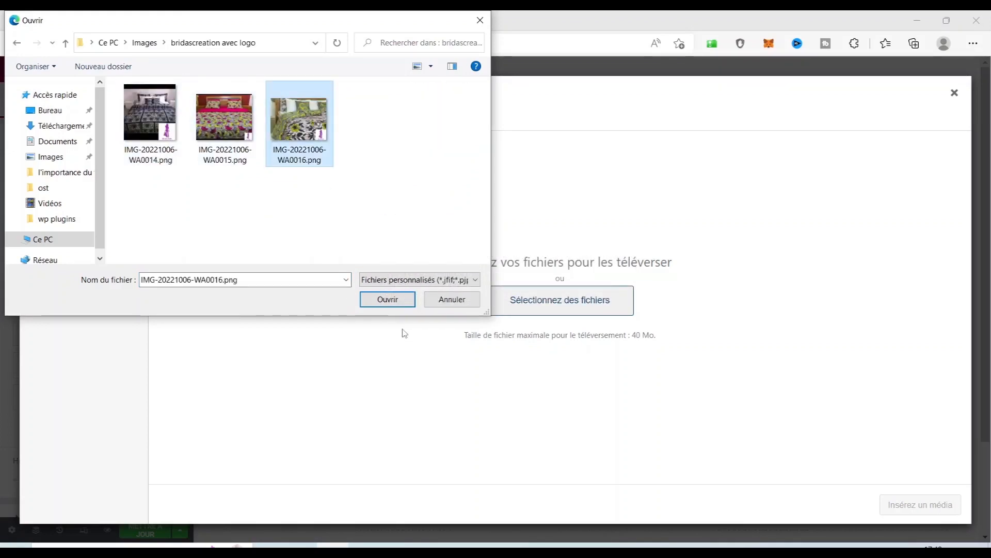
{"action": "left_click", "coordinate": [387, 300]}
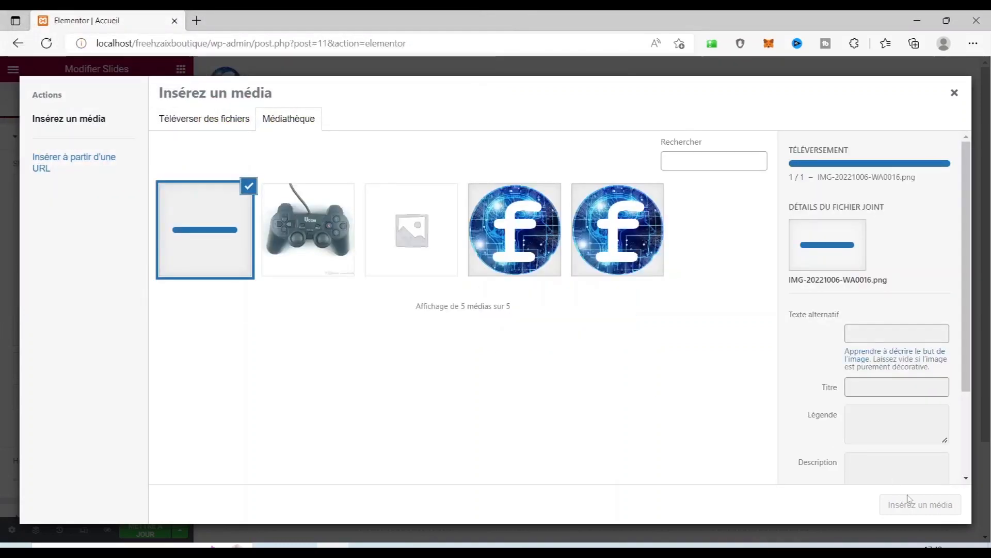
{"action": "left_click", "coordinate": [915, 506]}
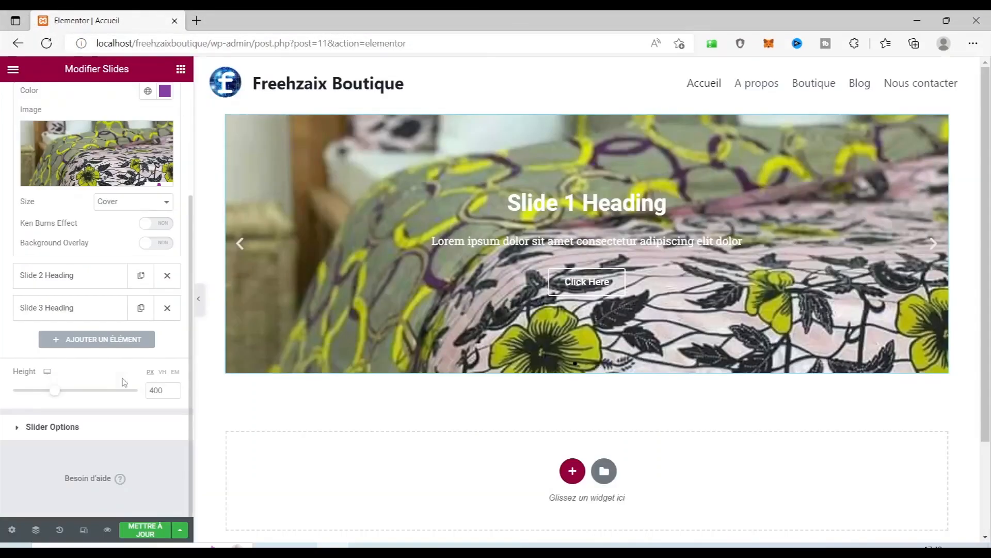
Upload IMG-20221006-WA0015.png as Slide 2's background image
{"action": "left_click", "coordinate": [70, 288]}
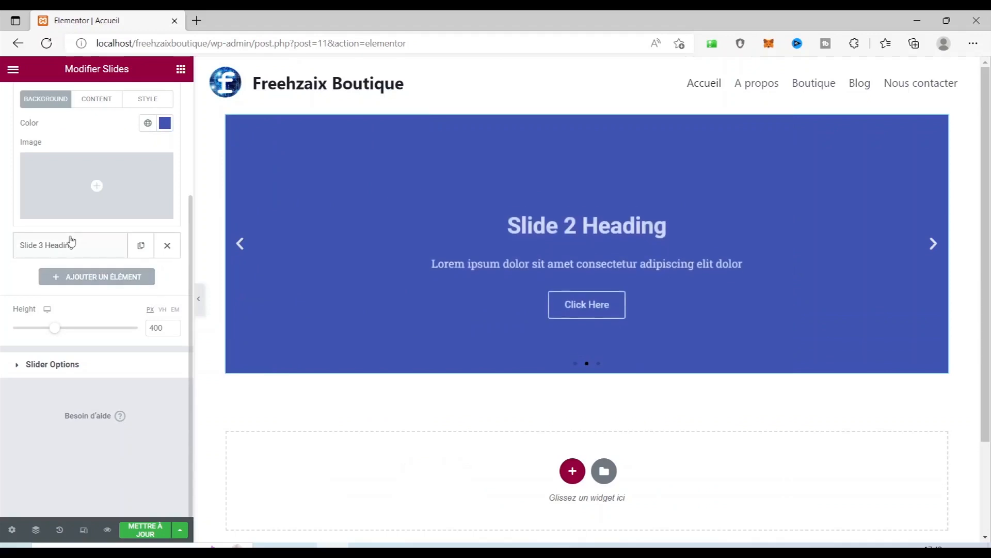
{"action": "left_click", "coordinate": [99, 182]}
{"action": "left_click", "coordinate": [170, 127]}
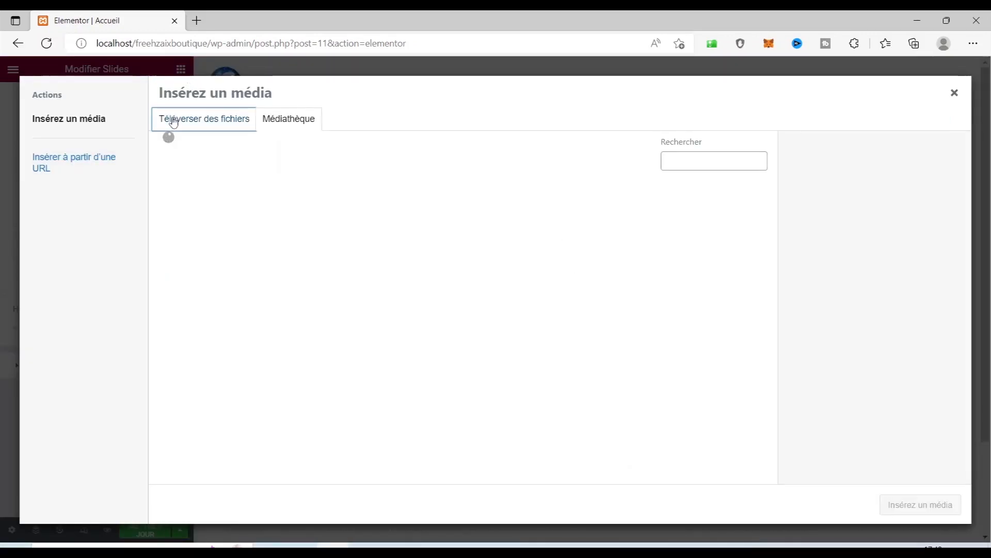
{"action": "left_click", "coordinate": [567, 305]}
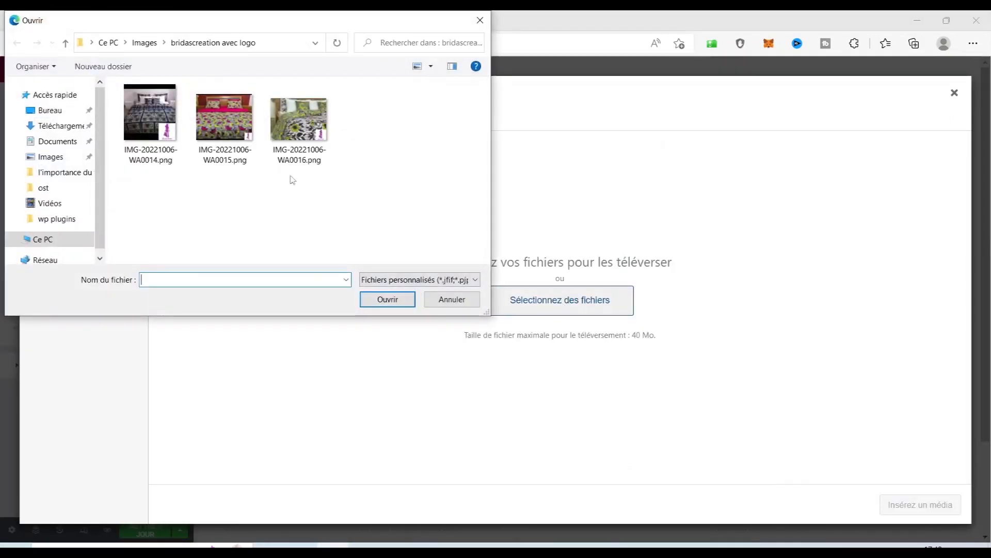
{"action": "left_click", "coordinate": [231, 127]}
{"action": "left_click", "coordinate": [387, 299]}
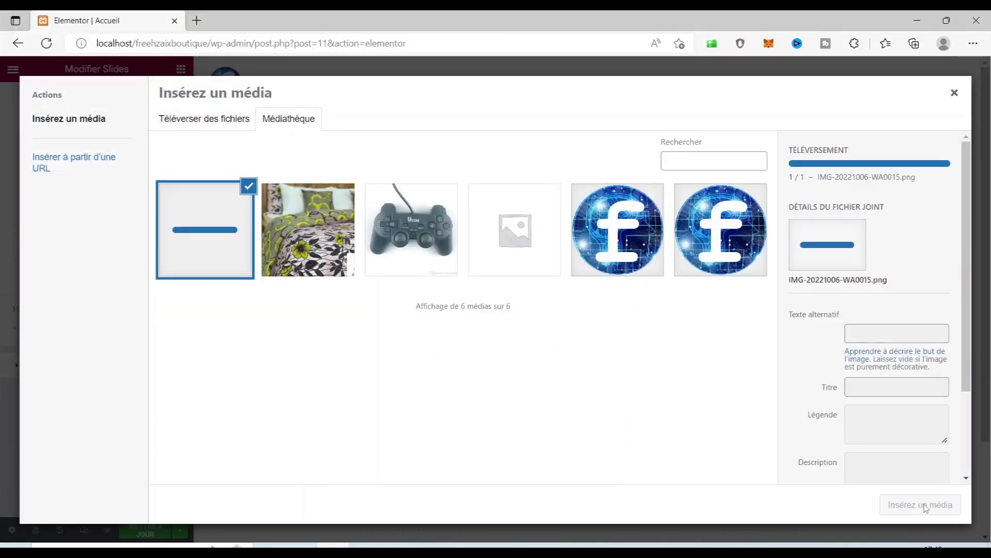
{"action": "left_click", "coordinate": [924, 505]}
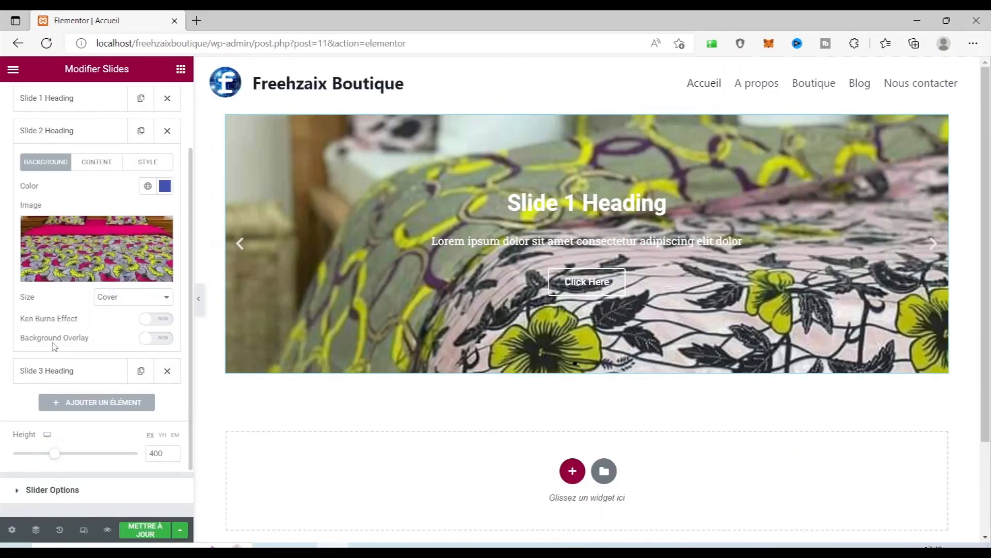
Upload IMG-20221006-WA0014.png as Slide 3's background image
{"action": "scroll", "coordinate": [53, 346], "scroll_direction": "down", "scroll_amount": 2}
{"action": "left_click", "coordinate": [53, 310]}
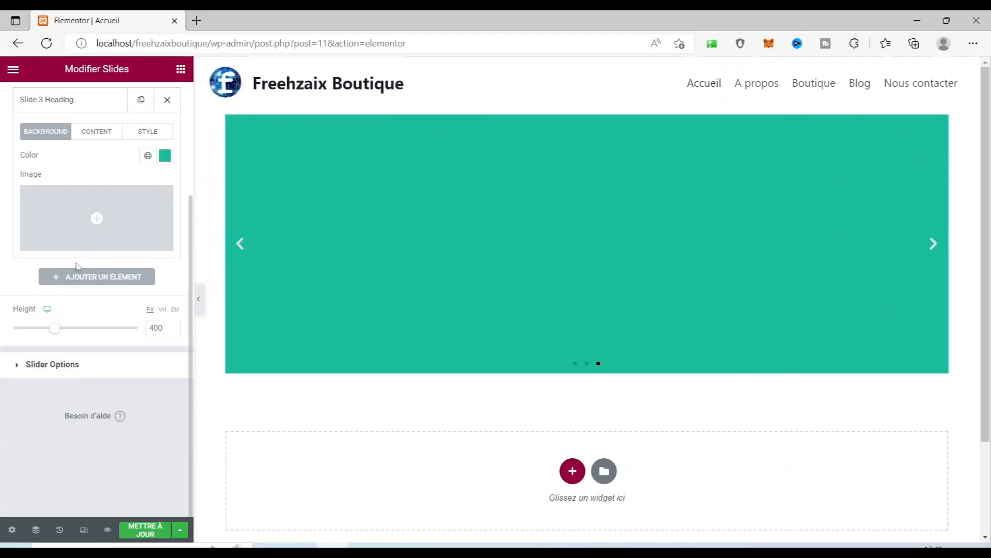
{"action": "left_click", "coordinate": [93, 216]}
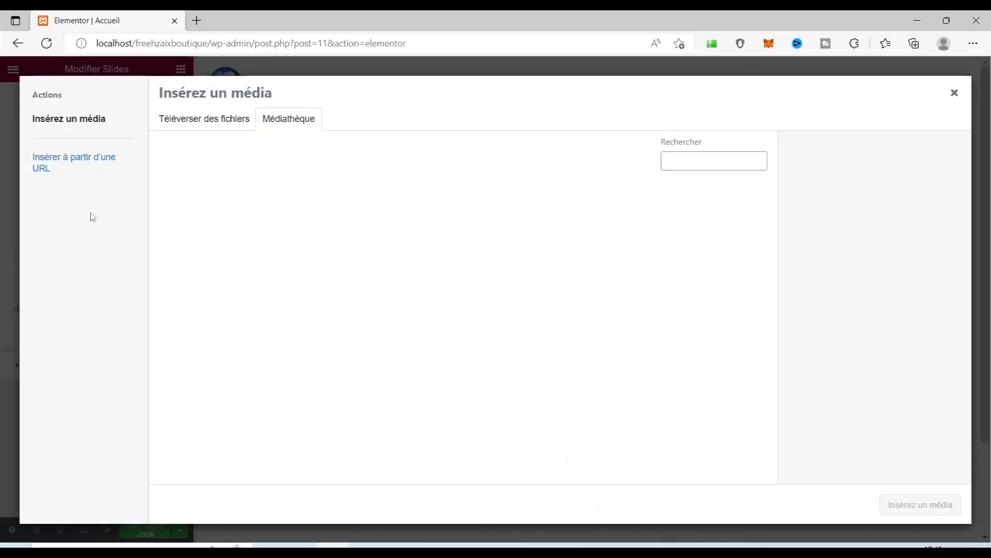
{"action": "left_click", "coordinate": [198, 122]}
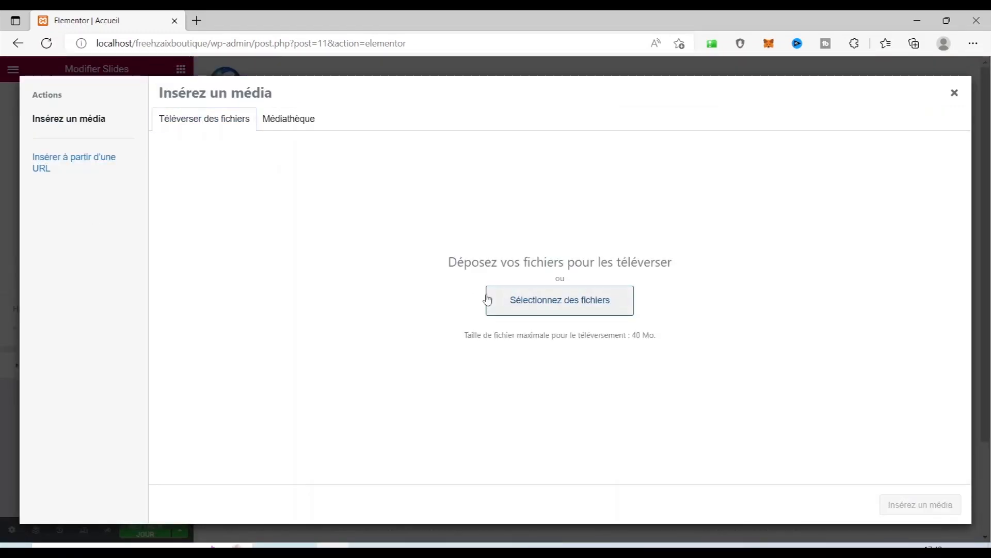
{"action": "left_click", "coordinate": [551, 298]}
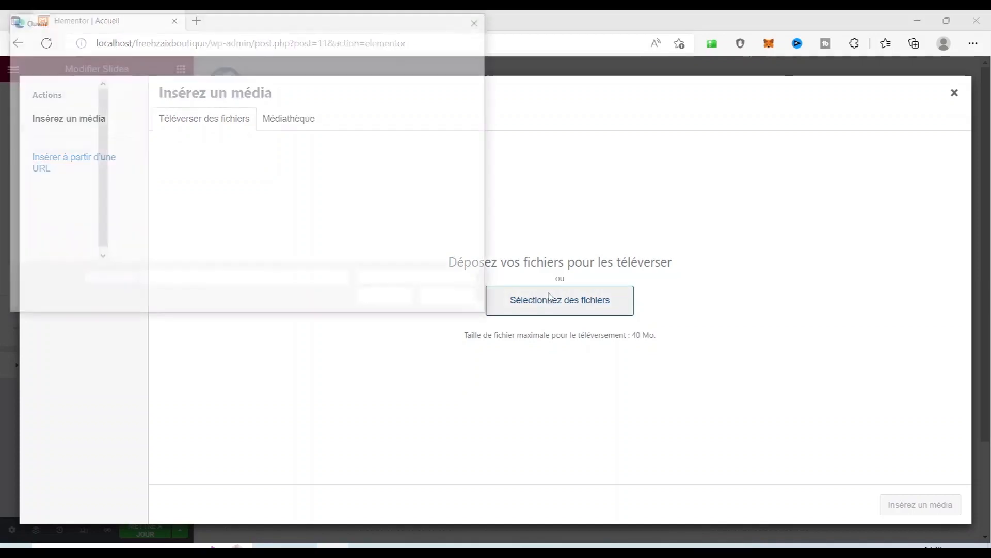
{"action": "left_click", "coordinate": [141, 115]}
{"action": "left_click", "coordinate": [387, 299]}
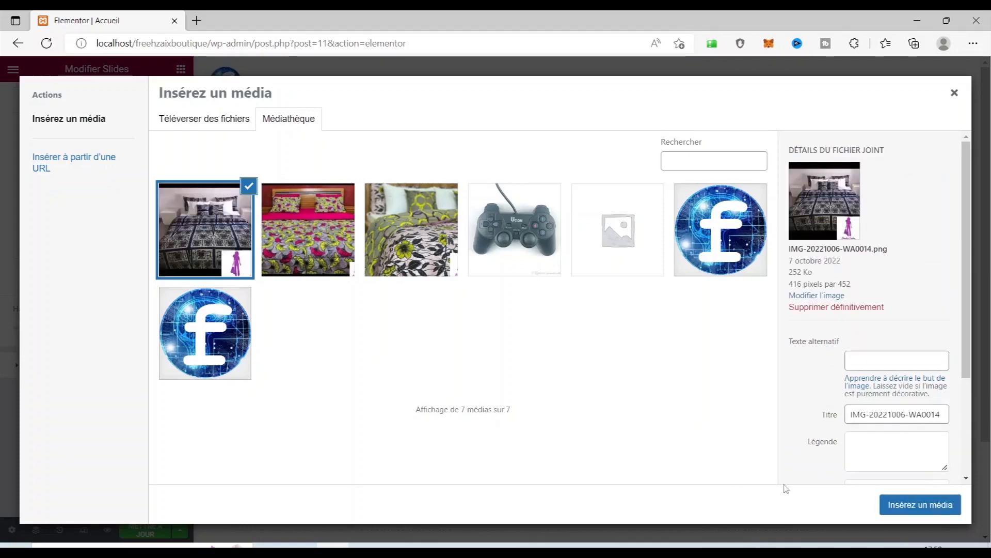
{"action": "left_click", "coordinate": [911, 506]}
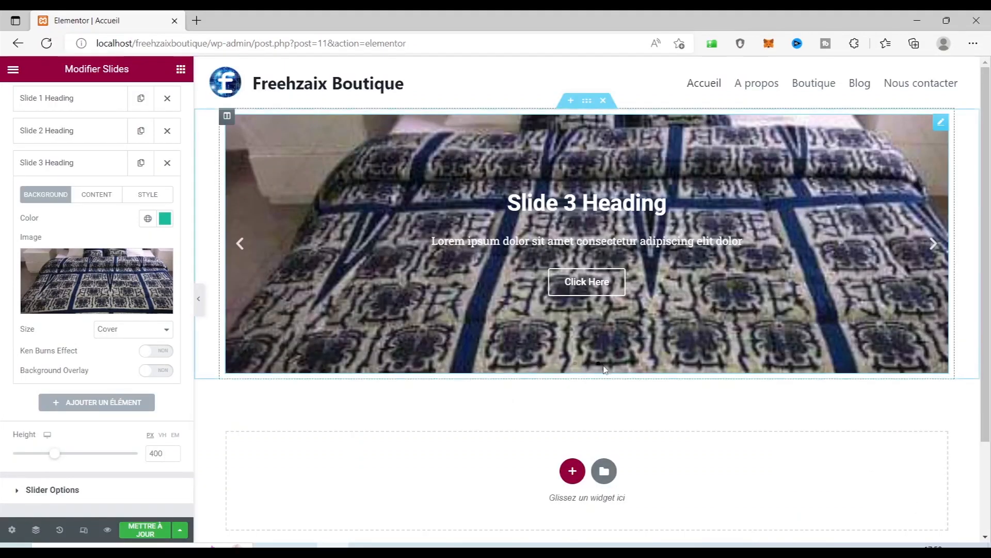
Advance the slider preview twice to check the new slide backgrounds
{"action": "left_click", "coordinate": [938, 253]}
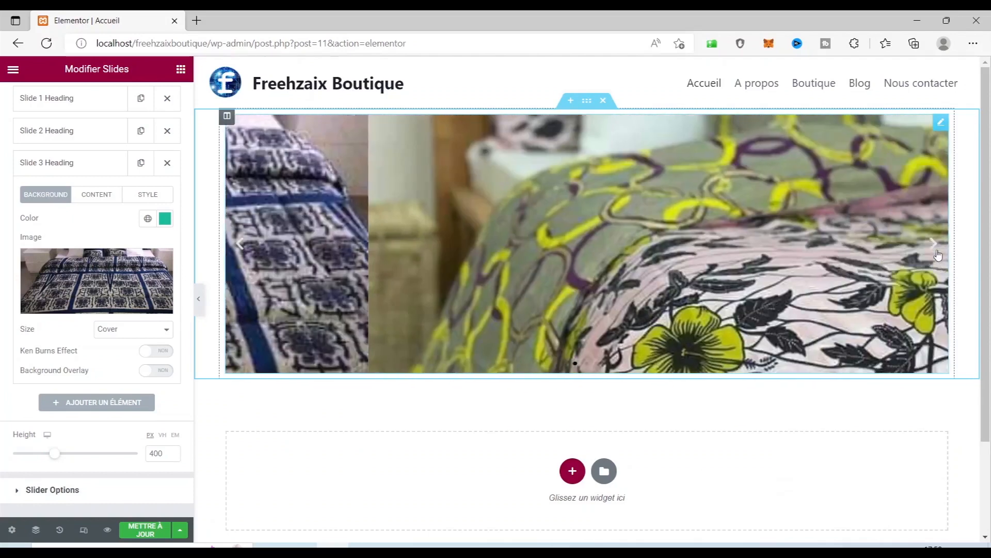
{"action": "left_click", "coordinate": [935, 251]}
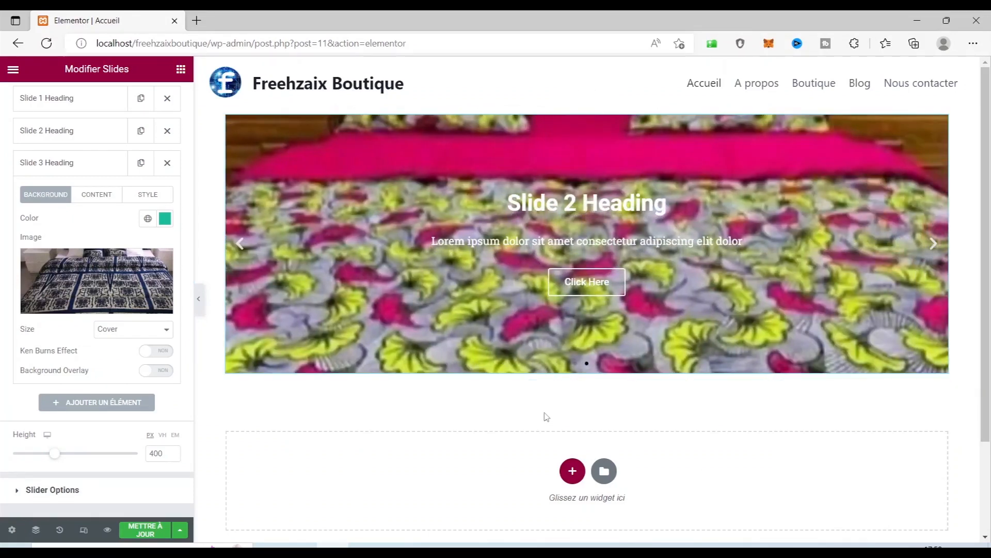
{"action": "scroll", "coordinate": [111, 122], "scroll_direction": "up", "scroll_amount": 2}
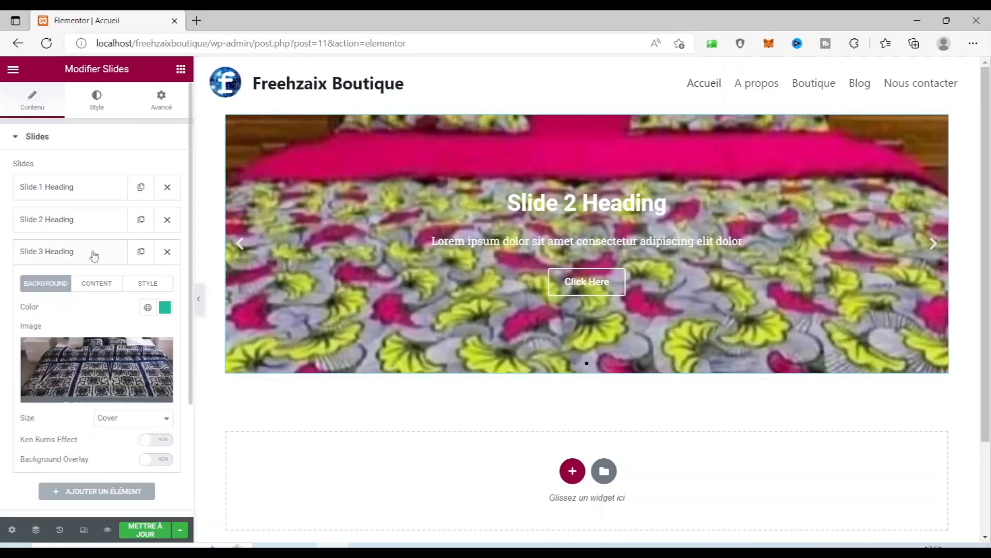
{"action": "scroll", "coordinate": [570, 476], "scroll_direction": "down", "scroll_amount": 2}
Add a 33/66 section below the slider with a 'Nos produits récents' heading in the right column
{"action": "left_click", "coordinate": [573, 356]}
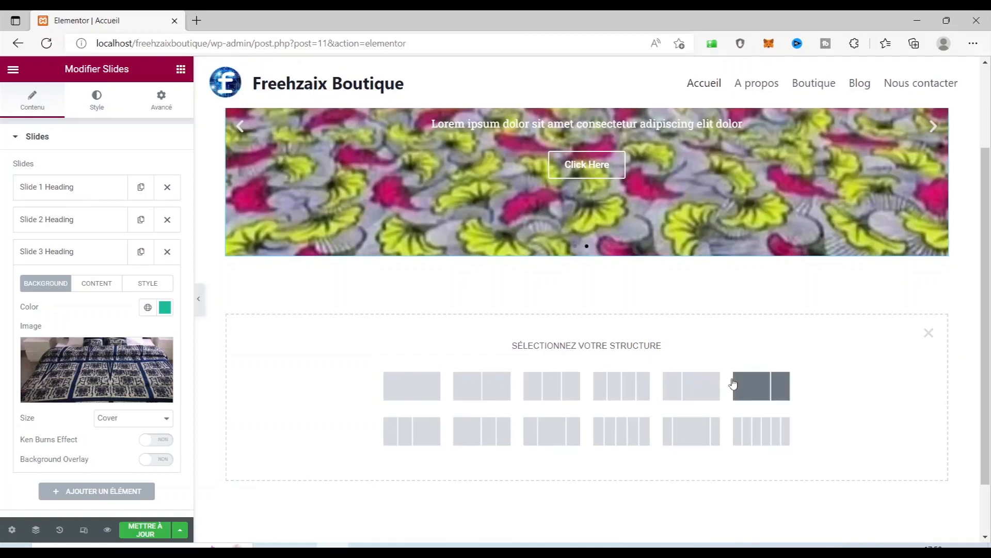
{"action": "left_click", "coordinate": [690, 389]}
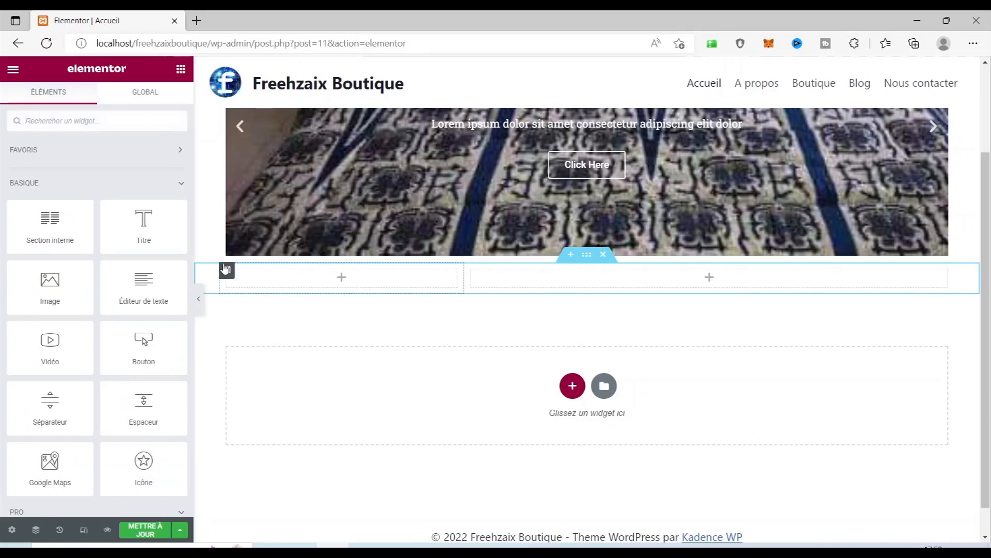
{"action": "left_click_drag", "start_coordinate": [144, 221], "coordinate": [734, 277]}
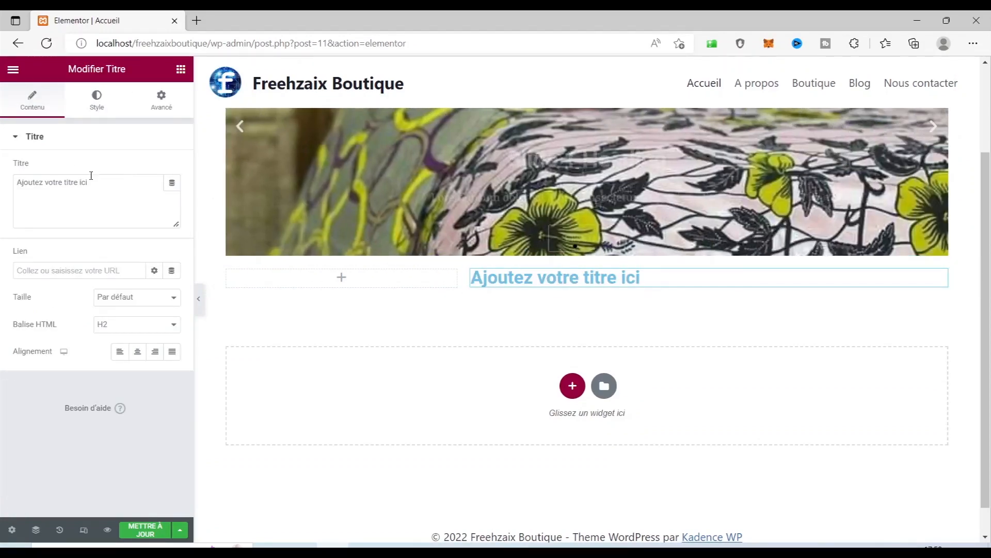
{"action": "left_click_drag", "start_coordinate": [85, 182], "coordinate": [13, 178]}
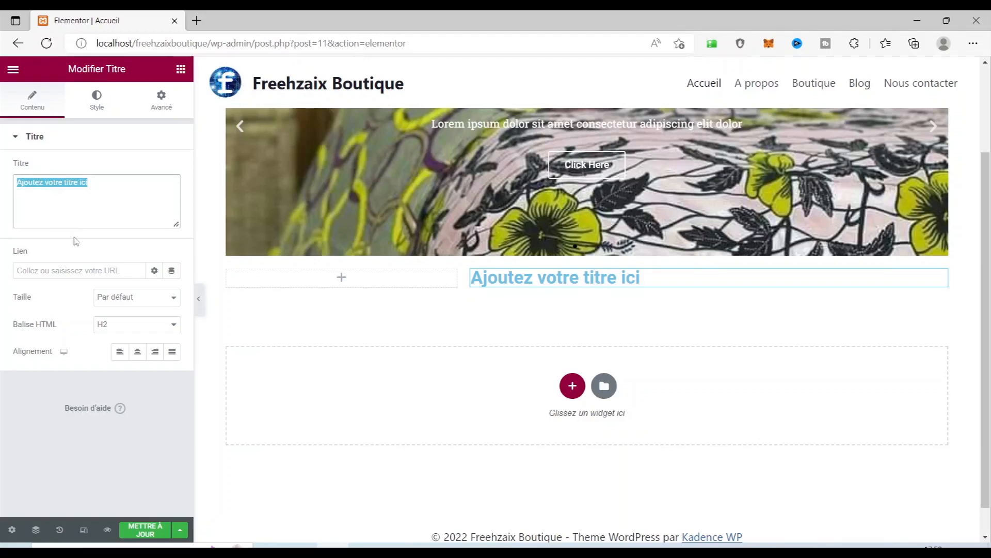
{"action": "type", "text": "Nos produi"}
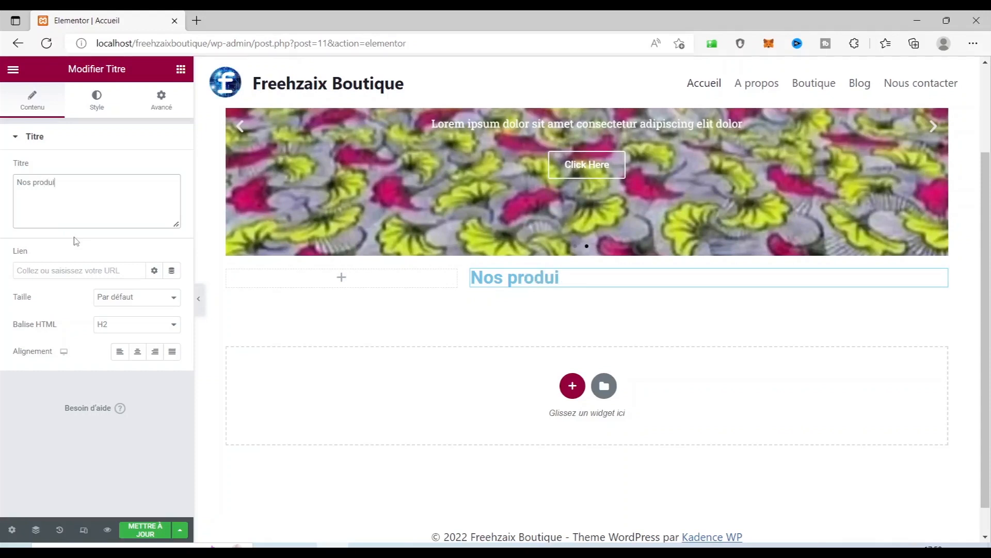
{"action": "type", "text": "ts récents"}
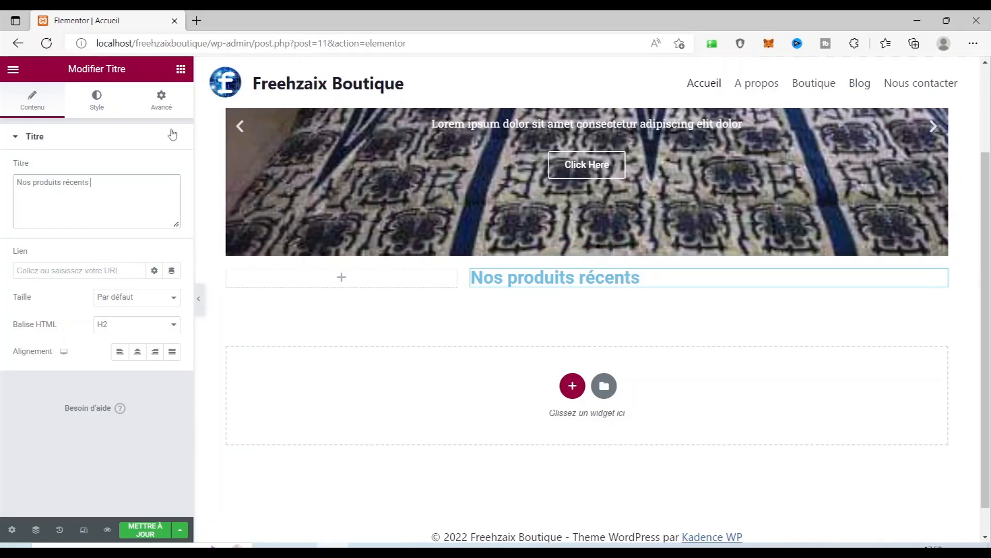
Place a WooCommerce Products grid under 'Nos produits récents' and widen its column
{"action": "left_click", "coordinate": [179, 67]}
{"action": "scroll", "coordinate": [111, 288], "scroll_direction": "down", "scroll_amount": 5}
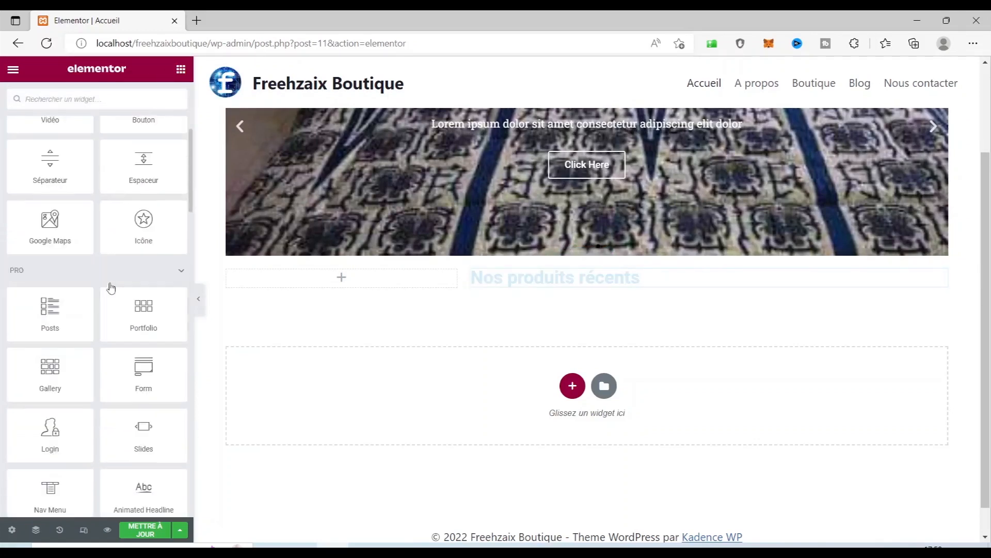
{"action": "scroll", "coordinate": [111, 288], "scroll_direction": "down", "scroll_amount": 10}
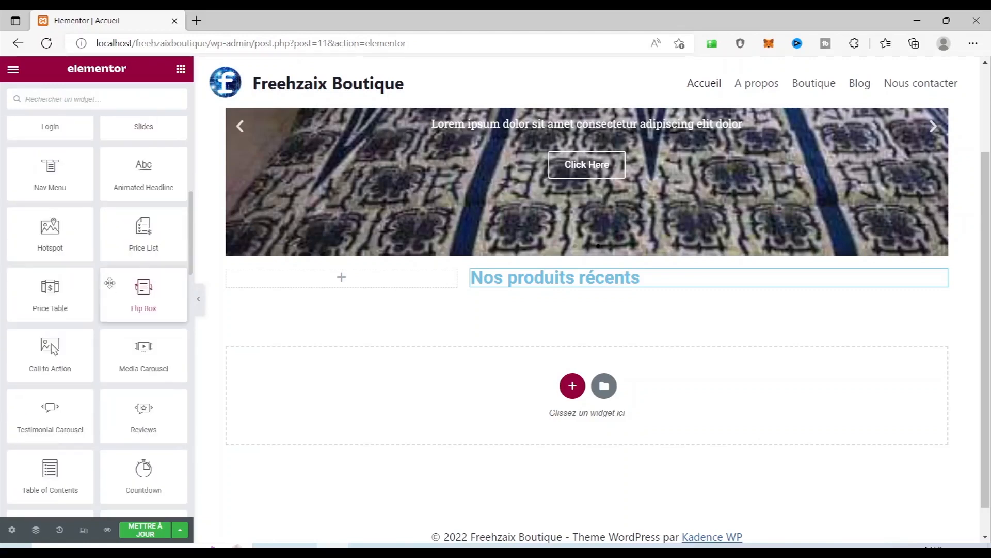
{"action": "scroll", "coordinate": [110, 282], "scroll_direction": "up", "scroll_amount": 10}
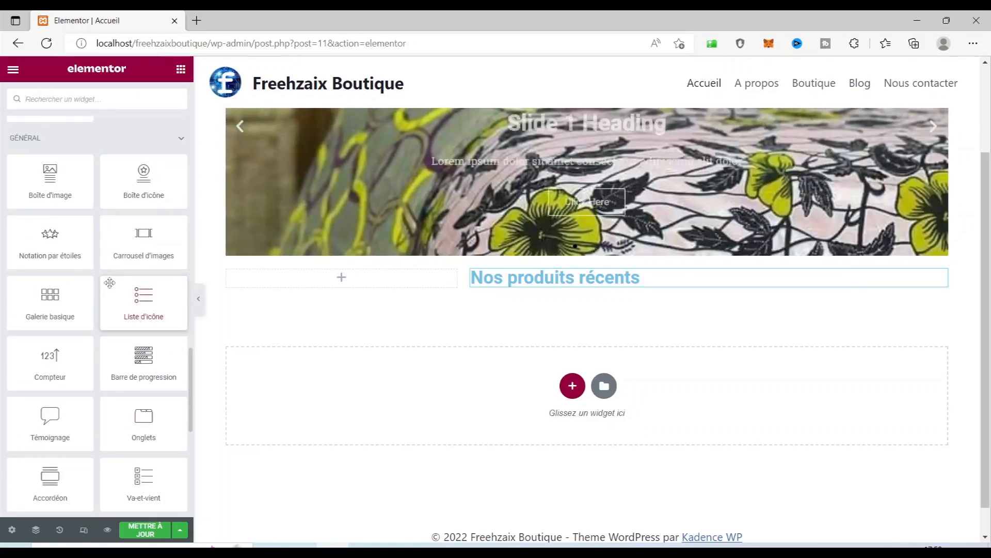
{"action": "scroll", "coordinate": [110, 283], "scroll_direction": "down", "scroll_amount": 3}
{"action": "scroll", "coordinate": [110, 283], "scroll_direction": "up", "scroll_amount": 1}
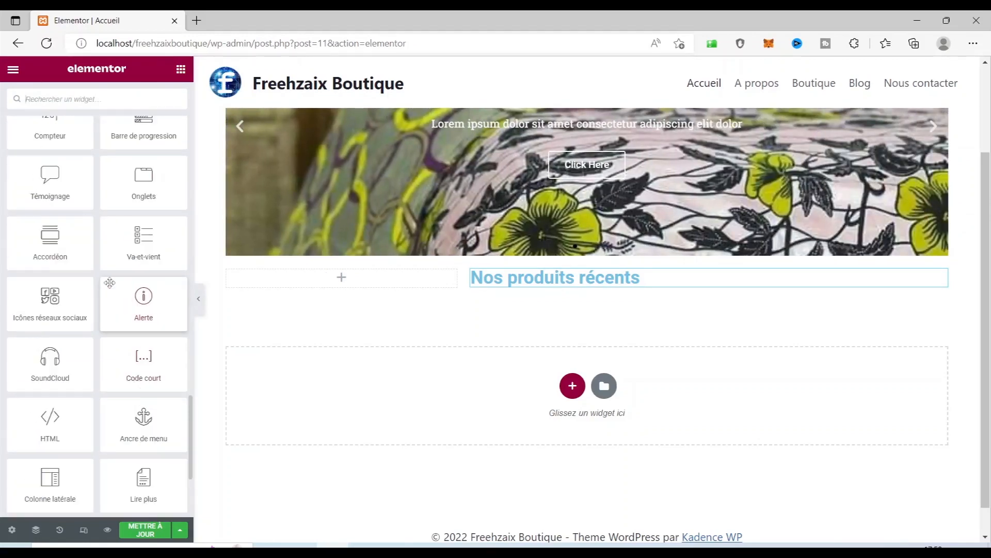
{"action": "scroll", "coordinate": [110, 282], "scroll_direction": "down", "scroll_amount": 3}
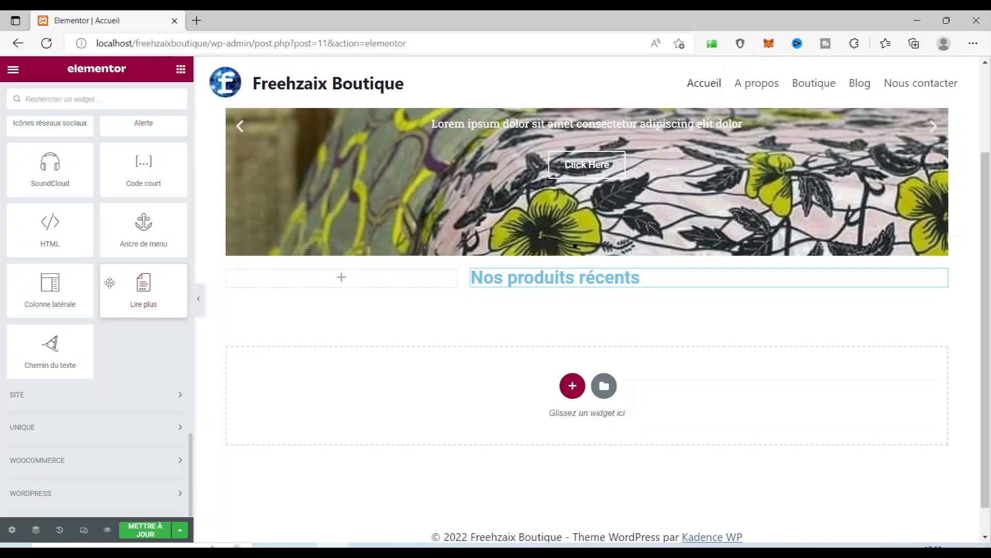
{"action": "left_click", "coordinate": [46, 465]}
{"action": "scroll", "coordinate": [46, 454], "scroll_direction": "down", "scroll_amount": 5}
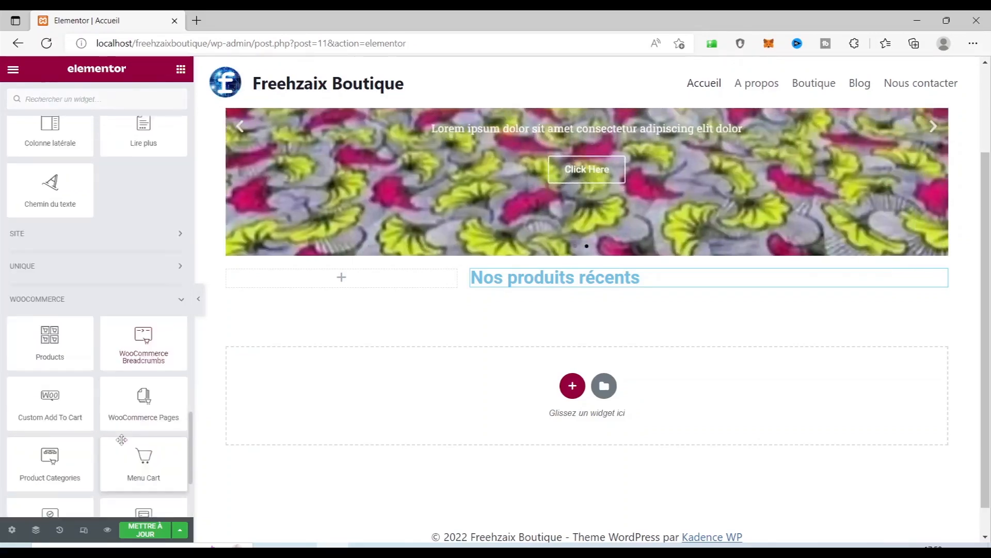
{"action": "left_click_drag", "start_coordinate": [48, 258], "coordinate": [611, 289]}
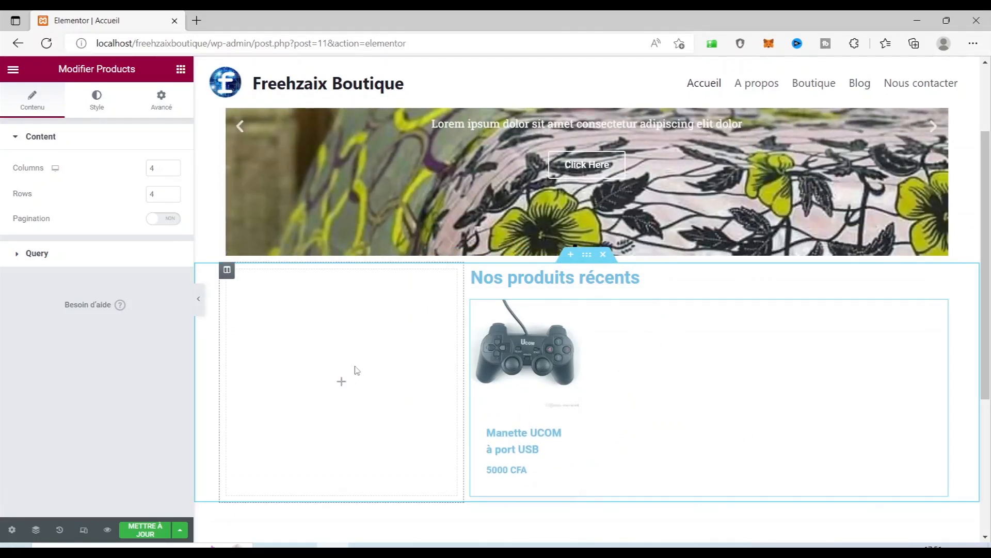
{"action": "left_click_drag", "start_coordinate": [463, 296], "coordinate": [386, 292]}
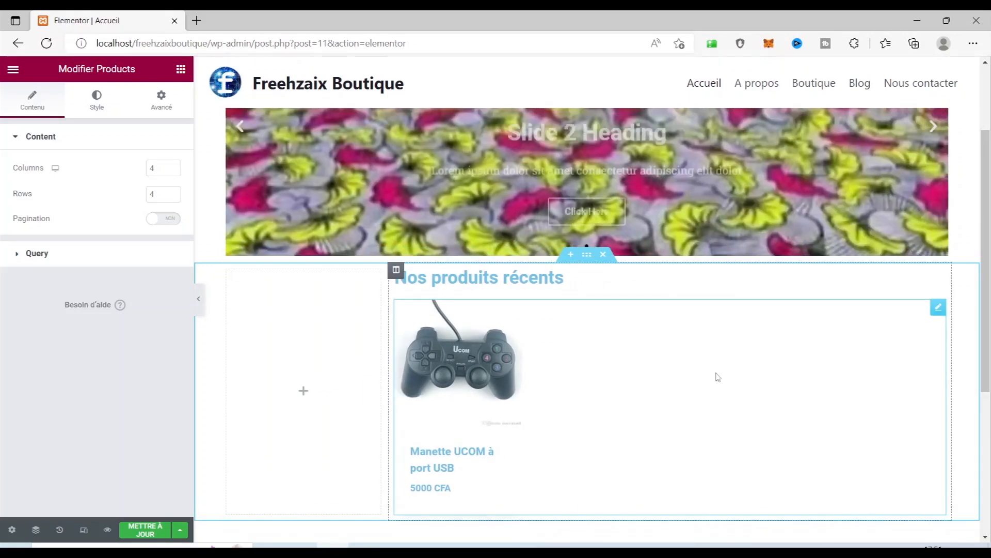
Add a single-column section at the page bottom containing a Séparateur divider
{"action": "scroll", "coordinate": [718, 377], "scroll_direction": "down", "scroll_amount": 5}
{"action": "left_click", "coordinate": [573, 353]}
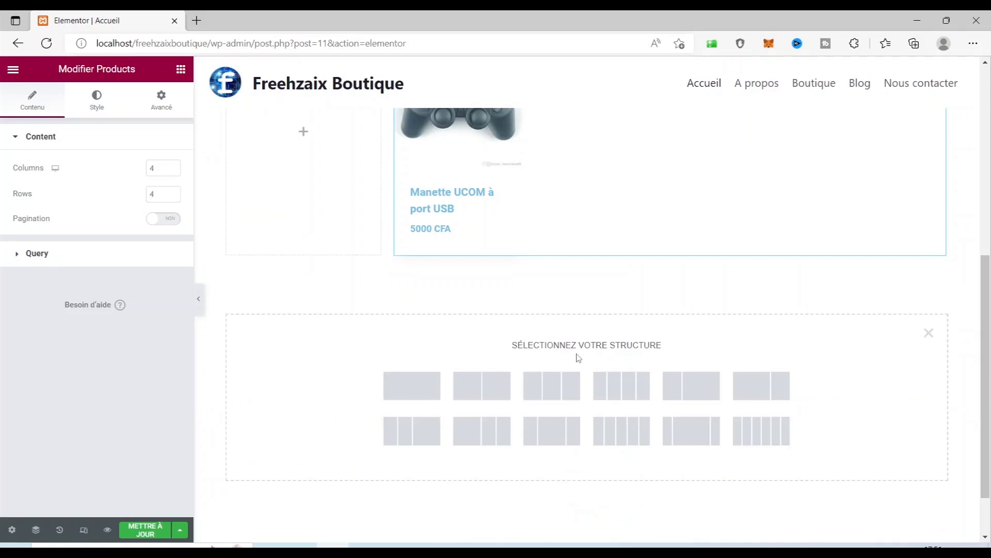
{"action": "left_click", "coordinate": [426, 384]}
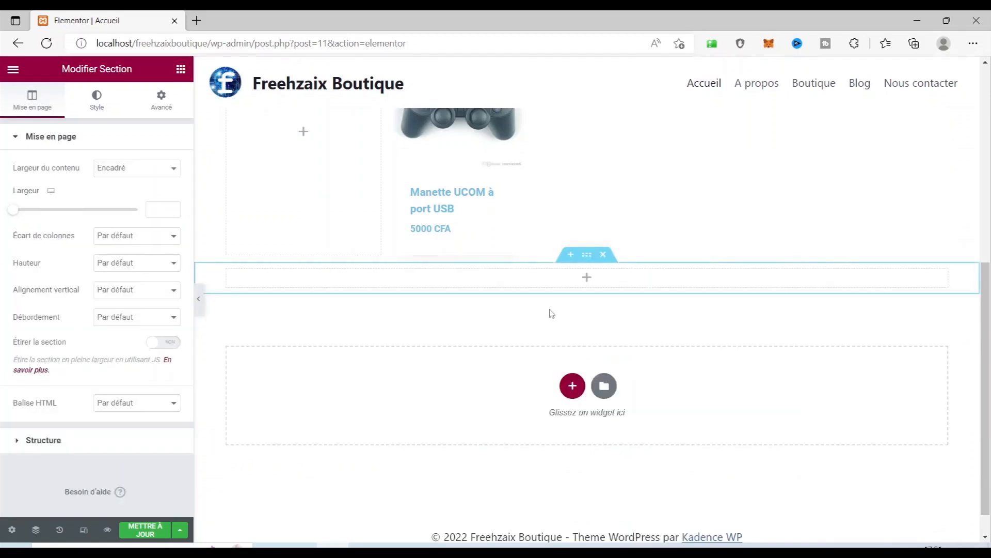
{"action": "left_click", "coordinate": [587, 278]}
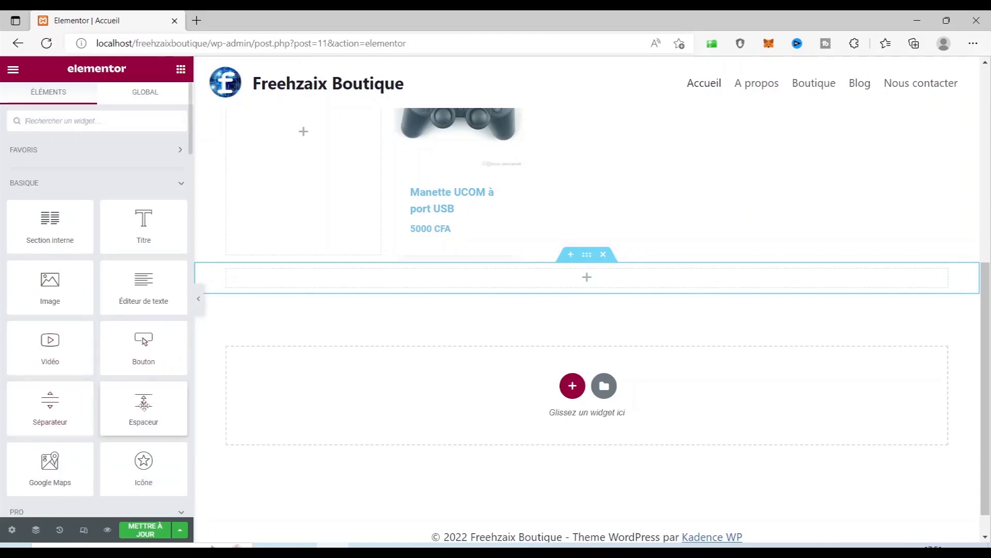
{"action": "left_click_drag", "start_coordinate": [40, 403], "coordinate": [587, 273]}
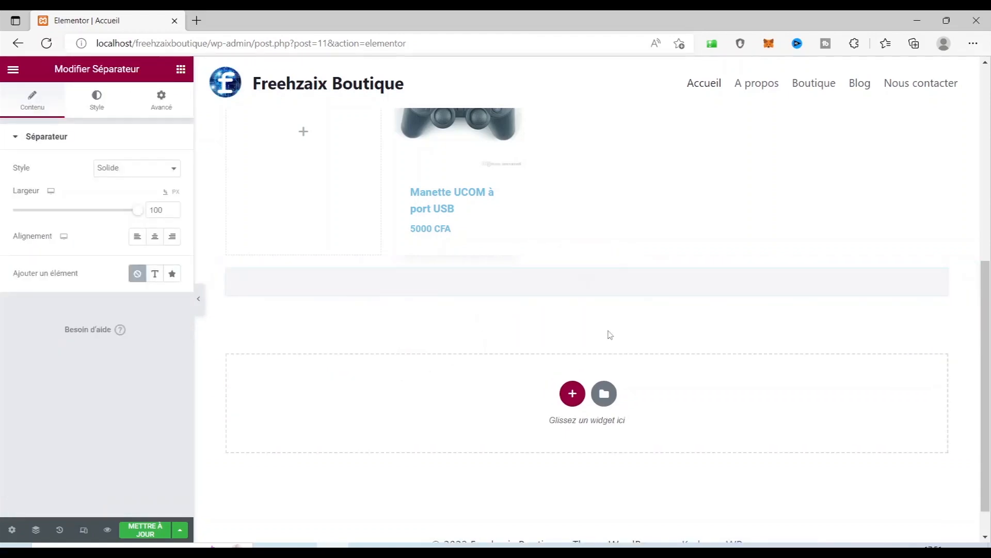
{"action": "scroll", "coordinate": [609, 335], "scroll_direction": "up", "scroll_amount": 4}
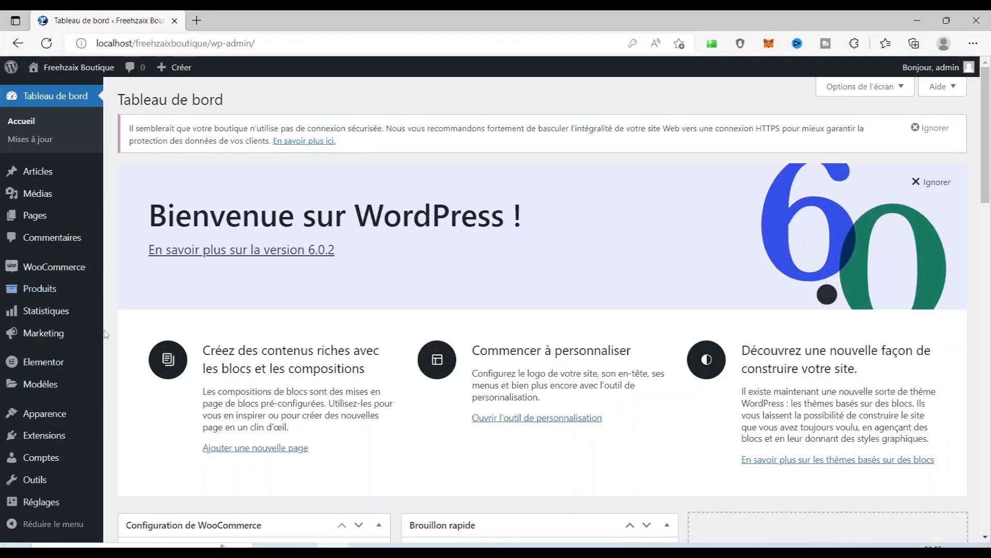
Search plugins for 'tawk', then install and activate Tawk.To Live Chat
{"action": "mouse_move", "coordinate": [45, 434]}
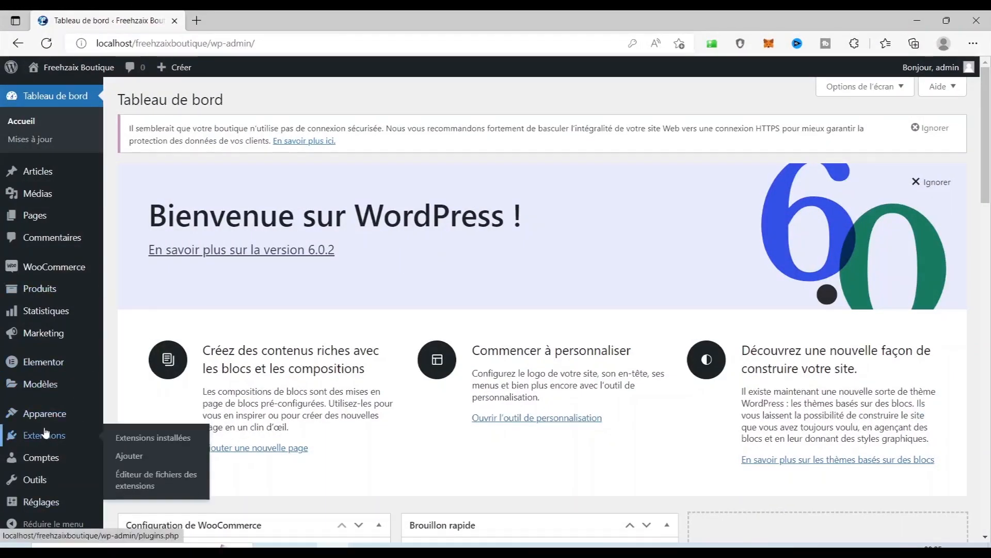
{"action": "left_click", "coordinate": [127, 459]}
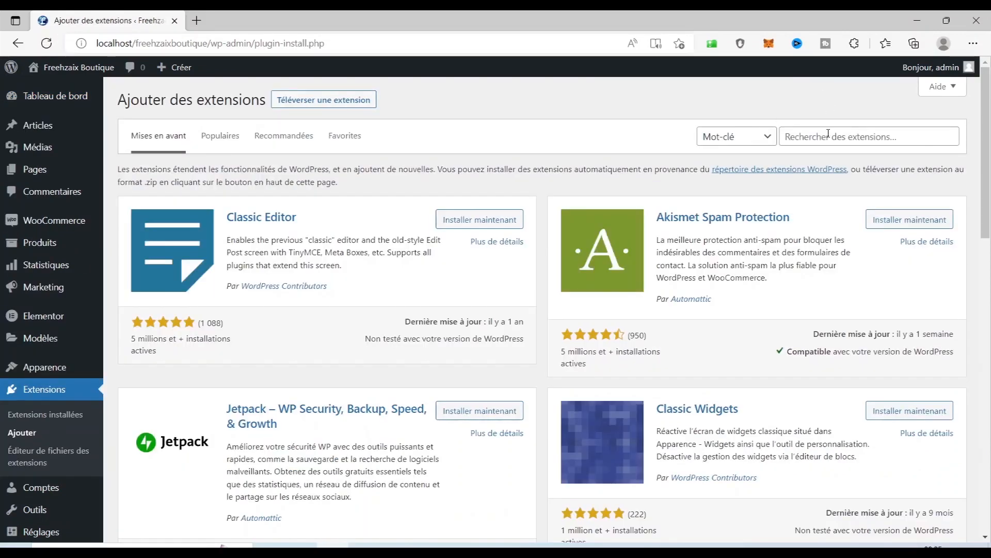
{"action": "left_click", "coordinate": [829, 134]}
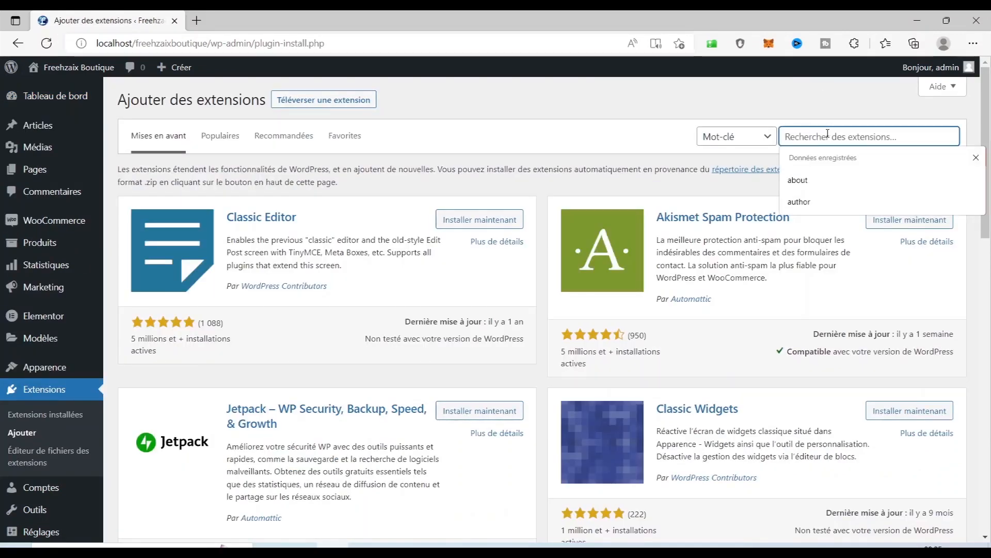
{"action": "type", "text": "tawk"}
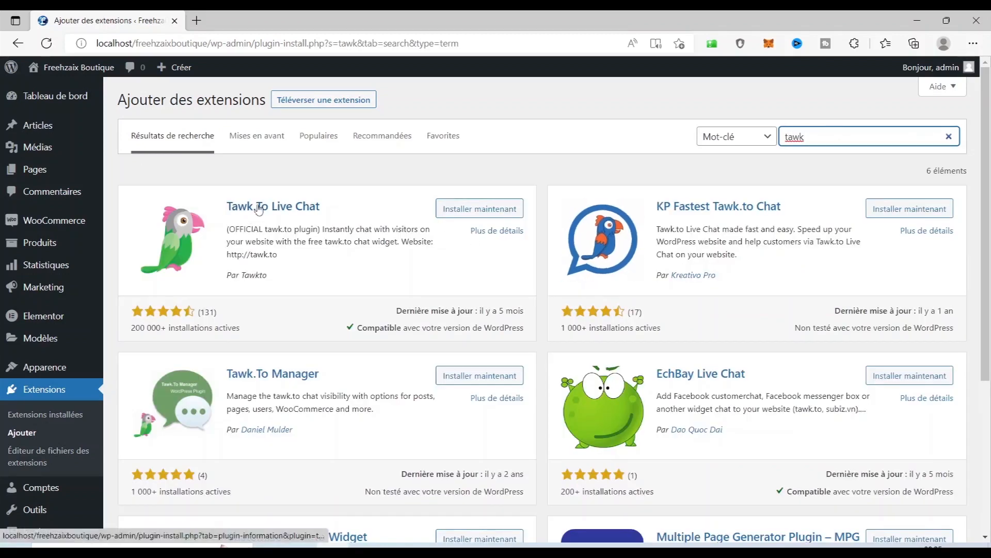
{"action": "left_click", "coordinate": [458, 209]}
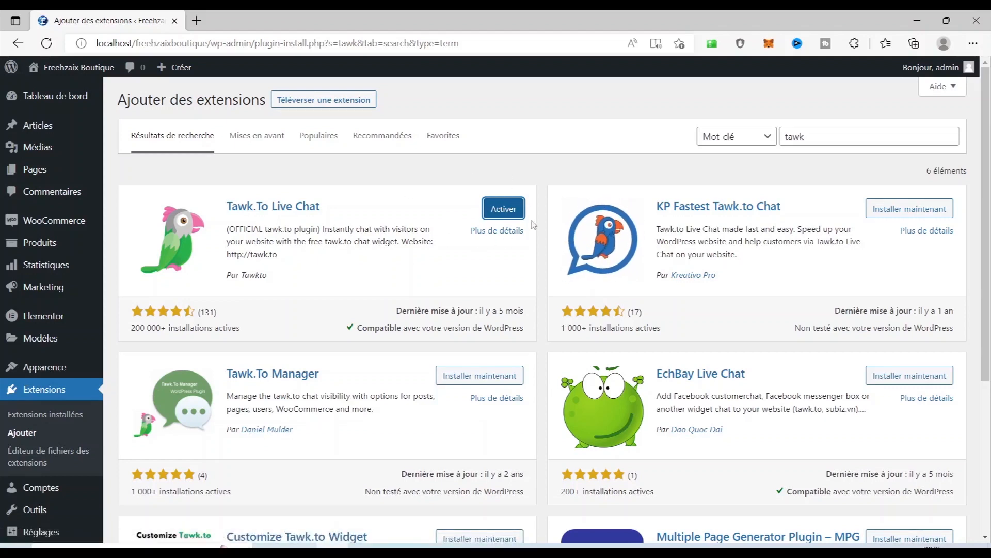
{"action": "left_click", "coordinate": [503, 210]}
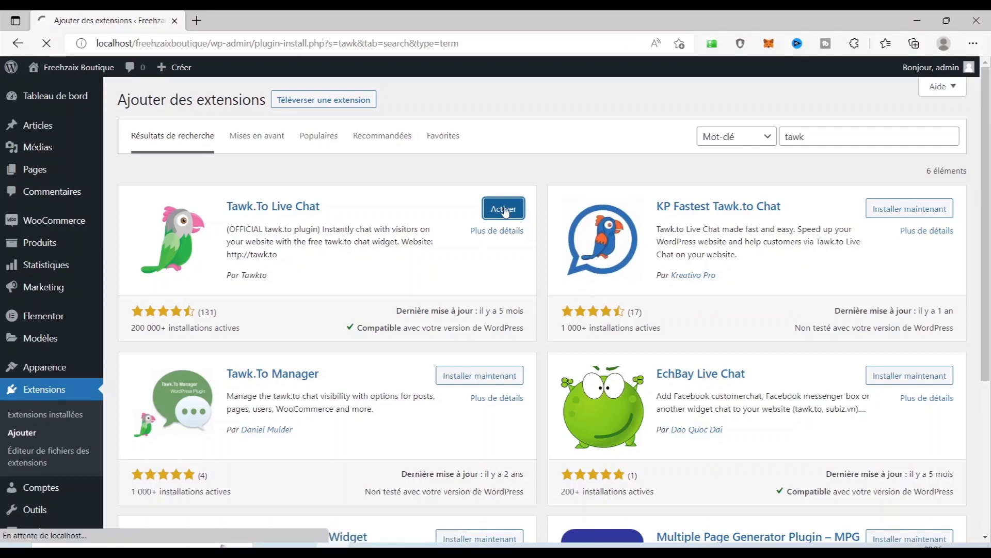
Open the Tawk.to Live Chat Settings from the installed plugins list
{"action": "scroll", "coordinate": [505, 211], "scroll_direction": "down", "scroll_amount": 1}
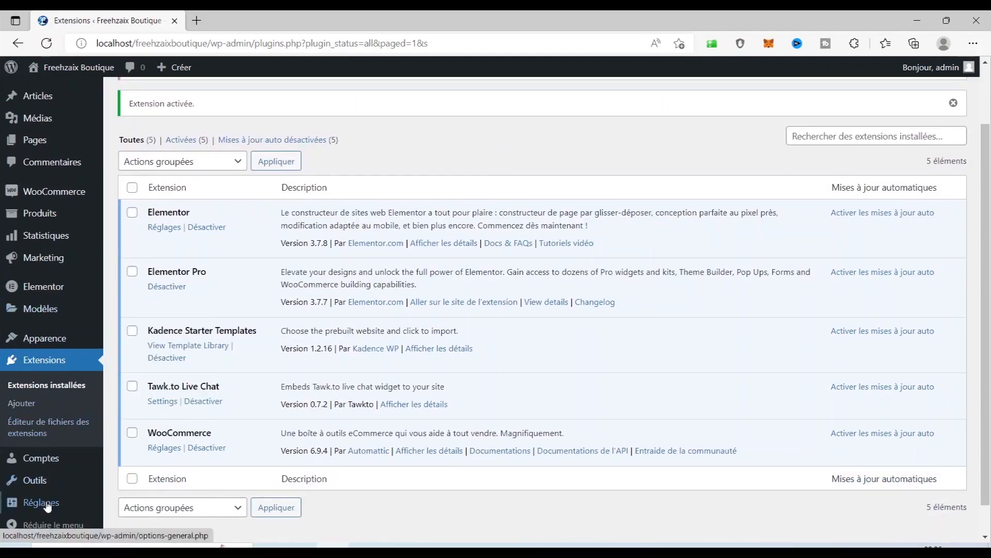
{"action": "mouse_move", "coordinate": [48, 507]}
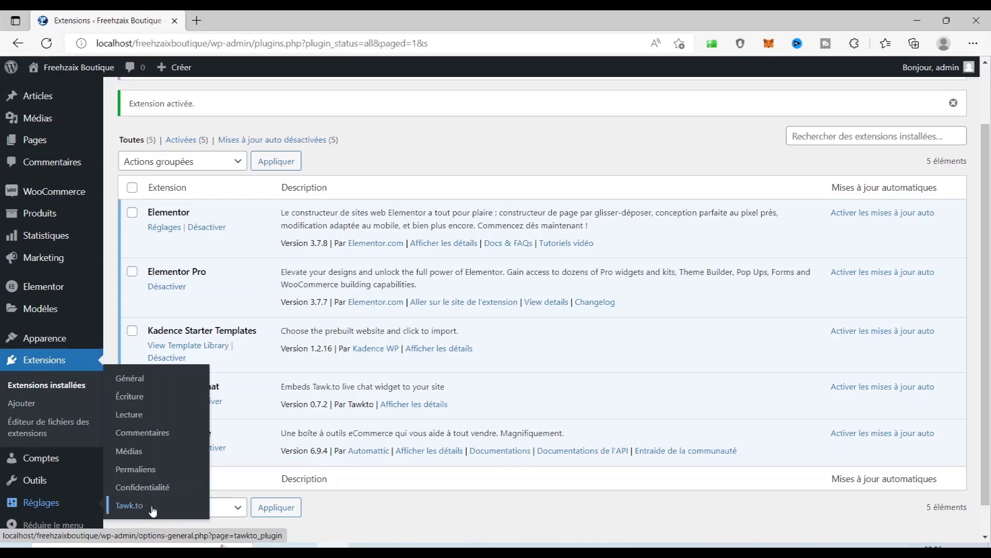
{"action": "scroll", "coordinate": [289, 310], "scroll_direction": "down", "scroll_amount": 1}
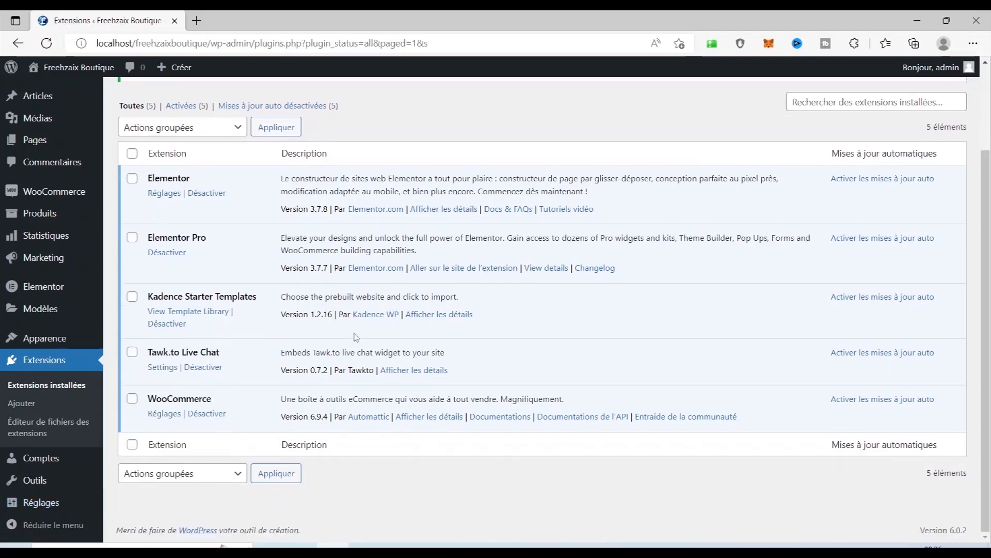
{"action": "left_click", "coordinate": [159, 368]}
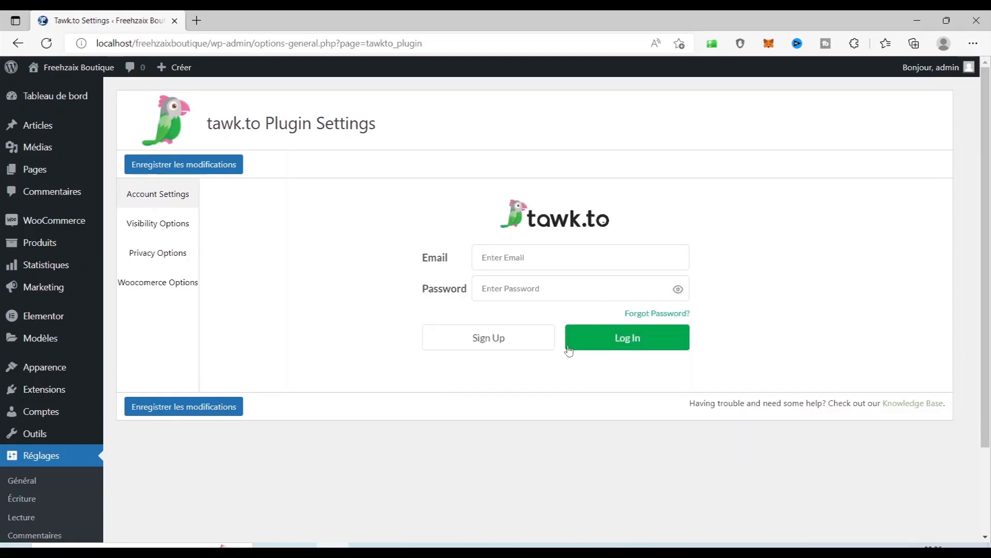
Log in to tawk.to with the saved account e-mail and password, declining password saving
{"action": "left_click", "coordinate": [551, 253]}
{"action": "left_click", "coordinate": [800, 244]}
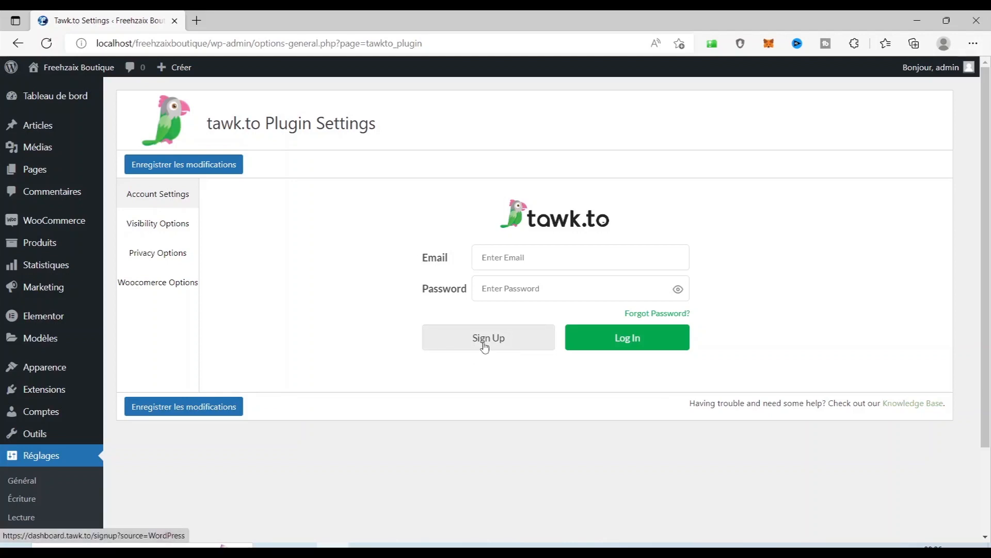
{"action": "left_click", "coordinate": [603, 254]}
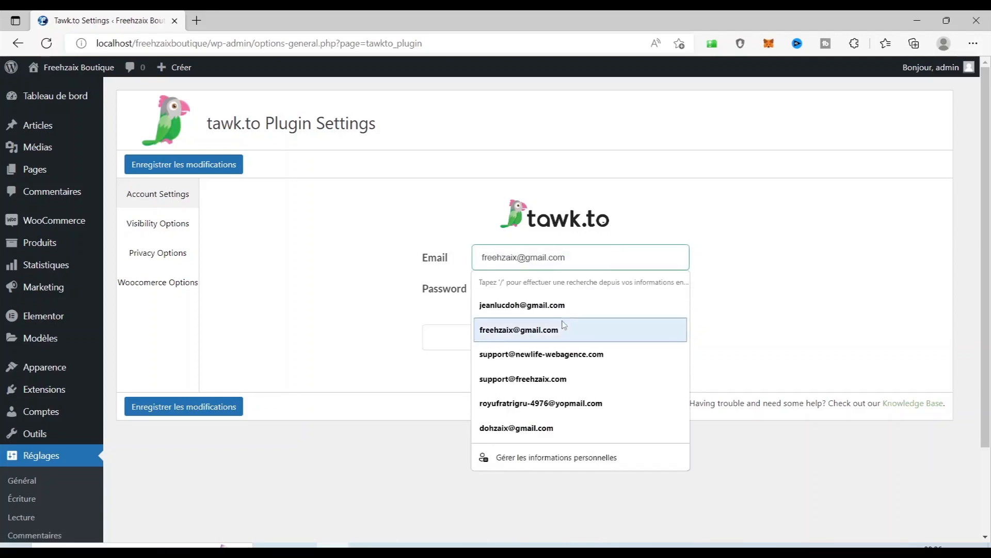
{"action": "left_click", "coordinate": [556, 305]}
{"action": "left_click", "coordinate": [556, 291]}
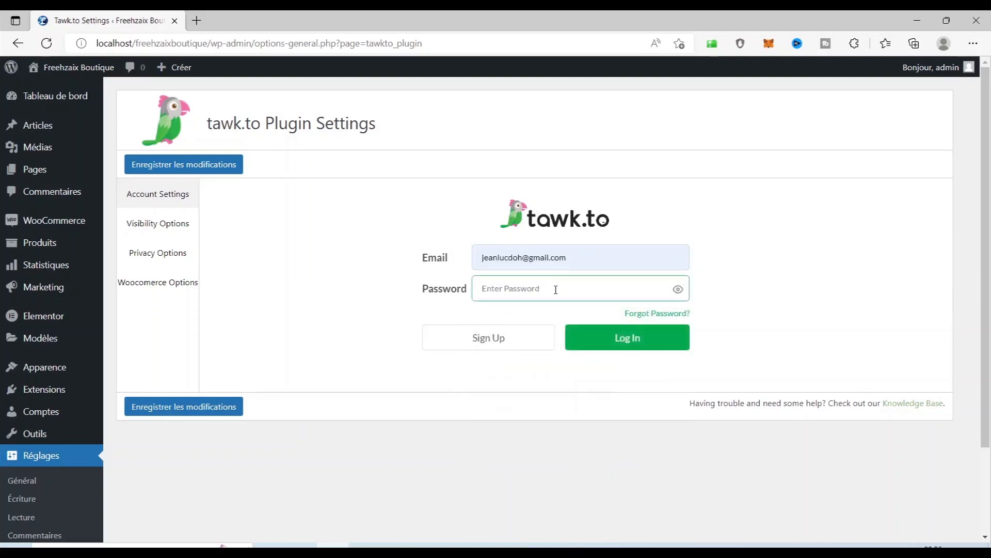
{"action": "type", "text": "•"}
{"action": "left_click", "coordinate": [610, 342]}
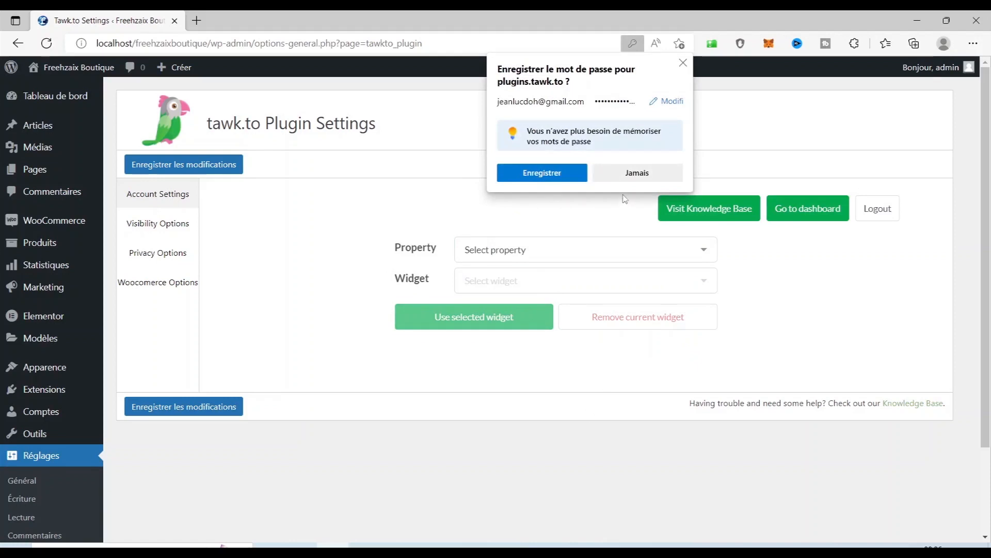
{"action": "left_click", "coordinate": [635, 172]}
Browse the Property dropdown without choosing, then open the tawk.to dashboard in a new tab
{"action": "left_click", "coordinate": [543, 253]}
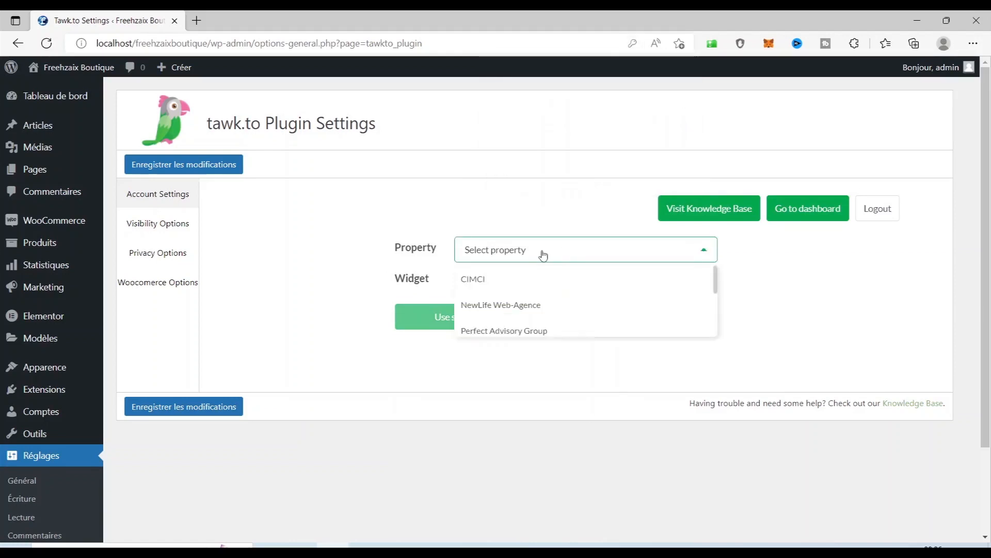
{"action": "scroll", "coordinate": [641, 359], "scroll_direction": "down", "scroll_amount": 1}
{"action": "scroll", "coordinate": [641, 358], "scroll_direction": "down", "scroll_amount": 1}
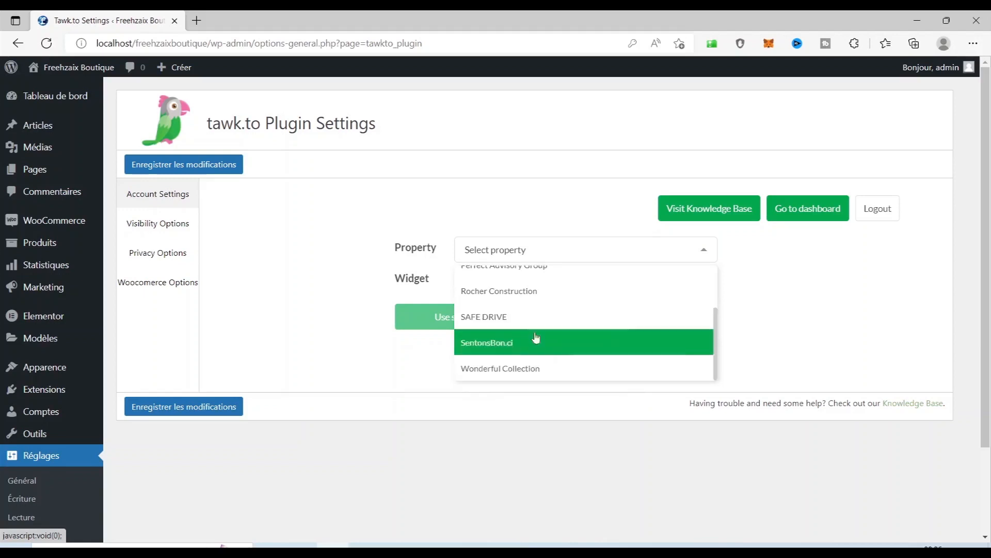
{"action": "scroll", "coordinate": [628, 352], "scroll_direction": "up", "scroll_amount": 3}
{"action": "left_click", "coordinate": [441, 394]}
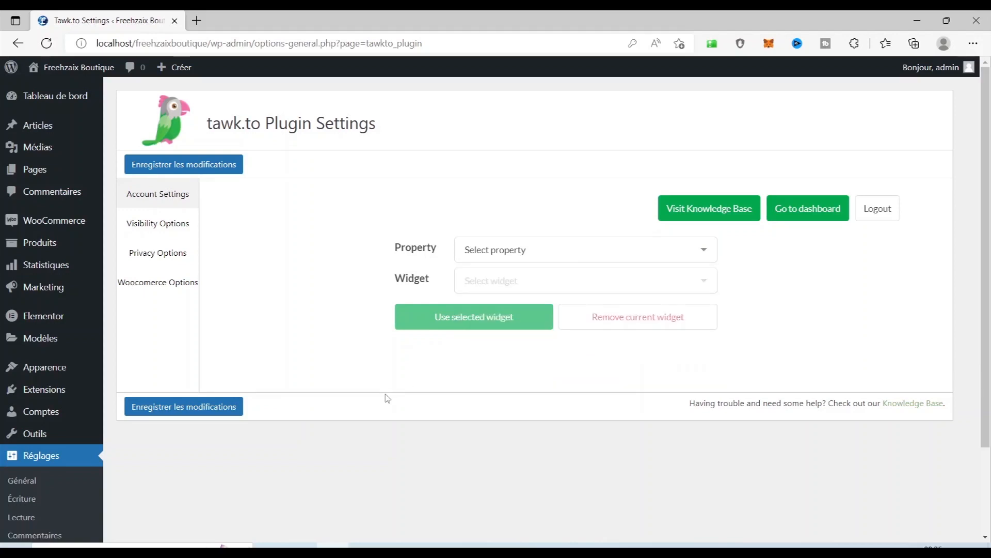
{"action": "left_click", "coordinate": [711, 254]}
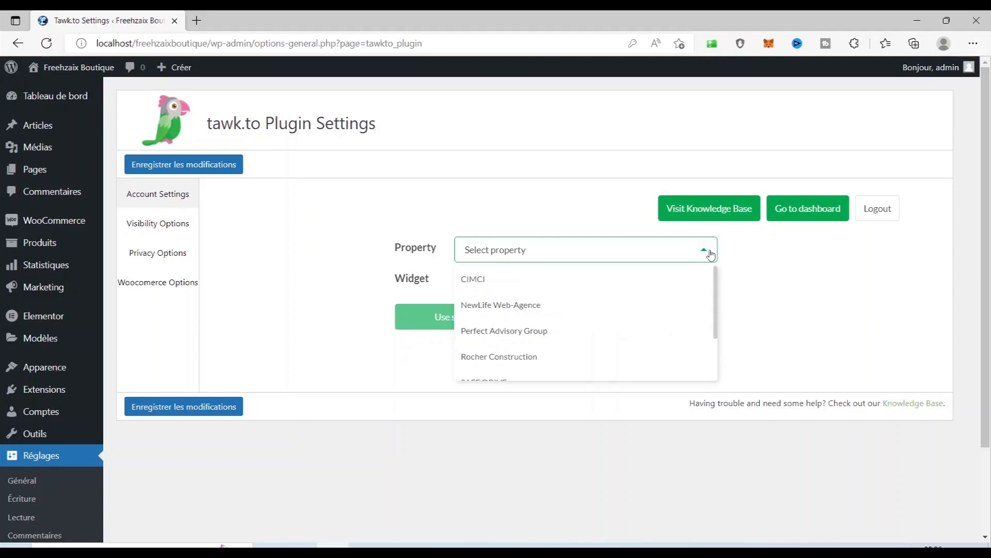
{"action": "scroll", "coordinate": [671, 274], "scroll_direction": "down", "scroll_amount": 3}
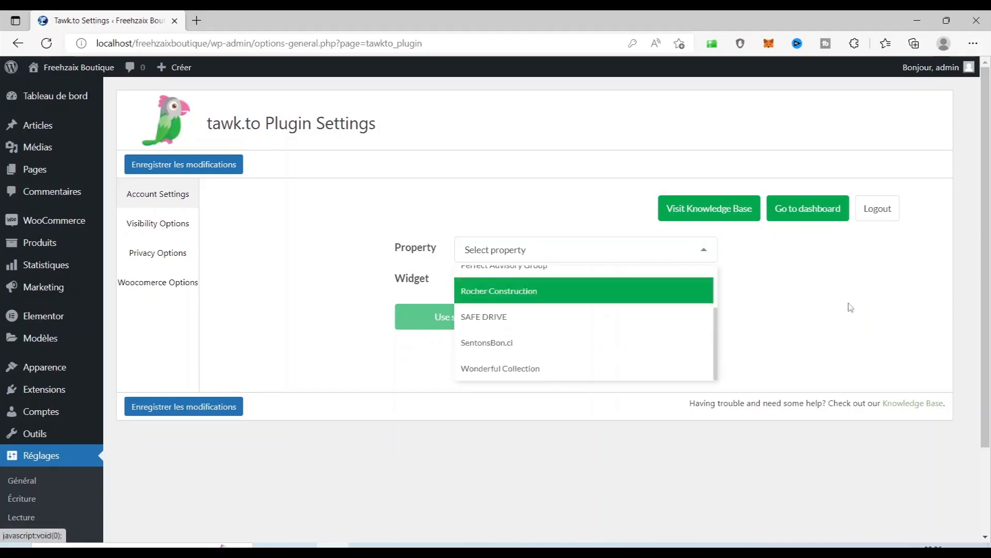
{"action": "left_click", "coordinate": [896, 316]}
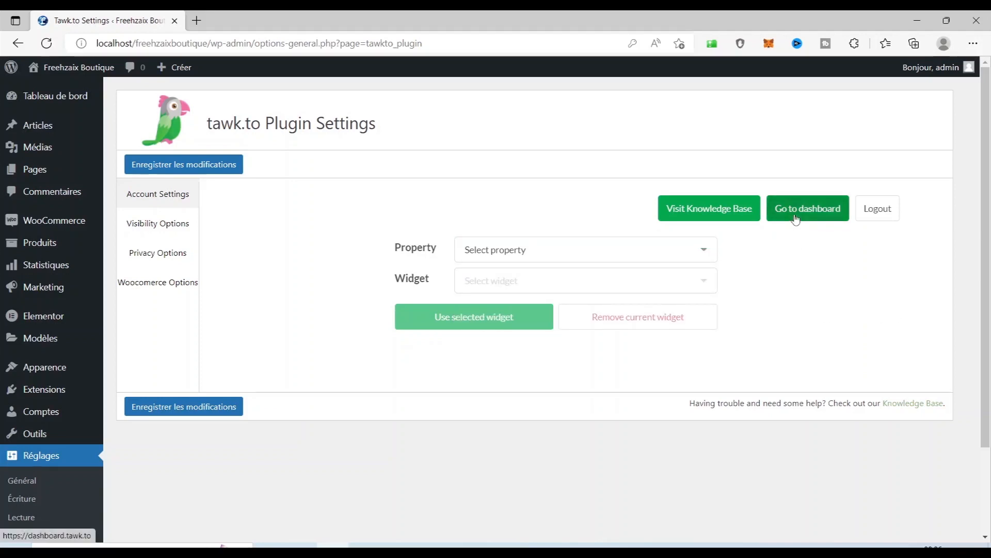
{"action": "left_click", "coordinate": [544, 256]}
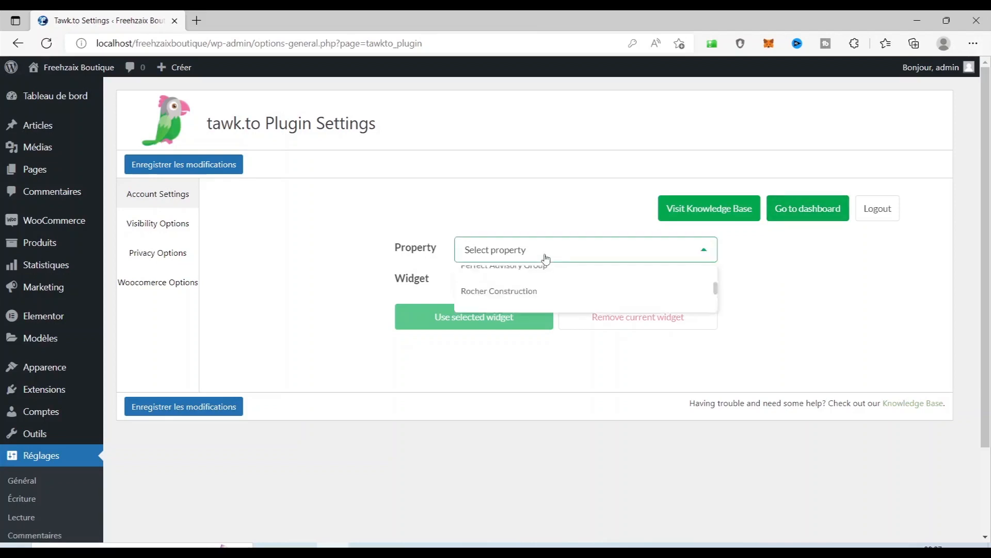
{"action": "scroll", "coordinate": [548, 297], "scroll_direction": "down", "scroll_amount": 2}
{"action": "scroll", "coordinate": [546, 296], "scroll_direction": "up", "scroll_amount": 2}
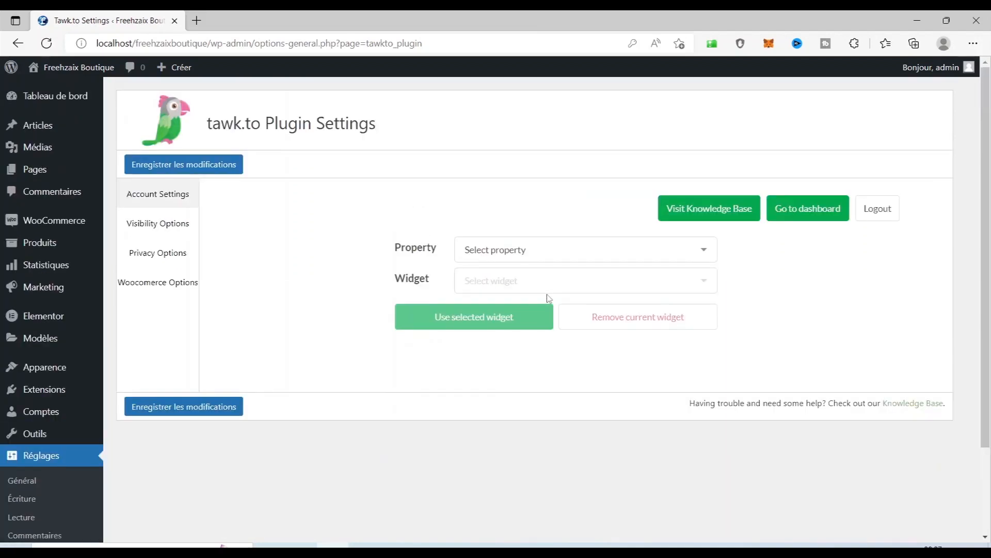
{"action": "left_click", "coordinate": [540, 253]}
{"action": "left_click", "coordinate": [803, 275]}
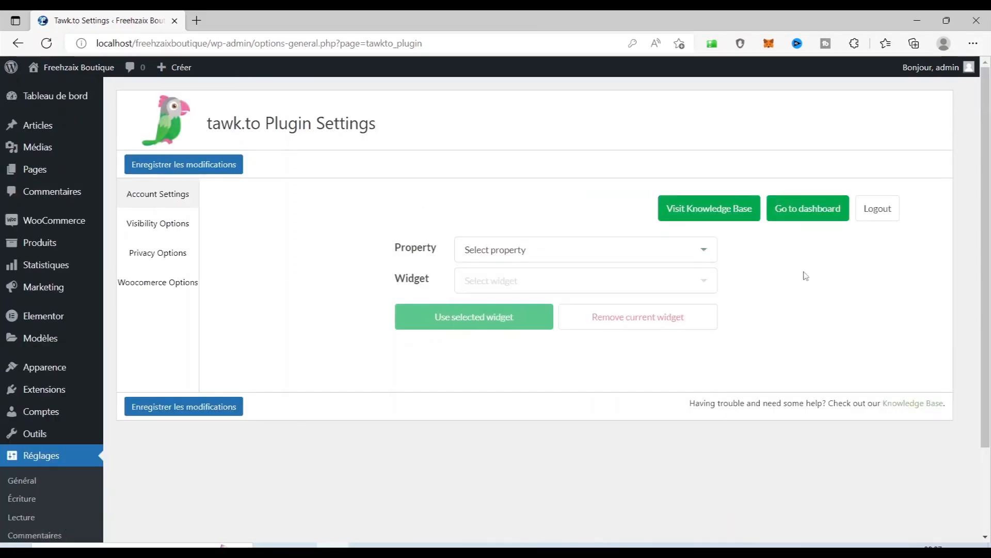
{"action": "left_click", "coordinate": [807, 208]}
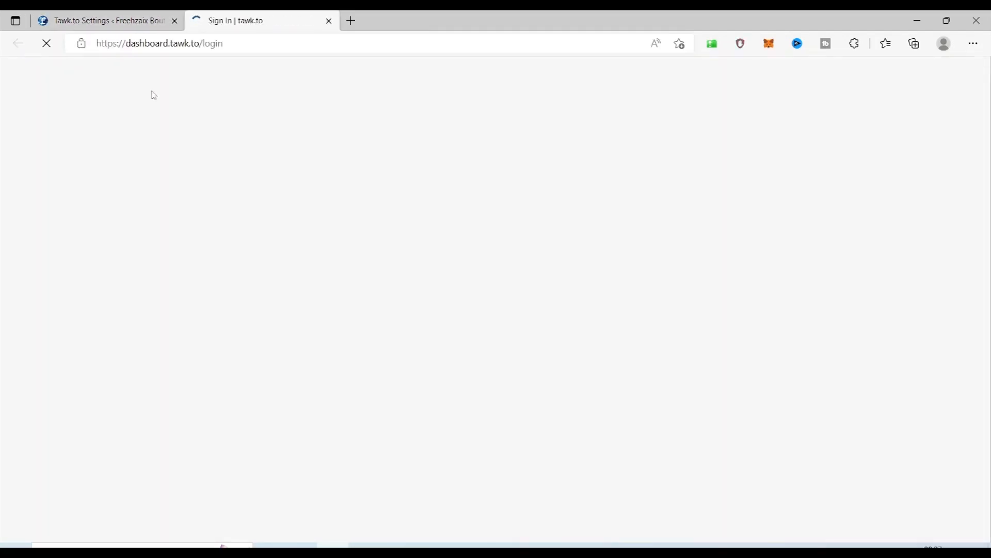
Never translate the site, sign in with the saved account e-mail and password, and choose Ajouter une propriété
{"action": "left_click", "coordinate": [609, 168]}
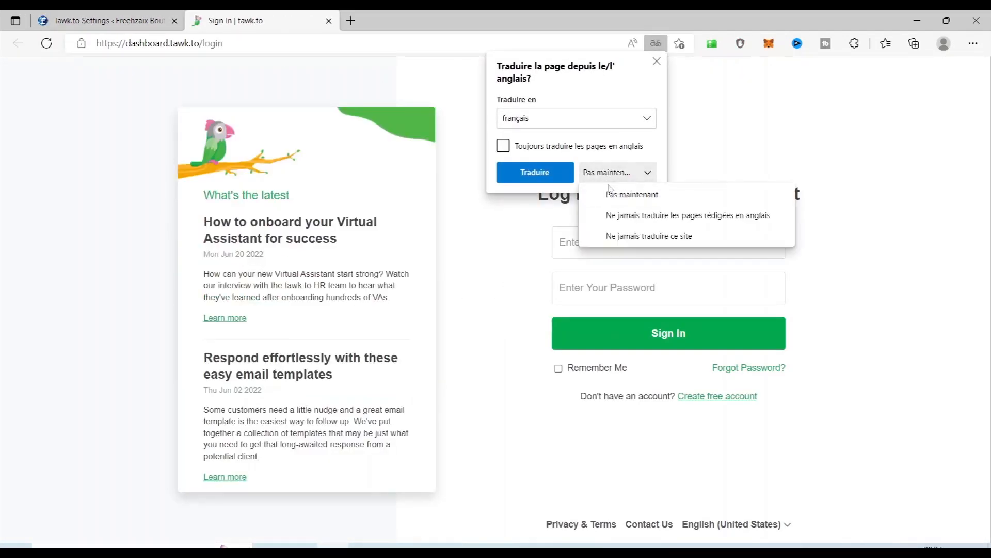
{"action": "left_click", "coordinate": [617, 232]}
{"action": "left_click", "coordinate": [613, 240]}
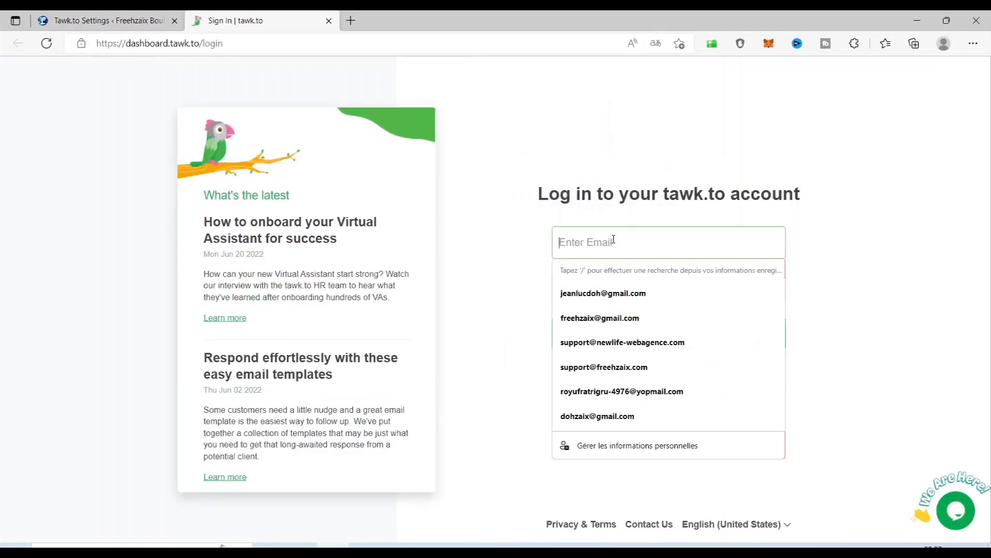
{"action": "left_click", "coordinate": [614, 294]}
{"action": "left_click", "coordinate": [613, 296]}
{"action": "type", "text": "•"}
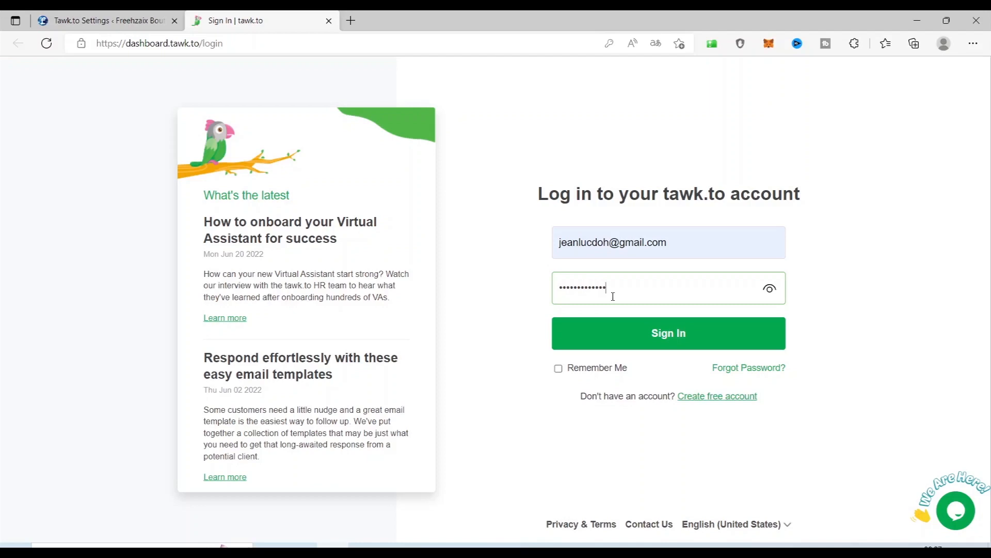
{"action": "left_click", "coordinate": [630, 327]}
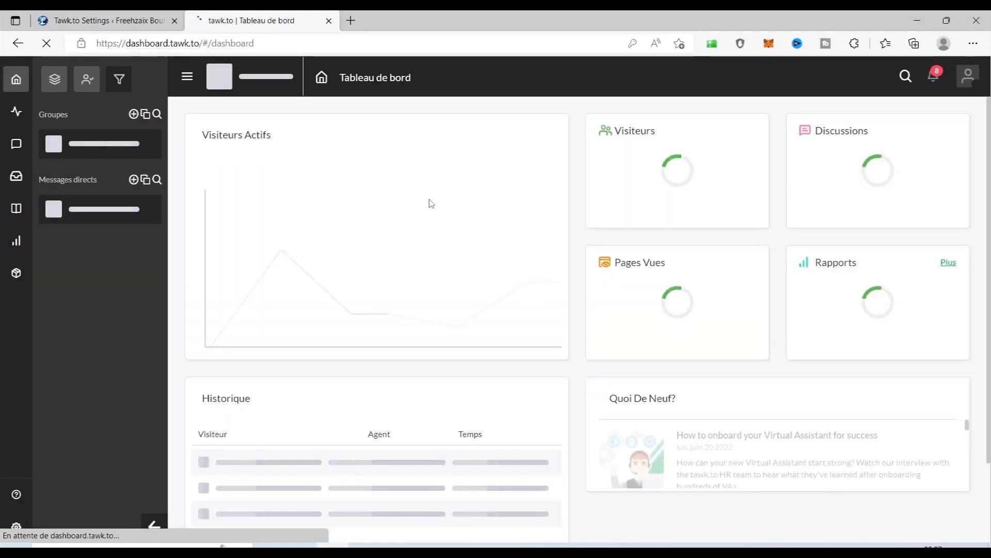
{"action": "left_click", "coordinate": [263, 77]}
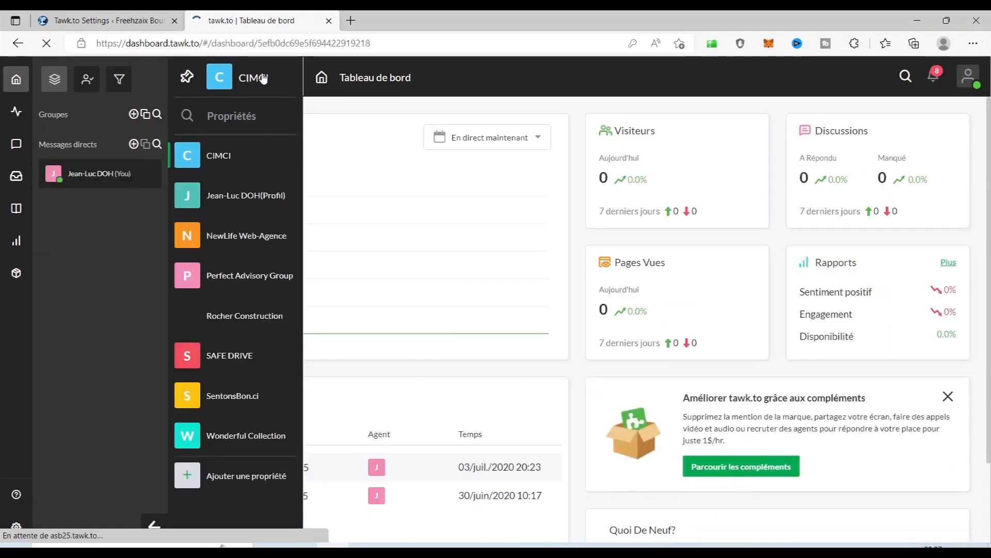
{"action": "left_click", "coordinate": [233, 480]}
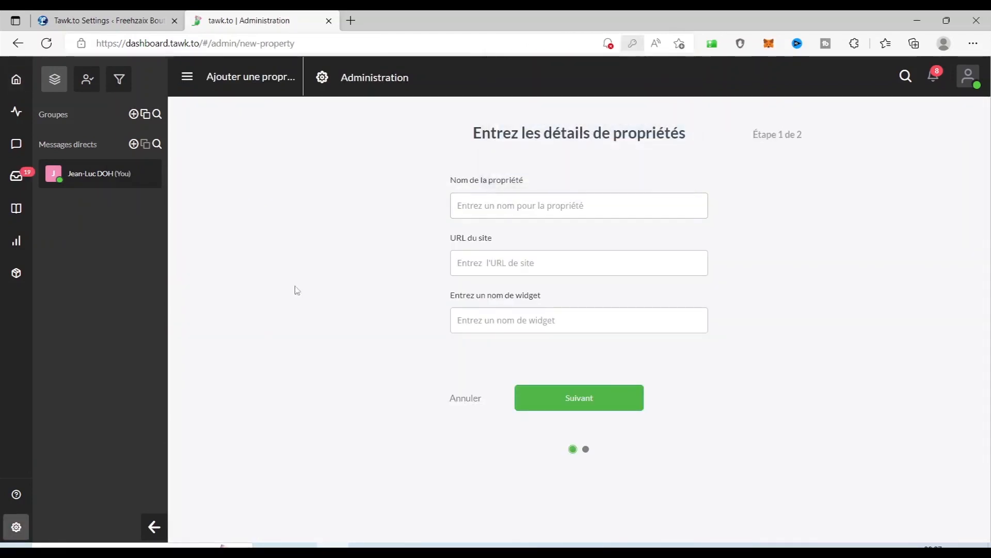
{"action": "left_click", "coordinate": [609, 205]}
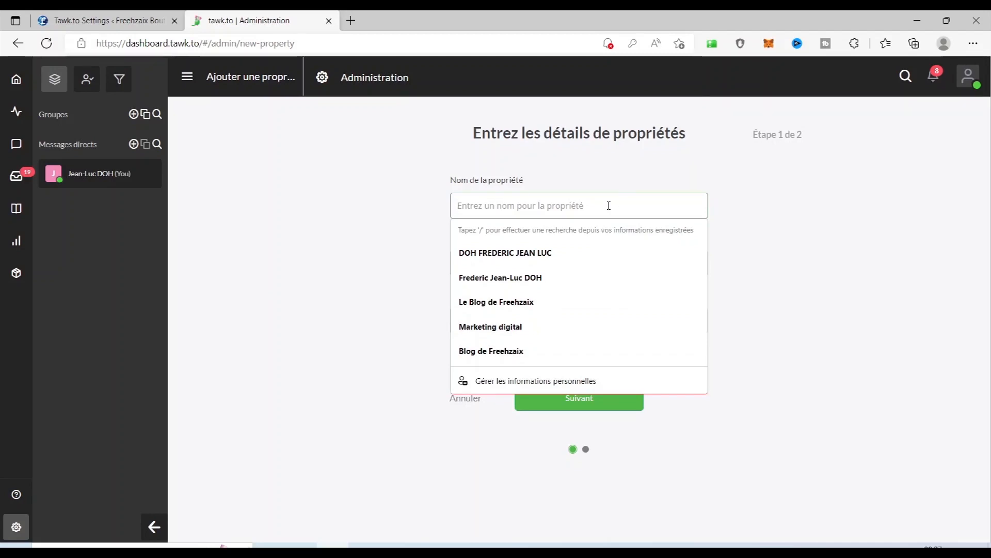
{"action": "type", "text": "Freehzaix Boutique"}
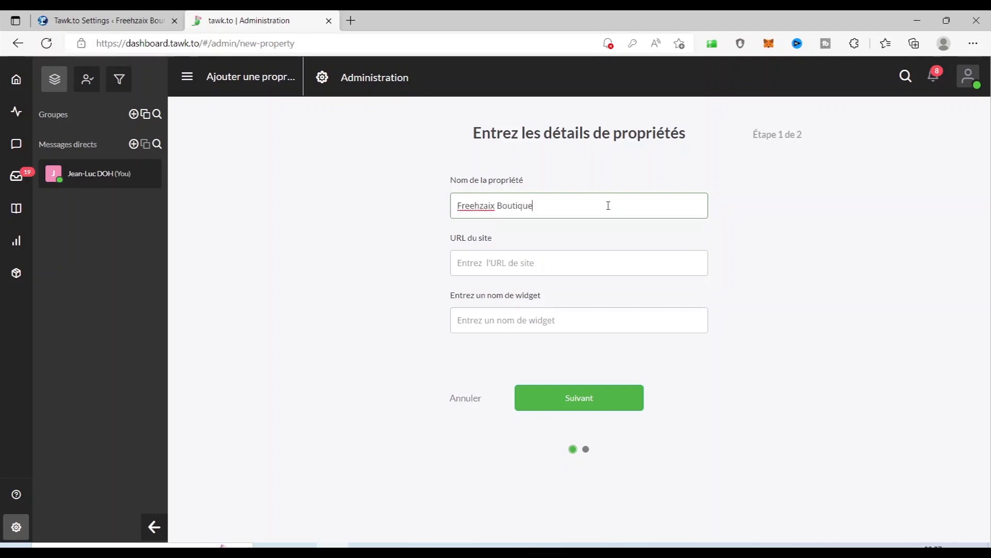
{"action": "key", "text": "Tab"}
{"action": "type", "text": "h"}
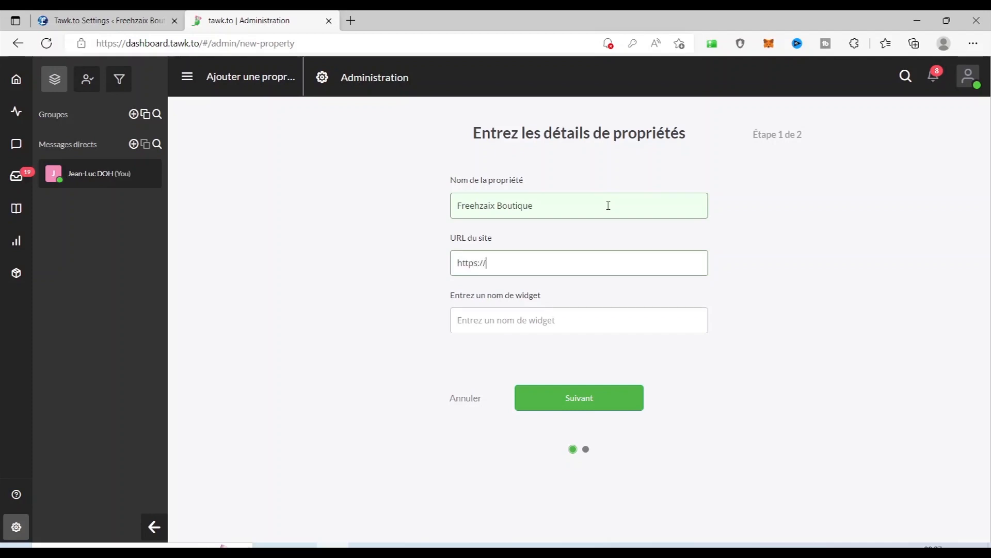
{"action": "type", "text": "ttps://boutique.freehzaix.com"}
{"action": "key", "text": "Tab"}
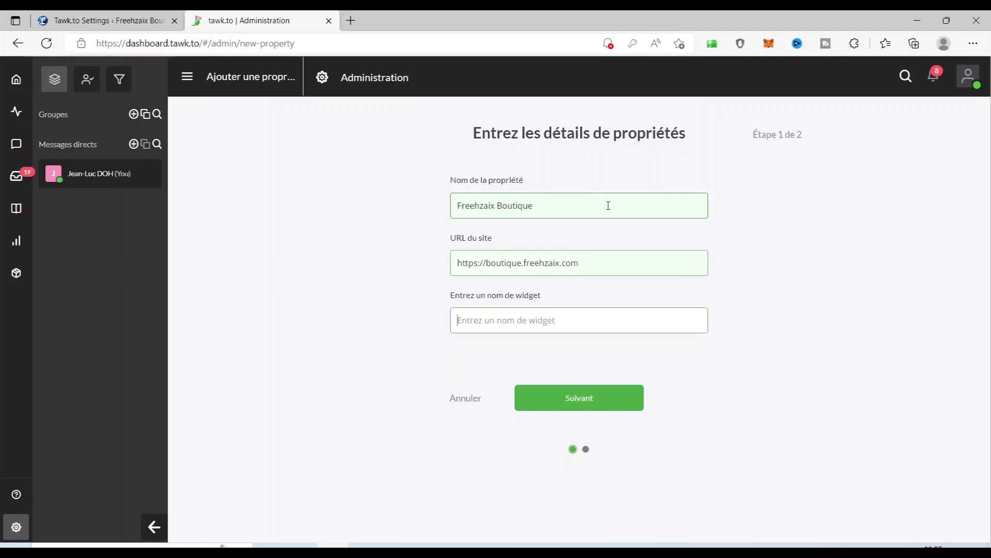
{"action": "type", "text": "Freehzaix Boutique"}
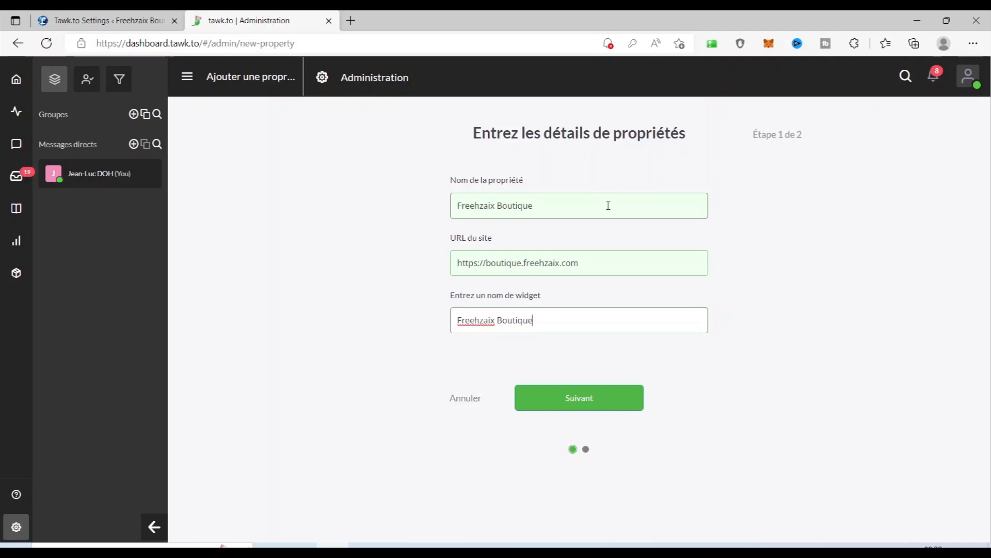
{"action": "left_click", "coordinate": [593, 397]}
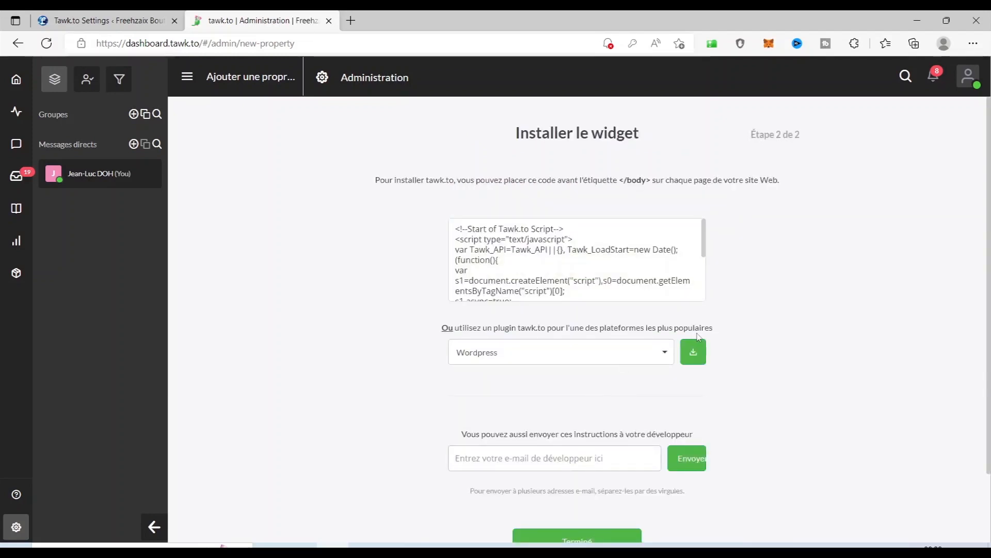
Finish the widget installation step and open the property's Widget de discussion settings
{"action": "scroll", "coordinate": [625, 354], "scroll_direction": "down", "scroll_amount": 2}
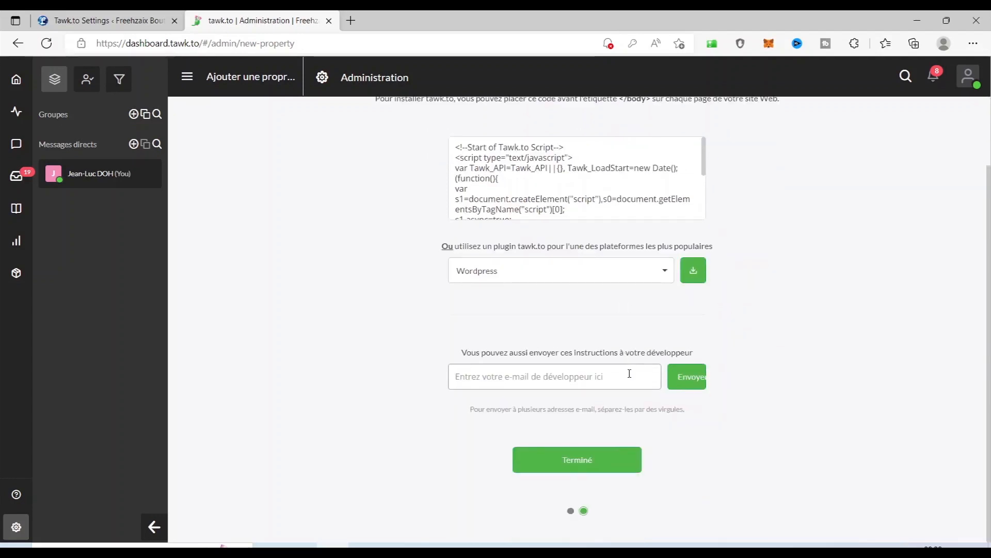
{"action": "left_click", "coordinate": [630, 373]}
{"action": "left_click", "coordinate": [861, 365]}
{"action": "left_click", "coordinate": [604, 464]}
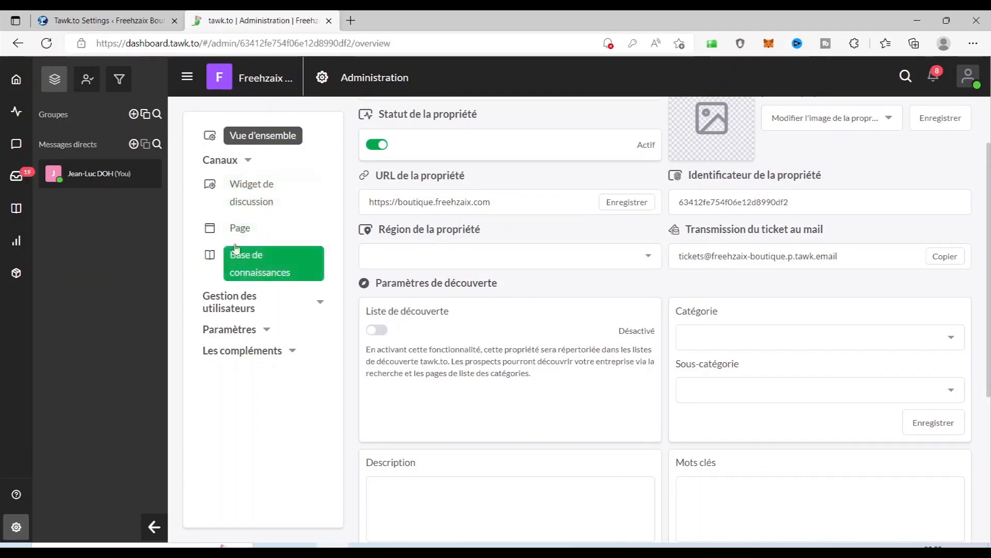
{"action": "left_click", "coordinate": [248, 191]}
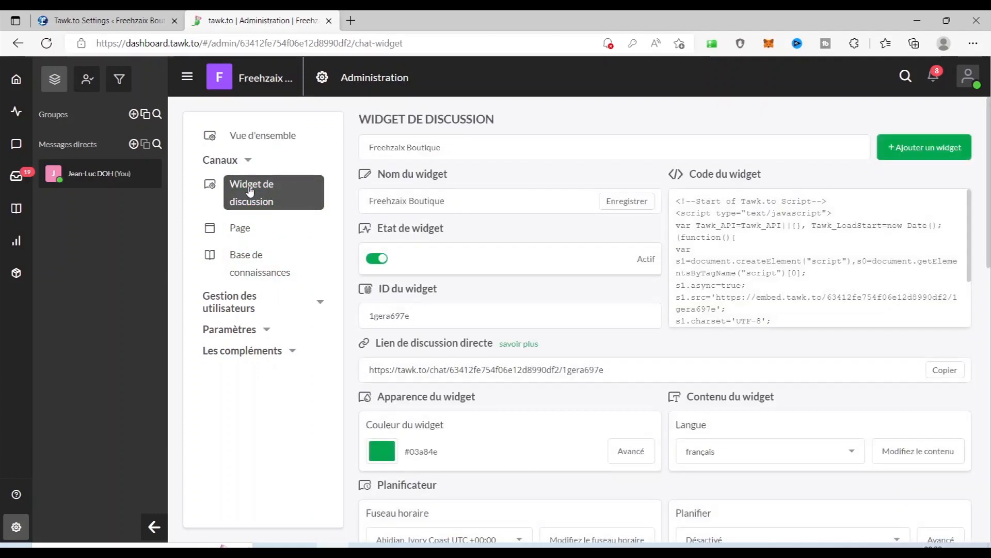
Change the Freehzaix Boutique widget colour from green #03a84e to dark navy #000042
{"action": "left_click", "coordinate": [394, 457]}
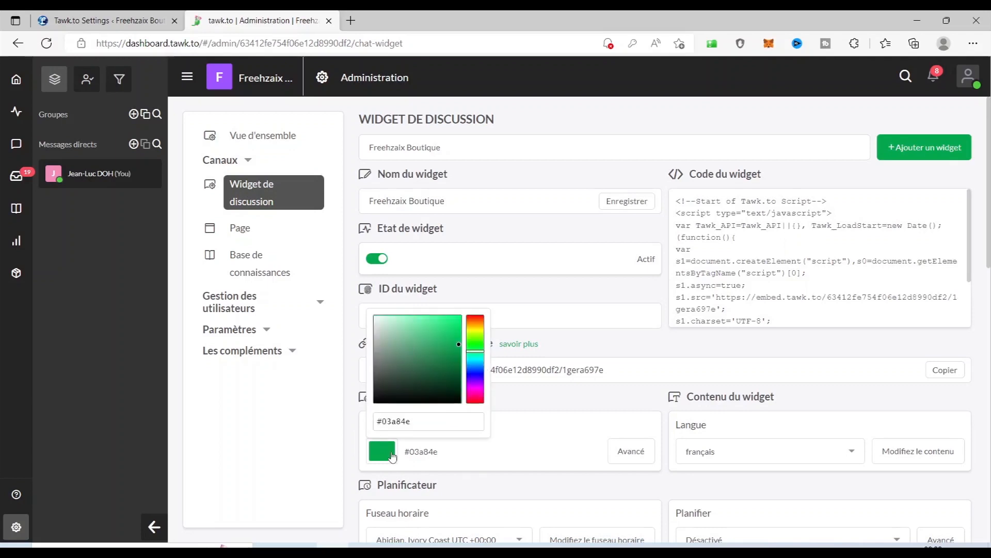
{"action": "left_click", "coordinate": [474, 372]}
{"action": "mouse_move", "coordinate": [442, 349]}
{"action": "left_mouse_down"}
{"action": "mouse_move", "coordinate": [464, 356]}
{"action": "mouse_move", "coordinate": [467, 382]}
{"action": "left_mouse_up"}
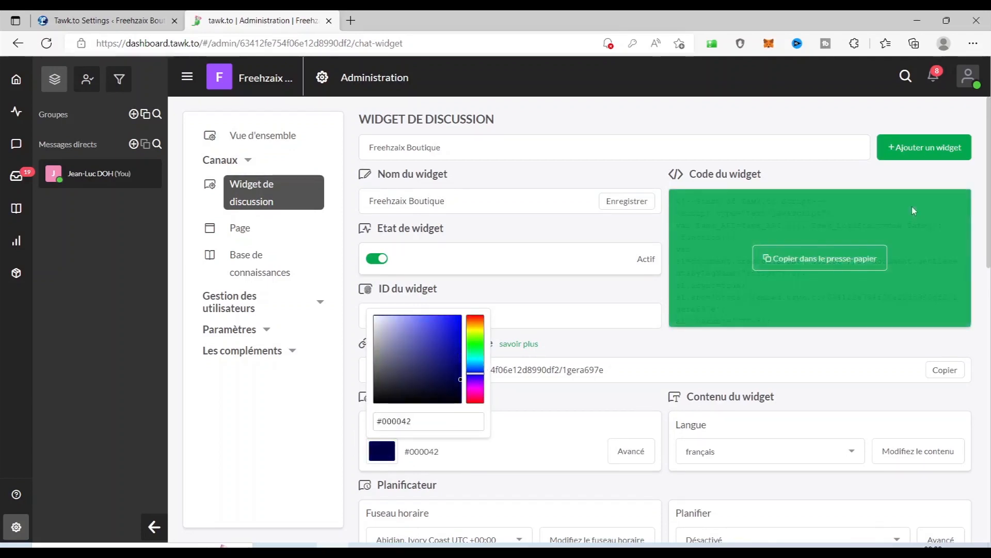
{"action": "scroll", "coordinate": [706, 353], "scroll_direction": "down", "scroll_amount": 10}
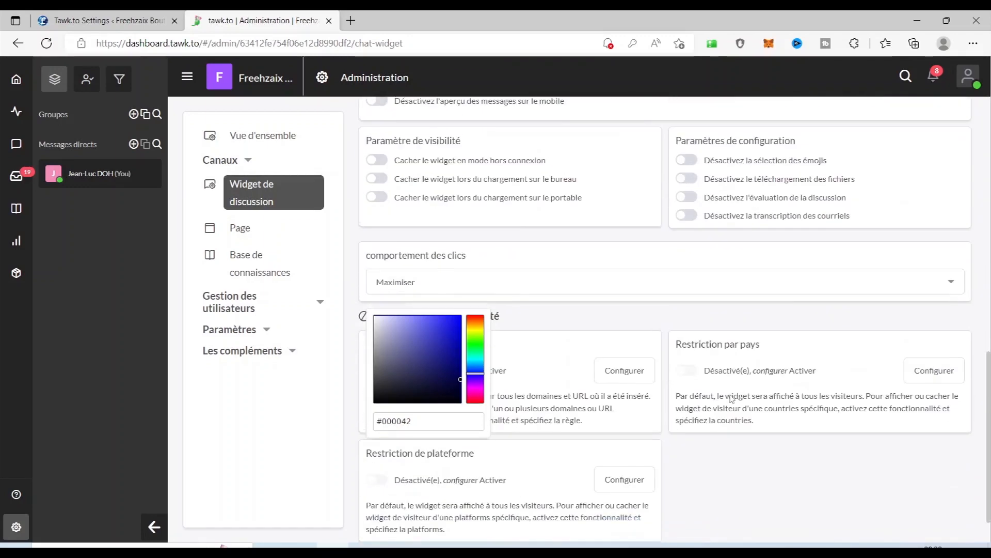
{"action": "left_click", "coordinate": [749, 450]}
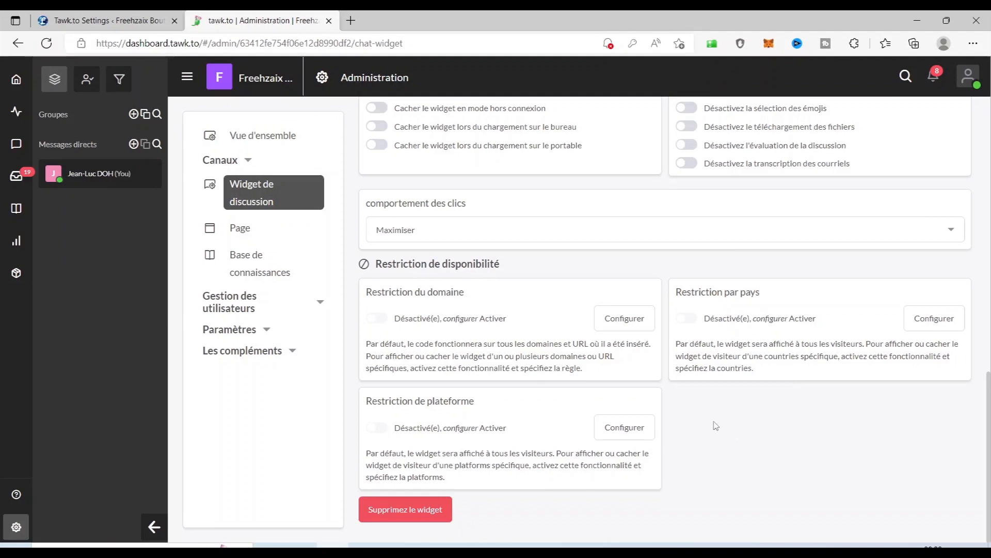
{"action": "scroll", "coordinate": [712, 423], "scroll_direction": "up", "scroll_amount": 10}
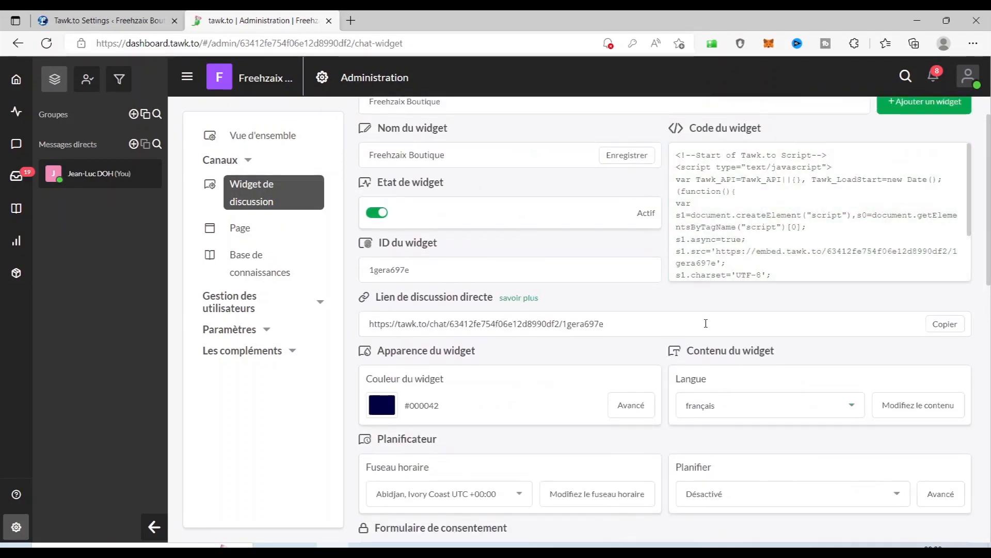
{"action": "scroll", "coordinate": [715, 424], "scroll_direction": "up", "scroll_amount": 1}
{"action": "left_click", "coordinate": [96, 23]}
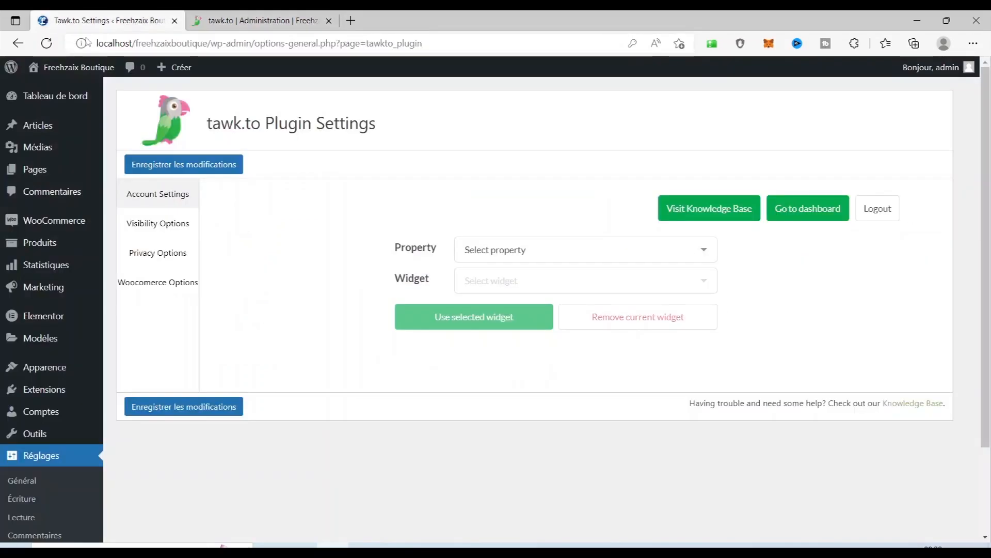
Link the plugin to the Freehzaix Boutique property and widget, then open the live site in a new tab
{"action": "left_click", "coordinate": [47, 43]}
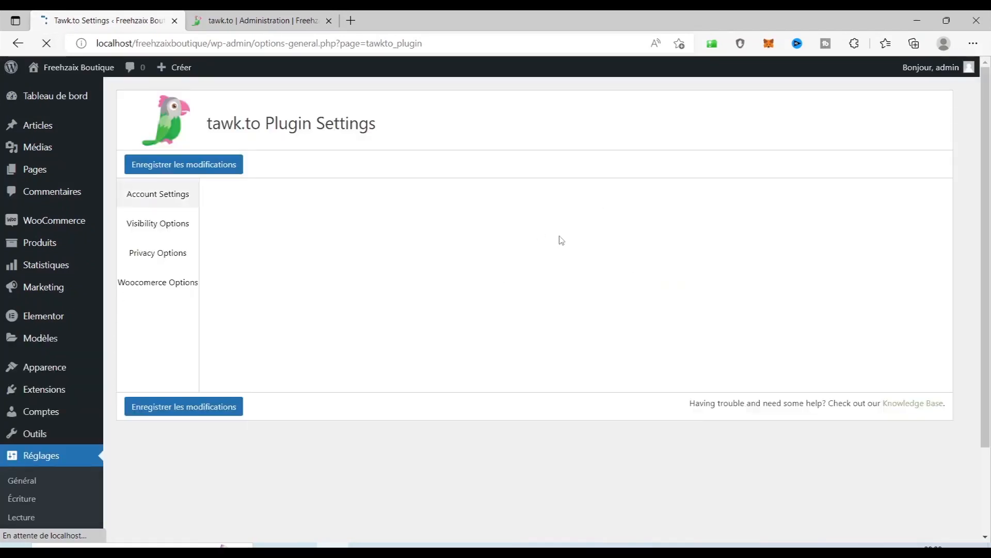
{"action": "left_click", "coordinate": [576, 252]}
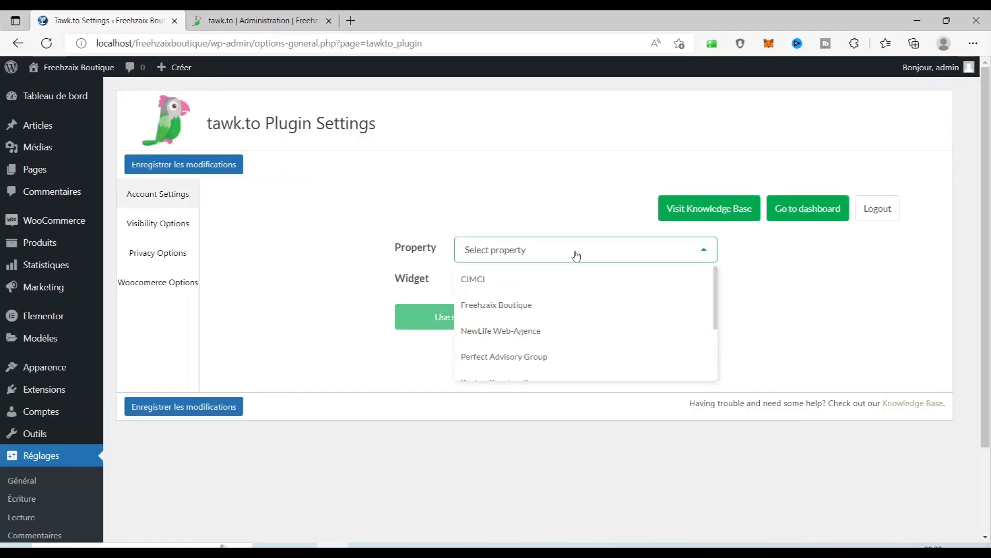
{"action": "left_click", "coordinate": [493, 304]}
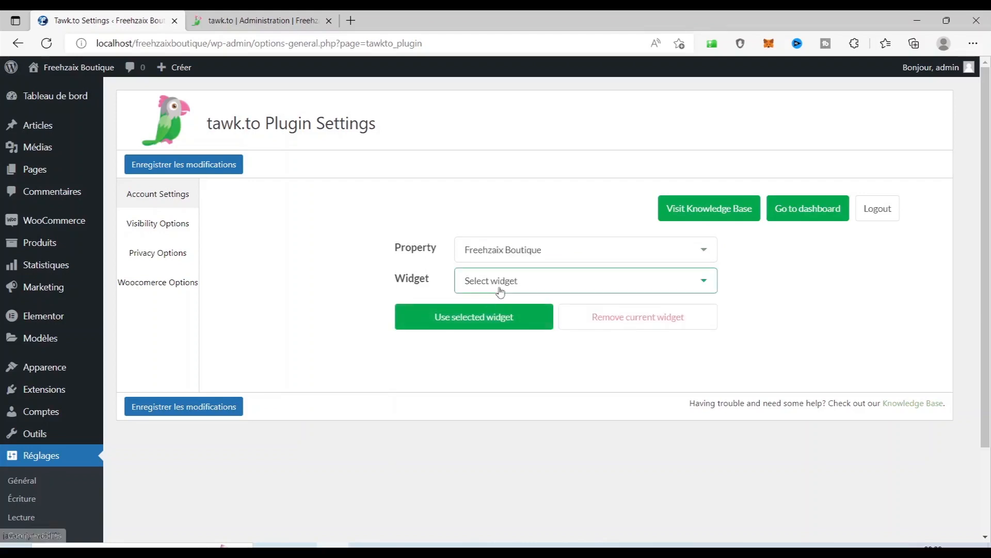
{"action": "left_click", "coordinate": [501, 288]}
{"action": "left_click", "coordinate": [503, 310]}
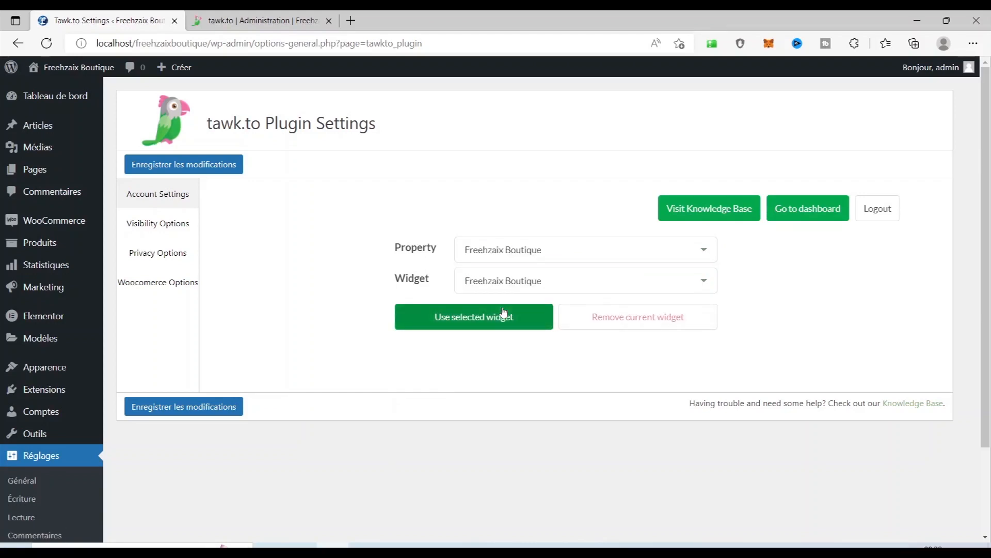
{"action": "left_click", "coordinate": [455, 321]}
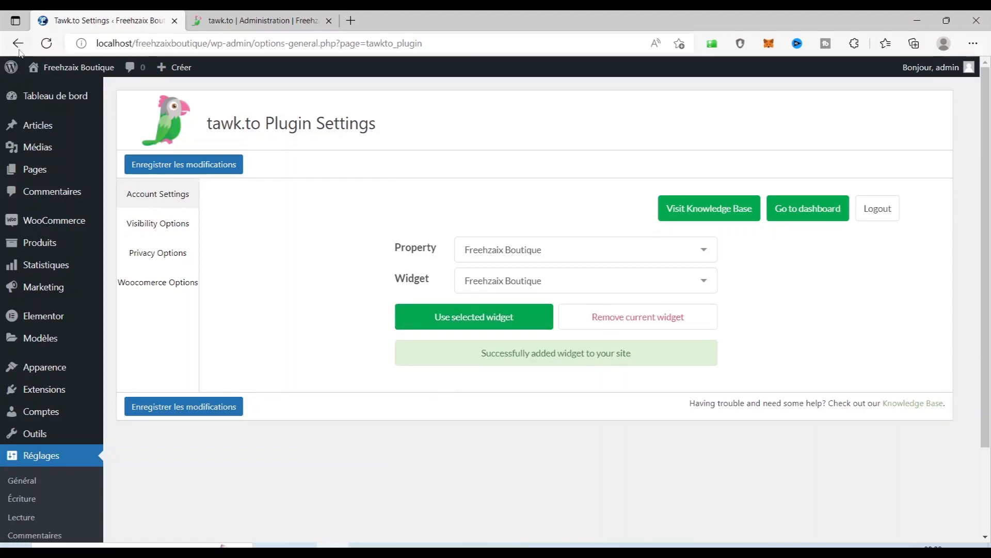
{"action": "right_click", "coordinate": [66, 91]}
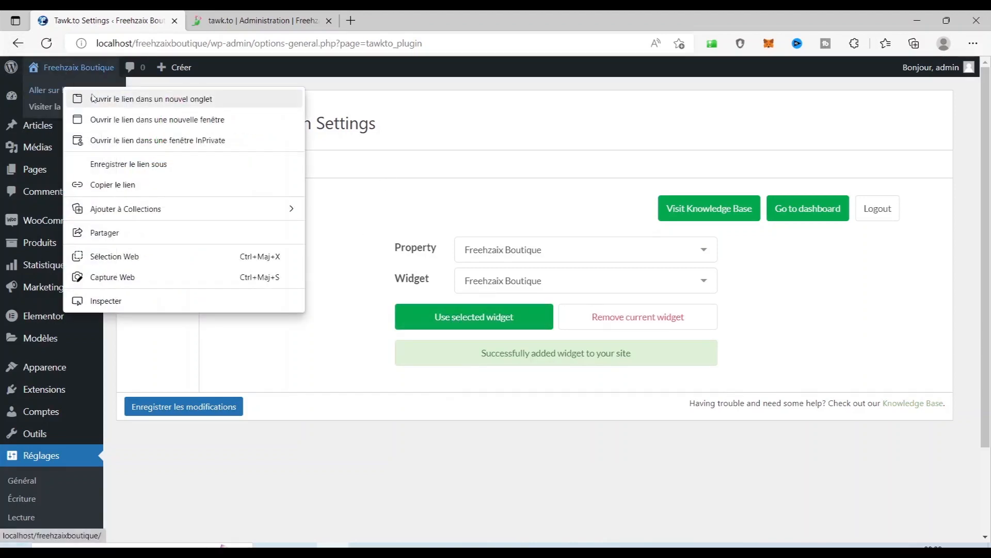
{"action": "left_click", "coordinate": [83, 98]}
On the live site, open the chat bubble and send 'Bonjour' in a new conversation
{"action": "left_click", "coordinate": [383, 15]}
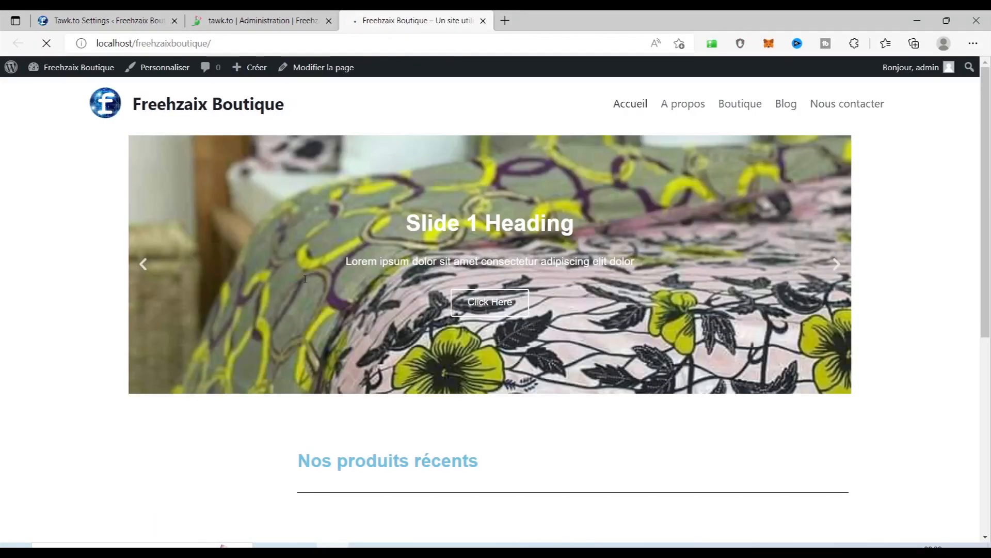
{"action": "scroll", "coordinate": [723, 305], "scroll_direction": "down", "scroll_amount": 5}
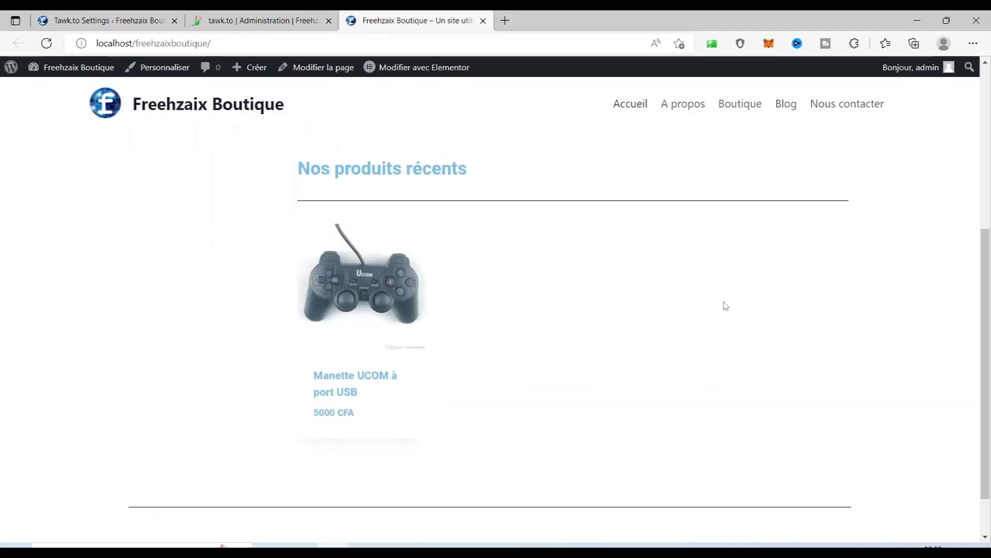
{"action": "scroll", "coordinate": [727, 313], "scroll_direction": "down", "scroll_amount": 1}
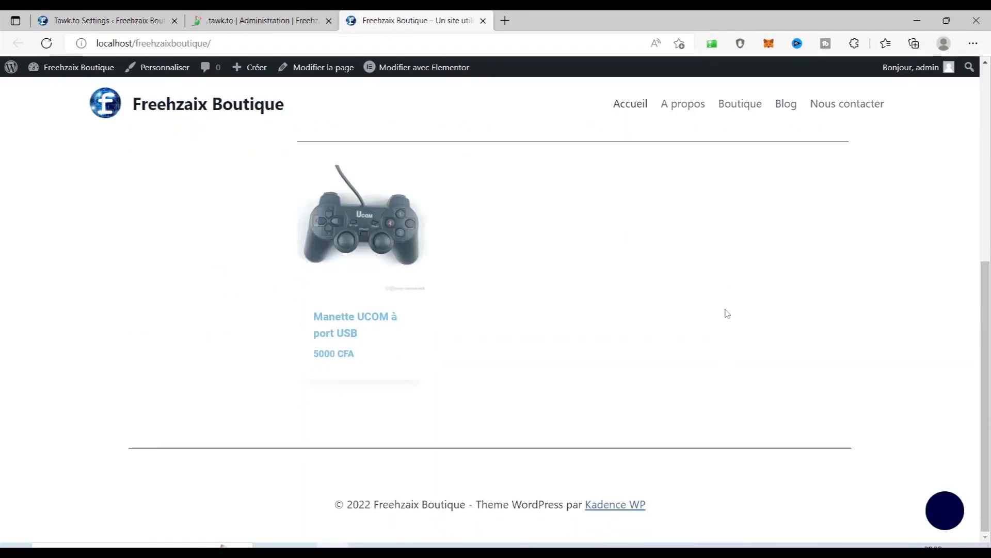
{"action": "left_click", "coordinate": [941, 513]}
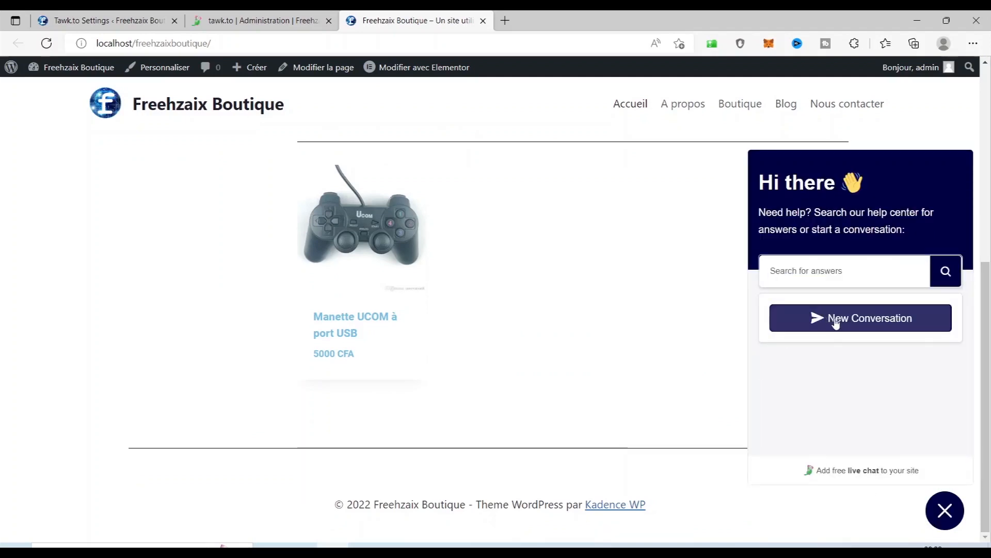
{"action": "left_click", "coordinate": [869, 317]}
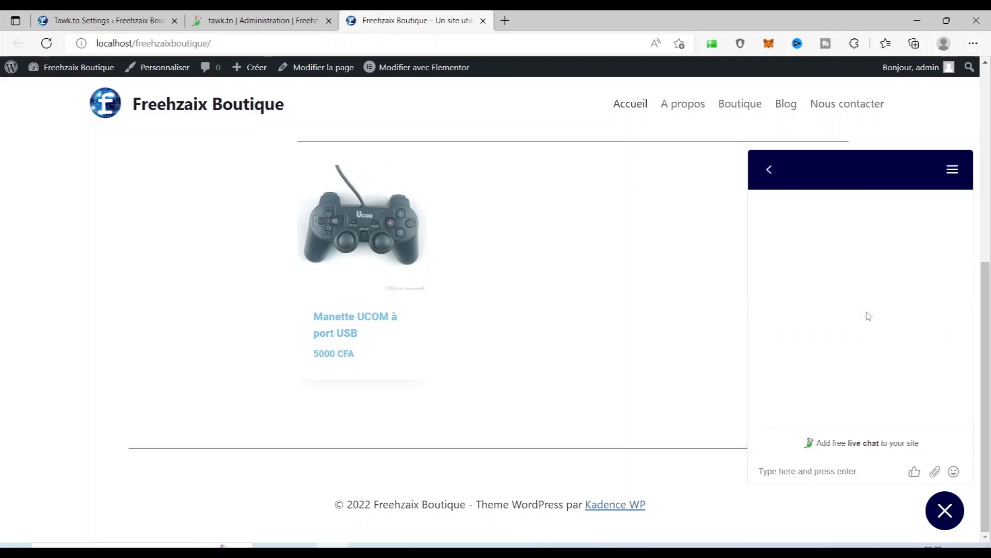
{"action": "left_click", "coordinate": [845, 470]}
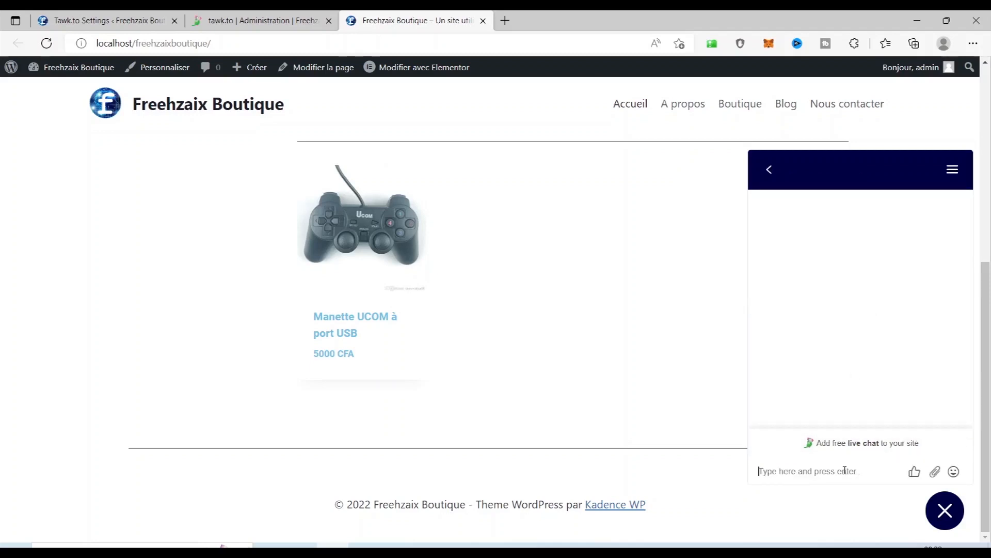
{"action": "type", "text": "Bonjour"}
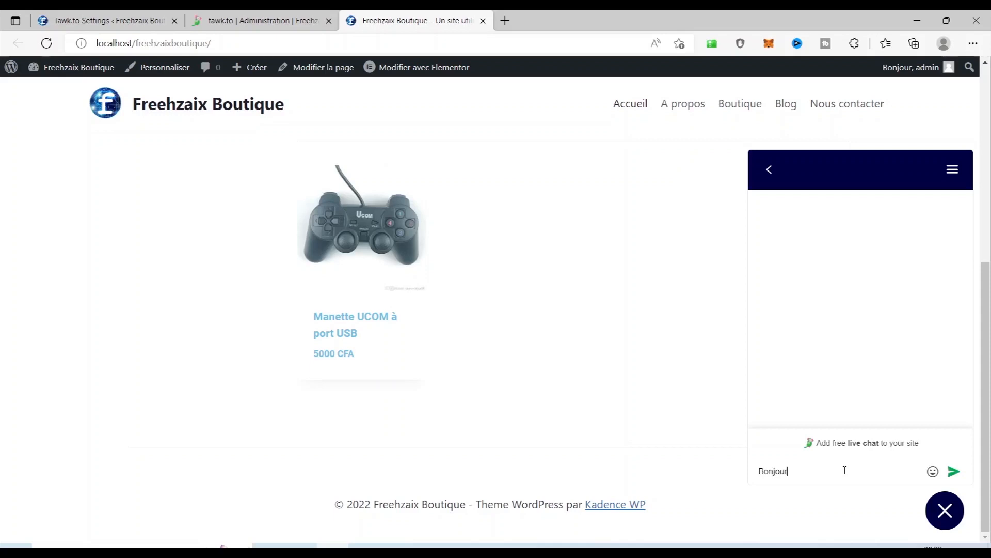
{"action": "key", "text": "Return"}
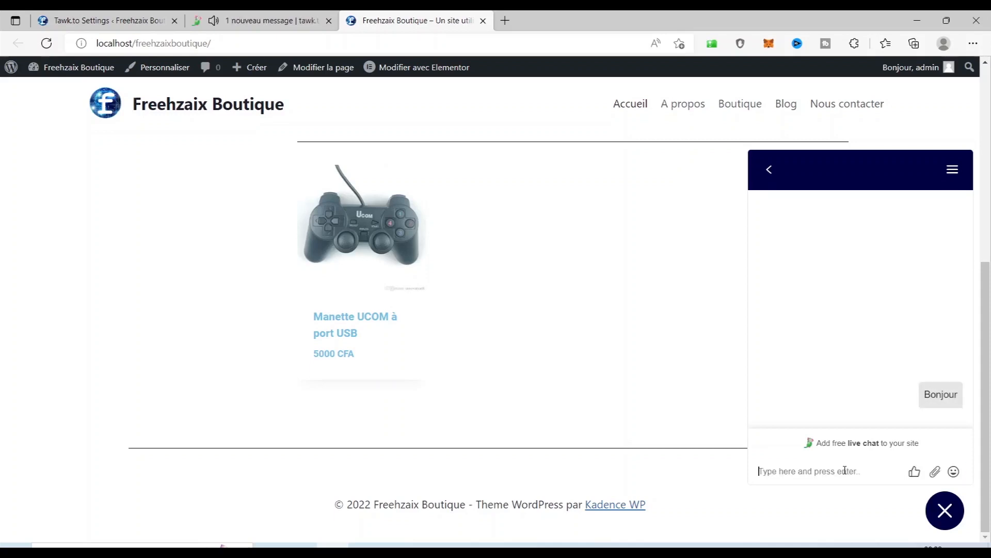
Open the incoming visitor chat in the tawk.to dashboard and join it
{"action": "left_click", "coordinate": [279, 20]}
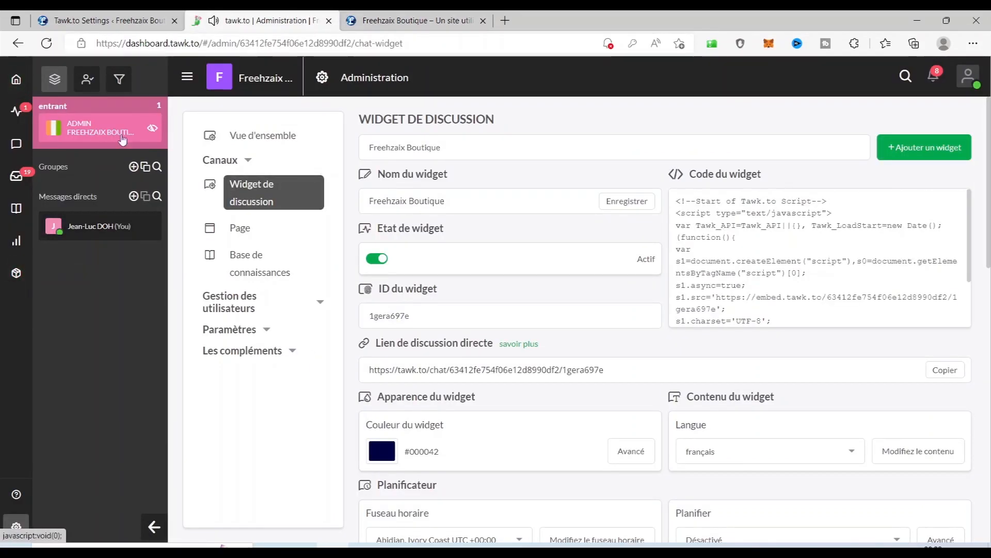
{"action": "mouse_move", "coordinate": [81, 130]}
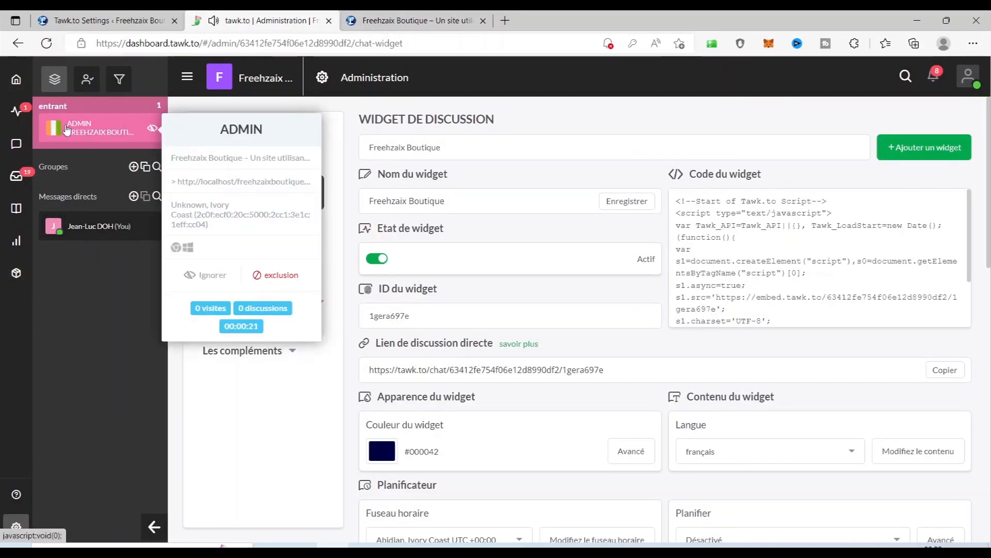
{"action": "left_click", "coordinate": [96, 125]}
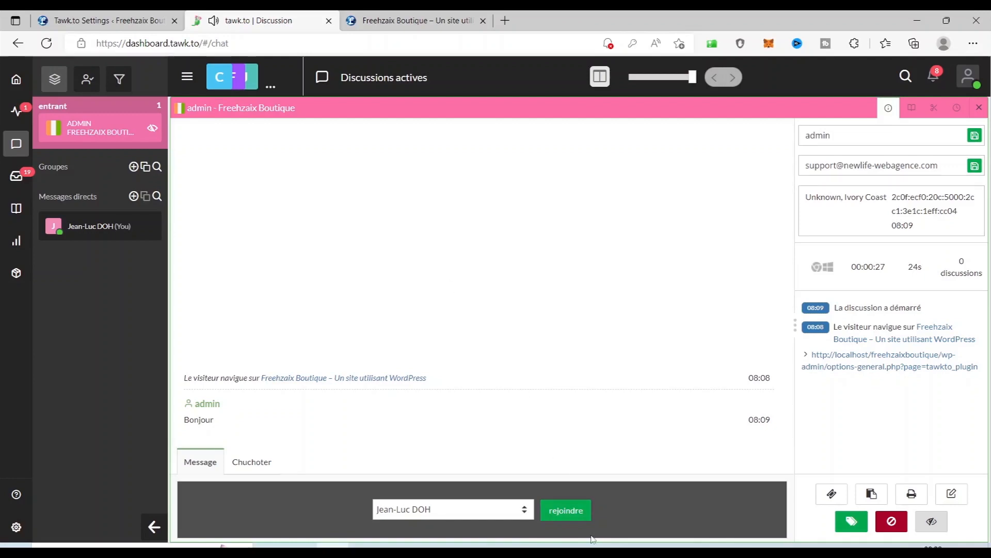
{"action": "left_click", "coordinate": [567, 511]}
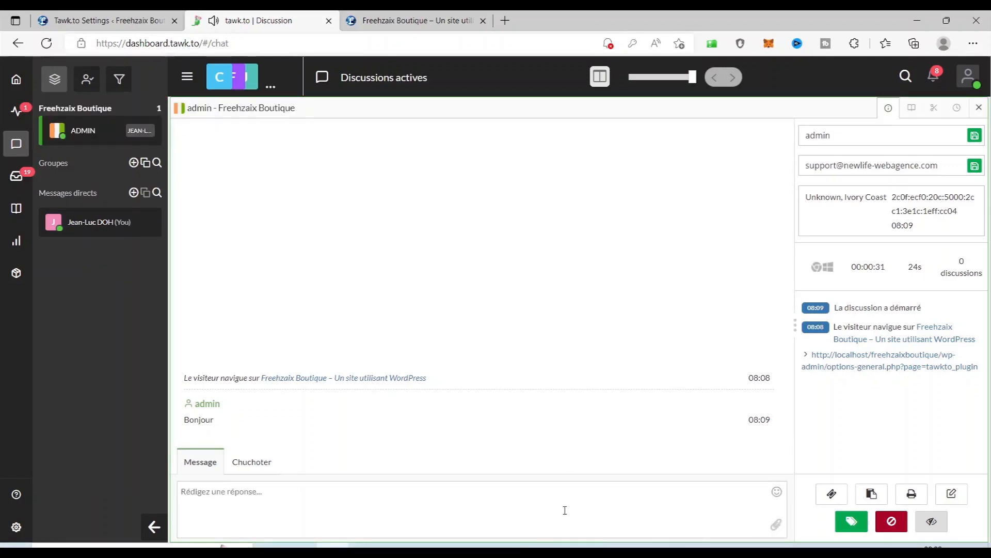
Reply 'Oui bonjour' and 'en quoi puis-je vous aider ?' to the visitor
{"action": "left_click", "coordinate": [562, 509]}
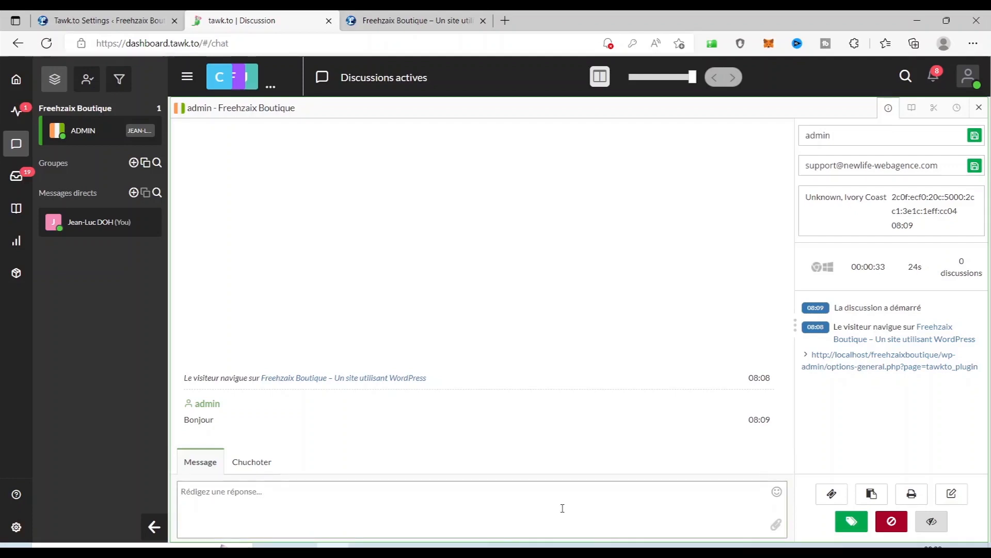
{"action": "type", "text": "Oui bonjour"}
{"action": "key", "text": "Return"}
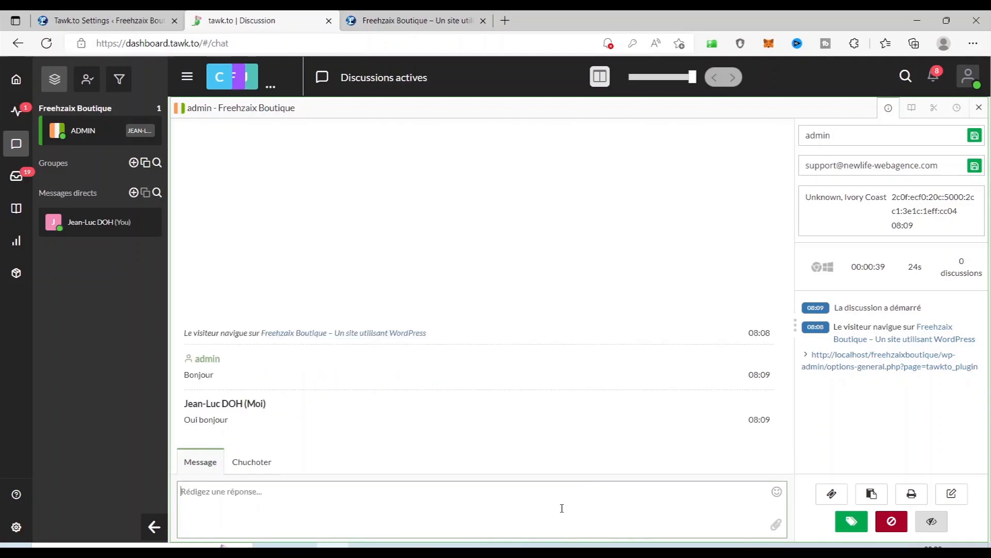
{"action": "type", "text": "en quoi puis-je vous ai"}
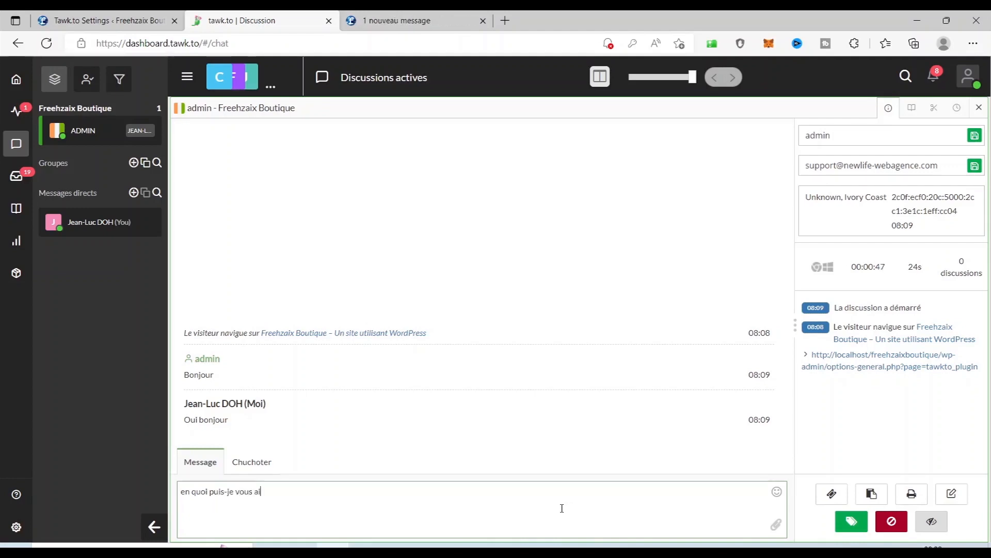
{"action": "type", "text": "der ?"}
{"action": "key", "text": "Return"}
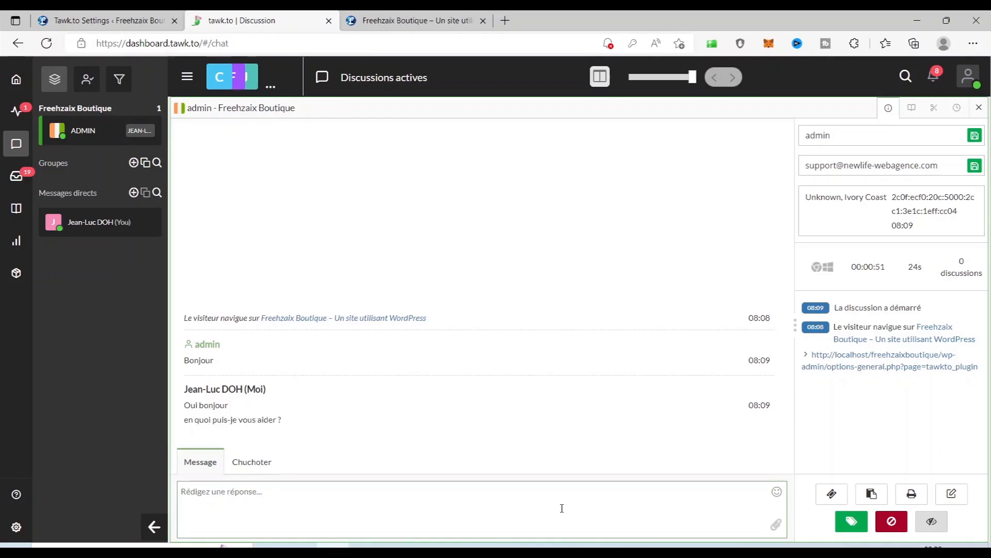
{"action": "left_click", "coordinate": [411, 21]}
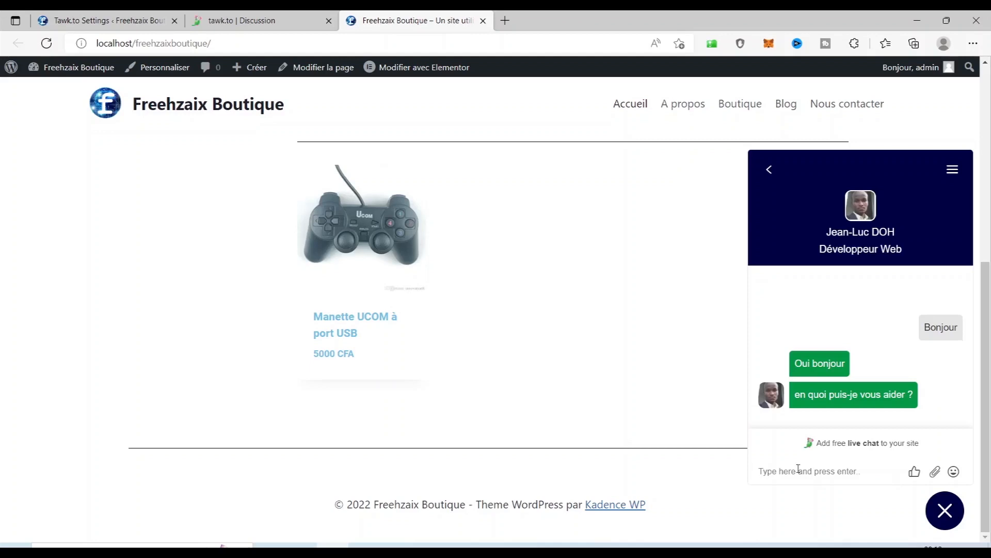
As the visitor, send 'non merci' and 'c'est un test' from the site's chat widget
{"action": "type", "text": "non"}
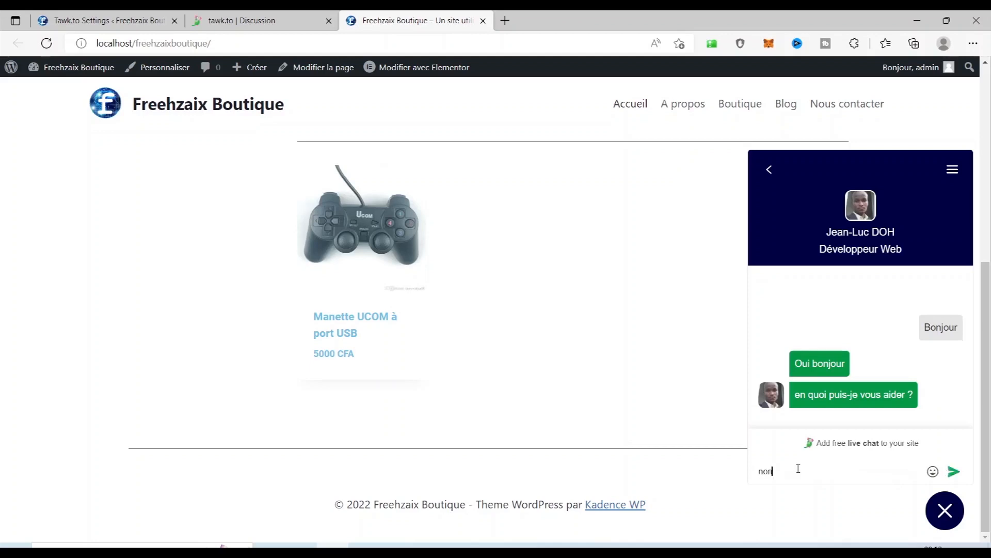
{"action": "type", "text": " merci"}
{"action": "key", "text": "Return"}
{"action": "type", "text": "c'est"}
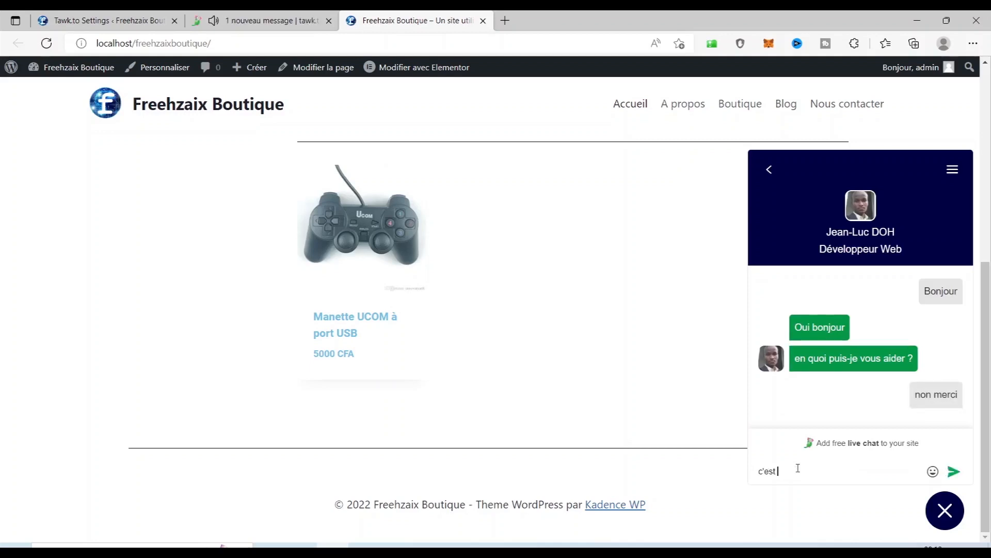
{"action": "type", "text": " un test"}
{"action": "key", "text": "Return"}
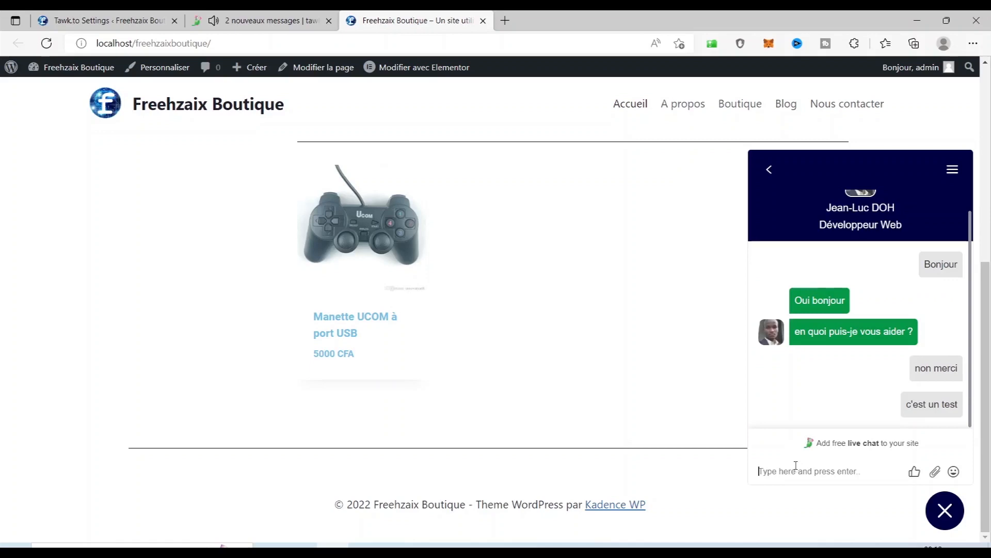
{"action": "left_click", "coordinate": [263, 20]}
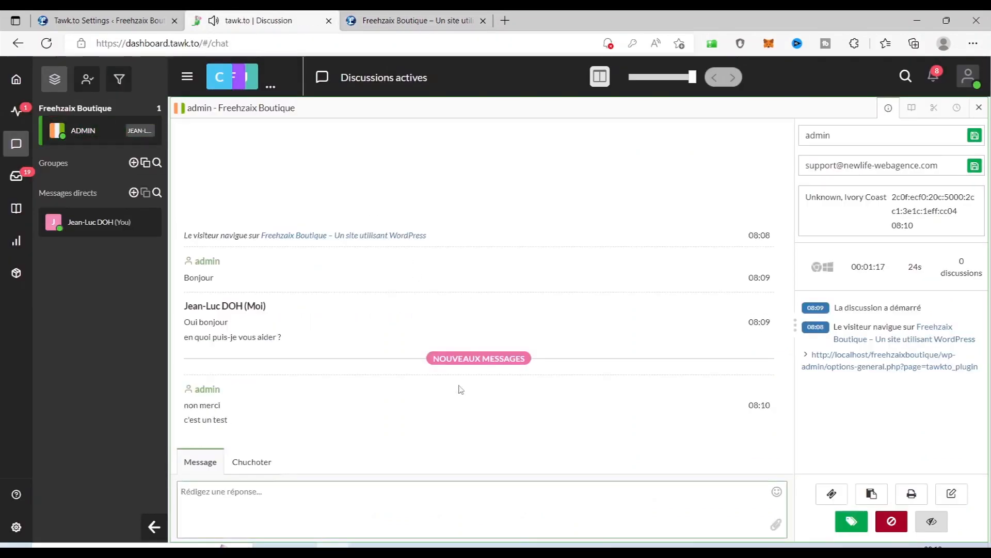
{"action": "left_click_drag", "start_coordinate": [188, 408], "coordinate": [264, 420]}
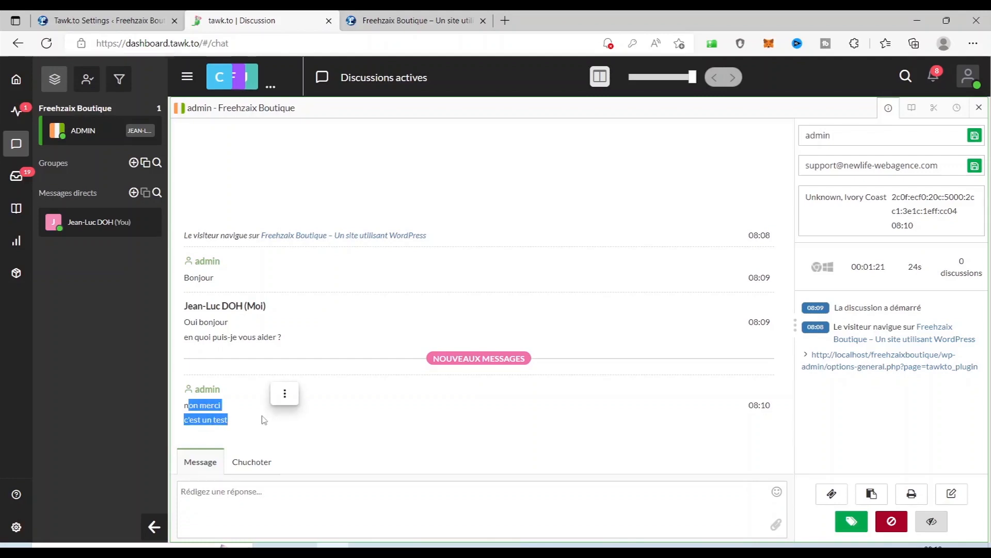
{"action": "left_click", "coordinate": [185, 406]}
{"action": "left_click_drag", "start_coordinate": [184, 406], "coordinate": [239, 416]}
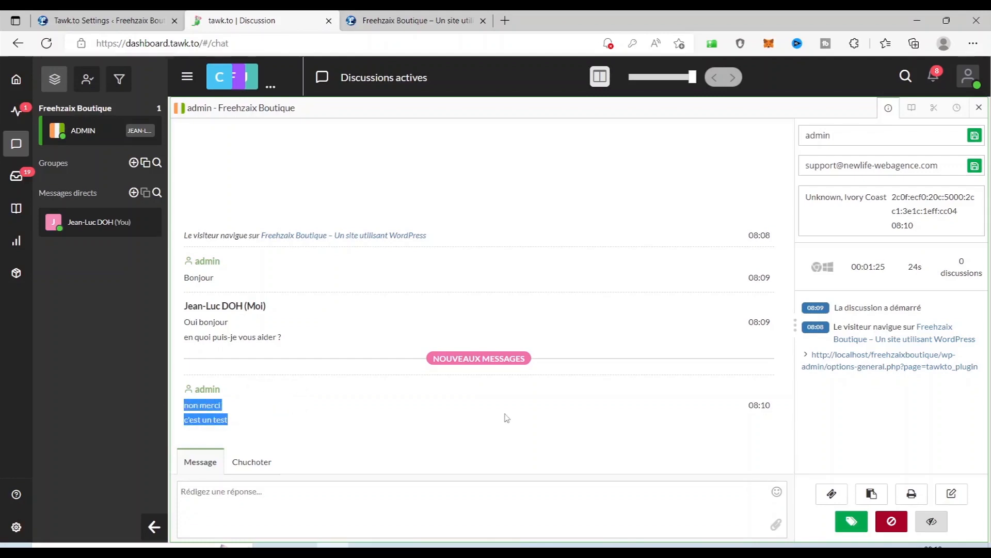
{"action": "left_click", "coordinate": [15, 180]}
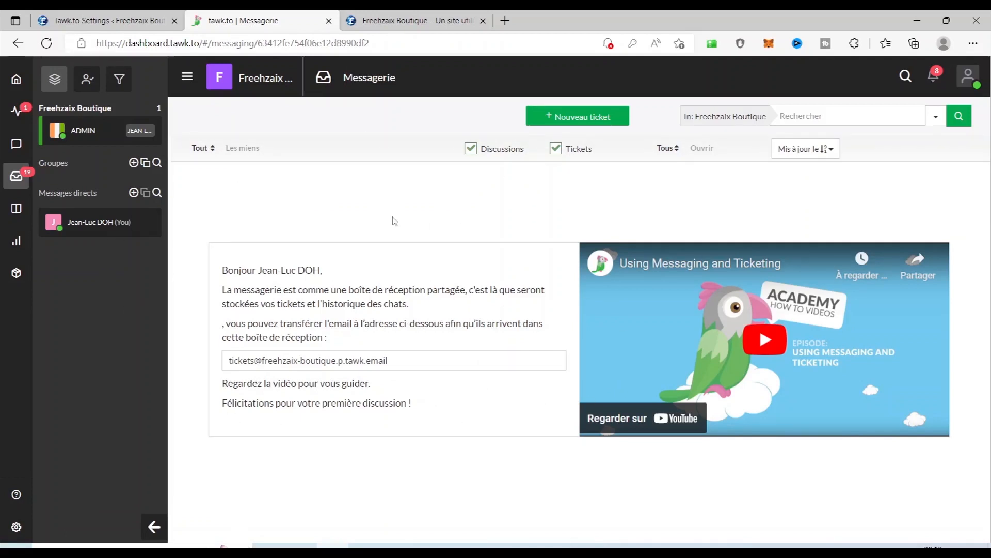
{"action": "left_click", "coordinate": [410, 20]}
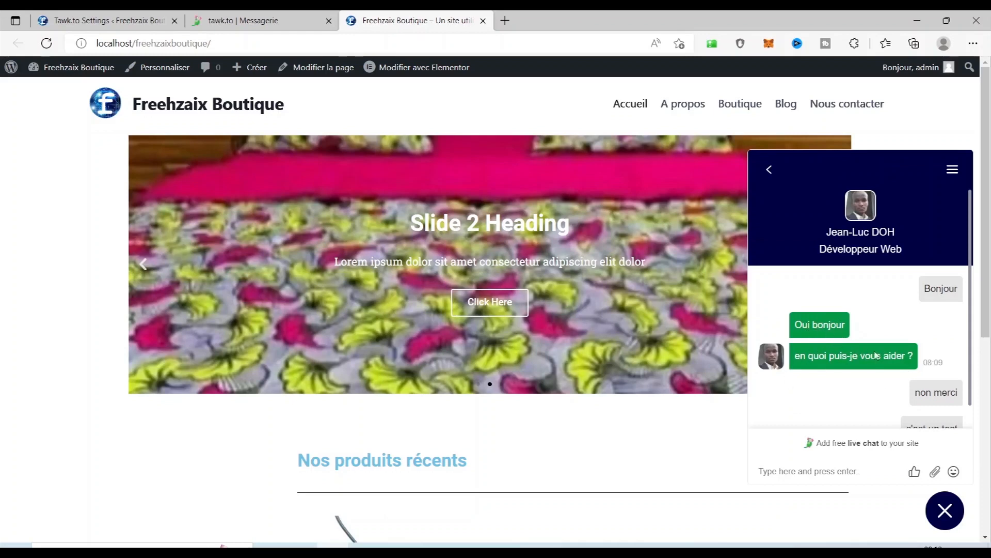
Switch to tawk.to and open Administration from the gear icon
{"action": "left_click", "coordinate": [312, 15]}
{"action": "left_click", "coordinate": [16, 527]}
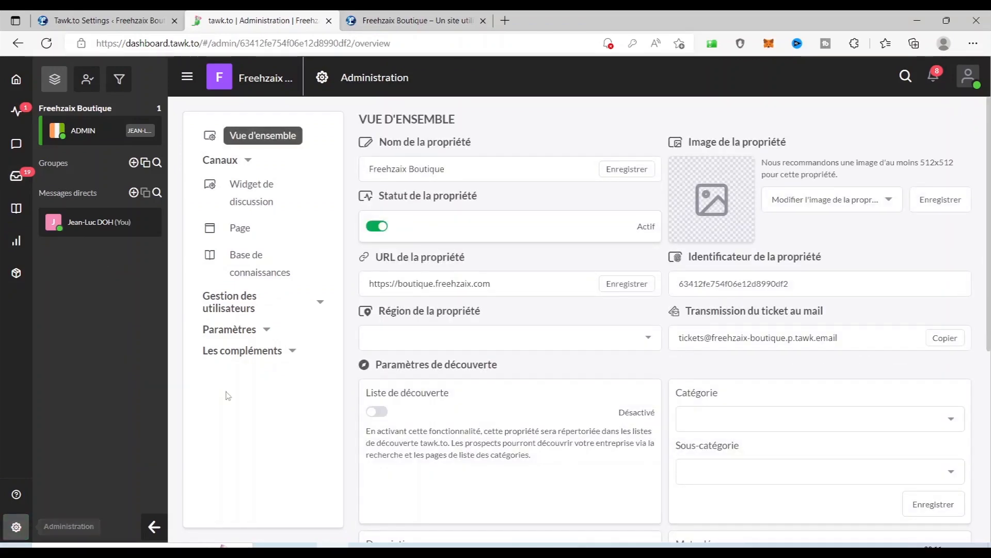
{"action": "left_click", "coordinate": [261, 198]}
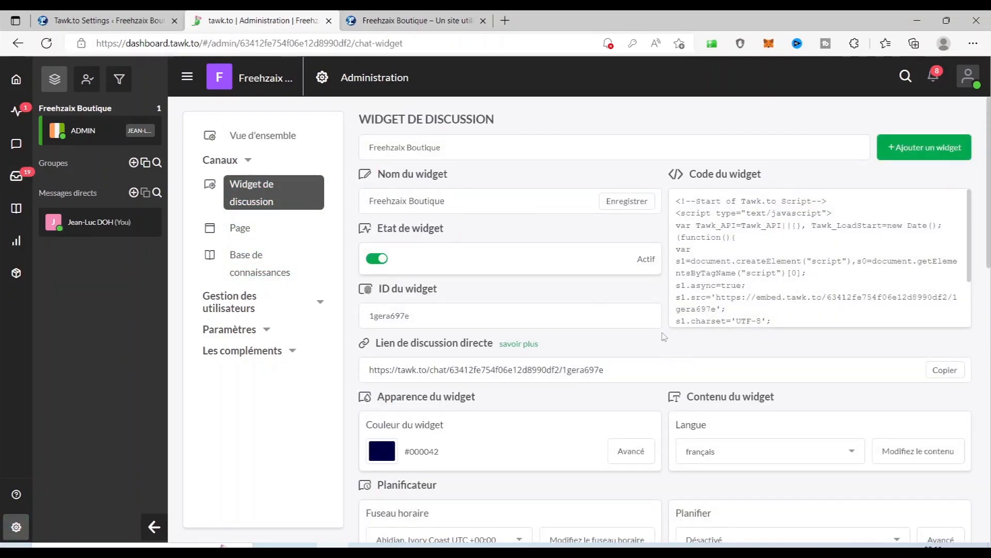
{"action": "scroll", "coordinate": [659, 308], "scroll_direction": "down", "scroll_amount": 4}
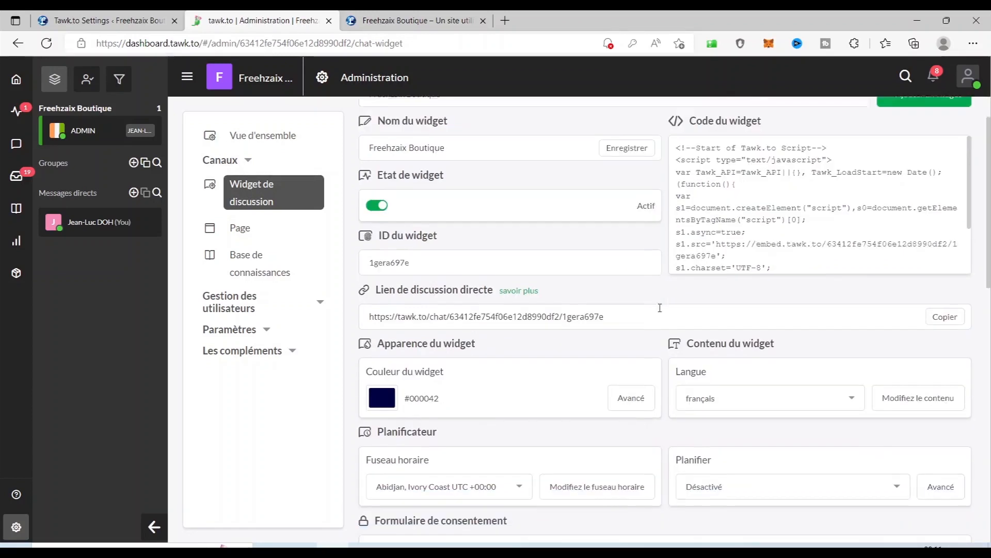
{"action": "scroll", "coordinate": [663, 347], "scroll_direction": "down", "scroll_amount": 1}
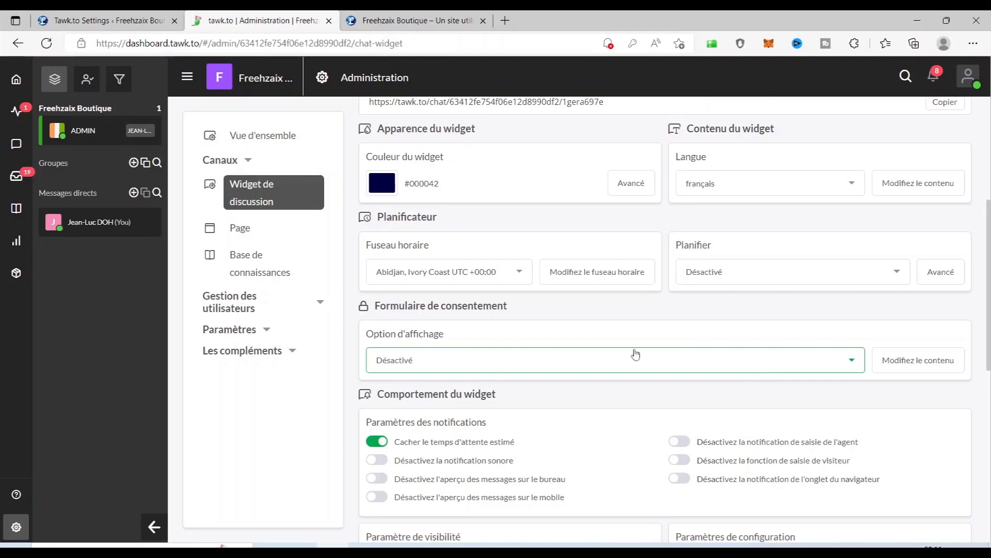
{"action": "scroll", "coordinate": [862, 364], "scroll_direction": "down", "scroll_amount": 1}
{"action": "scroll", "coordinate": [866, 367], "scroll_direction": "down", "scroll_amount": 4}
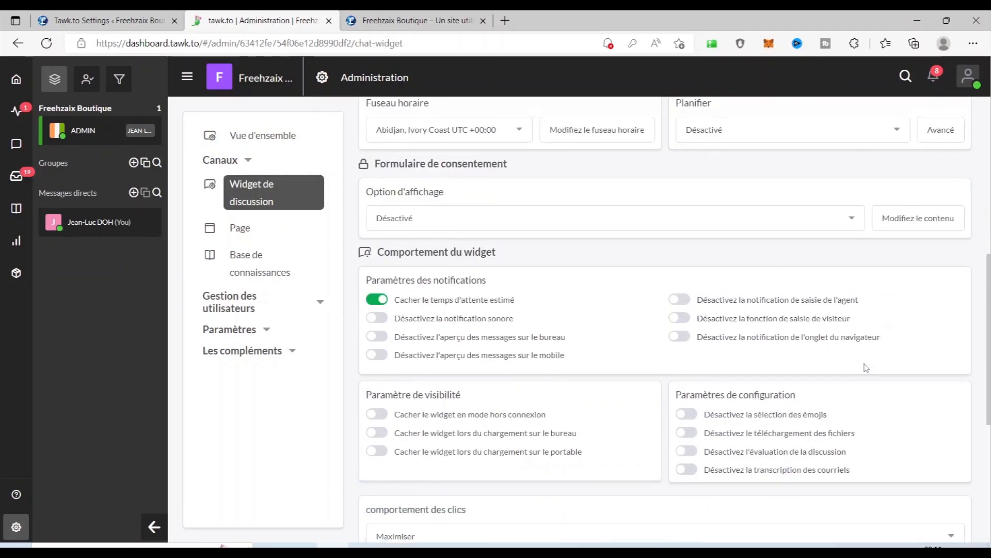
{"action": "scroll", "coordinate": [864, 366], "scroll_direction": "down", "scroll_amount": 1}
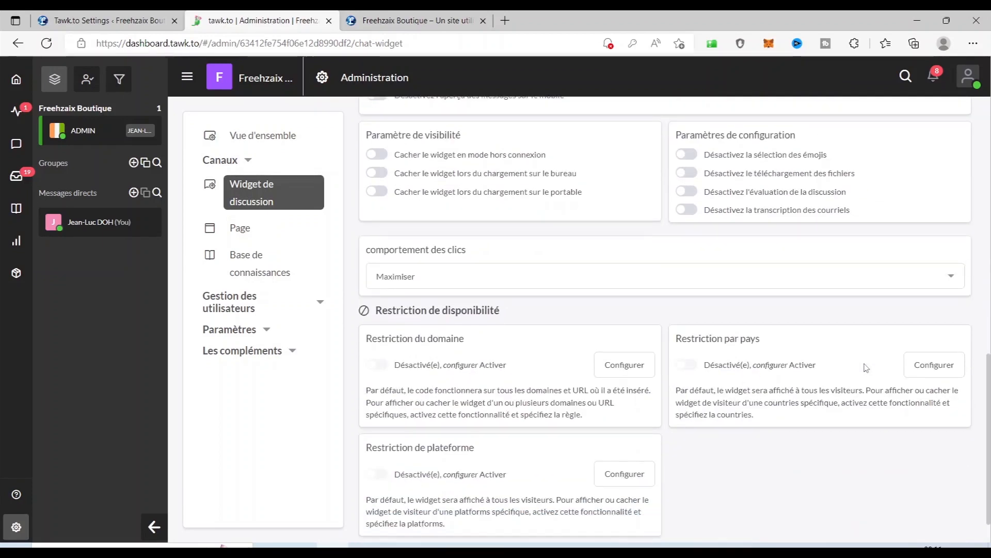
{"action": "left_click", "coordinate": [239, 229]}
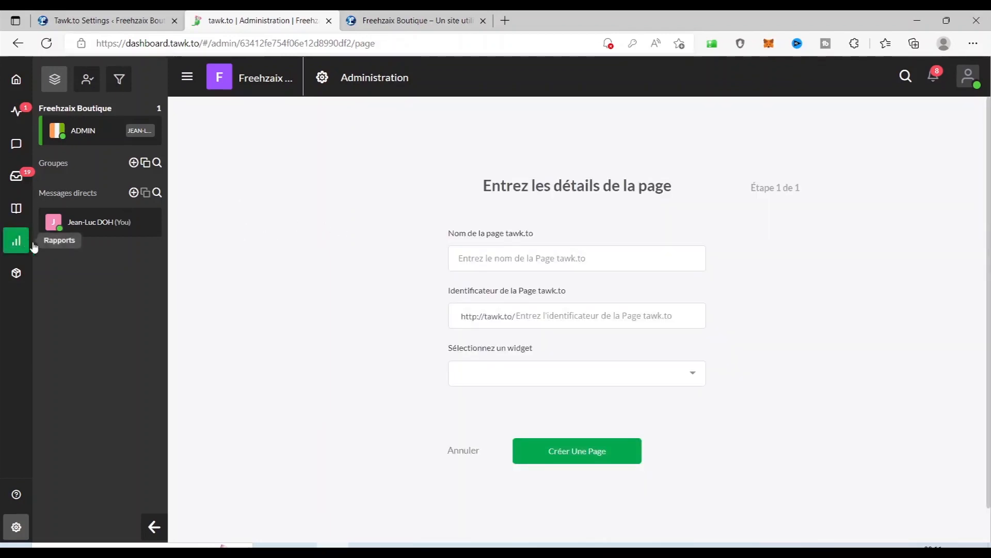
{"action": "left_click", "coordinate": [15, 526]}
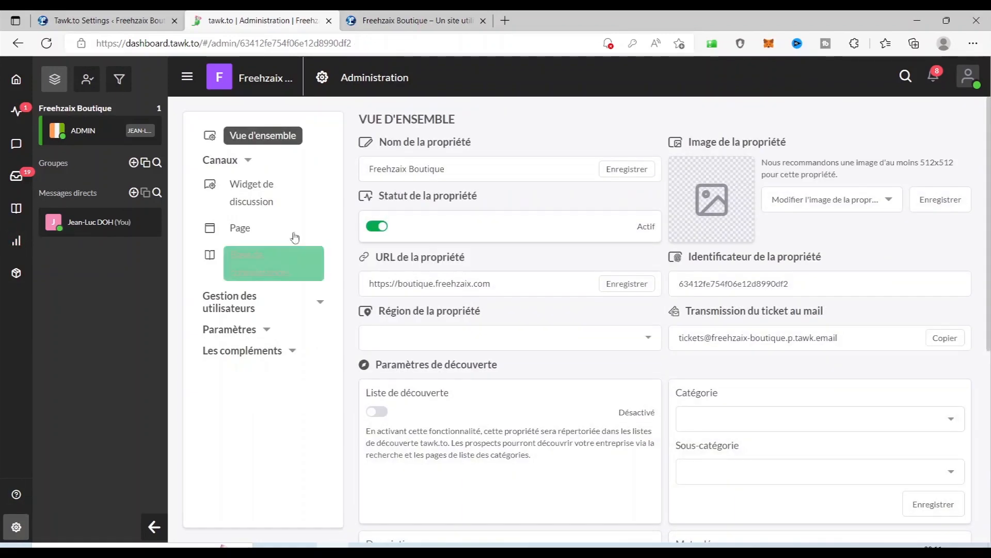
{"action": "left_click", "coordinate": [276, 197]}
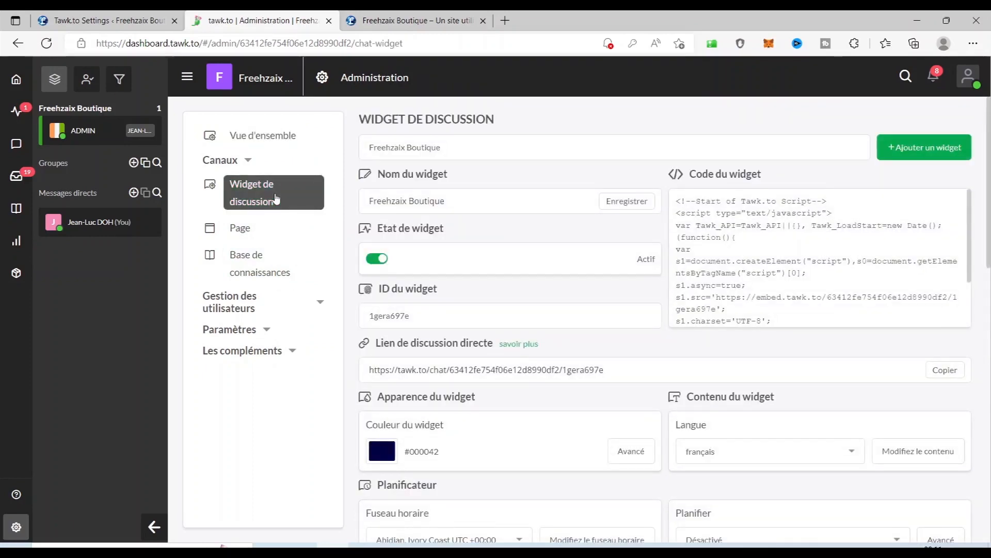
{"action": "mouse_move", "coordinate": [769, 225]}
{"action": "scroll", "coordinate": [568, 395], "scroll_direction": "down", "scroll_amount": 3}
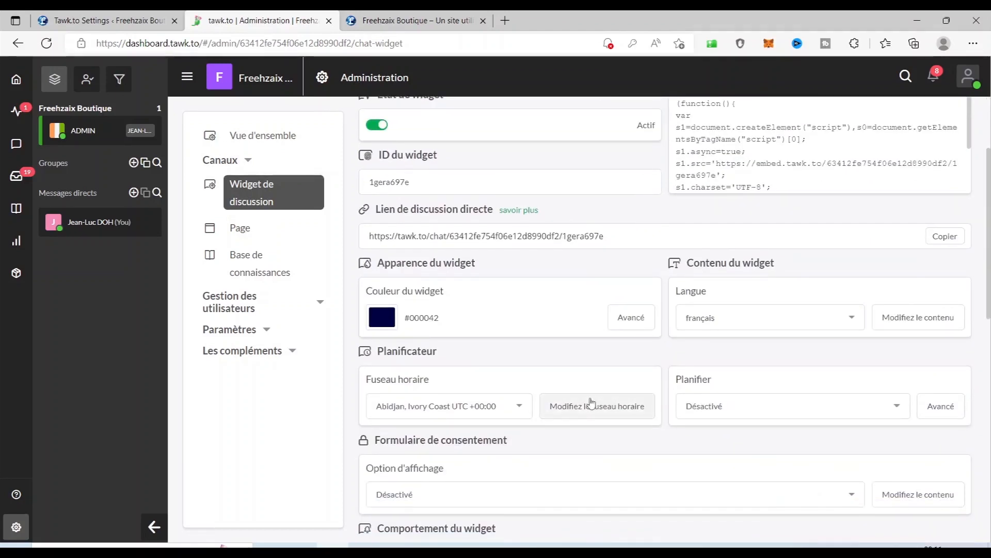
{"action": "scroll", "coordinate": [498, 416], "scroll_direction": "down", "scroll_amount": 6}
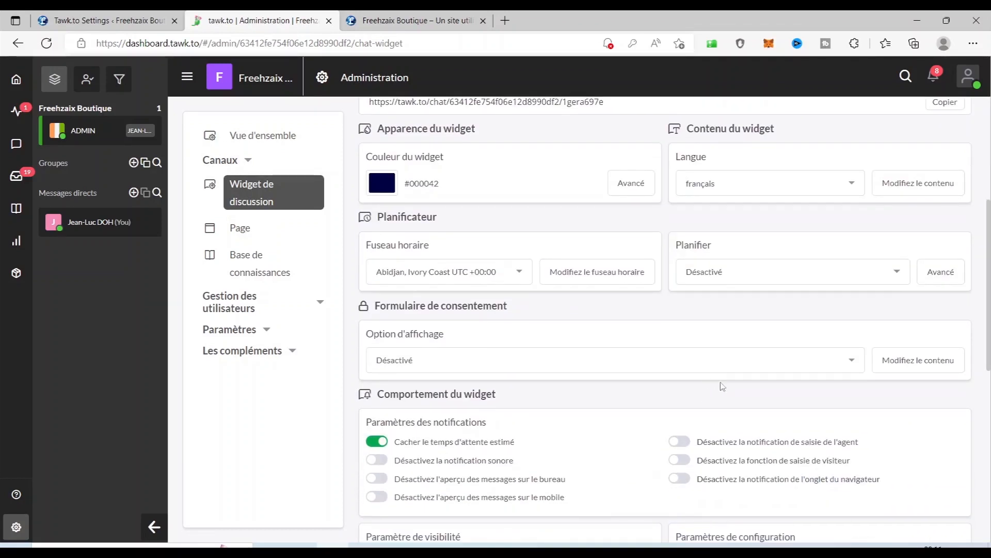
{"action": "scroll", "coordinate": [754, 392], "scroll_direction": "down", "scroll_amount": 6}
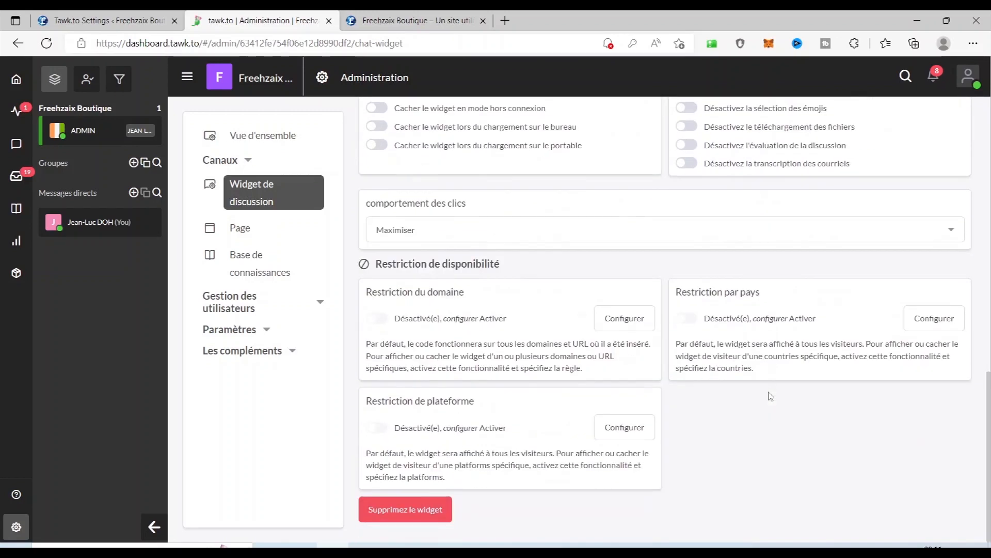
{"action": "scroll", "coordinate": [771, 396], "scroll_direction": "up", "scroll_amount": 2}
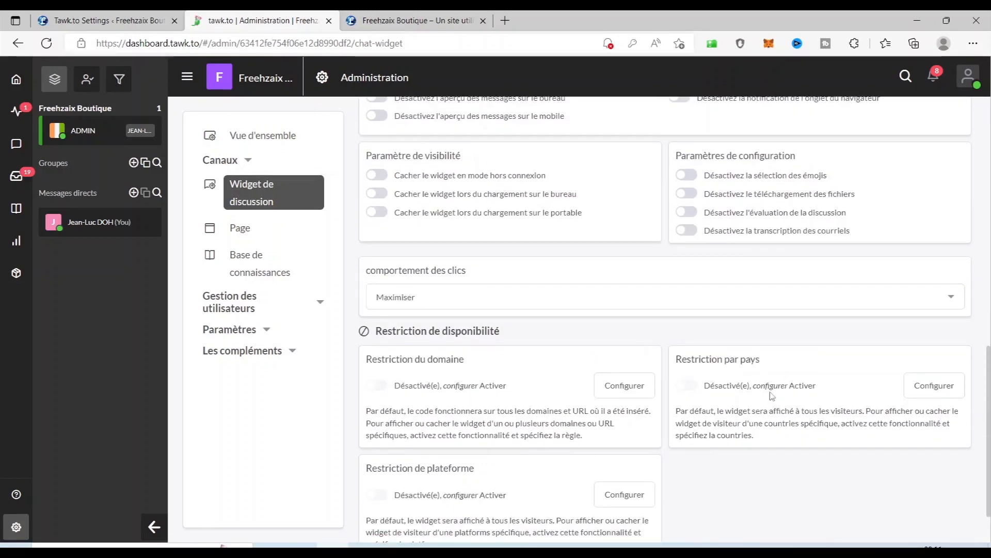
{"action": "scroll", "coordinate": [772, 395], "scroll_direction": "up", "scroll_amount": 5}
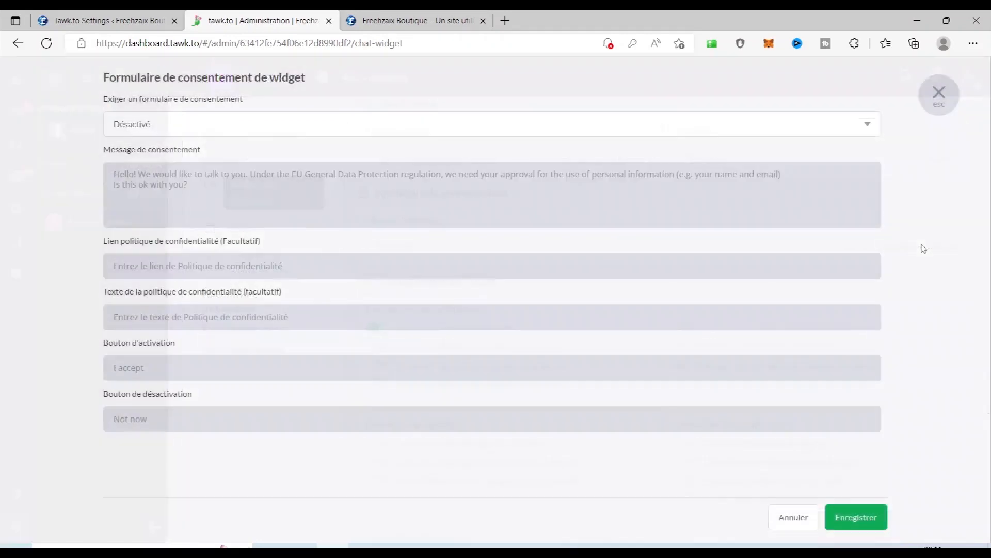
{"action": "left_click", "coordinate": [904, 247]}
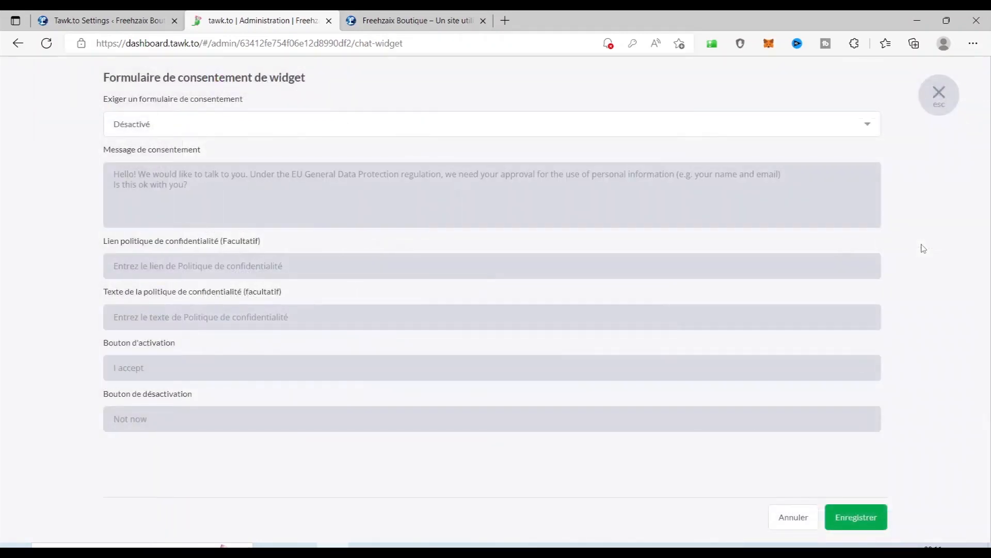
{"action": "left_click", "coordinate": [938, 94]}
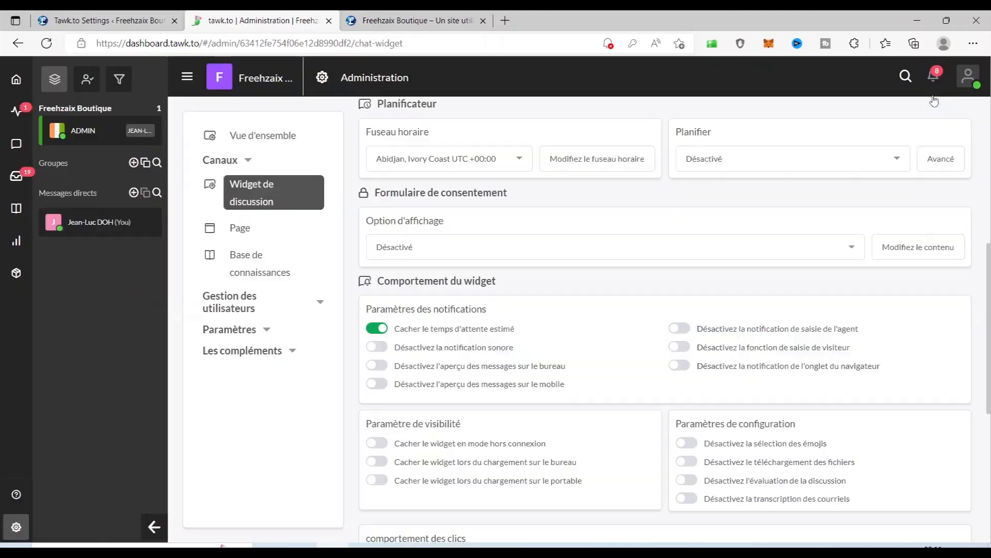
{"action": "scroll", "coordinate": [818, 306], "scroll_direction": "up", "scroll_amount": 5}
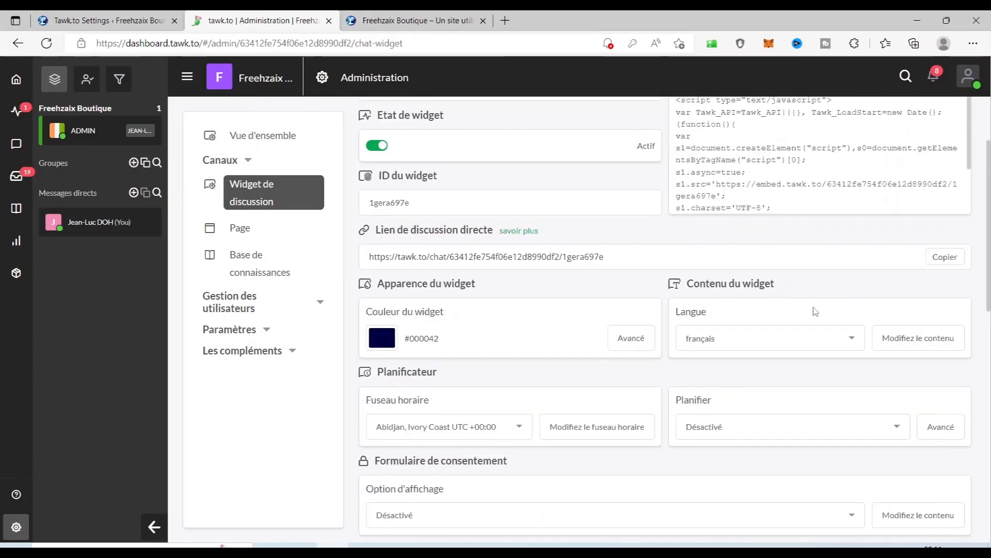
{"action": "scroll", "coordinate": [815, 312], "scroll_direction": "up", "scroll_amount": 3}
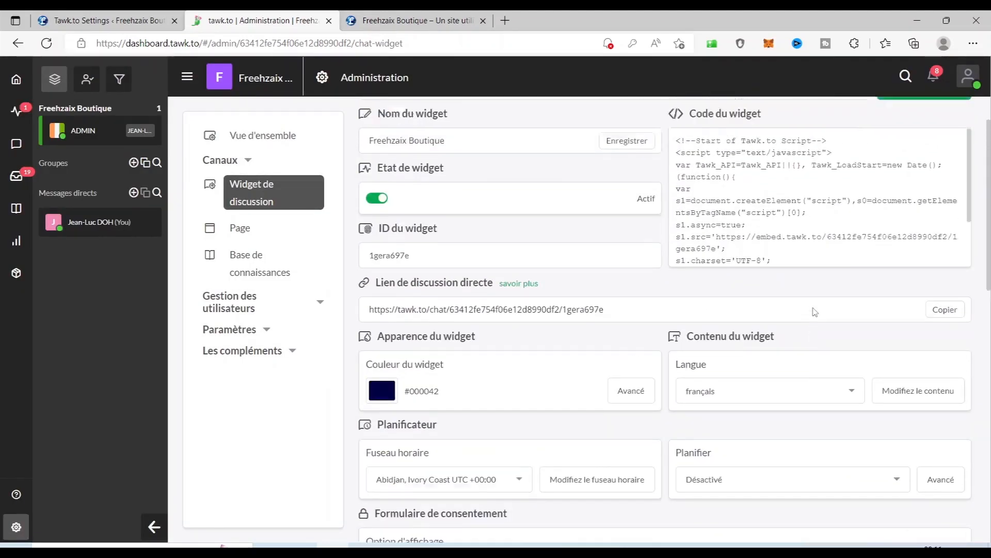
{"action": "left_click", "coordinate": [815, 312]}
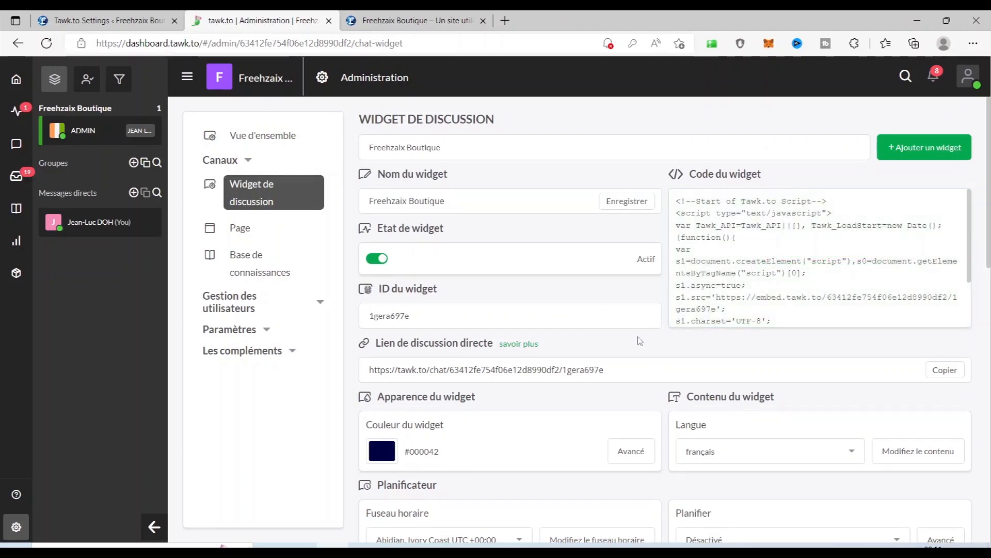
{"action": "scroll", "coordinate": [640, 340], "scroll_direction": "down", "scroll_amount": 3}
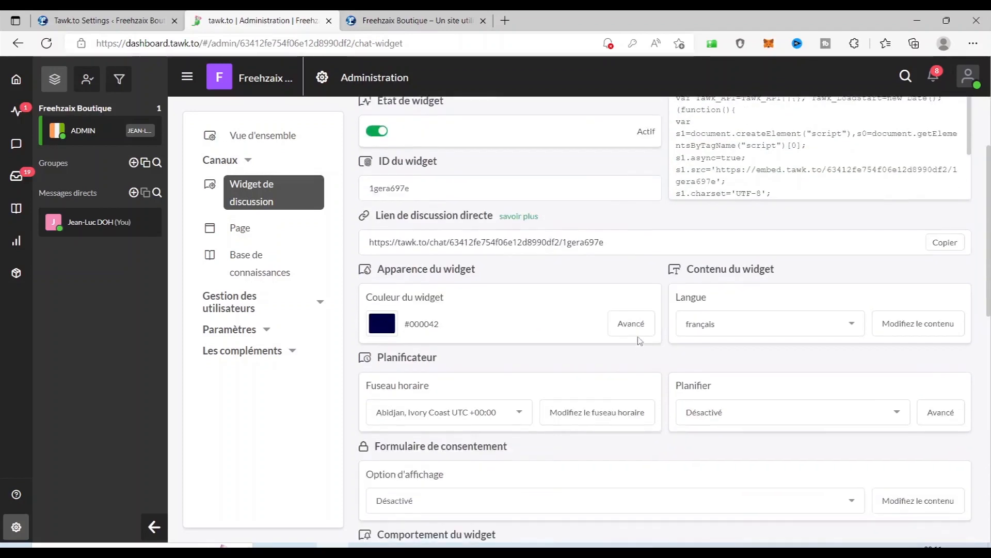
{"action": "scroll", "coordinate": [640, 341], "scroll_direction": "down", "scroll_amount": 3}
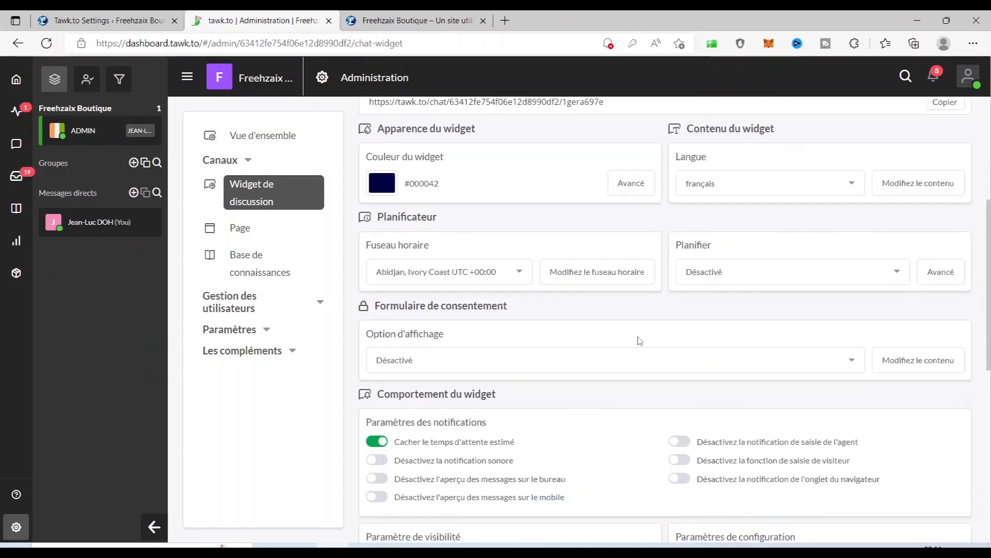
{"action": "left_click", "coordinate": [639, 366]}
{"action": "left_click", "coordinate": [640, 368]}
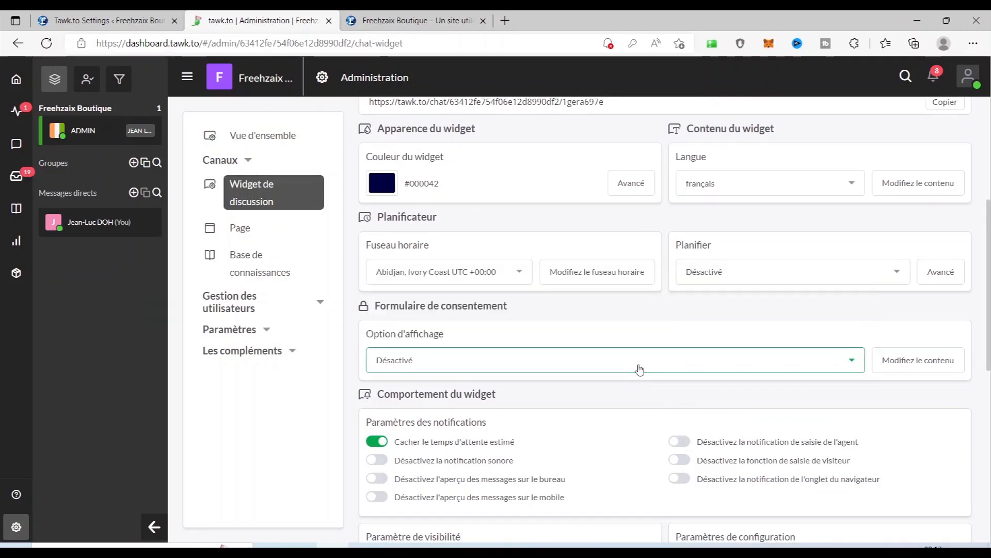
{"action": "scroll", "coordinate": [640, 368], "scroll_direction": "down", "scroll_amount": 7}
{"action": "scroll", "coordinate": [640, 368], "scroll_direction": "down", "scroll_amount": 3}
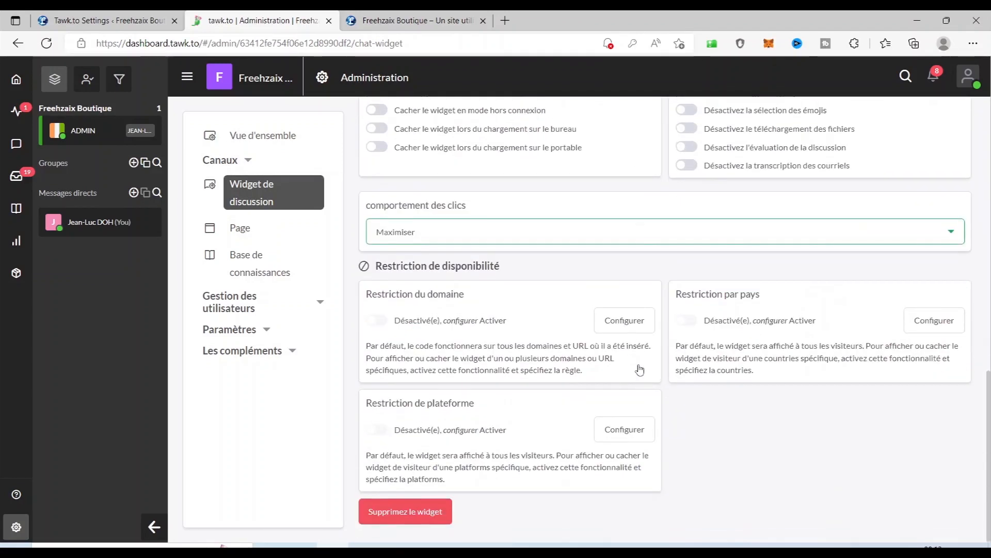
{"action": "scroll", "coordinate": [604, 379], "scroll_direction": "up", "scroll_amount": 12}
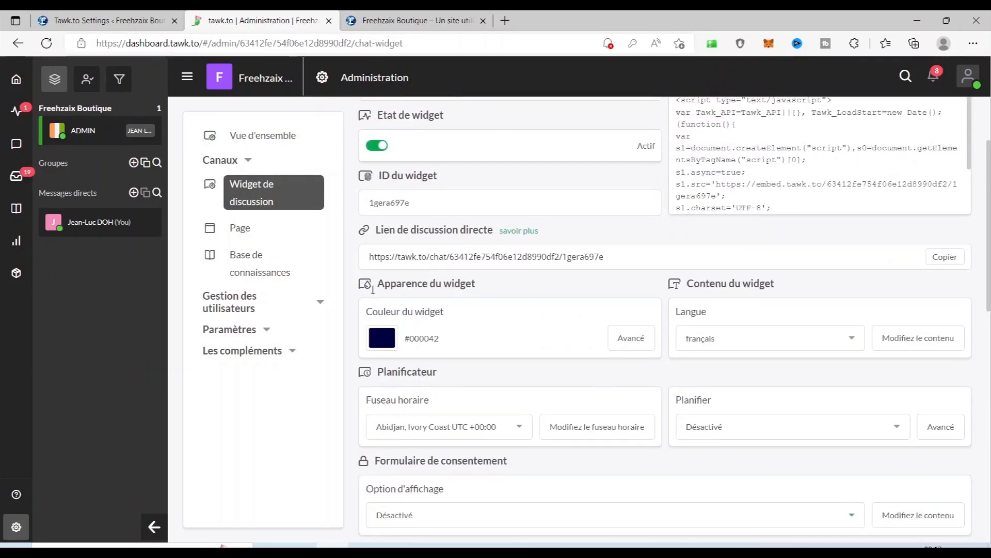
{"action": "left_click", "coordinate": [629, 345]}
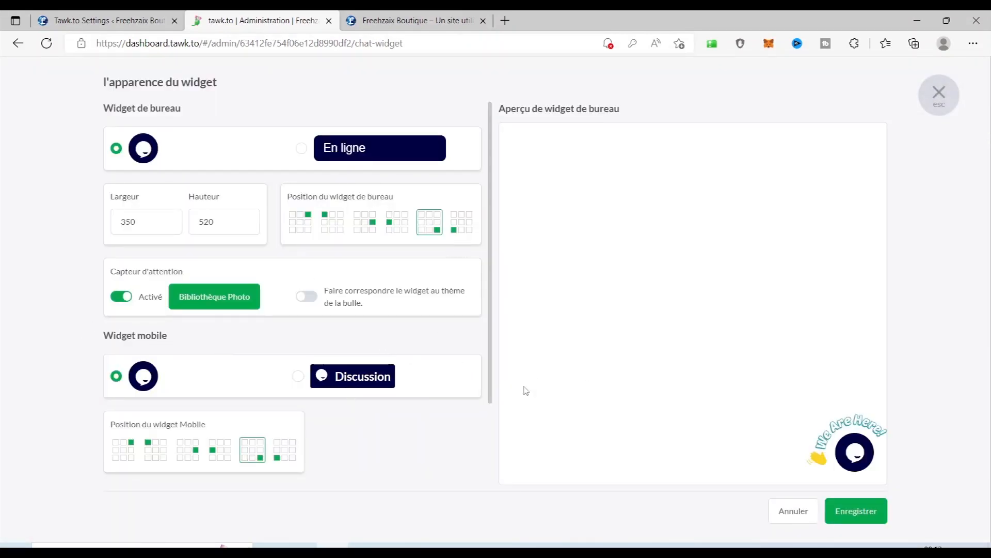
Place the desktop widget at bottom-left, set agent messages to blue #050f93, and save
{"action": "left_click", "coordinate": [463, 224]}
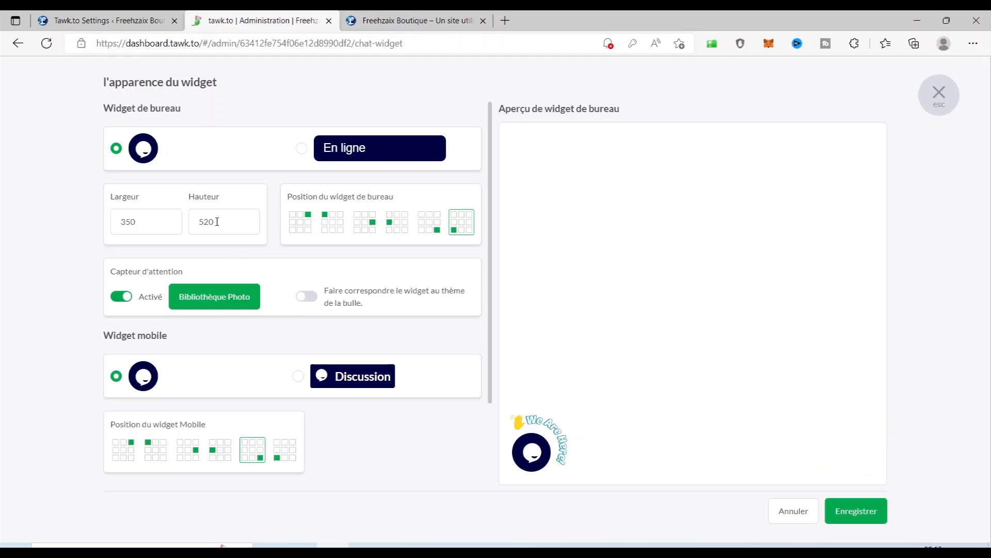
{"action": "scroll", "coordinate": [397, 317], "scroll_direction": "down", "scroll_amount": 2}
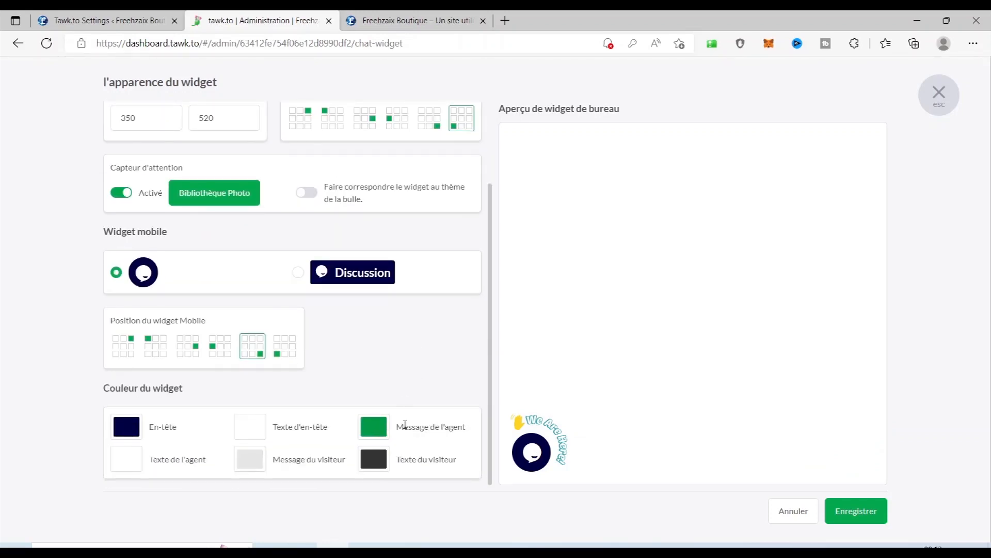
{"action": "left_click", "coordinate": [381, 428]}
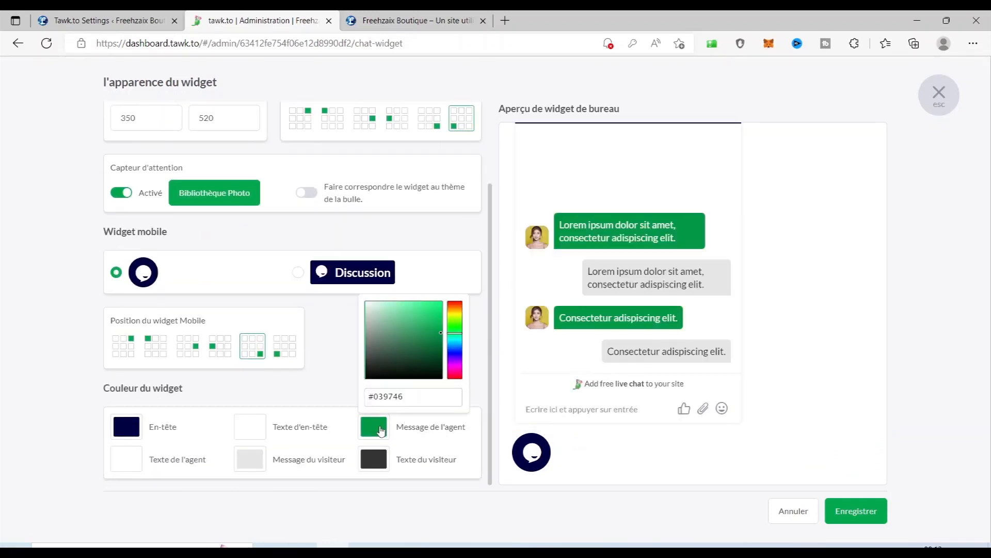
{"action": "left_click", "coordinate": [457, 354]}
{"action": "left_click_drag", "start_coordinate": [424, 338], "coordinate": [440, 333]}
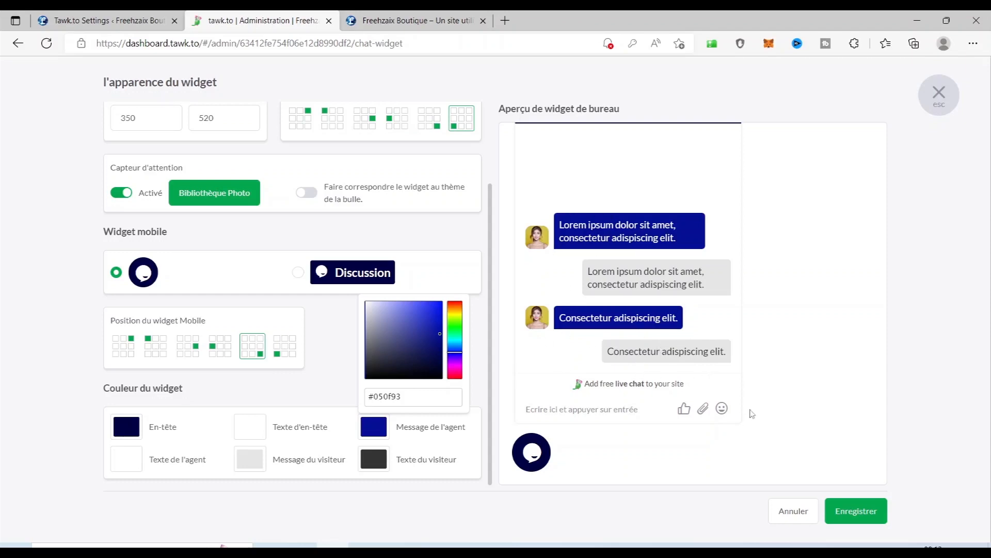
{"action": "left_click", "coordinate": [856, 518]}
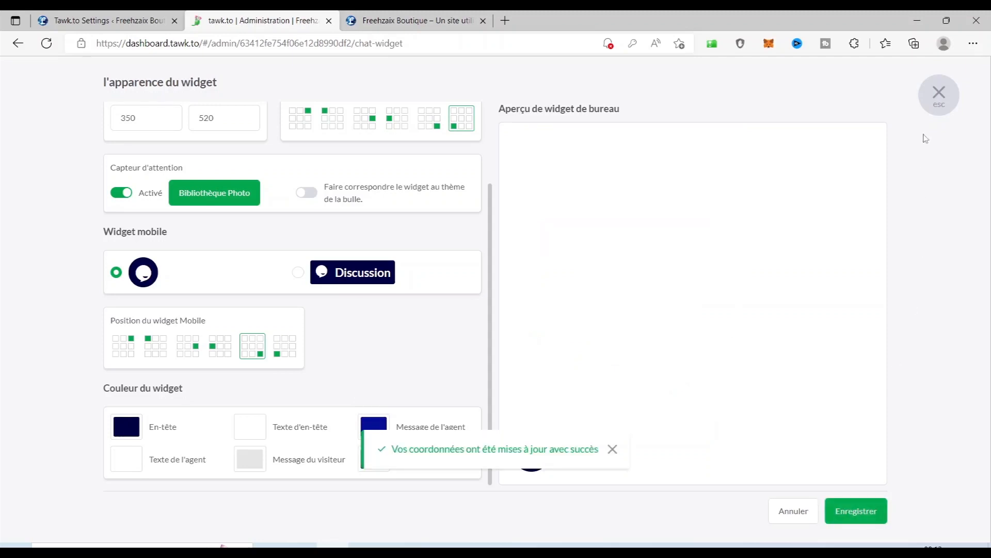
{"action": "left_click", "coordinate": [413, 20]}
Send two visitor test messages, 'ecrire' and a short one, from the site widget
{"action": "left_click", "coordinate": [779, 466]}
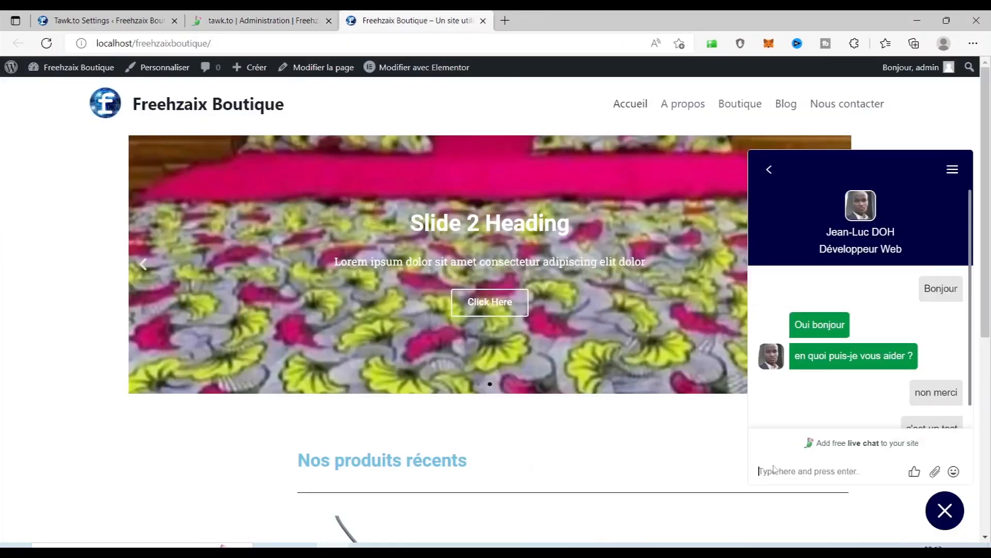
{"action": "type", "text": "ed"}
{"action": "type", "text": "rire"}
{"action": "key", "text": "Return"}
{"action": "type", "text": "kj"}
{"action": "key", "text": "Return"}
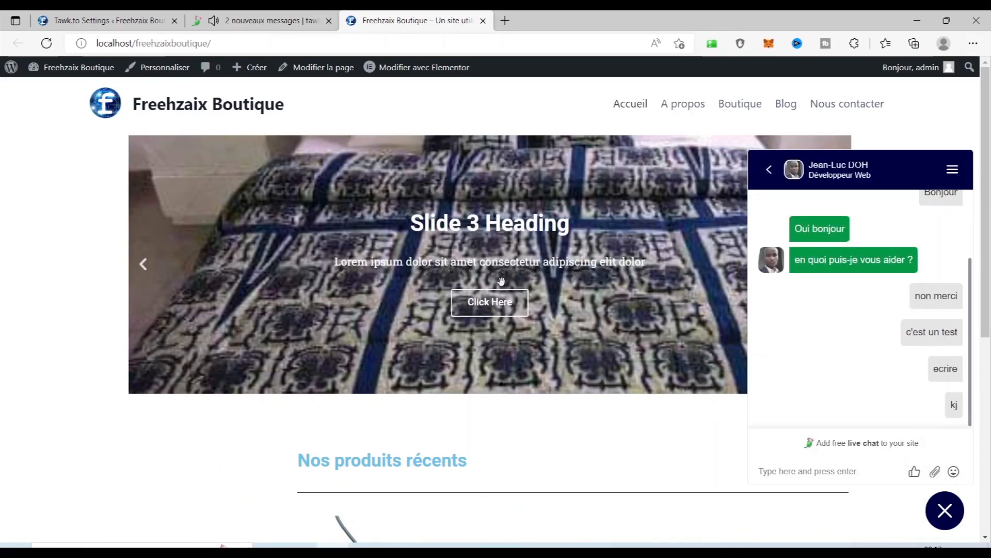
Re-save the widget appearance in tawk.to and close the settings panel
{"action": "left_click", "coordinate": [264, 20]}
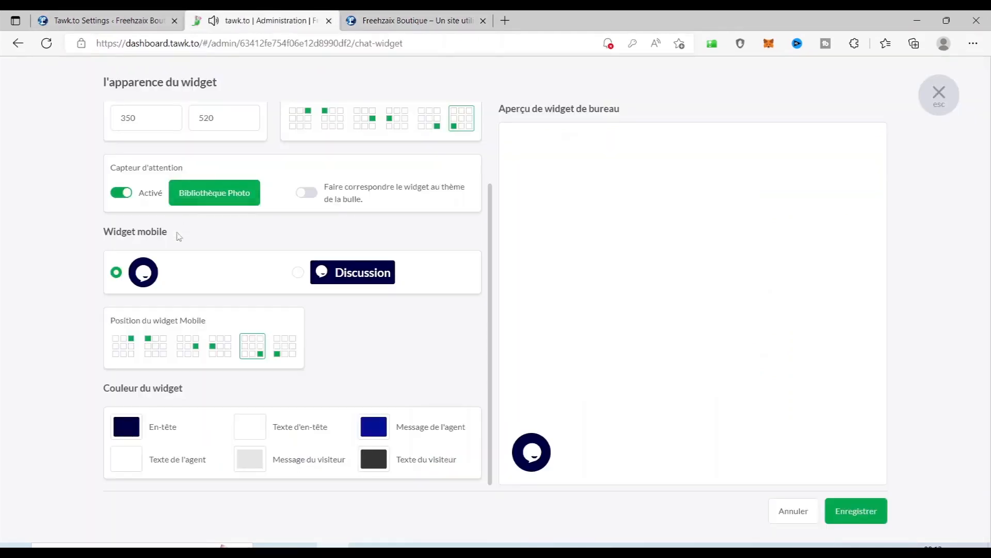
{"action": "left_click", "coordinate": [854, 514]}
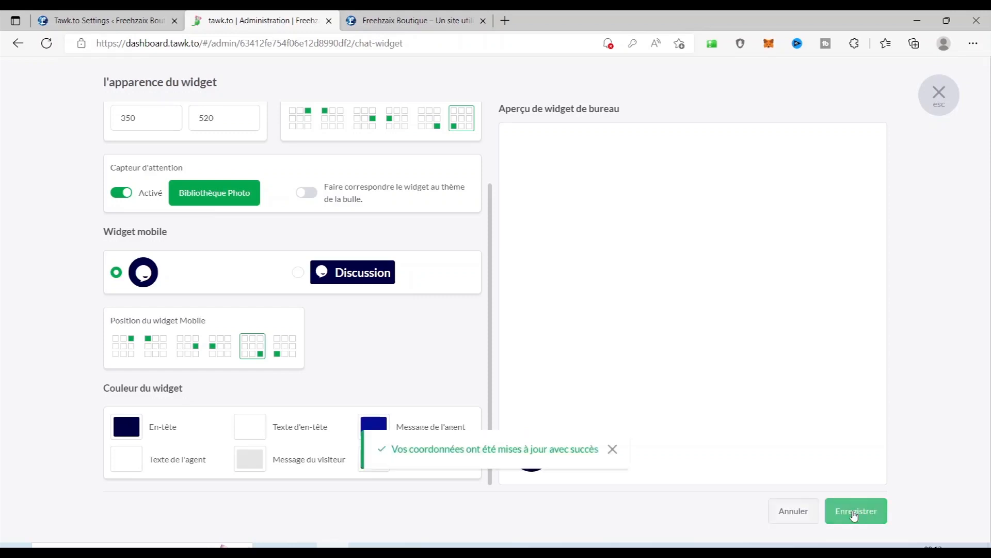
{"action": "left_click", "coordinate": [936, 92]}
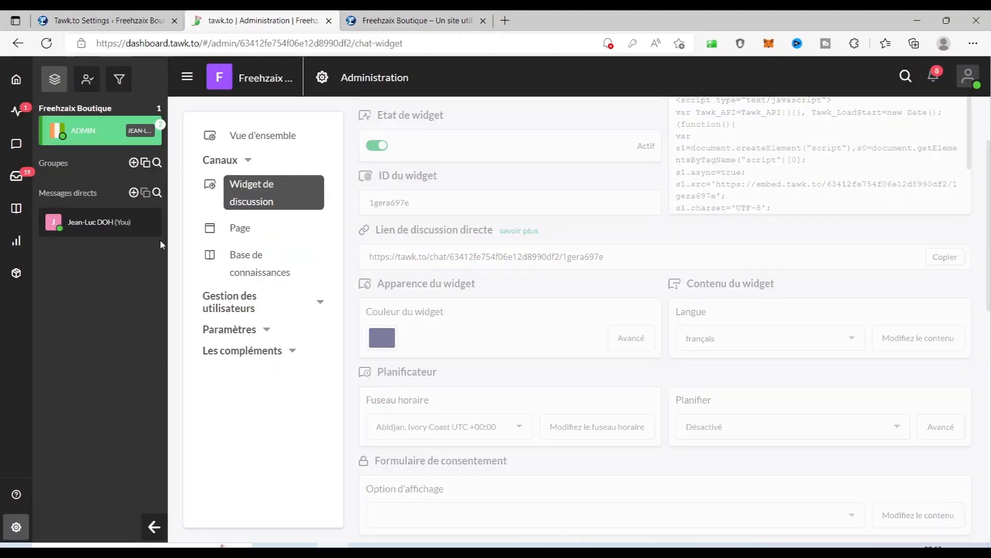
Answer the ADMIN visitor's conversation with a short test reply from the dashboard
{"action": "left_click", "coordinate": [85, 131]}
{"action": "left_click", "coordinate": [425, 502]}
{"action": "type", "text": "kjkj"}
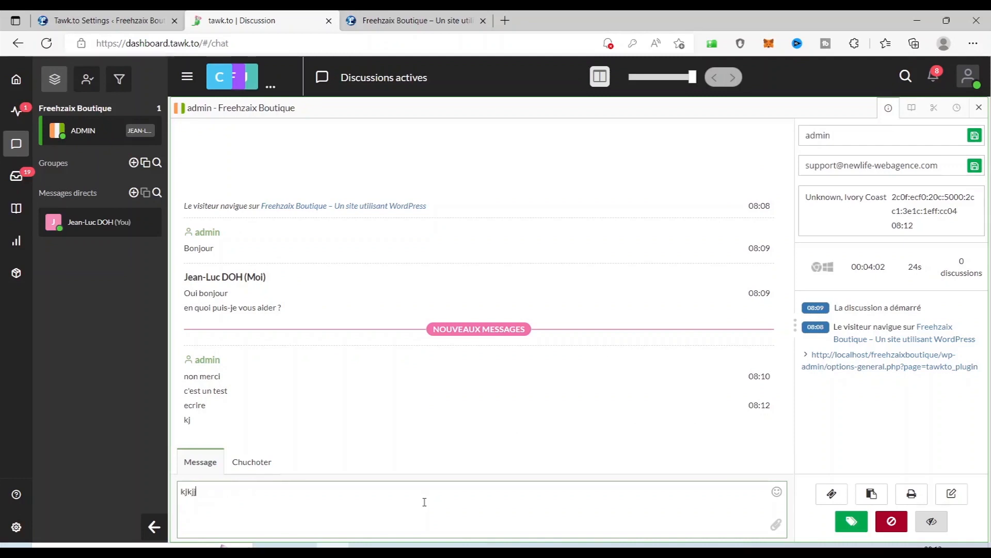
{"action": "key", "text": "Return"}
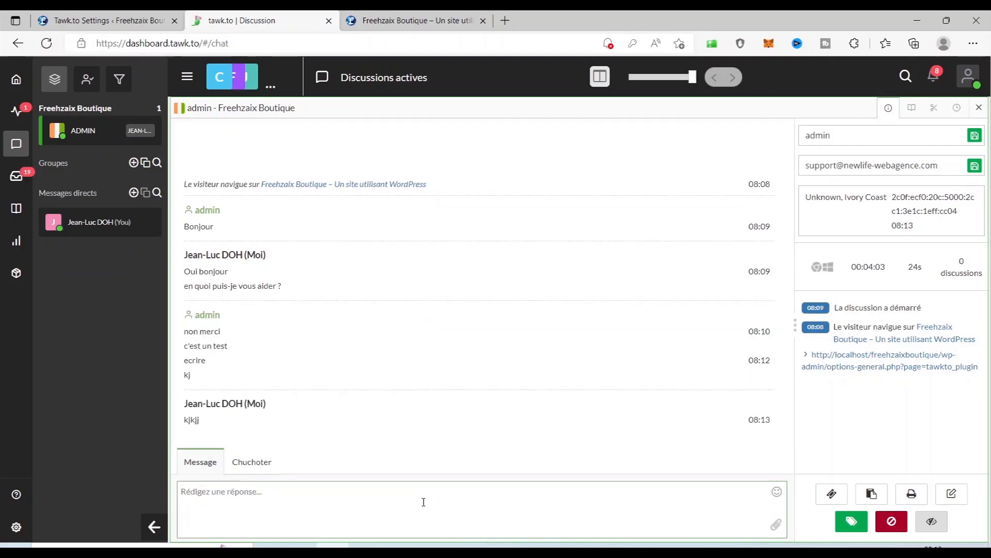
{"action": "left_click", "coordinate": [414, 20]}
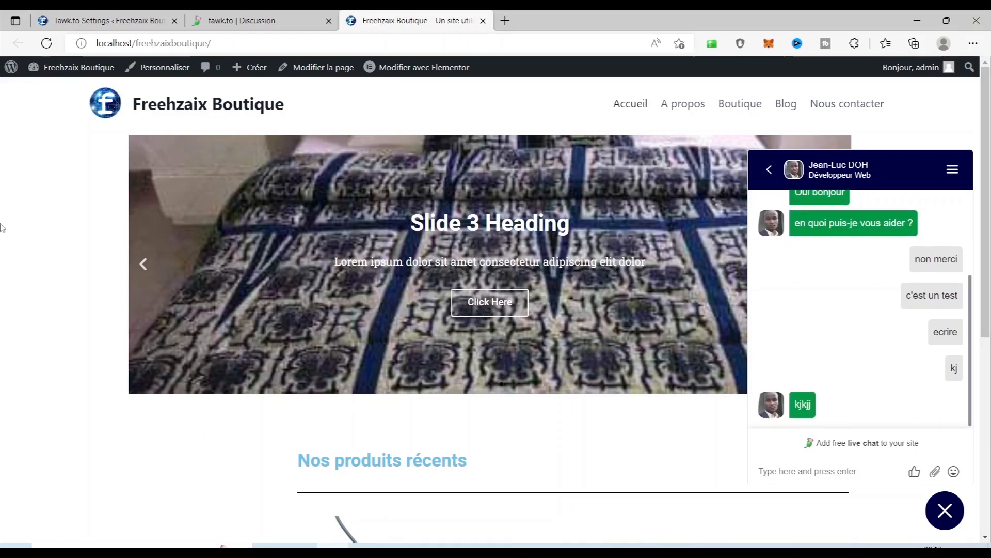
Reload the storefront to check the bottom-left, blue-styled chat widget, then minimize it
{"action": "left_click", "coordinate": [46, 43]}
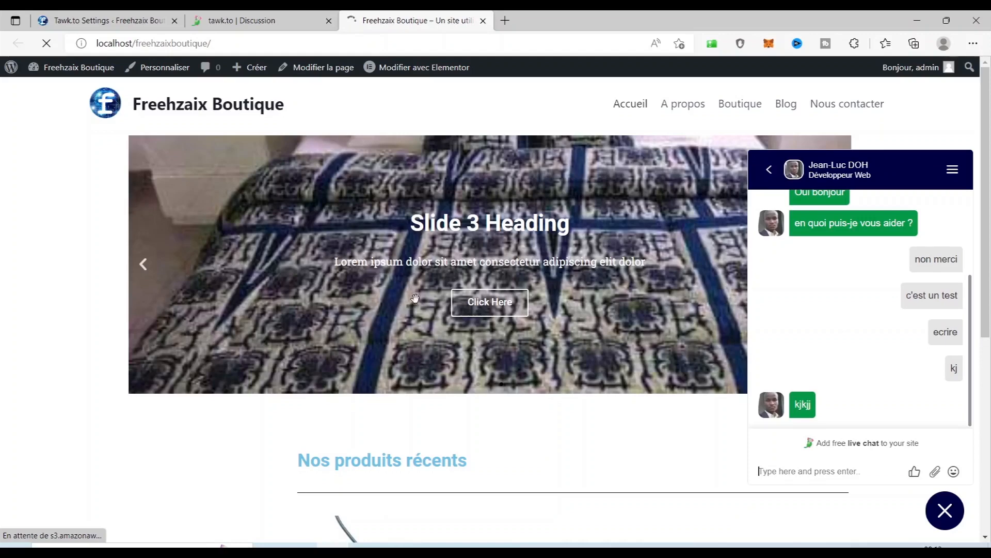
{"action": "scroll", "coordinate": [811, 344], "scroll_direction": "down", "scroll_amount": 3}
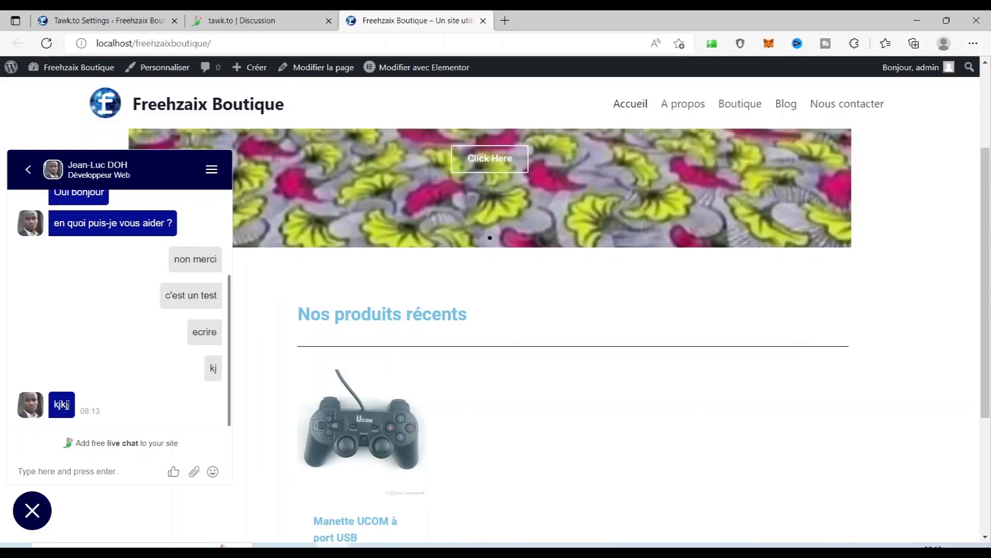
{"action": "scroll", "coordinate": [81, 310], "scroll_direction": "up", "scroll_amount": 5}
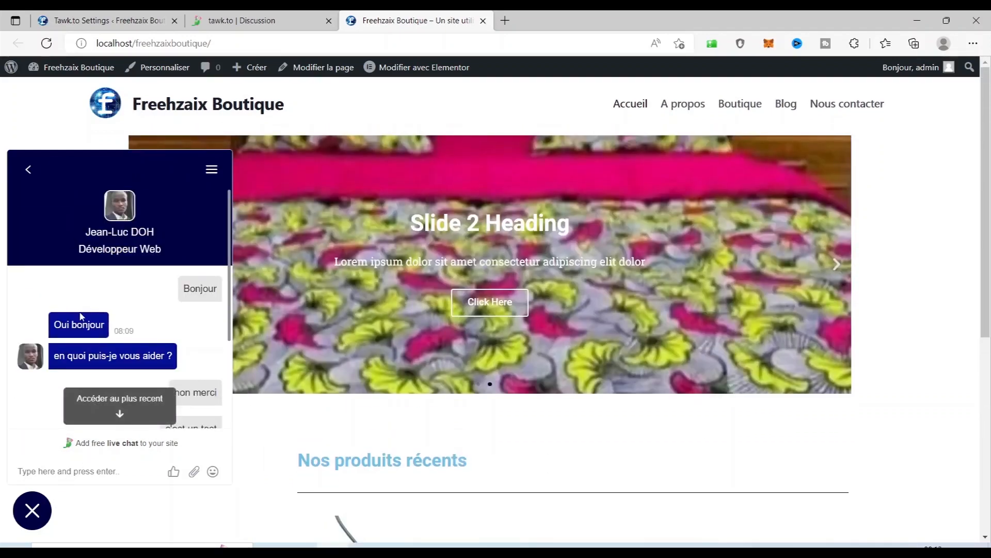
{"action": "scroll", "coordinate": [81, 316], "scroll_direction": "down", "scroll_amount": 5}
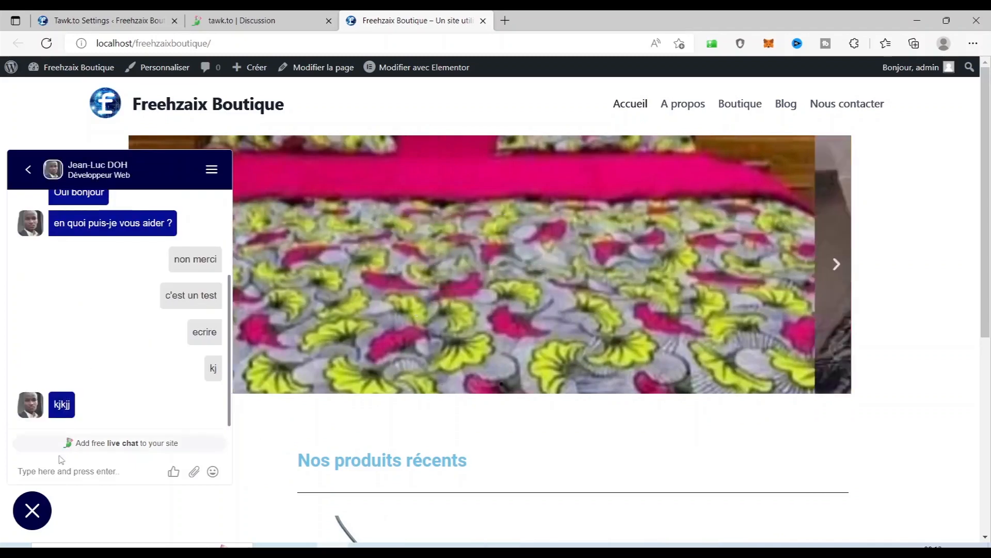
{"action": "left_click", "coordinate": [33, 512]}
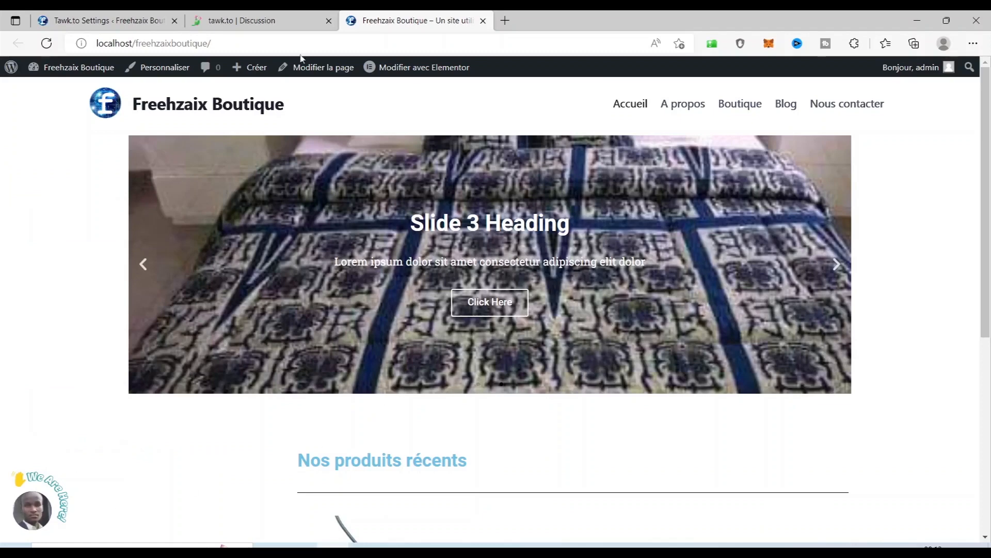
Close the visitor chat in tawk.to, then open and close the site's chat bubble again
{"action": "left_click", "coordinate": [248, 20]}
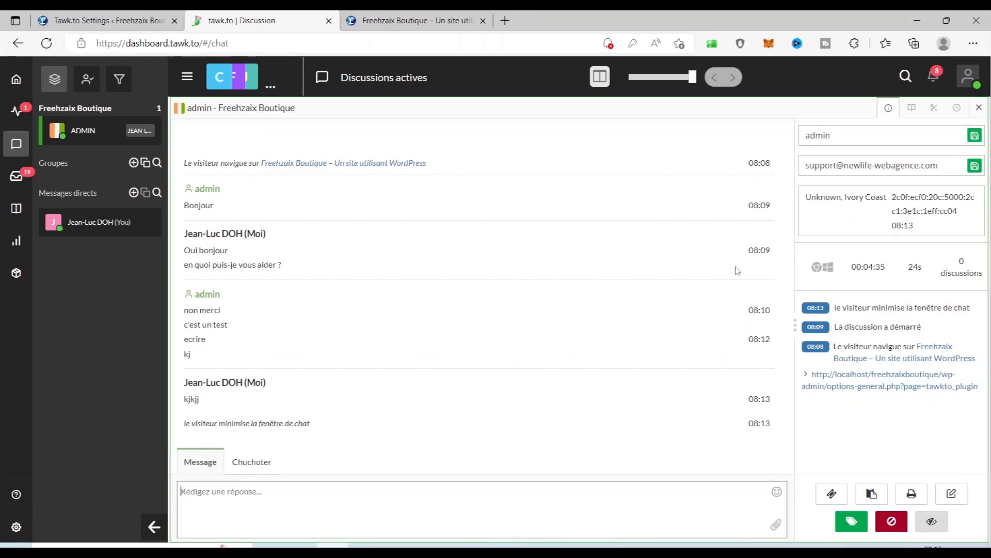
{"action": "left_click", "coordinate": [980, 110]}
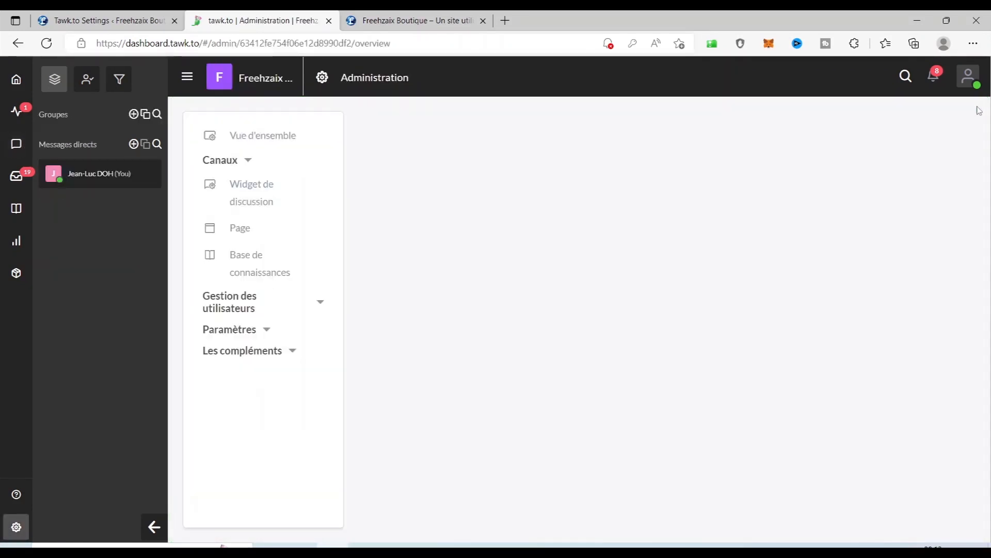
{"action": "left_click", "coordinate": [402, 15]}
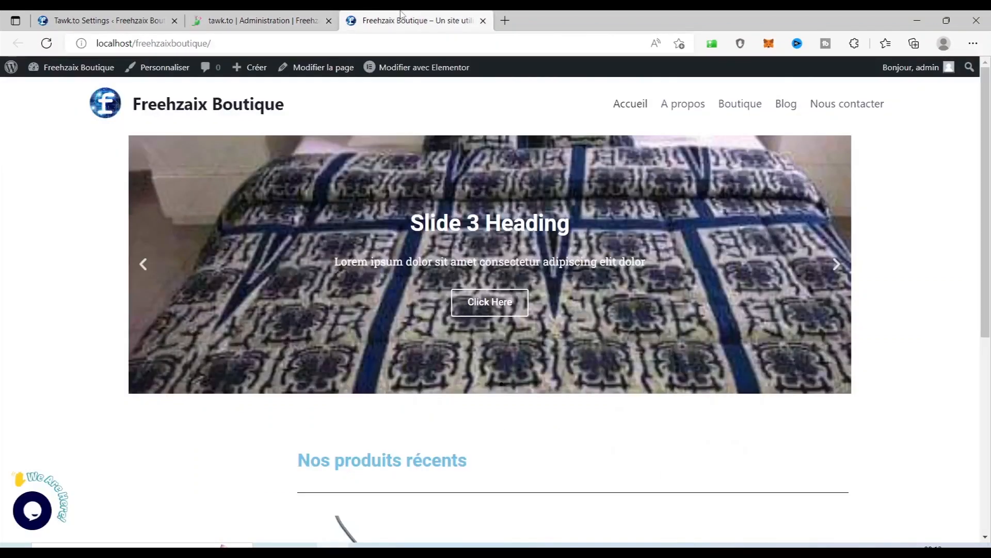
{"action": "left_click", "coordinate": [36, 519]}
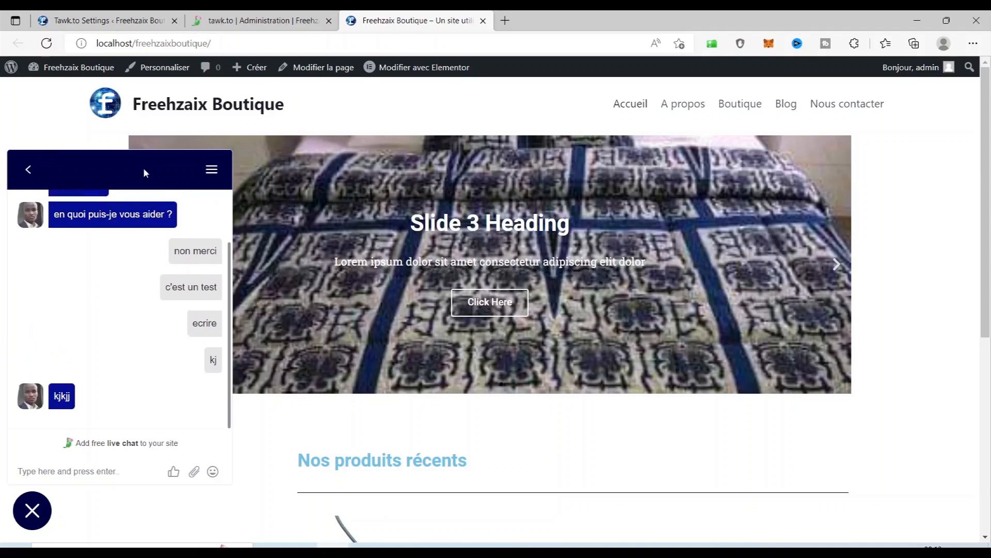
{"action": "left_click", "coordinate": [37, 522]}
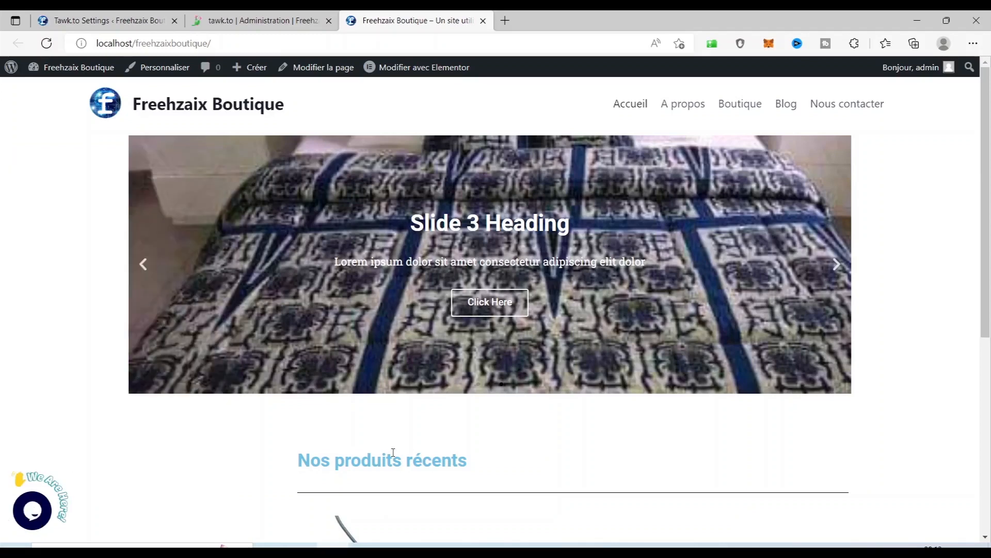
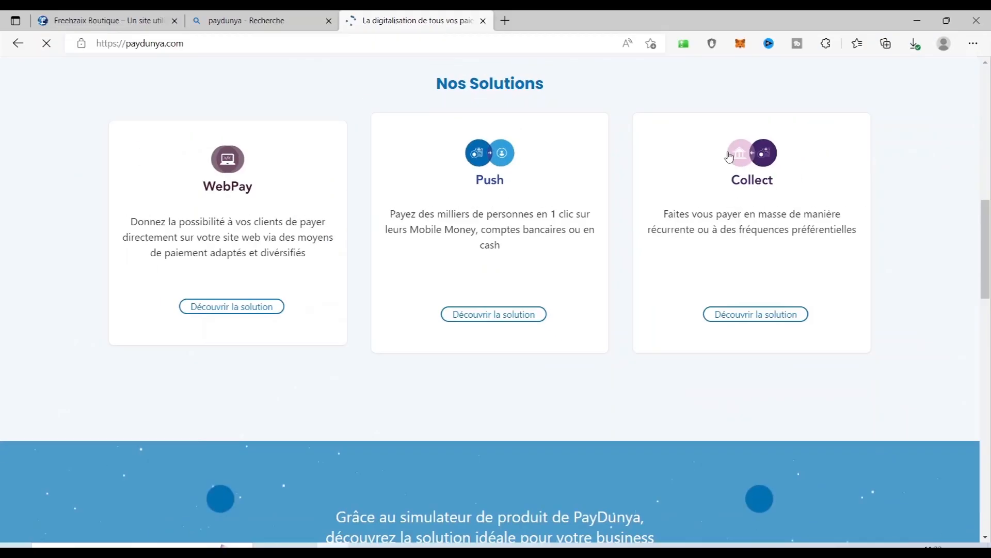
Preview the PayDunya account signup page, then return to the PayDunya home page
{"action": "scroll", "coordinate": [730, 156], "scroll_direction": "up", "scroll_amount": 6}
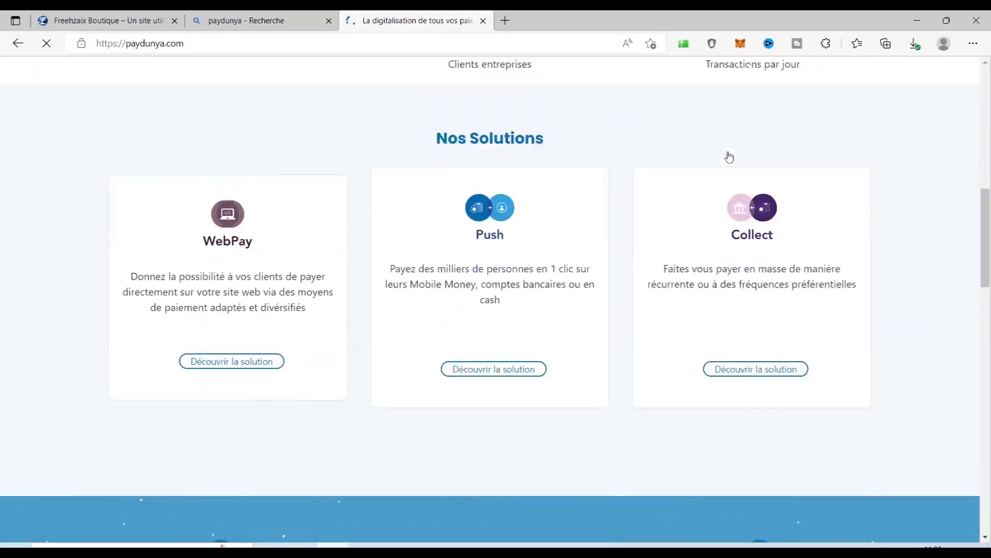
{"action": "scroll", "coordinate": [729, 156], "scroll_direction": "up", "scroll_amount": 5}
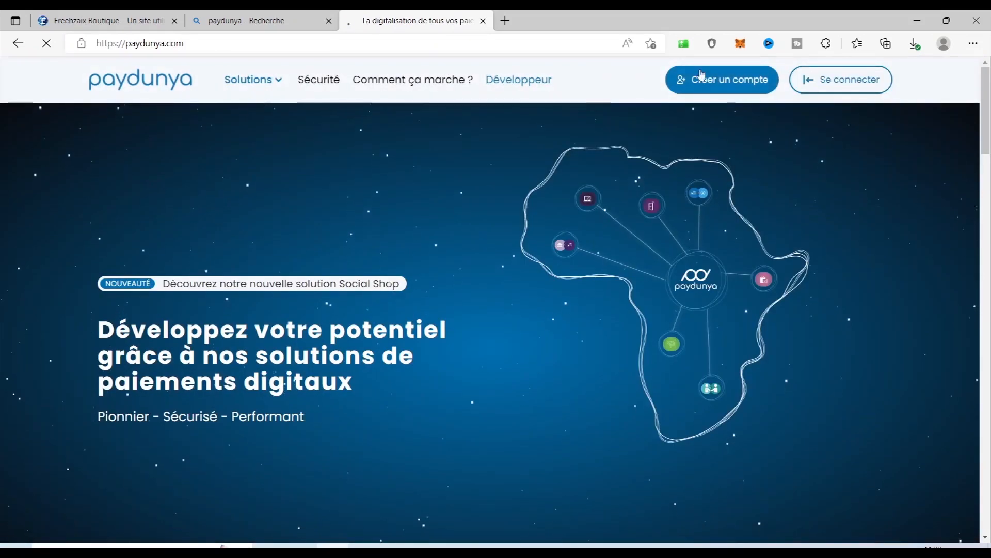
{"action": "left_click", "coordinate": [709, 84]}
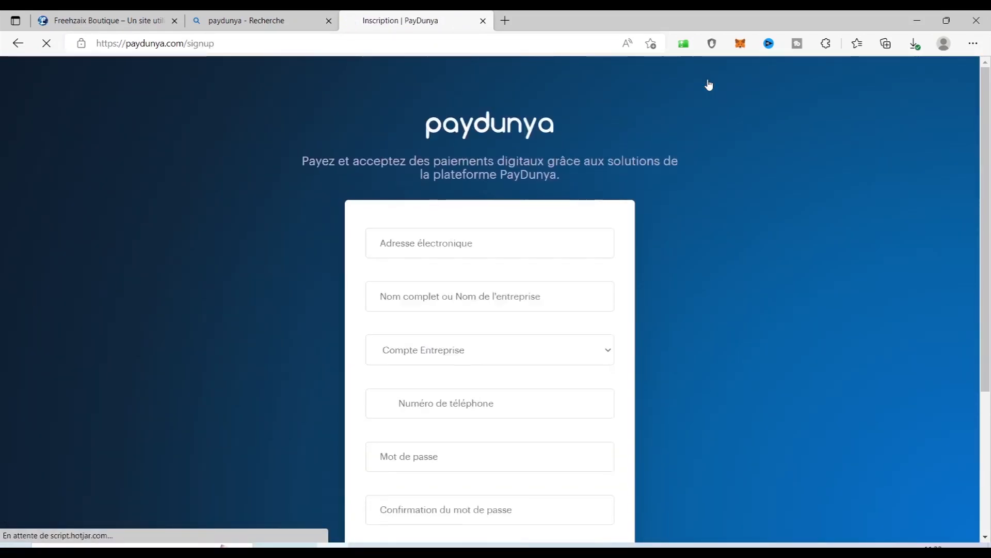
{"action": "scroll", "coordinate": [709, 85], "scroll_direction": "down", "scroll_amount": 2}
{"action": "scroll", "coordinate": [709, 85], "scroll_direction": "down", "scroll_amount": 2}
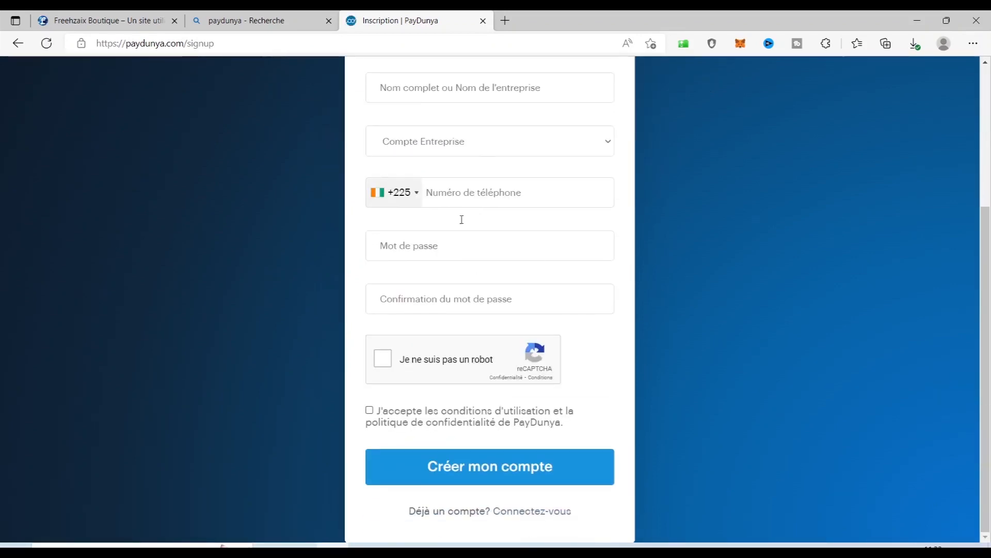
{"action": "scroll", "coordinate": [487, 244], "scroll_direction": "up", "scroll_amount": 4}
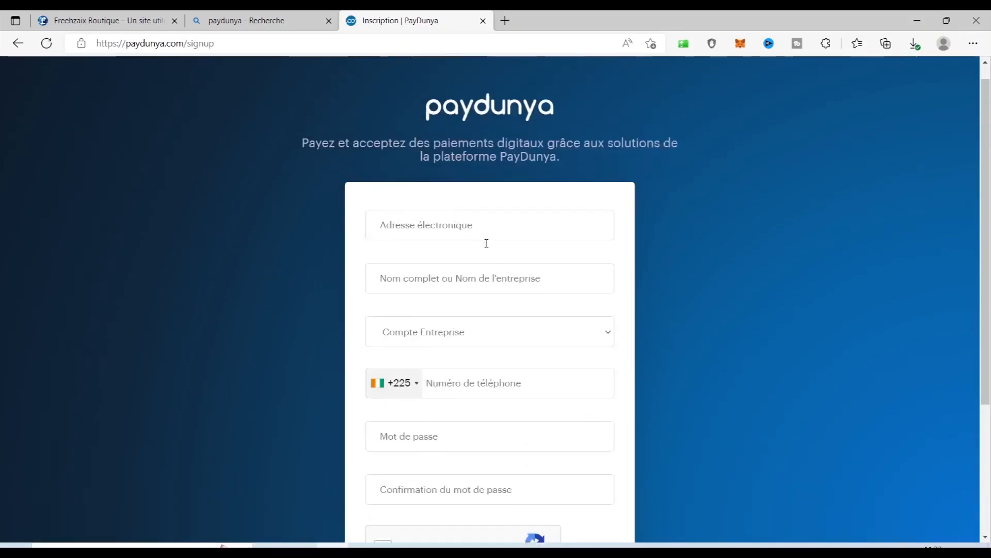
{"action": "left_click", "coordinate": [18, 43]}
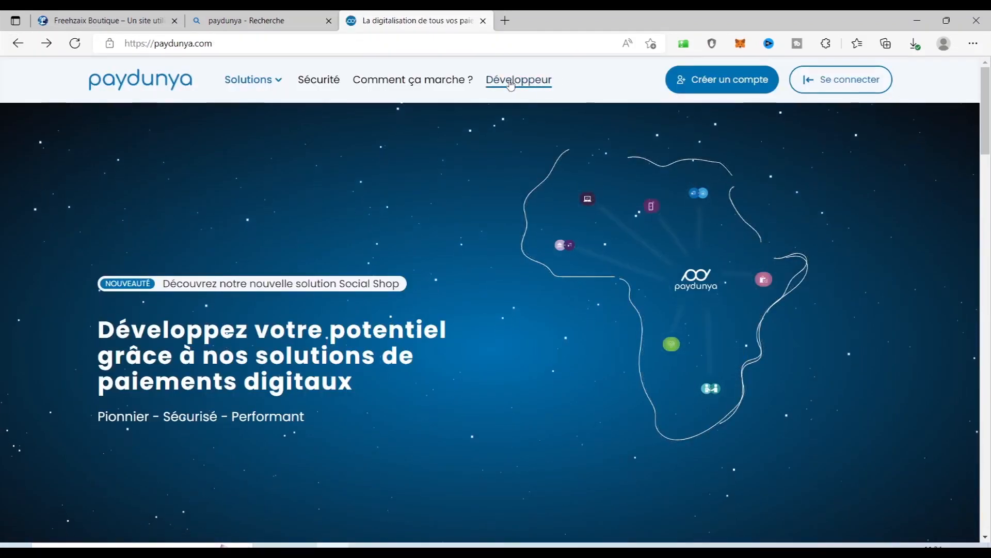
Open the Développeur documentation in a new tab and go to the PayDunya login page
{"action": "right_click", "coordinate": [518, 81]}
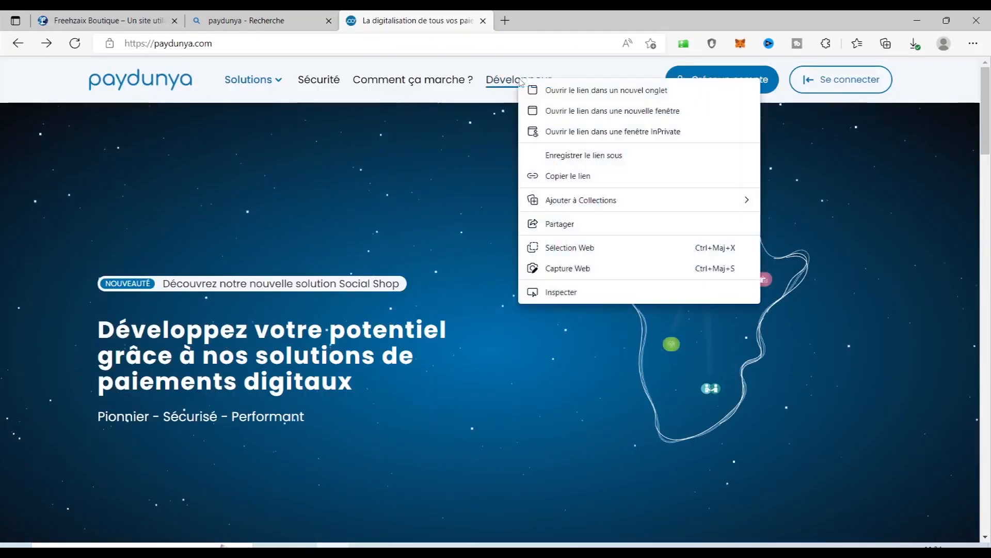
{"action": "left_click", "coordinate": [558, 90]}
{"action": "left_click", "coordinate": [843, 83]}
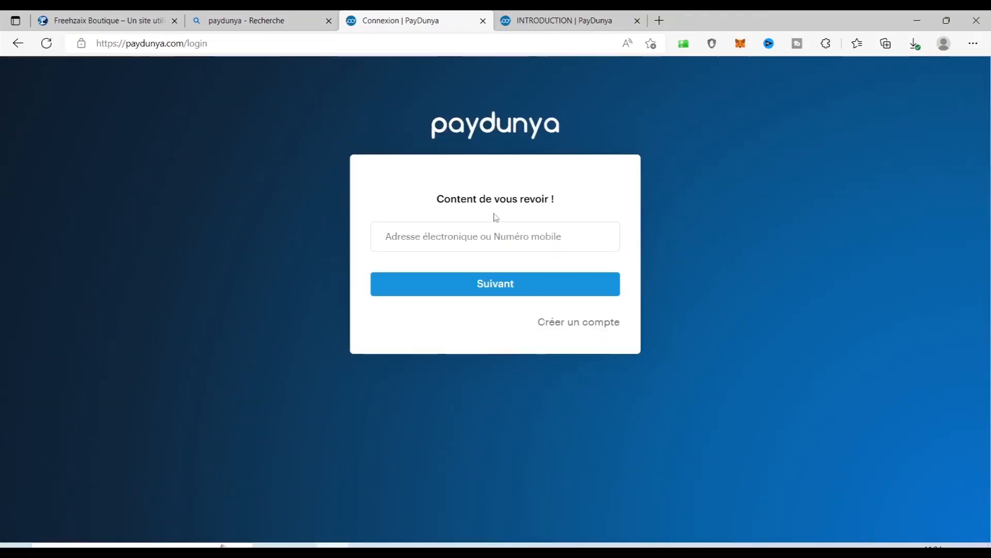
Sign in to the PayDunya business account with the saved phone number and password
{"action": "left_click", "coordinate": [521, 236]}
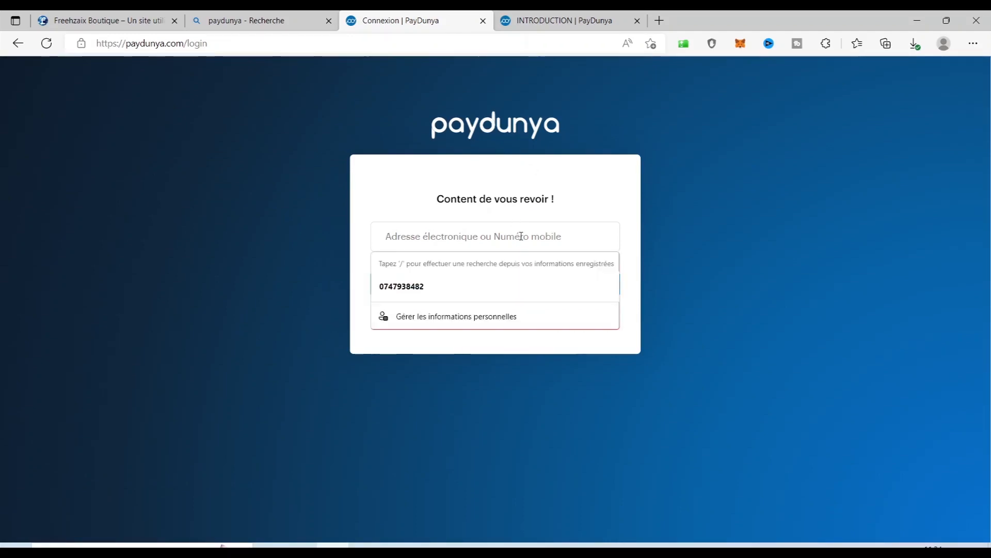
{"action": "left_click", "coordinate": [471, 287]}
{"action": "left_click", "coordinate": [532, 293]}
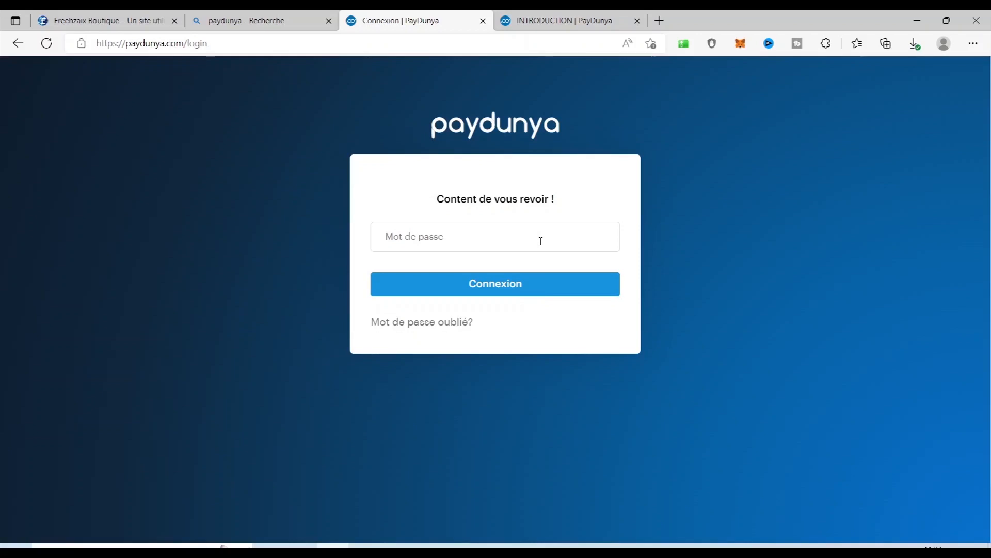
{"action": "type", "text": "***"}
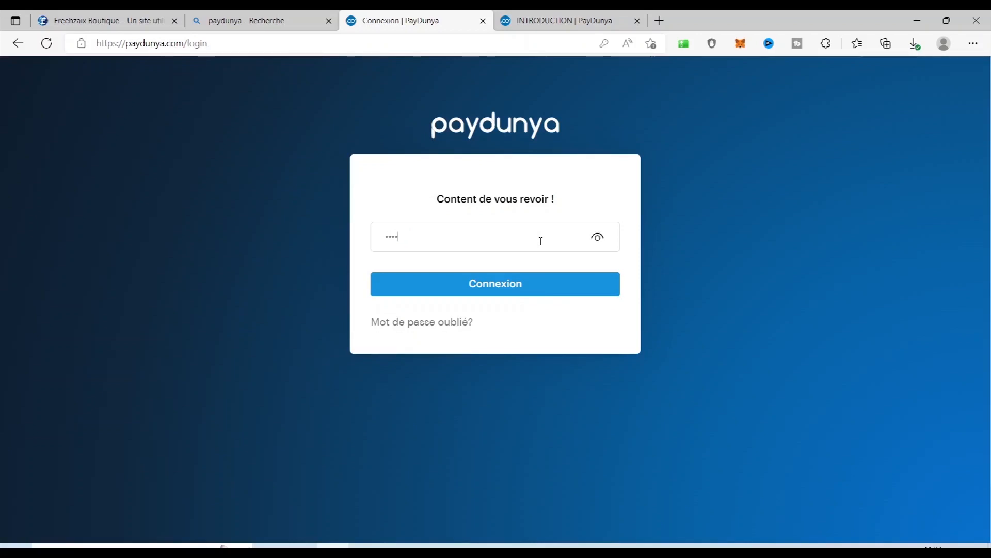
{"action": "type", "text": "************"}
{"action": "key", "text": "Return"}
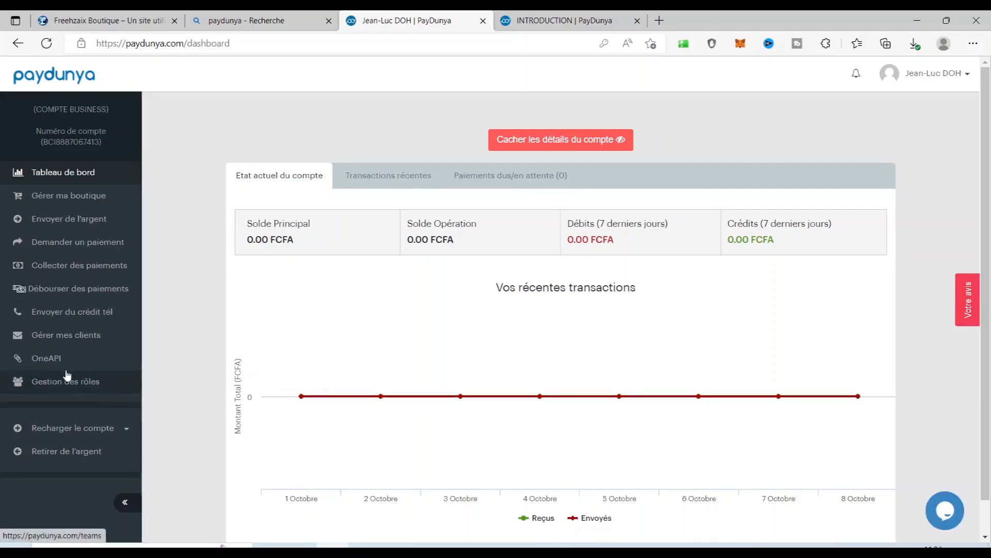
{"action": "left_click", "coordinate": [43, 364]}
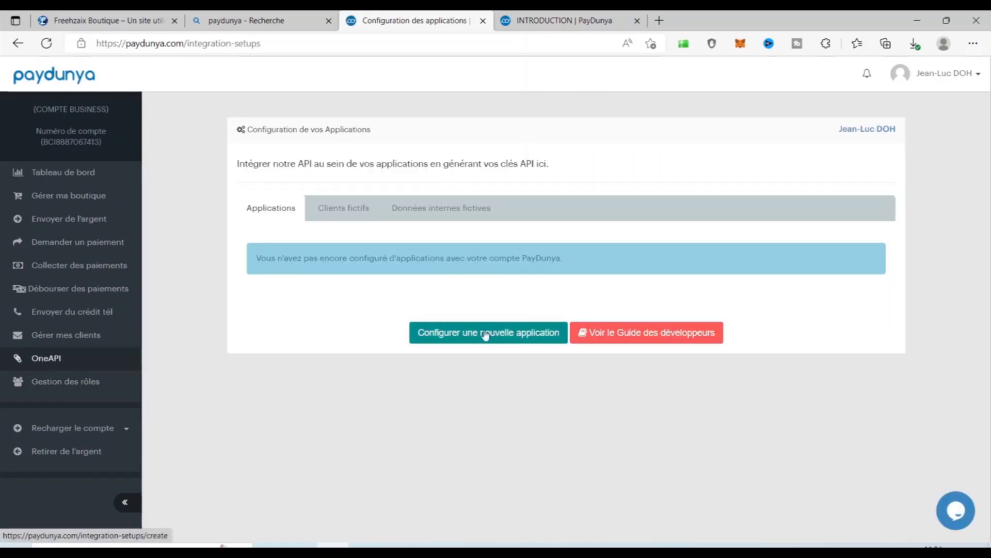
Start a new OneAPI application named 'Freehzaix Boutique' and copy the name into Petite Description
{"action": "left_click", "coordinate": [506, 331]}
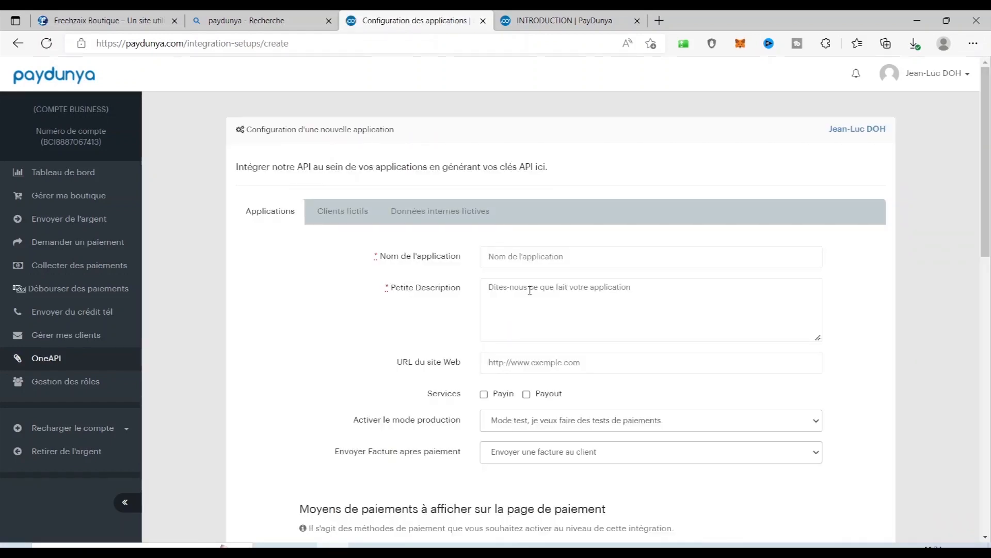
{"action": "left_click", "coordinate": [611, 258]}
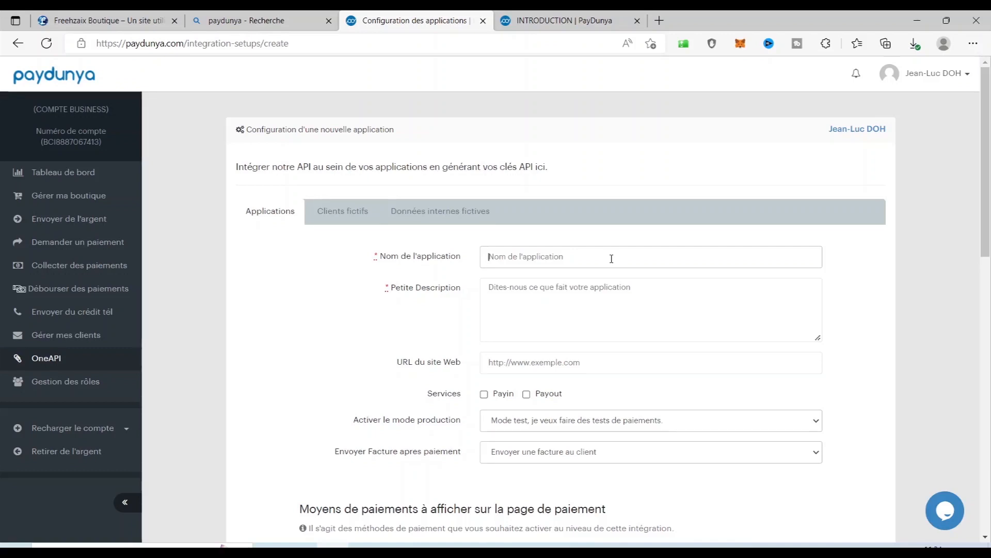
{"action": "type", "text": "Freehzaix Boutique"}
{"action": "key", "text": "Tab"}
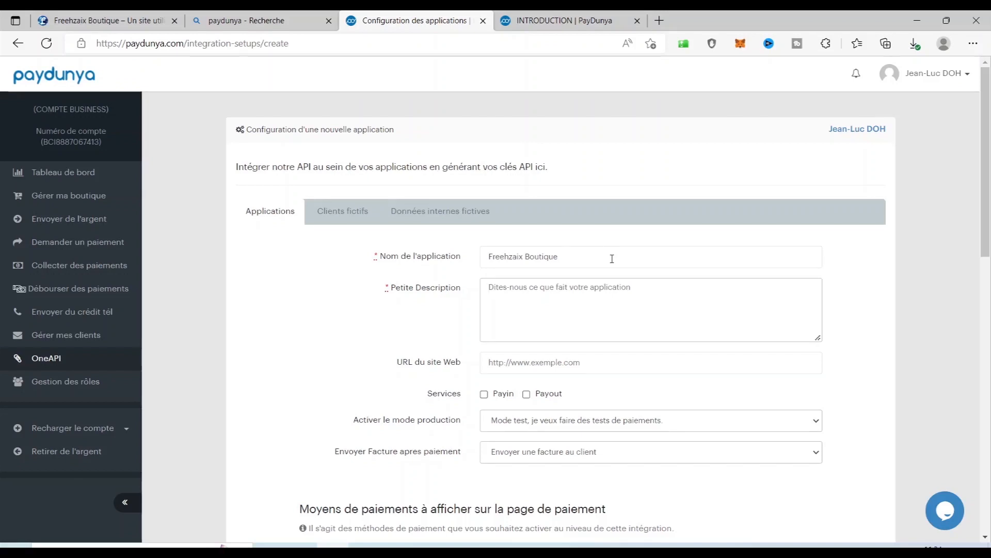
{"action": "left_click", "coordinate": [612, 259]}
{"action": "key", "text": "ctrl+a"}
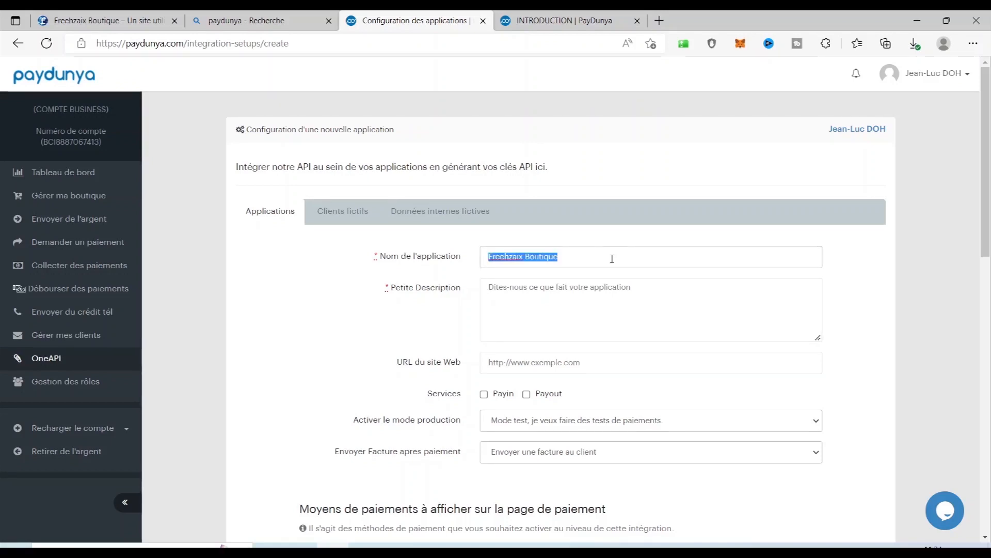
{"action": "key", "text": "ctrl+c"}
{"action": "left_click", "coordinate": [585, 312]}
{"action": "key", "text": "ctrl+v"}
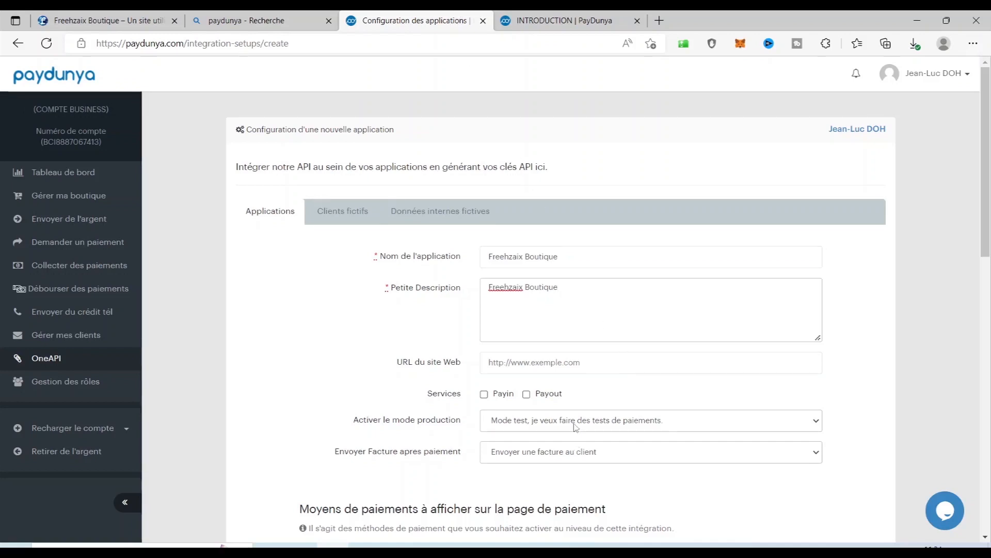
{"action": "left_click", "coordinate": [583, 362]}
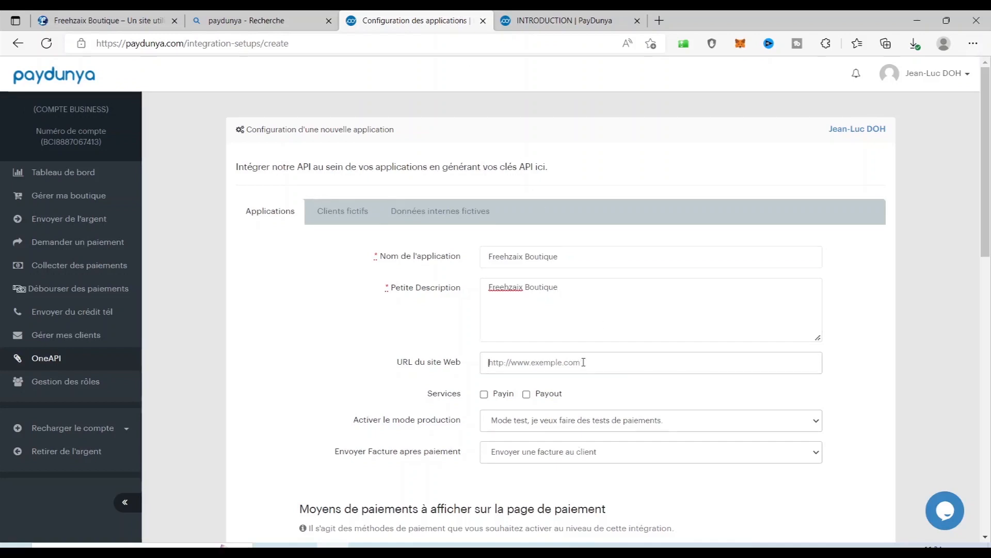
{"action": "type", "text": "h"}
{"action": "type", "text": "e.freehzaix.com"}
Enable the Payin service, keep test mode, and keep invoices sent to the client
{"action": "scroll", "coordinate": [584, 362], "scroll_direction": "down", "scroll_amount": 1}
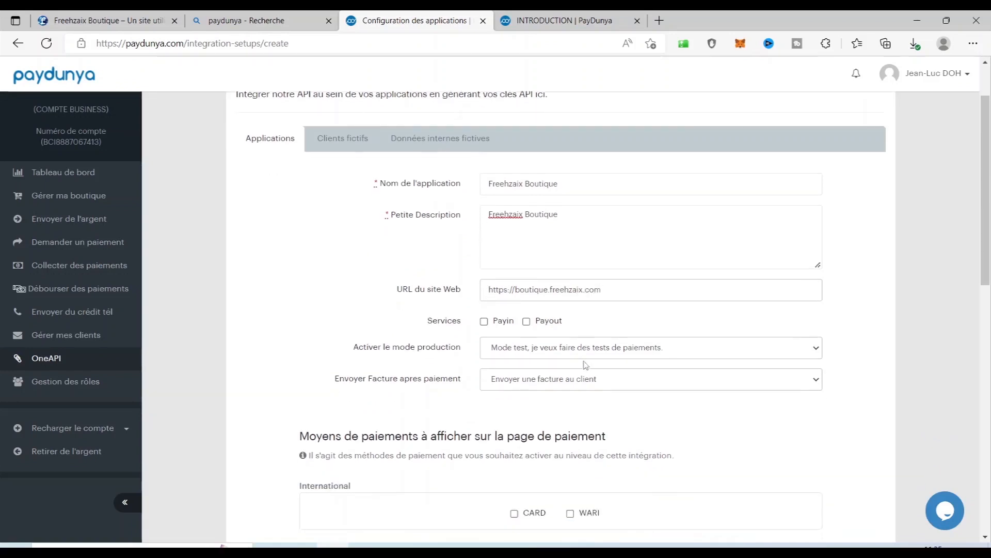
{"action": "left_click", "coordinate": [485, 321]}
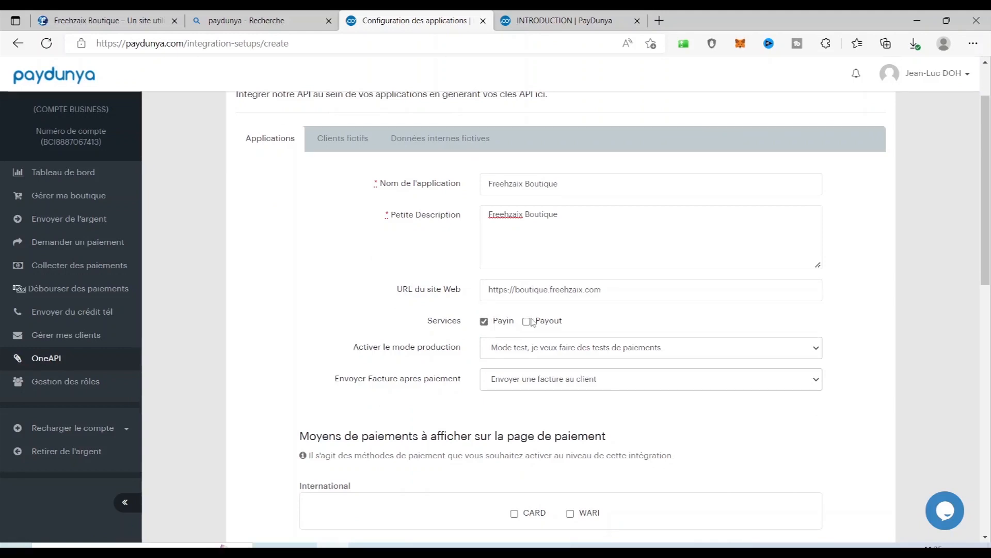
{"action": "scroll", "coordinate": [611, 321], "scroll_direction": "down", "scroll_amount": 3}
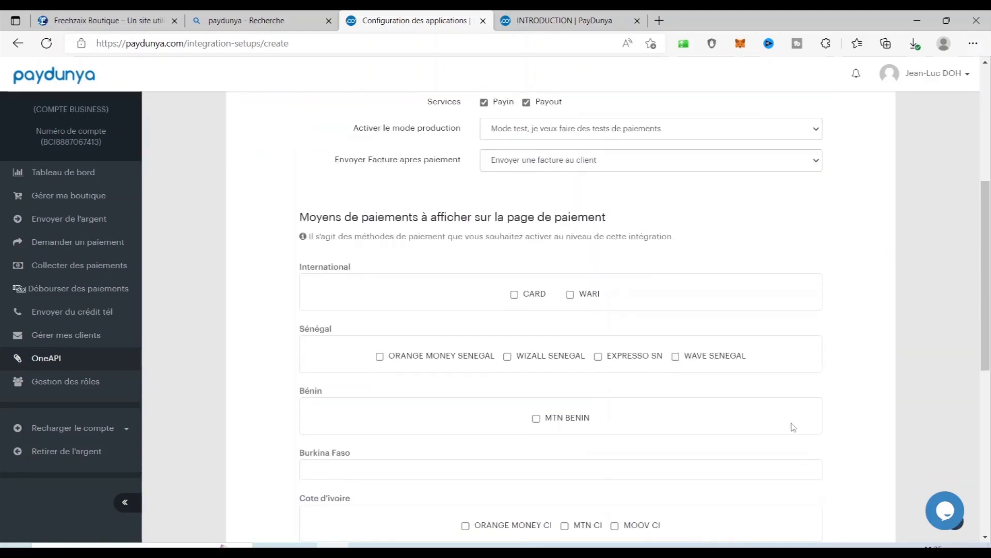
{"action": "scroll", "coordinate": [790, 425], "scroll_direction": "up", "scroll_amount": 1}
{"action": "left_click", "coordinate": [611, 196]}
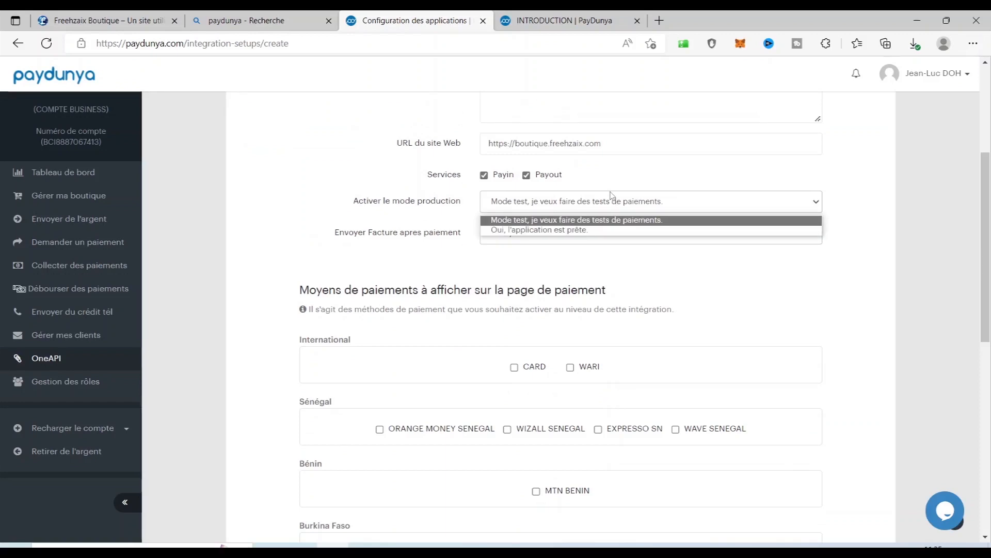
{"action": "left_click", "coordinate": [546, 221]}
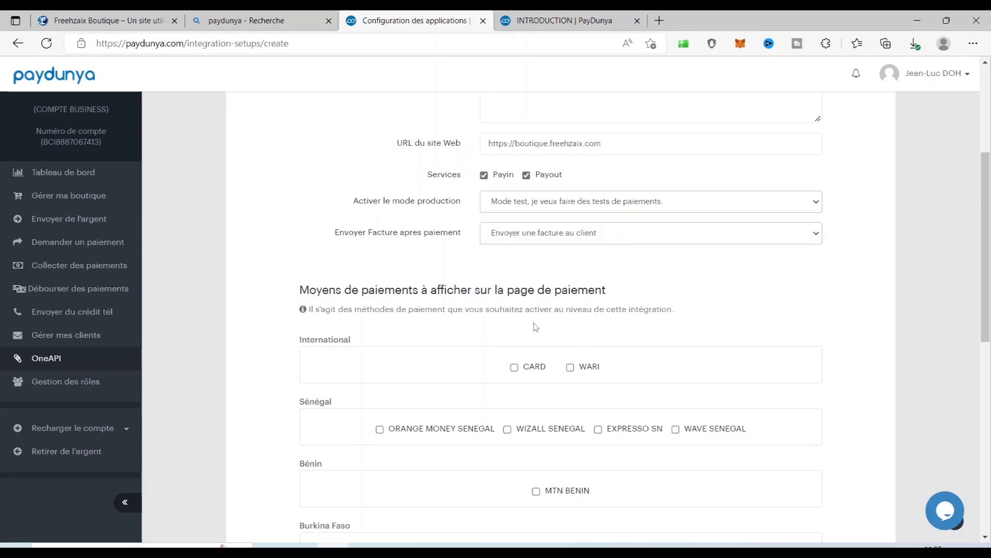
{"action": "left_click", "coordinate": [541, 236]}
{"action": "left_click", "coordinate": [541, 236]}
Enable Orange Money Senegal, Expresso SN, Wave Senegal, MTN Benin, Orange Money CI, MTN CI and Moov CI
{"action": "scroll", "coordinate": [571, 371], "scroll_direction": "down", "scroll_amount": 1}
{"action": "left_click", "coordinate": [491, 355]}
{"action": "left_click", "coordinate": [607, 362]}
{"action": "left_click", "coordinate": [685, 357]}
{"action": "scroll", "coordinate": [699, 381], "scroll_direction": "down", "scroll_amount": 1}
{"action": "left_click", "coordinate": [536, 344]}
{"action": "left_click", "coordinate": [505, 453]}
{"action": "left_click", "coordinate": [564, 453]}
{"action": "left_click", "coordinate": [631, 453]}
Enable T Money Togo and Moov ML, then generate the application's API keys
{"action": "scroll", "coordinate": [631, 452], "scroll_direction": "down", "scroll_amount": 2}
{"action": "left_click", "coordinate": [541, 366]}
{"action": "left_click", "coordinate": [553, 433]}
{"action": "scroll", "coordinate": [619, 430], "scroll_direction": "down", "scroll_amount": 3}
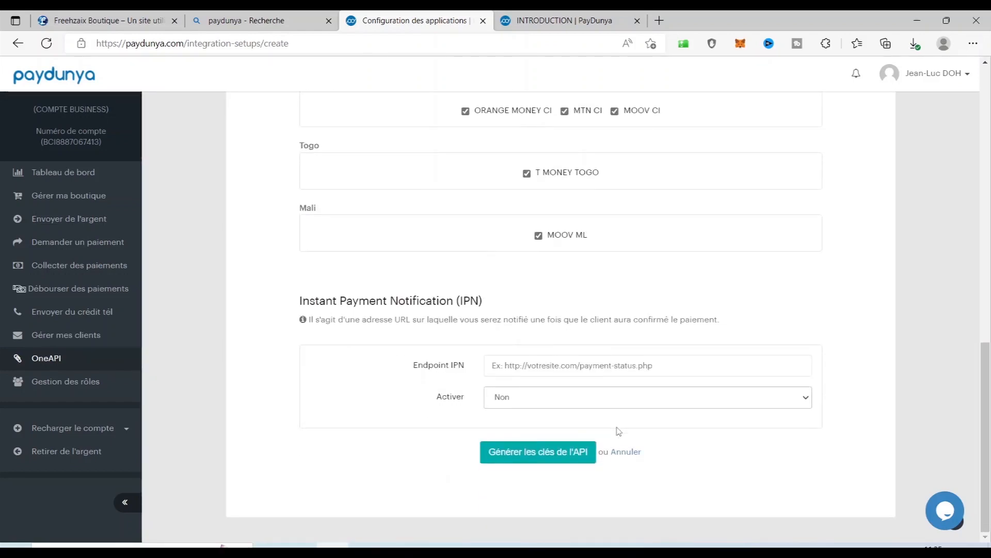
{"action": "left_click", "coordinate": [529, 454]}
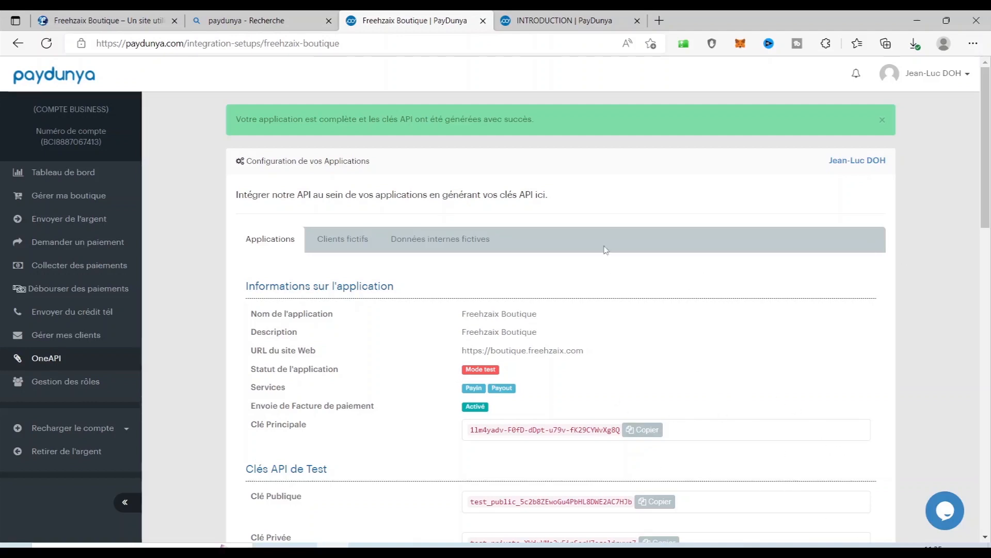
{"action": "left_click", "coordinate": [59, 15]}
Search the WordPress plugin directory for the PAYDUNYA WooCommerce gateway
{"action": "mouse_move", "coordinate": [46, 67]}
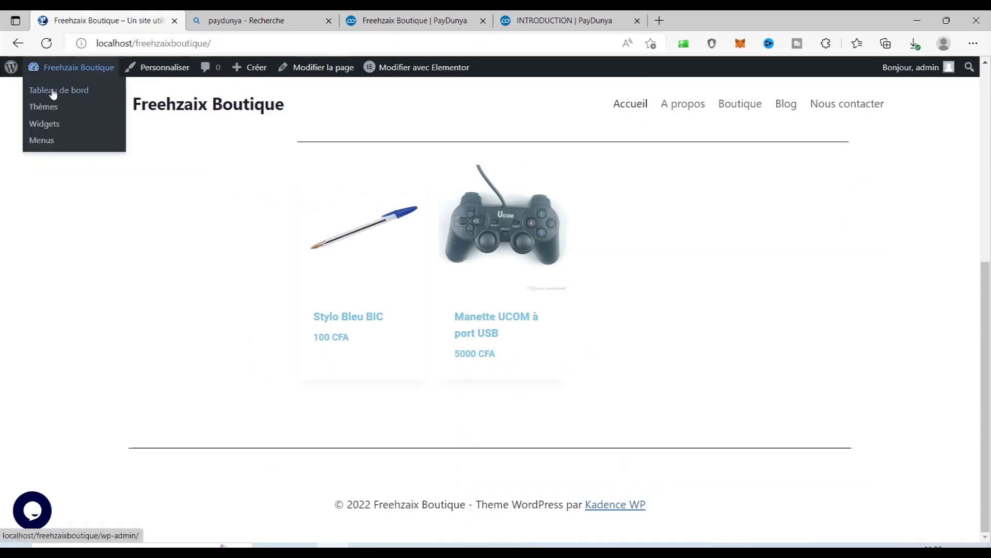
{"action": "left_click", "coordinate": [53, 92]}
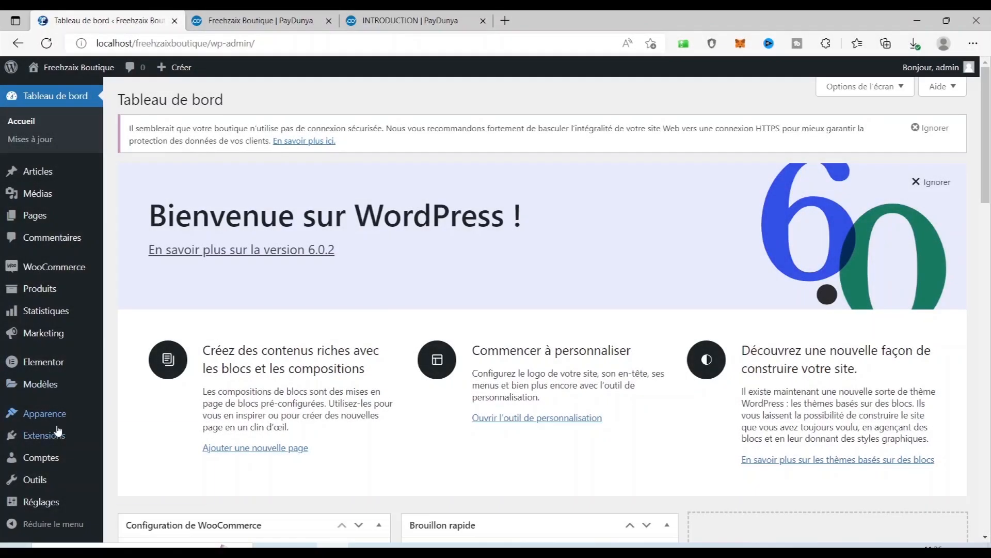
{"action": "mouse_move", "coordinate": [68, 438]}
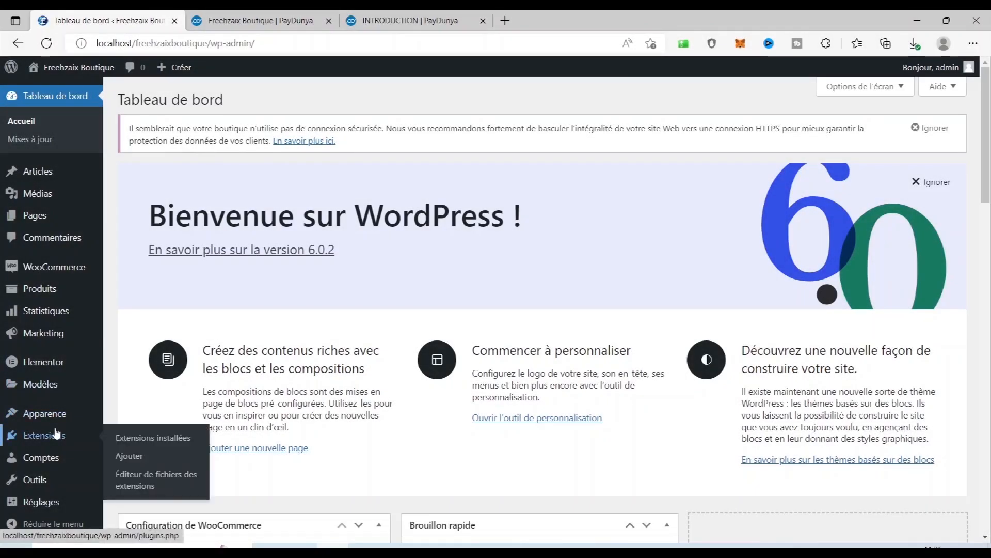
{"action": "left_click", "coordinate": [137, 455]}
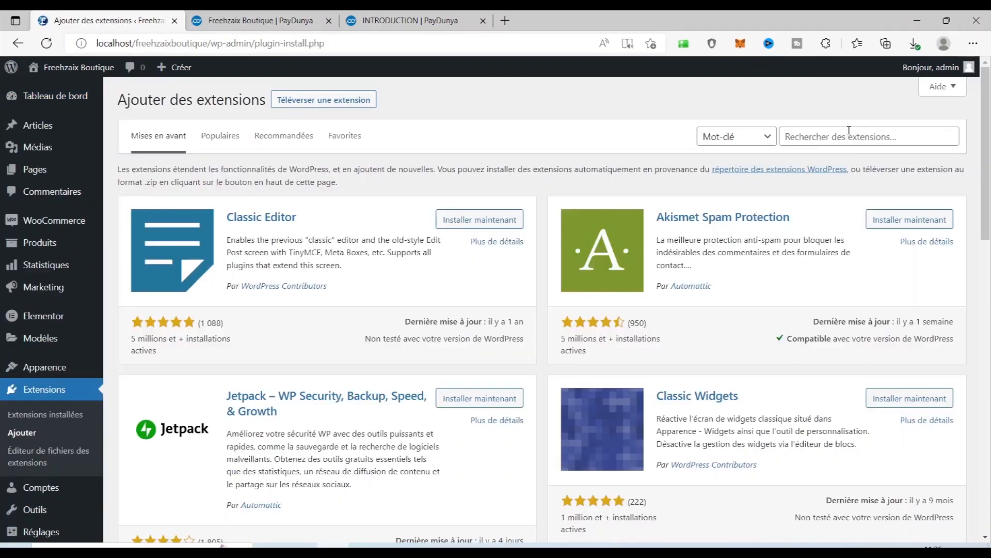
{"action": "left_click", "coordinate": [849, 133]}
{"action": "type", "text": "paydunya"}
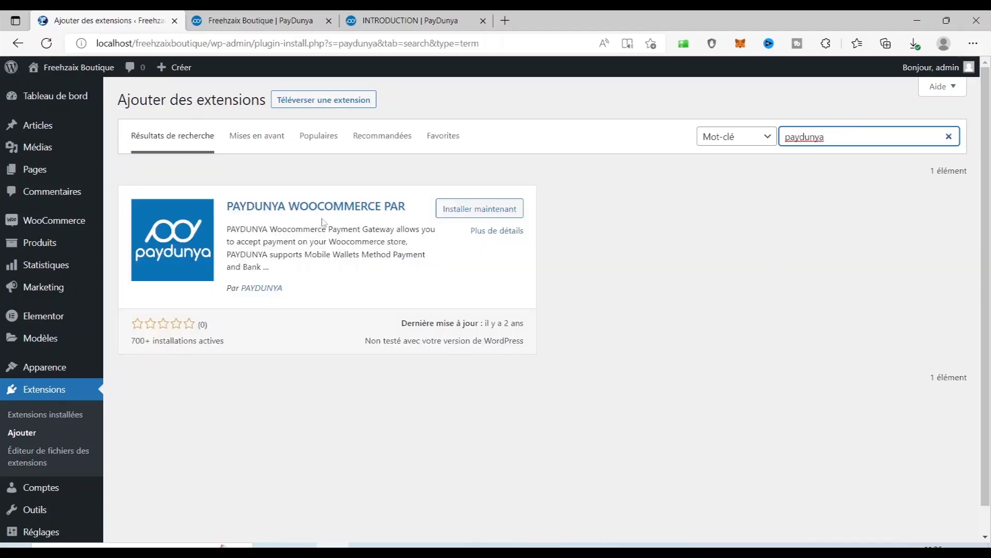
Install and activate the PAYDUNYA WooCommerce payment gateway plugin
{"action": "left_click", "coordinate": [492, 213]}
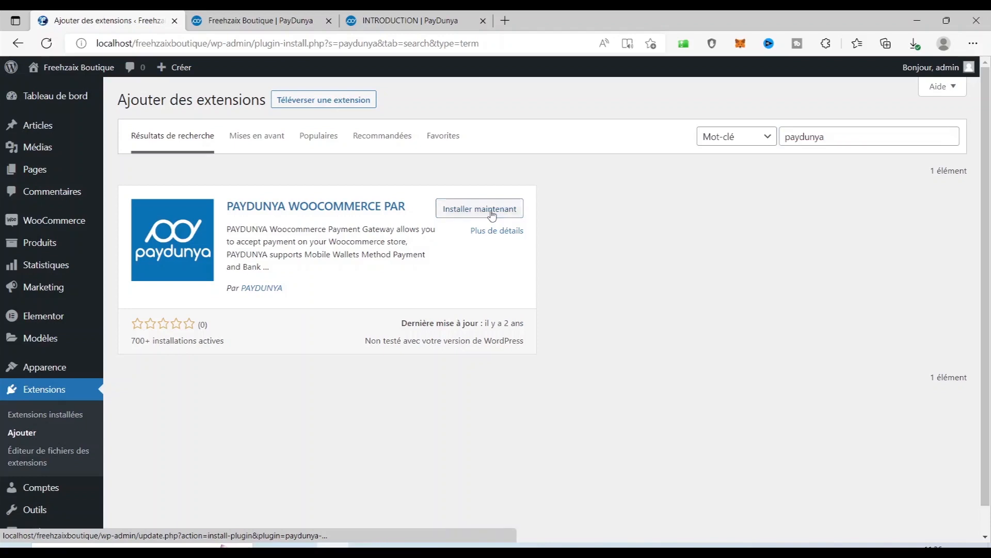
{"action": "left_click", "coordinate": [502, 211]}
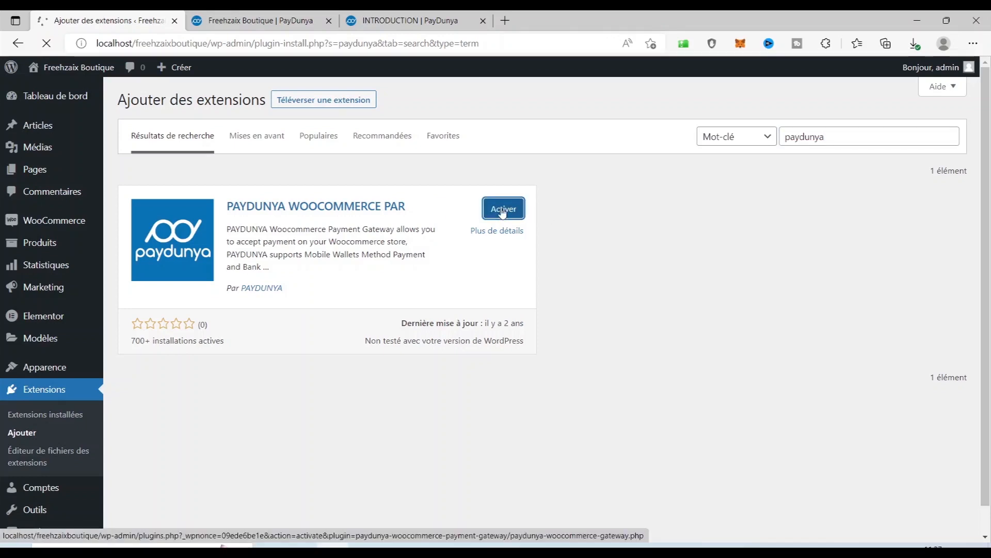
{"action": "scroll", "coordinate": [611, 222], "scroll_direction": "down", "scroll_amount": 3}
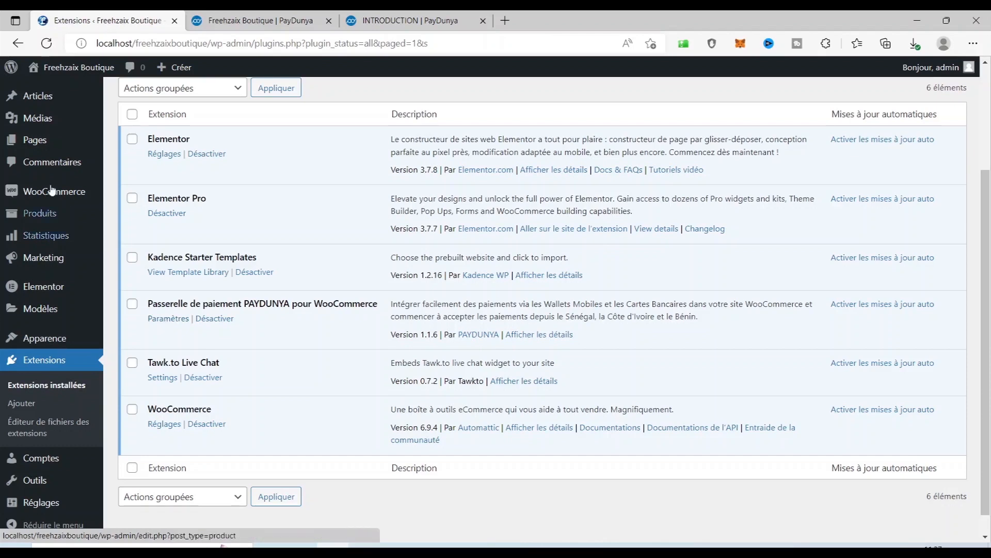
{"action": "mouse_move", "coordinate": [30, 192]}
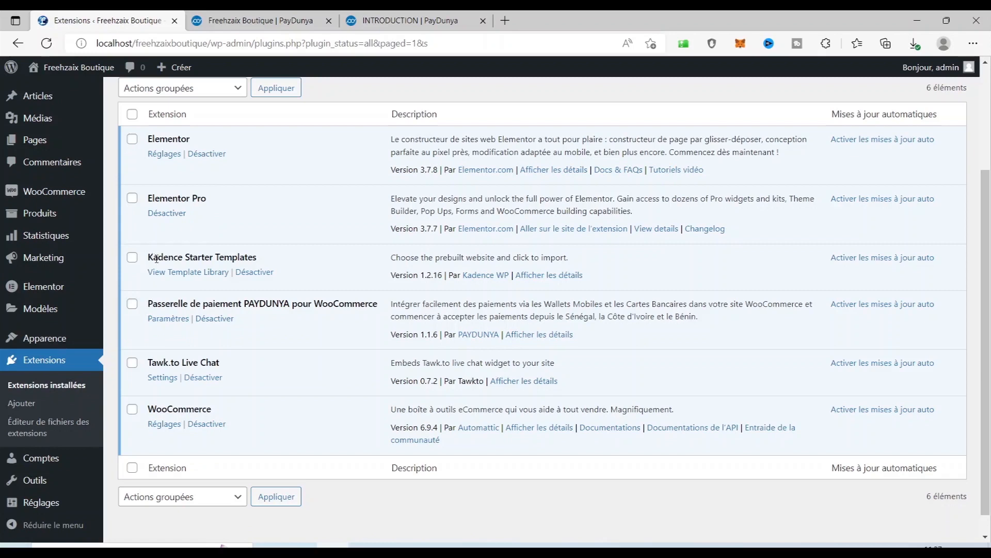
{"action": "left_click", "coordinate": [164, 320]}
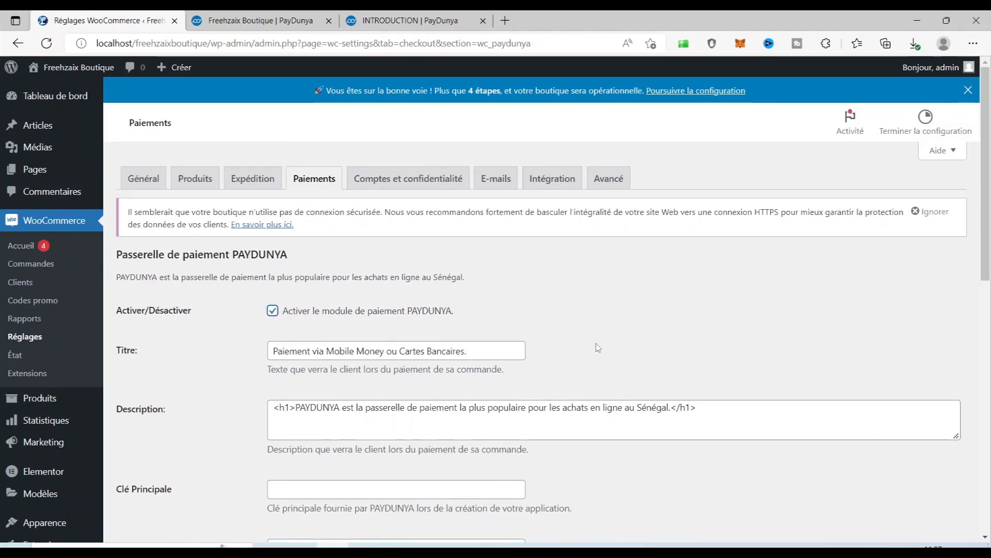
Copy the PayDunya main key into the Clé Principale field
{"action": "scroll", "coordinate": [598, 348], "scroll_direction": "down", "scroll_amount": 3}
{"action": "scroll", "coordinate": [598, 347], "scroll_direction": "down", "scroll_amount": 1}
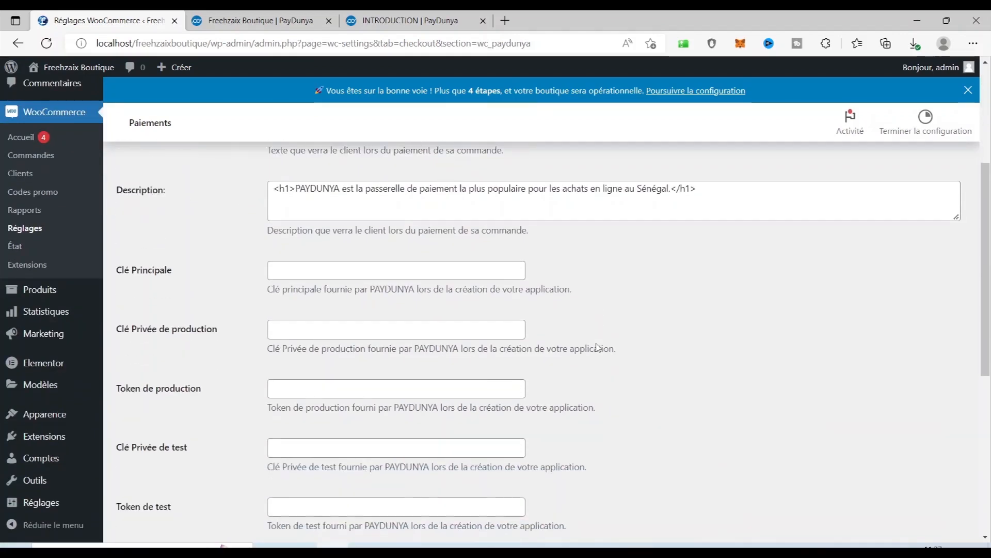
{"action": "left_click", "coordinate": [360, 274]}
{"action": "left_click", "coordinate": [216, 15]}
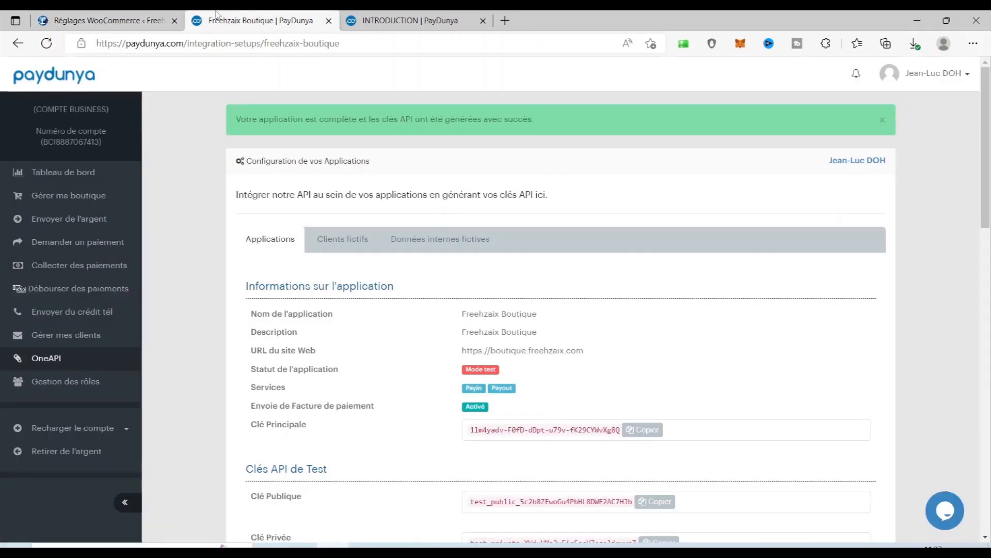
{"action": "scroll", "coordinate": [552, 263], "scroll_direction": "down", "scroll_amount": 3}
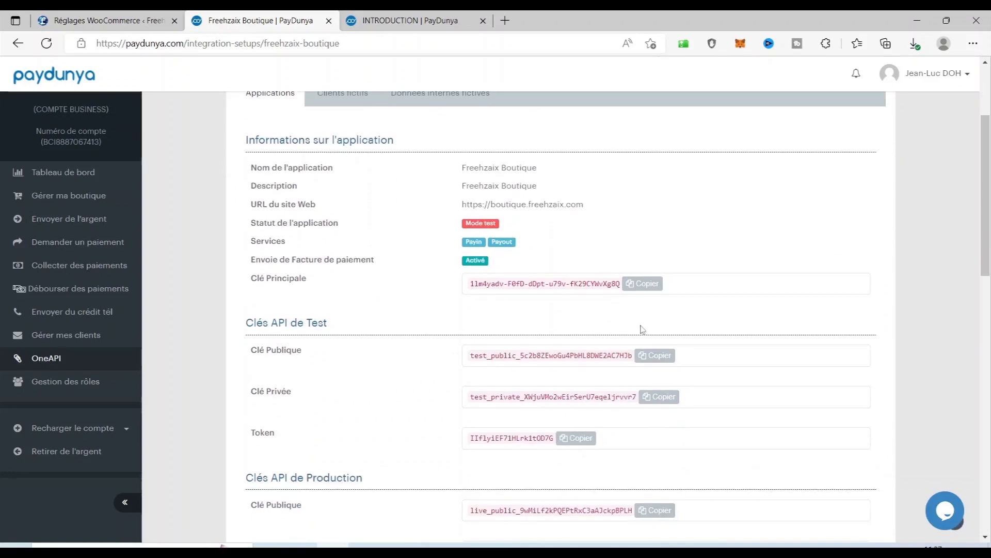
{"action": "left_click", "coordinate": [643, 284]}
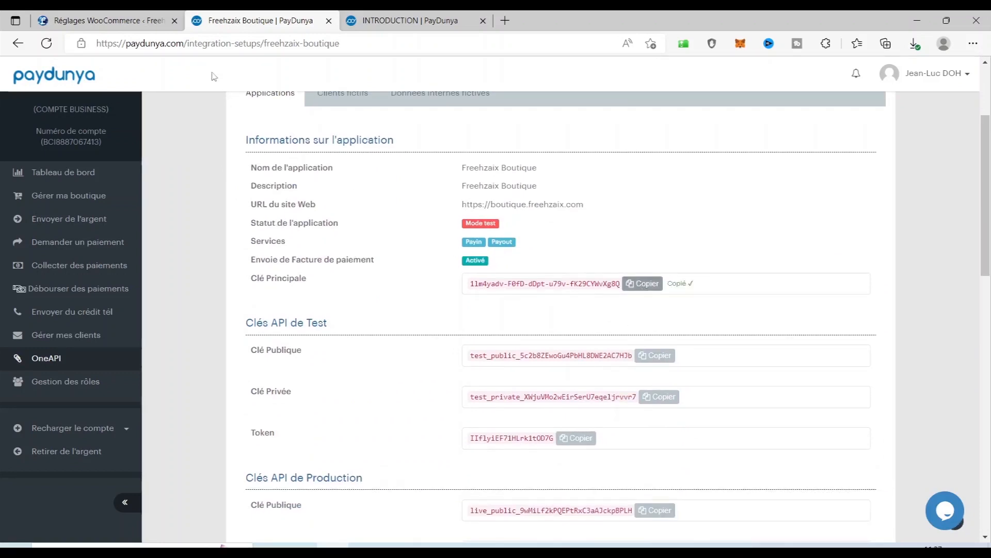
{"action": "left_click", "coordinate": [98, 20]}
{"action": "right_click", "coordinate": [318, 273]}
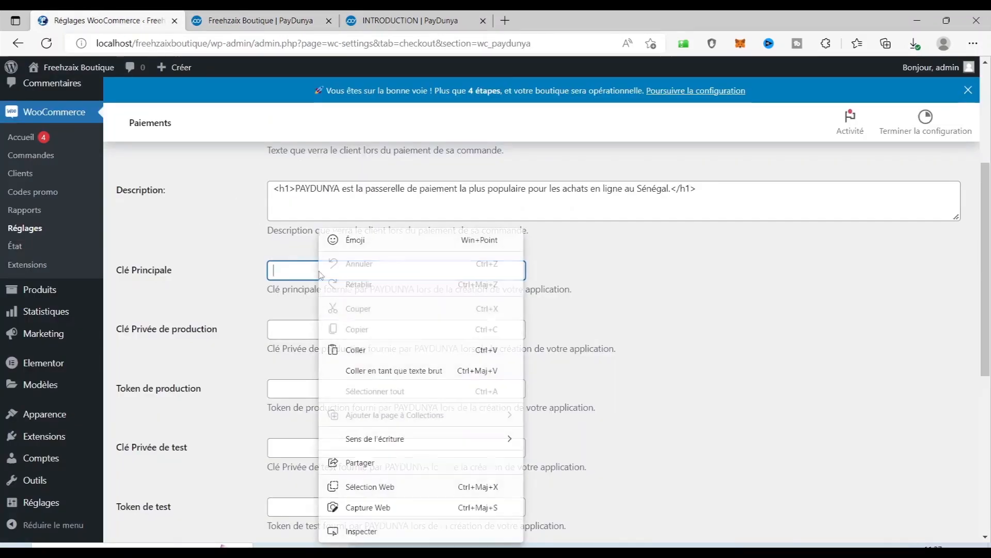
{"action": "left_click", "coordinate": [369, 348]}
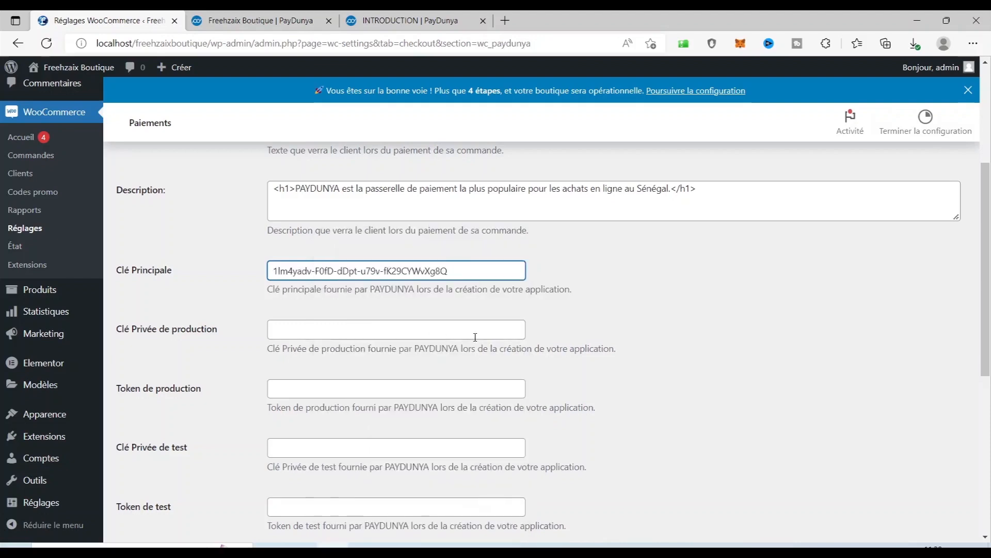
Copy the production private key from PayDunya into Clé Privée de production
{"action": "scroll", "coordinate": [588, 327], "scroll_direction": "down", "scroll_amount": 1}
{"action": "left_click", "coordinate": [362, 256]}
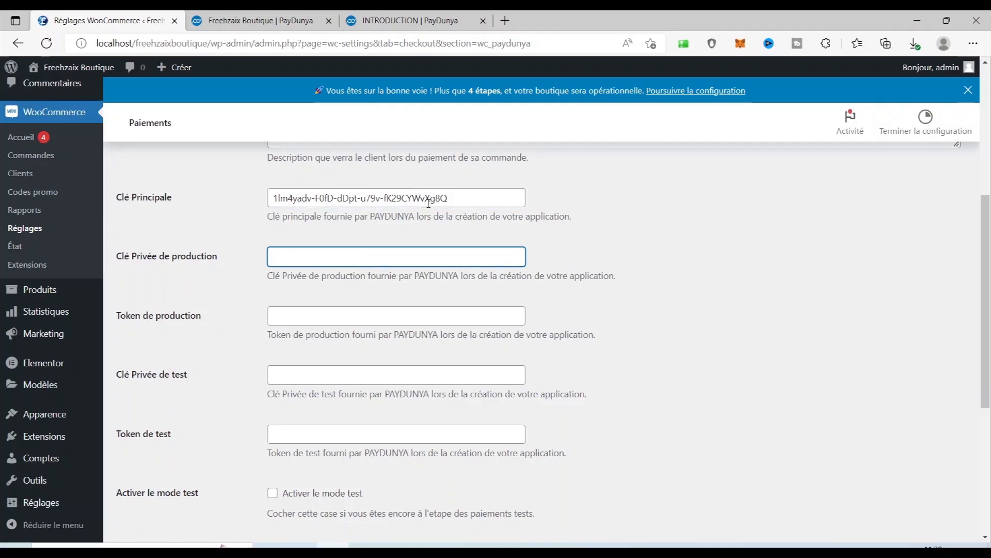
{"action": "left_click", "coordinate": [259, 16]}
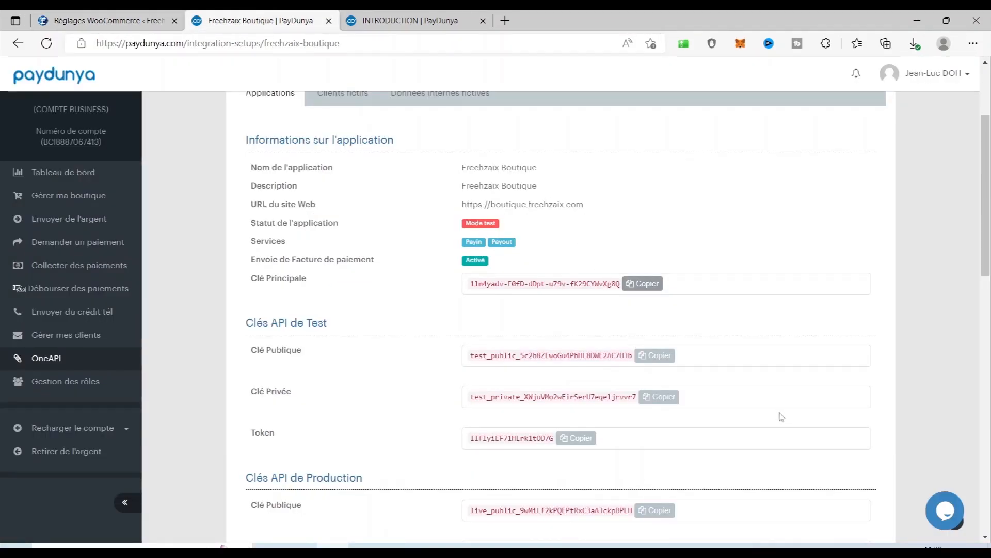
{"action": "scroll", "coordinate": [780, 416], "scroll_direction": "down", "scroll_amount": 3}
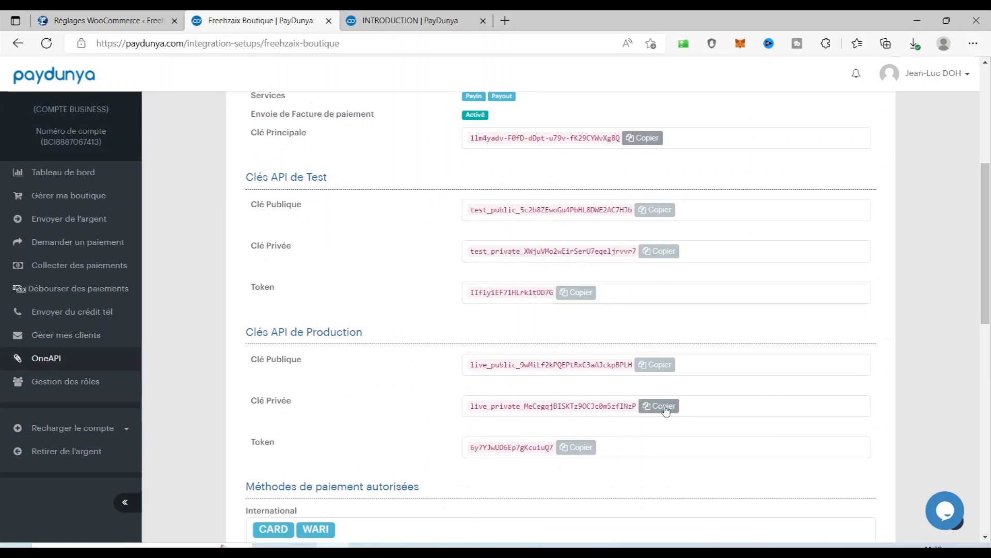
{"action": "left_click", "coordinate": [663, 406]}
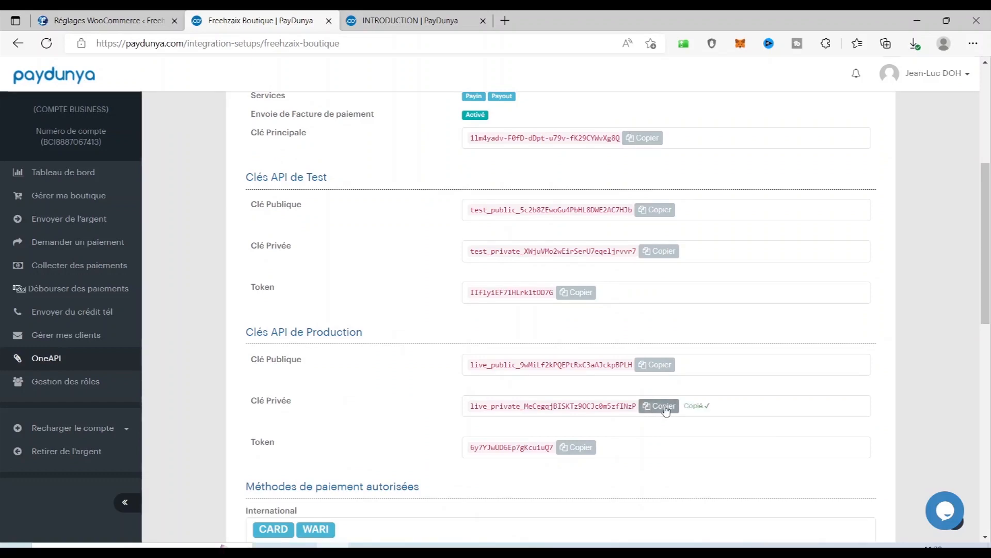
{"action": "left_click", "coordinate": [129, 16]}
{"action": "right_click", "coordinate": [401, 254]}
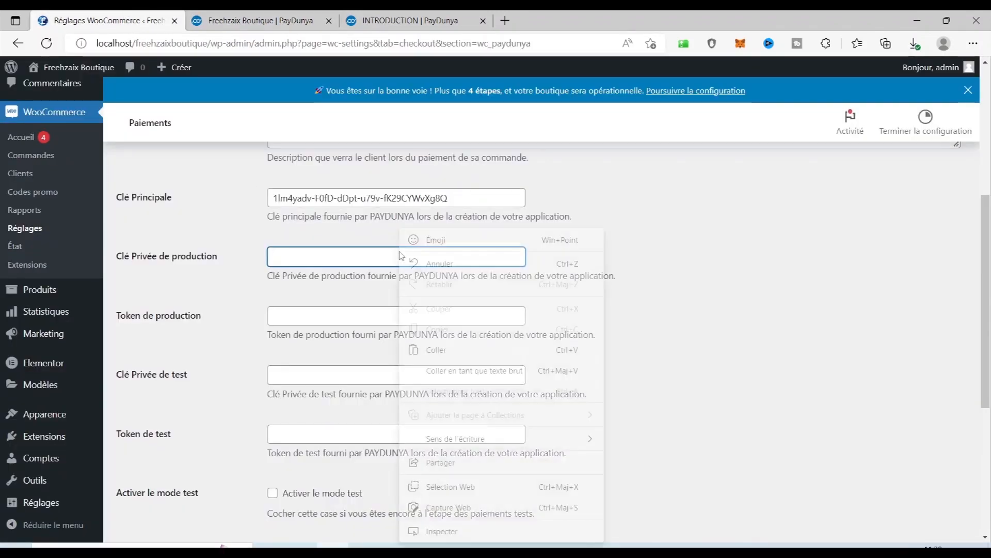
{"action": "left_click", "coordinate": [469, 348]}
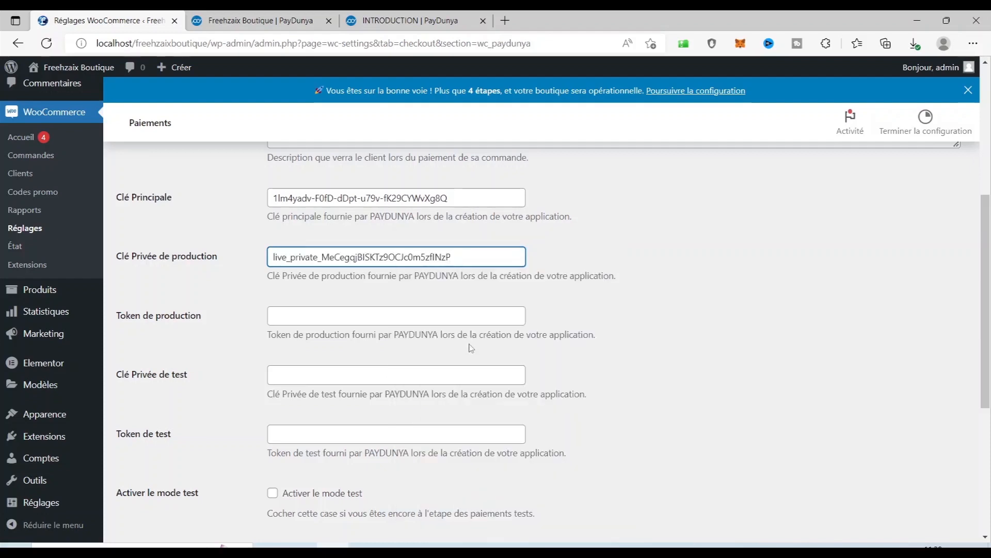
Copy the production token from PayDunya into Token de production
{"action": "left_click", "coordinate": [278, 20]}
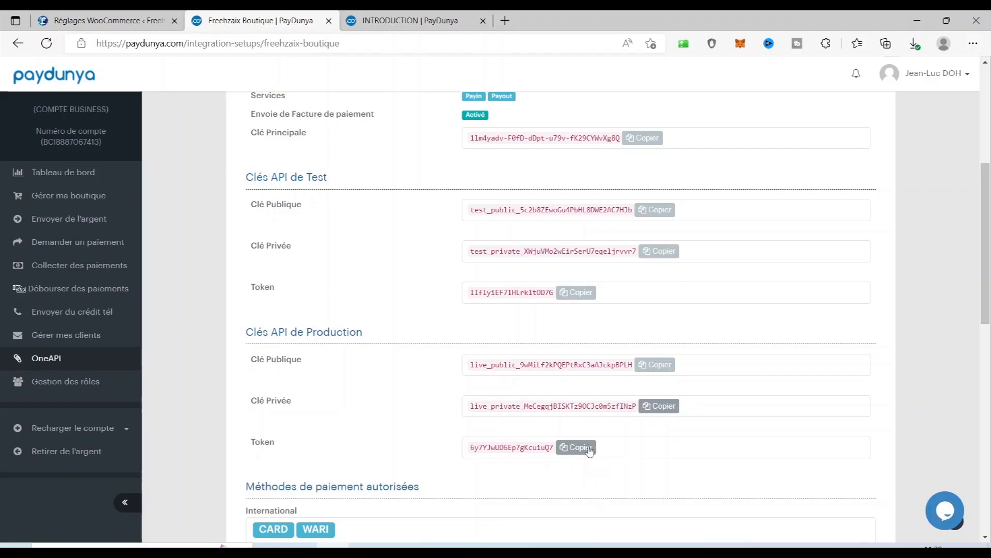
{"action": "left_click", "coordinate": [582, 450]}
{"action": "left_click", "coordinate": [127, 21]}
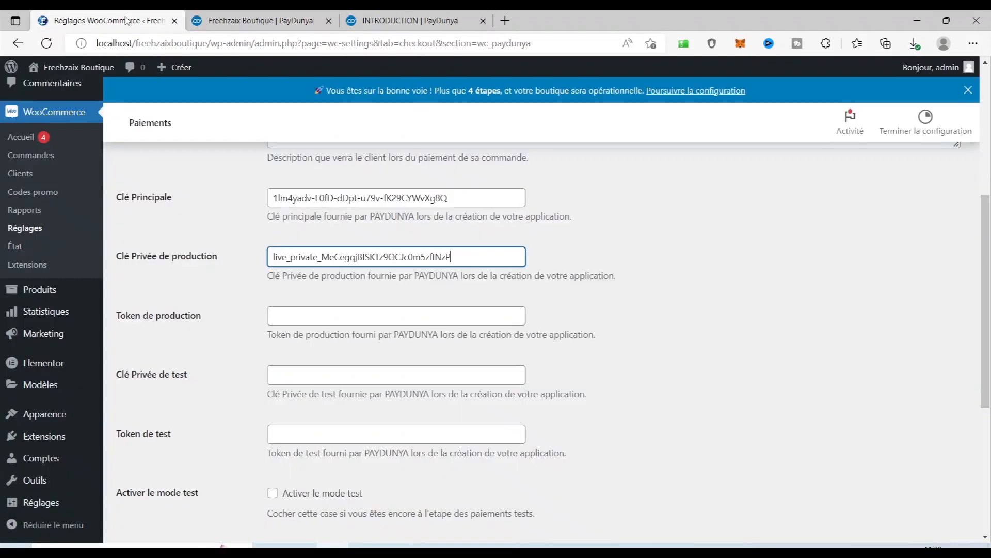
{"action": "right_click", "coordinate": [369, 316]}
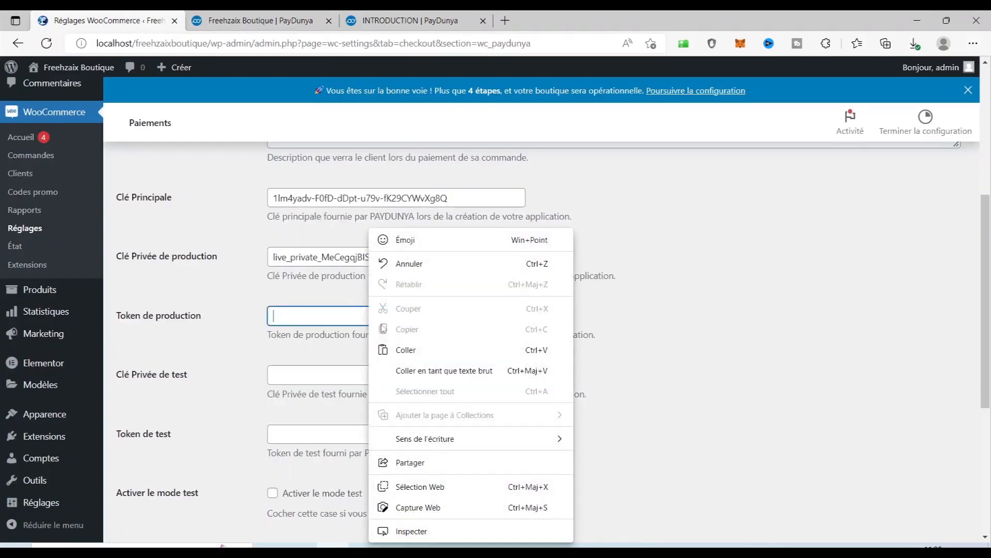
{"action": "left_click", "coordinate": [416, 347]}
{"action": "left_click", "coordinate": [644, 330]}
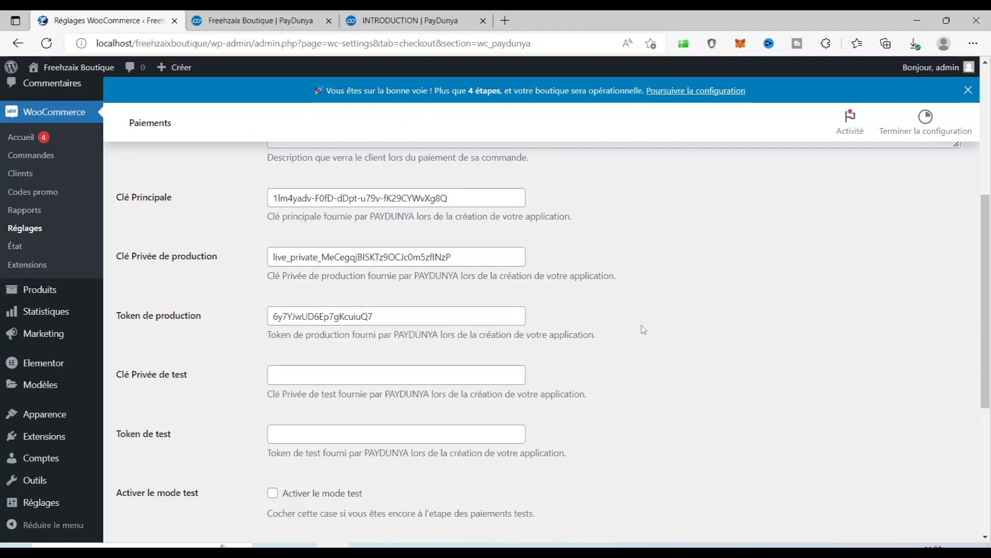
{"action": "scroll", "coordinate": [644, 330], "scroll_direction": "down", "scroll_amount": 2}
{"action": "scroll", "coordinate": [447, 292], "scroll_direction": "up", "scroll_amount": 3}
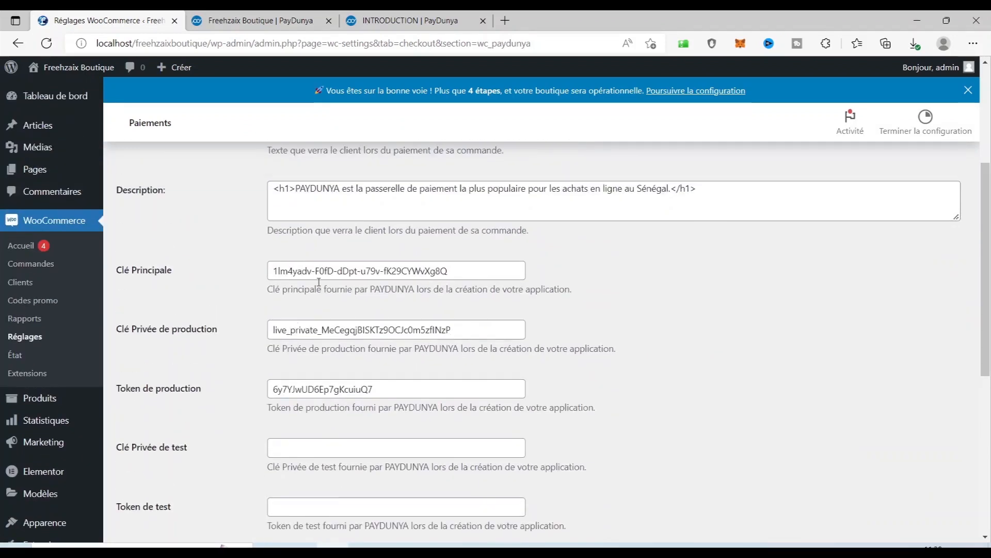
{"action": "scroll", "coordinate": [534, 338], "scroll_direction": "down", "scroll_amount": 3}
{"action": "scroll", "coordinate": [536, 343], "scroll_direction": "down", "scroll_amount": 1}
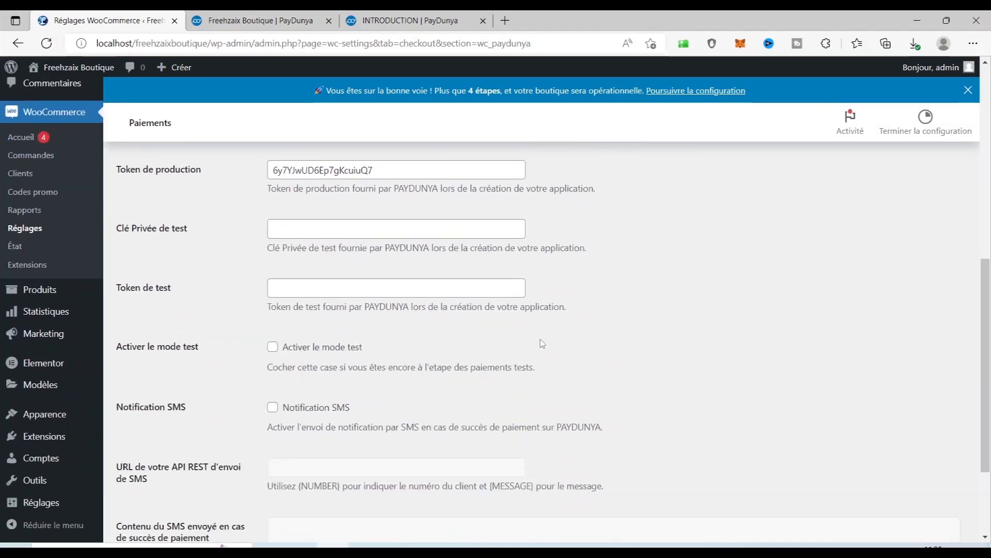
Copy the test private key from PayDunya into Clé Privée de test
{"action": "left_click", "coordinate": [332, 229]}
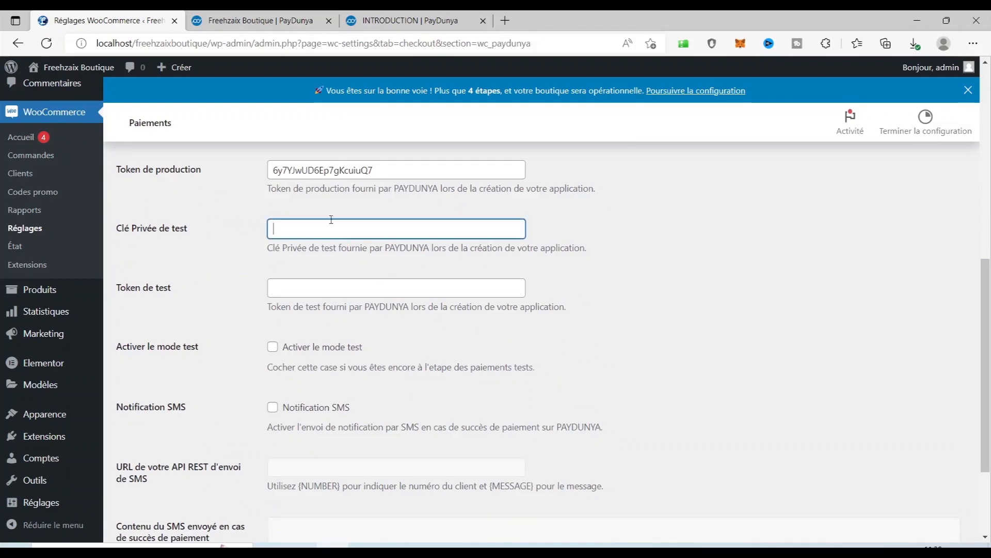
{"action": "left_click", "coordinate": [289, 21]}
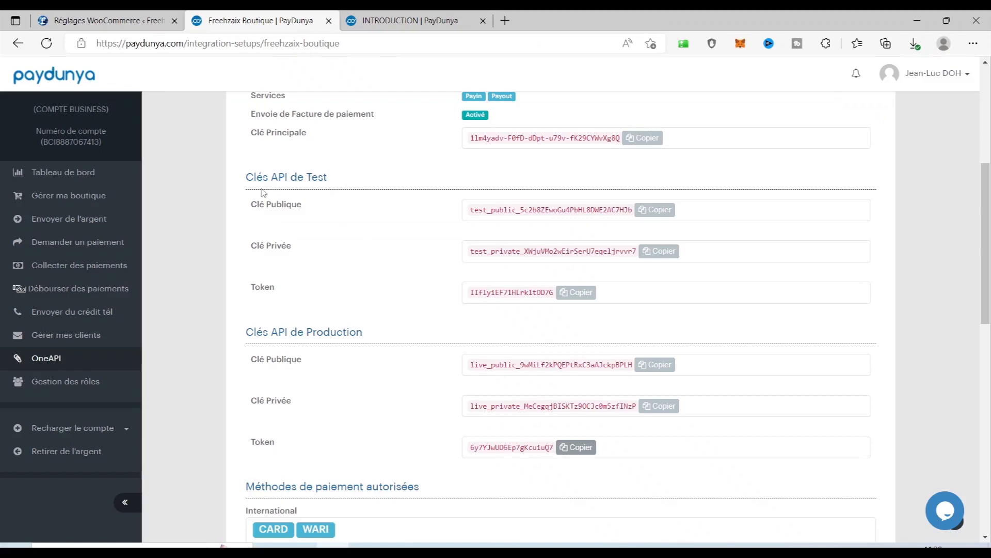
{"action": "left_click_drag", "start_coordinate": [265, 177], "coordinate": [329, 178]}
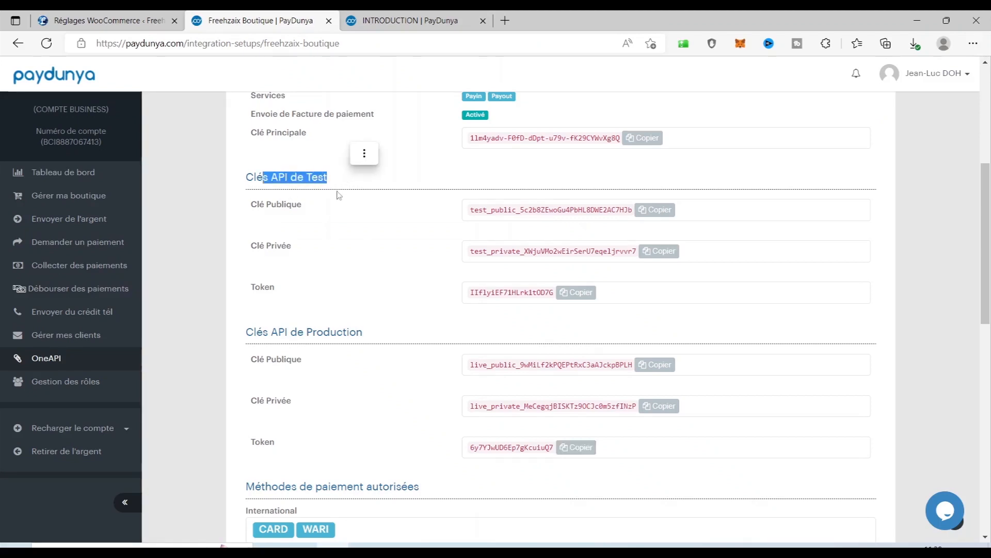
{"action": "left_click", "coordinate": [663, 254]}
{"action": "left_click", "coordinate": [103, 21]}
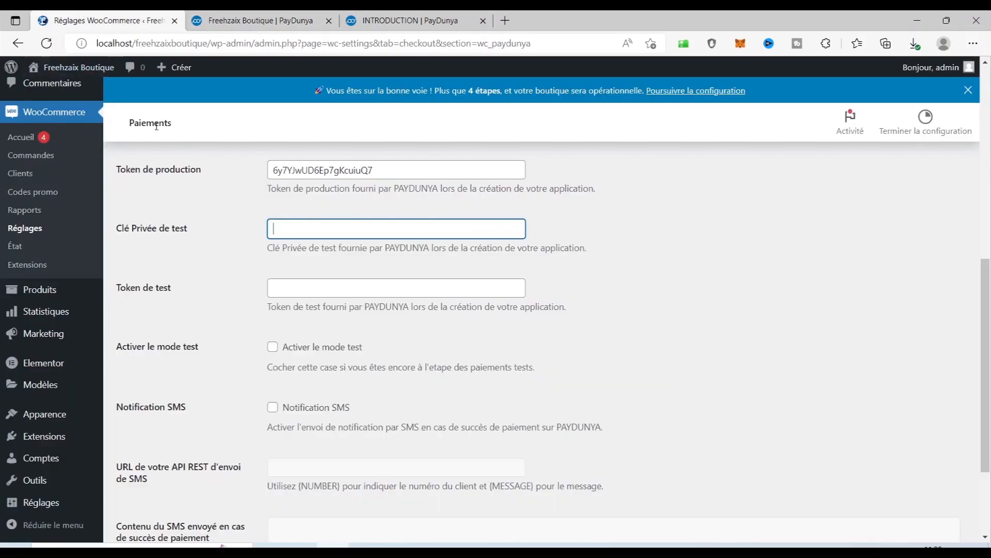
{"action": "right_click", "coordinate": [316, 223]}
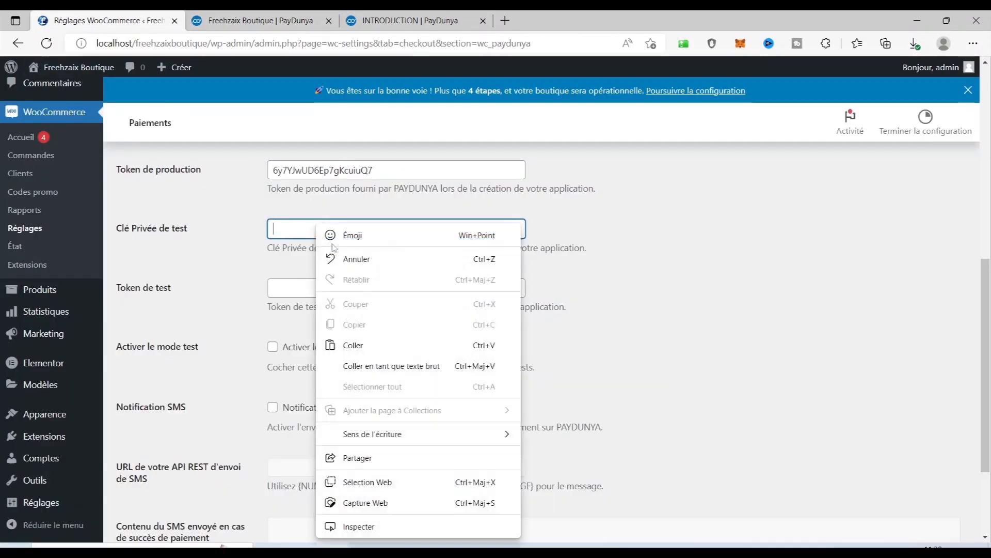
{"action": "left_click", "coordinate": [362, 346]}
Copy the test token from PayDunya into Token de test
{"action": "left_click", "coordinate": [338, 284]}
{"action": "left_click", "coordinate": [253, 20]}
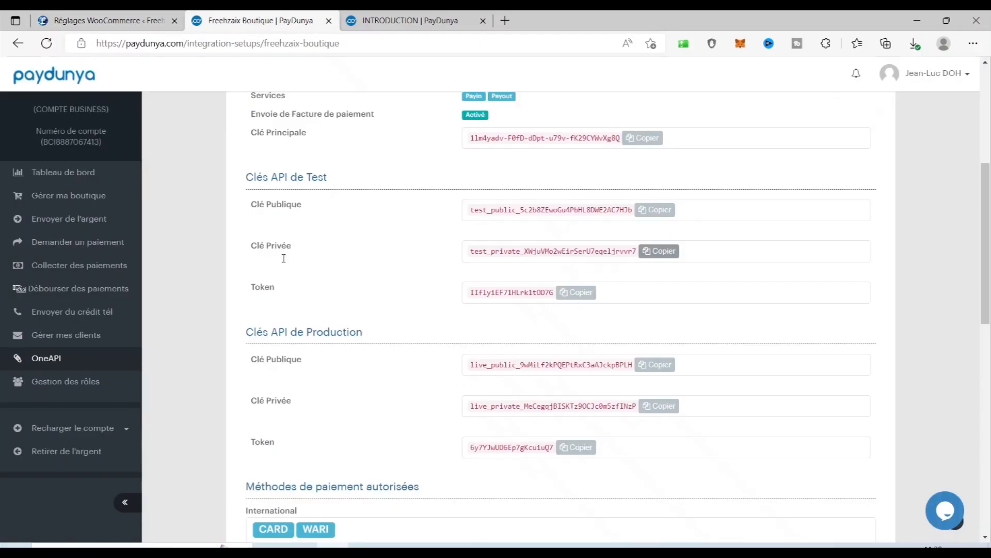
{"action": "left_click", "coordinate": [576, 292]}
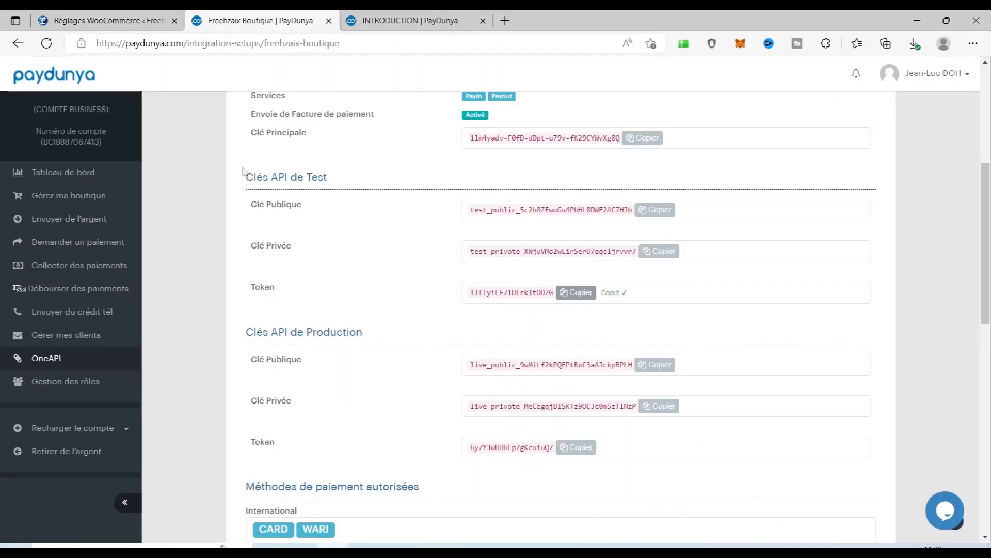
{"action": "left_click", "coordinate": [127, 17]}
{"action": "right_click", "coordinate": [340, 290]}
{"action": "left_click", "coordinate": [377, 348]}
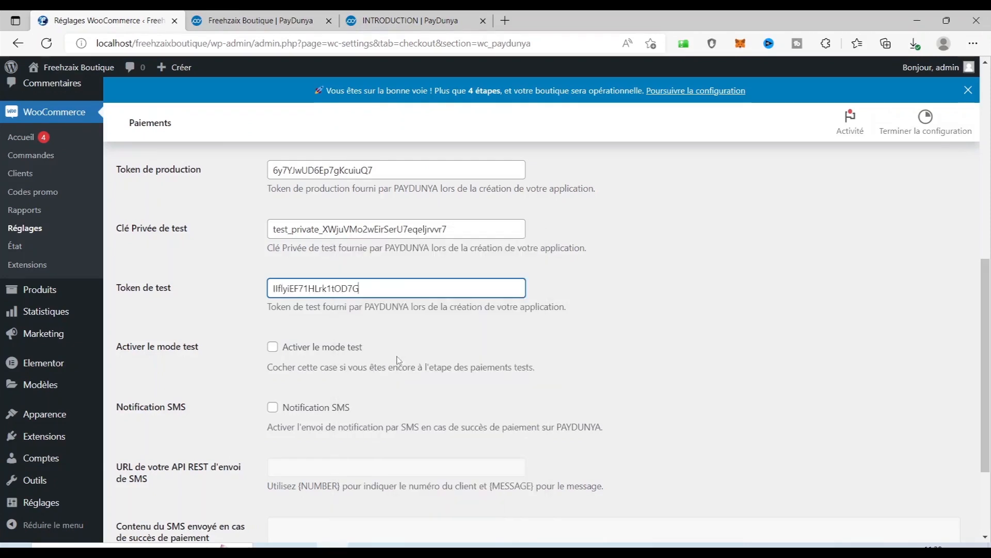
Enable PAYDUNYA test mode, leave SMS notification off, and save the gateway settings
{"action": "left_click", "coordinate": [276, 351]}
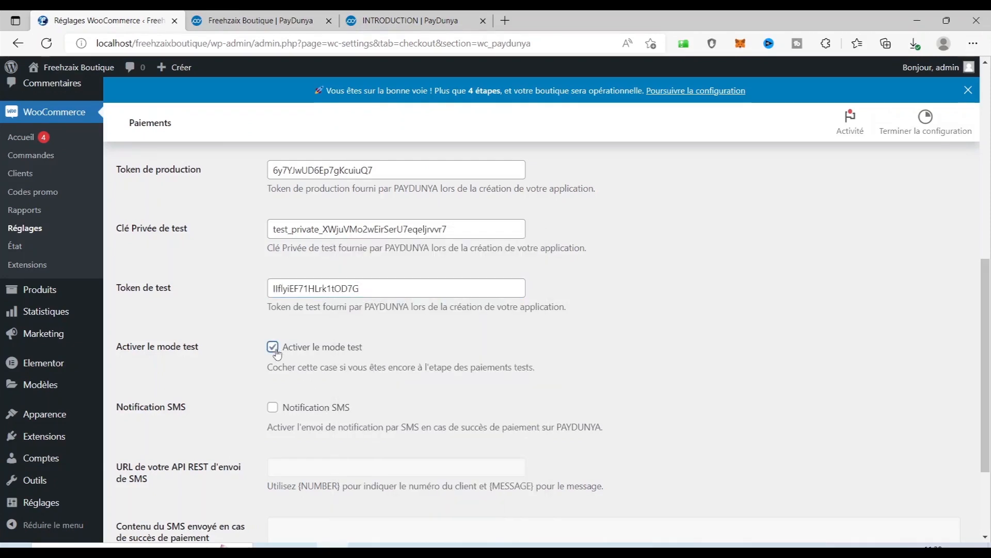
{"action": "left_click", "coordinate": [273, 409]}
{"action": "left_click", "coordinate": [274, 409]}
{"action": "scroll", "coordinate": [223, 430], "scroll_direction": "down", "scroll_amount": 3}
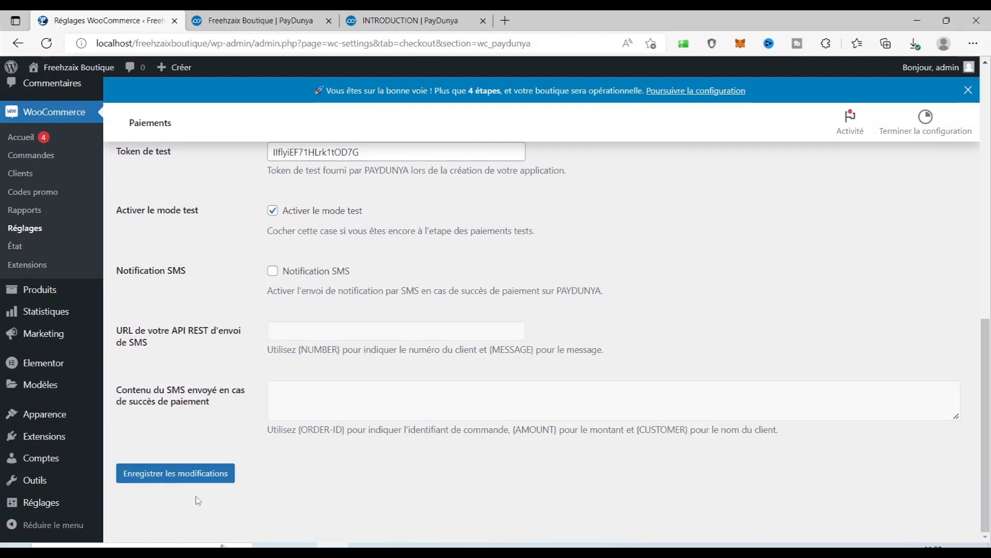
{"action": "left_click", "coordinate": [154, 475]}
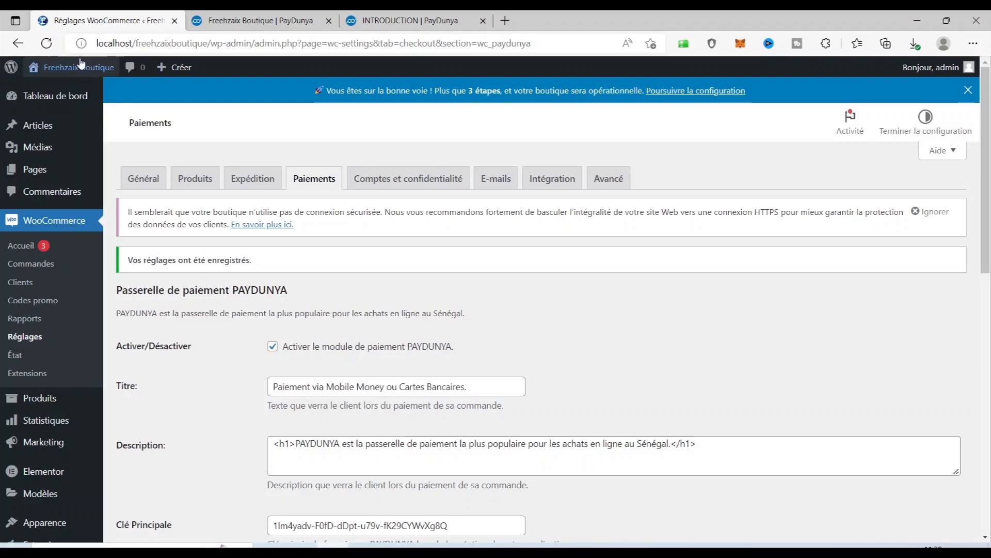
View the live shop storefront from the site-name menu
{"action": "mouse_move", "coordinate": [80, 67]}
{"action": "left_click", "coordinate": [77, 90]}
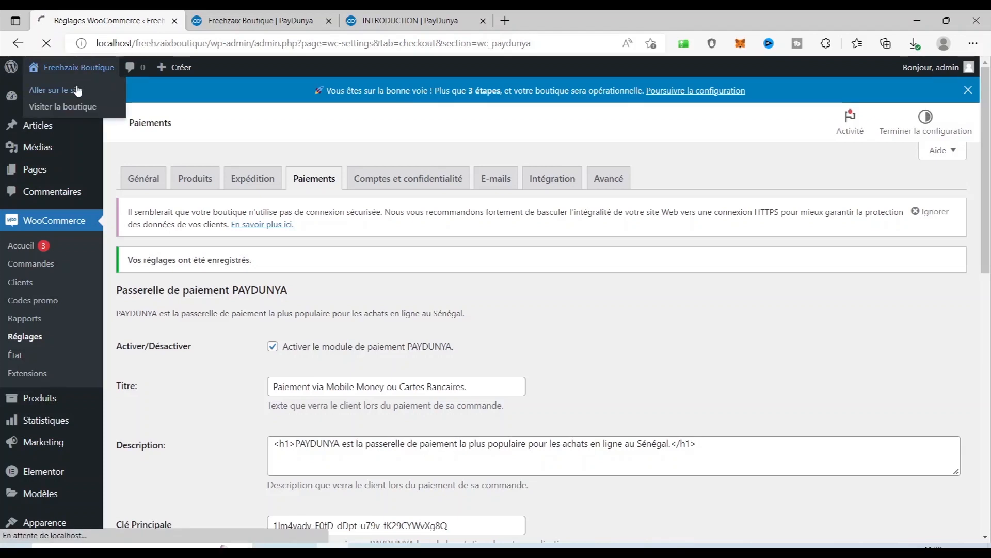
{"action": "left_click", "coordinate": [309, 21]}
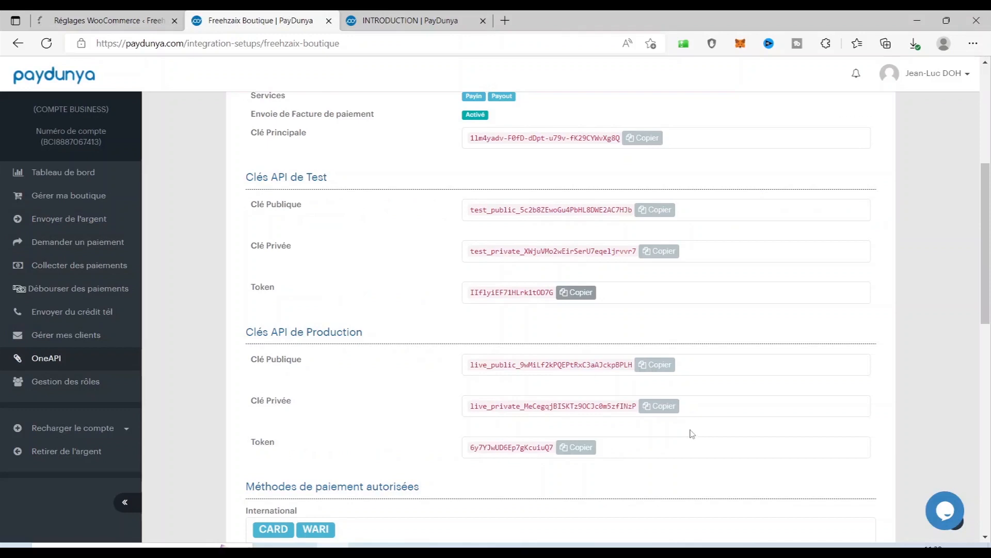
Review the API keys, then start a new test account under Clients fictifs
{"action": "scroll", "coordinate": [692, 433], "scroll_direction": "down", "scroll_amount": 5}
{"action": "scroll", "coordinate": [692, 433], "scroll_direction": "up", "scroll_amount": 8}
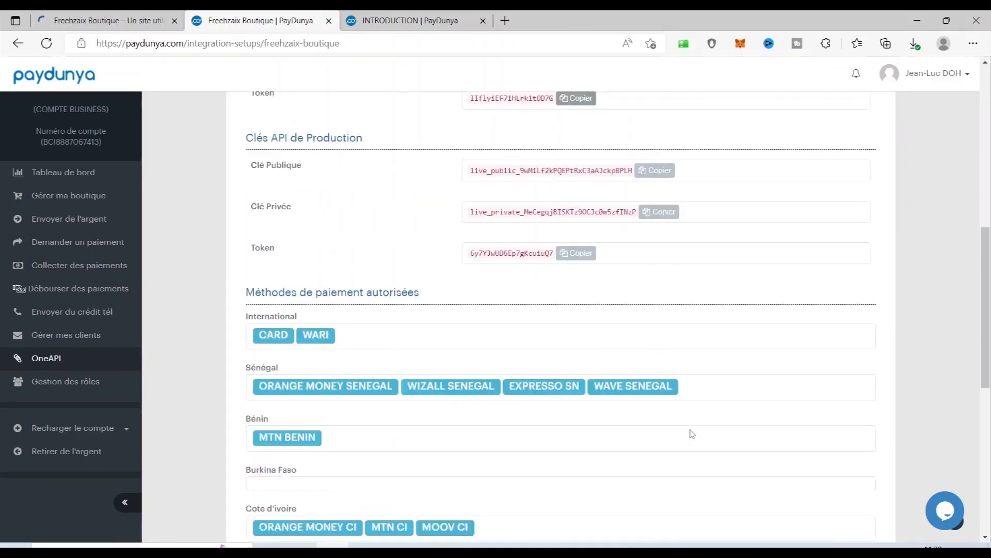
{"action": "scroll", "coordinate": [692, 434], "scroll_direction": "down", "scroll_amount": 12}
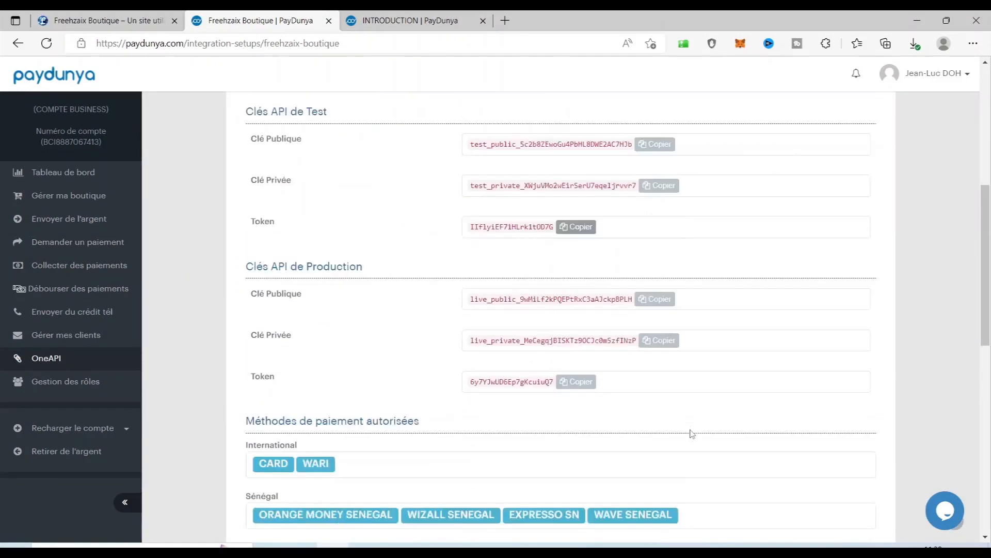
{"action": "scroll", "coordinate": [692, 433], "scroll_direction": "down", "scroll_amount": 4}
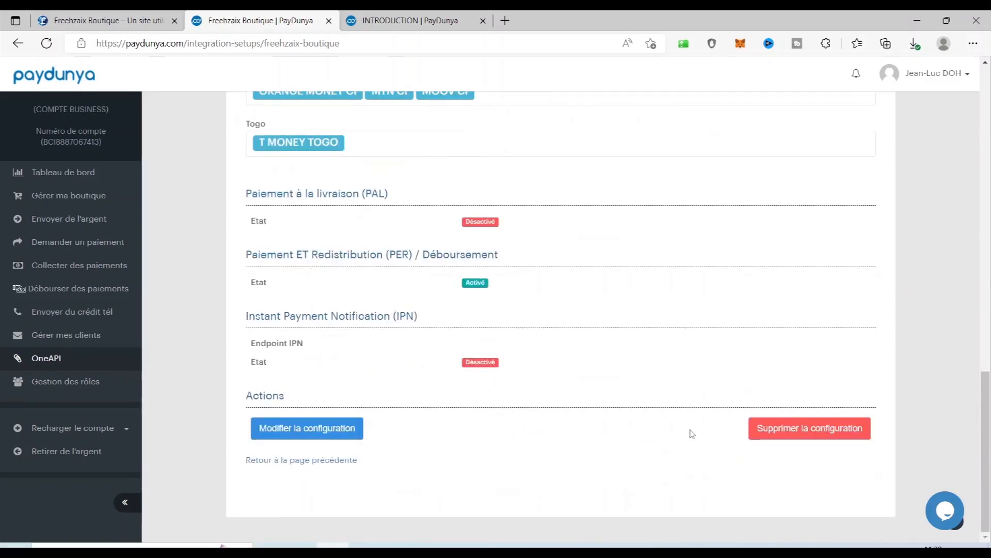
{"action": "scroll", "coordinate": [692, 434], "scroll_direction": "up", "scroll_amount": 15}
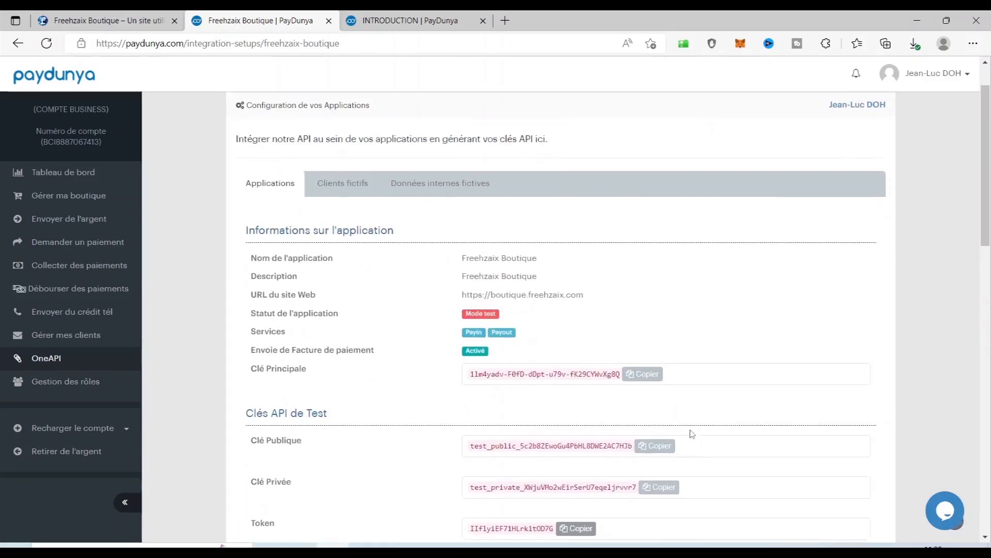
{"action": "left_click", "coordinate": [338, 195]}
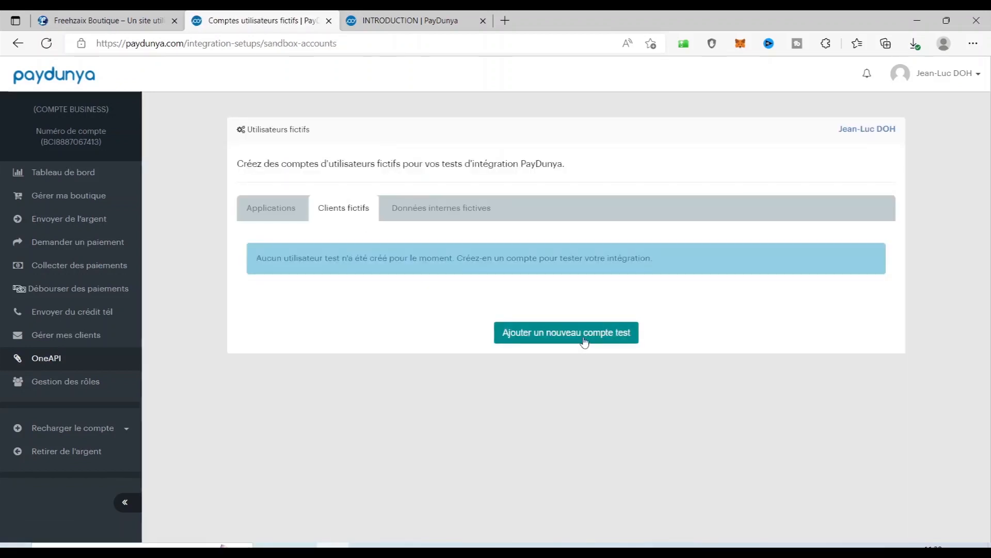
{"action": "left_click", "coordinate": [609, 339]}
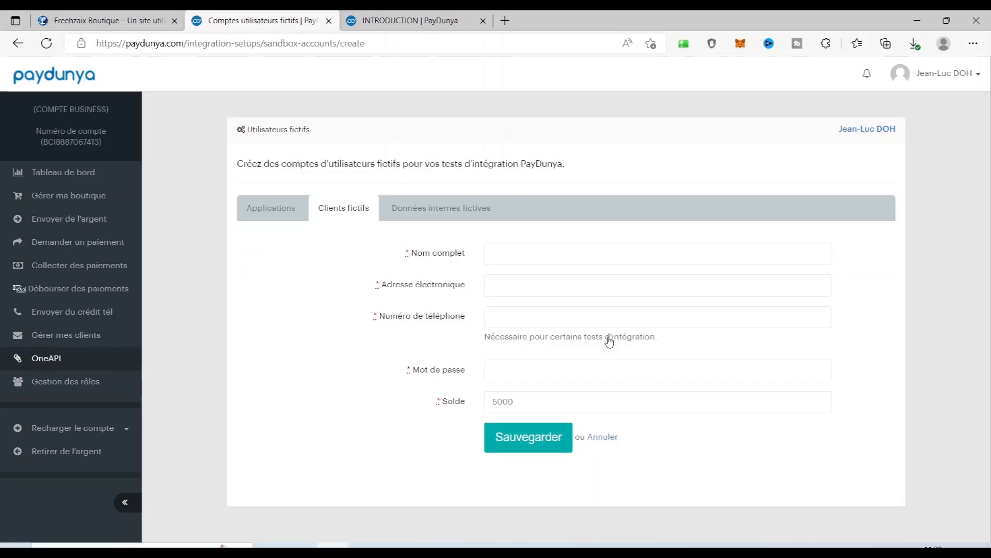
Fill in the test client's full name, e-mail, phone number and account password
{"action": "left_click", "coordinate": [617, 255]}
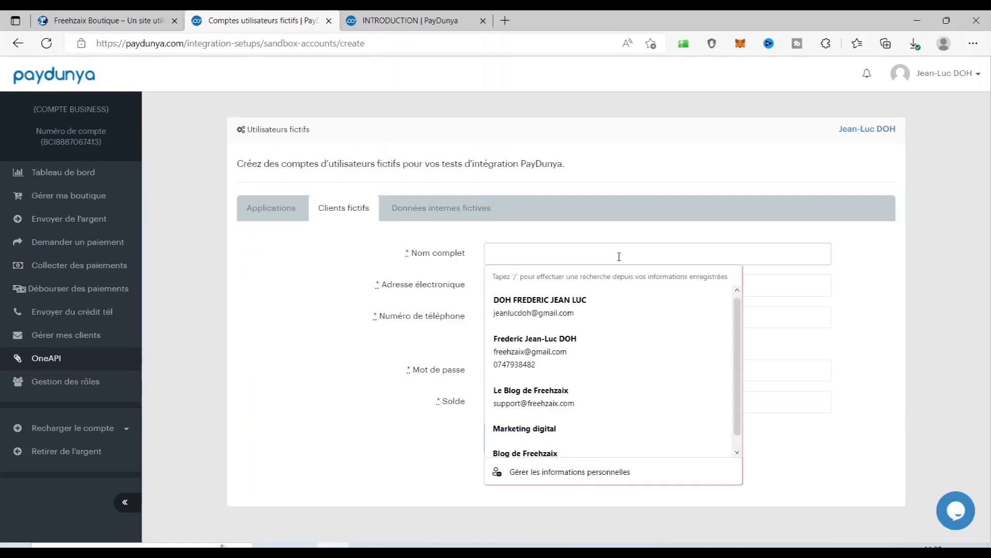
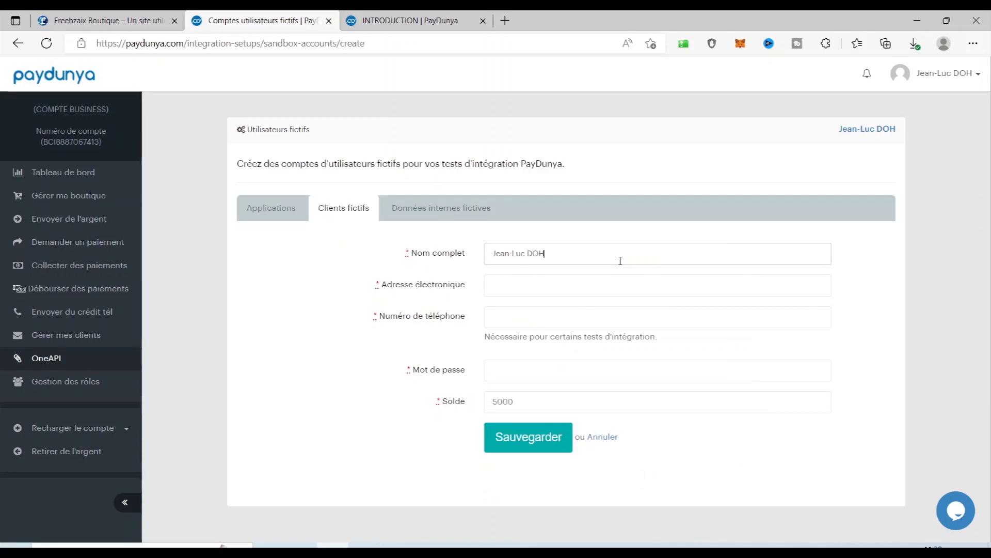
{"action": "left_click", "coordinate": [609, 284]}
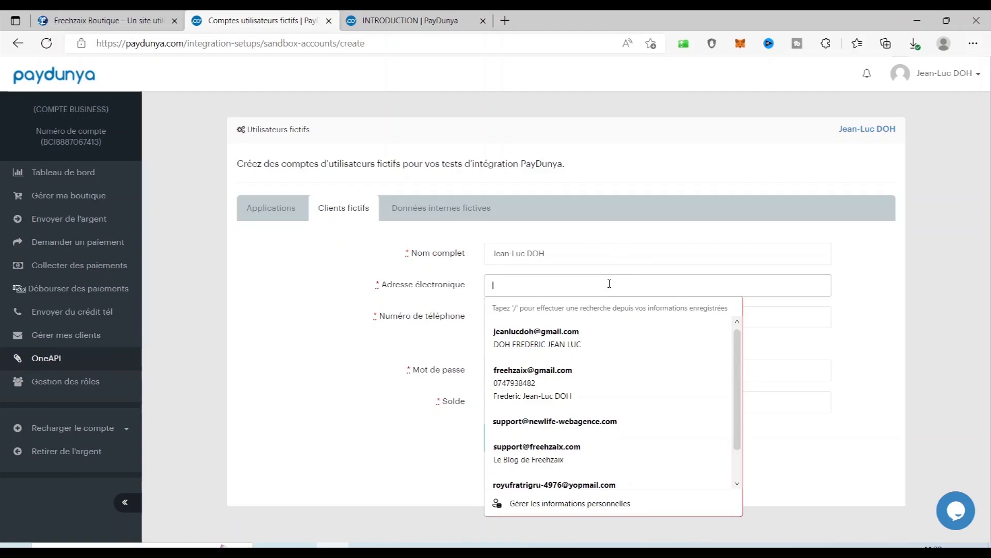
{"action": "left_click", "coordinate": [589, 340]}
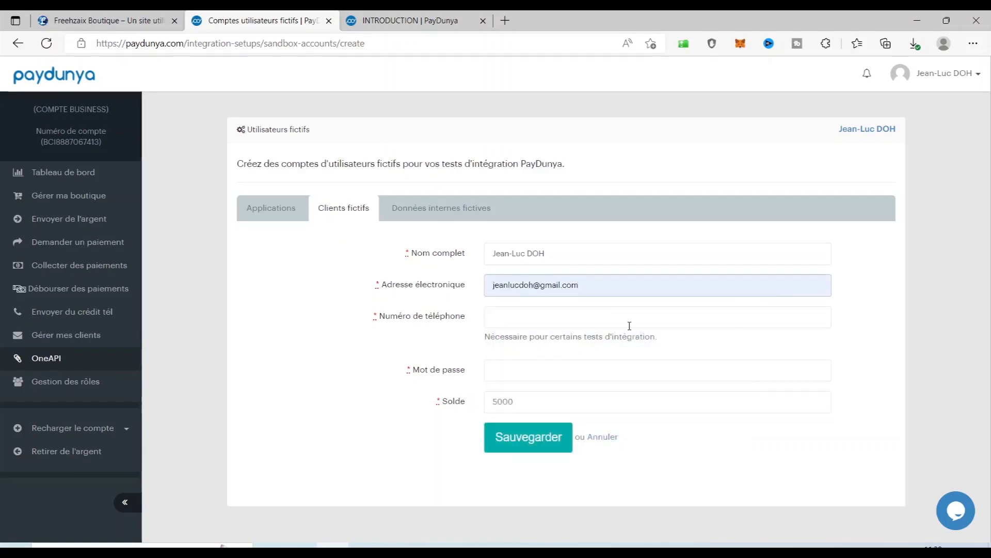
{"action": "left_click", "coordinate": [635, 322]}
{"action": "left_click", "coordinate": [583, 367]}
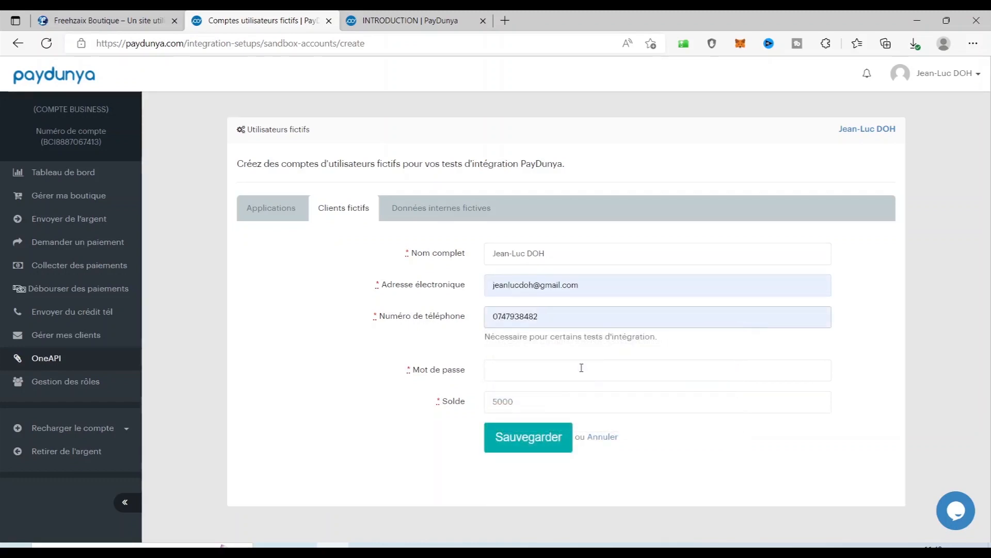
{"action": "left_click", "coordinate": [581, 367]}
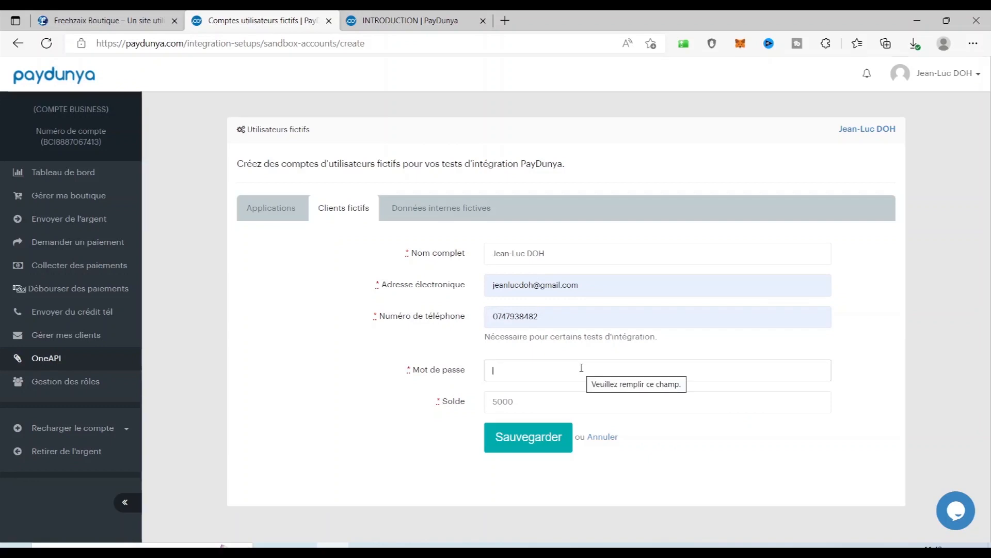
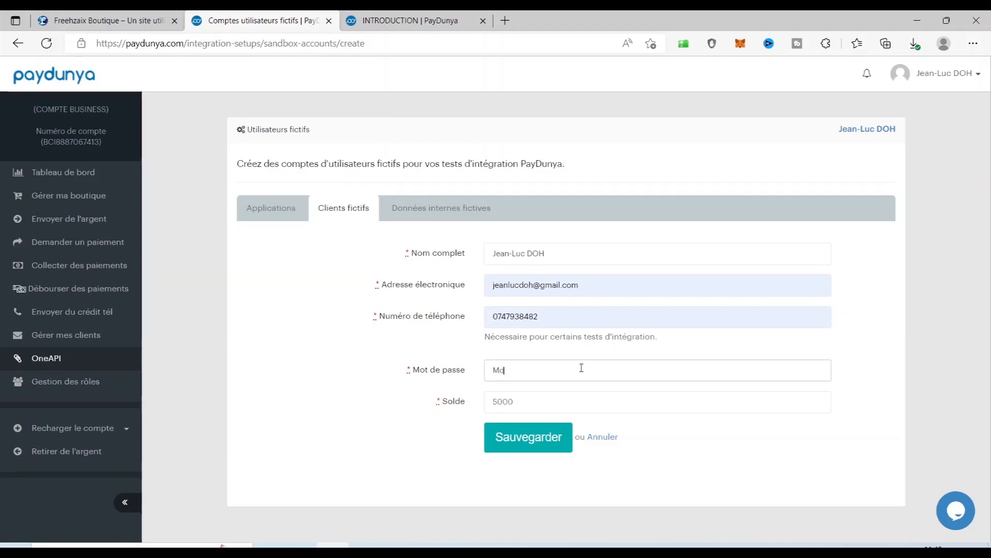
Give the test account a 5 500 FCFA balance and save it
{"action": "left_click", "coordinate": [523, 402]}
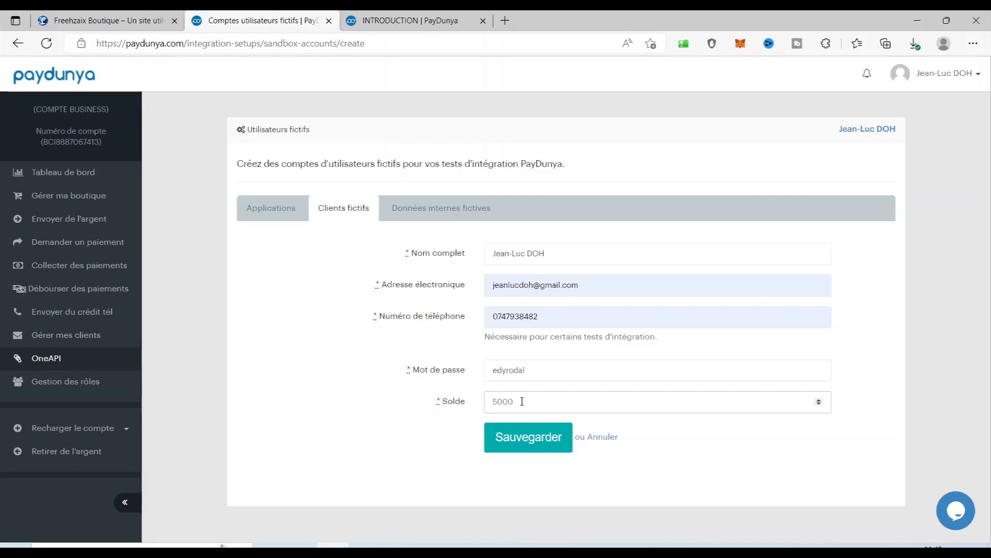
{"action": "type", "text": "5"}
{"action": "left_click", "coordinate": [524, 439]}
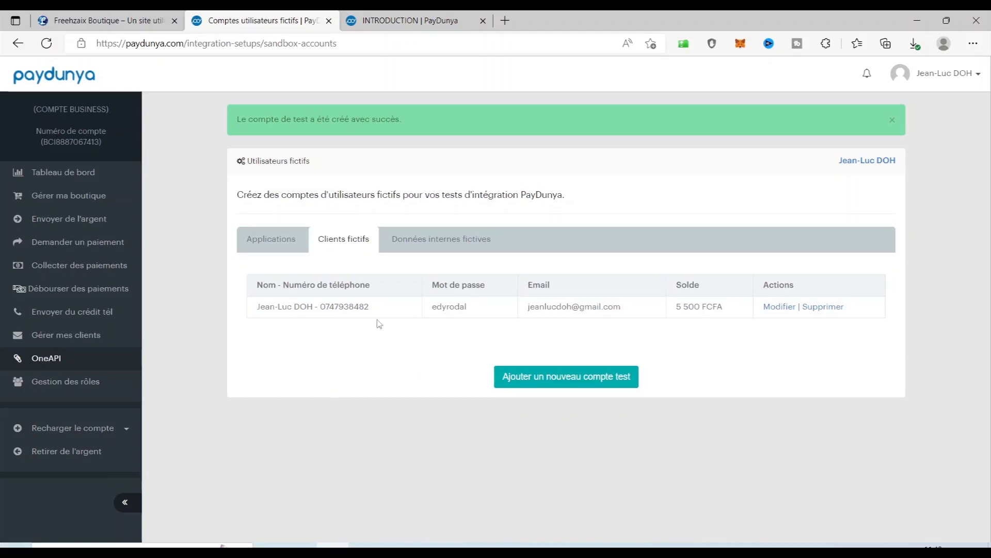
{"action": "left_click_drag", "start_coordinate": [678, 308], "coordinate": [714, 308]}
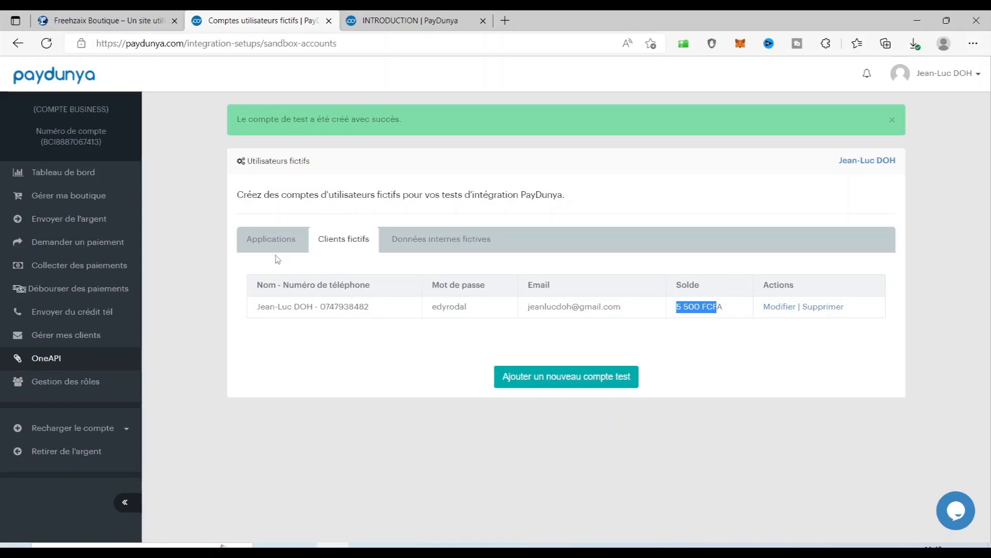
{"action": "left_click", "coordinate": [120, 16]}
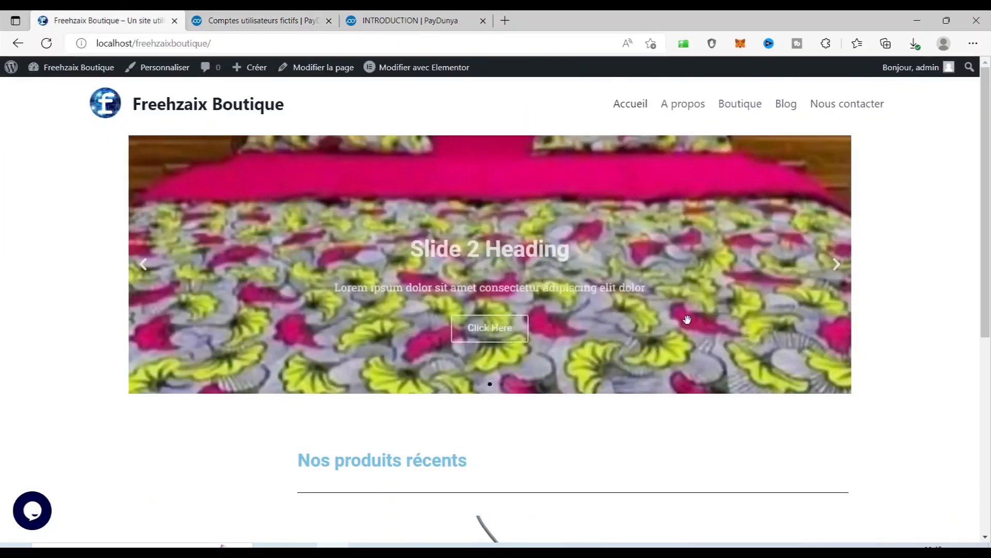
Add the Manette UCOM USB gamepad to the cart from the shop page
{"action": "scroll", "coordinate": [711, 326], "scroll_direction": "down", "scroll_amount": 5}
{"action": "scroll", "coordinate": [711, 326], "scroll_direction": "down", "scroll_amount": 1}
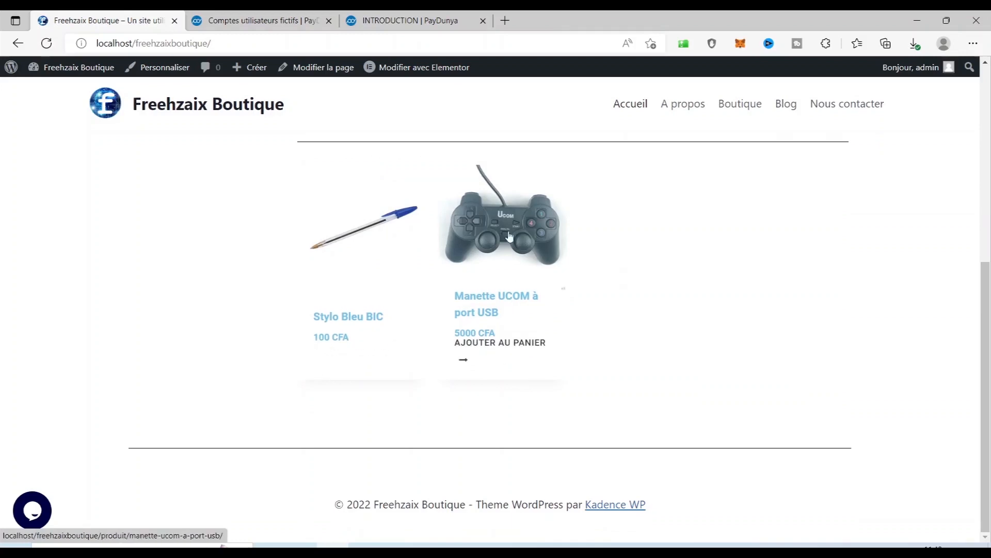
{"action": "left_click", "coordinate": [522, 343]}
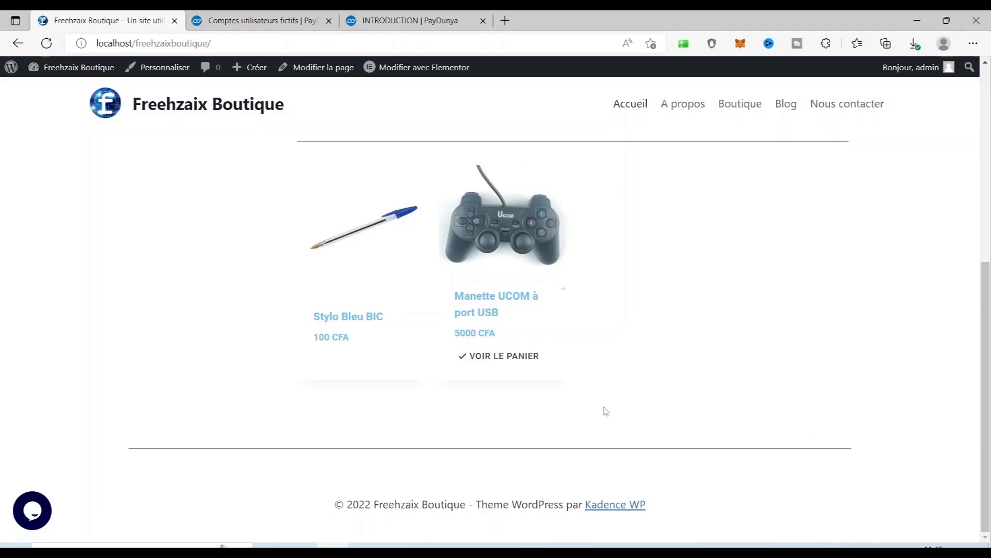
Add five Stylo Bleu BIC pens to the cart from the pen's product page
{"action": "mouse_move", "coordinate": [364, 319]}
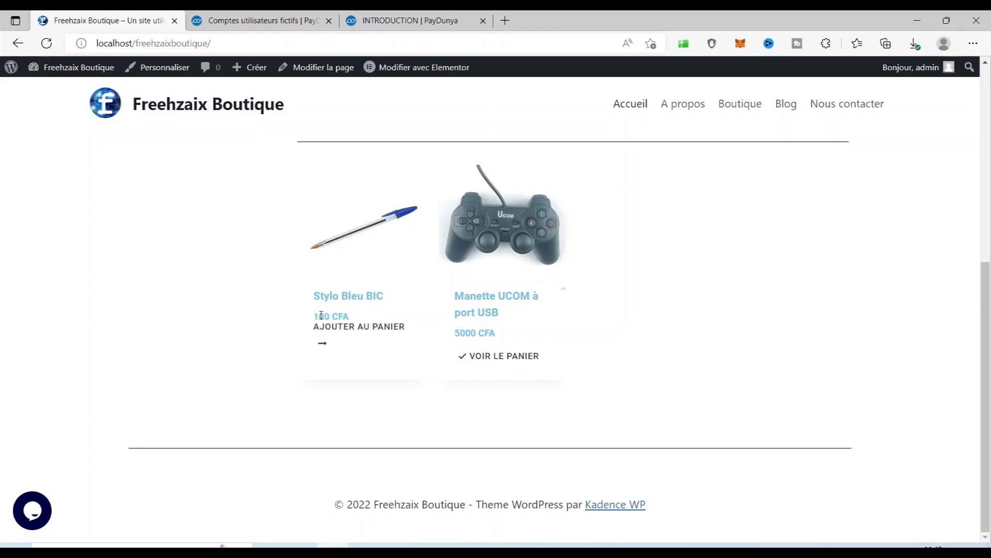
{"action": "left_click", "coordinate": [359, 262]}
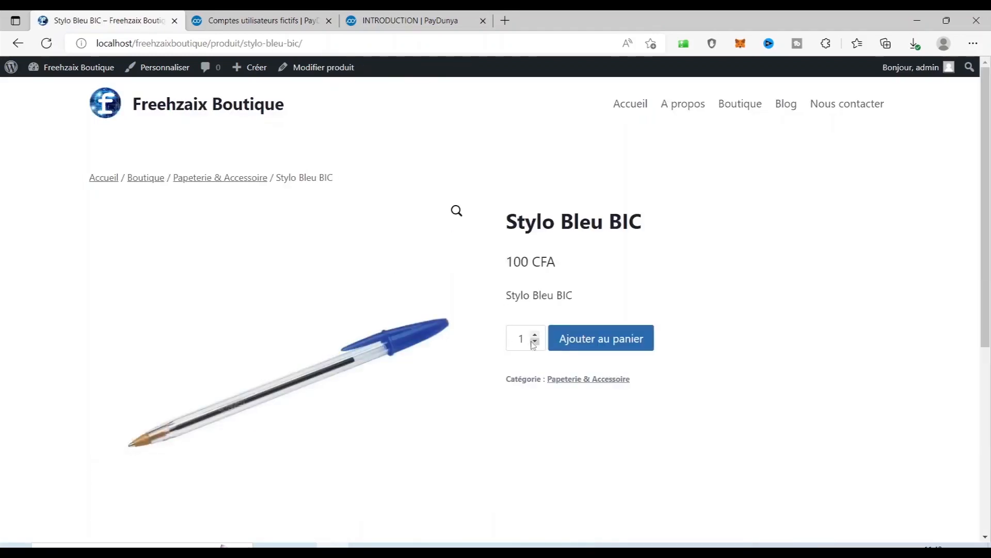
{"action": "left_click", "coordinate": [535, 335]}
{"action": "left_click", "coordinate": [535, 336]}
{"action": "left_click", "coordinate": [535, 335]}
{"action": "left_click", "coordinate": [618, 346]}
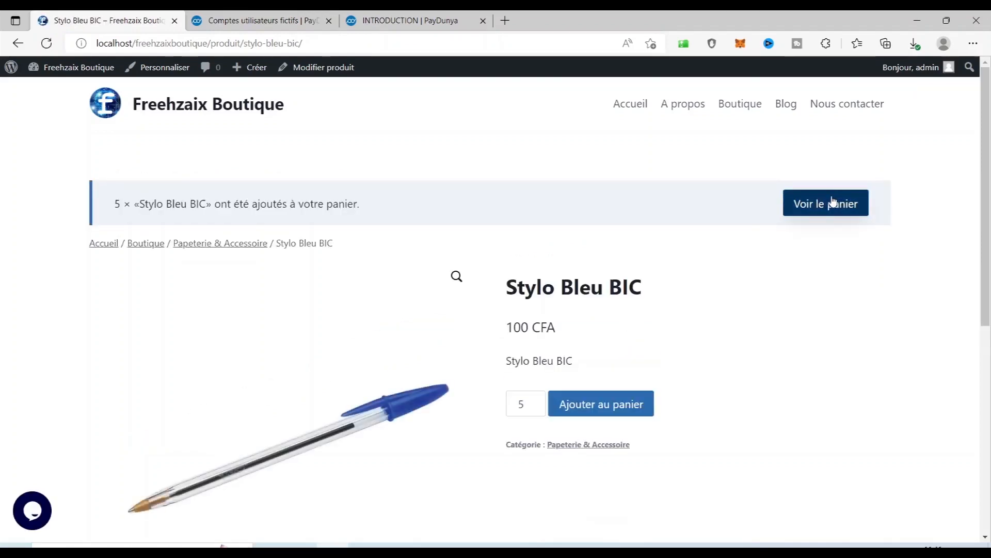
Go from the cart with one gamepad and five pens (5500 CFA) to checkout
{"action": "left_click", "coordinate": [833, 201]}
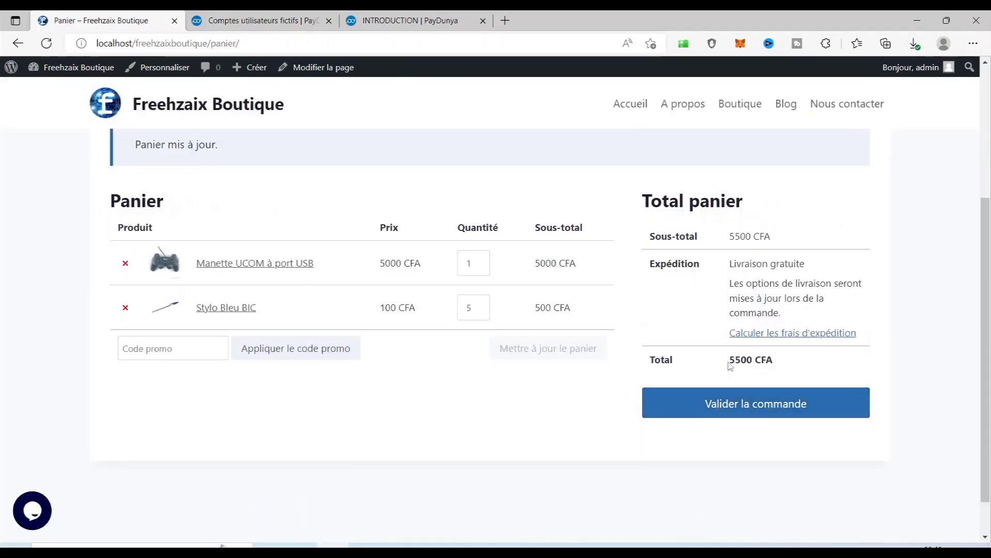
{"action": "left_click", "coordinate": [269, 19]}
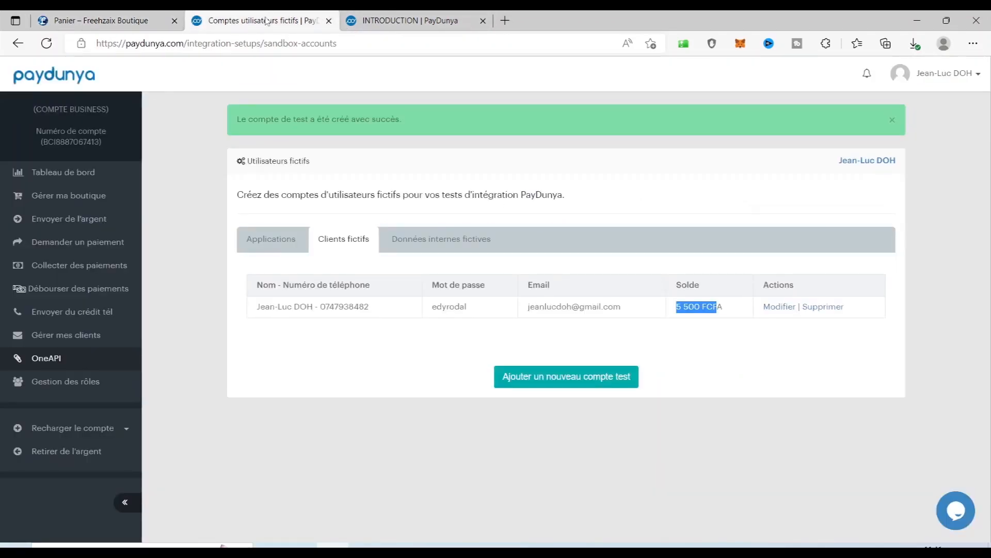
{"action": "left_click", "coordinate": [80, 20]}
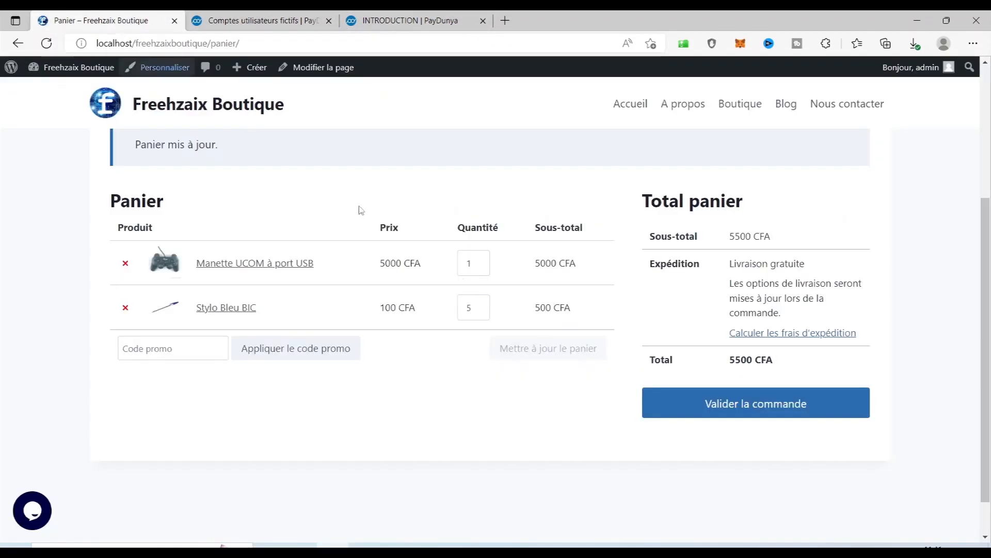
{"action": "left_click", "coordinate": [761, 408]}
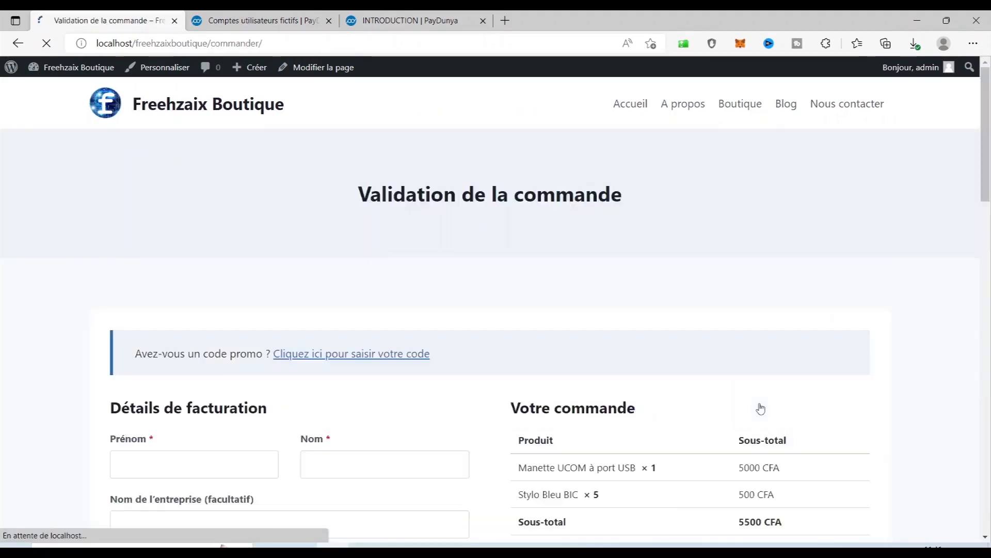
Enter the customer's first and last name, company, street, city, region and postal code
{"action": "scroll", "coordinate": [760, 408], "scroll_direction": "down", "scroll_amount": 1}
{"action": "scroll", "coordinate": [760, 408], "scroll_direction": "down", "scroll_amount": 1}
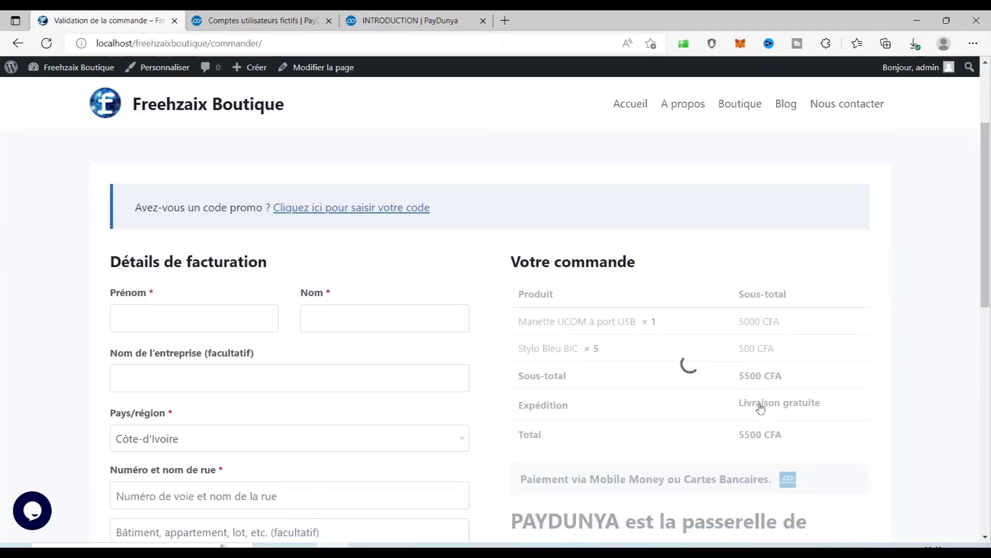
{"action": "left_click", "coordinate": [176, 311]}
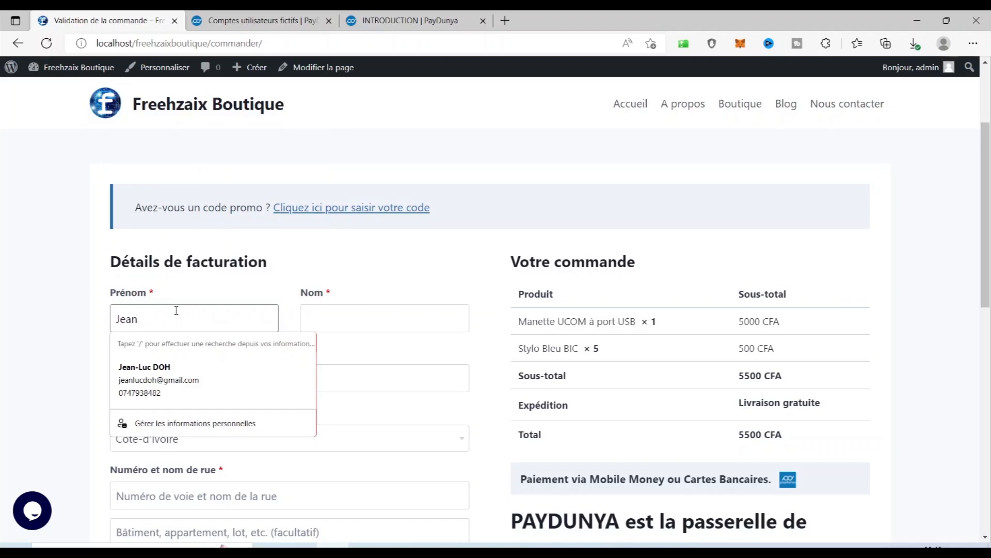
{"action": "key", "text": "Tab"}
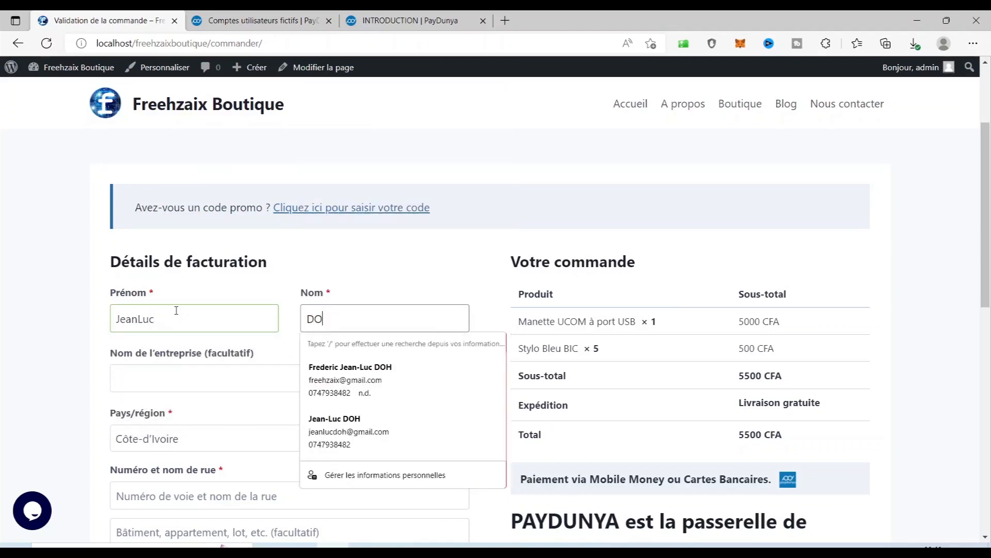
{"action": "key", "text": "Tab"}
{"action": "key", "text": "Tab"}
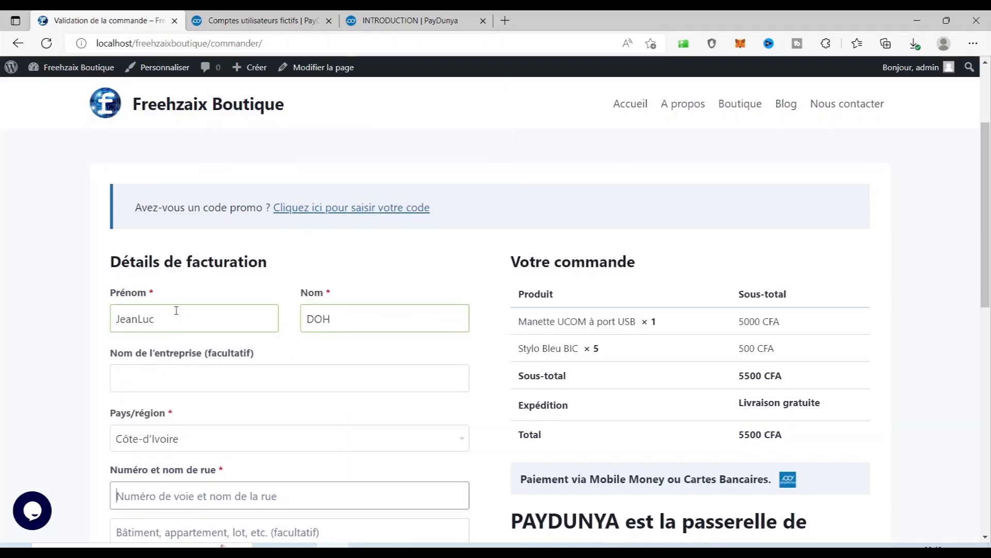
{"action": "type", "text": "Treichville"}
{"action": "key", "text": "Tab"}
{"action": "type", "text": "Aville"}
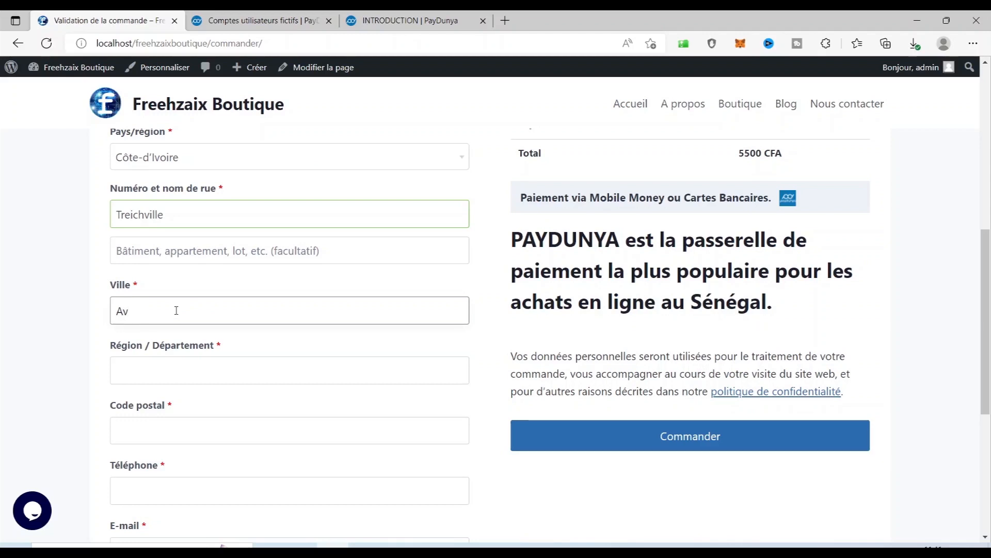
{"action": "type", "text": "jan"}
{"action": "key", "text": "Tab"}
{"action": "type", "text": "Abidjan"}
{"action": "key", "text": "Tab"}
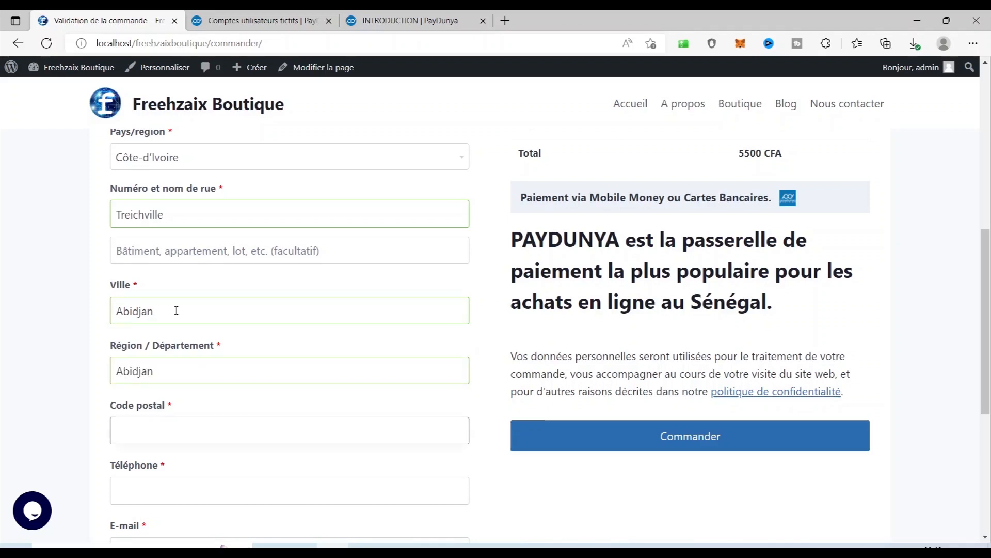
{"action": "type", "text": "00225"}
Fill the phone number and e-mail from the browser's saved contact suggestions
{"action": "key", "text": "Tab"}
{"action": "type", "text": "07"}
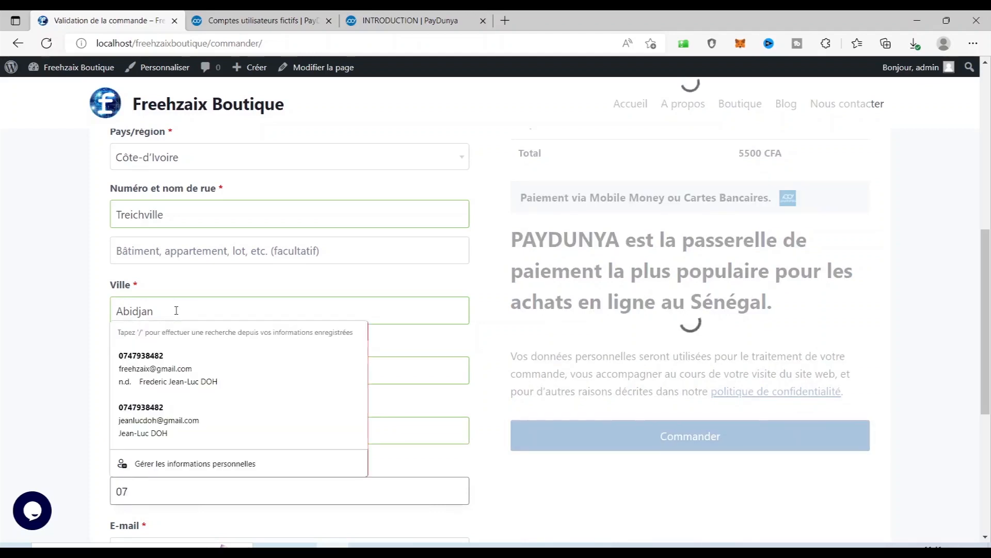
{"action": "key", "text": "Down"}
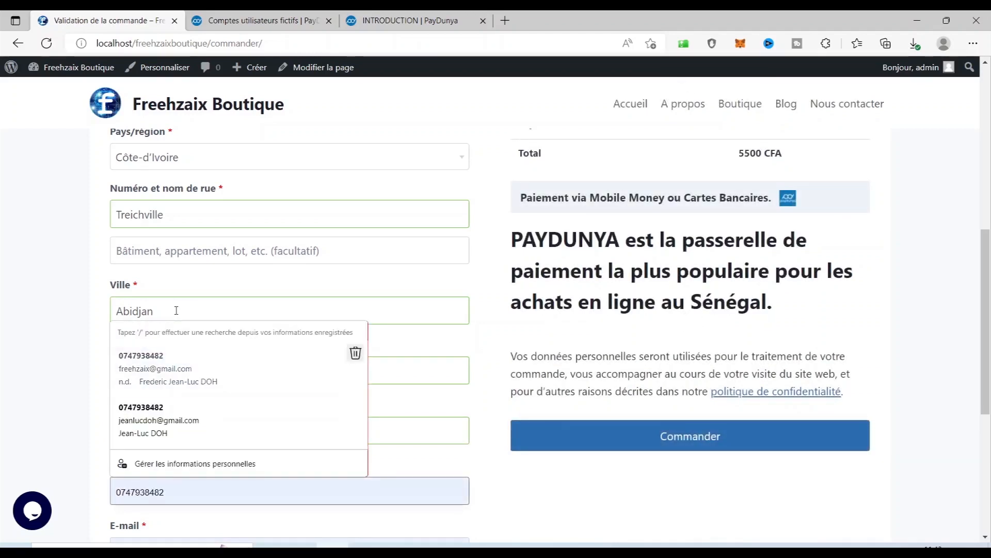
{"action": "key", "text": "Return"}
{"action": "scroll", "coordinate": [305, 458], "scroll_direction": "down", "scroll_amount": 5}
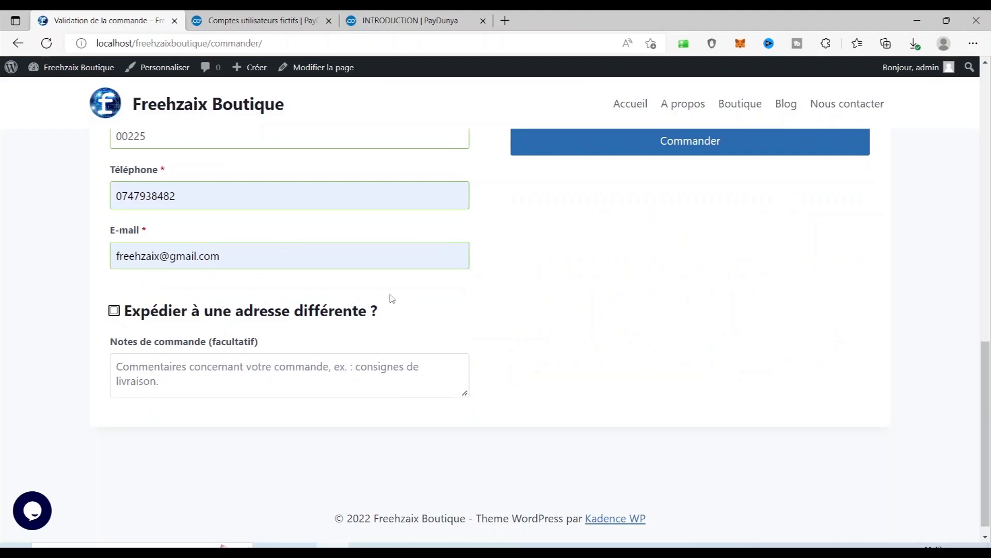
{"action": "triple_click", "coordinate": [323, 246]}
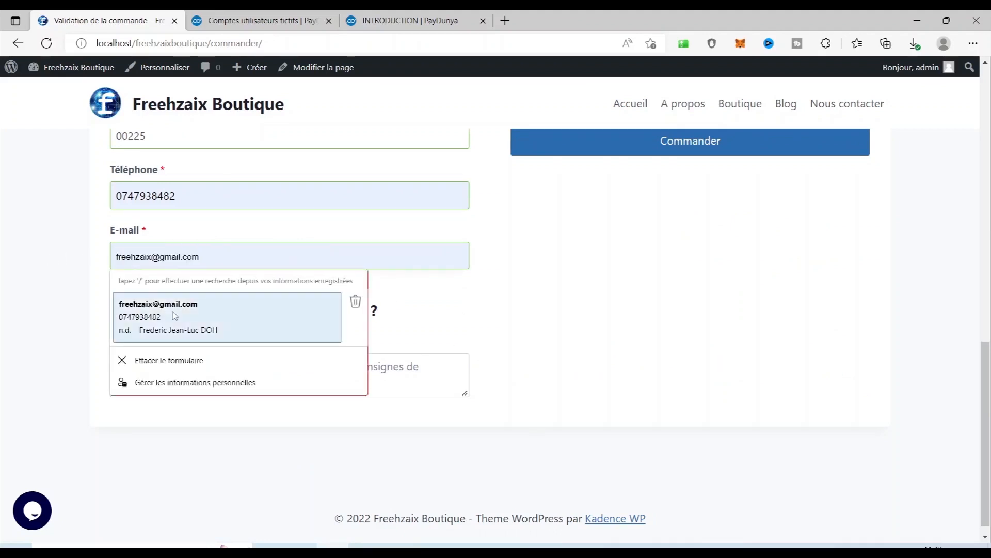
{"action": "type", "text": "je"}
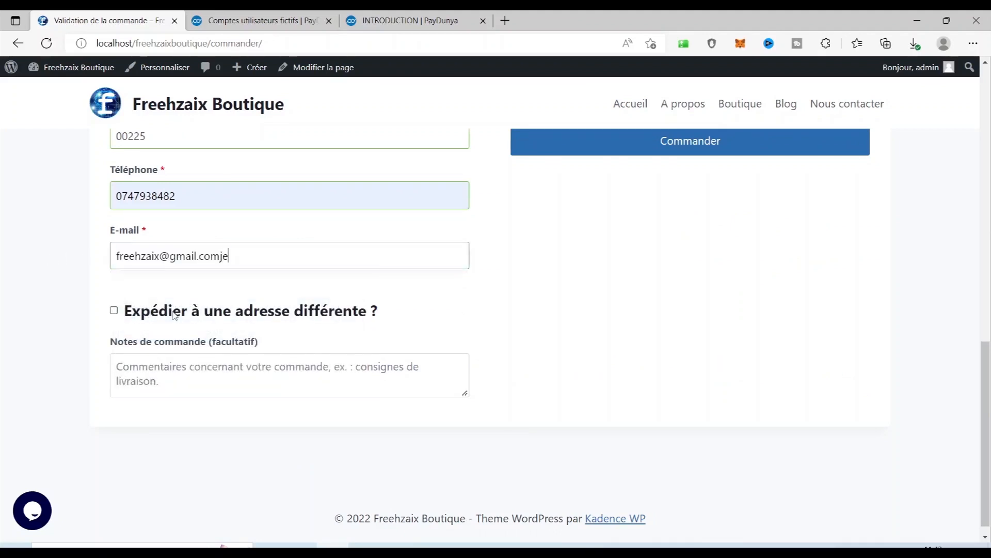
{"action": "key", "text": "ctrl+a"}
{"action": "type", "text": "jean"}
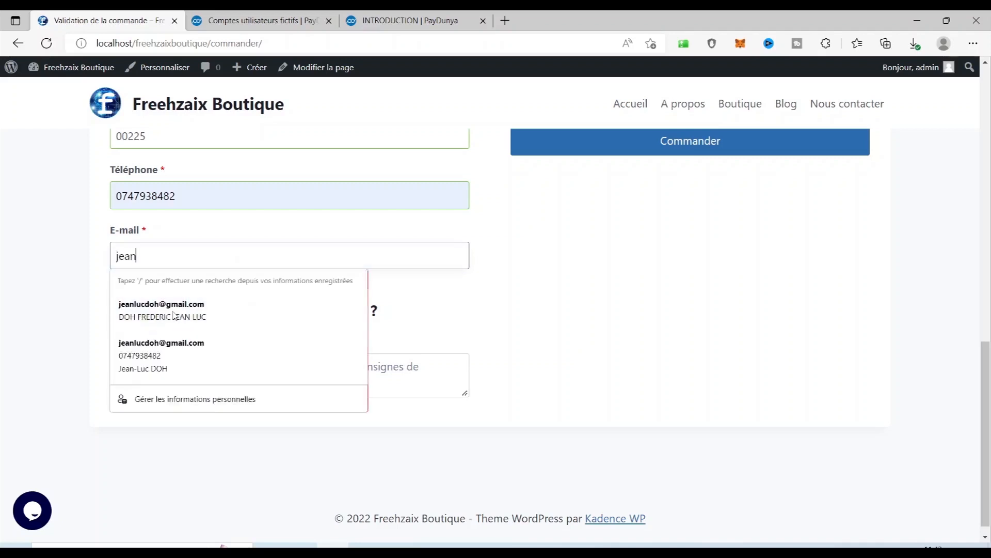
{"action": "left_click", "coordinate": [175, 341]}
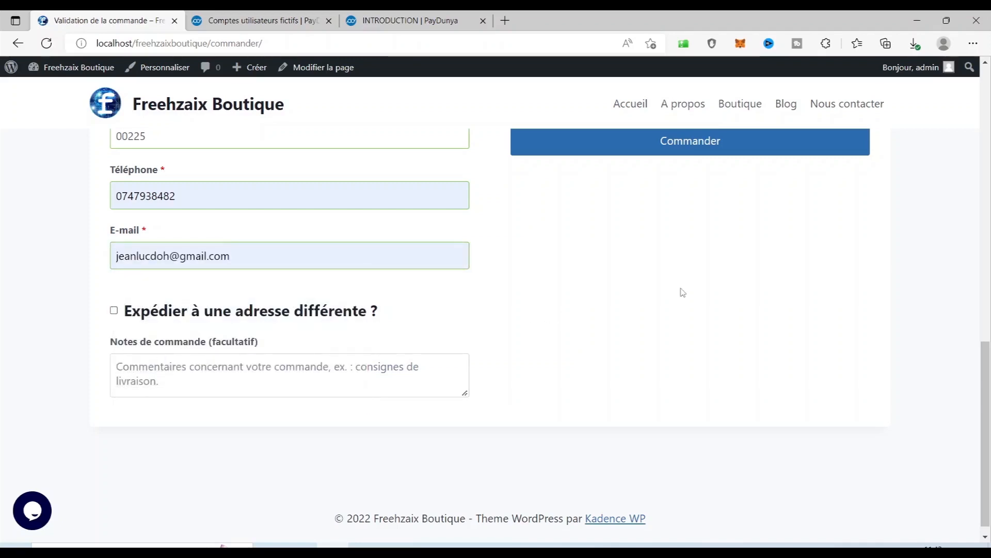
Review the billing form and place the order to proceed to payment
{"action": "scroll", "coordinate": [557, 321], "scroll_direction": "up", "scroll_amount": 5}
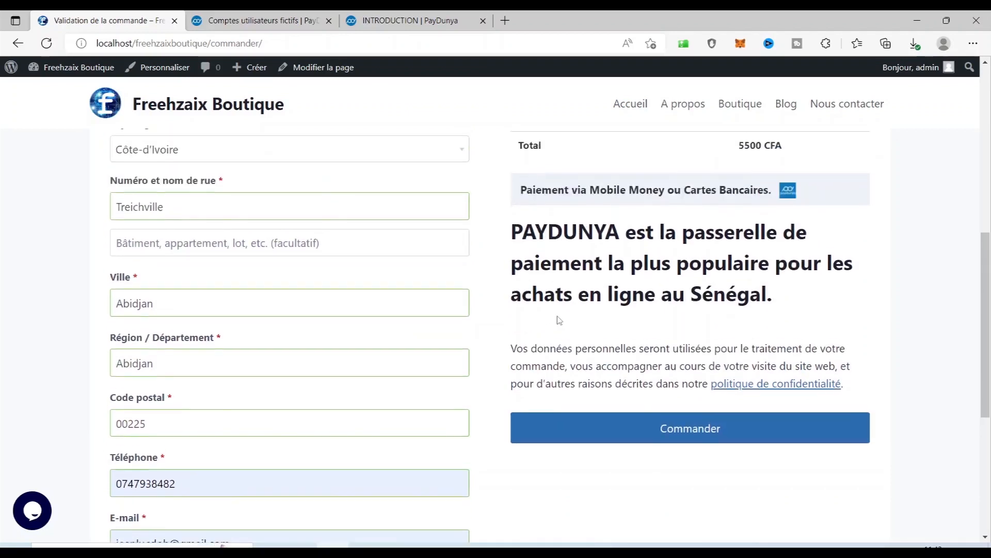
{"action": "scroll", "coordinate": [559, 320], "scroll_direction": "up", "scroll_amount": 3}
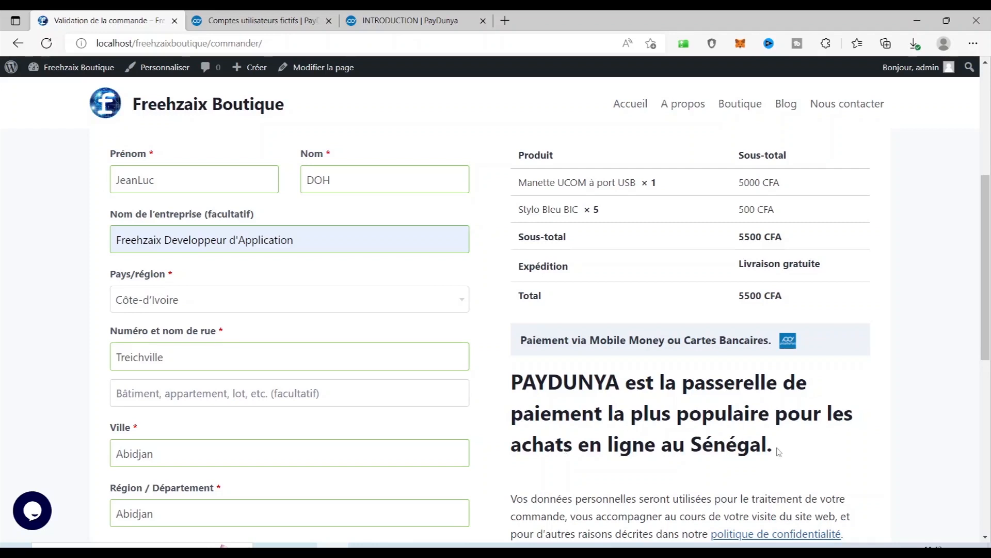
{"action": "scroll", "coordinate": [778, 452], "scroll_direction": "down", "scroll_amount": 1}
{"action": "scroll", "coordinate": [764, 426], "scroll_direction": "down", "scroll_amount": 1}
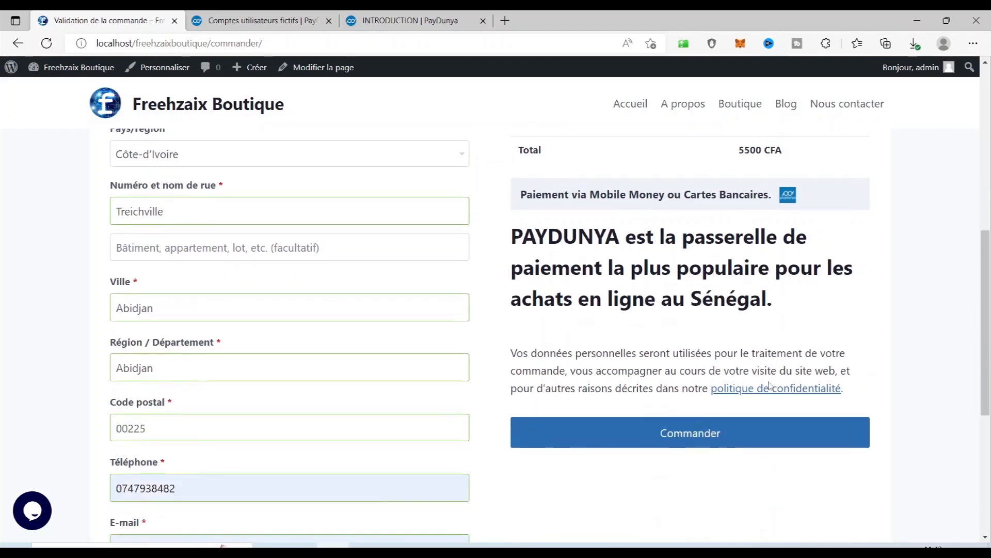
{"action": "left_click", "coordinate": [712, 438]}
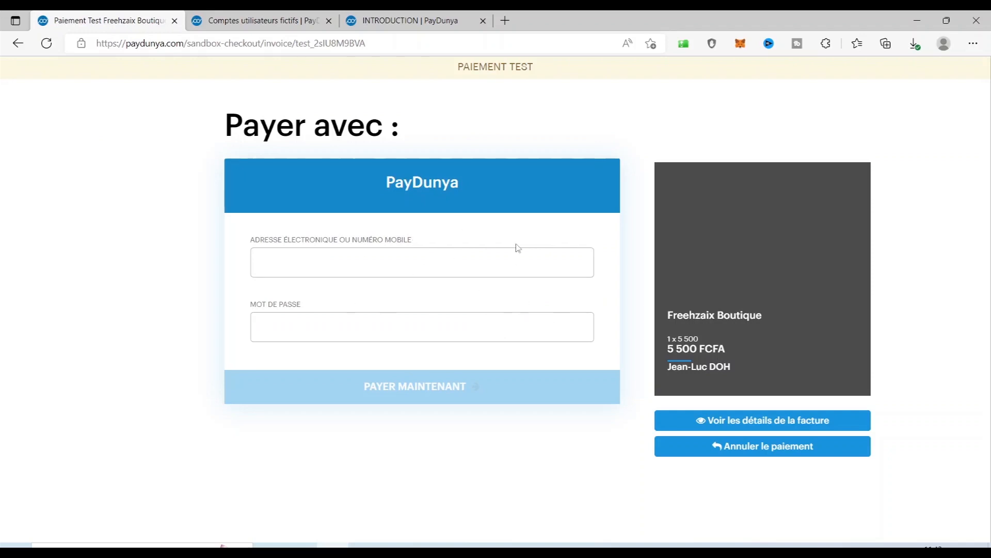
Fill the PayDunya sandbox login with the test account's saved phone number and its password
{"action": "left_click", "coordinate": [465, 262]}
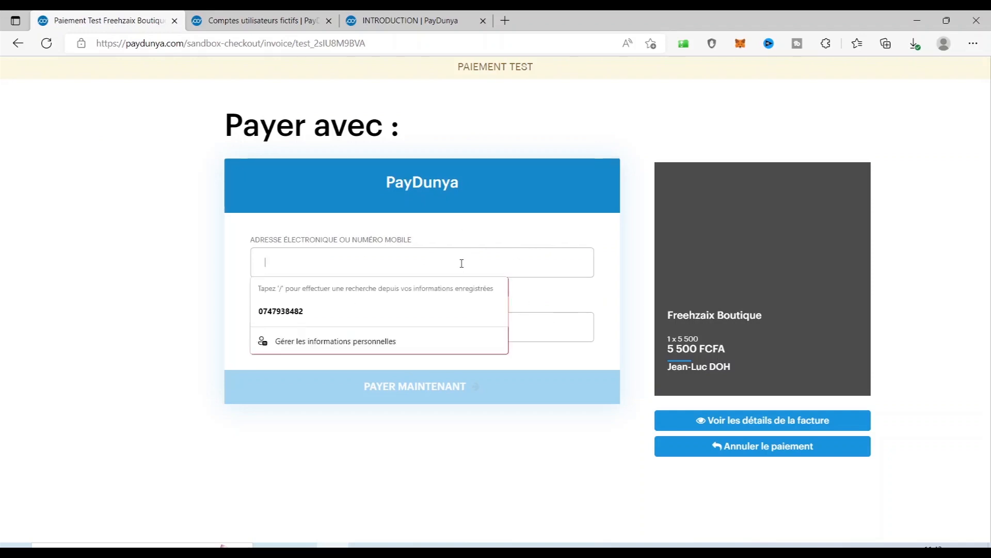
{"action": "left_click", "coordinate": [290, 312]}
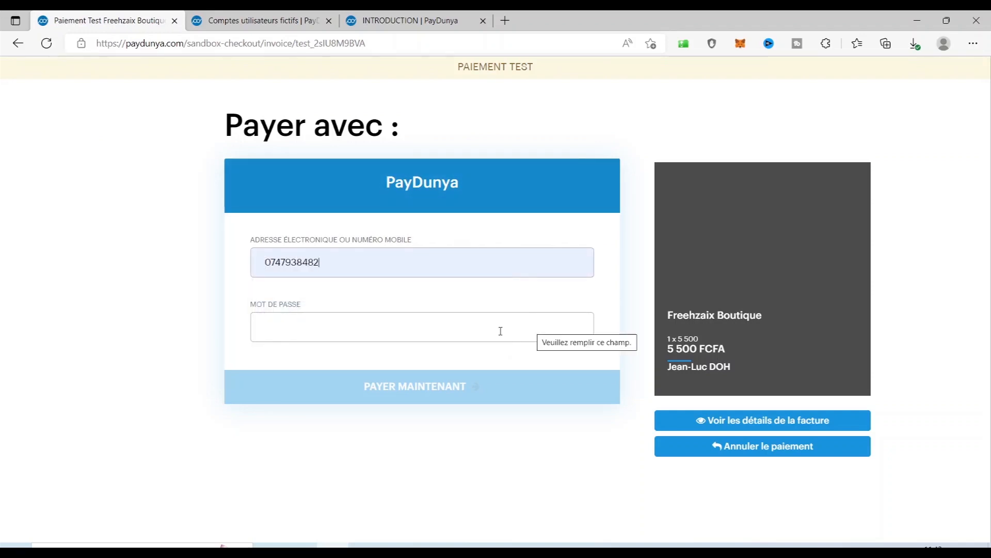
{"action": "left_click", "coordinate": [477, 327]}
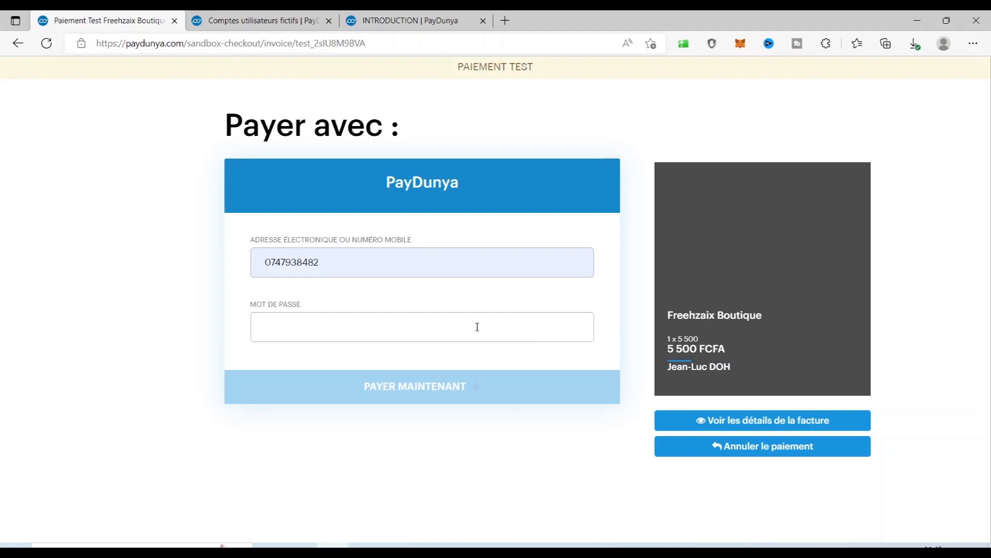
{"action": "type", "text": "•"}
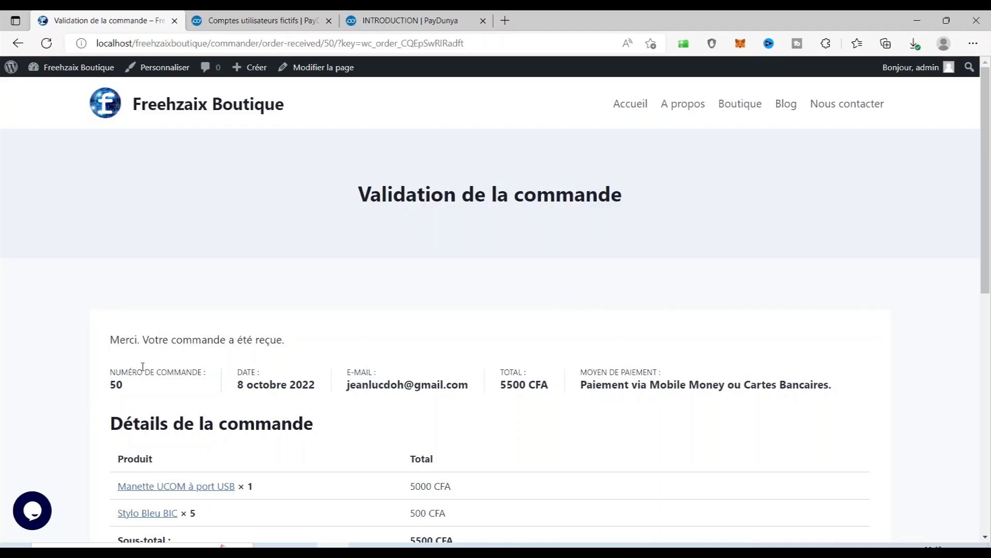
Highlight the order-received message, order date and payment method on the confirmation page
{"action": "left_click_drag", "start_coordinate": [155, 340], "coordinate": [317, 347]}
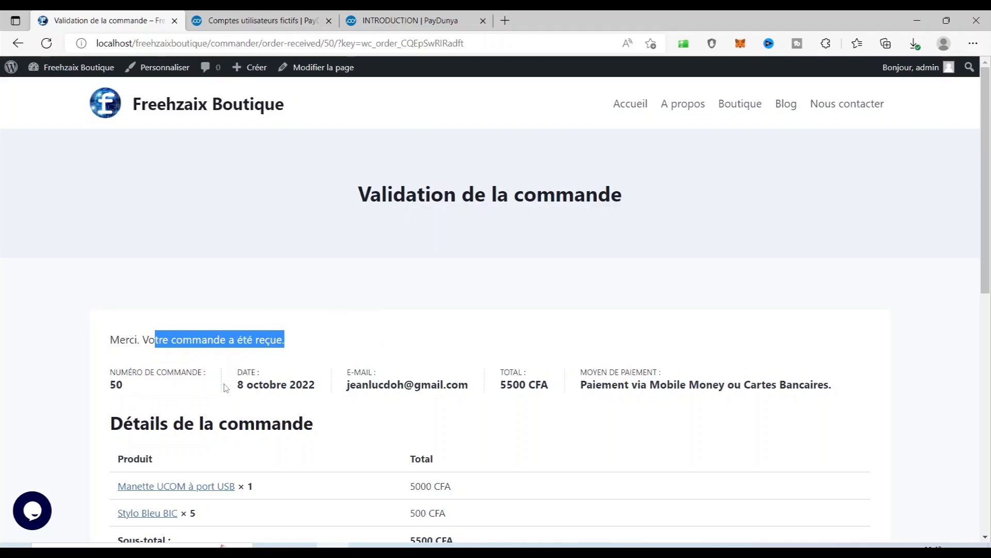
{"action": "left_click_drag", "start_coordinate": [236, 387], "coordinate": [334, 394]}
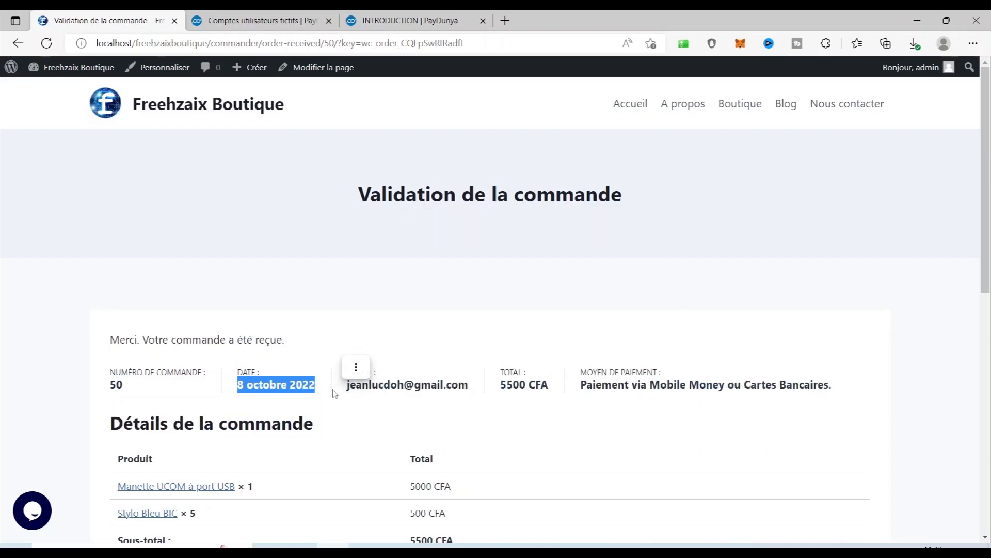
{"action": "left_click_drag", "start_coordinate": [500, 384], "coordinate": [771, 382]}
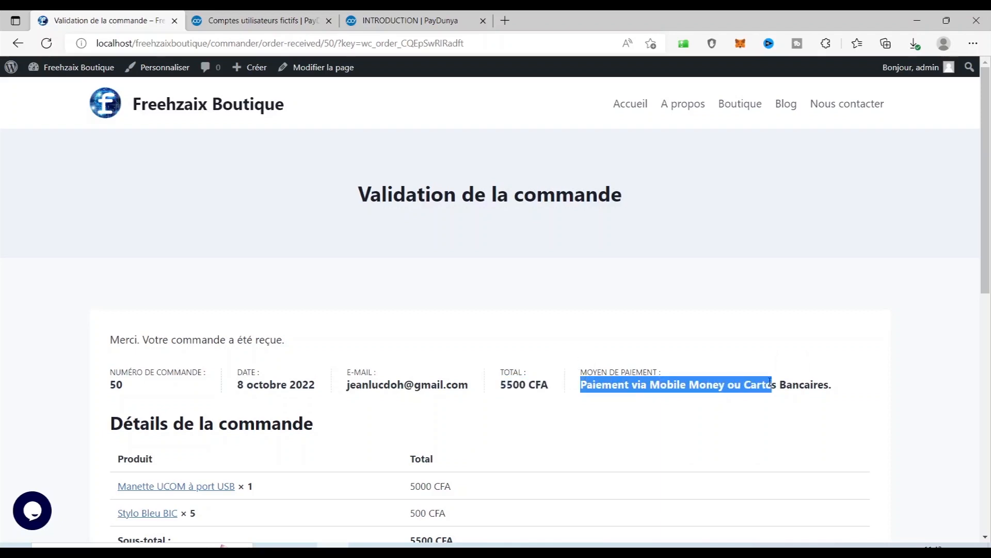
{"action": "scroll", "coordinate": [769, 384], "scroll_direction": "down", "scroll_amount": 3}
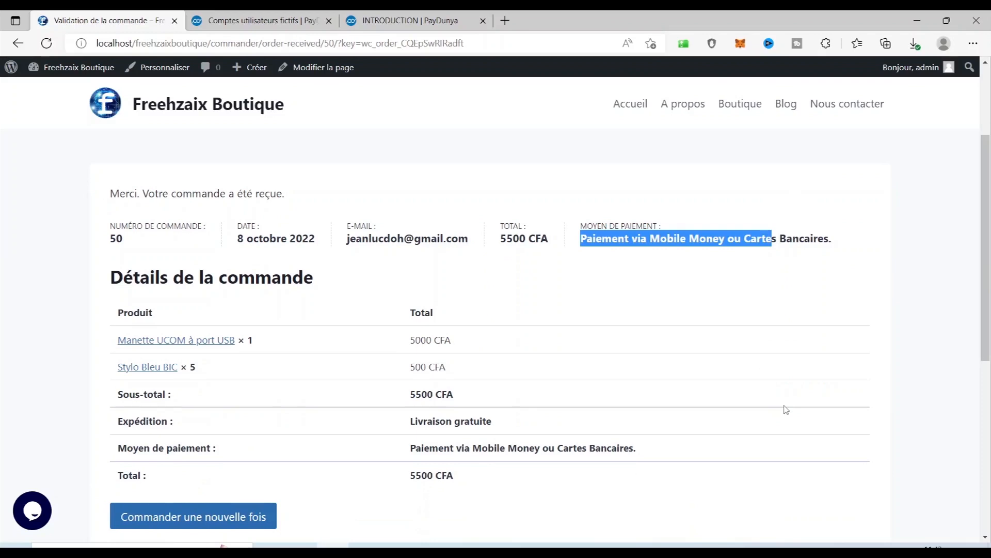
{"action": "scroll", "coordinate": [786, 409], "scroll_direction": "down", "scroll_amount": 3}
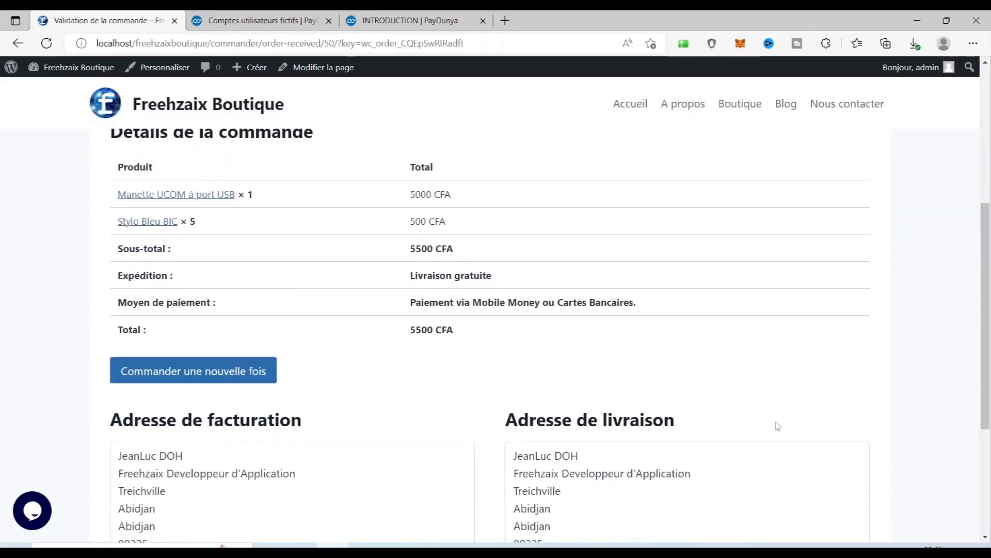
Check the product lines and 5500 CFA totals, then go to the admin dashboard
{"action": "left_click_drag", "start_coordinate": [422, 194], "coordinate": [509, 331]}
{"action": "scroll", "coordinate": [508, 332], "scroll_direction": "down", "scroll_amount": 4}
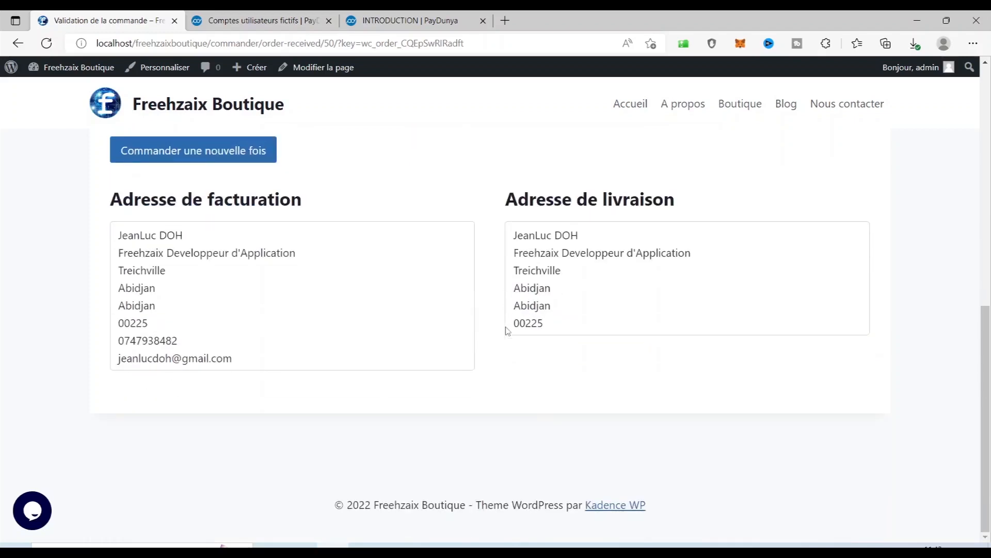
{"action": "scroll", "coordinate": [508, 331], "scroll_direction": "up", "scroll_amount": 10}
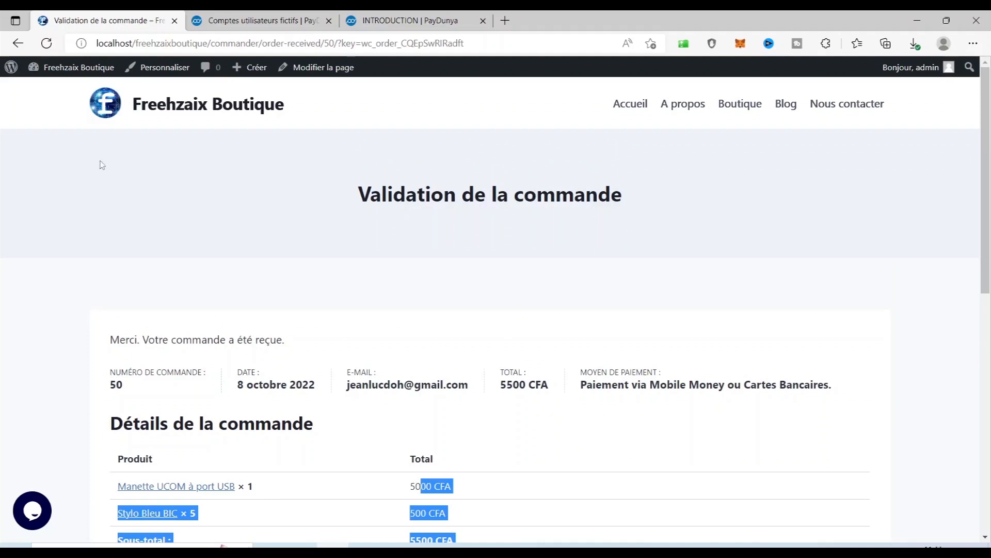
{"action": "mouse_move", "coordinate": [55, 72]}
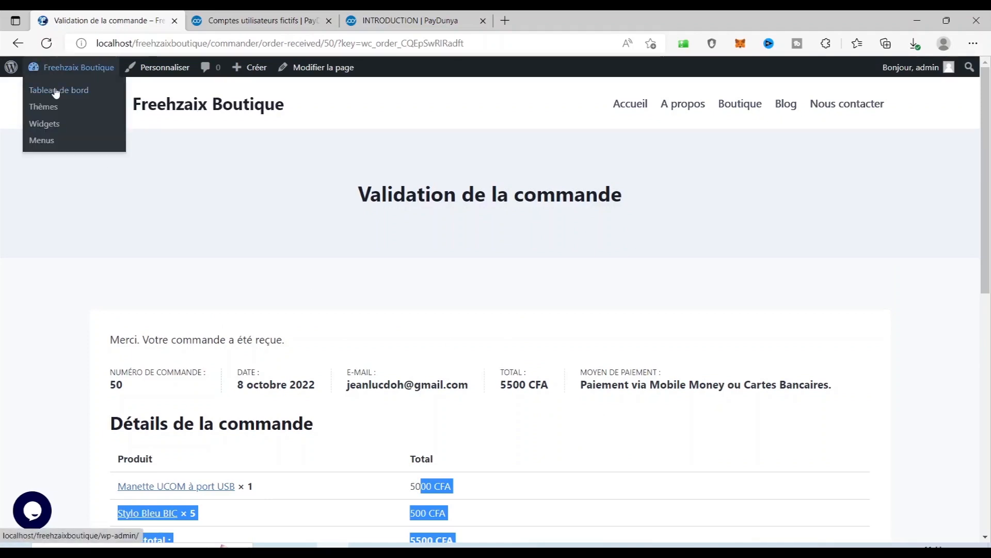
{"action": "left_click", "coordinate": [56, 92]}
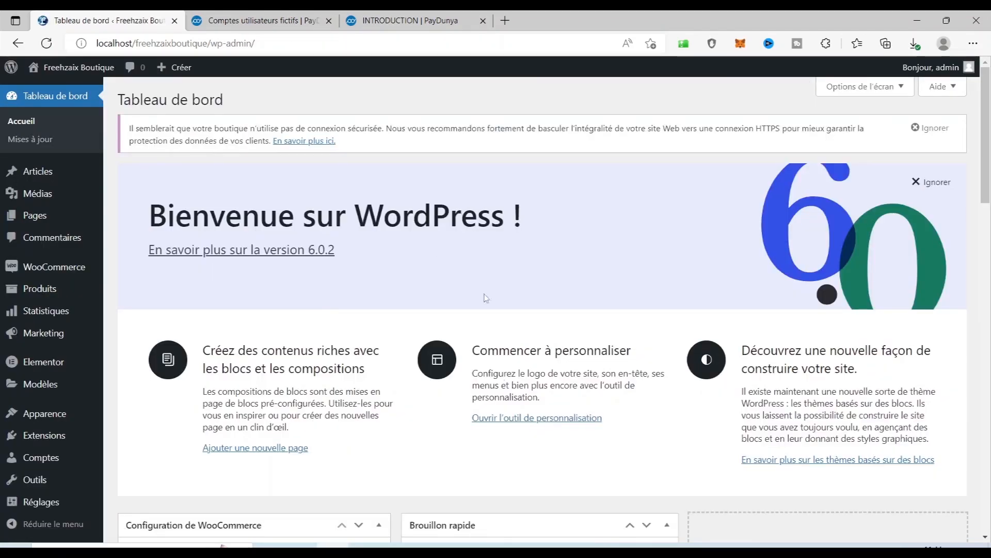
Open WooCommerce Commandes and open completed order #50 (5500 CFA) for editing
{"action": "mouse_move", "coordinate": [40, 268]}
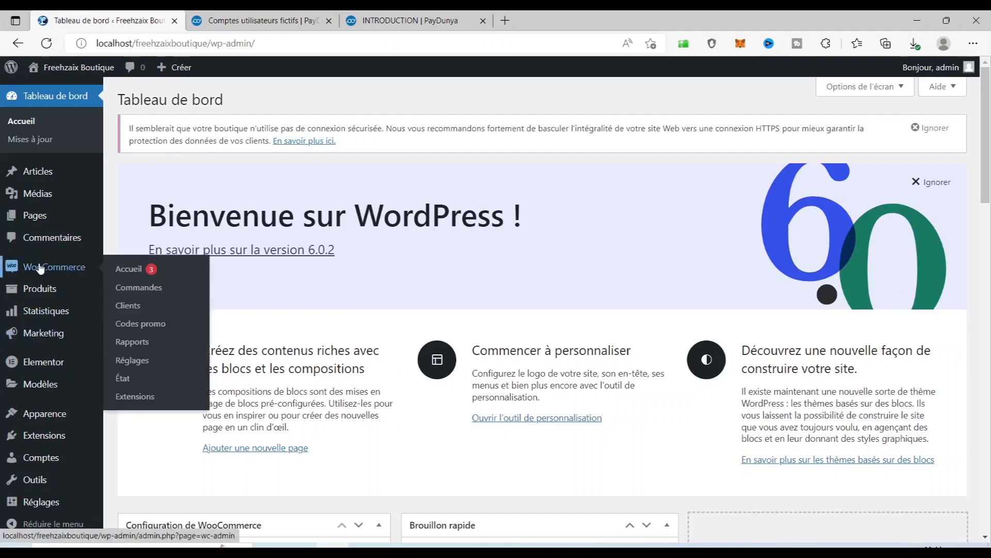
{"action": "left_click", "coordinate": [143, 290]}
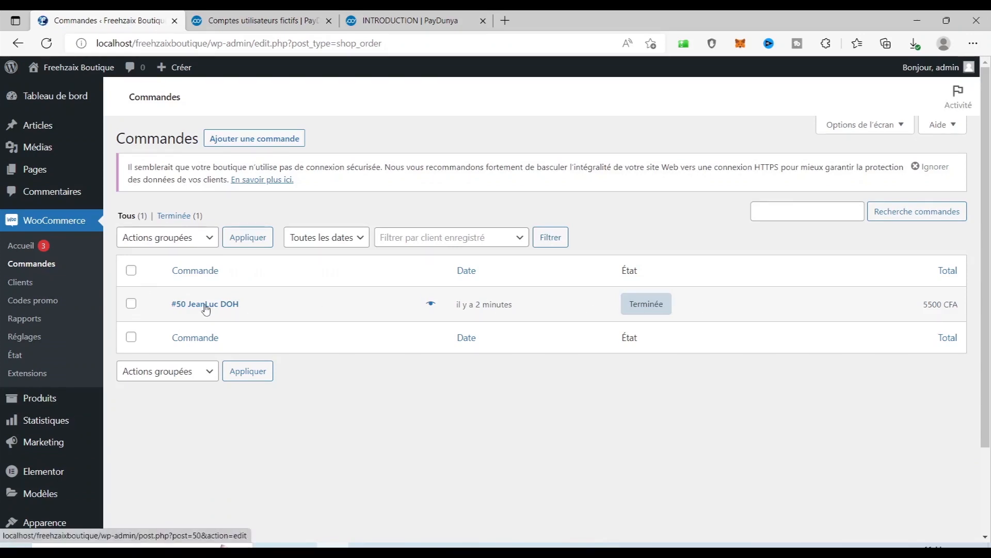
{"action": "left_click", "coordinate": [651, 309]}
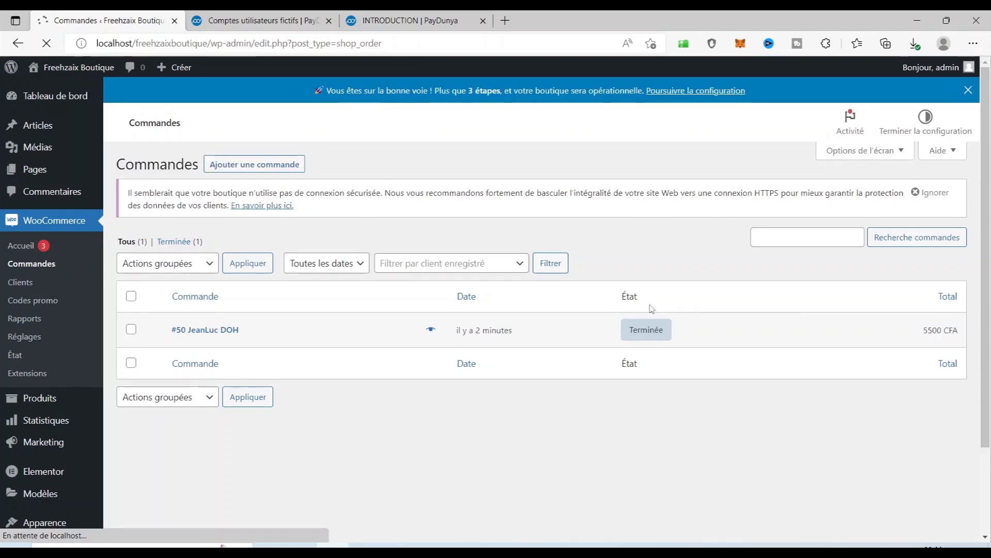
Review order #50 and select the 'E-mail de facture / détails de la commande' order action
{"action": "scroll", "coordinate": [583, 289], "scroll_direction": "down", "scroll_amount": 2}
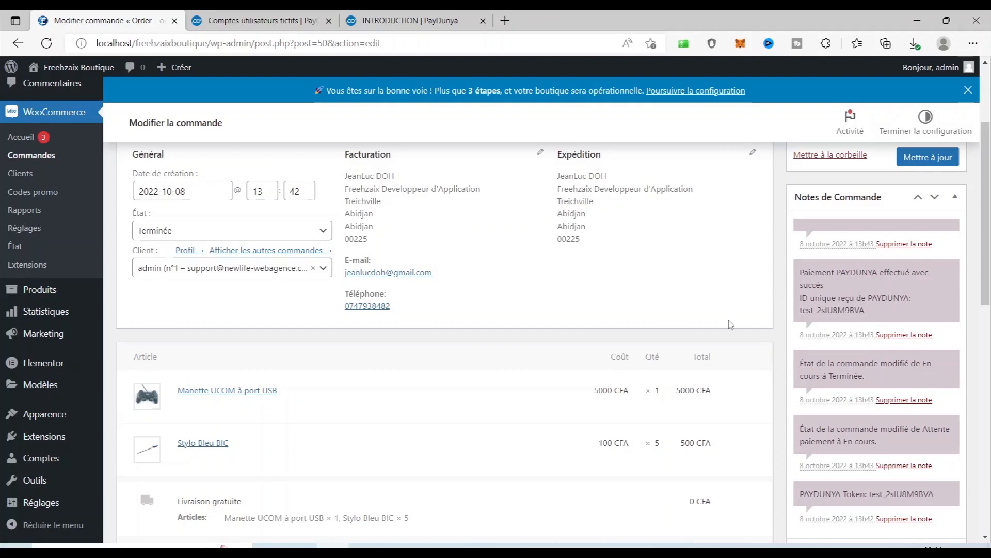
{"action": "scroll", "coordinate": [731, 324], "scroll_direction": "up", "scroll_amount": 3}
{"action": "scroll", "coordinate": [731, 325], "scroll_direction": "down", "scroll_amount": 4}
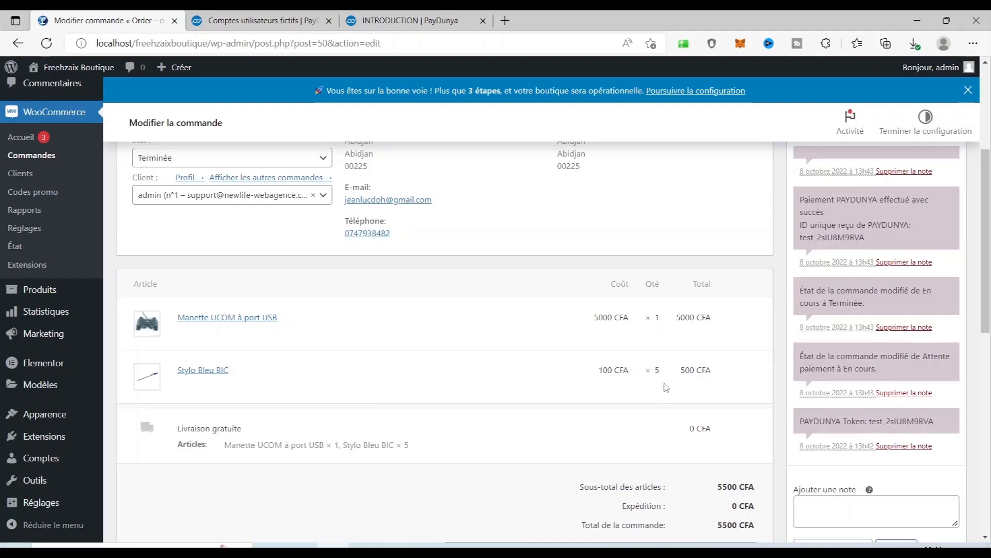
{"action": "scroll", "coordinate": [629, 388], "scroll_direction": "down", "scroll_amount": 5}
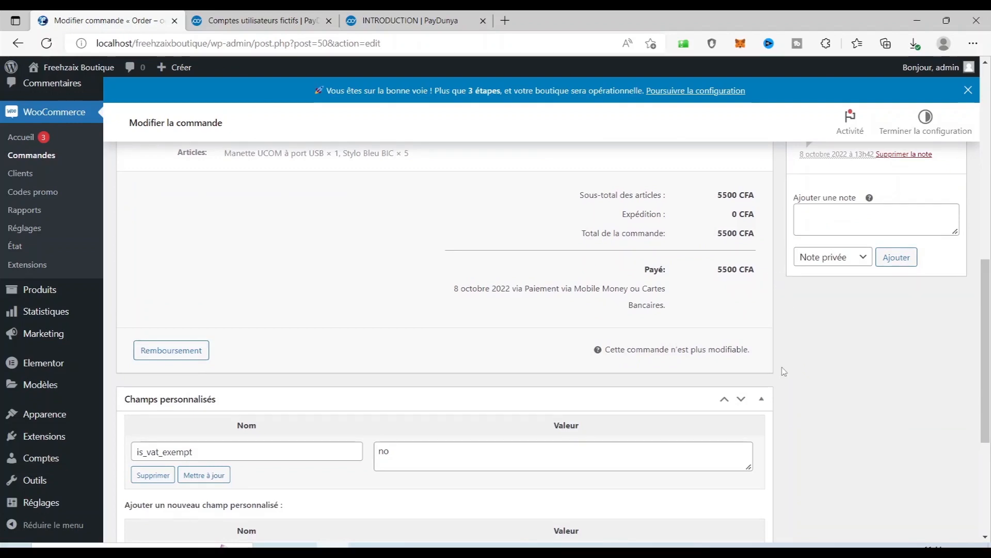
{"action": "scroll", "coordinate": [785, 372], "scroll_direction": "down", "scroll_amount": 4}
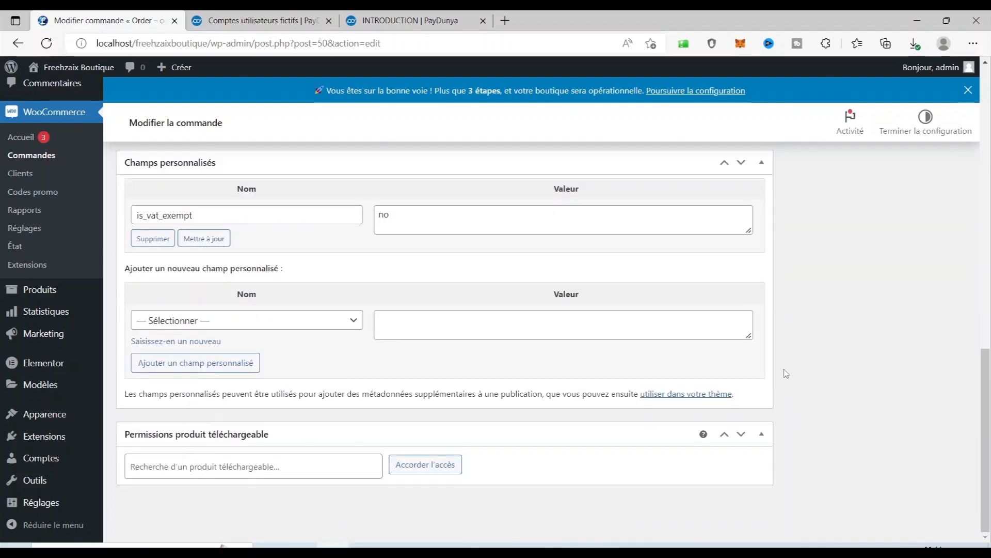
{"action": "scroll", "coordinate": [785, 373], "scroll_direction": "up", "scroll_amount": 10}
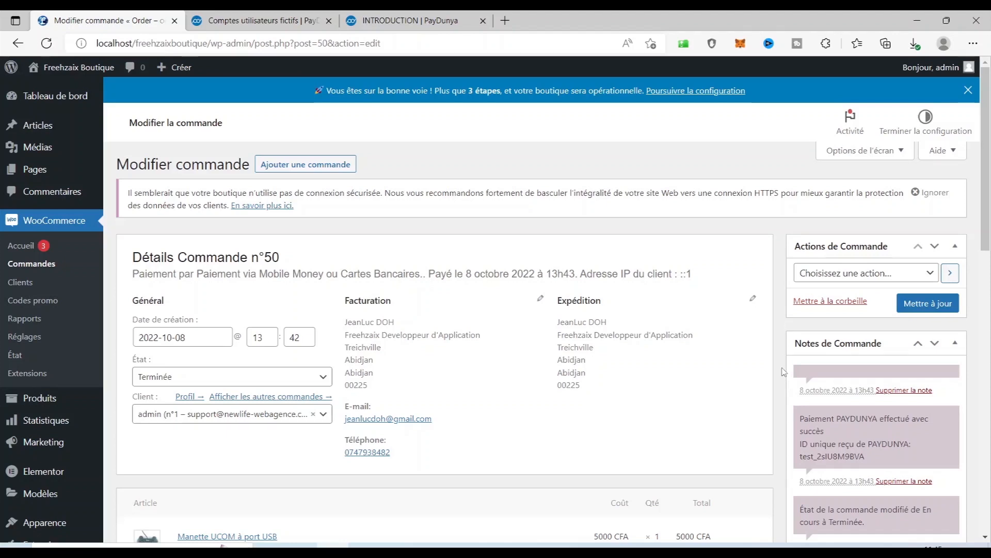
{"action": "left_click", "coordinate": [883, 272]}
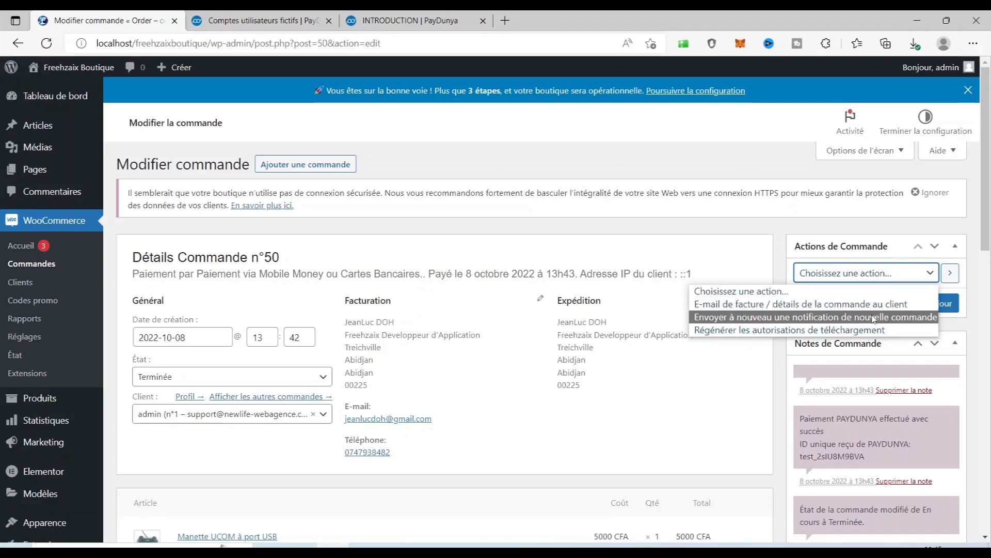
{"action": "left_click", "coordinate": [837, 305]}
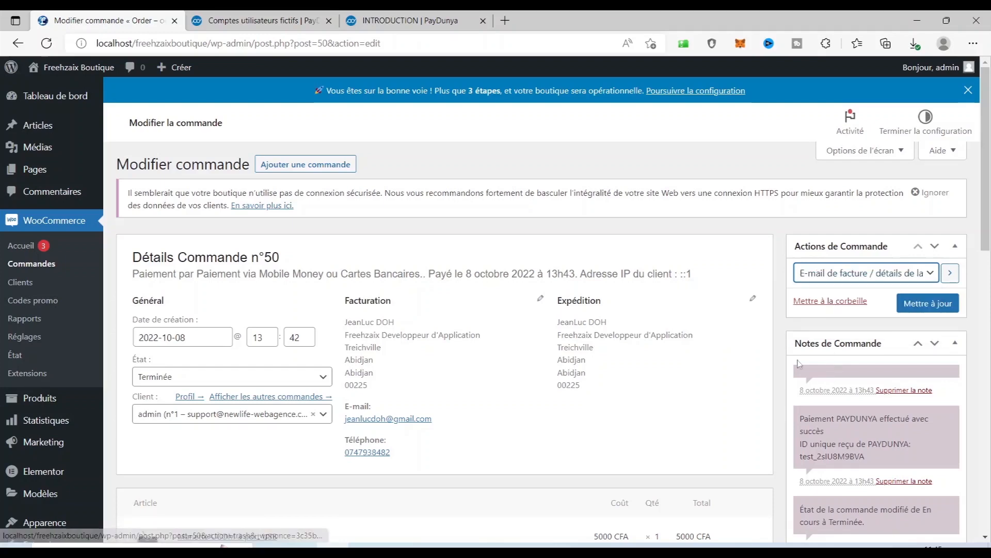
{"action": "scroll", "coordinate": [775, 320], "scroll_direction": "down", "scroll_amount": 4}
{"action": "scroll", "coordinate": [775, 310], "scroll_direction": "down", "scroll_amount": 4}
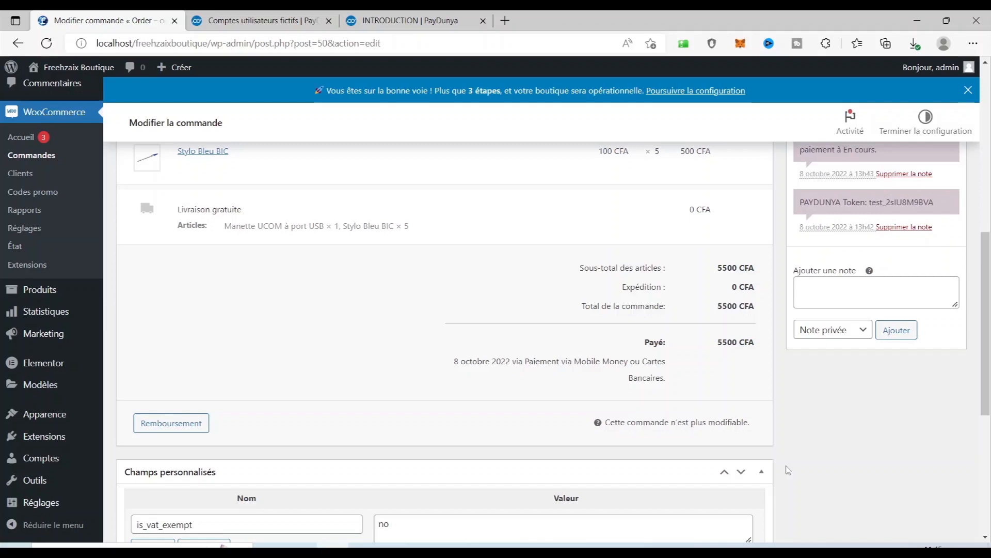
{"action": "scroll", "coordinate": [787, 470], "scroll_direction": "up", "scroll_amount": 6}
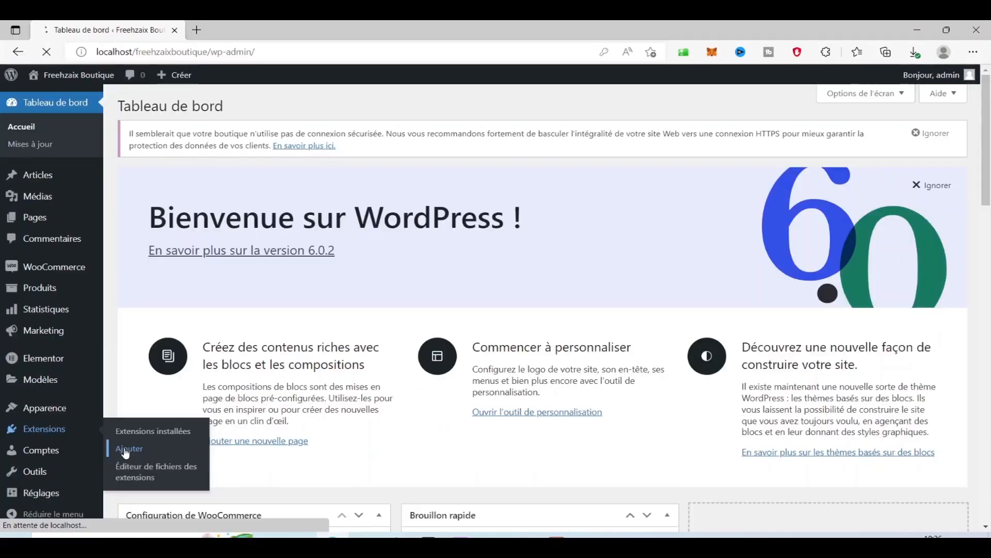
Search for 'all in one wp migration', then install and activate the plugin
{"action": "left_click", "coordinate": [124, 449]}
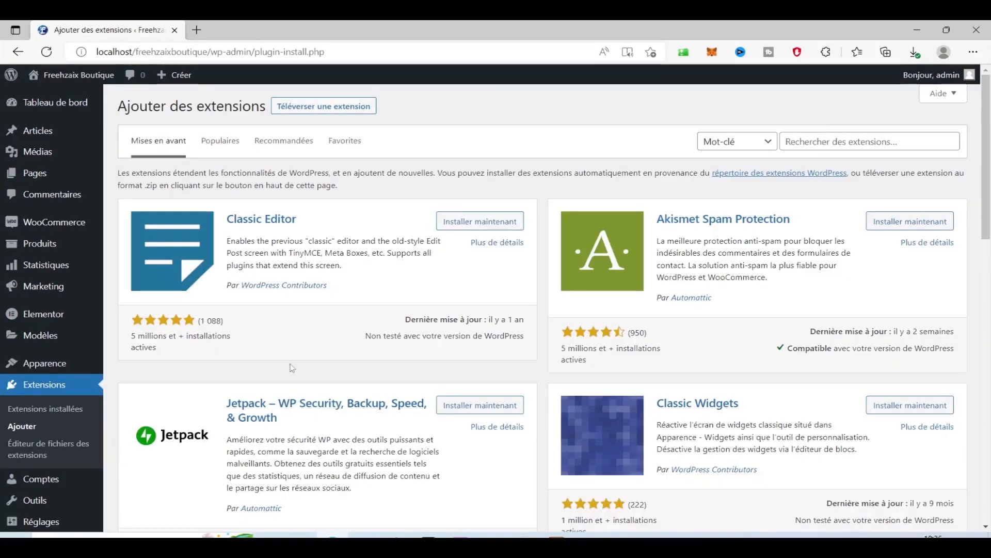
{"action": "left_click", "coordinate": [865, 140]}
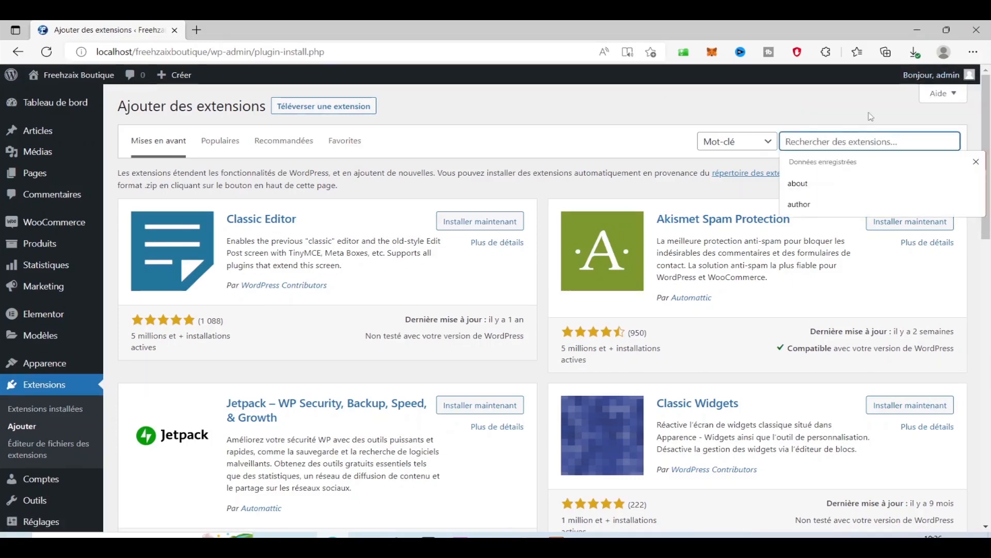
{"action": "type", "text": "all in one wp migration"}
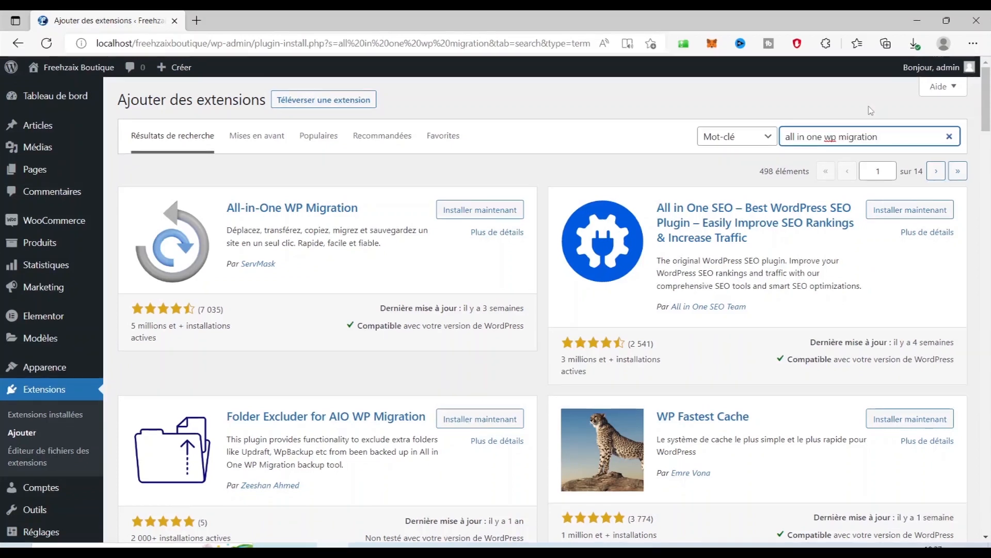
{"action": "left_click", "coordinate": [465, 208]}
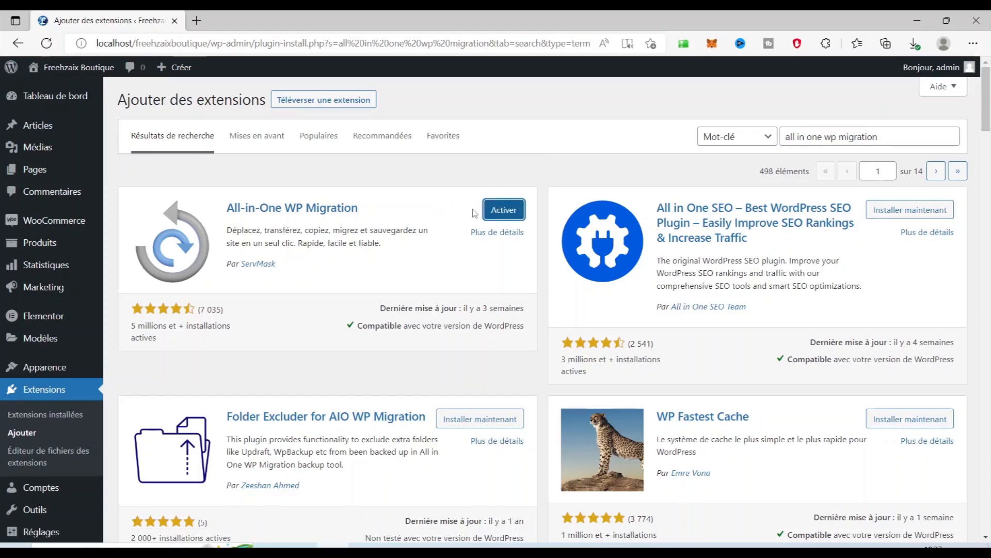
{"action": "left_click", "coordinate": [514, 212]}
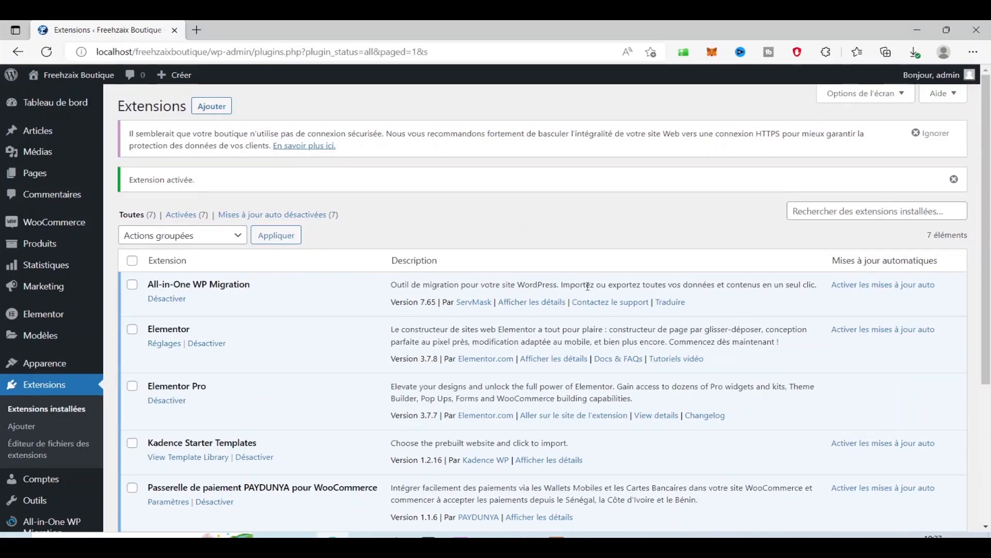
Open the All-in-One WP Migration Exporter page
{"action": "scroll", "coordinate": [207, 413], "scroll_direction": "down", "scroll_amount": 4}
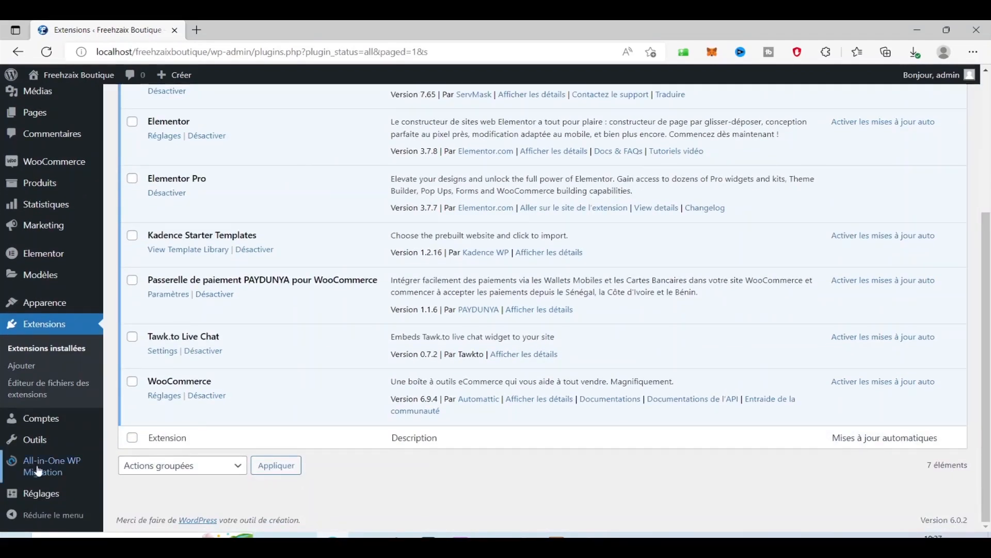
{"action": "mouse_move", "coordinate": [38, 472]}
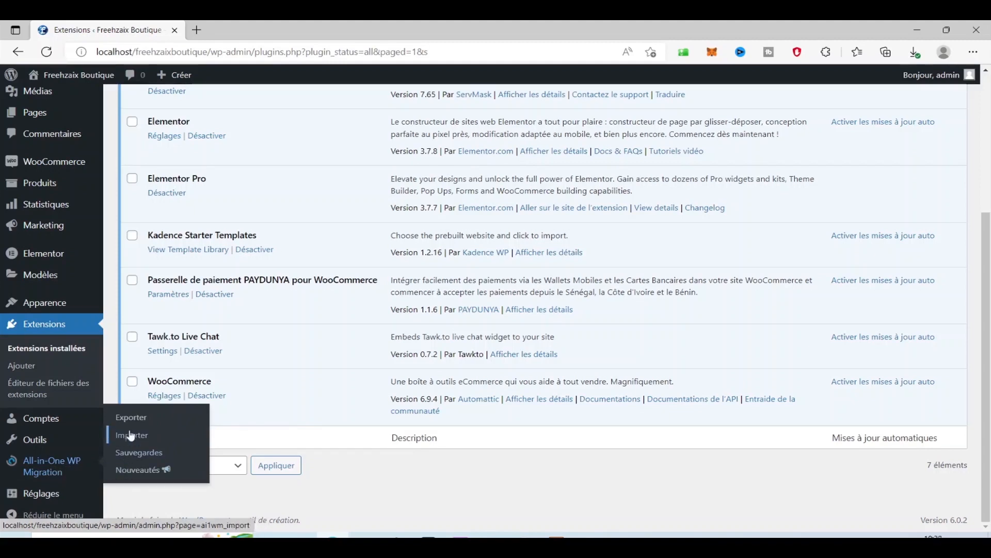
{"action": "left_click", "coordinate": [141, 417]}
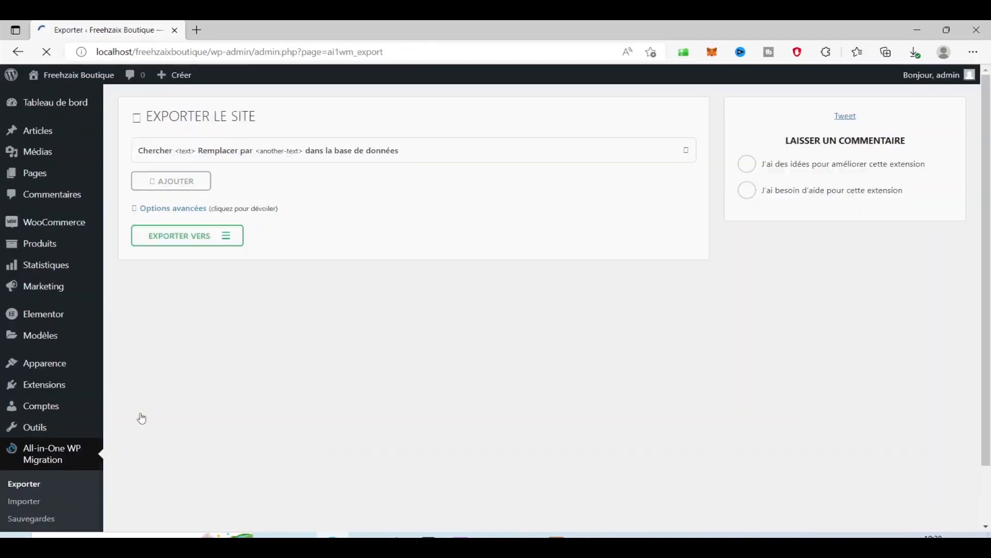
Export the whole site to a .wpress file and start its download
{"action": "left_click", "coordinate": [197, 240]}
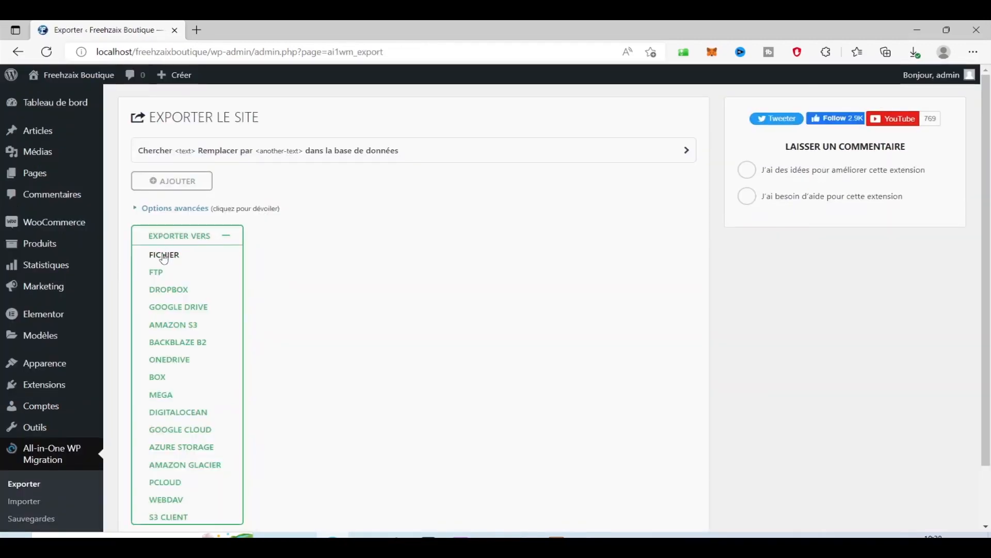
{"action": "left_click", "coordinate": [165, 255]}
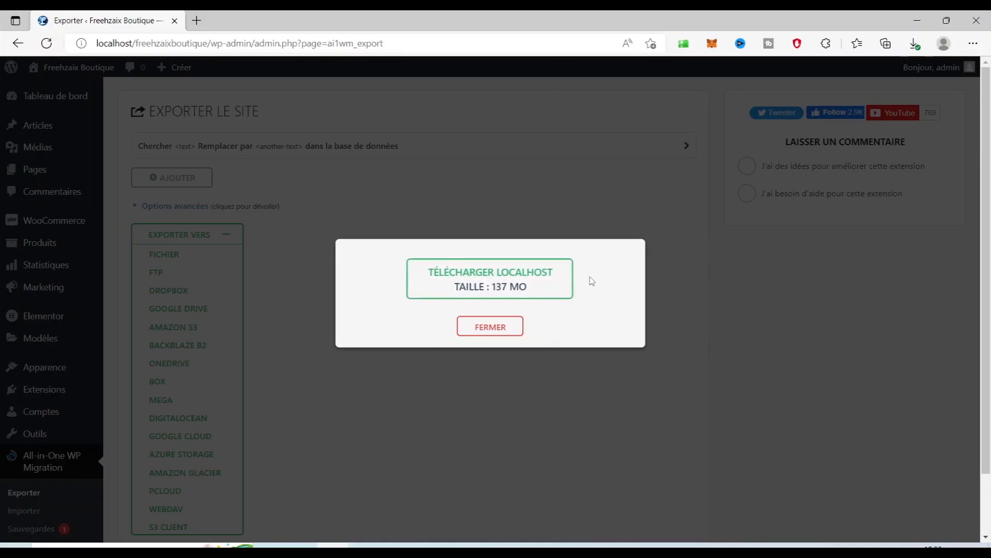
{"action": "left_click", "coordinate": [504, 286]}
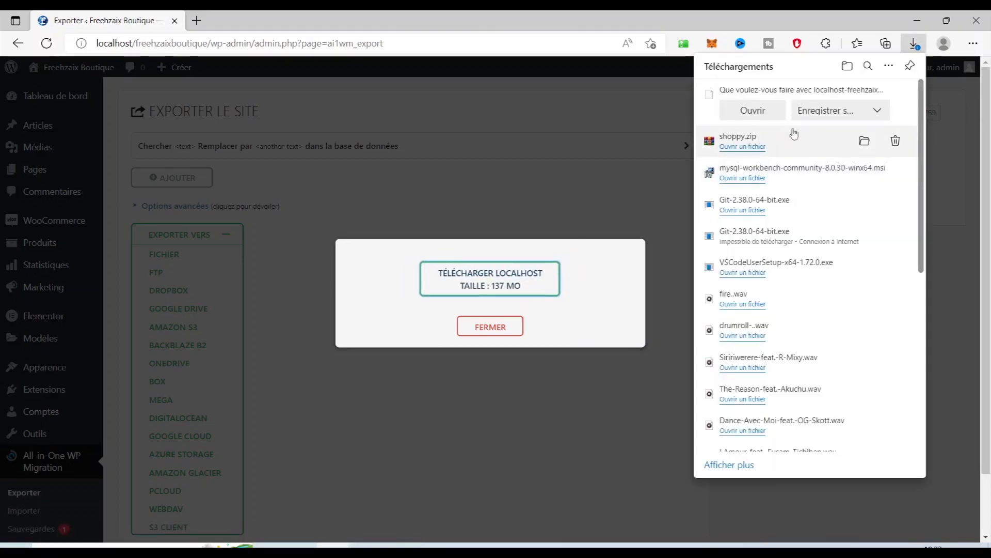
Save the 137 MB .wpress export to the Desktop and open a new browser tab
{"action": "left_click", "coordinate": [819, 109]}
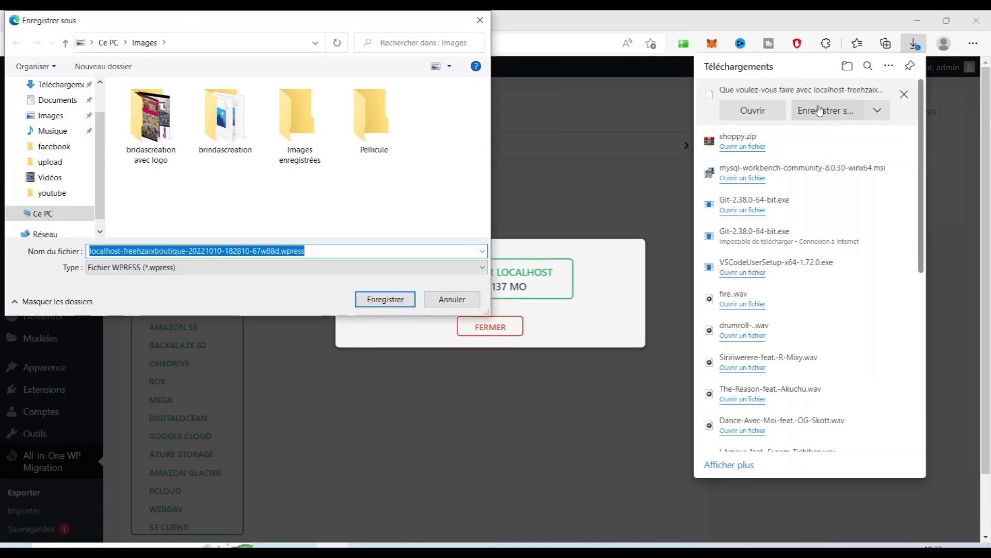
{"action": "scroll", "coordinate": [80, 143], "scroll_direction": "up", "scroll_amount": 2}
{"action": "left_click", "coordinate": [51, 110]}
{"action": "left_click", "coordinate": [385, 299]}
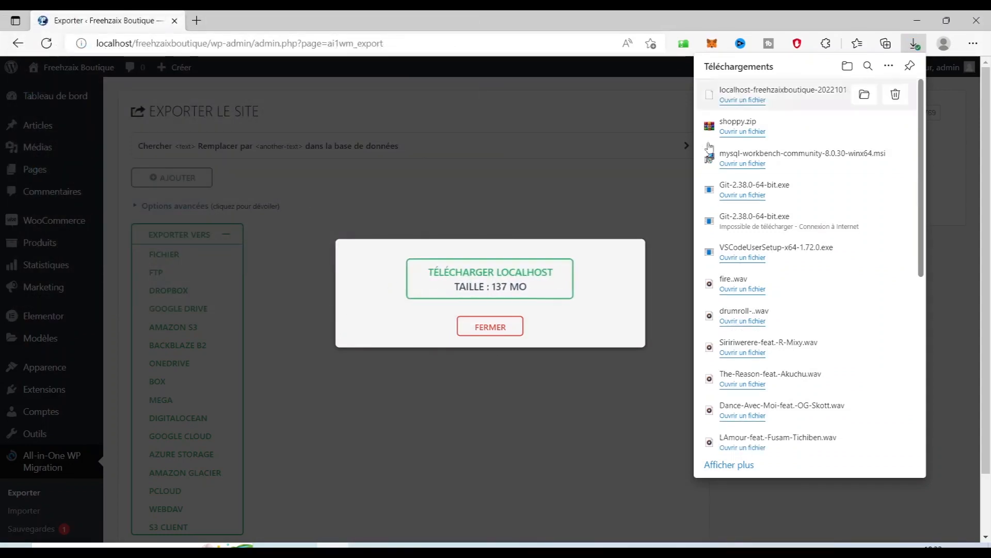
{"action": "left_click", "coordinate": [197, 21]}
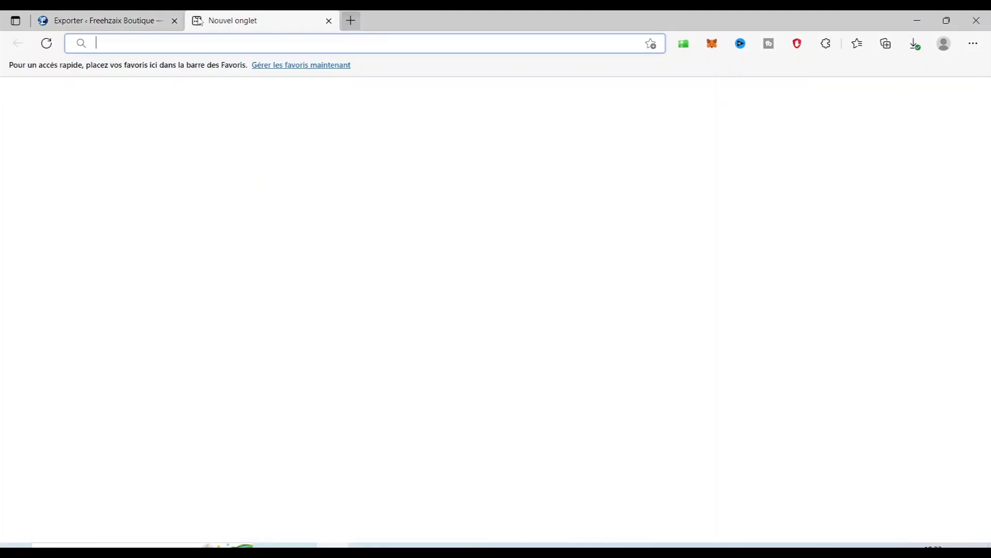
Go to the ifastnet.com website's login page
{"action": "type", "text": "ifa"}
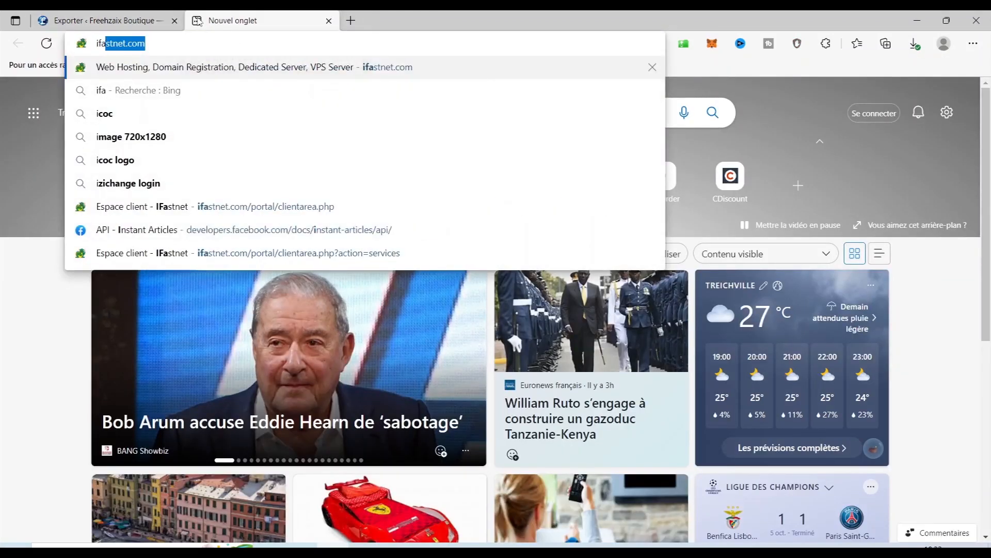
{"action": "key", "text": "Return"}
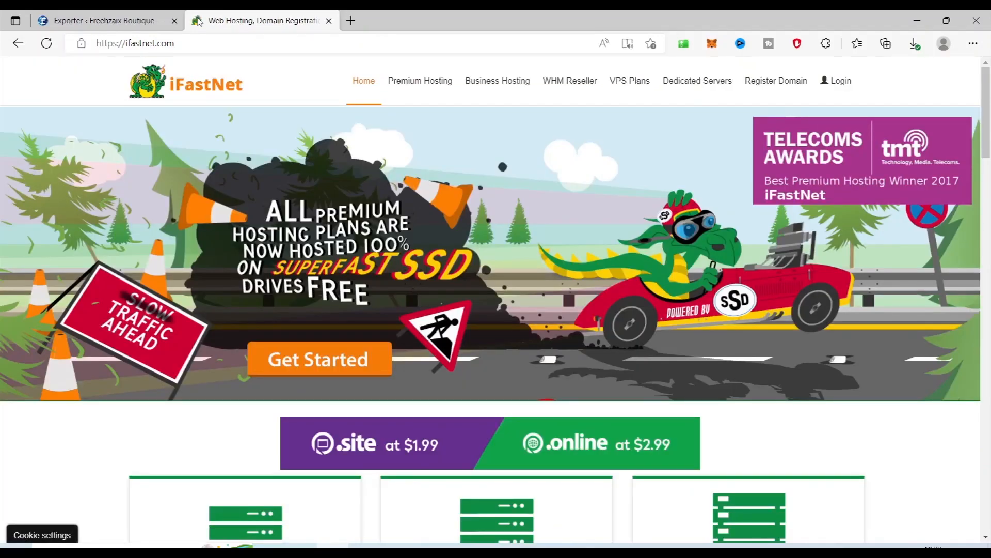
{"action": "left_click", "coordinate": [841, 83]}
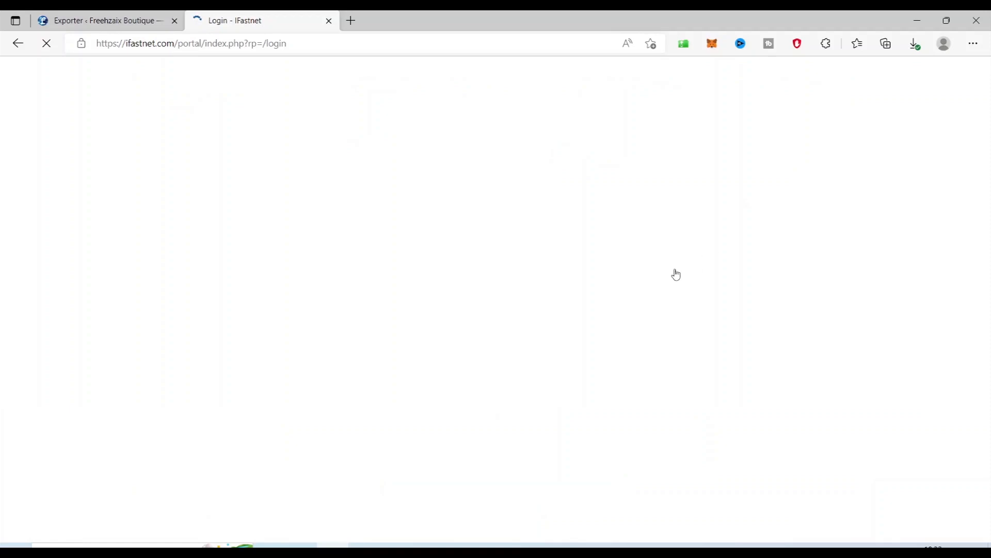
Sign in to the iFastNet client area and open the Super Premium hosting service
{"action": "left_click", "coordinate": [466, 245]}
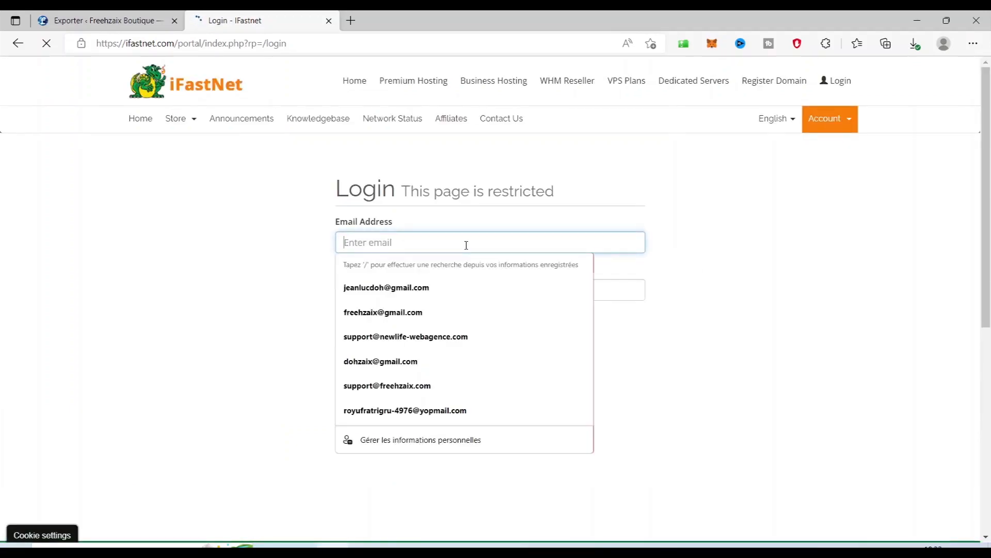
{"action": "left_click", "coordinate": [443, 289]}
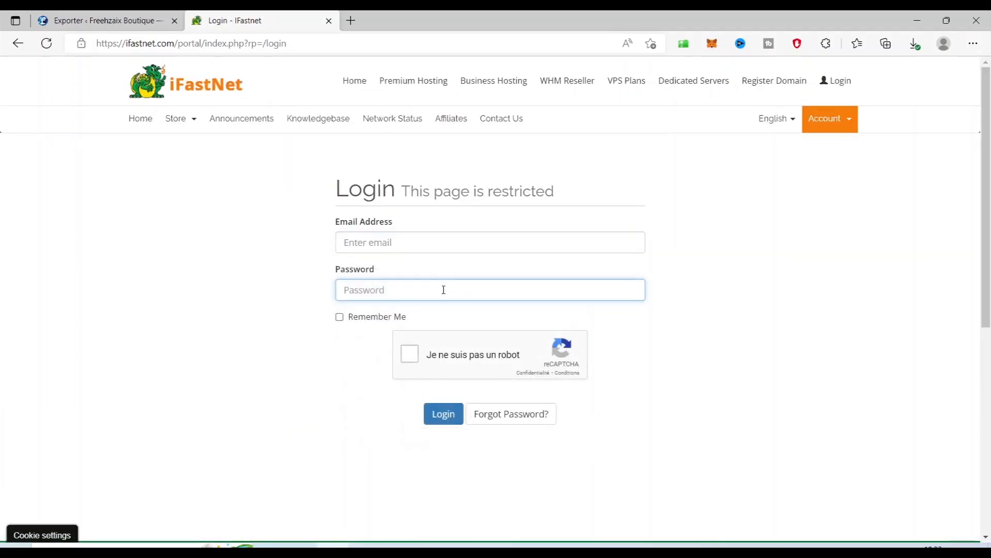
{"action": "type", "text": "*"}
{"action": "left_click", "coordinate": [423, 356]}
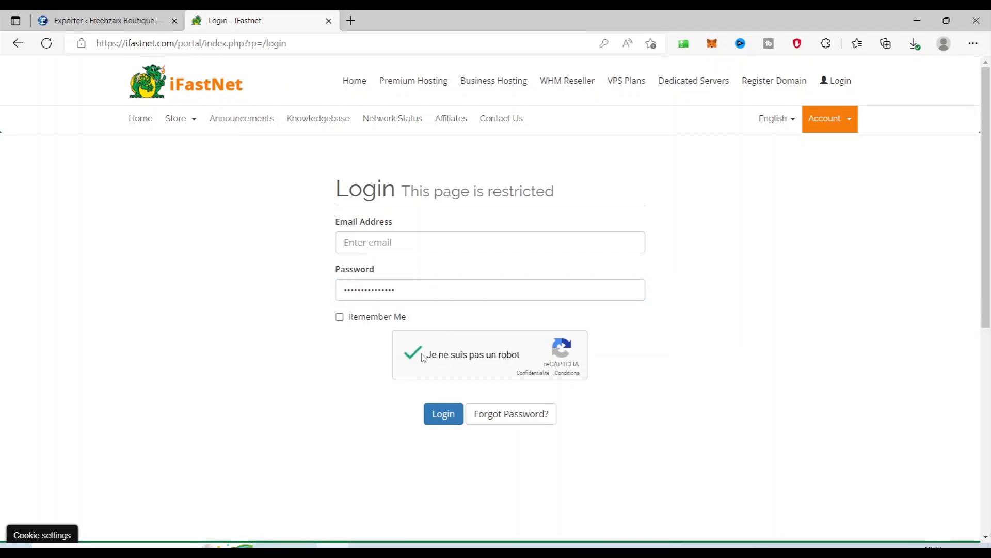
{"action": "left_click", "coordinate": [445, 414]}
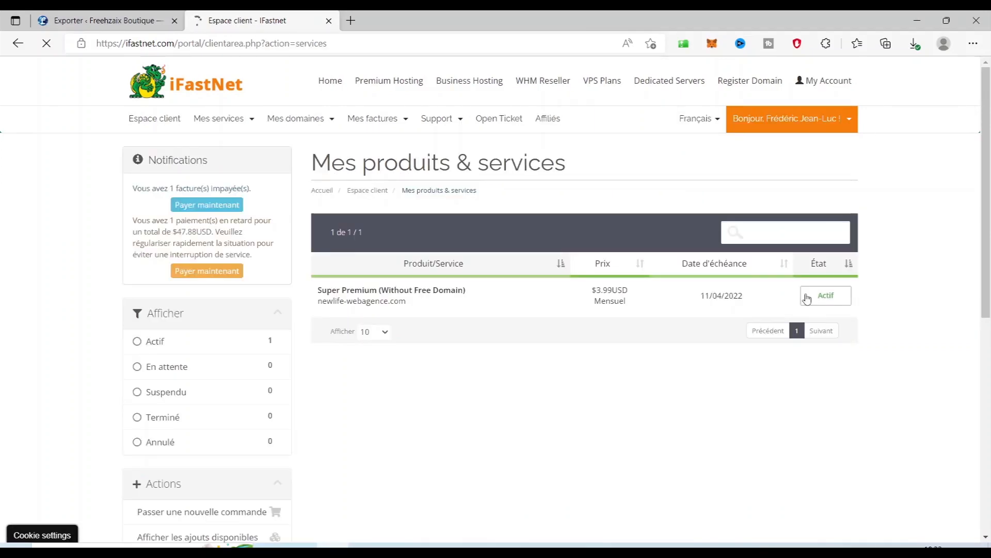
{"action": "left_click", "coordinate": [807, 299]}
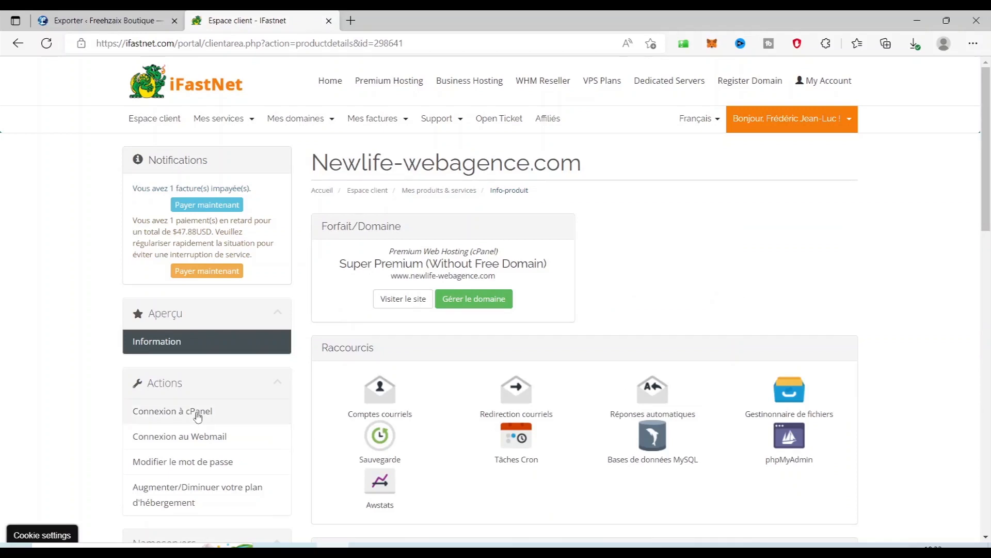
Always allow ifastnet.com pop-ups, then log into the newlife-webagence.com hosting account's cPanel
{"action": "left_click", "coordinate": [185, 412]}
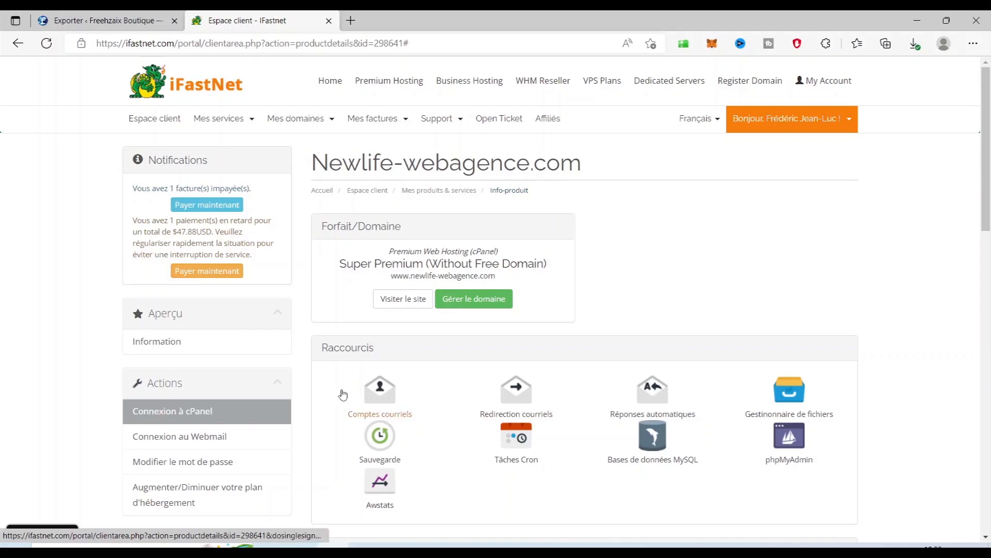
{"action": "scroll", "coordinate": [343, 392], "scroll_direction": "down", "scroll_amount": 5}
{"action": "scroll", "coordinate": [343, 392], "scroll_direction": "up", "scroll_amount": 4}
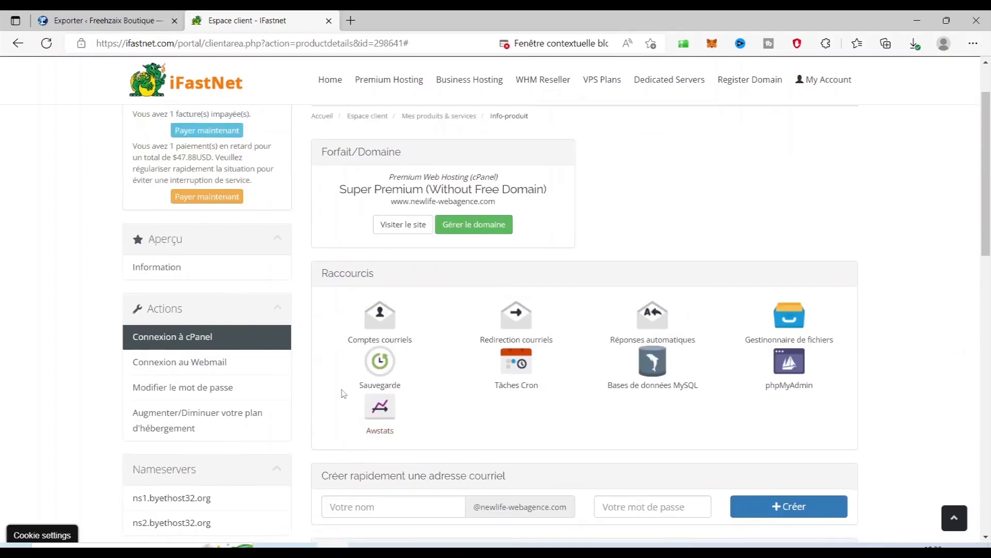
{"action": "left_click", "coordinate": [605, 44]}
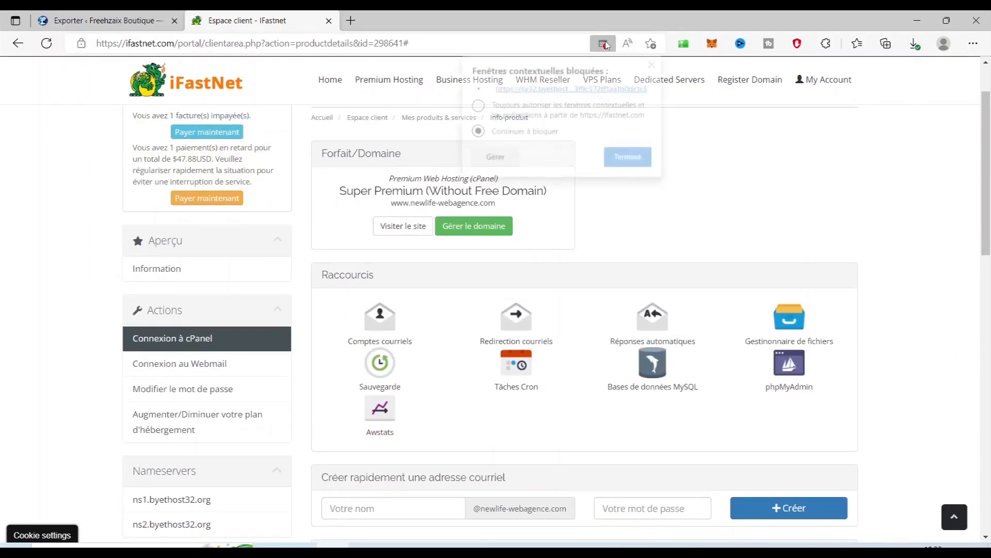
{"action": "left_click", "coordinate": [476, 106]}
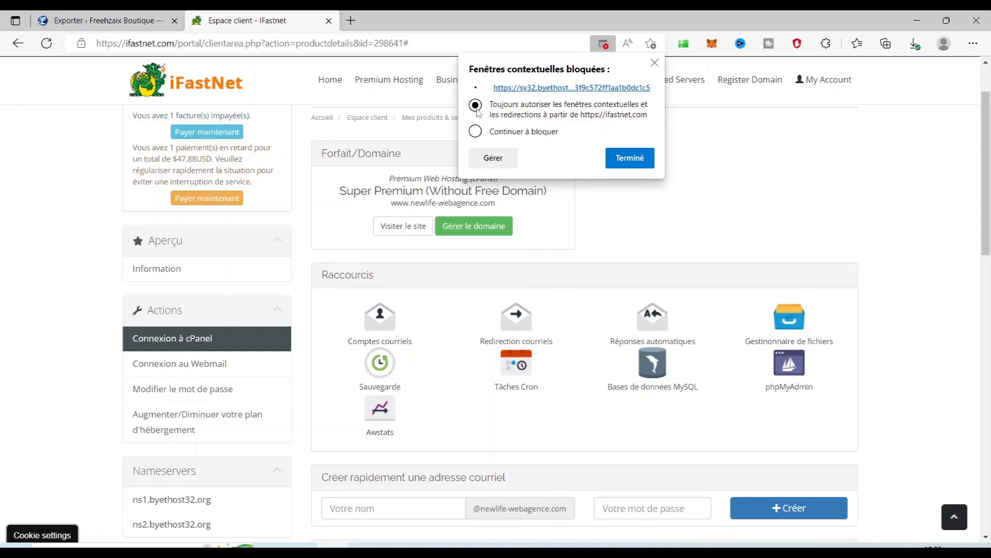
{"action": "left_click", "coordinate": [635, 153]}
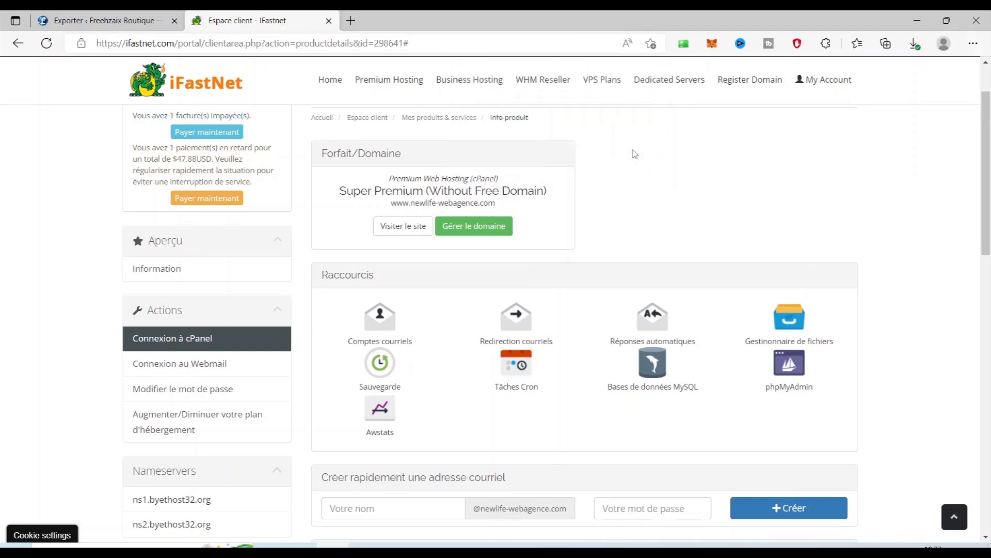
{"action": "left_click", "coordinate": [168, 337]}
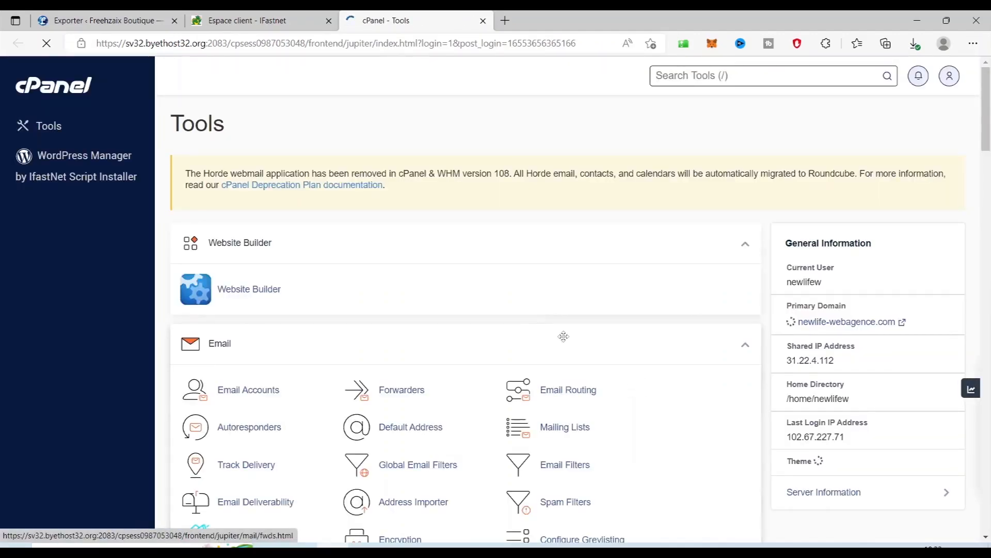
{"action": "scroll", "coordinate": [563, 336], "scroll_direction": "down", "scroll_amount": 3}
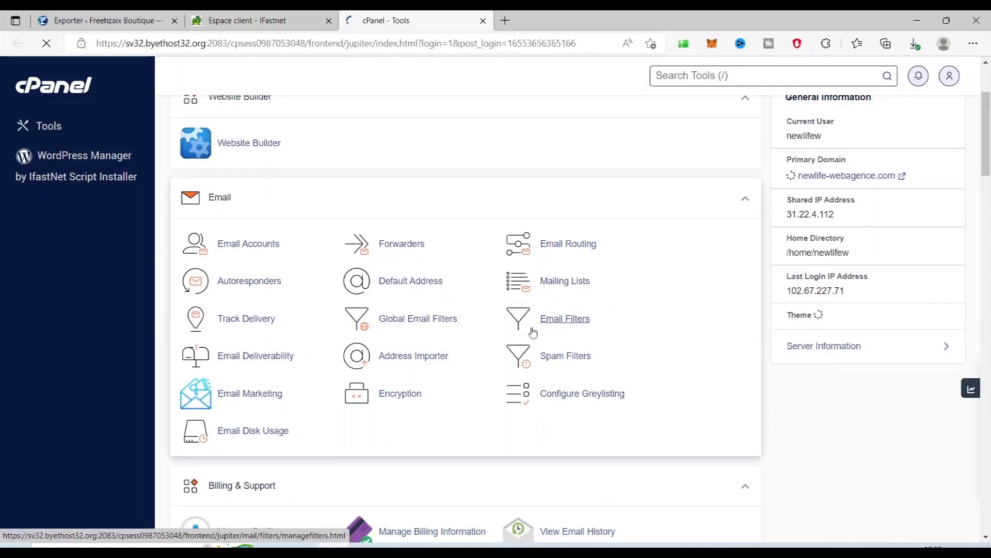
Scroll cPanel down to Softaculous Apps Installer and open the WordPress script
{"action": "scroll", "coordinate": [535, 335], "scroll_direction": "down", "scroll_amount": 20}
{"action": "scroll", "coordinate": [530, 329], "scroll_direction": "down", "scroll_amount": 20}
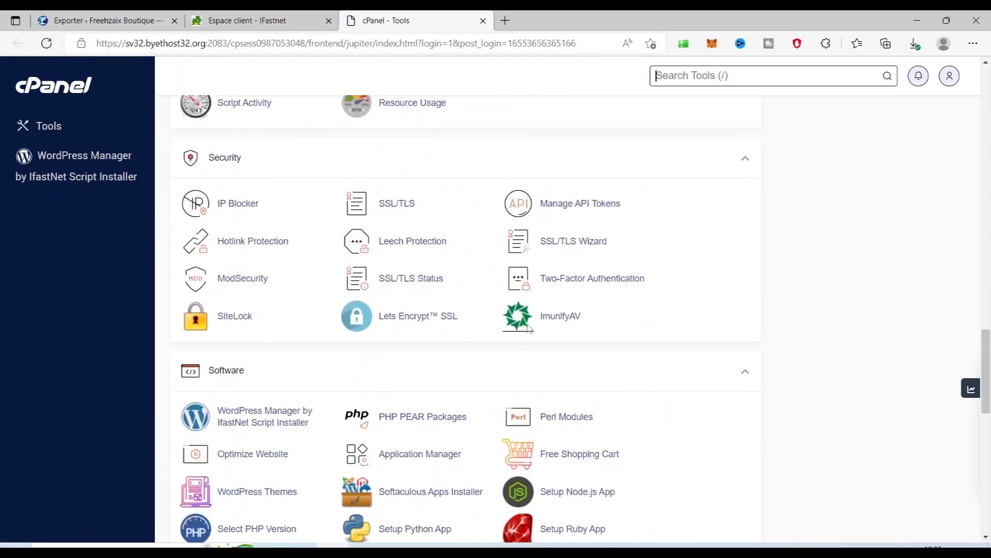
{"action": "scroll", "coordinate": [529, 328], "scroll_direction": "down", "scroll_amount": 7}
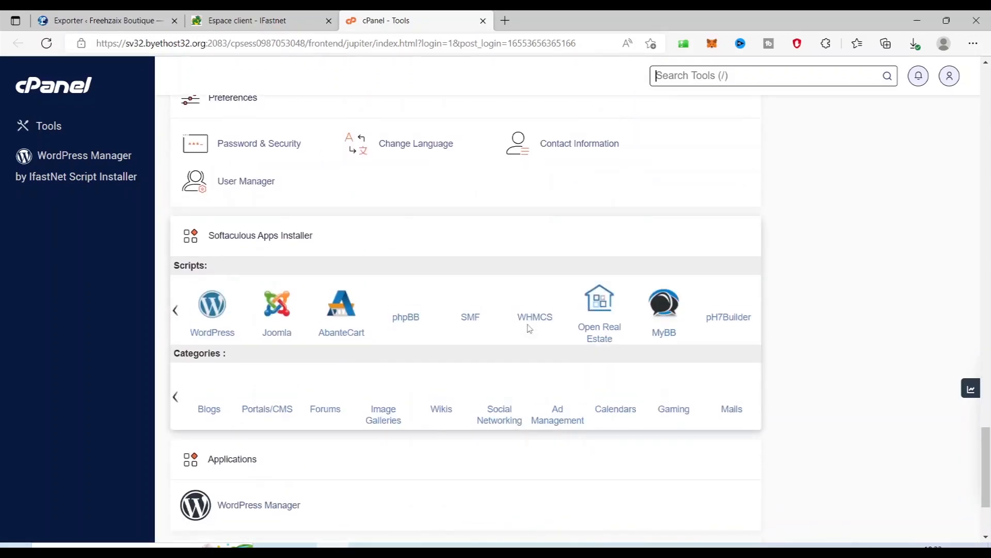
{"action": "left_click", "coordinate": [216, 305]}
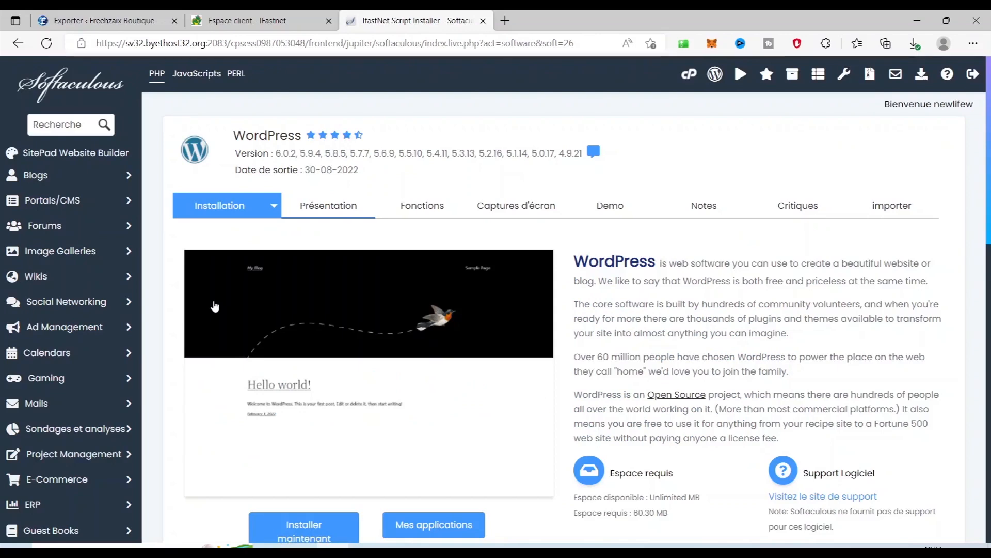
Start a new WordPress install with site name and description set to Freehzaix Boutique
{"action": "scroll", "coordinate": [215, 307], "scroll_direction": "down", "scroll_amount": 4}
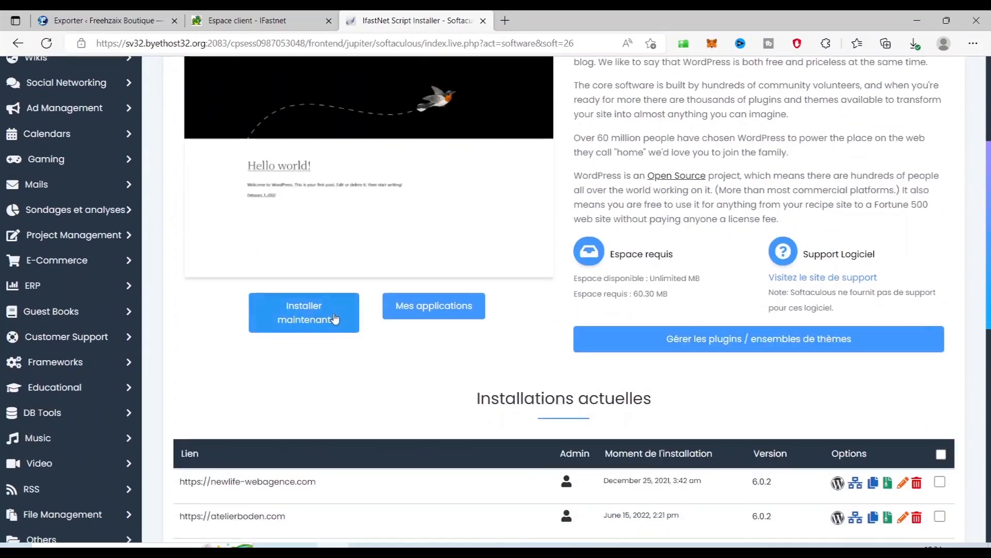
{"action": "left_click", "coordinate": [316, 318]}
{"action": "left_click_drag", "start_coordinate": [288, 267], "coordinate": [182, 267]}
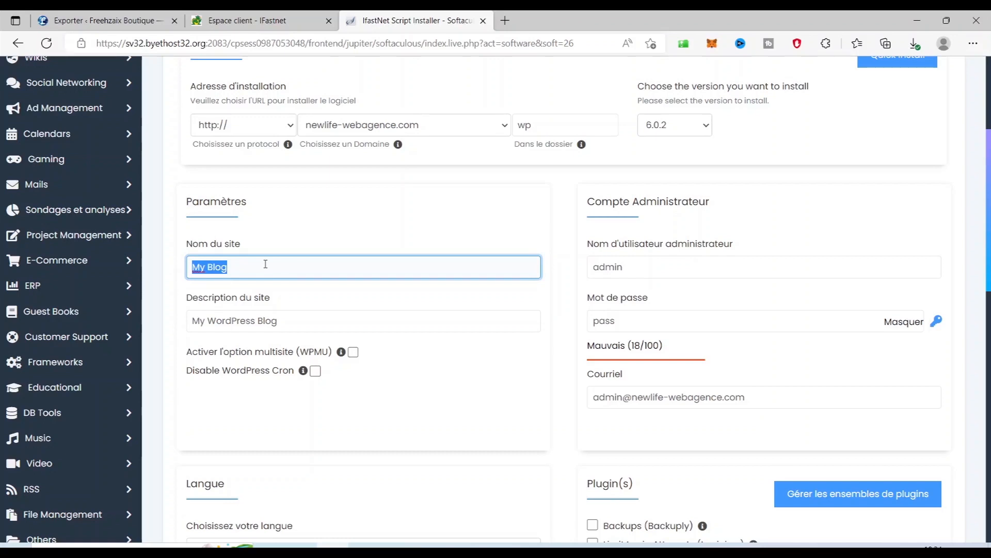
{"action": "type", "text": "Fre"}
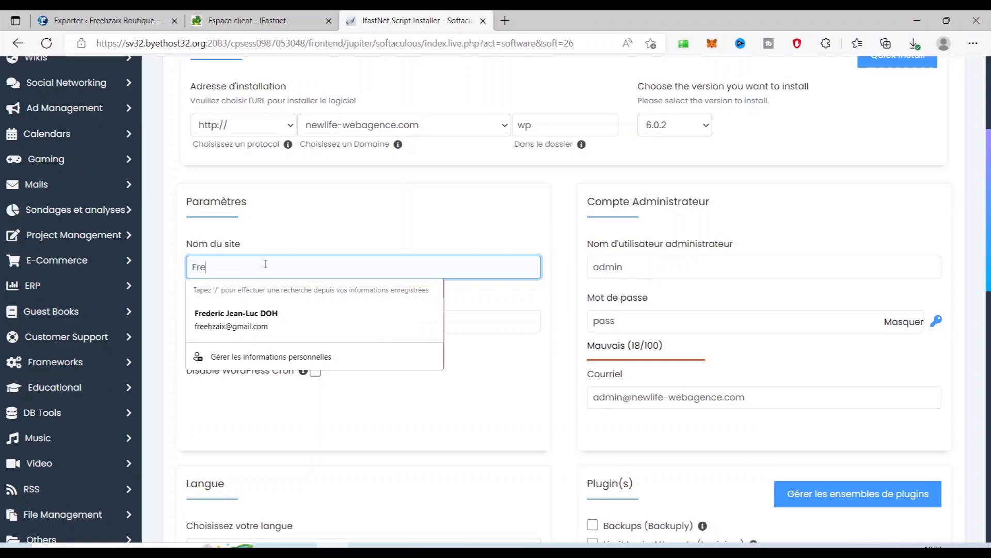
{"action": "type", "text": "ehzaix"}
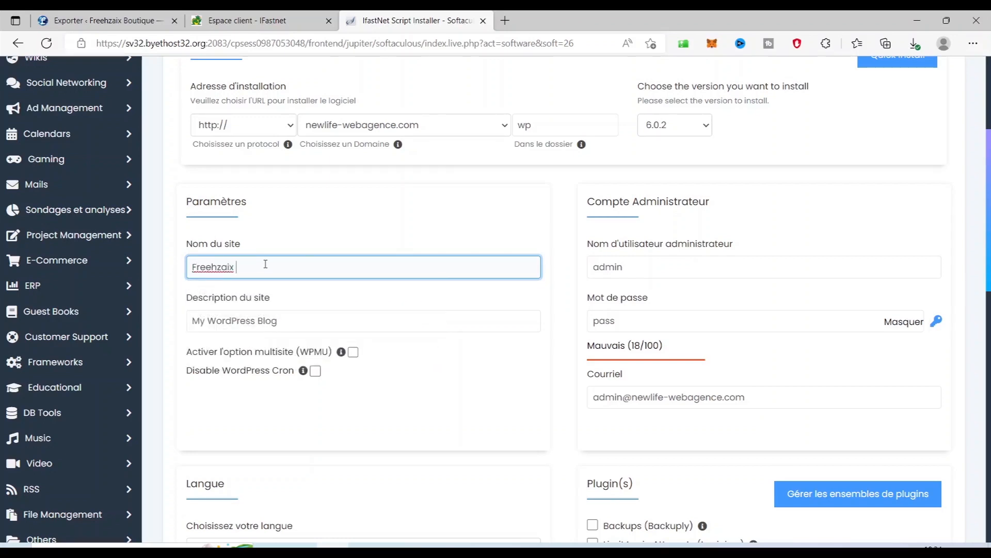
{"action": "type", "text": " Boutique"}
{"action": "left_click_drag", "start_coordinate": [281, 321], "coordinate": [185, 331]}
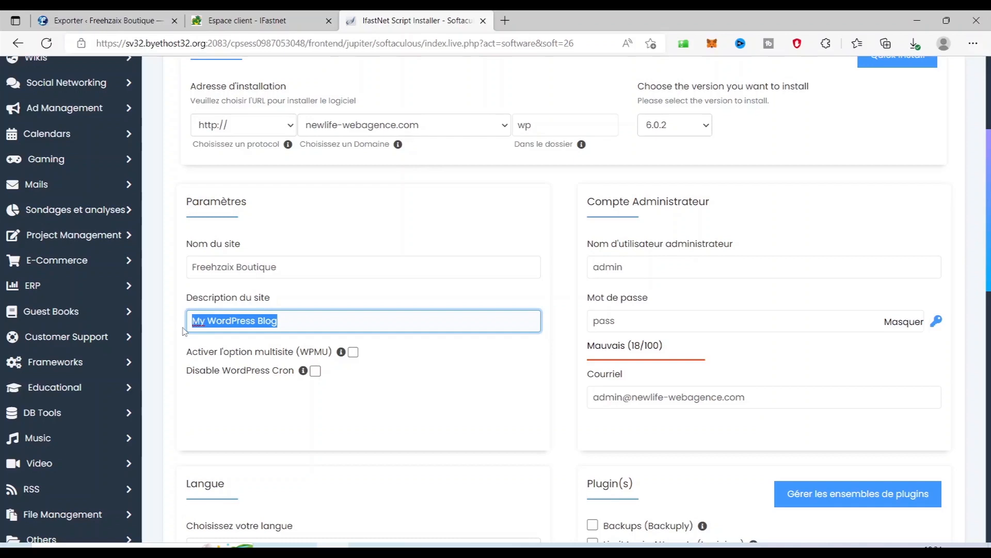
{"action": "type", "text": "Free"}
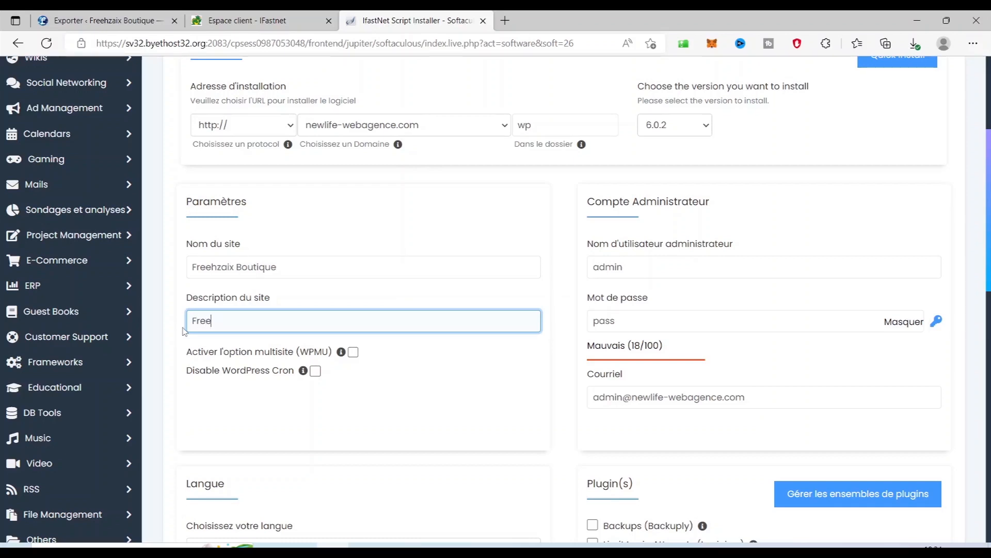
{"action": "type", "text": "hzaix Boutique"}
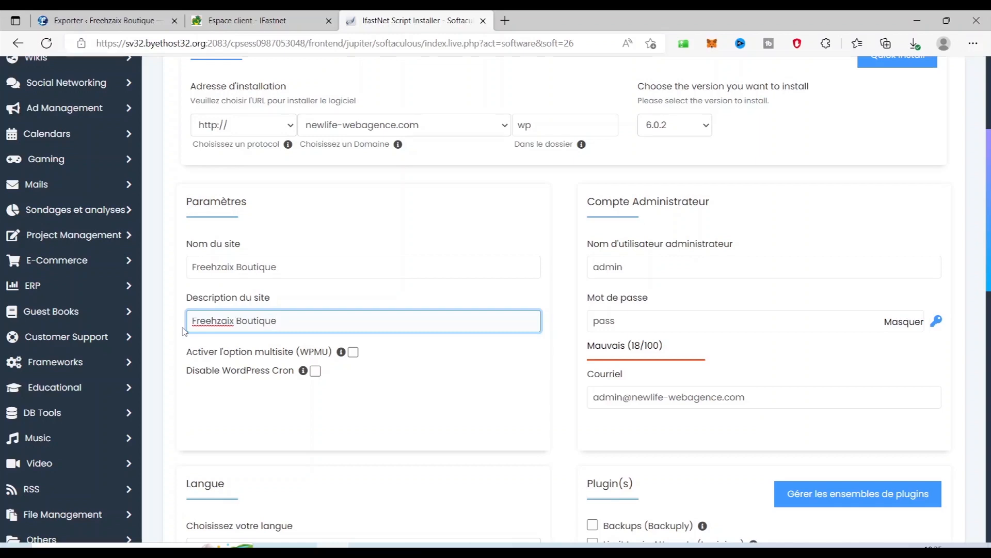
Replace the default admin password and fill in the admin e-mail from a saved suggestion
{"action": "left_click", "coordinate": [601, 322]}
{"action": "double_click", "coordinate": [600, 323]}
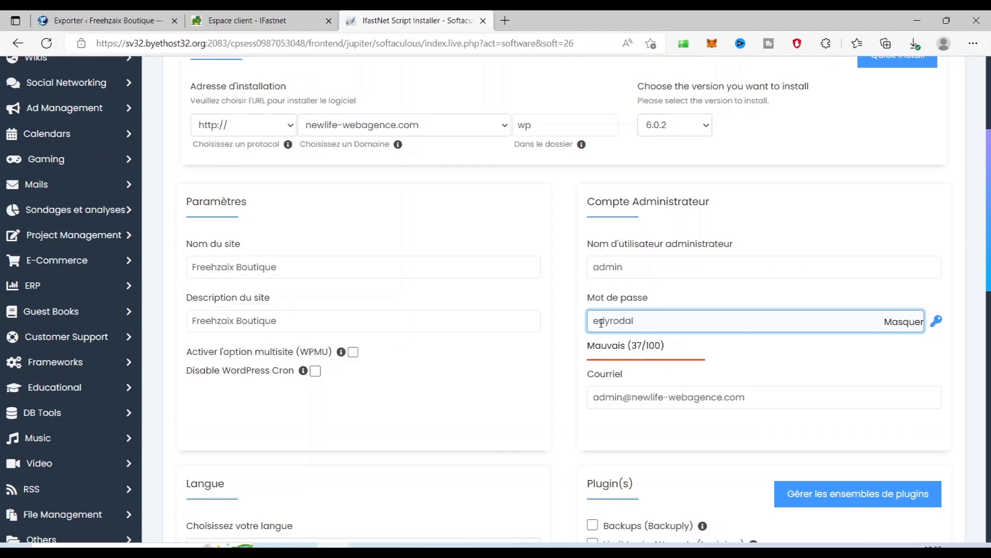
{"action": "left_click_drag", "start_coordinate": [745, 397], "coordinate": [566, 396]}
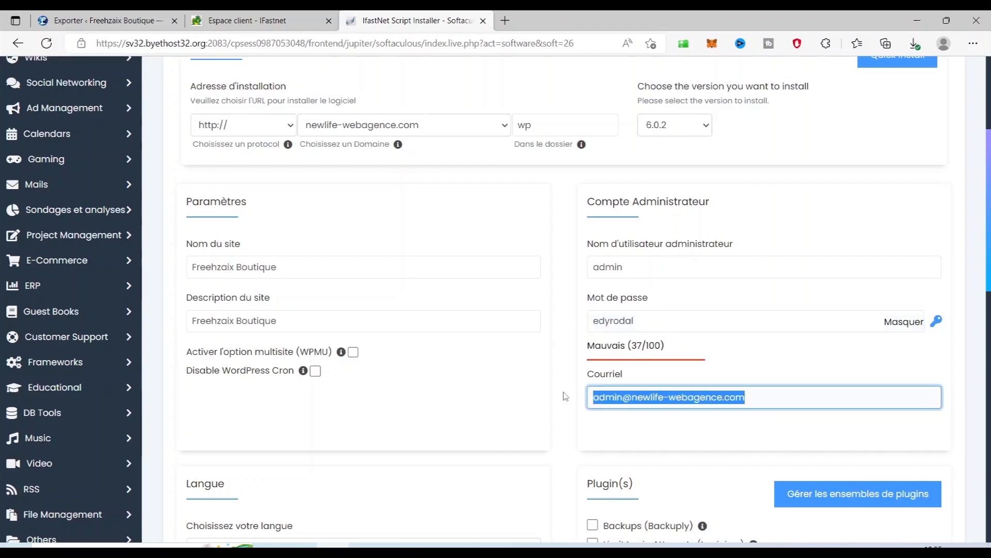
{"action": "left_click", "coordinate": [681, 474]}
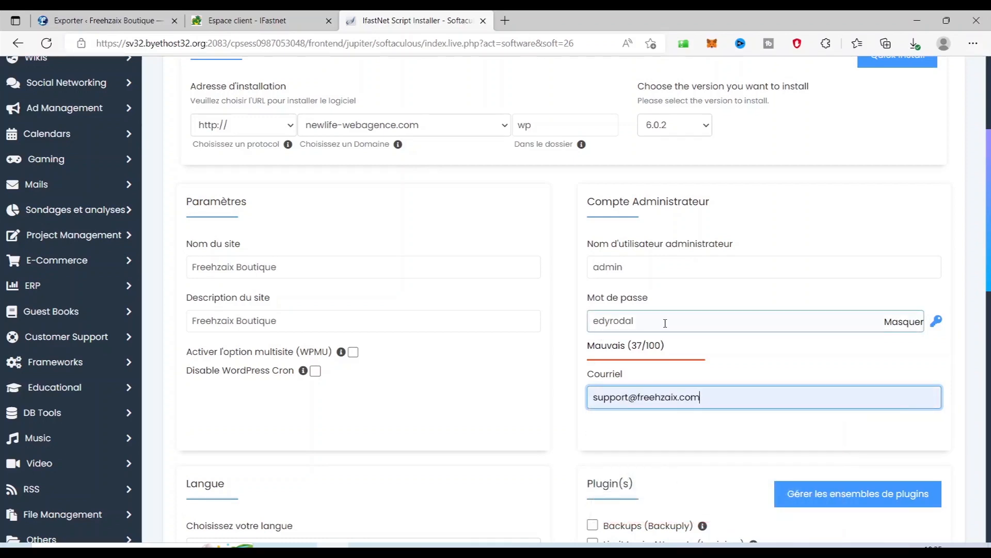
{"action": "left_click", "coordinate": [578, 323]}
{"action": "scroll", "coordinate": [579, 322], "scroll_direction": "down", "scroll_amount": 3}
{"action": "scroll", "coordinate": [579, 322], "scroll_direction": "down", "scroll_amount": 9}
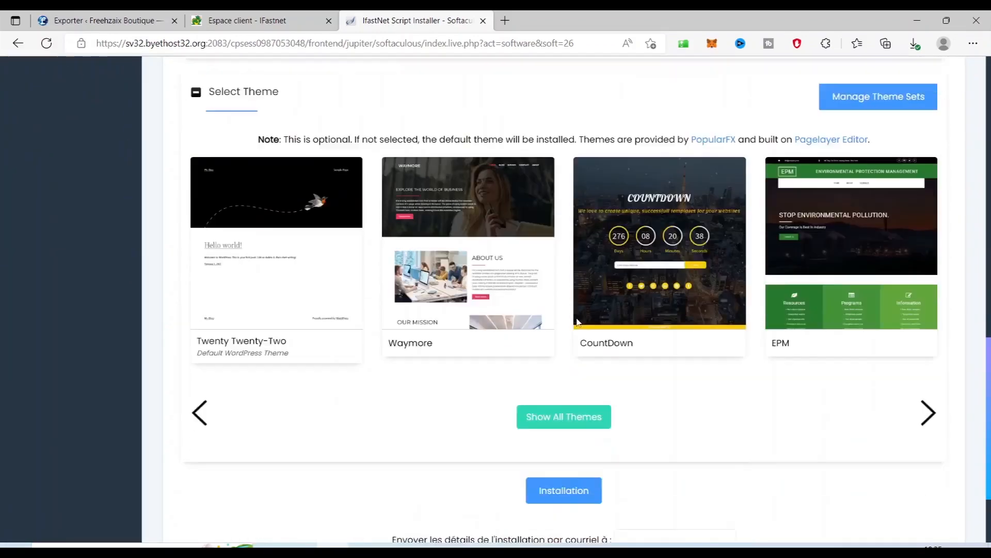
{"action": "scroll", "coordinate": [707, 401], "scroll_direction": "up", "scroll_amount": 5}
{"action": "scroll", "coordinate": [703, 399], "scroll_direction": "up", "scroll_amount": 10}
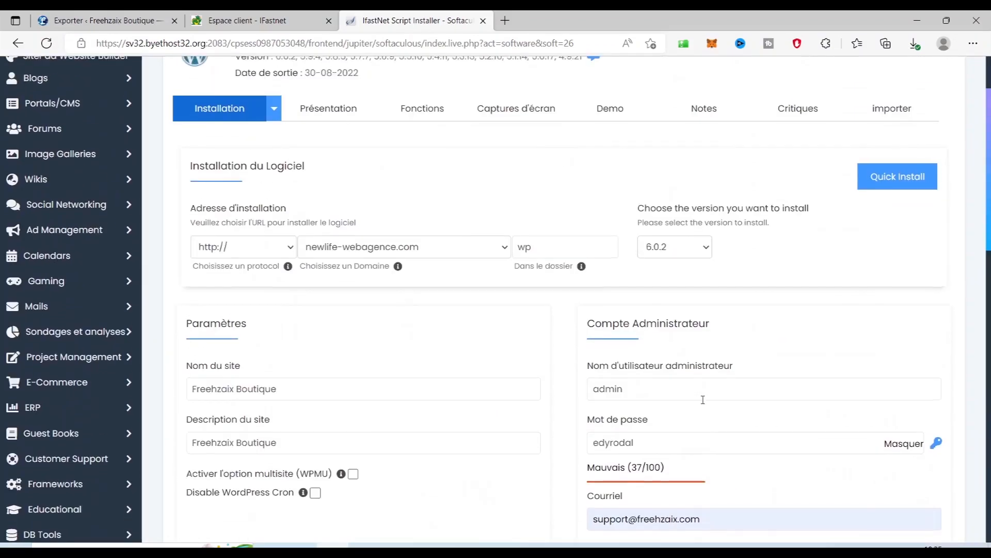
{"action": "left_click", "coordinate": [443, 249]}
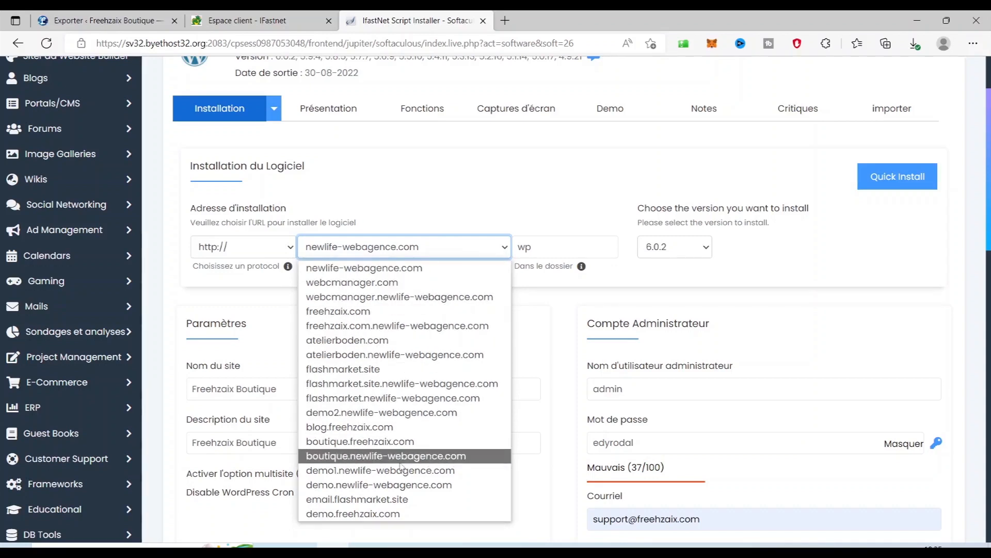
{"action": "left_click", "coordinate": [375, 443]}
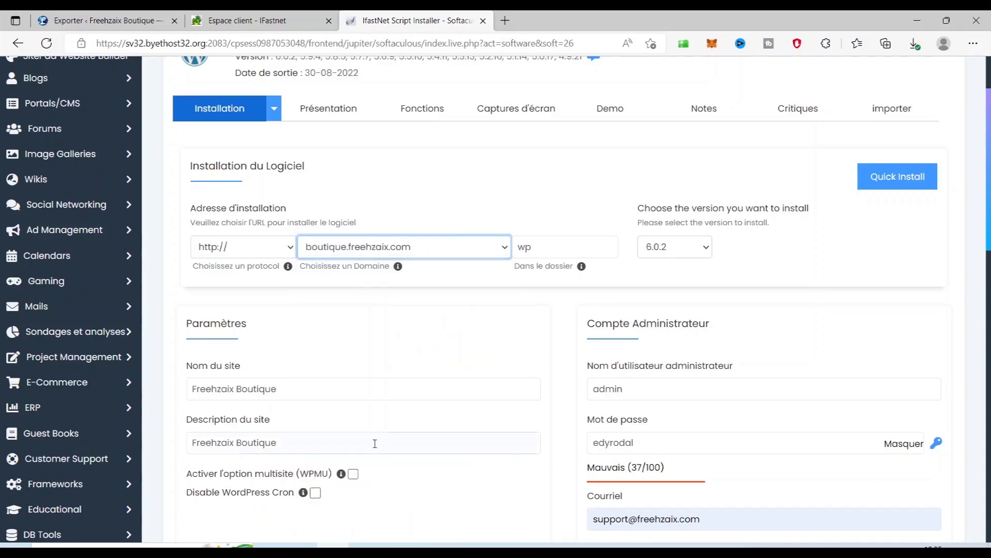
{"action": "left_click", "coordinate": [562, 250]}
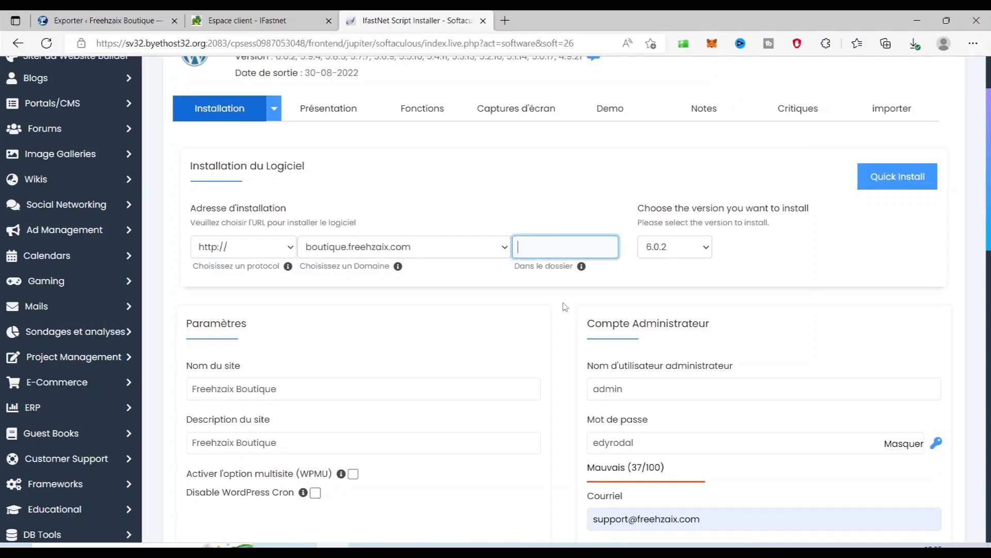
{"action": "left_click", "coordinate": [243, 248]}
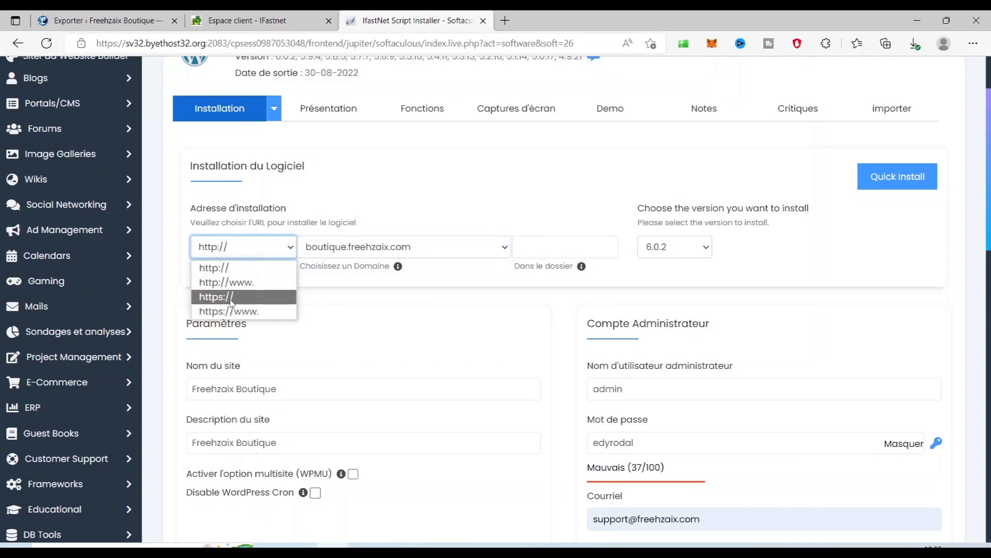
{"action": "left_click", "coordinate": [214, 298]}
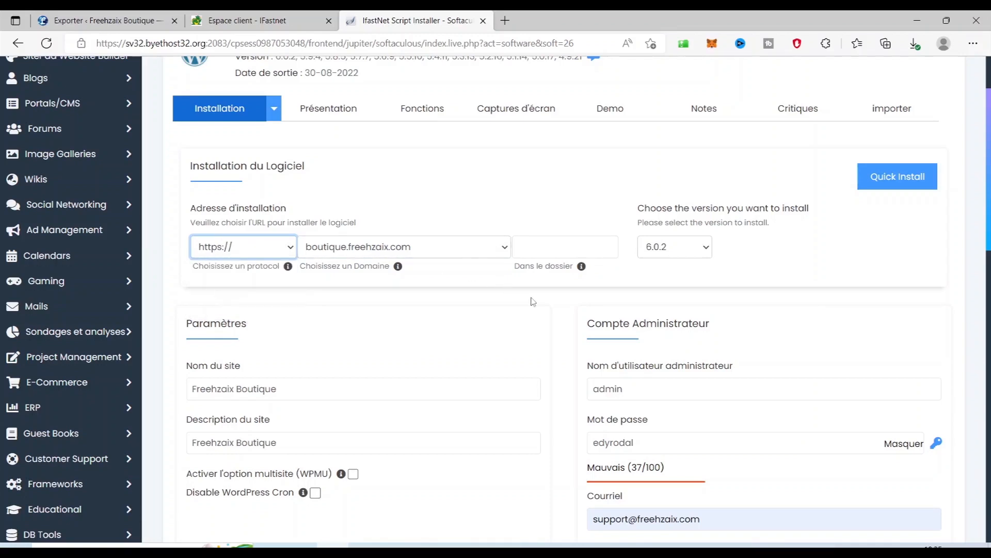
{"action": "left_click", "coordinate": [567, 302]}
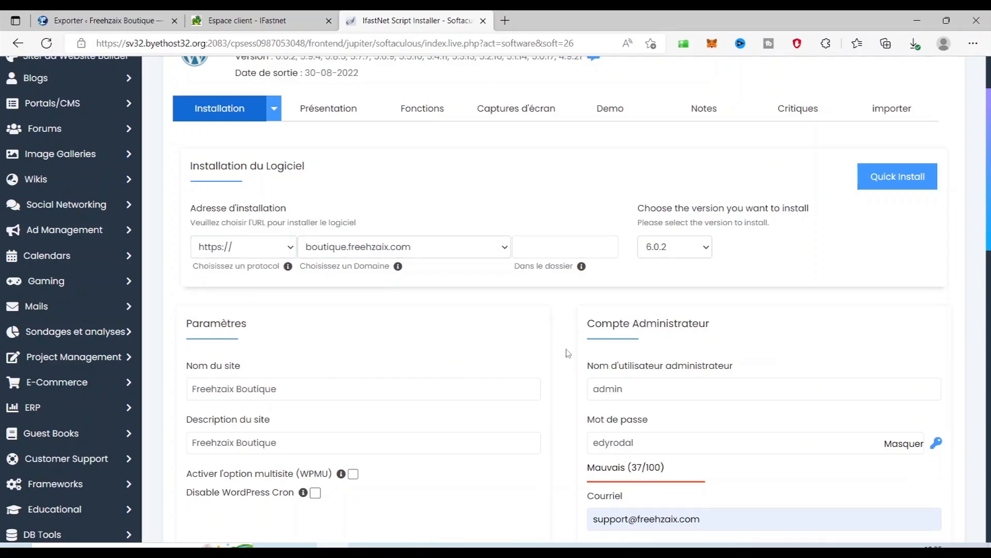
Scroll to the bottom of the form and launch the WordPress installation
{"action": "scroll", "coordinate": [568, 354], "scroll_direction": "down", "scroll_amount": 2}
{"action": "scroll", "coordinate": [568, 353], "scroll_direction": "down", "scroll_amount": 12}
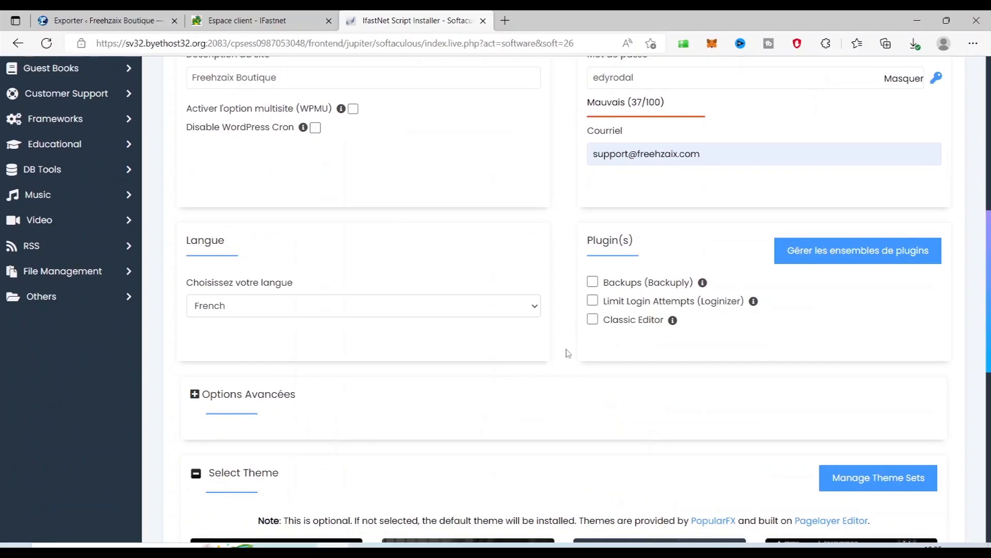
{"action": "scroll", "coordinate": [568, 353], "scroll_direction": "down", "scroll_amount": 8}
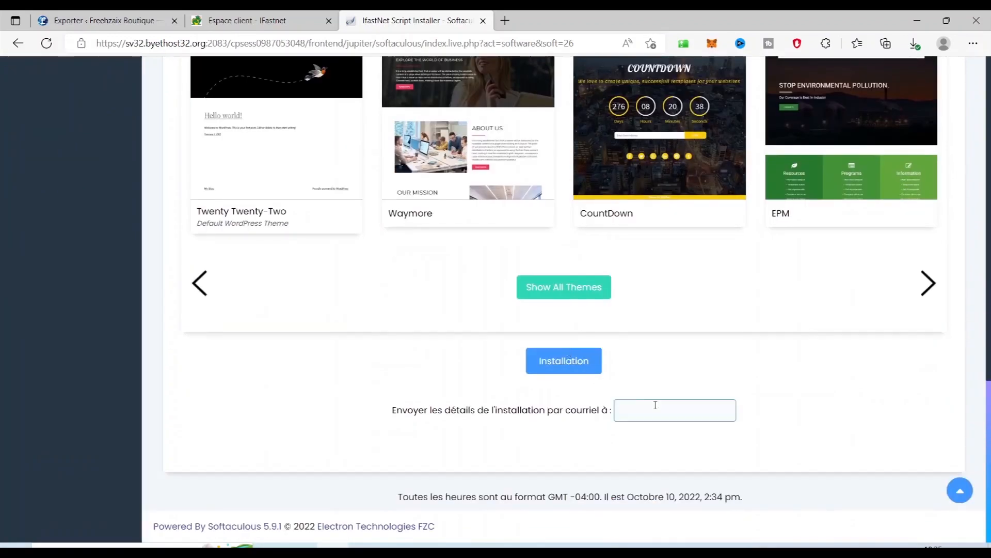
{"action": "left_click", "coordinate": [564, 366]}
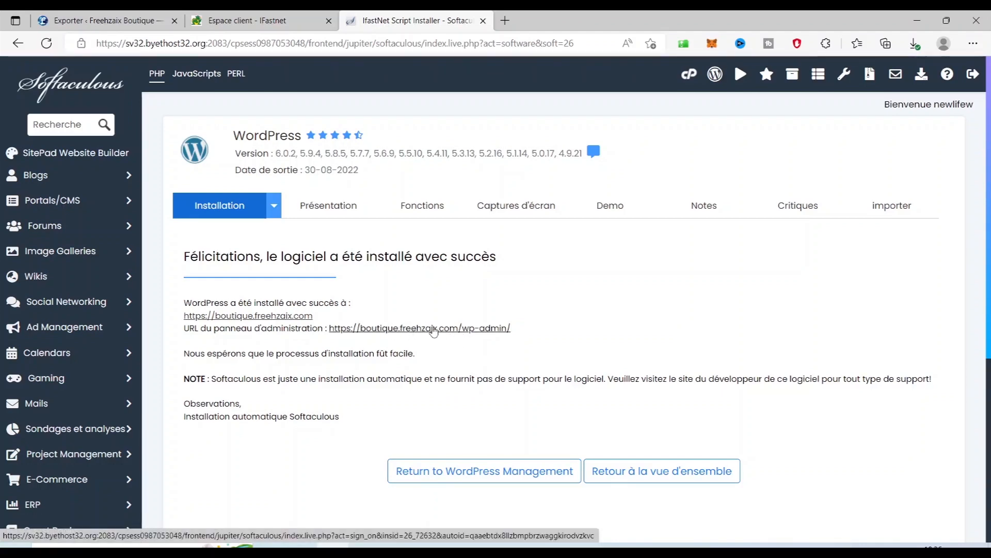
Open the new site's /wp-admin/ dashboard from the installation success message
{"action": "left_click", "coordinate": [434, 329]}
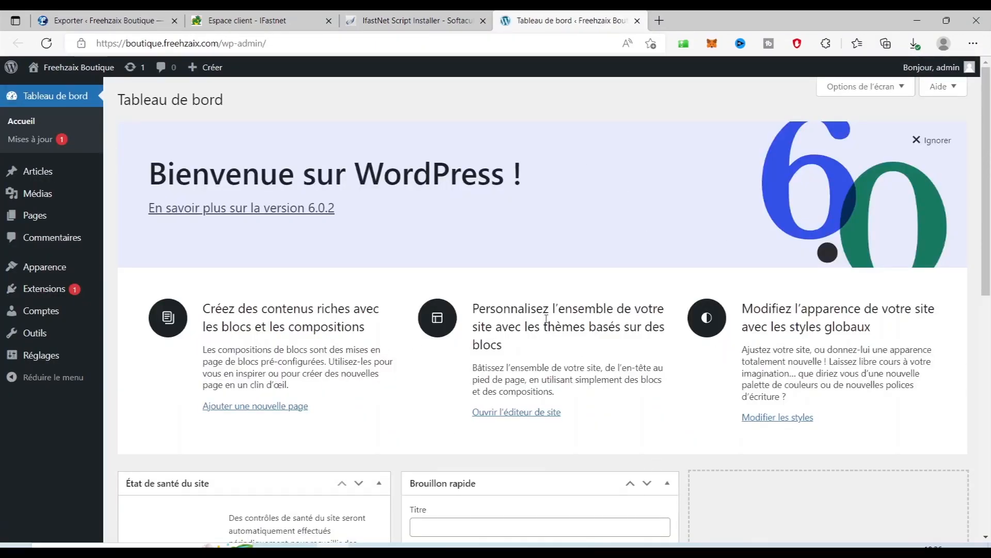
Search new extensions for 'all in one wp migration', then install and activate it
{"action": "mouse_move", "coordinate": [44, 288]}
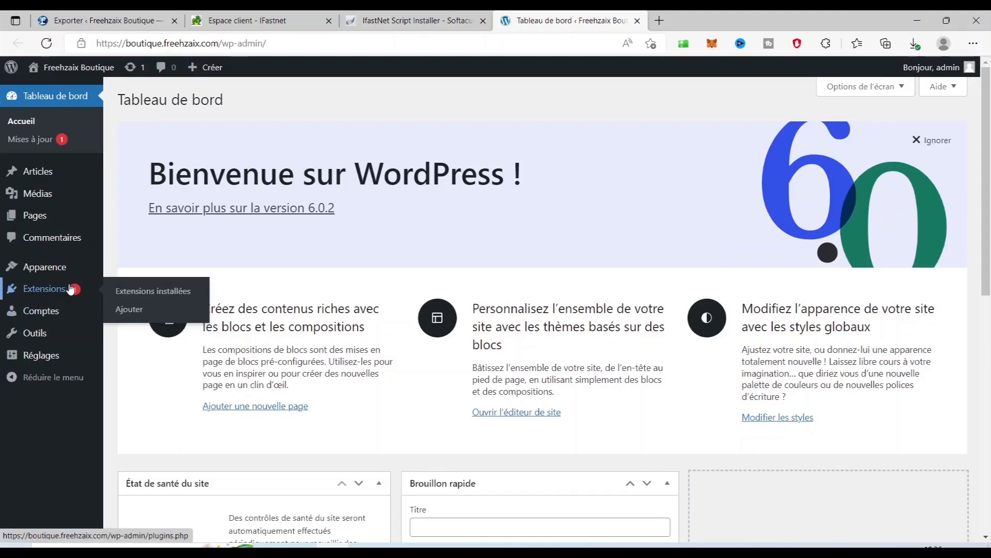
{"action": "left_click", "coordinate": [120, 312]}
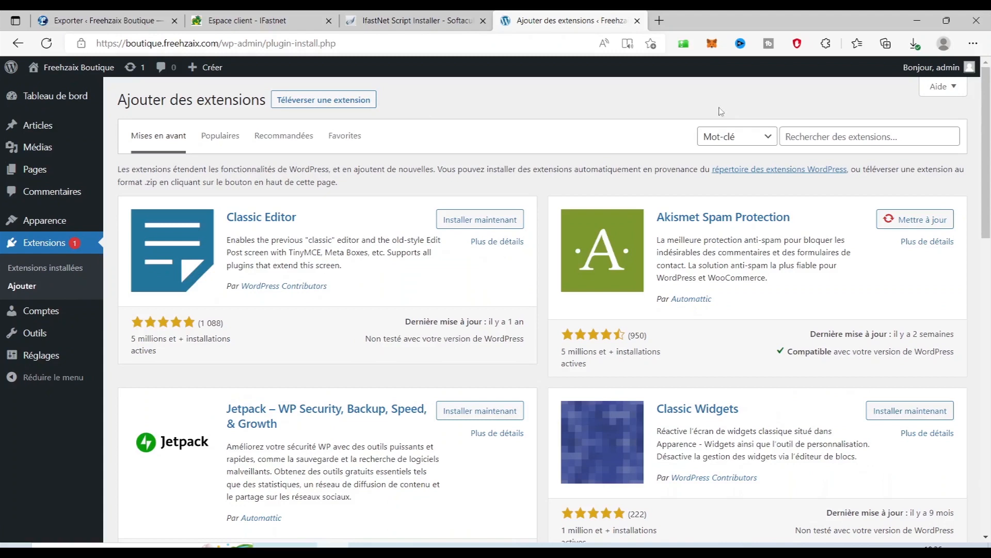
{"action": "left_click", "coordinate": [848, 134]}
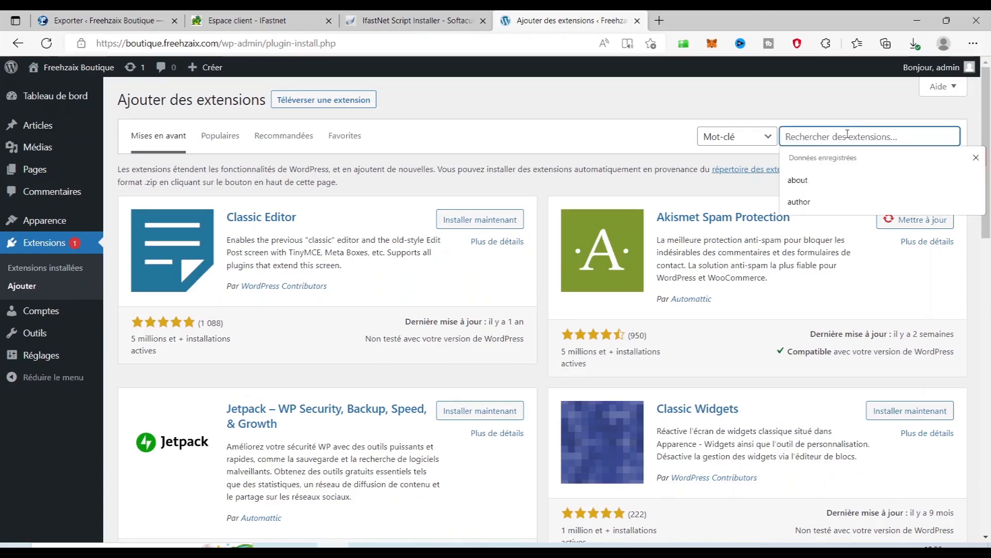
{"action": "type", "text": "all in"}
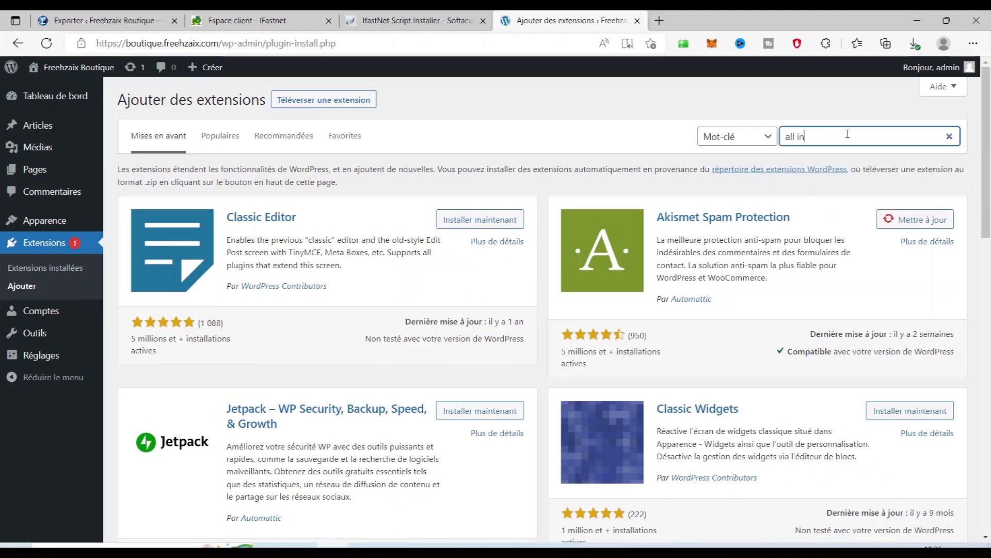
{"action": "type", "text": " one"}
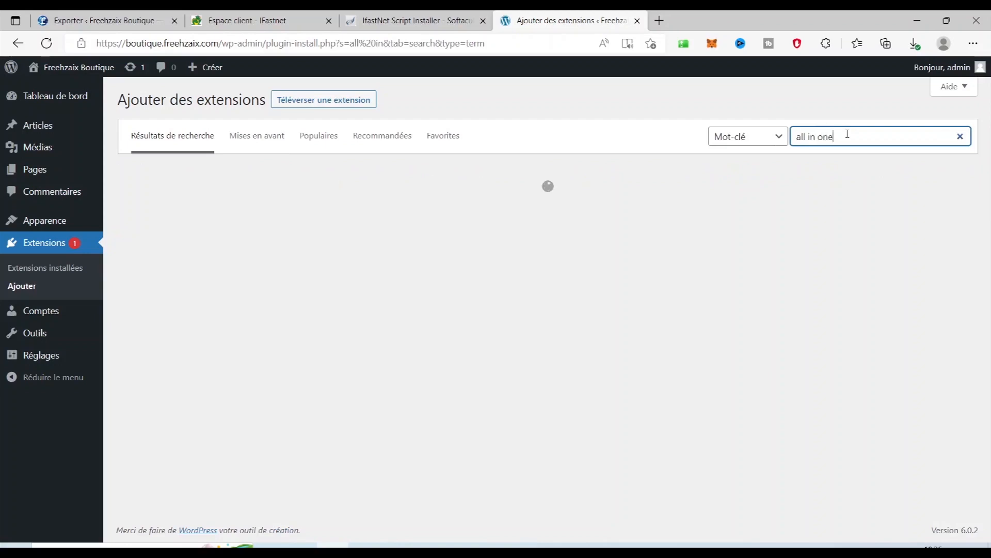
{"action": "type", "text": " wp migrat"}
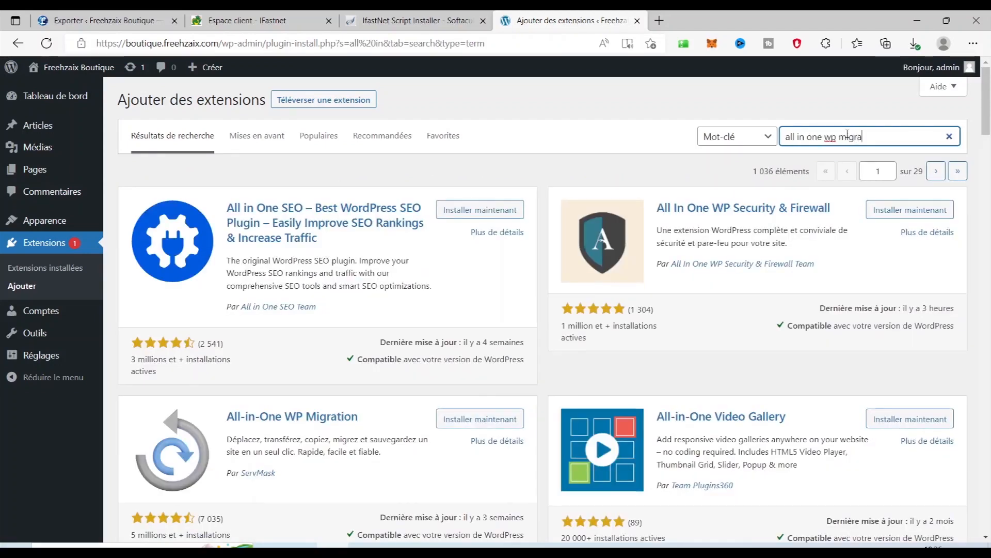
{"action": "type", "text": "ion"}
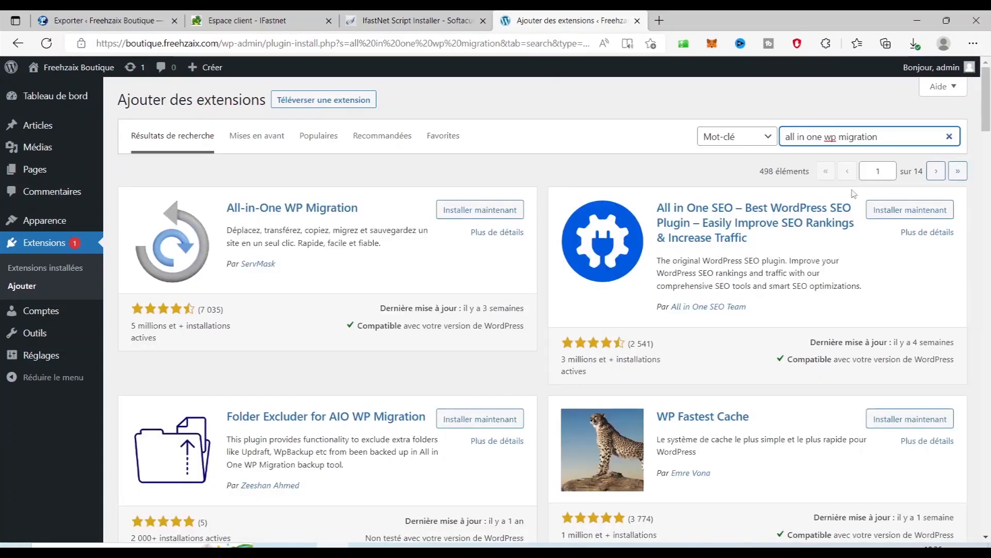
{"action": "left_click", "coordinate": [472, 211]}
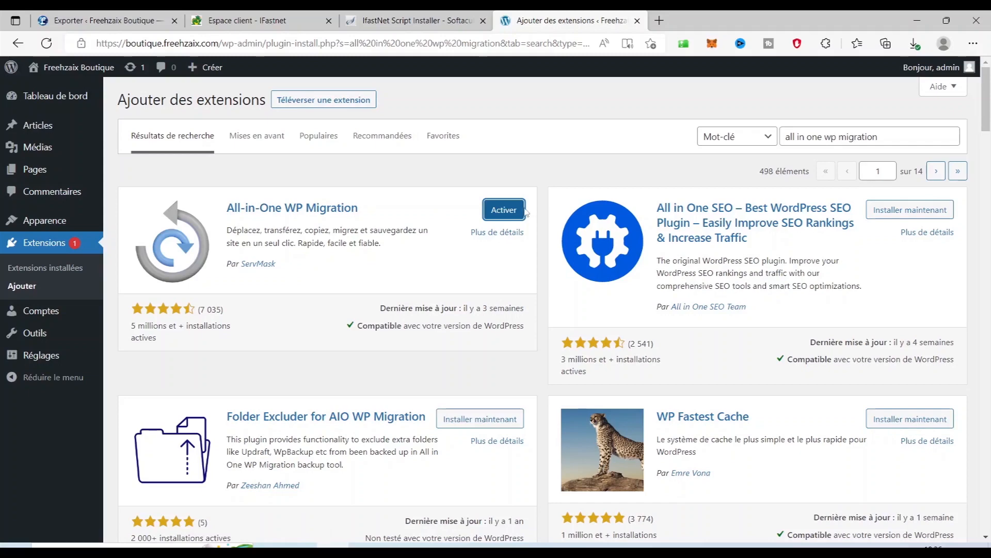
{"action": "left_click", "coordinate": [504, 209]}
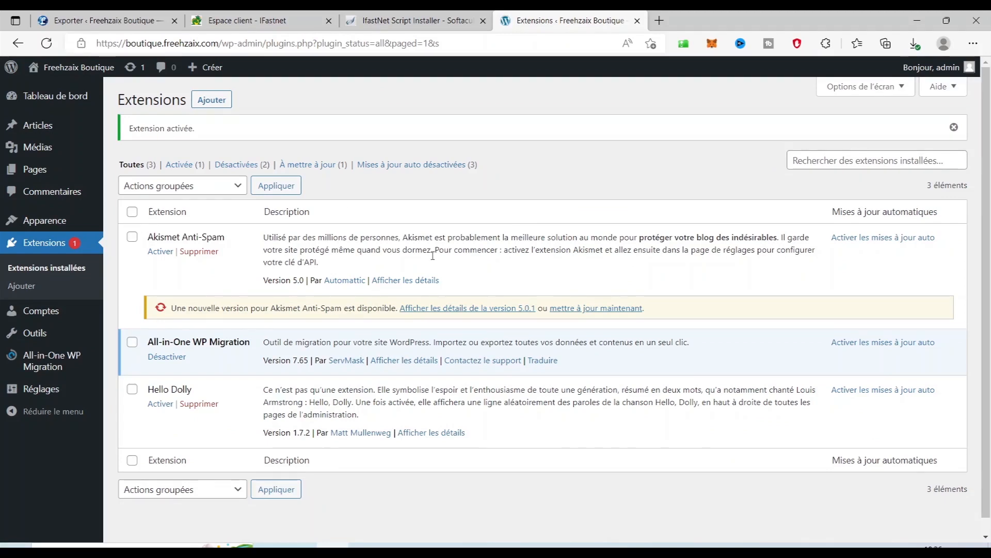
{"action": "mouse_move", "coordinate": [64, 362]}
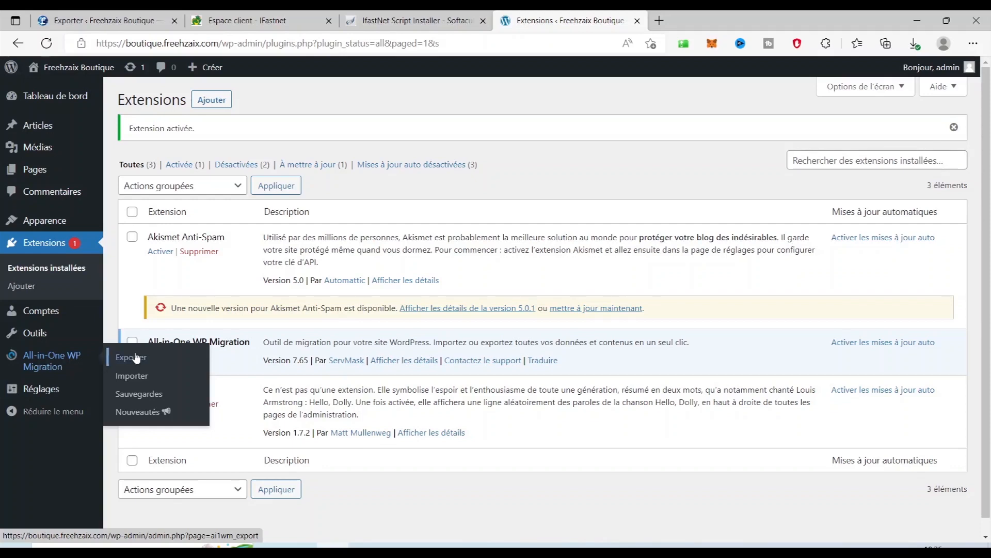
Import the desktop localhost .wpress backup, accept the overwrite, and visit the live homepage
{"action": "left_click", "coordinate": [137, 381]}
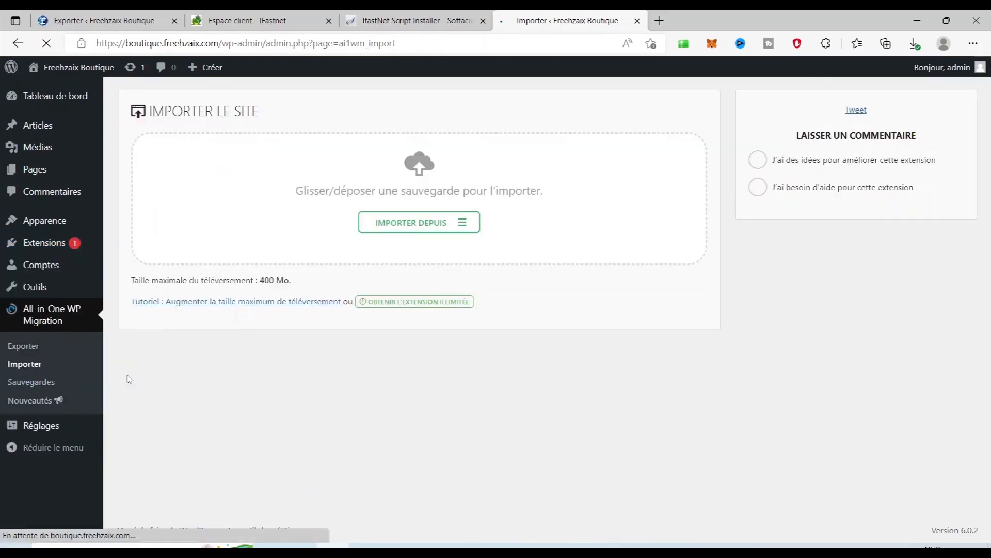
{"action": "left_click", "coordinate": [425, 226]}
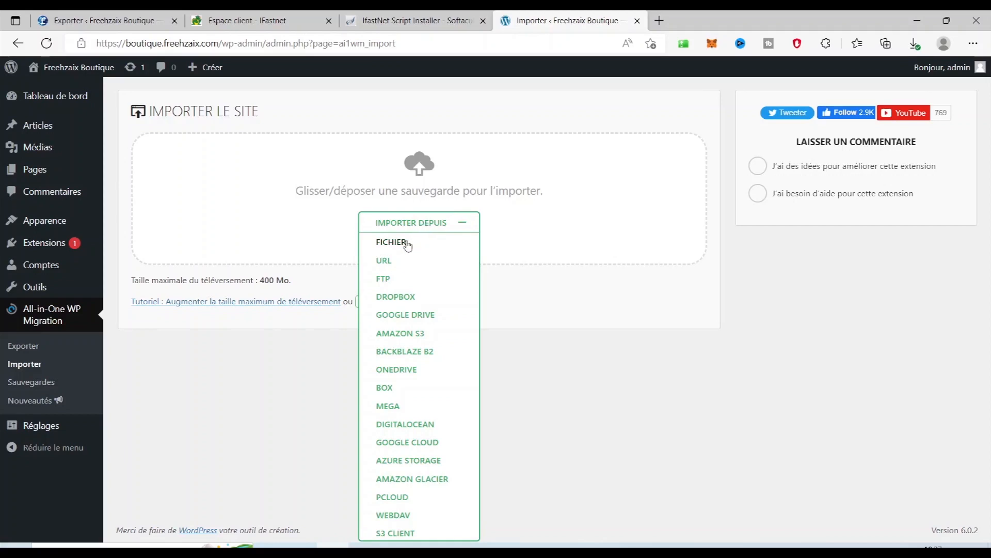
{"action": "left_click", "coordinate": [387, 244]}
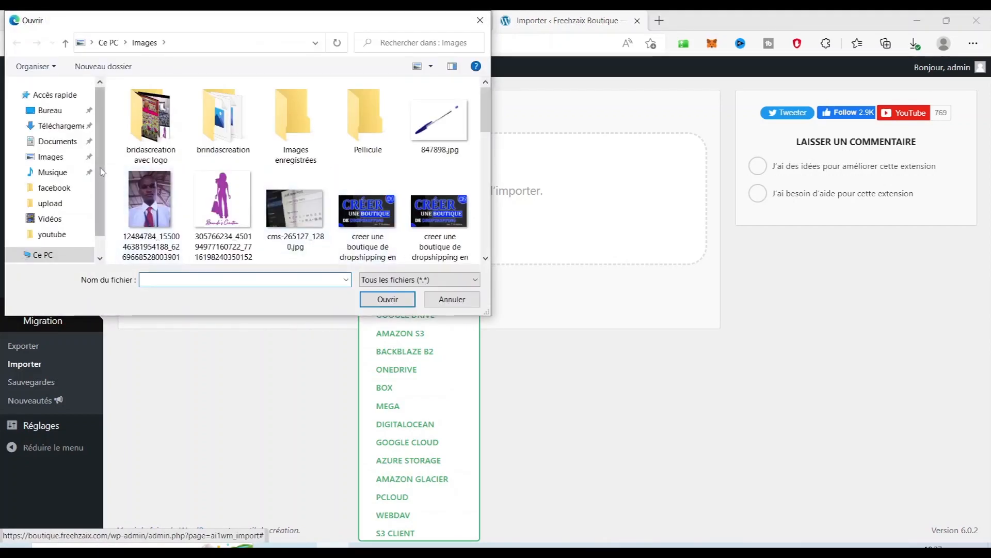
{"action": "left_click", "coordinate": [52, 110]}
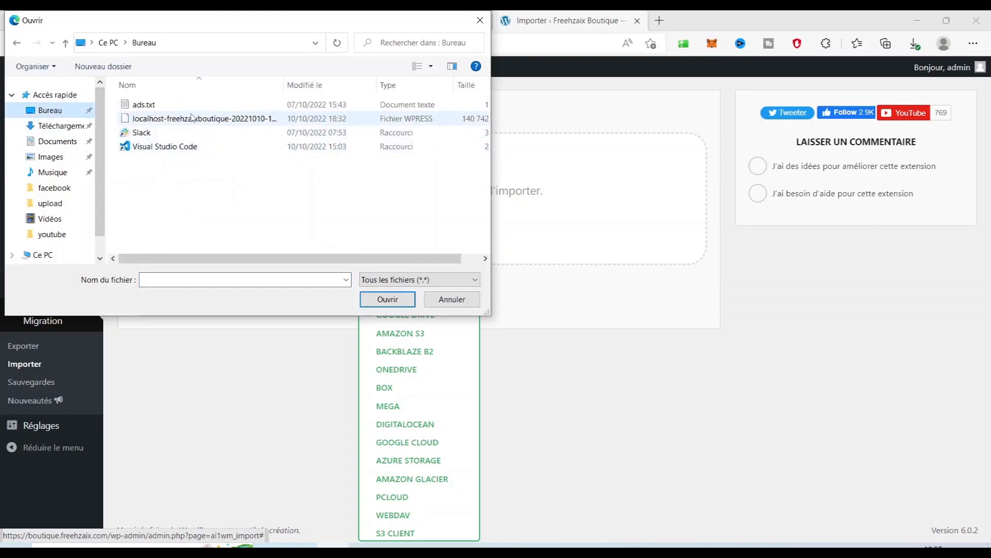
{"action": "left_click", "coordinate": [189, 119]}
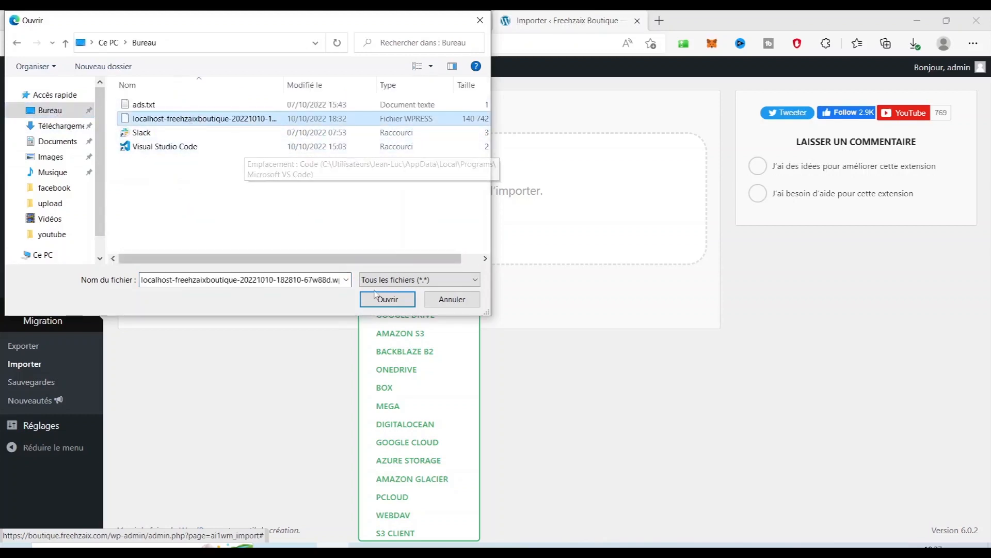
{"action": "left_click", "coordinate": [387, 299]}
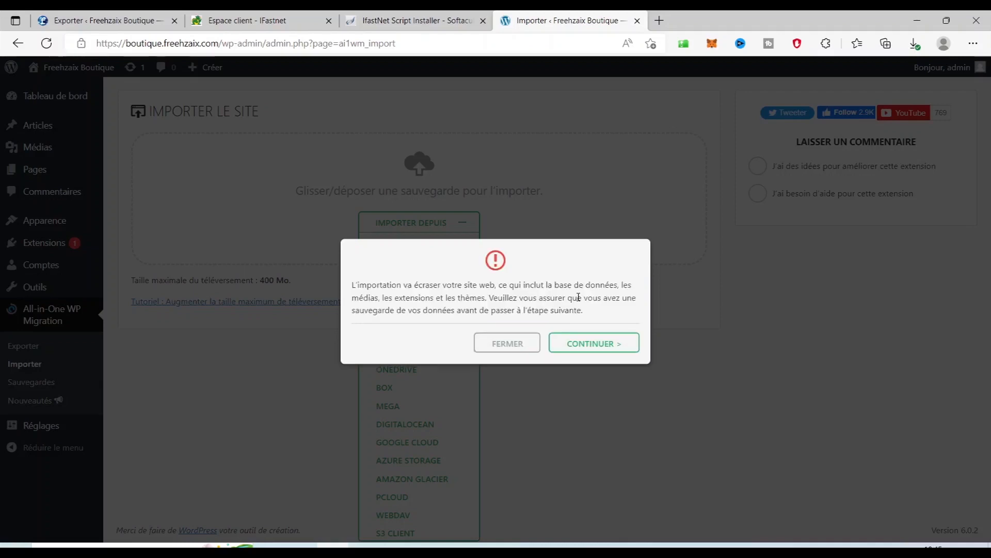
{"action": "left_click", "coordinate": [594, 349]}
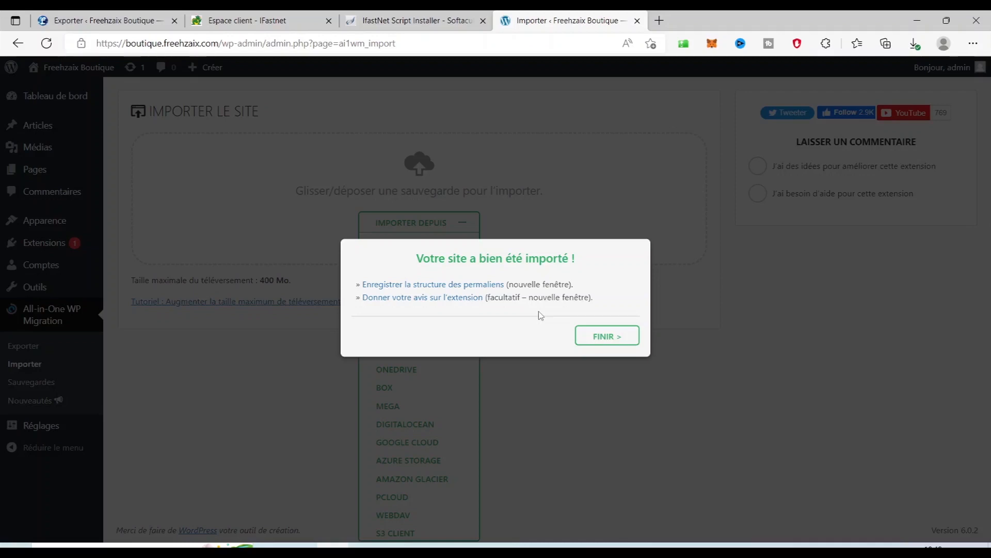
{"action": "left_click", "coordinate": [620, 336]}
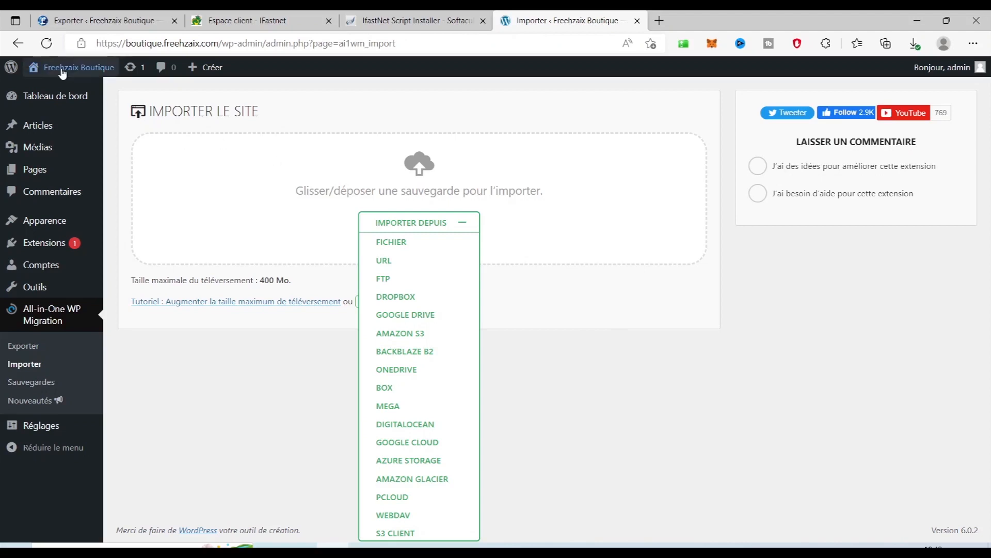
{"action": "mouse_move", "coordinate": [61, 70]}
{"action": "left_click", "coordinate": [57, 92]}
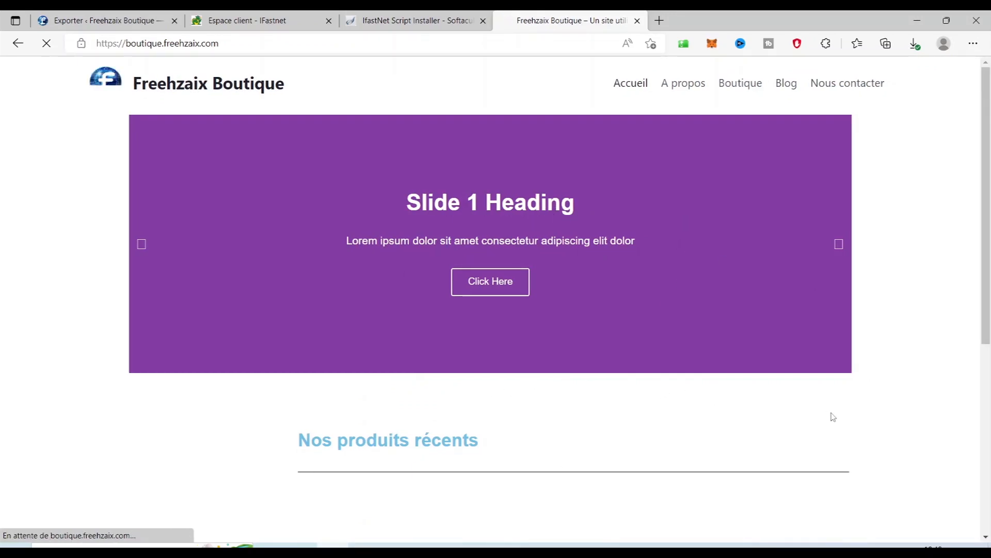
Compare the localhost tab with the live boutique homepage and scroll through it
{"action": "left_click", "coordinate": [119, 18]}
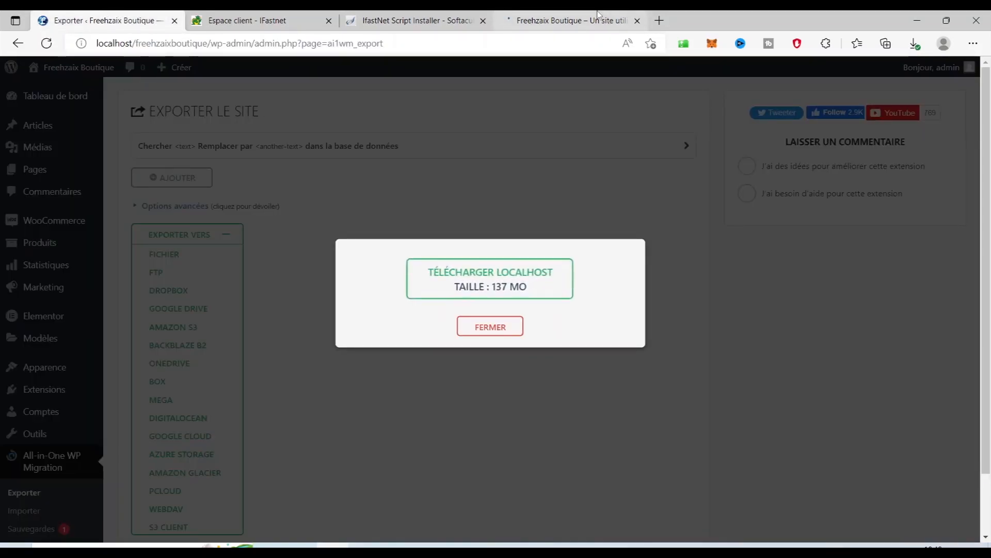
{"action": "left_click", "coordinate": [552, 21]}
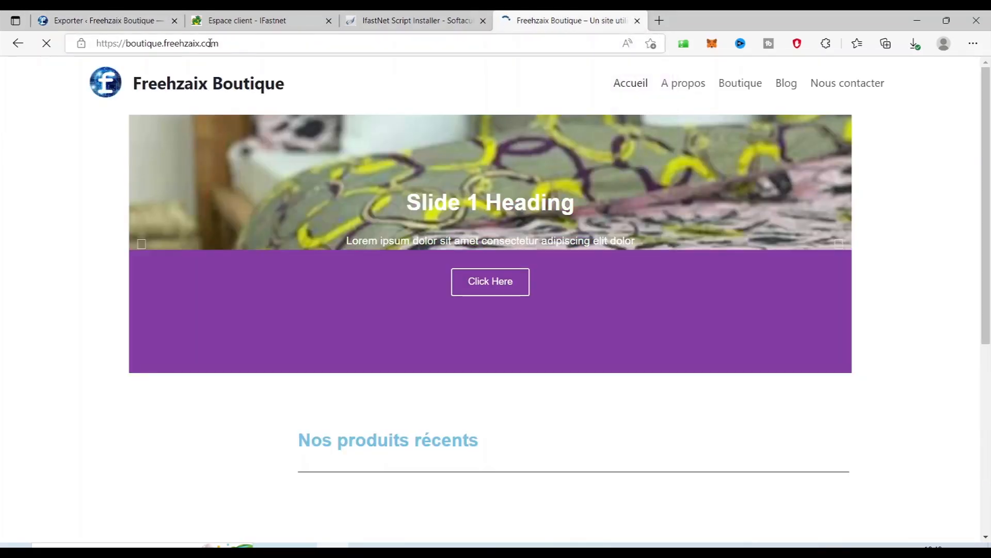
{"action": "scroll", "coordinate": [527, 267], "scroll_direction": "down", "scroll_amount": 4}
{"action": "scroll", "coordinate": [527, 267], "scroll_direction": "down", "scroll_amount": 3}
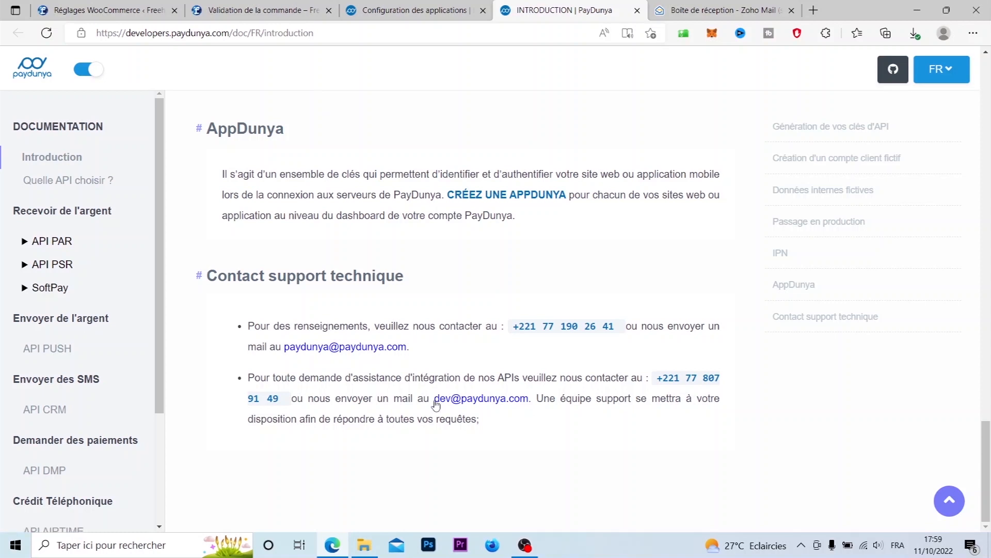
Copy PayDunya's developer support e-mail address from the documentation
{"action": "left_click_drag", "start_coordinate": [436, 398], "coordinate": [529, 398]}
{"action": "key", "text": "ctrl+c"}
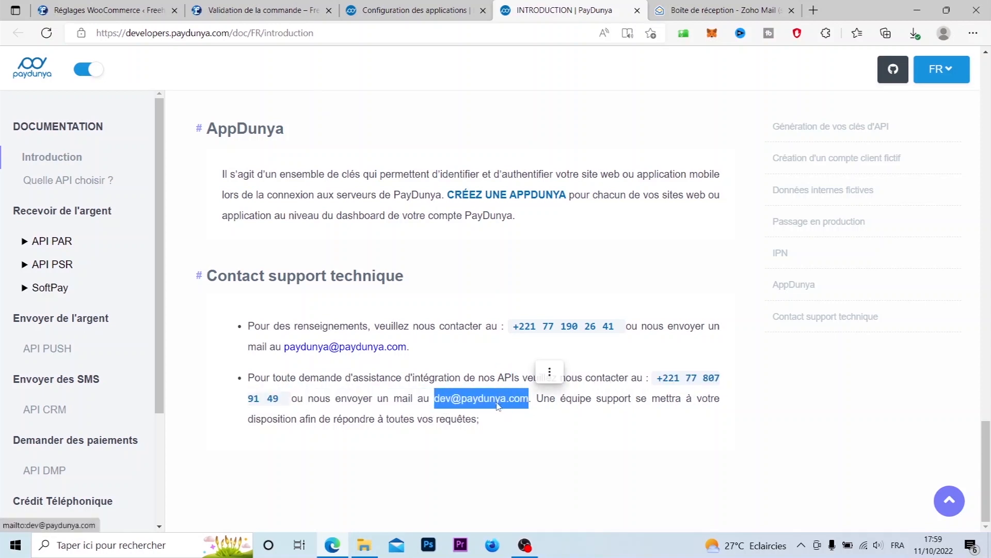
{"action": "right_click", "coordinate": [496, 405]}
{"action": "left_click", "coordinate": [537, 129]}
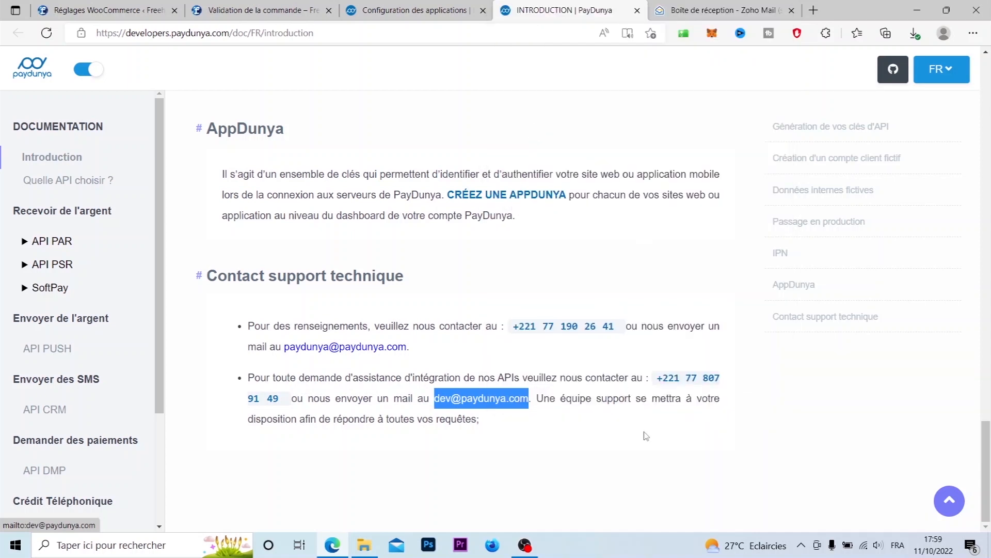
Send a new Zoho Mail message 'Activation du compte de paiement en production' to that address
{"action": "left_click", "coordinate": [749, 10]}
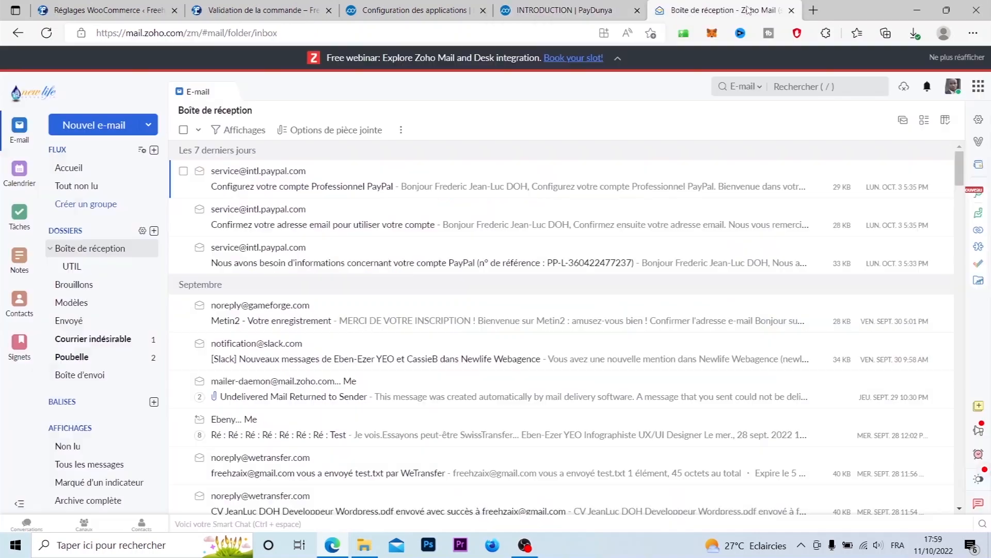
{"action": "left_click", "coordinate": [83, 125]}
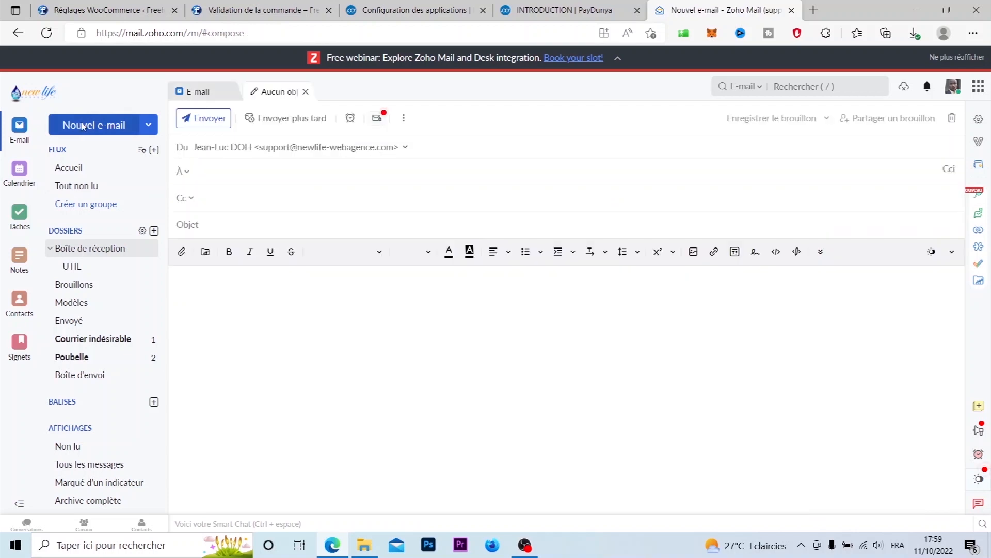
{"action": "right_click", "coordinate": [243, 171]}
{"action": "left_click", "coordinate": [275, 286]}
{"action": "left_click", "coordinate": [275, 223]}
{"action": "key", "text": "Tab"}
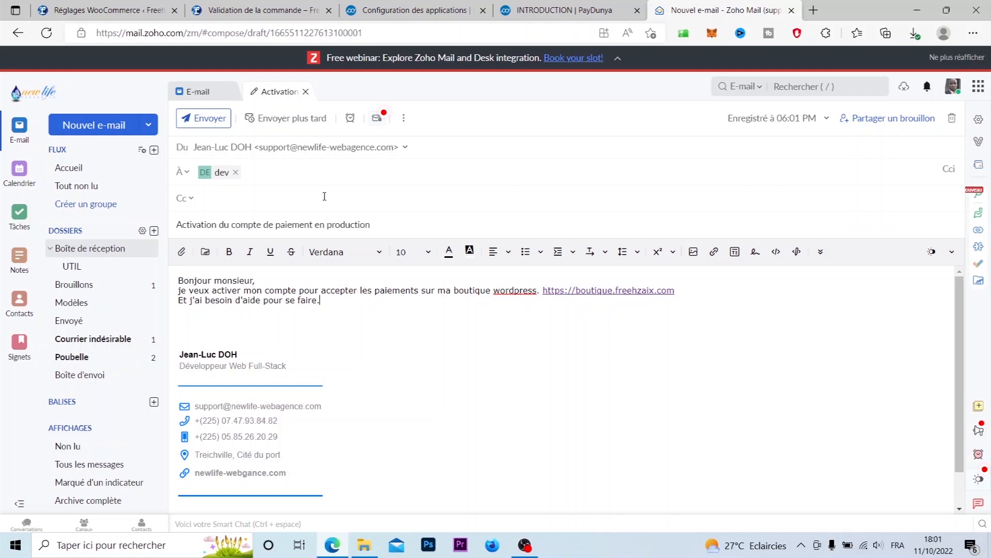
{"action": "left_click", "coordinate": [204, 118]}
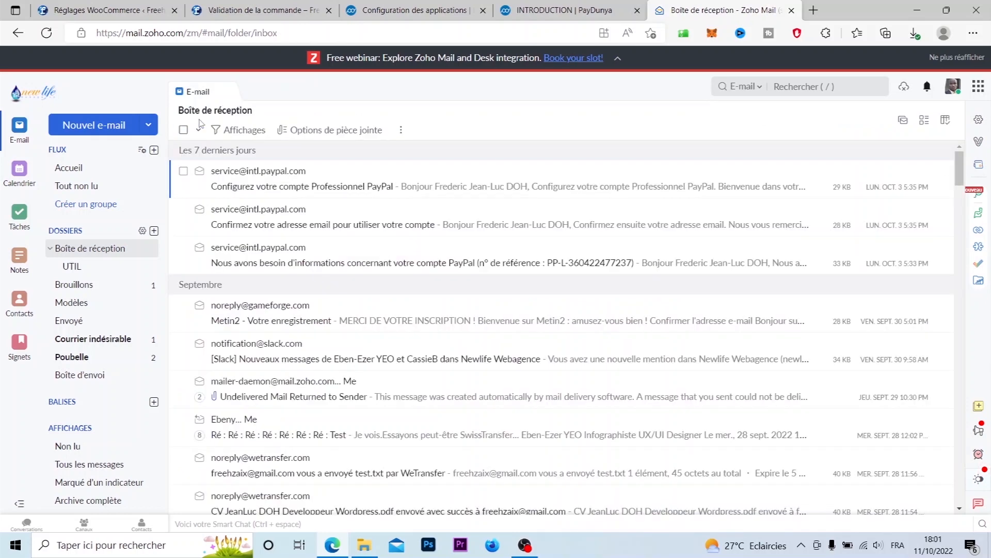